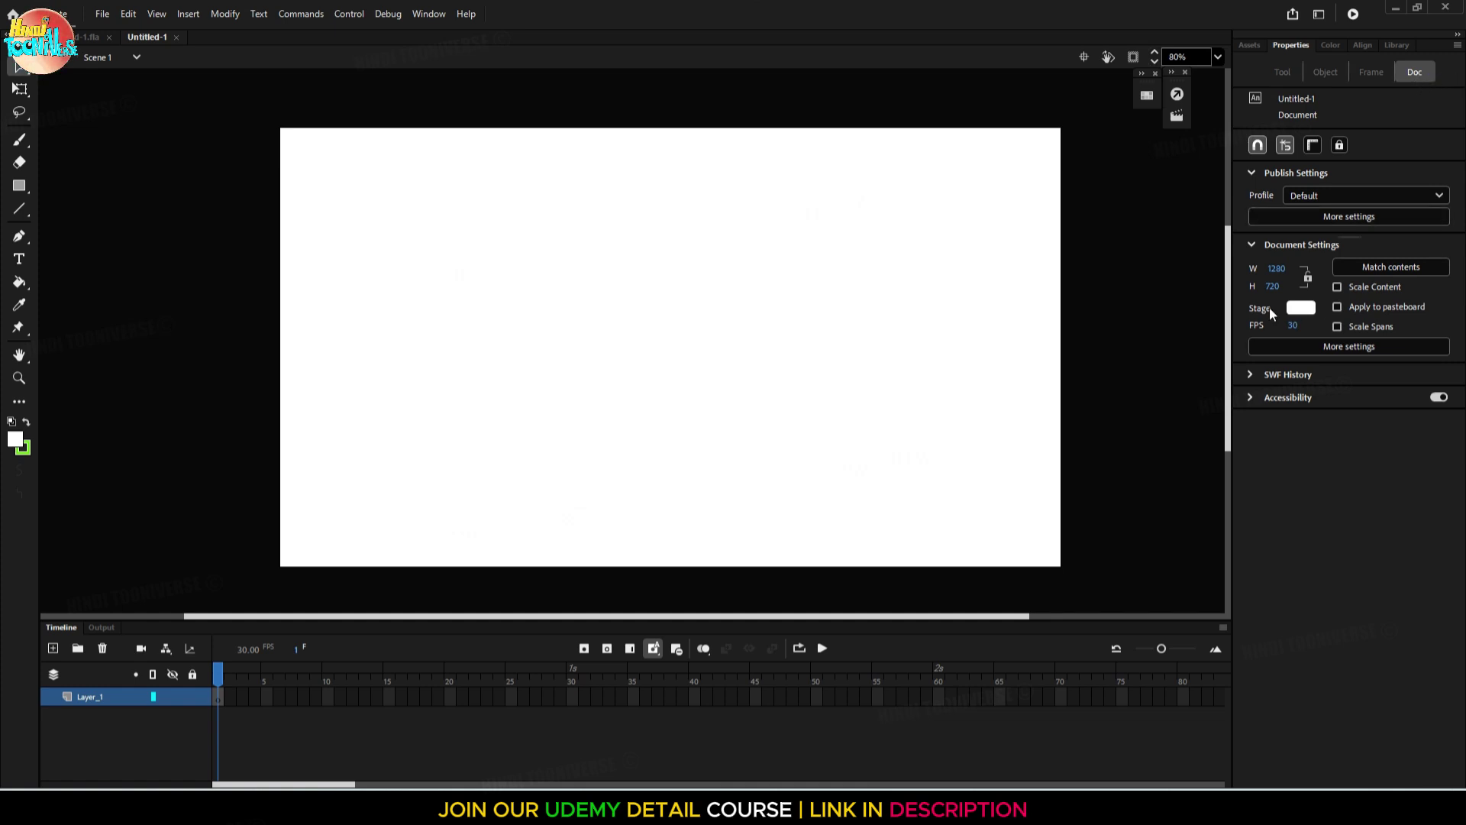
# Set the document's stage colour to black
pyautogui.click(1303, 309)
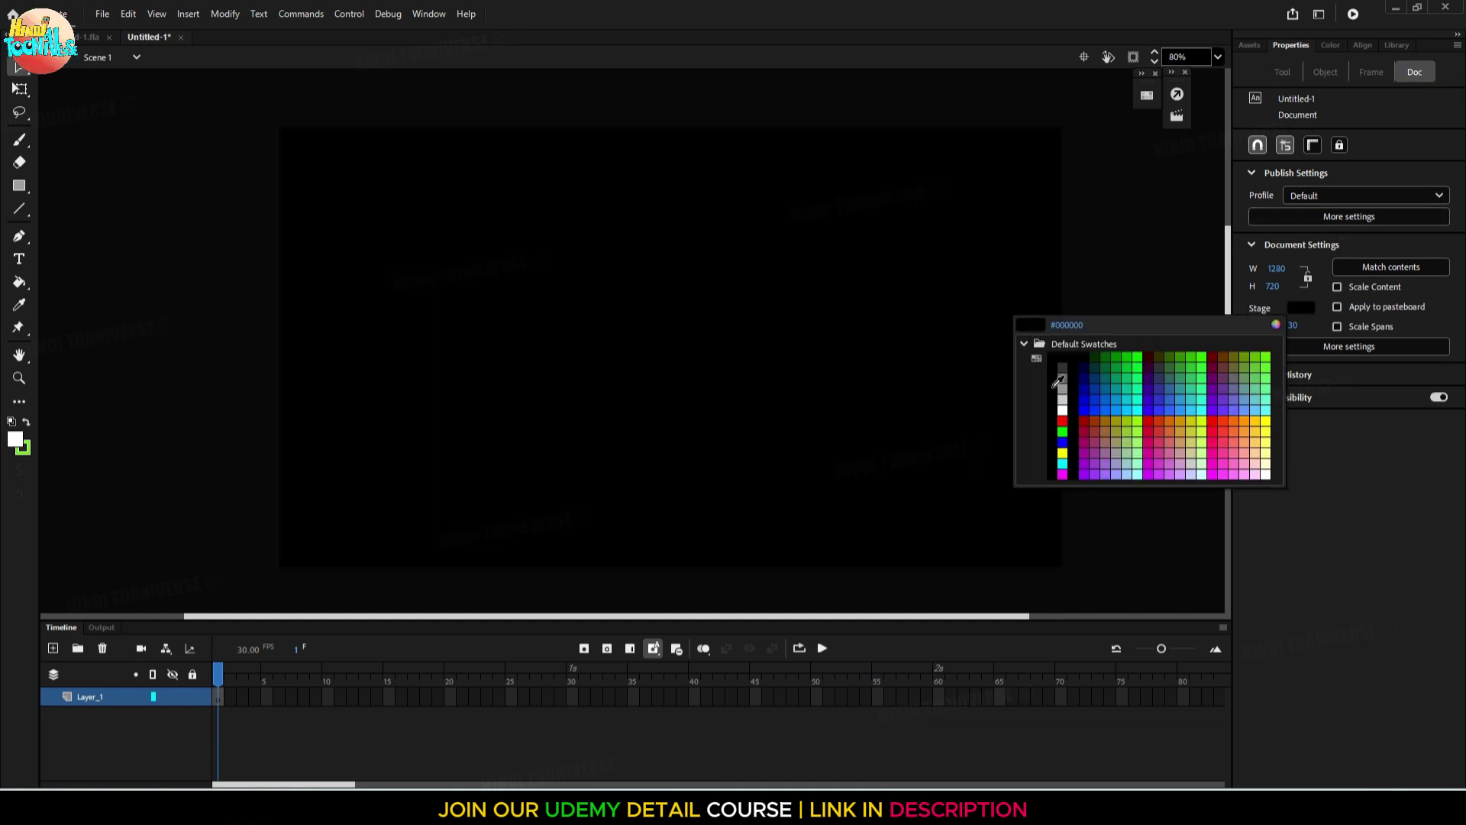
pyautogui.click(1070, 353)
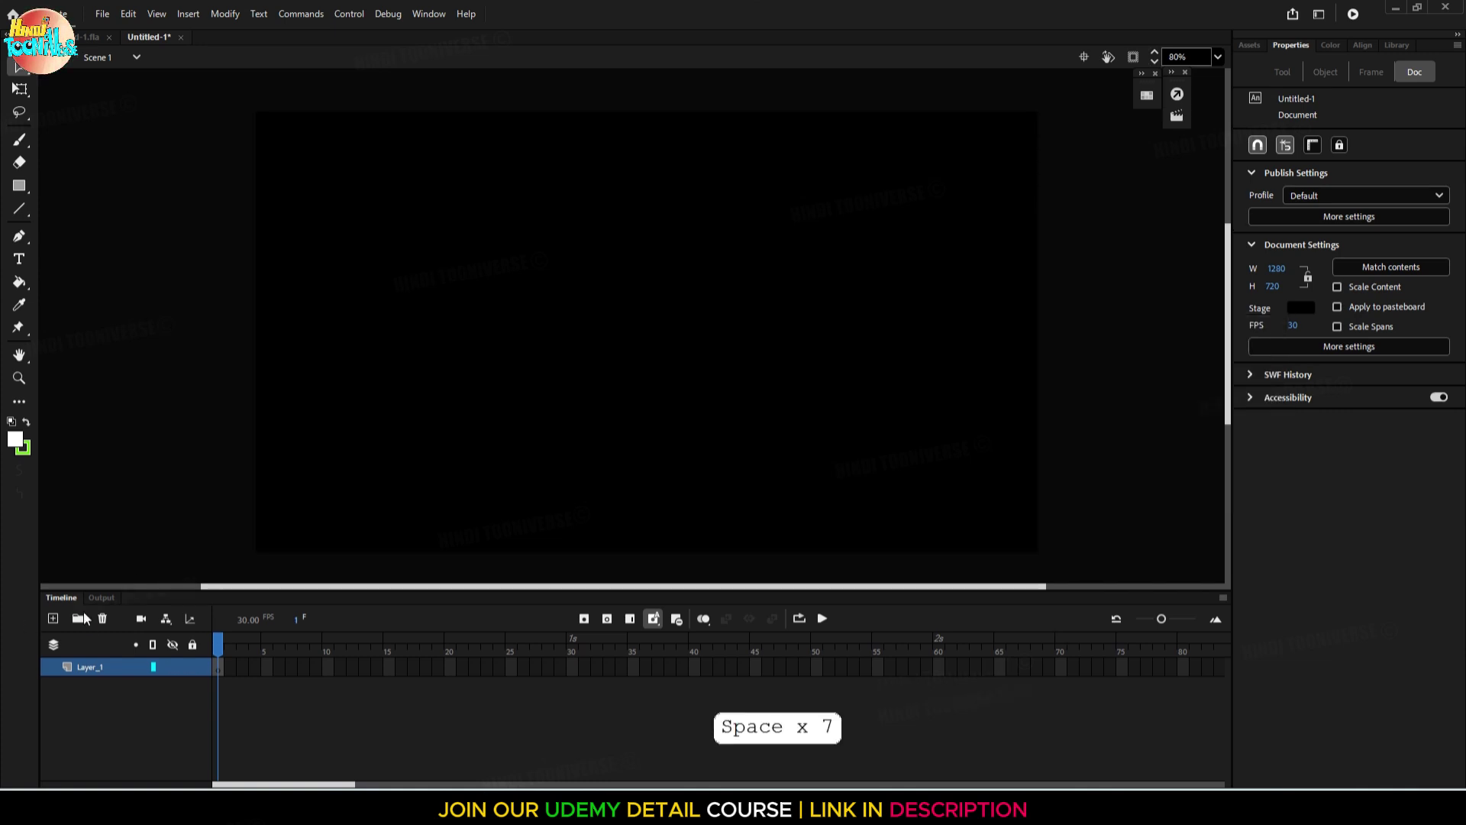
pyautogui.press('ctrl')
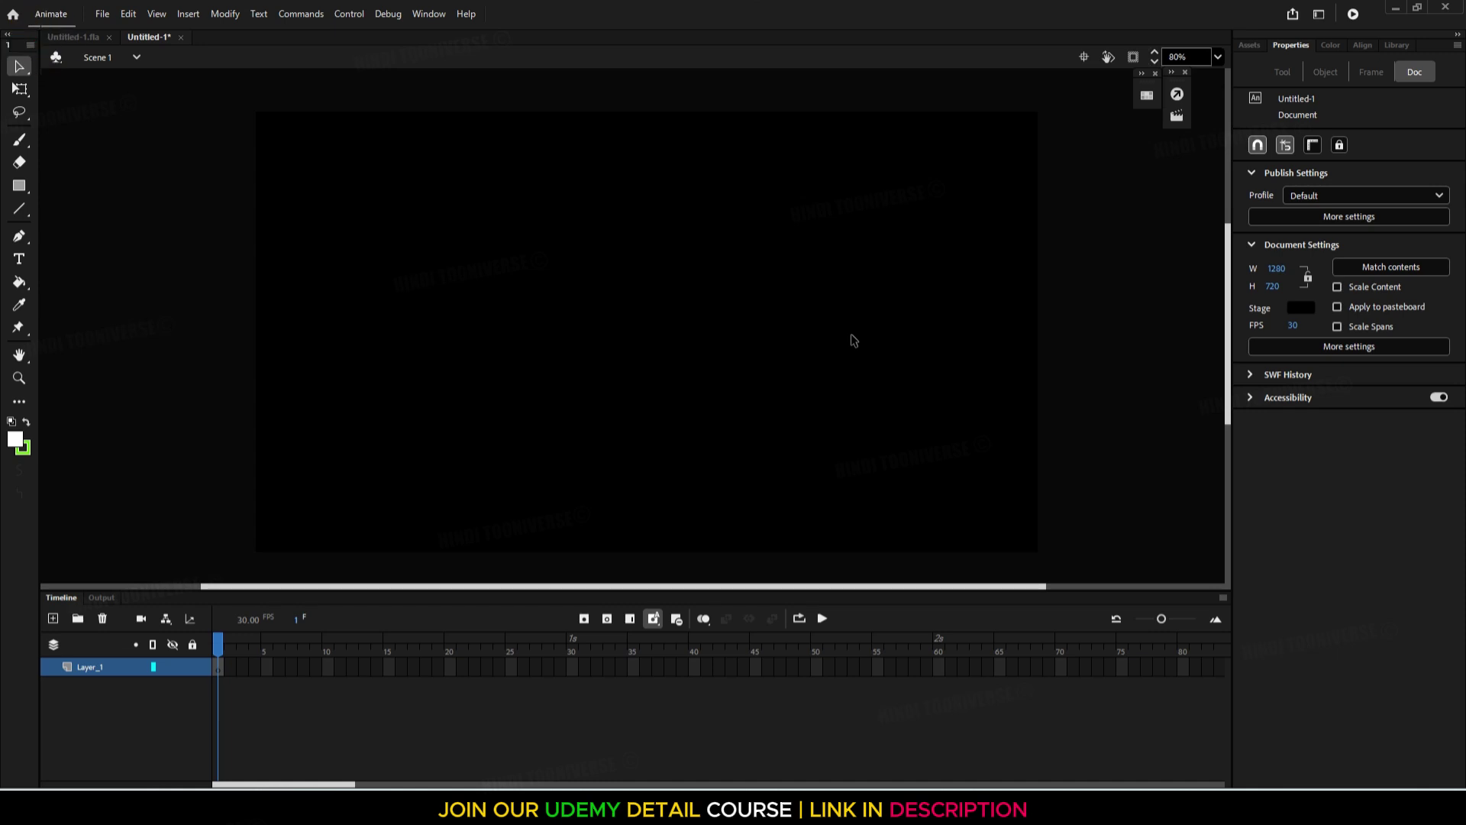
# Draw a white-filled circle about 223 px in diameter on the stage with the Oval tool and delete its green stroke
pyautogui.press('o')
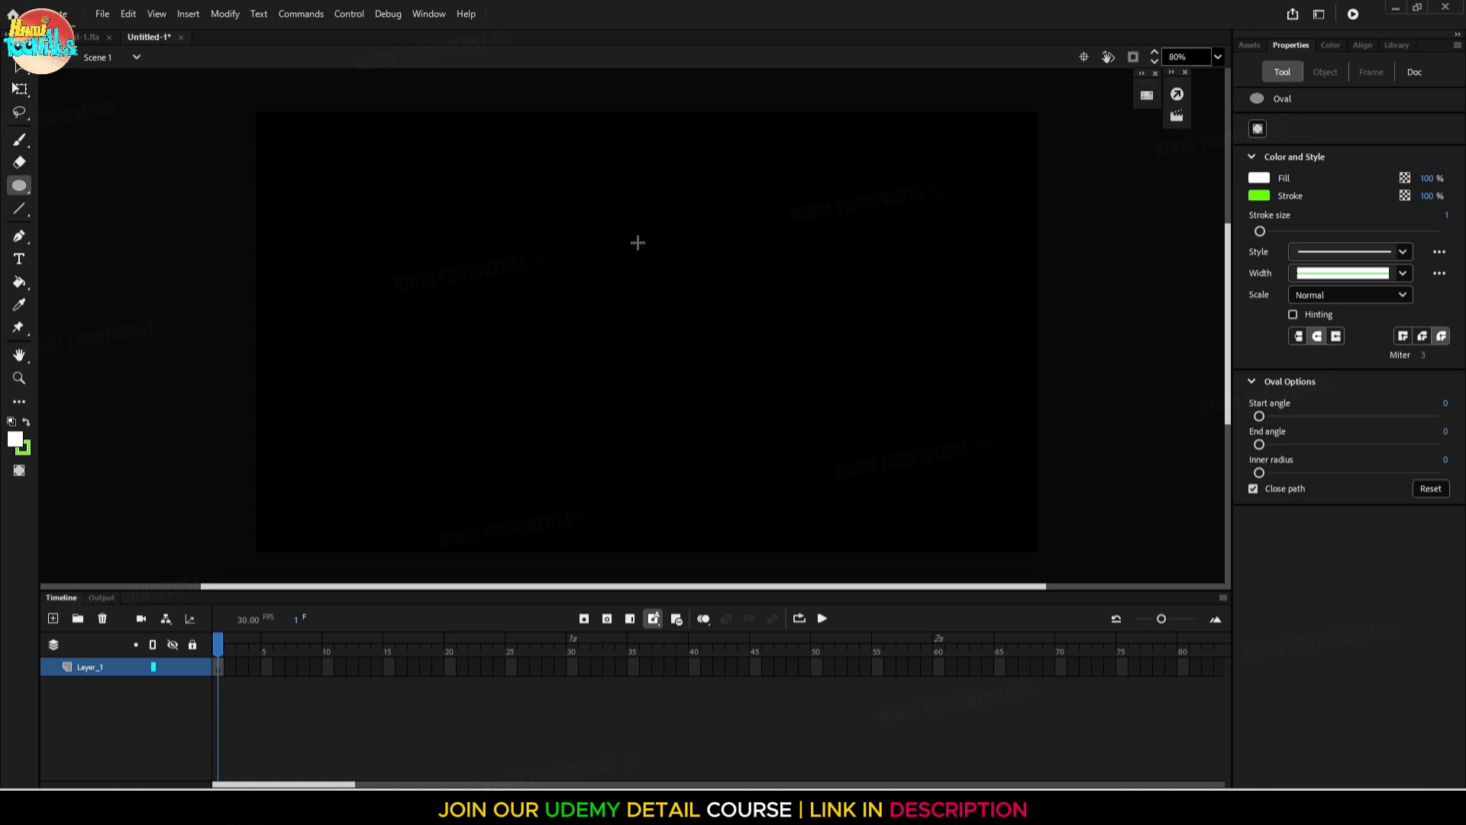
pyautogui.moveTo(637, 243)
pyautogui.mouseDown()
pyautogui.moveTo(714, 384)
pyautogui.moveTo(727, 380)
pyautogui.mouseUp()
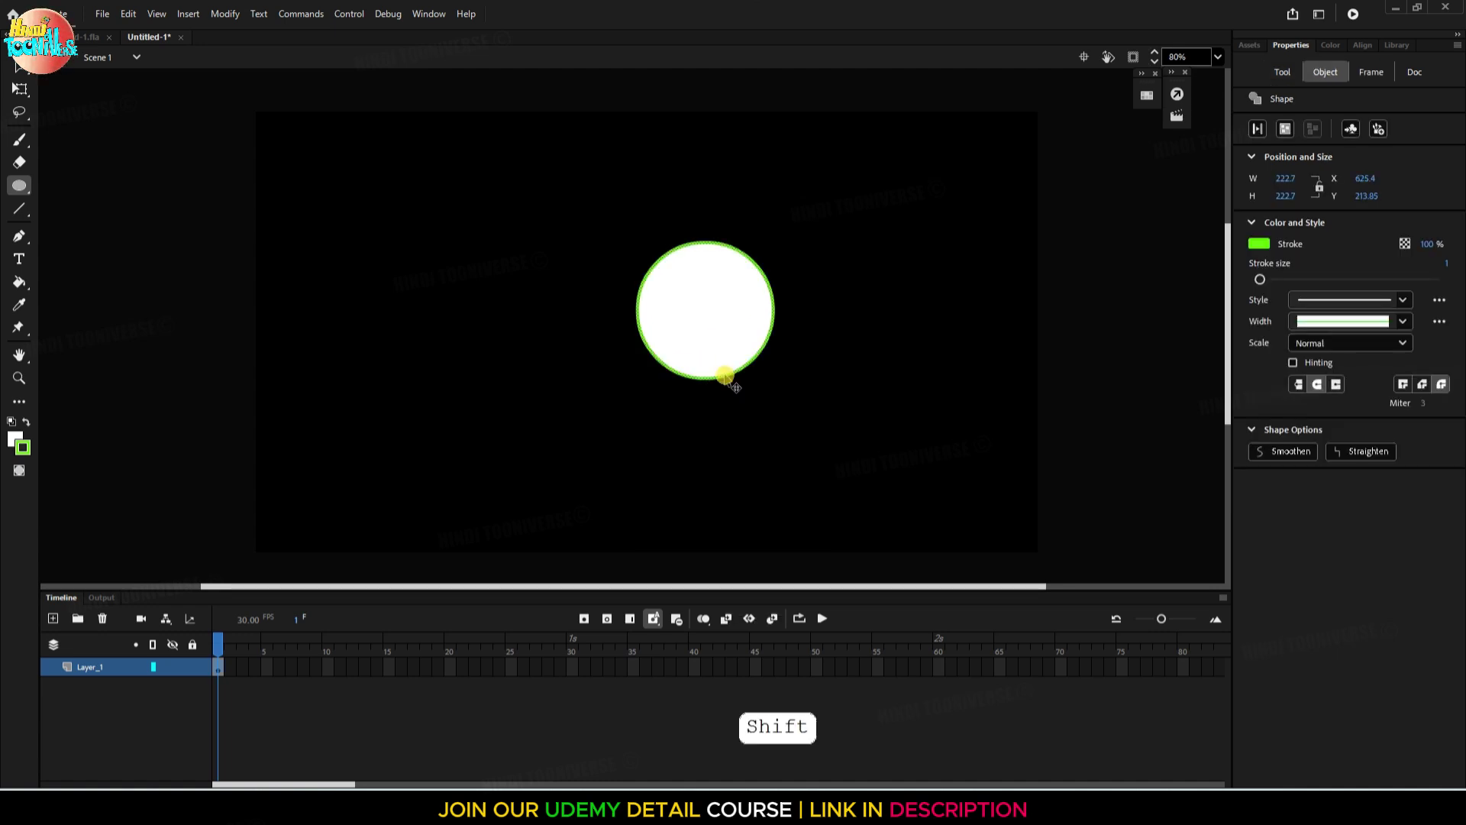
pyautogui.press('Delete')
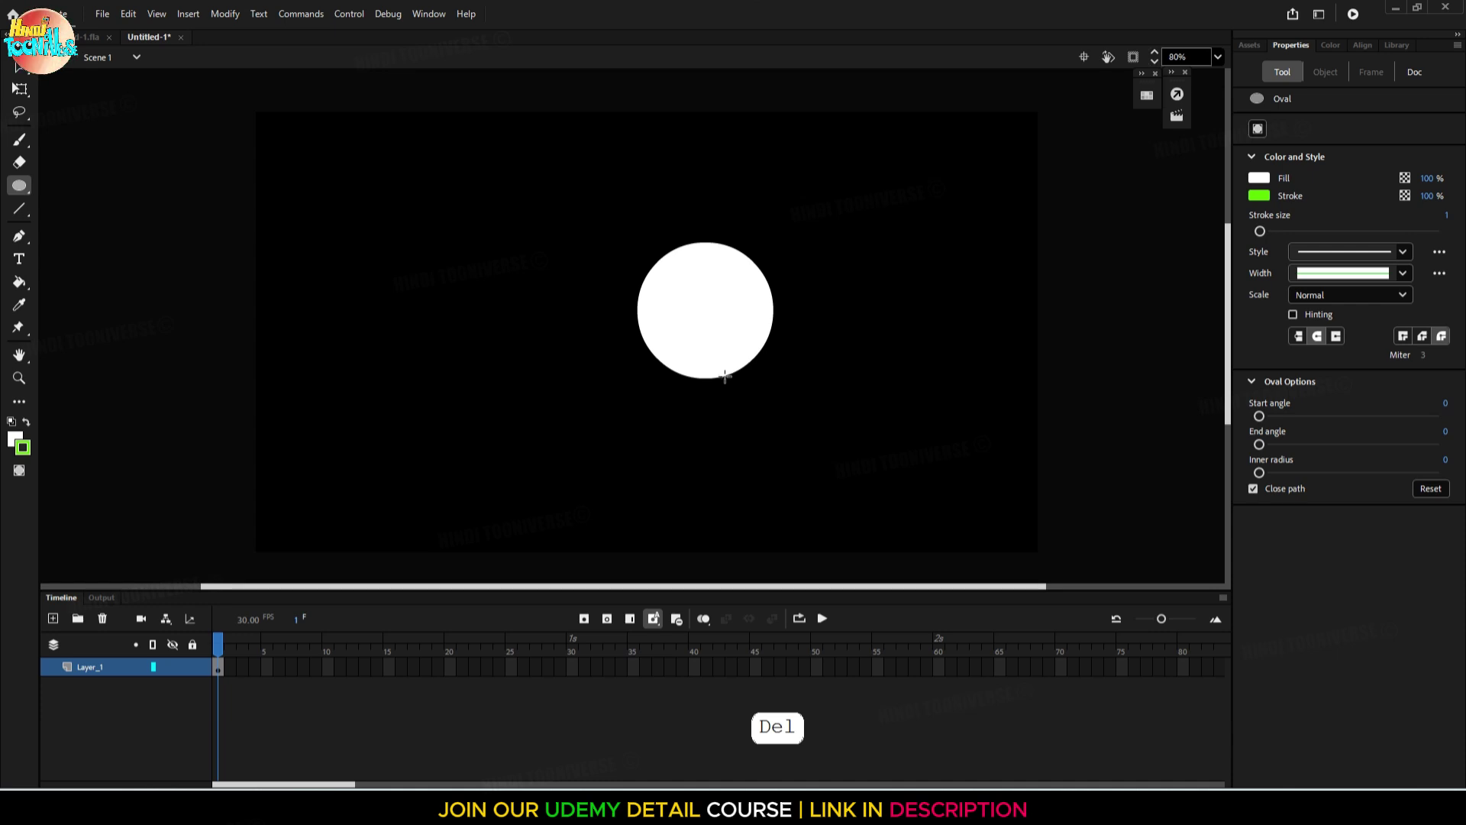
# Cut out the circle's interior with a jagged, spiky freehand Lasso selection and delete it, leaving a ragged white ring
pyautogui.press('l')
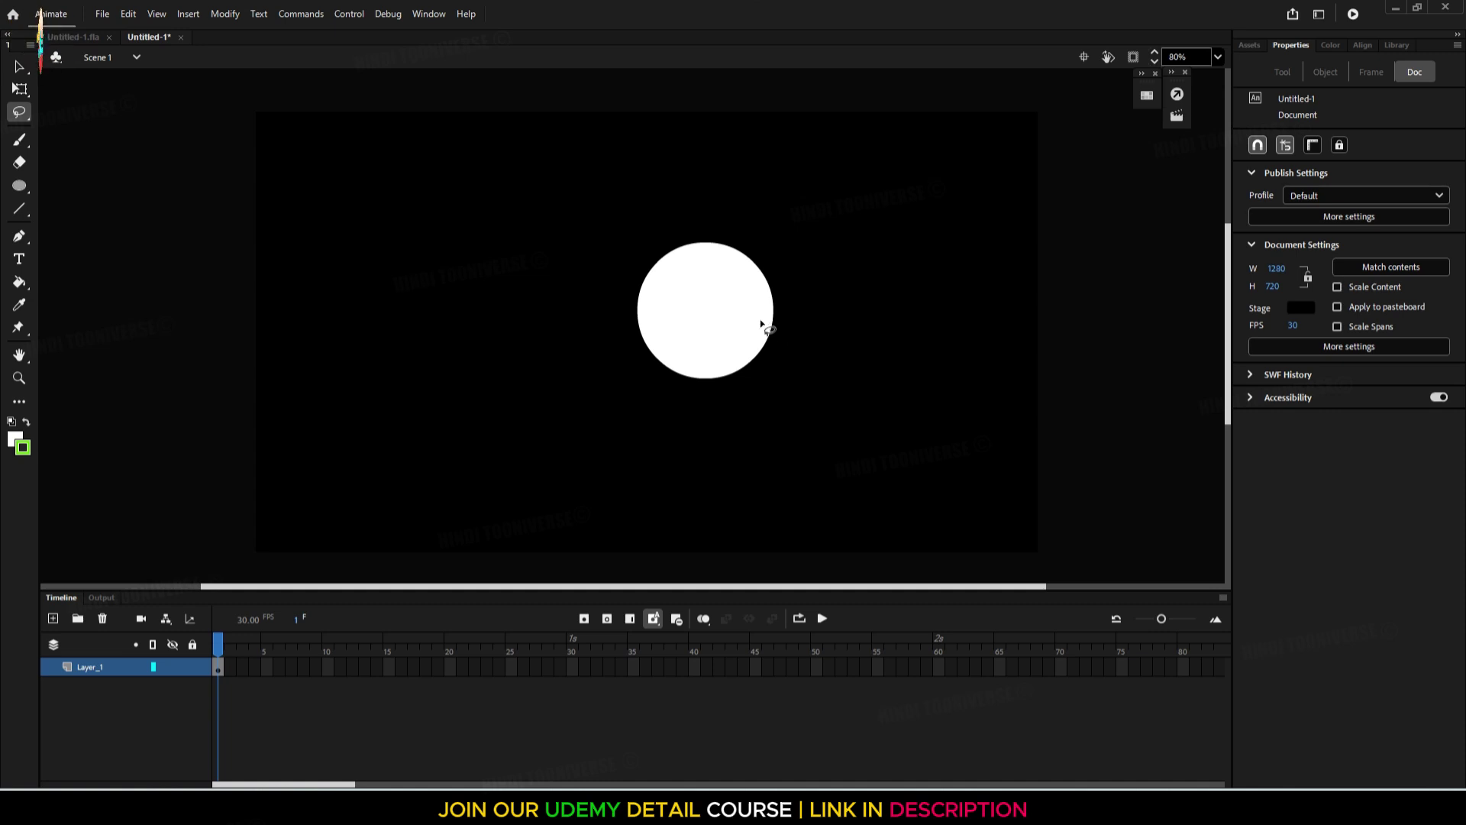
pyautogui.keyDown('ctrl'); pyautogui.scroll(2, 760, 324); pyautogui.keyUp('ctrl')
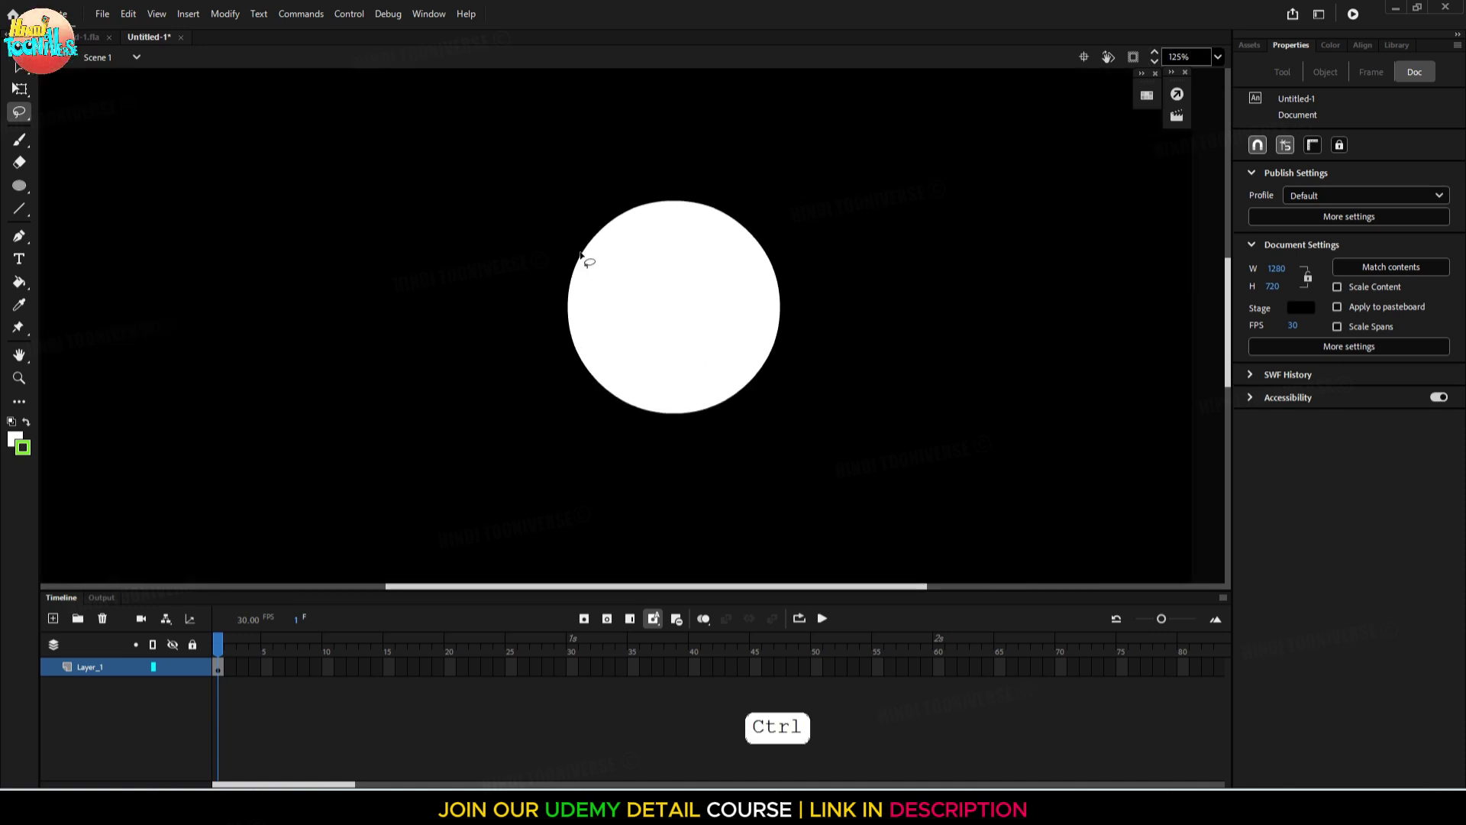
pyautogui.moveTo(588, 260)
pyautogui.mouseDown()
pyautogui.moveTo(609, 222)
pyautogui.moveTo(687, 221)
pyautogui.moveTo(735, 243)
pyautogui.mouseUp()
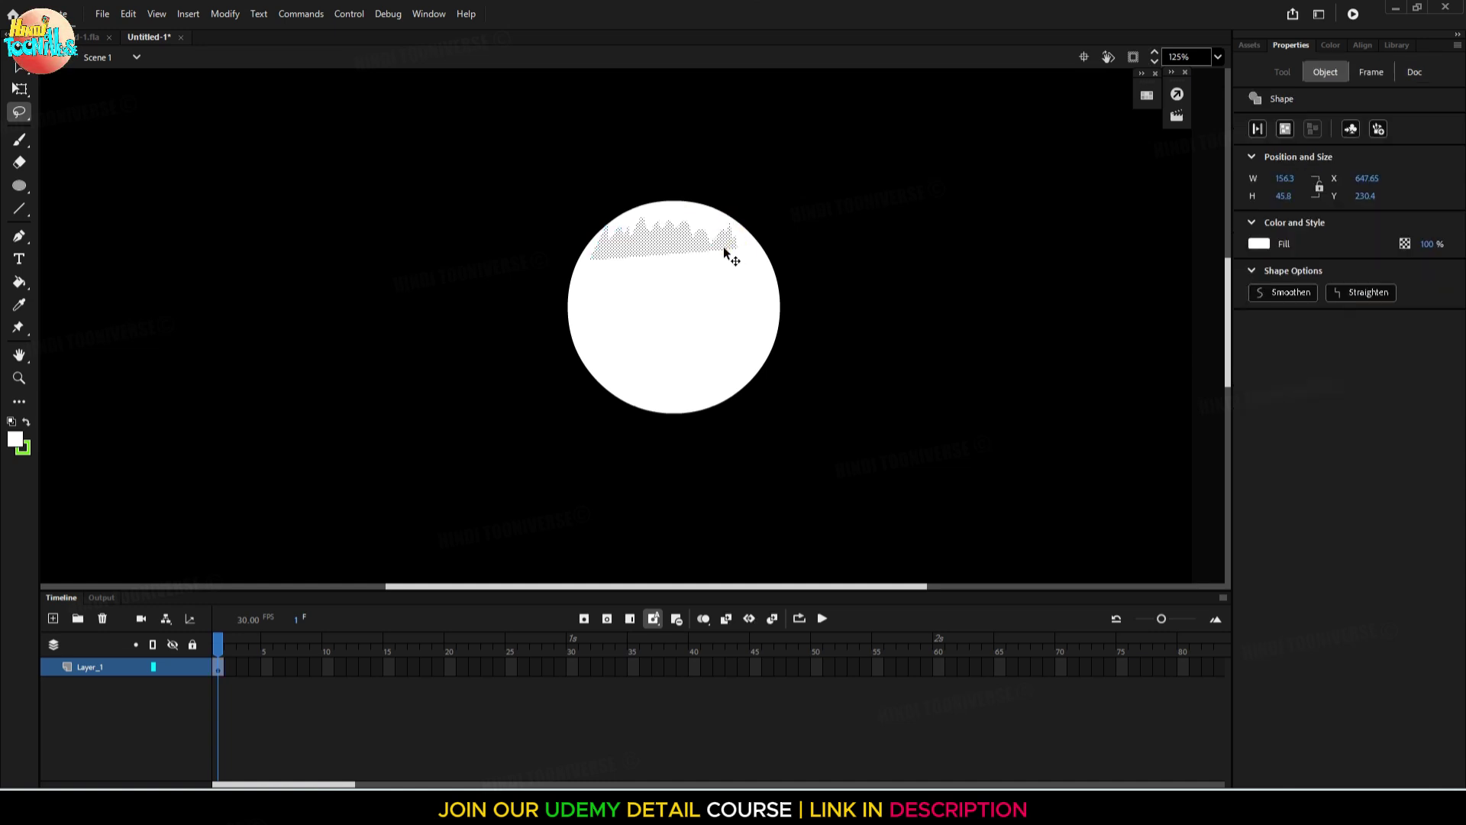
pyautogui.hotkey('ctrl', 'z')
pyautogui.moveTo(587, 277)
pyautogui.mouseDown()
pyautogui.moveTo(619, 220)
pyautogui.moveTo(626, 242)
pyautogui.moveTo(636, 207)
pyautogui.moveTo(642, 231)
pyautogui.moveTo(672, 216)
pyautogui.moveTo(717, 241)
pyautogui.moveTo(744, 231)
pyautogui.moveTo(743, 255)
pyautogui.moveTo(763, 260)
pyautogui.moveTo(766, 331)
pyautogui.moveTo(741, 385)
pyautogui.moveTo(724, 373)
pyautogui.moveTo(705, 401)
pyautogui.moveTo(660, 406)
pyautogui.moveTo(650, 368)
pyautogui.moveTo(633, 384)
pyautogui.moveTo(595, 377)
pyautogui.moveTo(590, 276)
pyautogui.mouseUp()
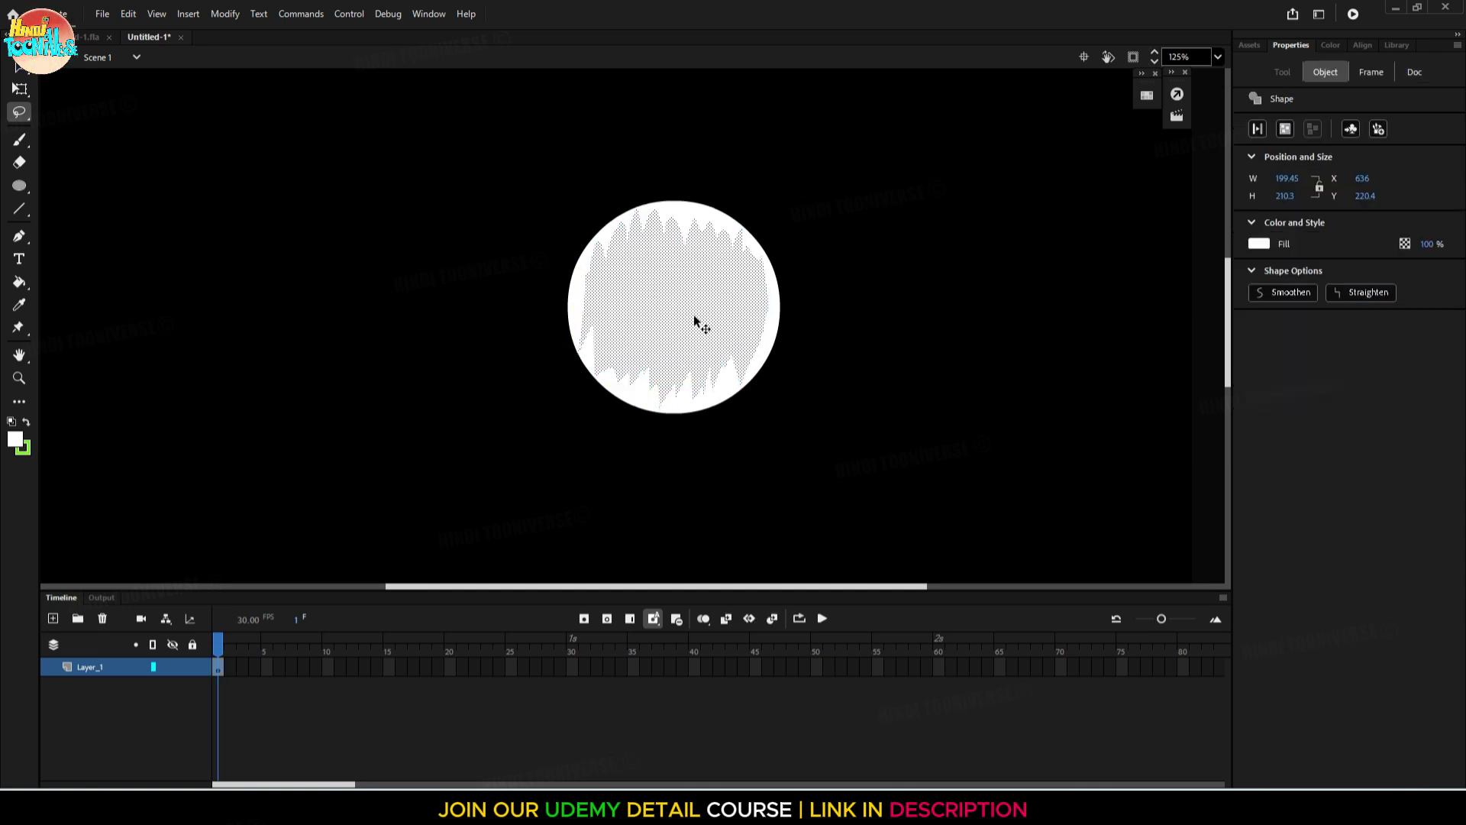
pyautogui.moveTo(697, 320); pyautogui.dragTo(361, 320)
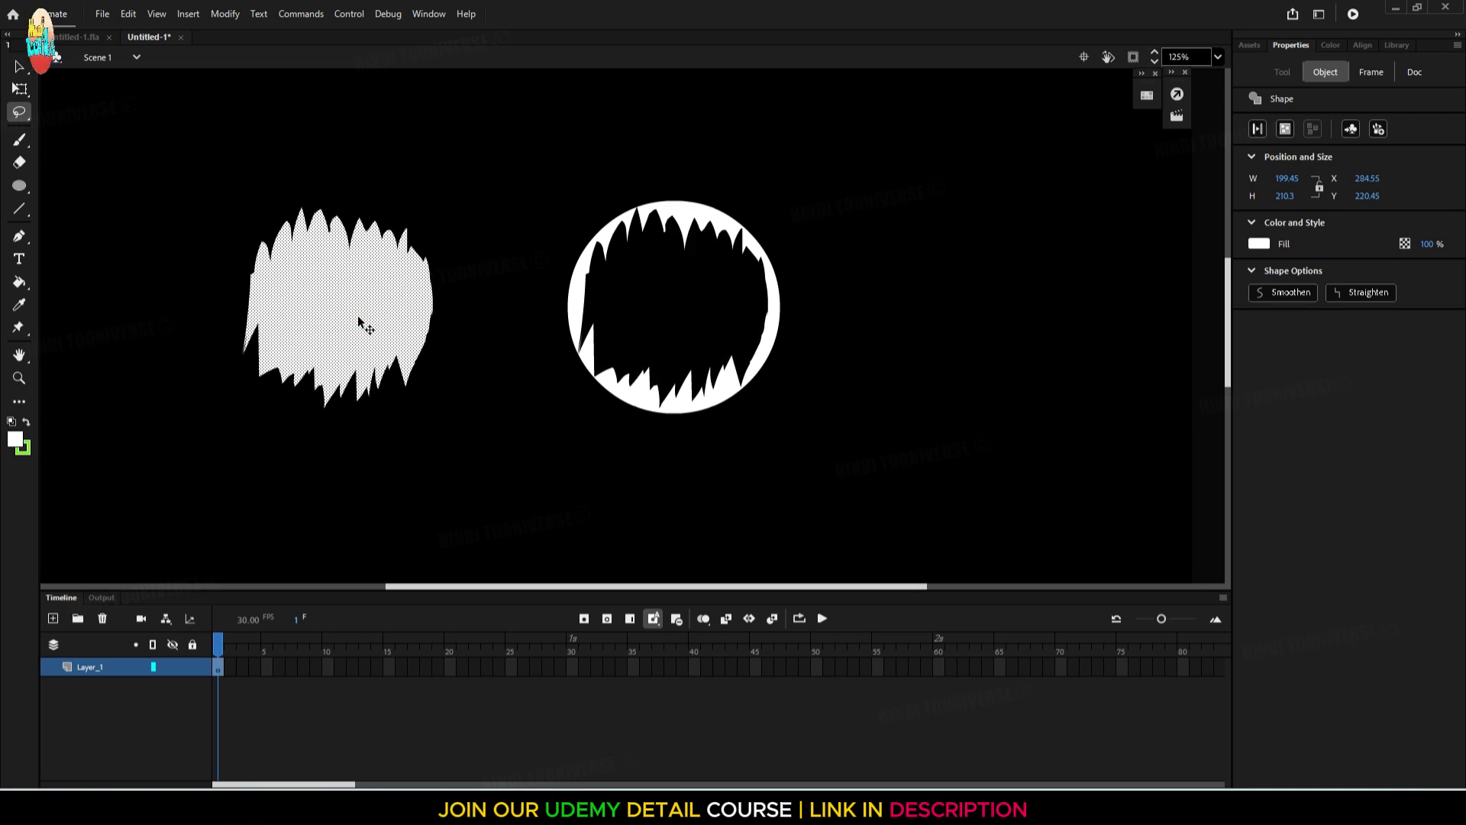
pyautogui.press('shift')
pyautogui.moveTo(479, 148); pyautogui.dragTo(100, 458)
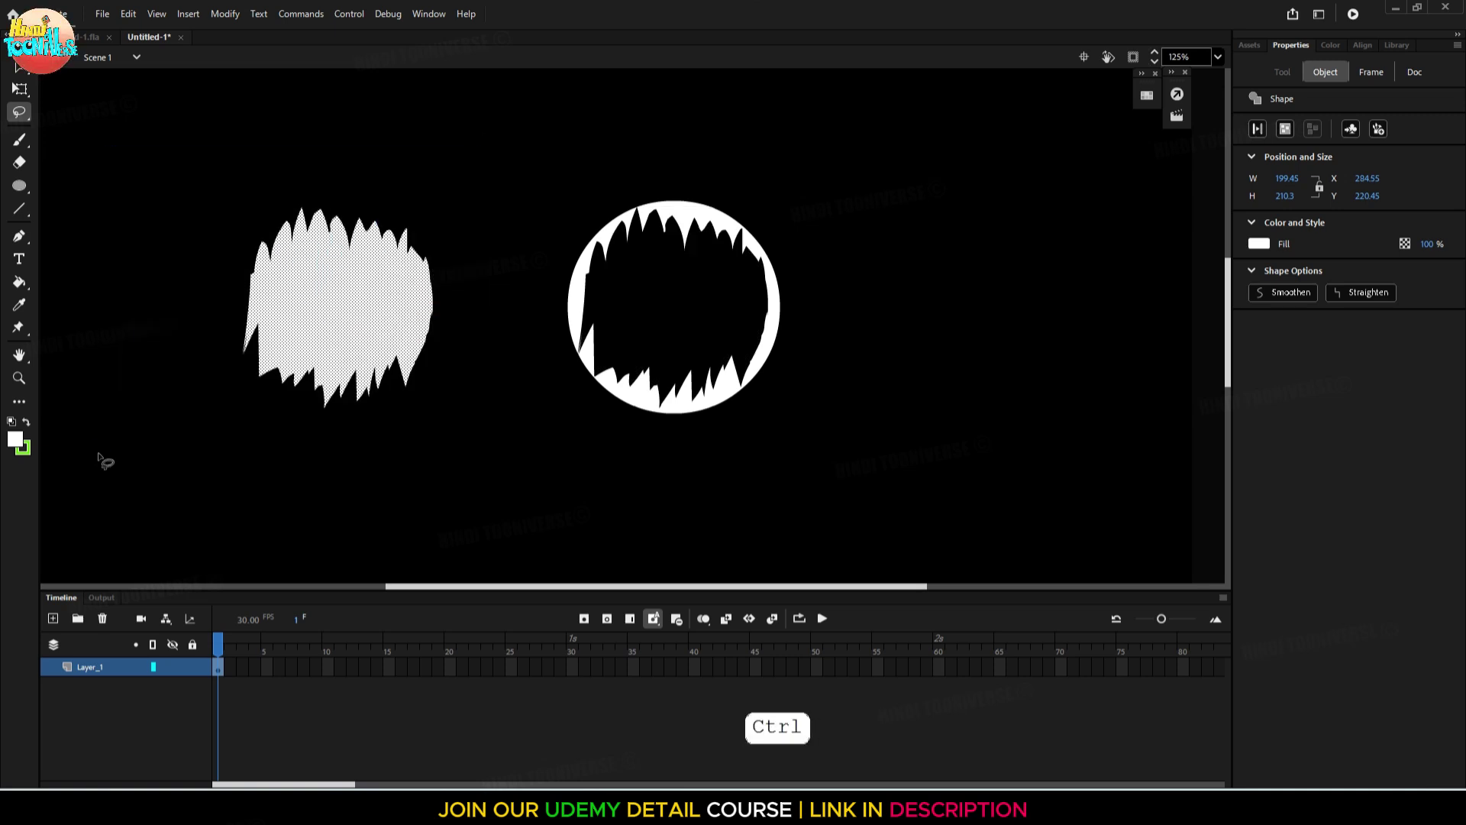
pyautogui.press('BackSpace')
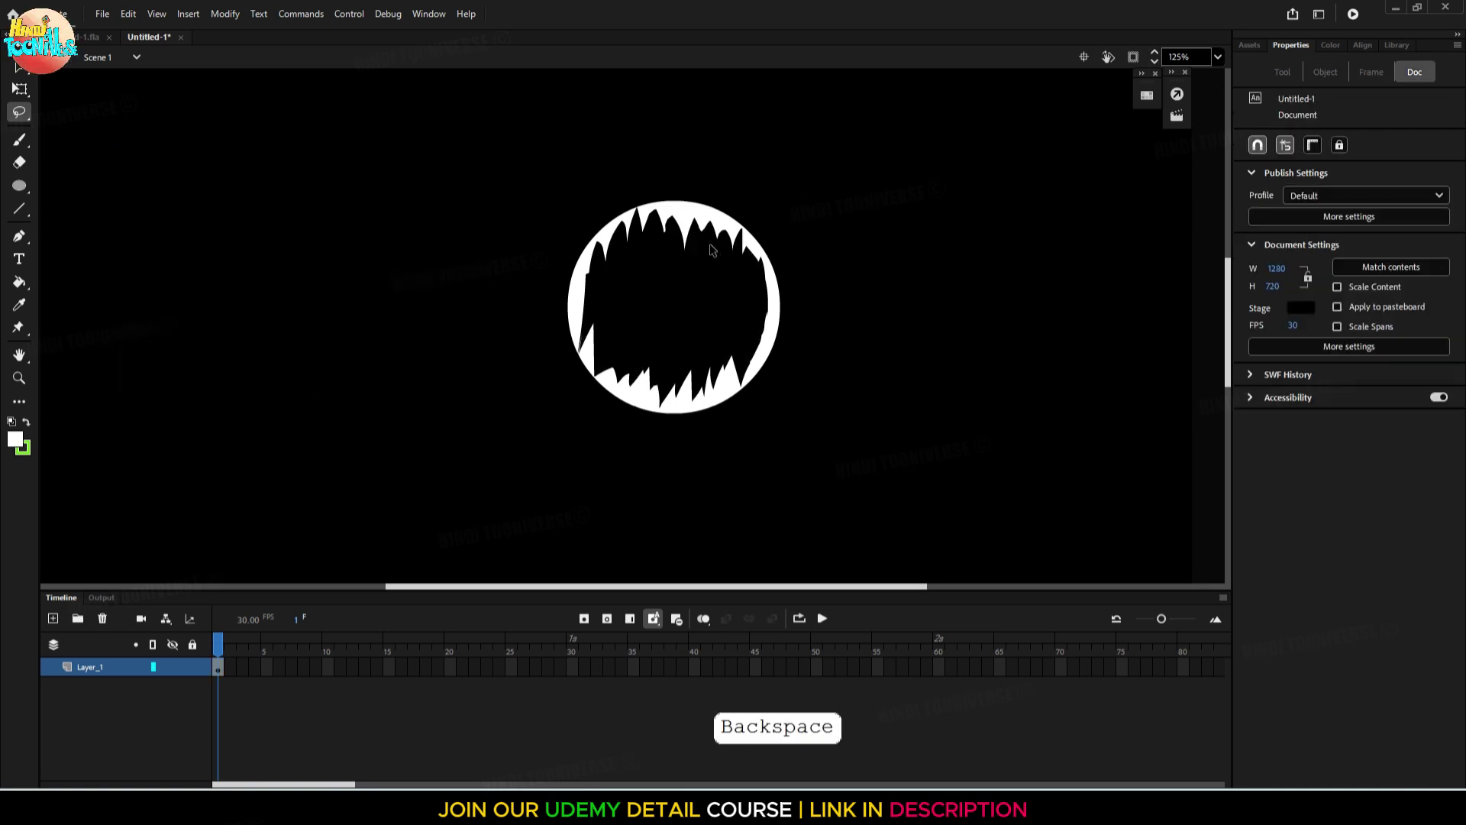
# Lasso a jagged strip along the ring's lower-right edge, pull it away from the ring and delete it
pyautogui.press('space')
pyautogui.moveTo(708, 323); pyautogui.dragTo(713, 273)
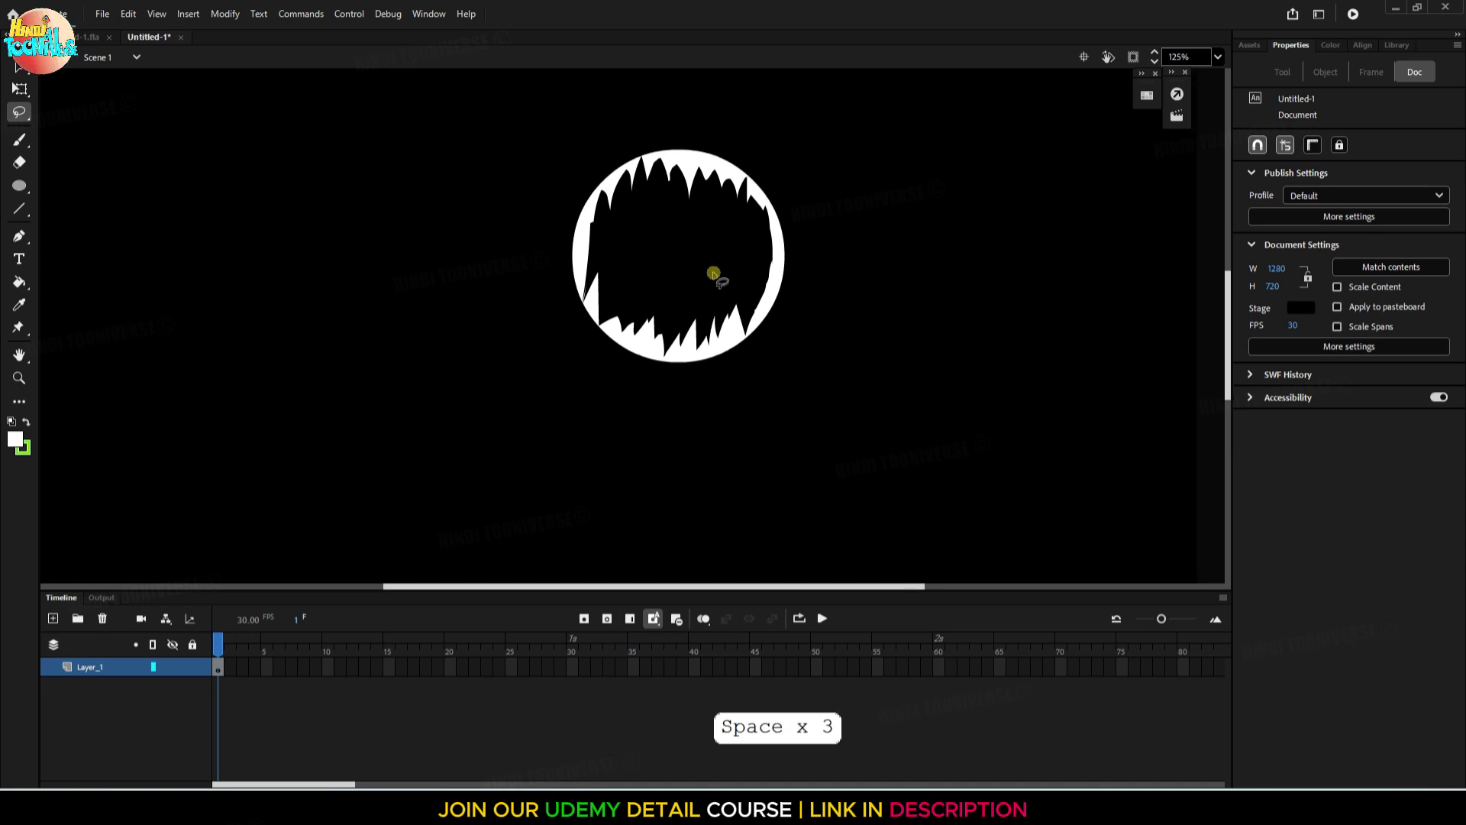
pyautogui.scroll(1, 712, 283)
pyautogui.press('space')
pyautogui.moveTo(758, 216); pyautogui.dragTo(743, 283)
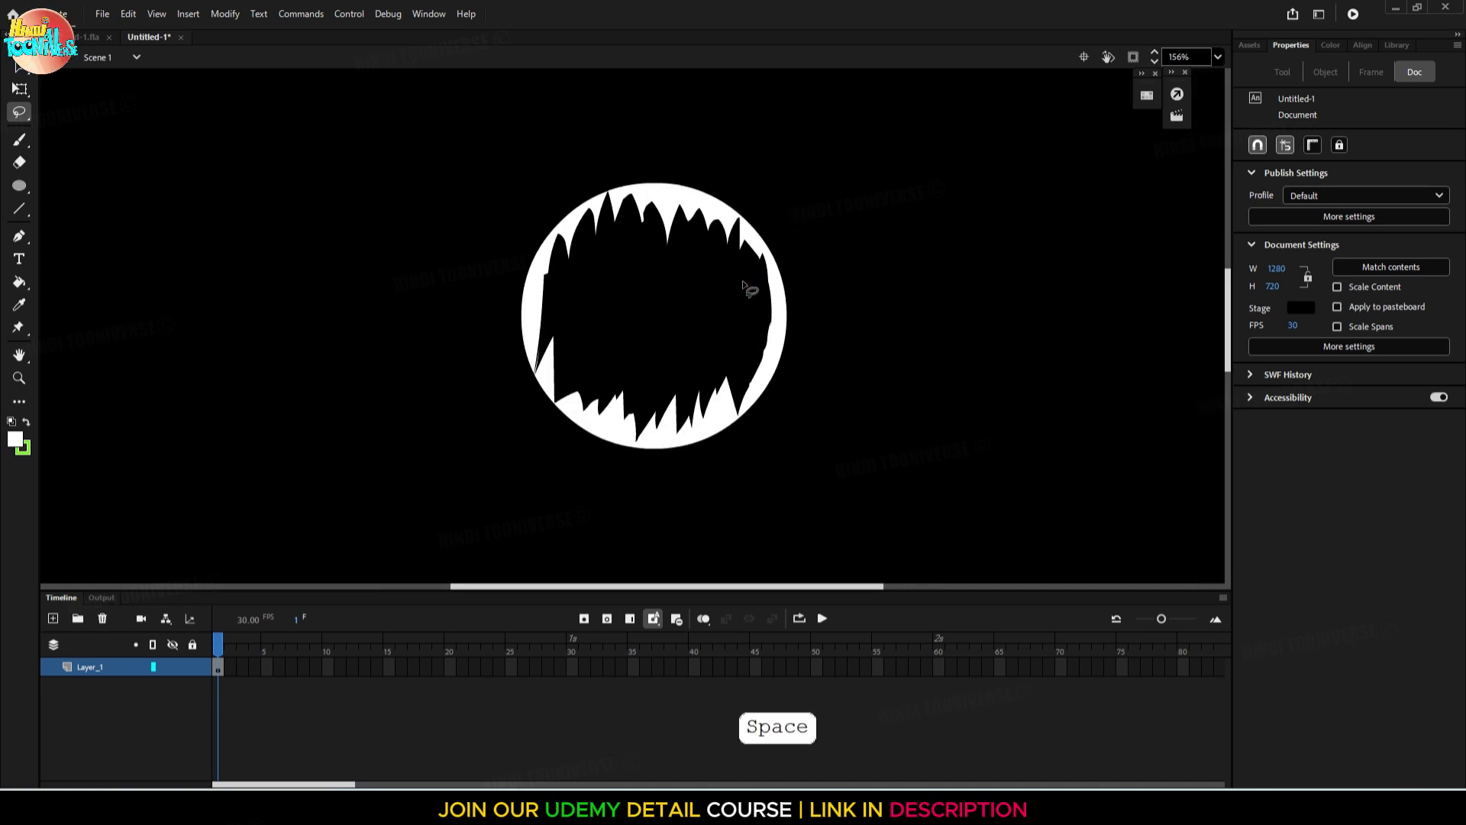
pyautogui.press('1')
pyautogui.scroll(2, 745, 289)
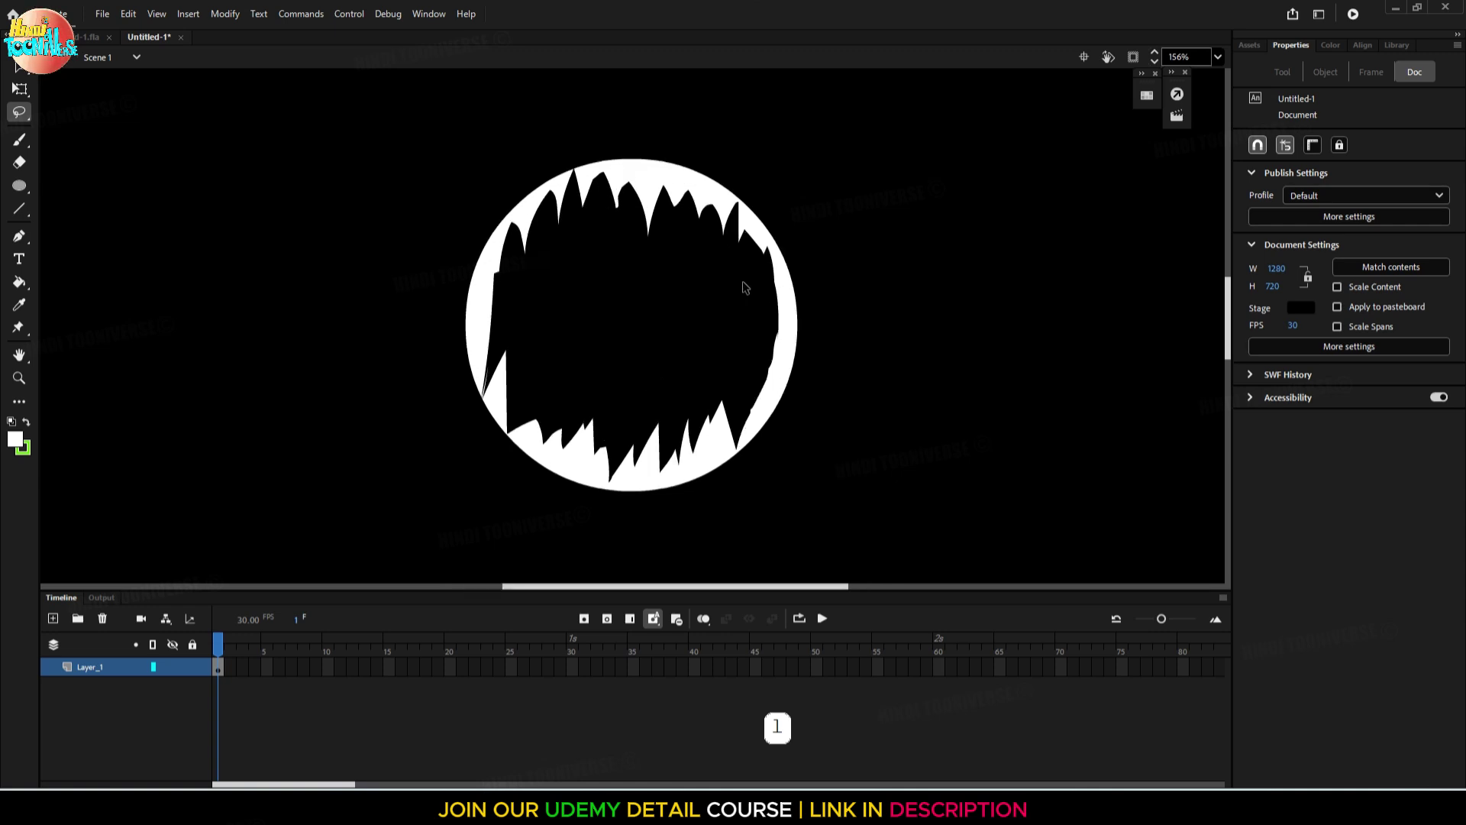
pyautogui.moveTo(818, 285)
pyautogui.mouseDown()
pyautogui.moveTo(786, 364)
pyautogui.moveTo(809, 353)
pyautogui.moveTo(805, 370)
pyautogui.moveTo(753, 499)
pyautogui.moveTo(738, 488)
pyautogui.moveTo(620, 558)
pyautogui.moveTo(617, 534)
pyautogui.moveTo(516, 522)
pyautogui.moveTo(625, 526)
pyautogui.moveTo(718, 494)
pyautogui.moveTo(764, 427)
pyautogui.moveTo(791, 336)
pyautogui.mouseUp()
pyautogui.moveTo(783, 418)
pyautogui.mouseDown()
pyautogui.moveTo(1122, 403)
pyautogui.moveTo(1100, 426)
pyautogui.mouseUp()
pyautogui.press('shift')
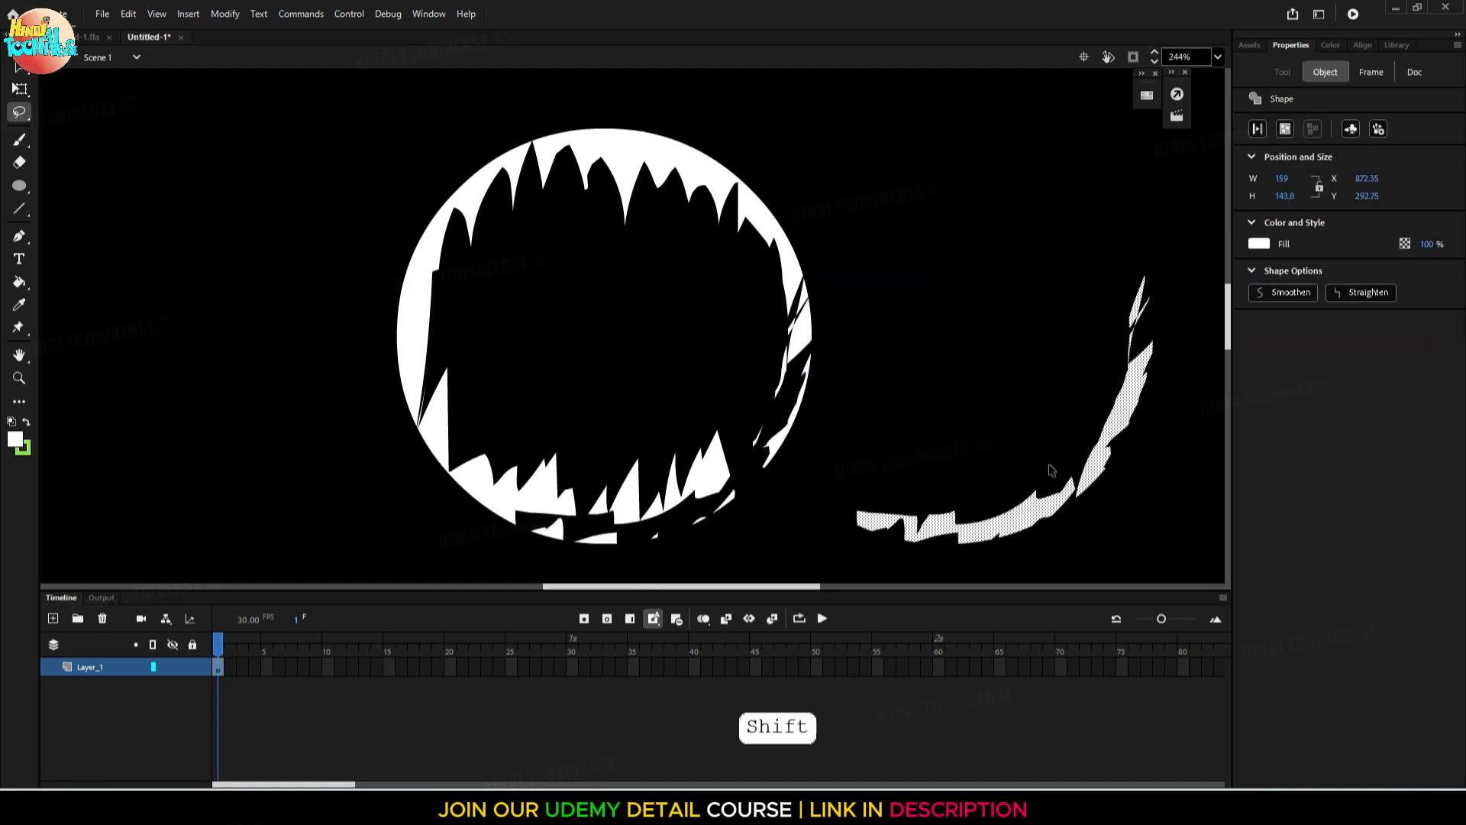
pyautogui.press('ctrl')
pyautogui.press('BackSpace')
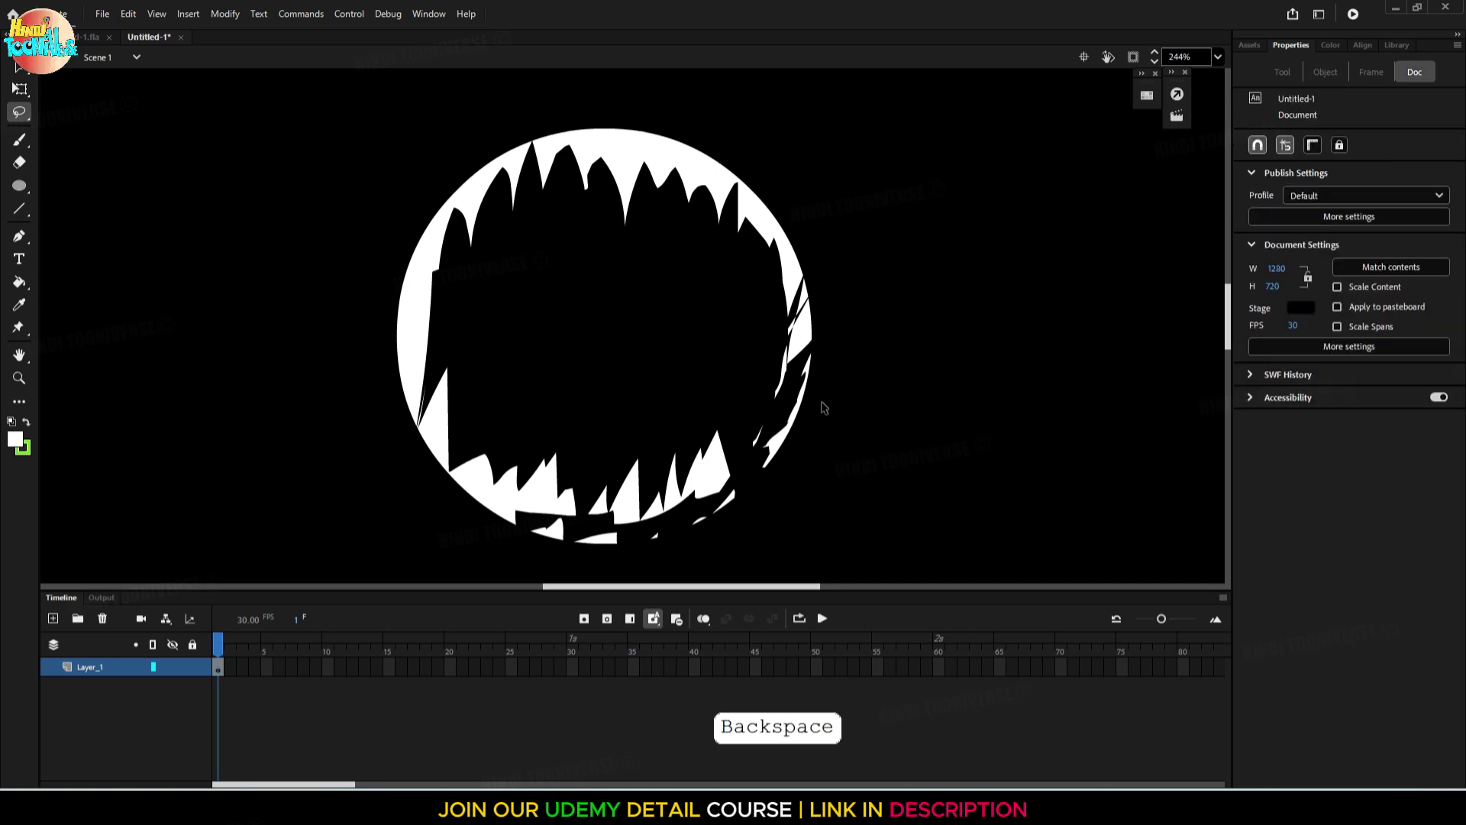
# Lasso small jagged pieces along the ring's upper outer edge and delete them
pyautogui.scroll(-2, 821, 405)
pyautogui.press('space')
pyautogui.moveTo(707, 191)
pyautogui.mouseDown()
pyautogui.moveTo(612, 227)
pyautogui.moveTo(651, 200)
pyautogui.moveTo(698, 231)
pyautogui.moveTo(757, 231)
pyautogui.moveTo(838, 272)
pyautogui.moveTo(875, 316)
pyautogui.moveTo(914, 319)
pyautogui.moveTo(926, 366)
pyautogui.moveTo(947, 361)
pyautogui.moveTo(957, 325)
pyautogui.moveTo(858, 181)
pyautogui.moveTo(699, 156)
pyautogui.moveTo(574, 179)
pyautogui.moveTo(546, 197)
pyautogui.moveTo(528, 254)
pyautogui.moveTo(594, 212)
pyautogui.moveTo(620, 223)
pyautogui.mouseUp()
pyautogui.scroll(4, 657, 223)
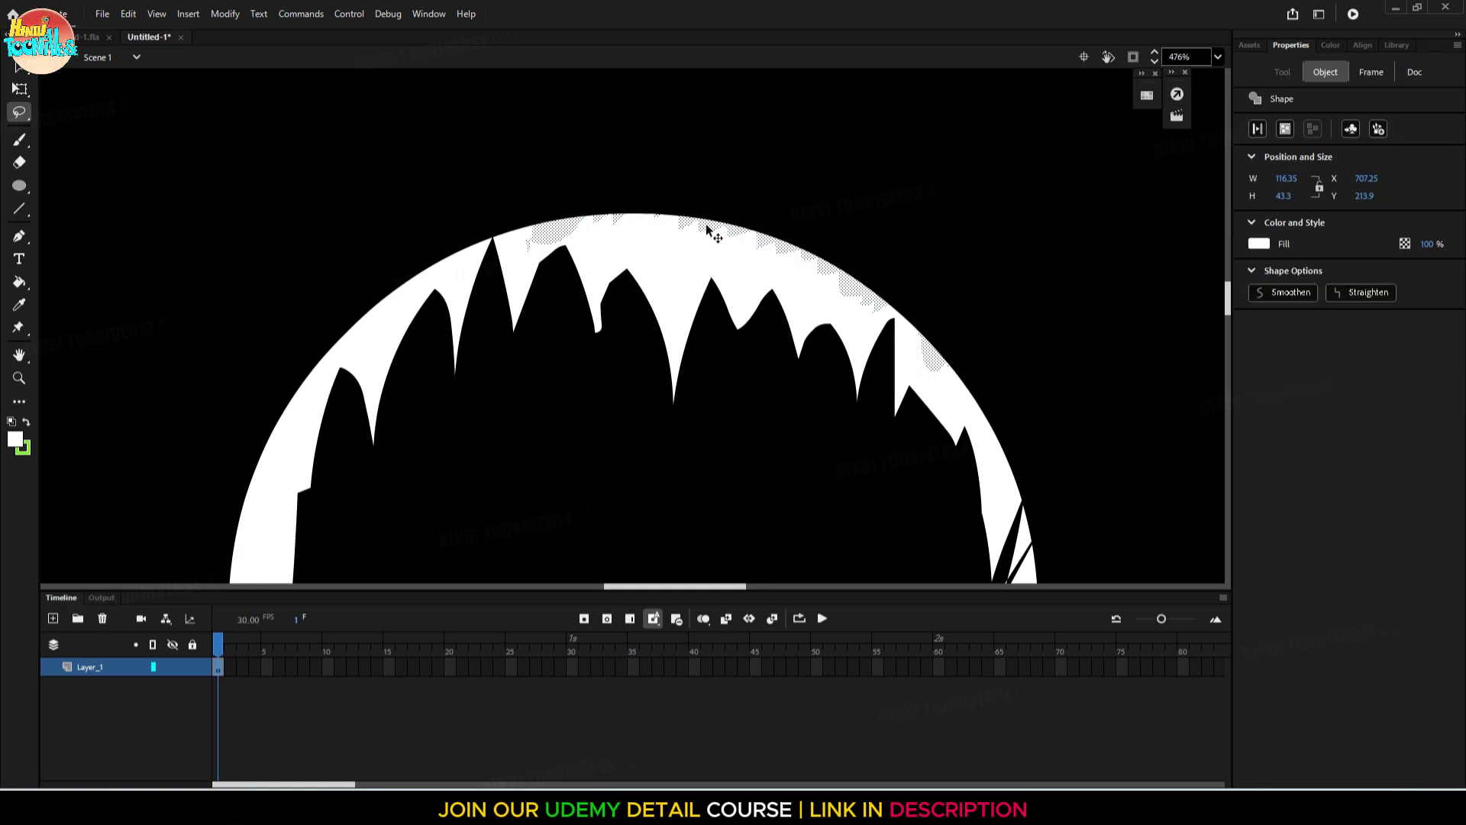
pyautogui.press('BackSpace')
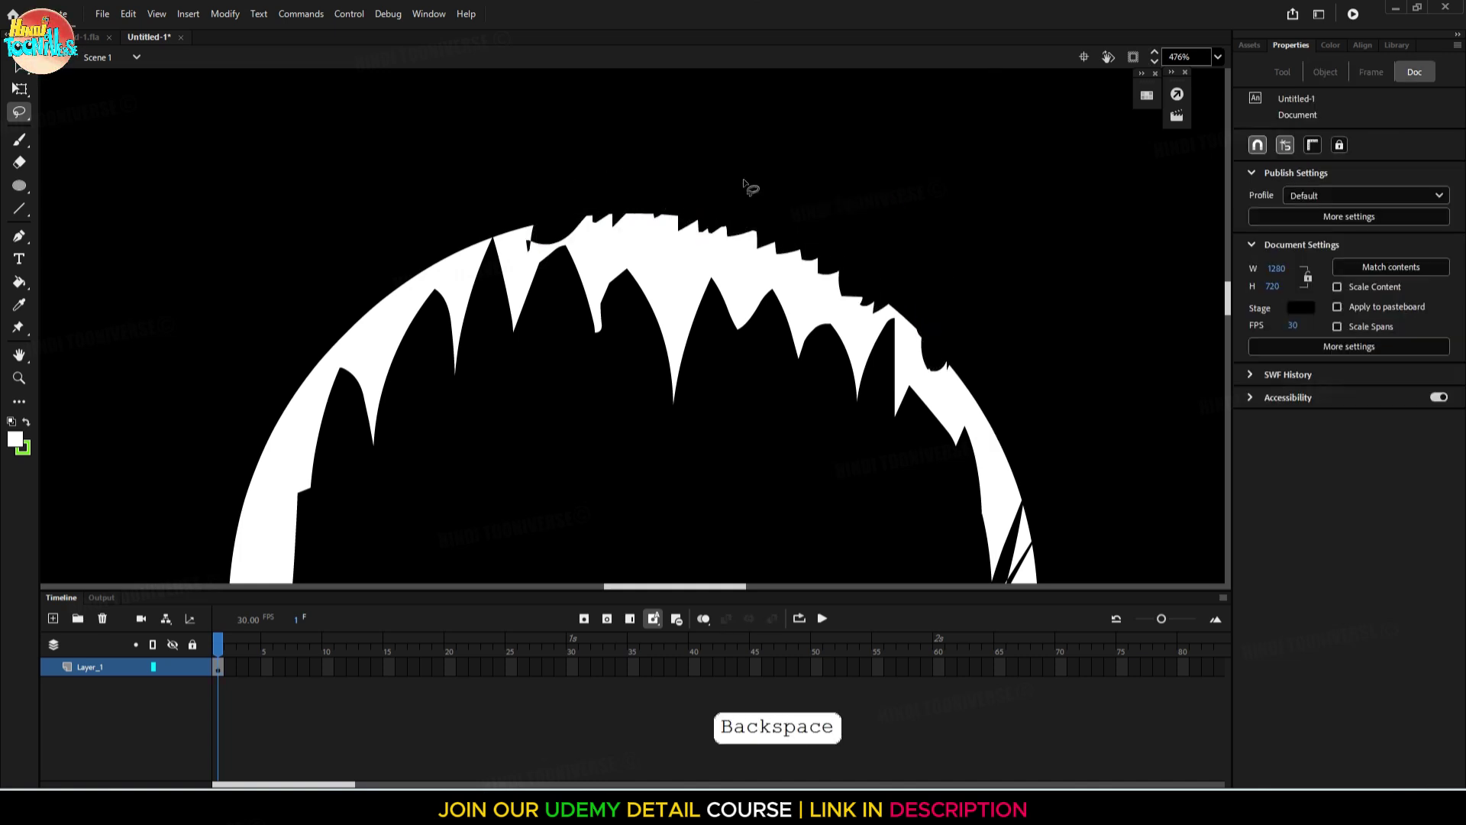
# Lasso jagged pieces along the ring's left outer edge and delete them
pyautogui.scroll(-3, 794, 164)
pyautogui.press('space')
pyautogui.moveTo(735, 224); pyautogui.dragTo(858, 146)
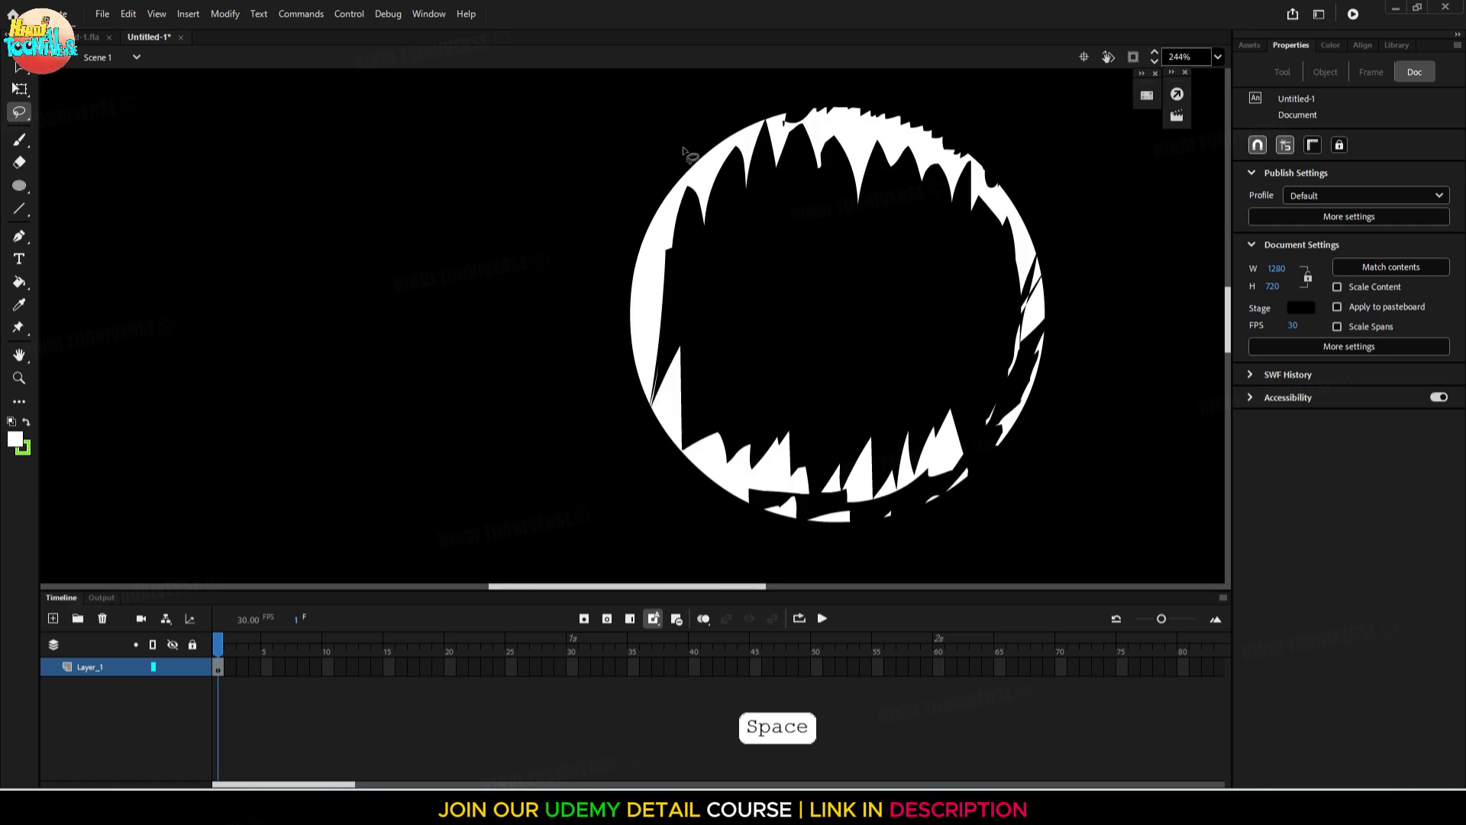
pyautogui.moveTo(670, 145)
pyautogui.mouseDown()
pyautogui.moveTo(658, 241)
pyautogui.moveTo(637, 244)
pyautogui.moveTo(643, 300)
pyautogui.moveTo(620, 345)
pyautogui.moveTo(653, 342)
pyautogui.moveTo(648, 381)
pyautogui.moveTo(605, 398)
pyautogui.moveTo(671, 146)
pyautogui.mouseUp()
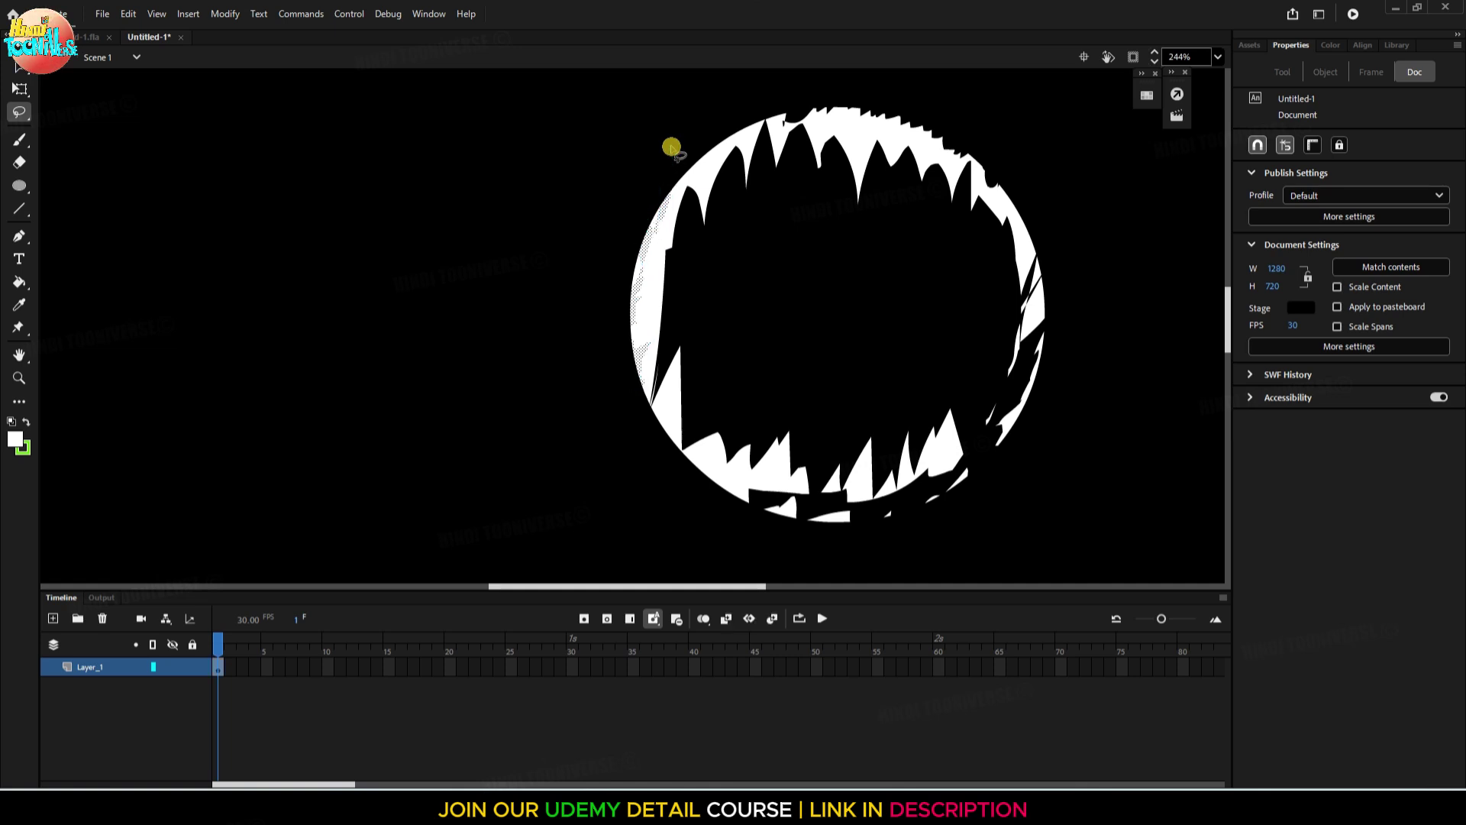
pyautogui.press('BackSpace')
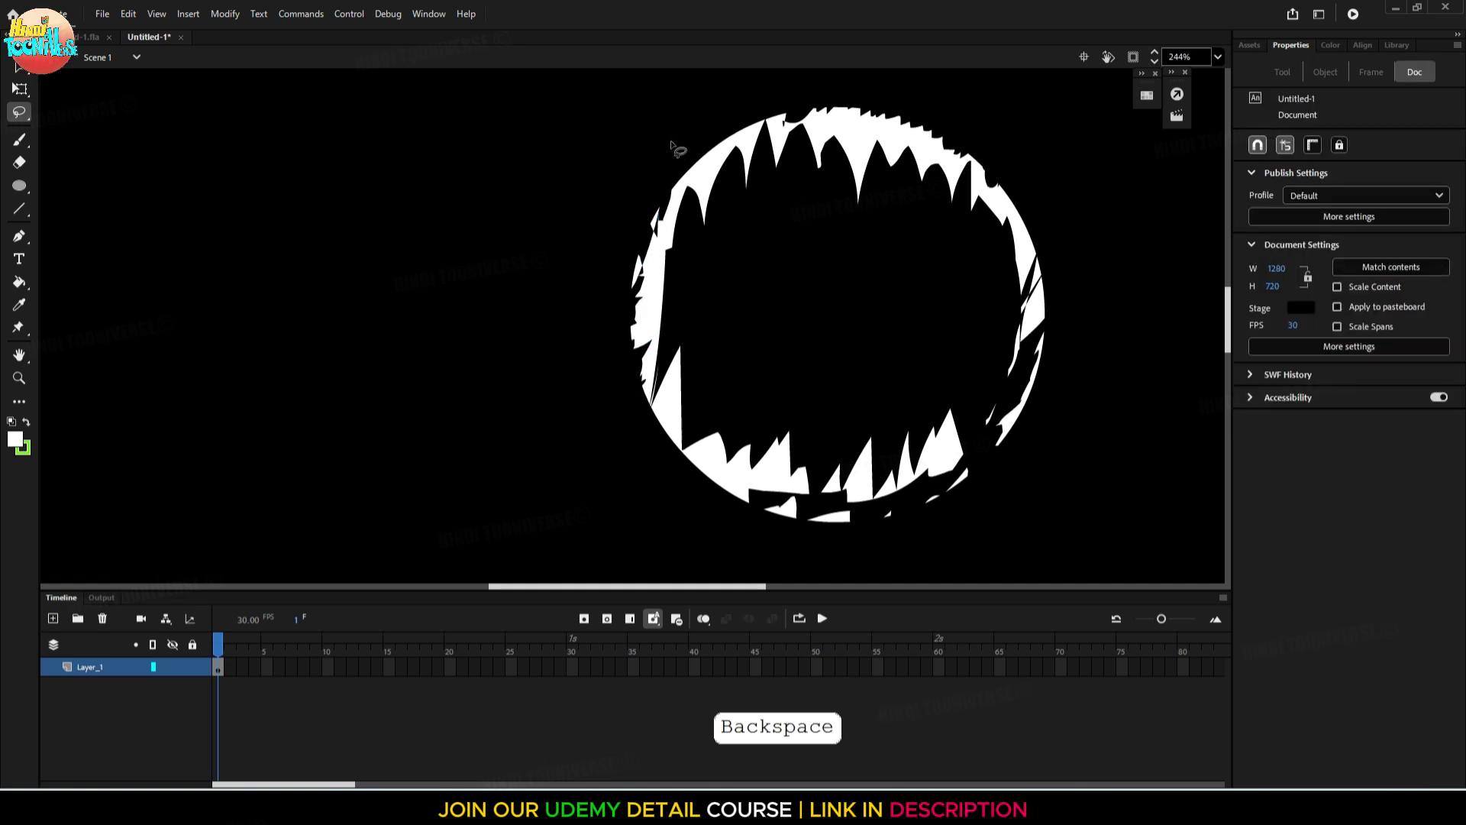
# Select the entire jagged ring and change its fill from the default swatches to golden yellow
pyautogui.keyDown('ctrl'); pyautogui.scroll(-2, 672, 146); pyautogui.keyUp('ctrl')
pyautogui.moveTo(820, 135); pyautogui.dragTo(808, 187)
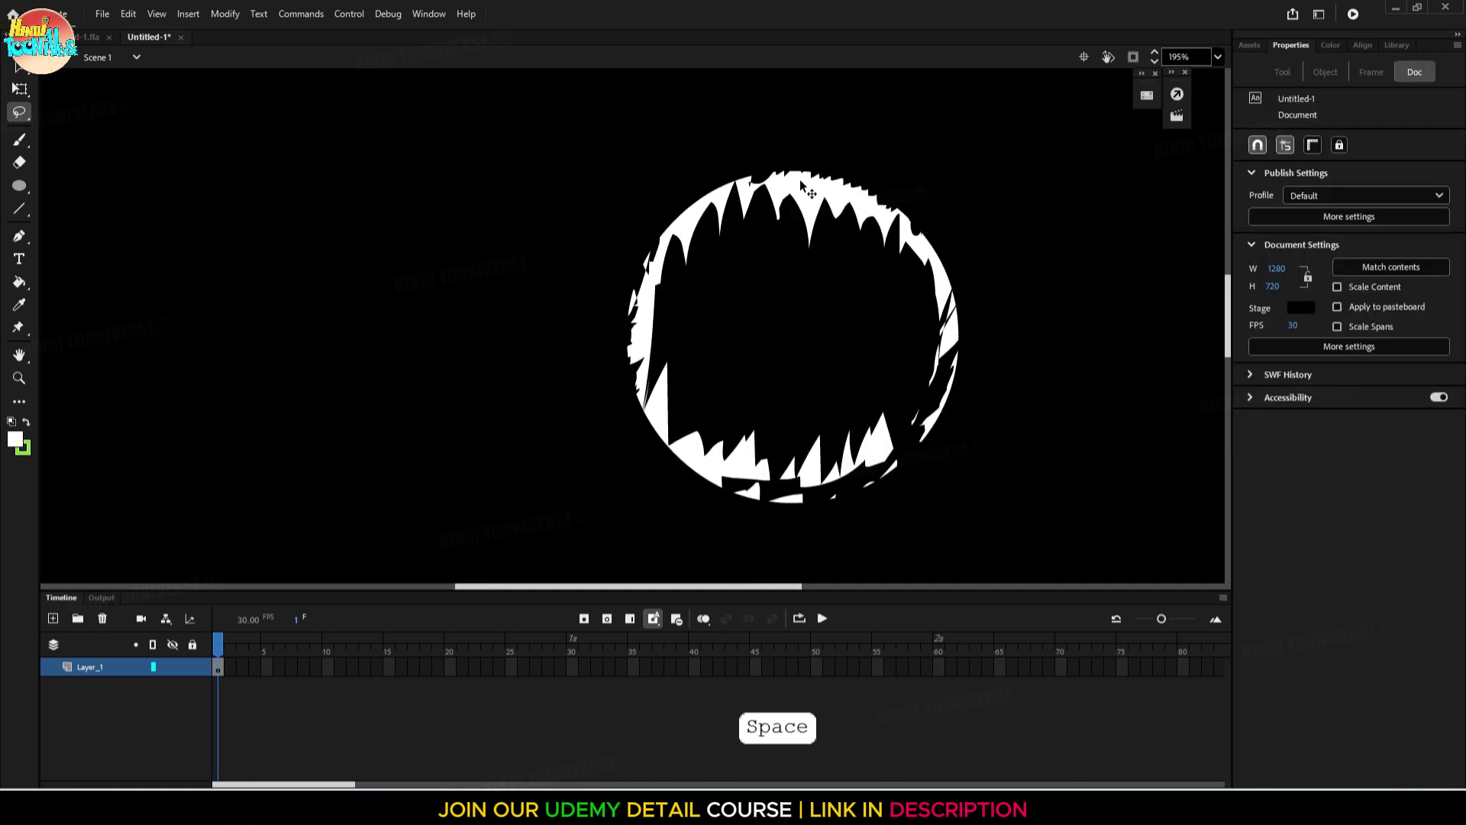
pyautogui.keyDown('ctrl'); pyautogui.click(810, 190); pyautogui.keyUp('ctrl')
pyautogui.keyDown('ctrl'); pyautogui.scroll(-2, 988, 134); pyautogui.keyUp('ctrl')
pyautogui.moveTo(1033, 100); pyautogui.dragTo(718, 416)
pyautogui.click(1255, 245)
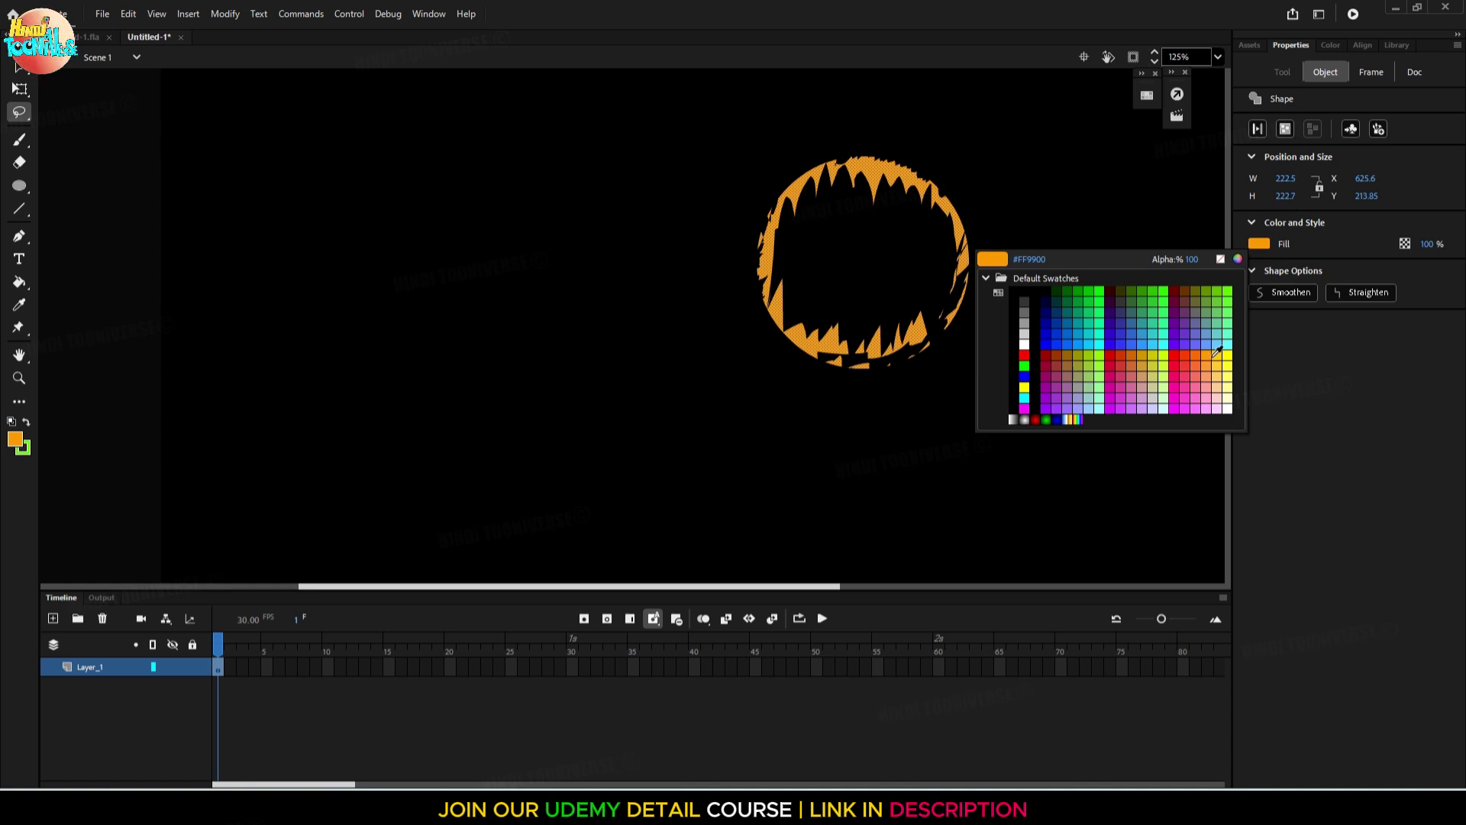
pyautogui.click(1221, 350)
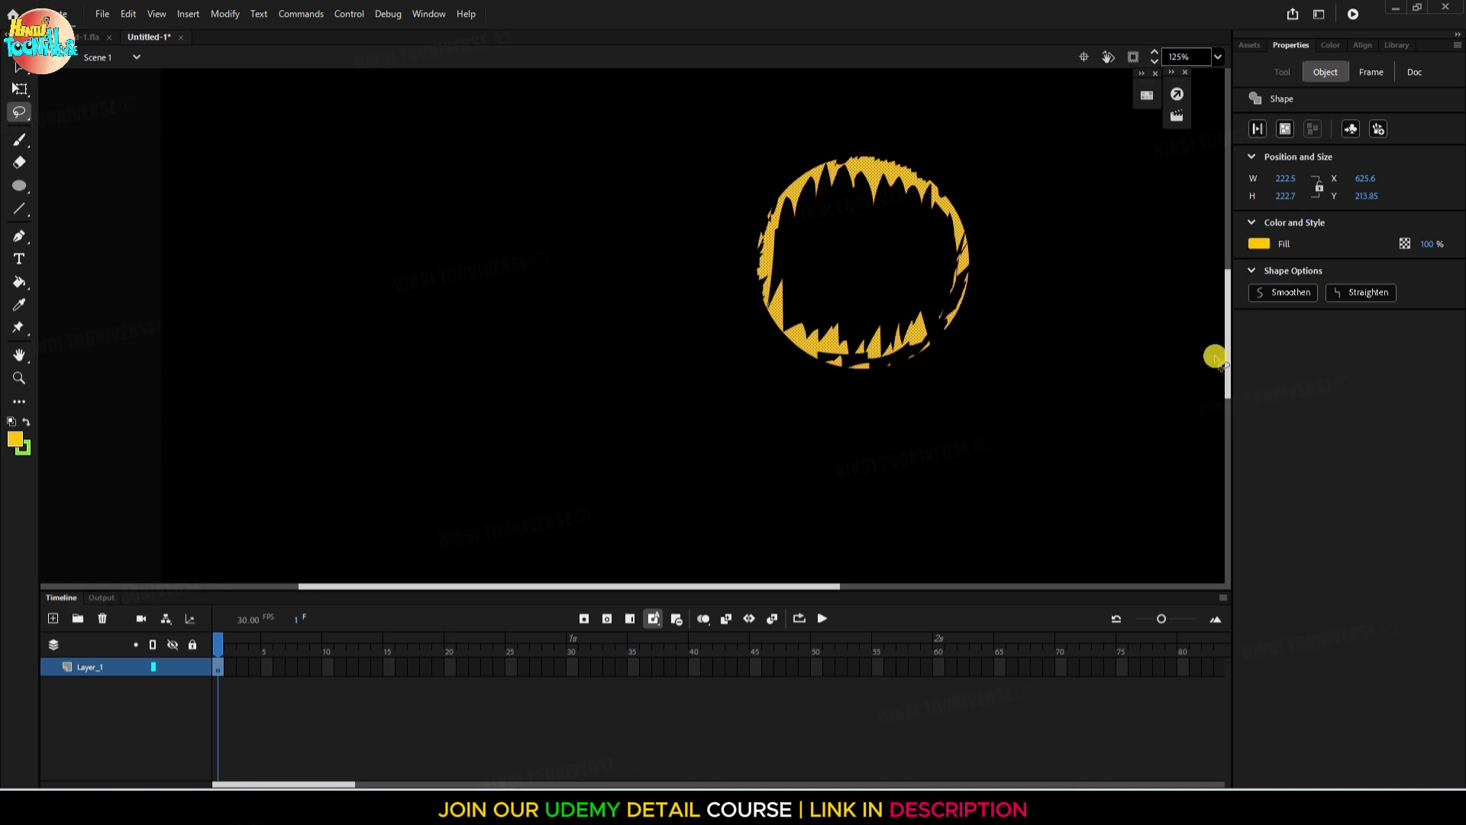
pyautogui.click(990, 181)
# Select the whole yellow ring and convert it to a Movie Clip symbol named crcl
pyautogui.scroll(1, 1003, 154)
pyautogui.scroll(1, 1003, 153)
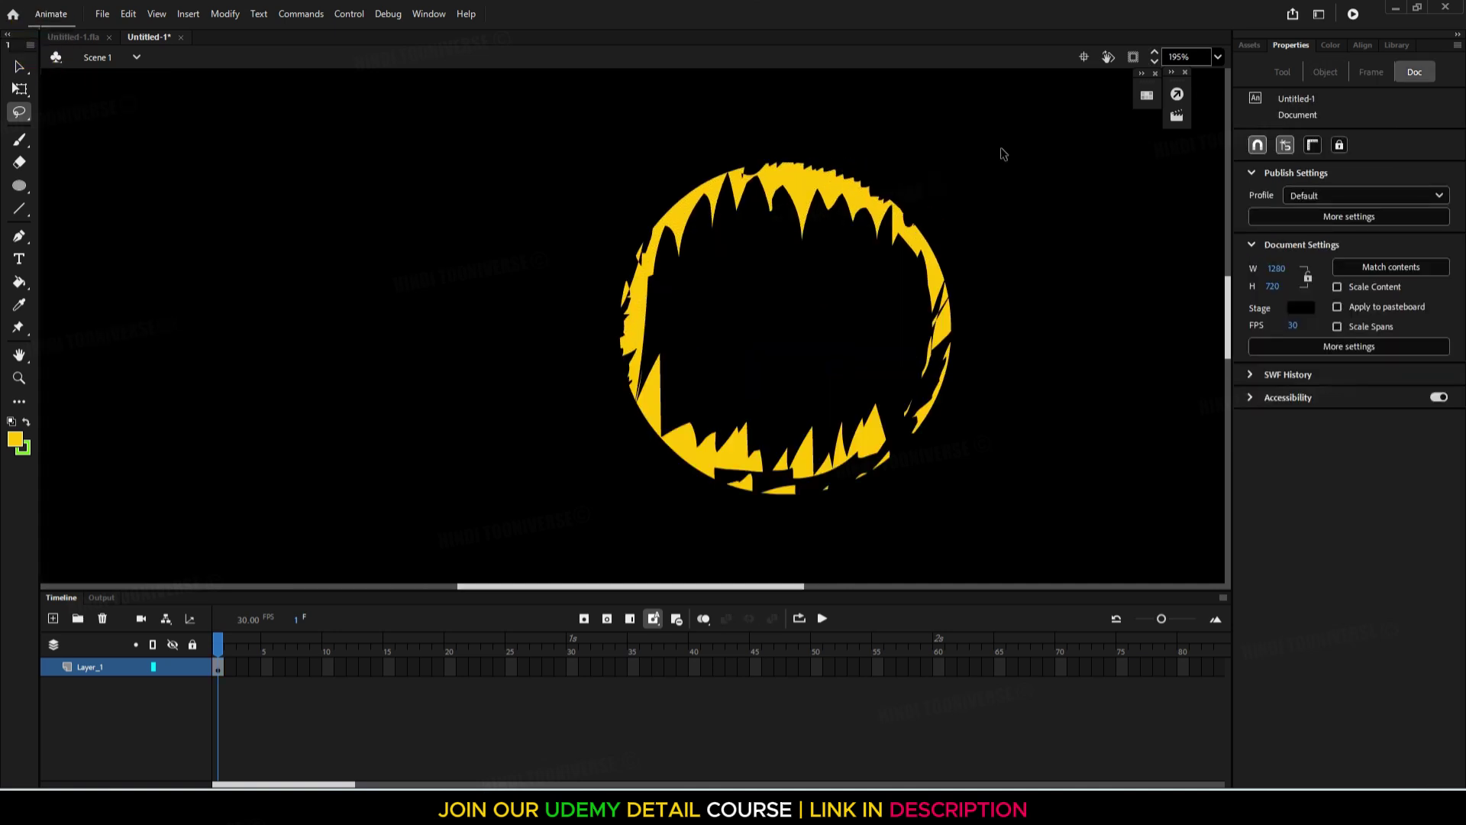
pyautogui.moveTo(999, 126)
pyautogui.mouseDown()
pyautogui.moveTo(694, 399)
pyautogui.moveTo(530, 497)
pyautogui.mouseUp()
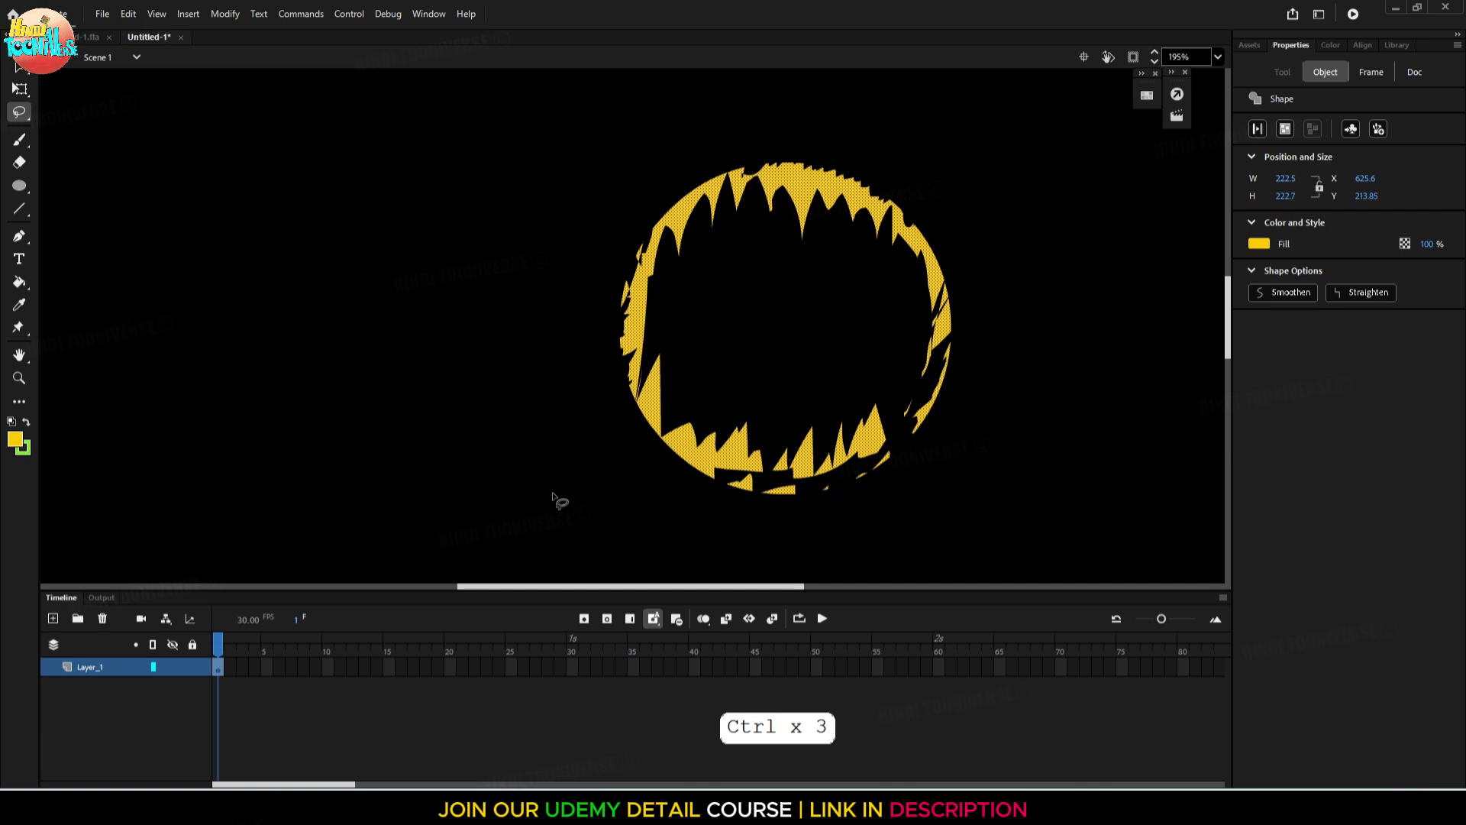
pyautogui.press('F8')
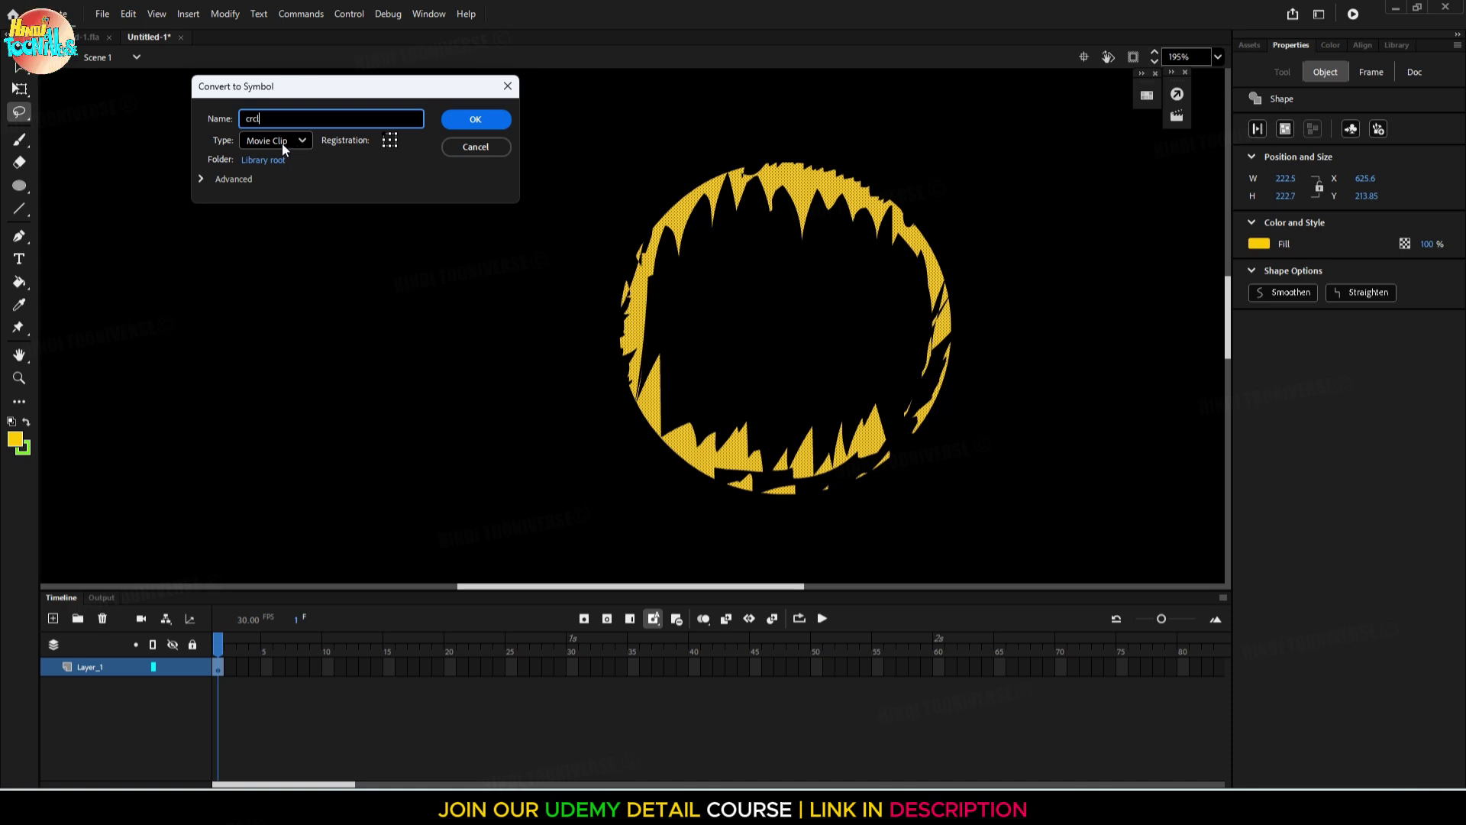
pyautogui.click(475, 120)
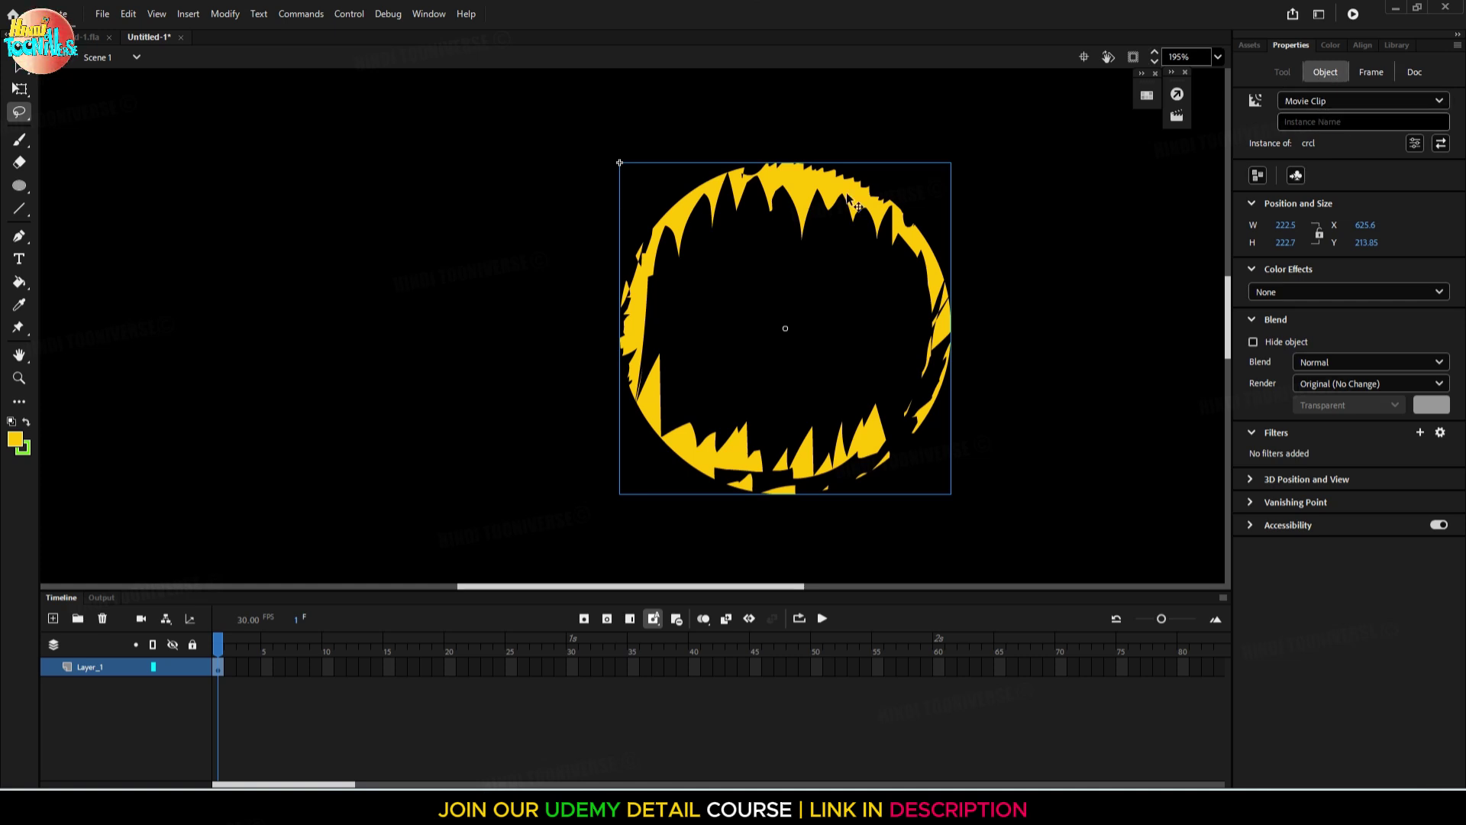
# Open the crcl symbol for editing, create a classic tween on the ring's layer and extend it to frame 30
pyautogui.press('v')
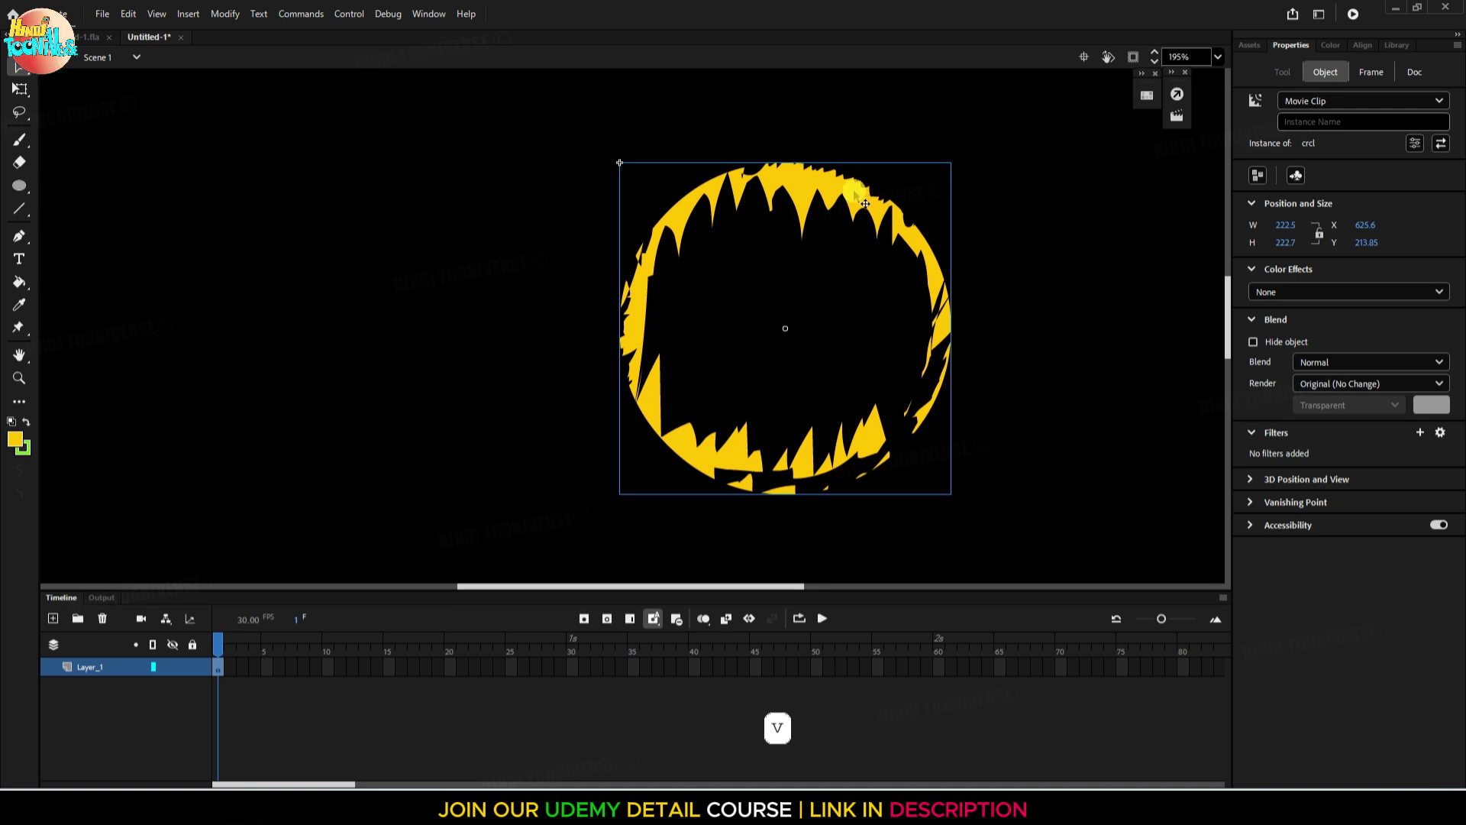
pyautogui.doubleClick(854, 192)
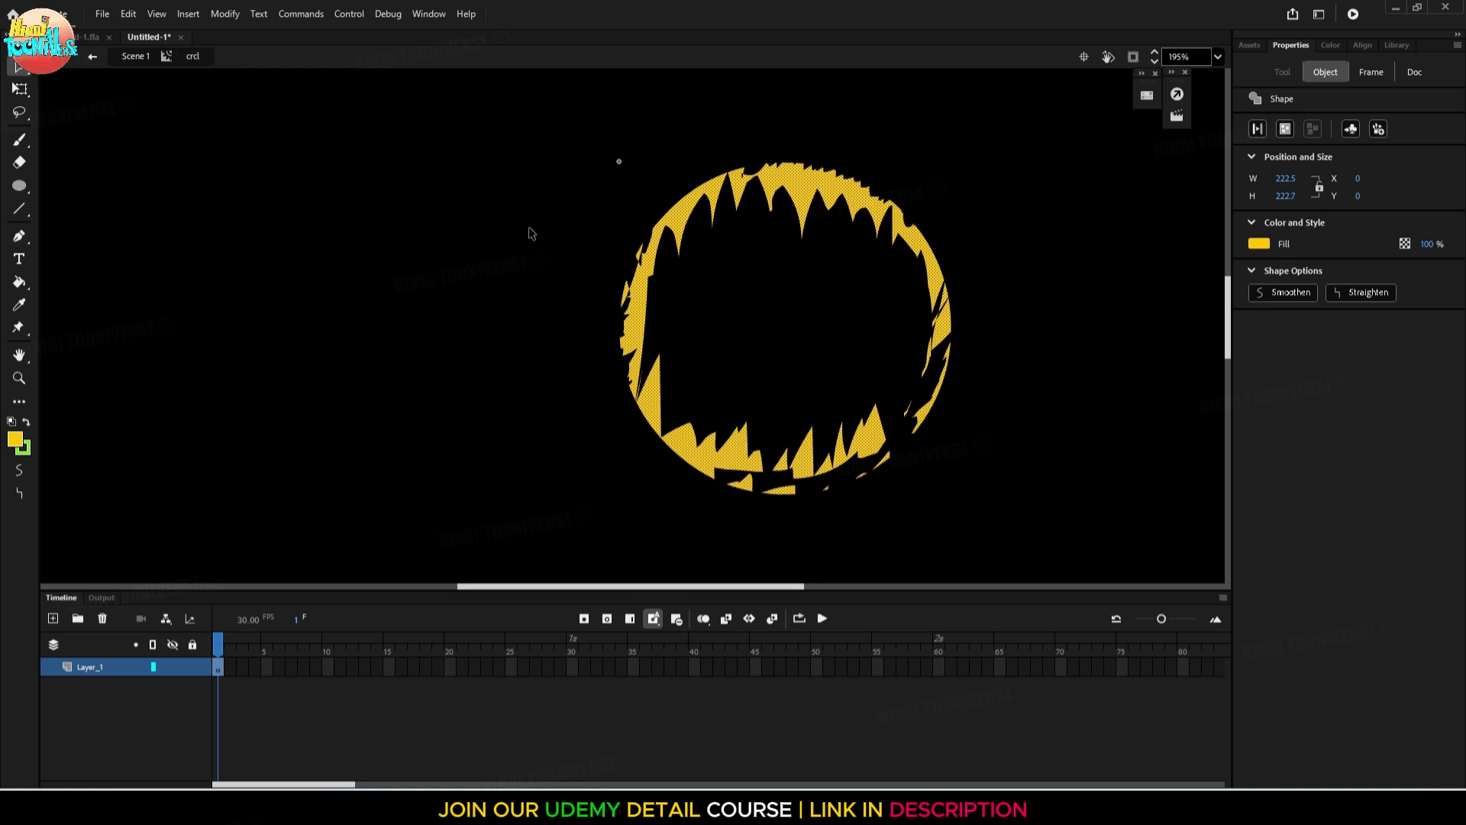
pyautogui.keyDown('ctrl'); pyautogui.scroll(-1, 531, 233); pyautogui.keyUp('ctrl')
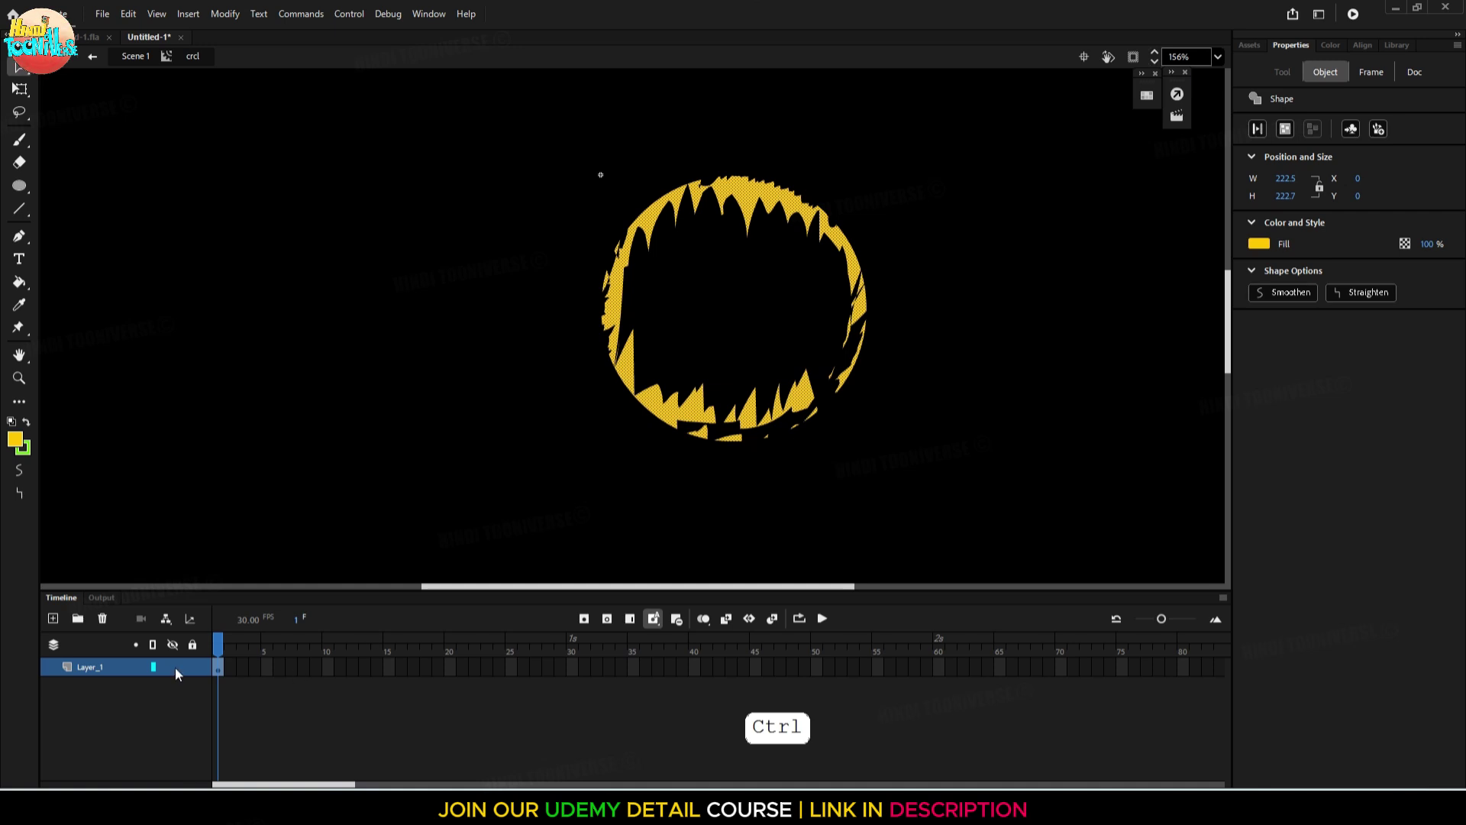
pyautogui.rightClick(216, 664)
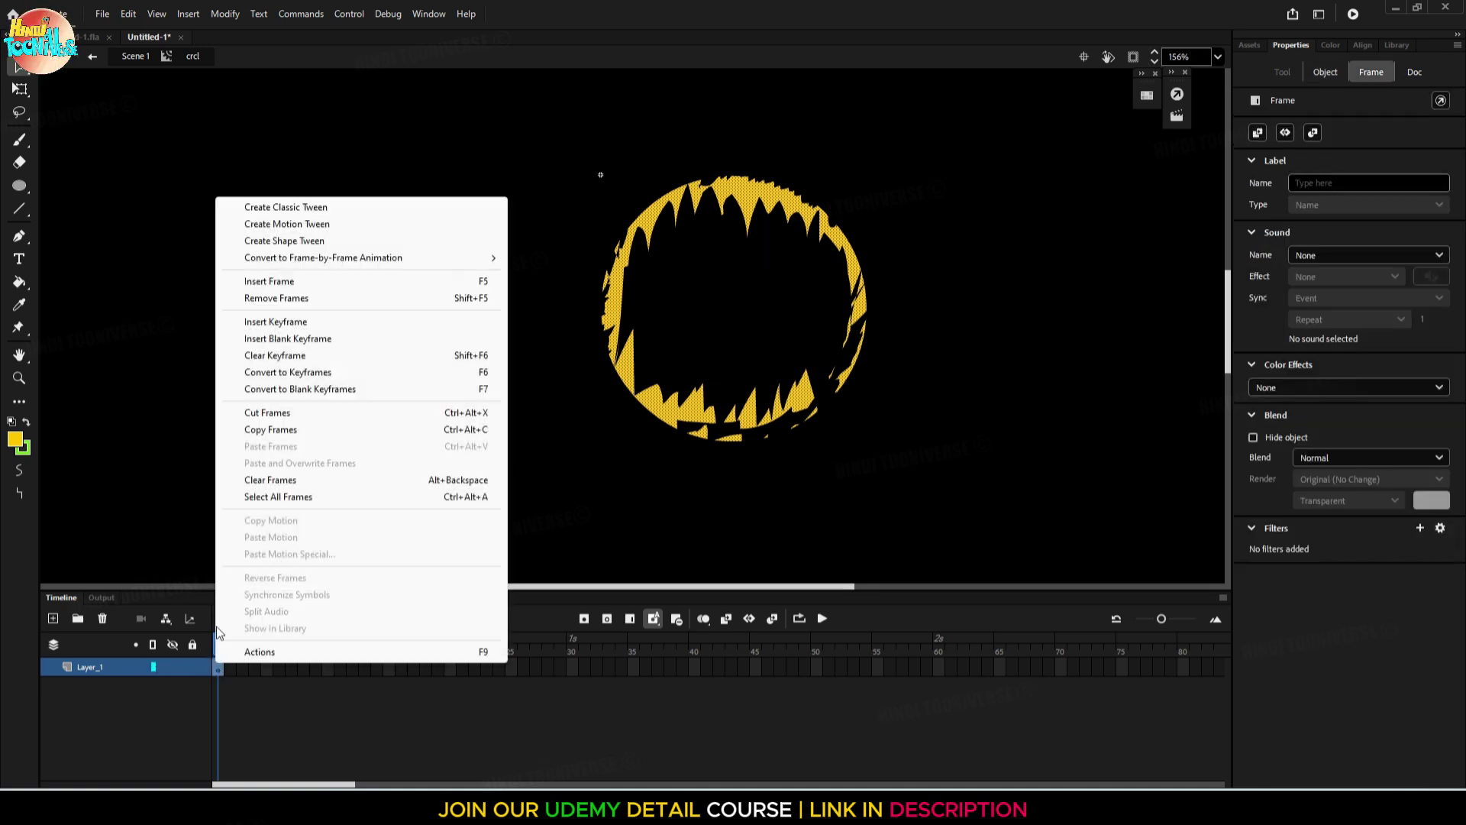
pyautogui.click(309, 206)
pyautogui.click(569, 668)
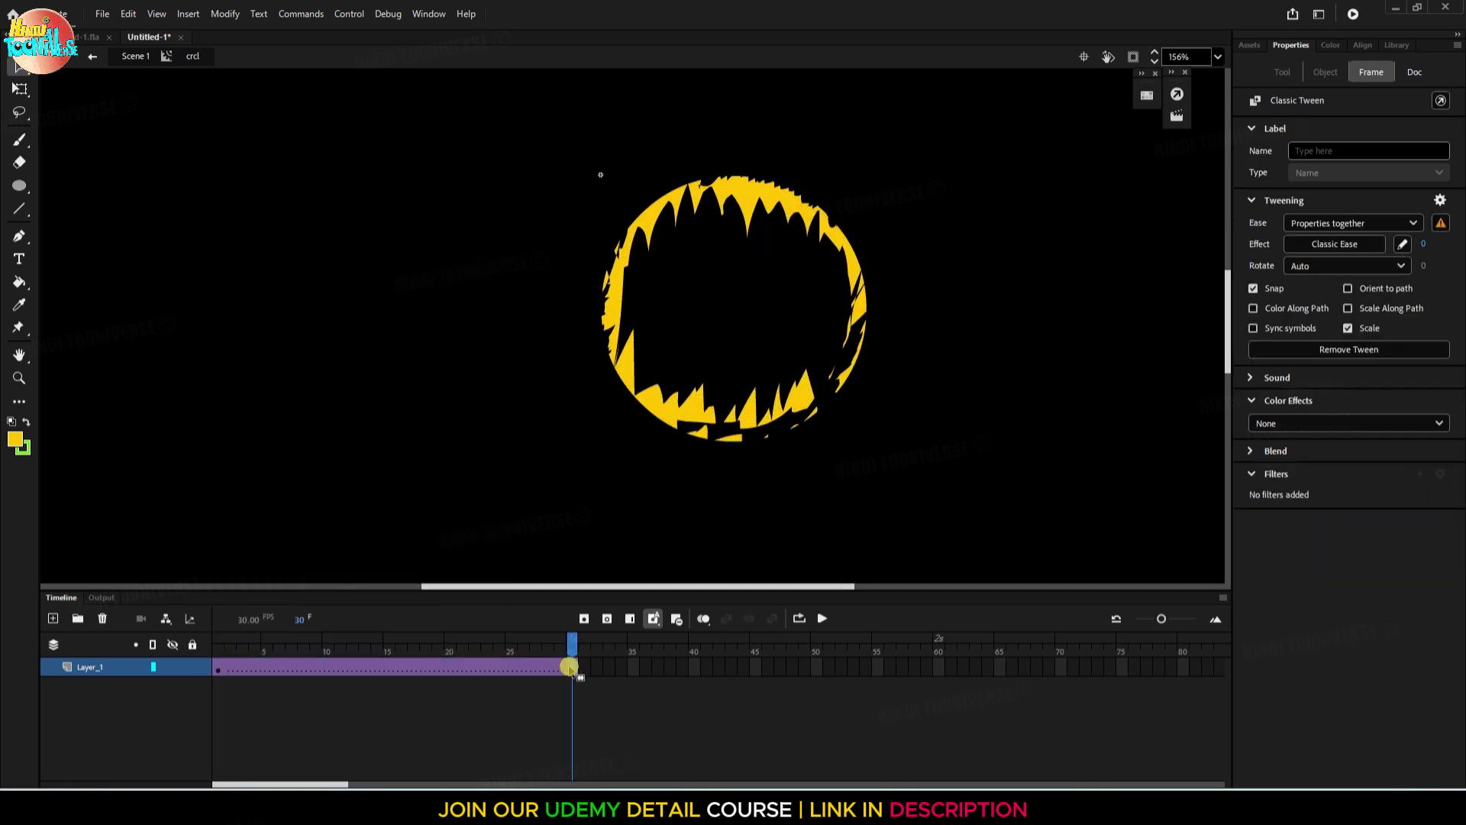
# Set the ring tween's ending keyframe at frame 10 and remove all the frames after it
pyautogui.click(583, 668)
pyautogui.click(571, 667)
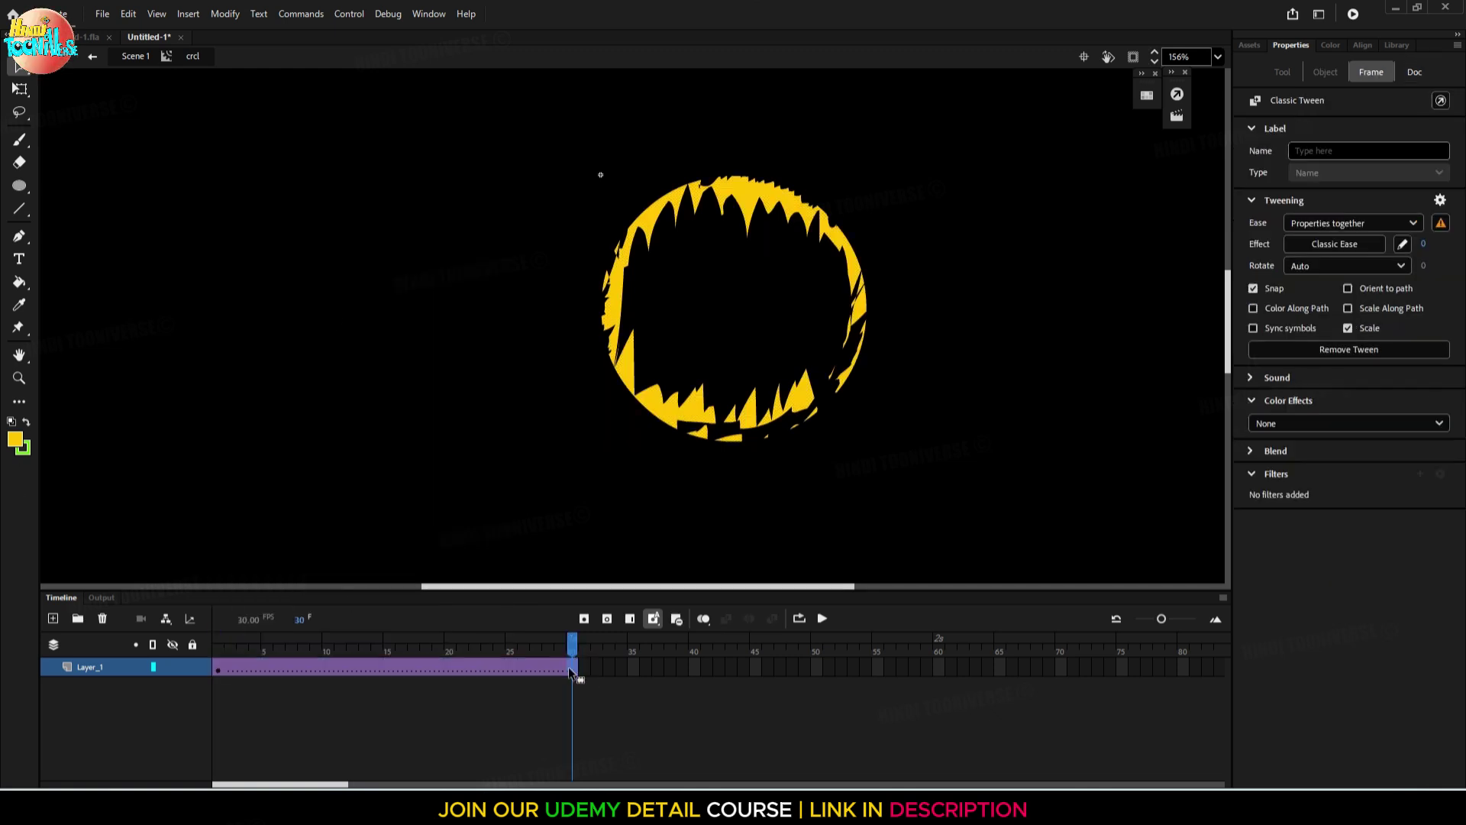
pyautogui.moveTo(569, 664); pyautogui.dragTo(326, 668)
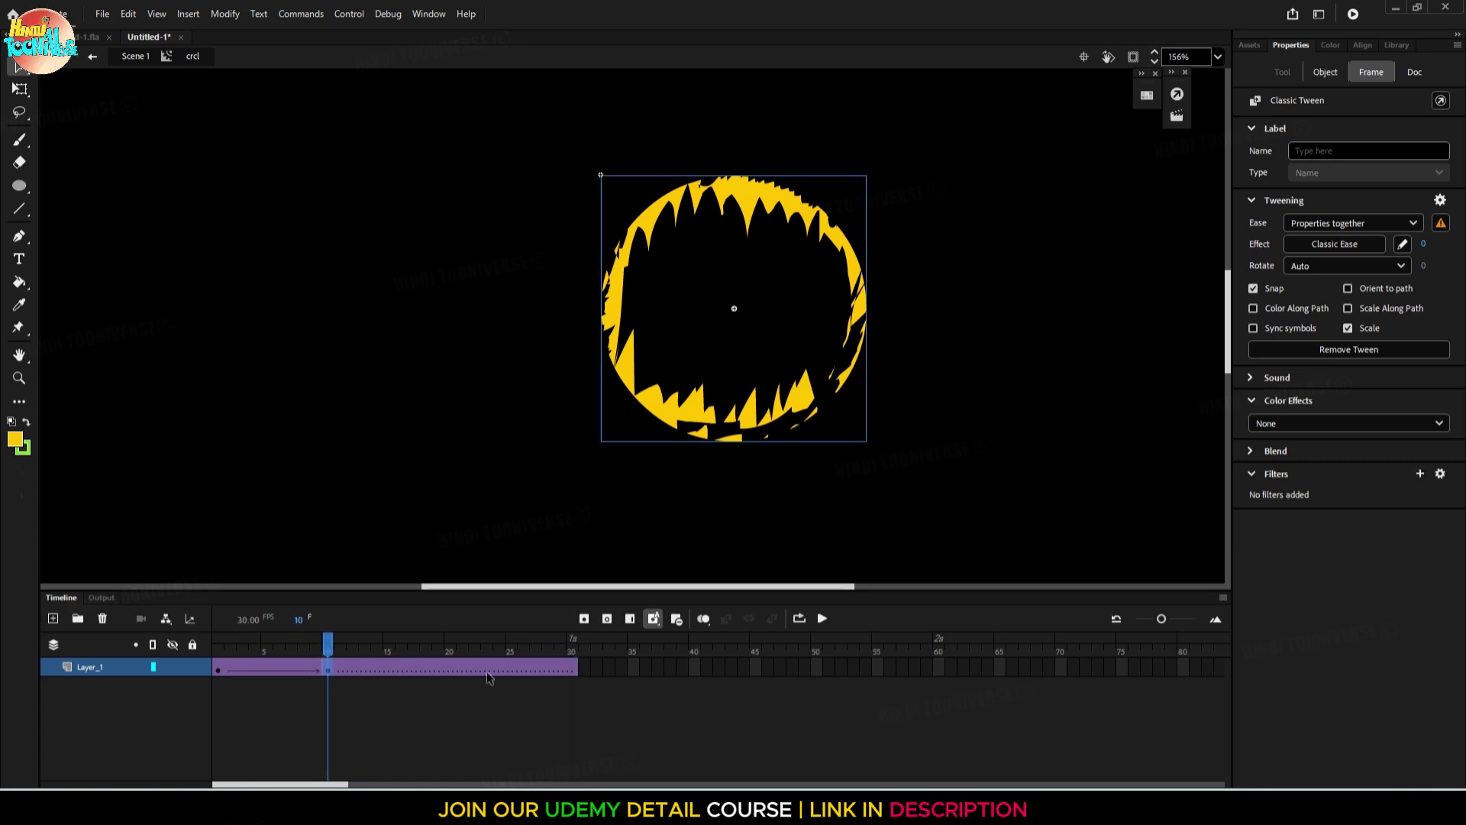
pyautogui.moveTo(601, 671); pyautogui.dragTo(340, 675)
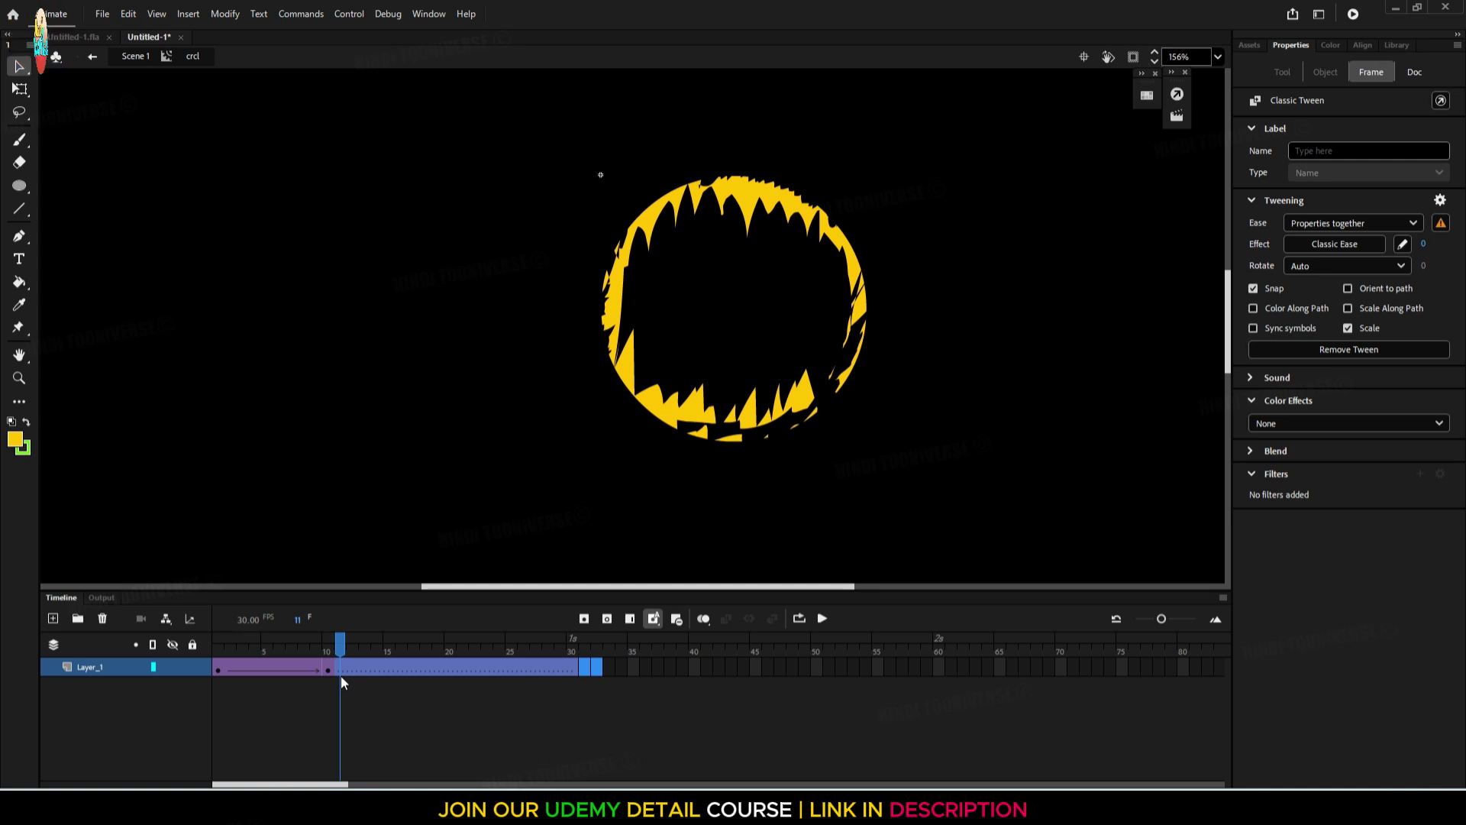
pyautogui.hotkey('shift', 'F5')
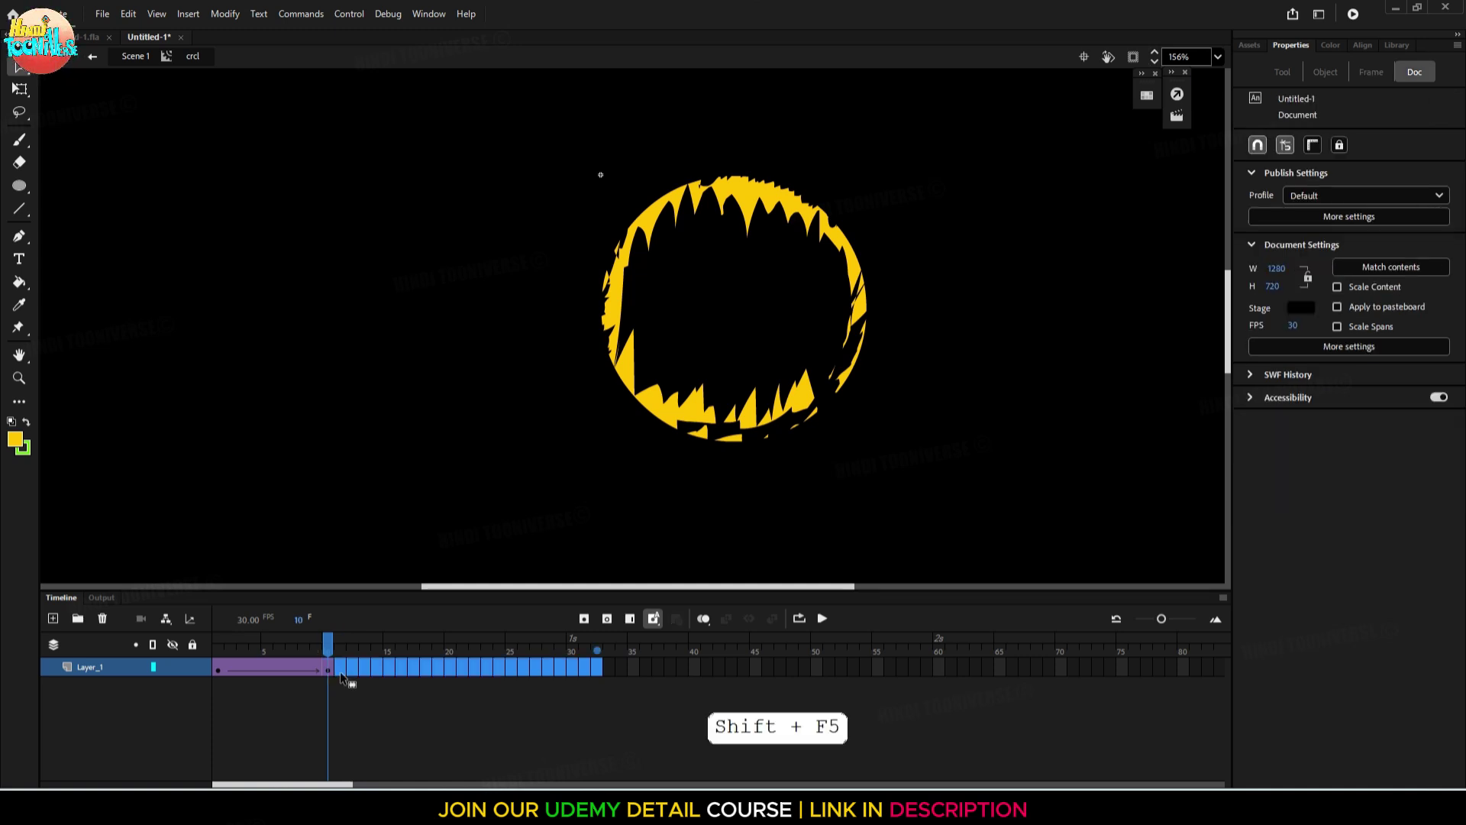
# Set the rotation of the ring's classic tween between frames 1 and 10 to Clockwise
pyautogui.click(217, 669)
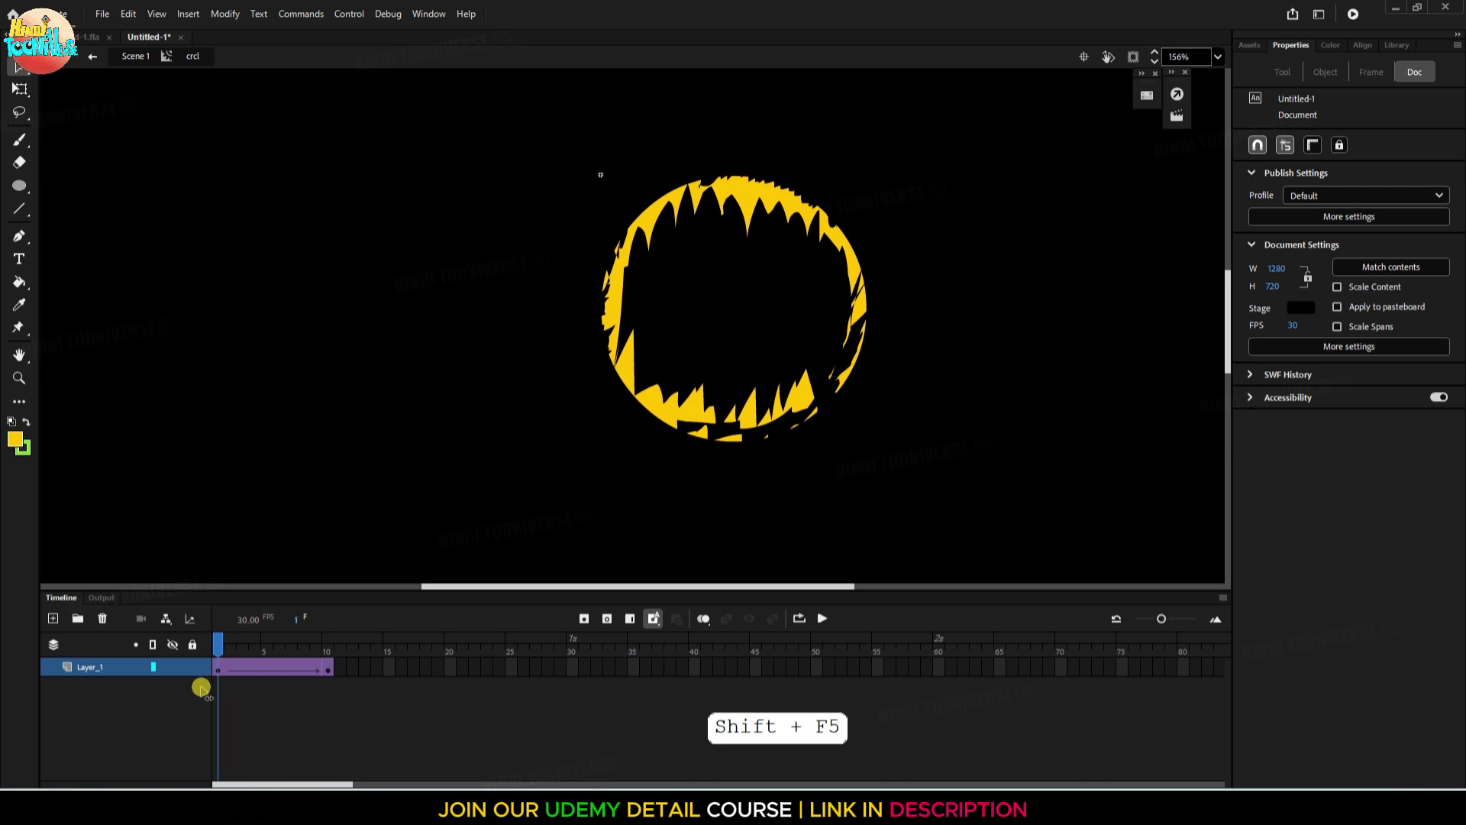
pyautogui.click(218, 671)
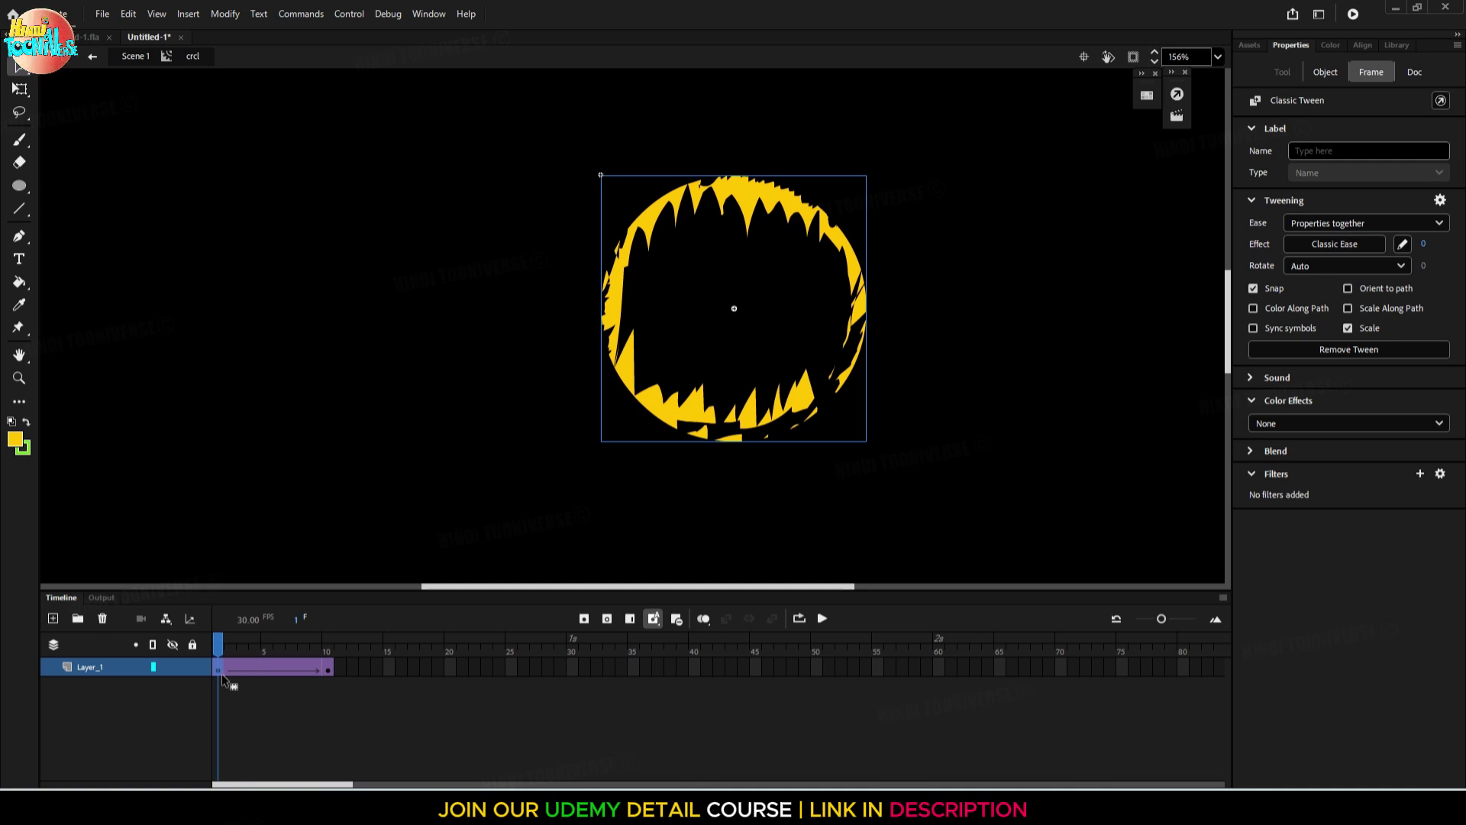
pyautogui.moveTo(220, 648); pyautogui.dragTo(203, 669)
pyautogui.click(328, 672)
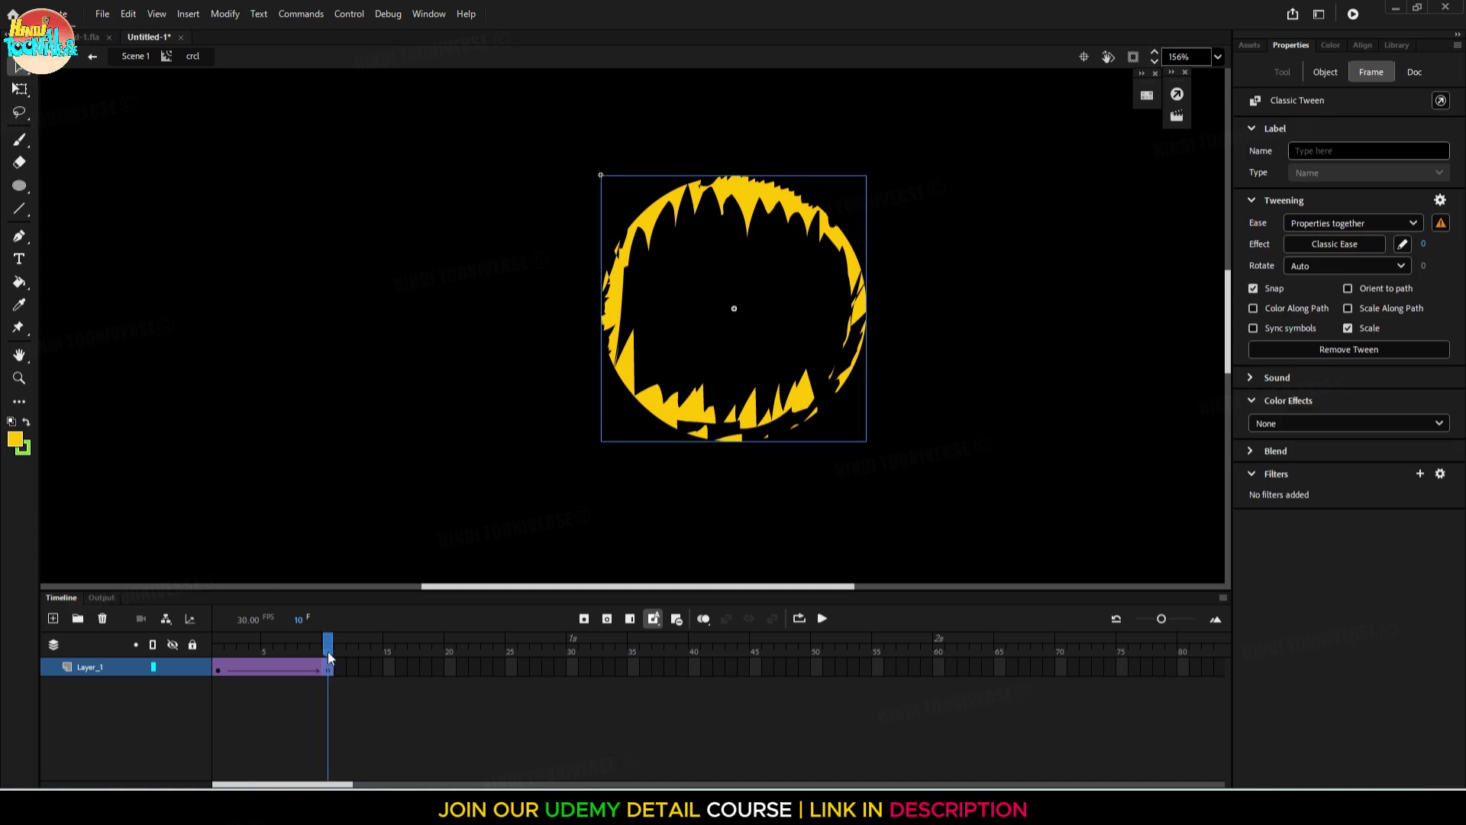
pyautogui.moveTo(329, 657); pyautogui.dragTo(215, 667)
pyautogui.click(228, 666)
pyautogui.click(222, 662)
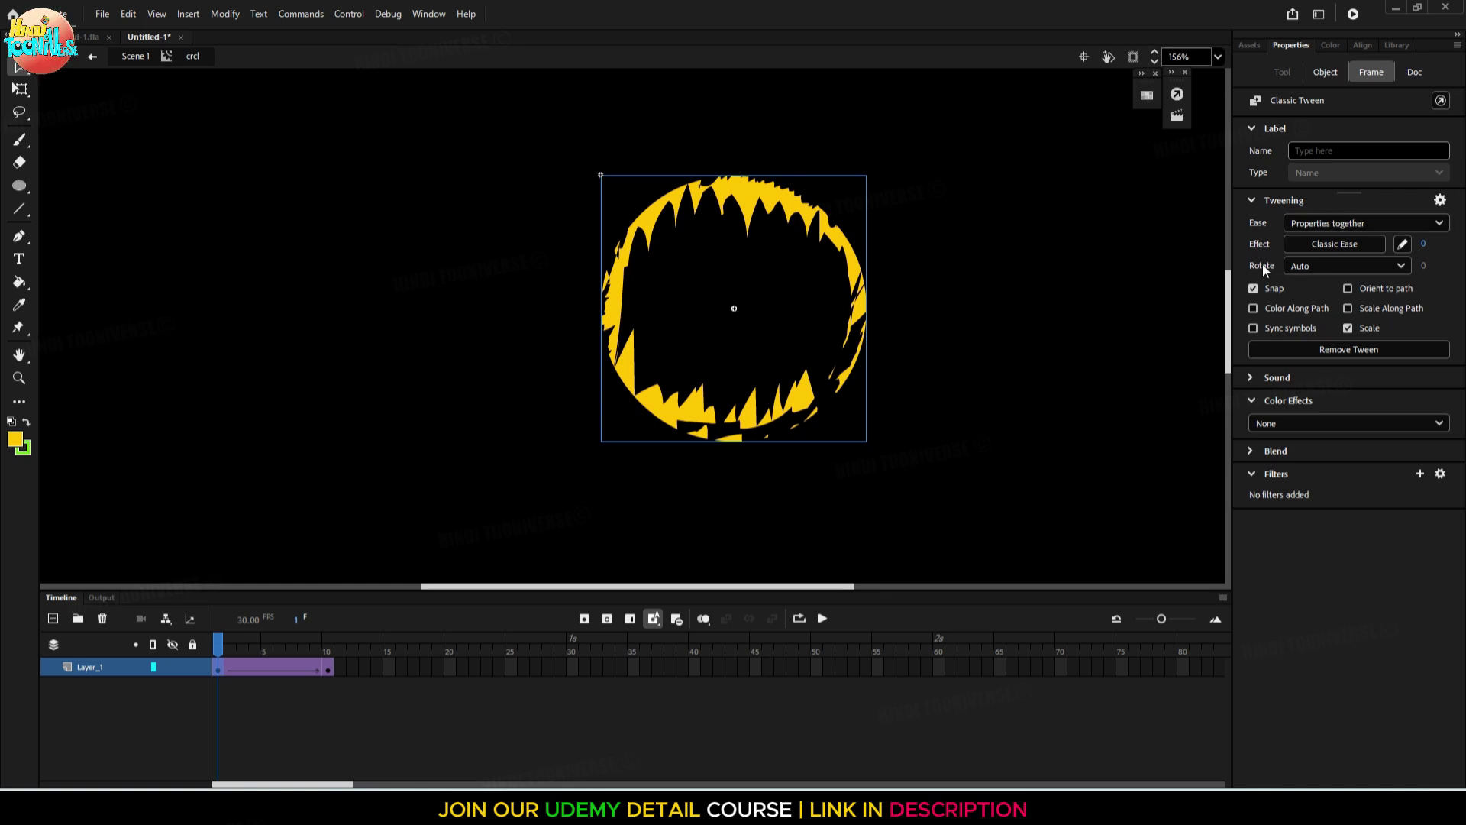
pyautogui.click(1342, 267)
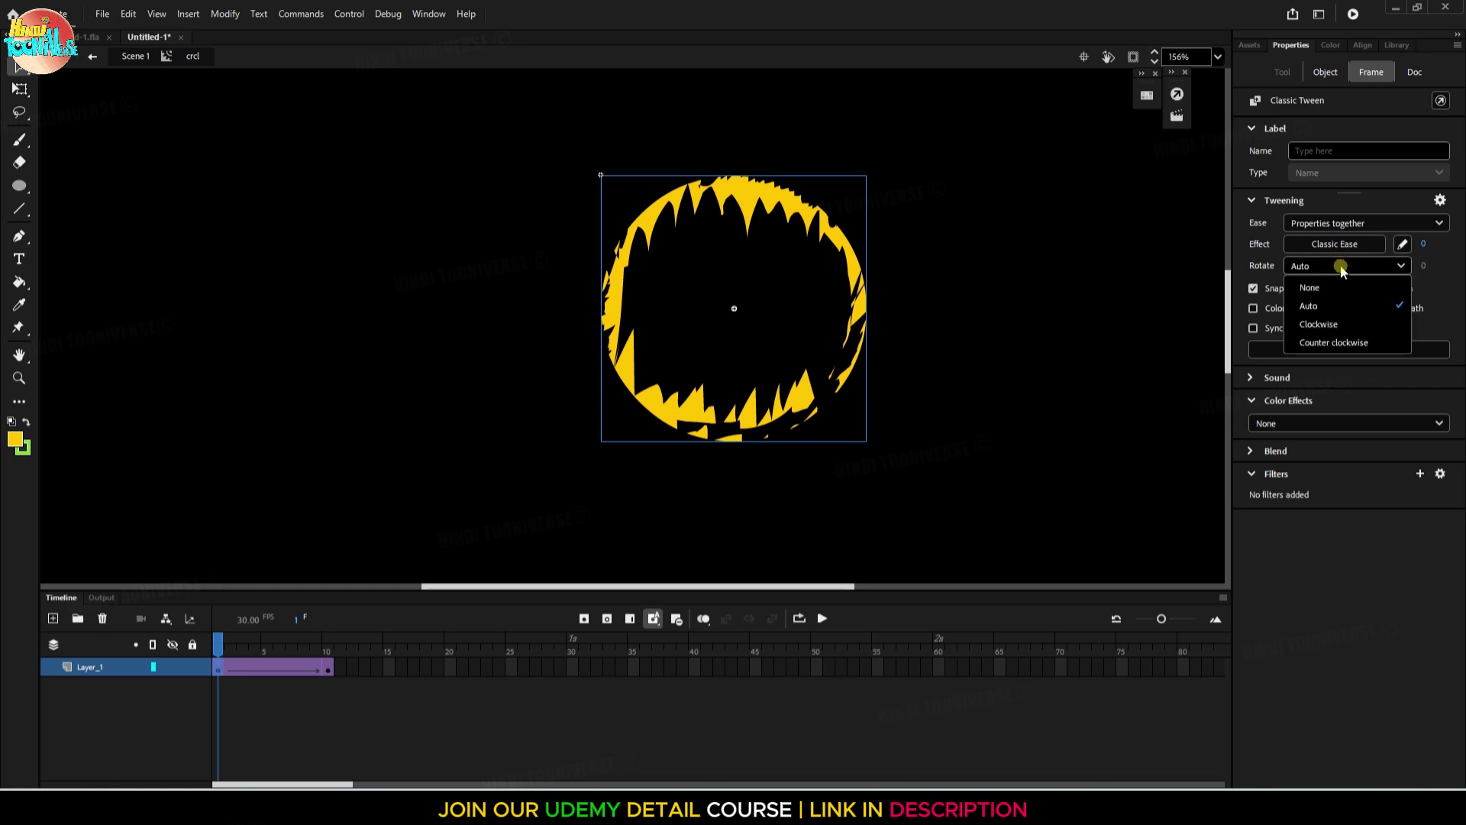
pyautogui.click(1320, 325)
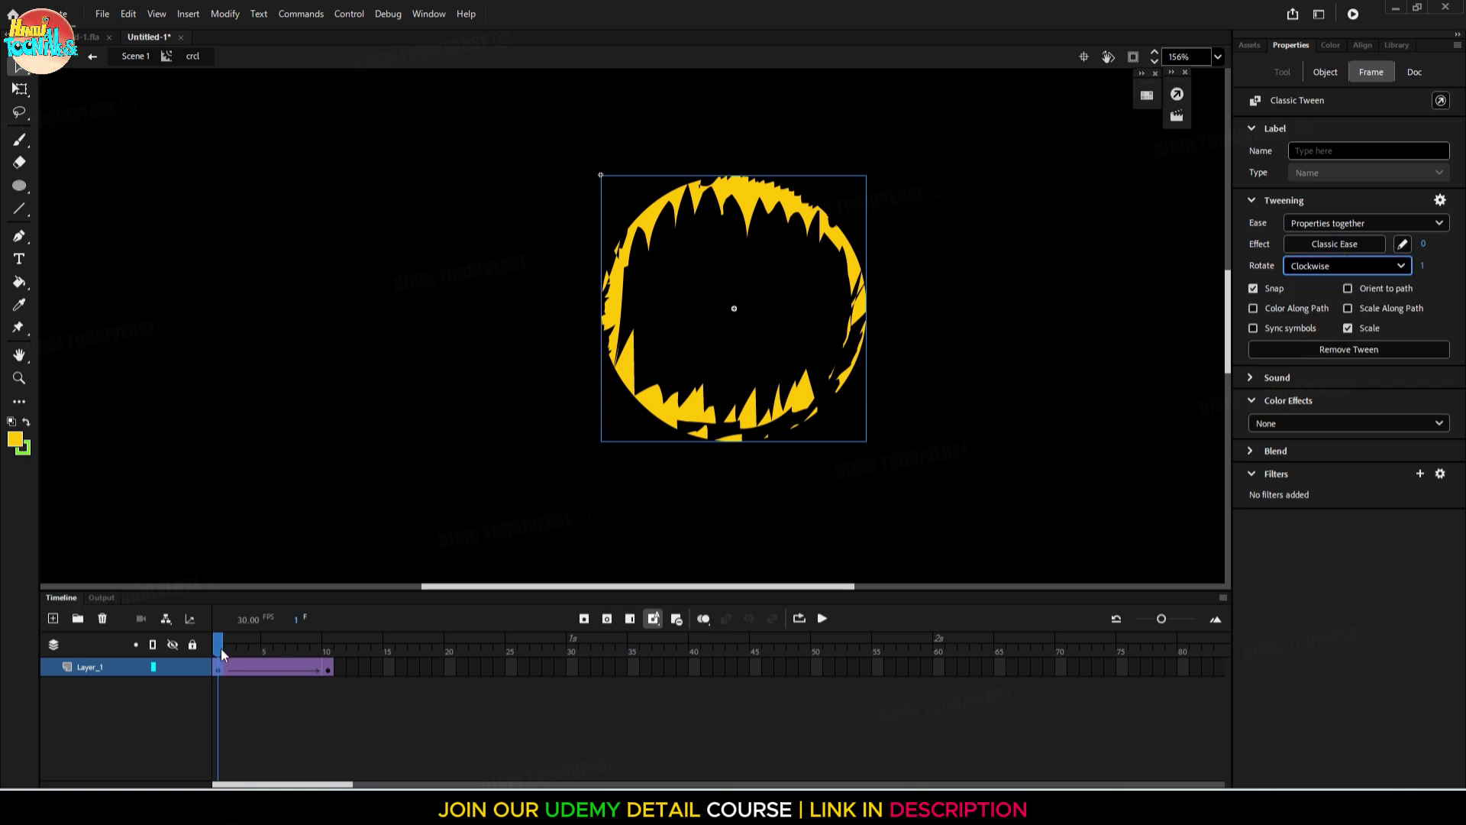
# Turn on looped playback for frames 1 to 10 and preview the ring's rotation
pyautogui.moveTo(222, 653)
pyautogui.mouseDown()
pyautogui.moveTo(343, 651)
pyautogui.moveTo(219, 652)
pyautogui.mouseUp()
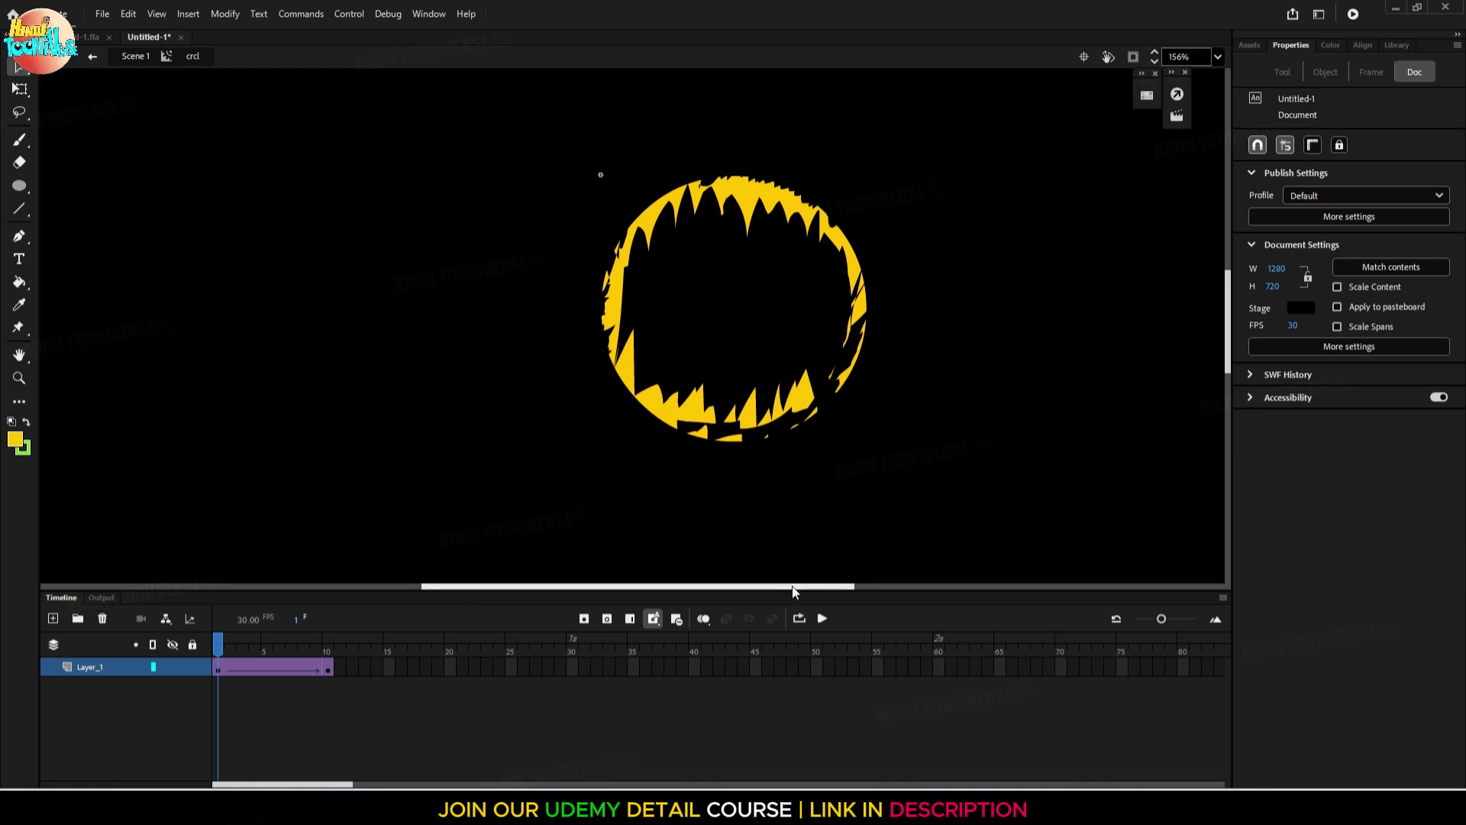
pyautogui.click(800, 618)
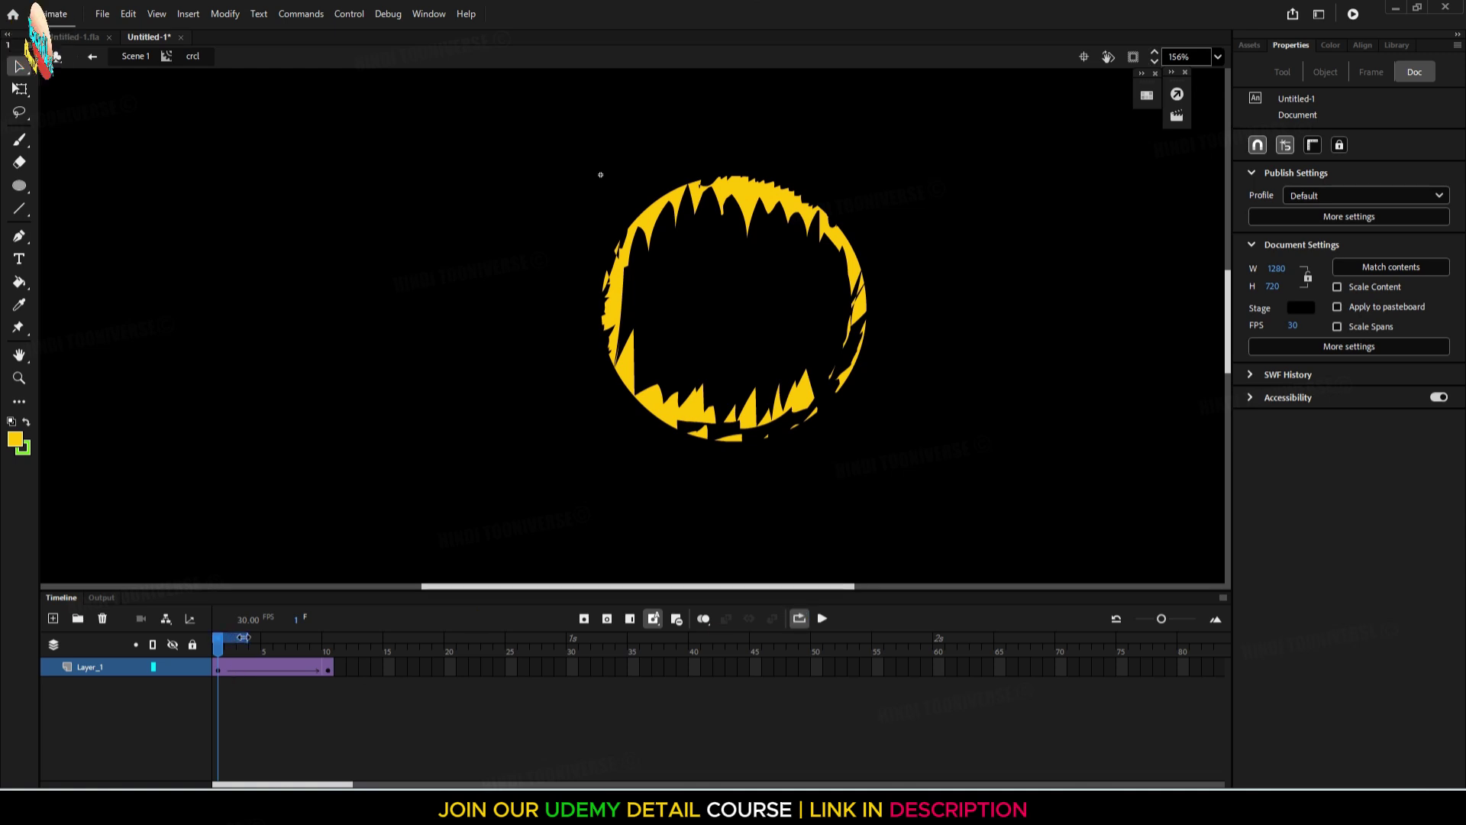
pyautogui.moveTo(243, 637); pyautogui.dragTo(330, 637)
pyautogui.click(822, 619)
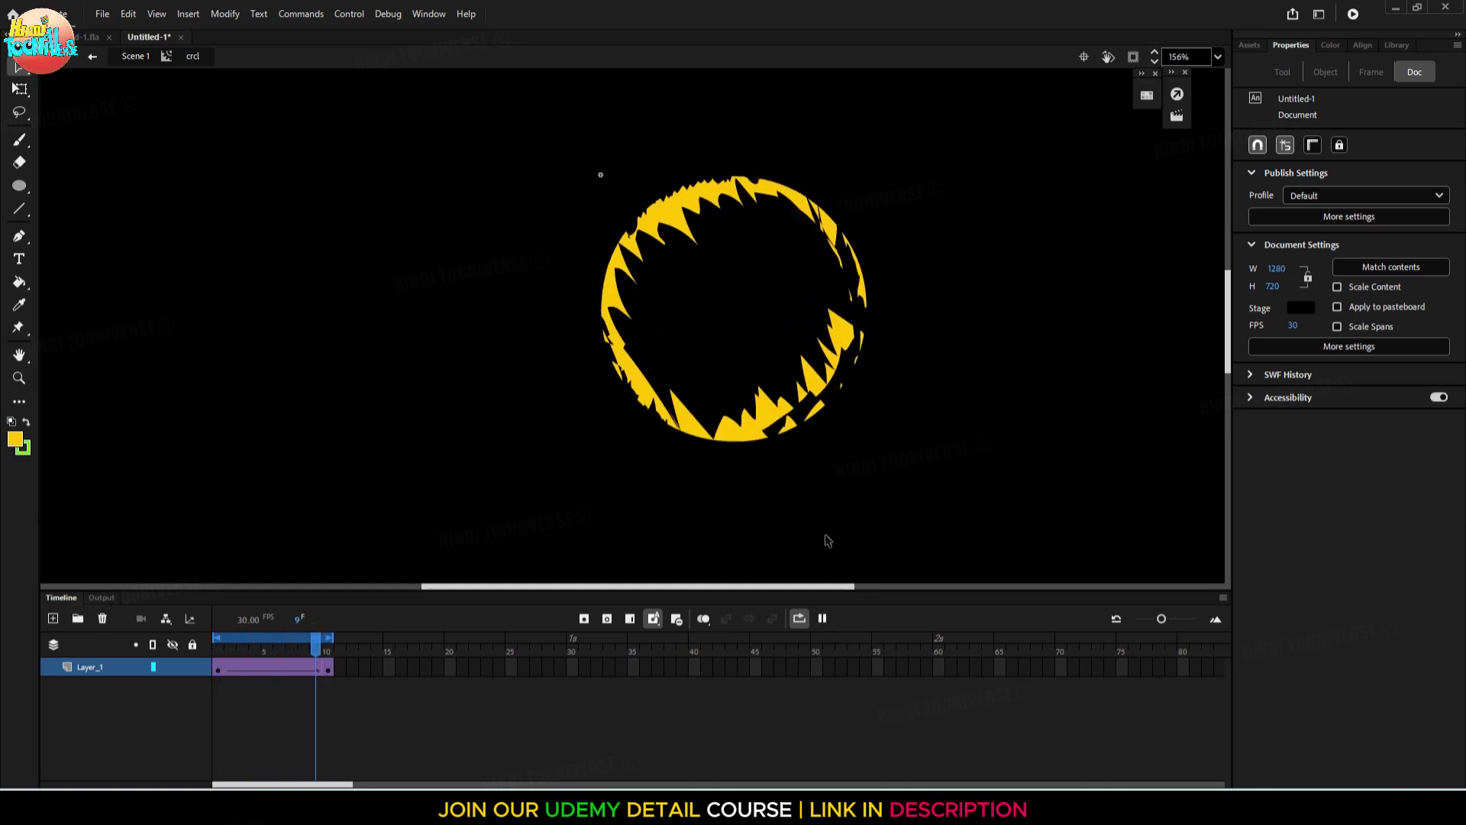
pyautogui.click(823, 618)
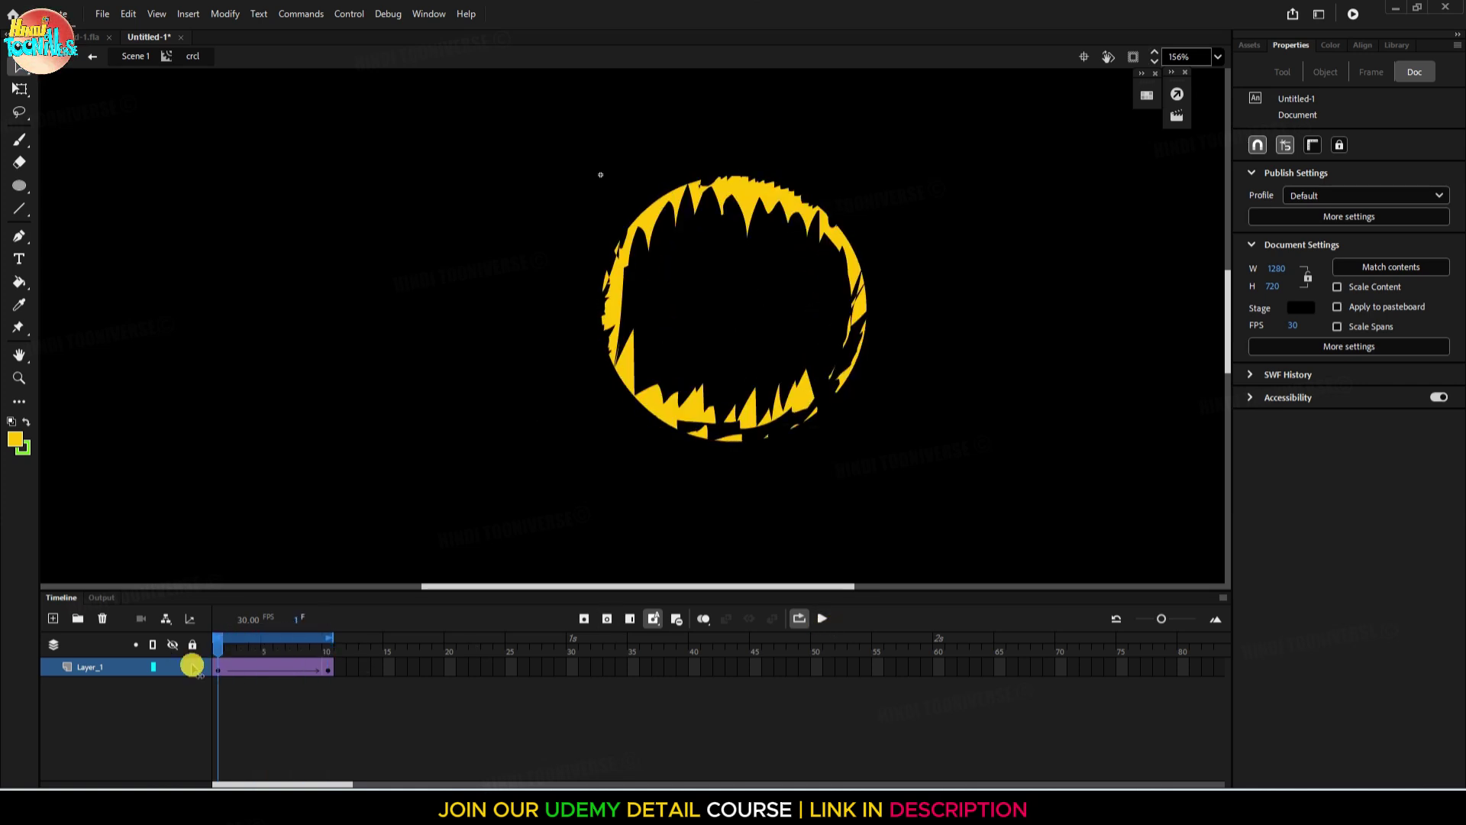
# Add a new layer above the ring's layer and copy the entire ring shape from inside the Tween 1 graphic
pyautogui.click(54, 618)
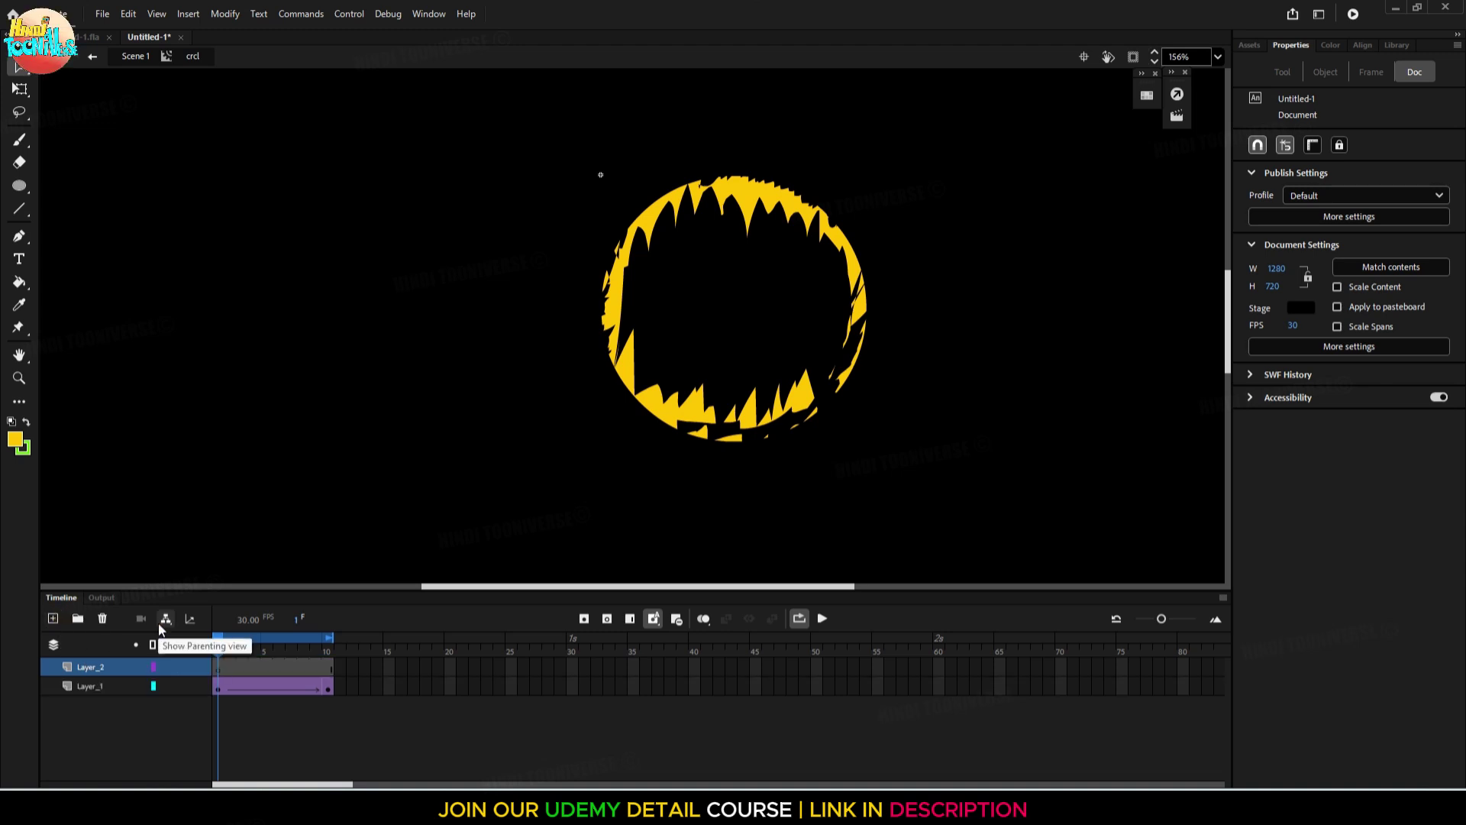
pyautogui.click(216, 687)
pyautogui.doubleClick(688, 216)
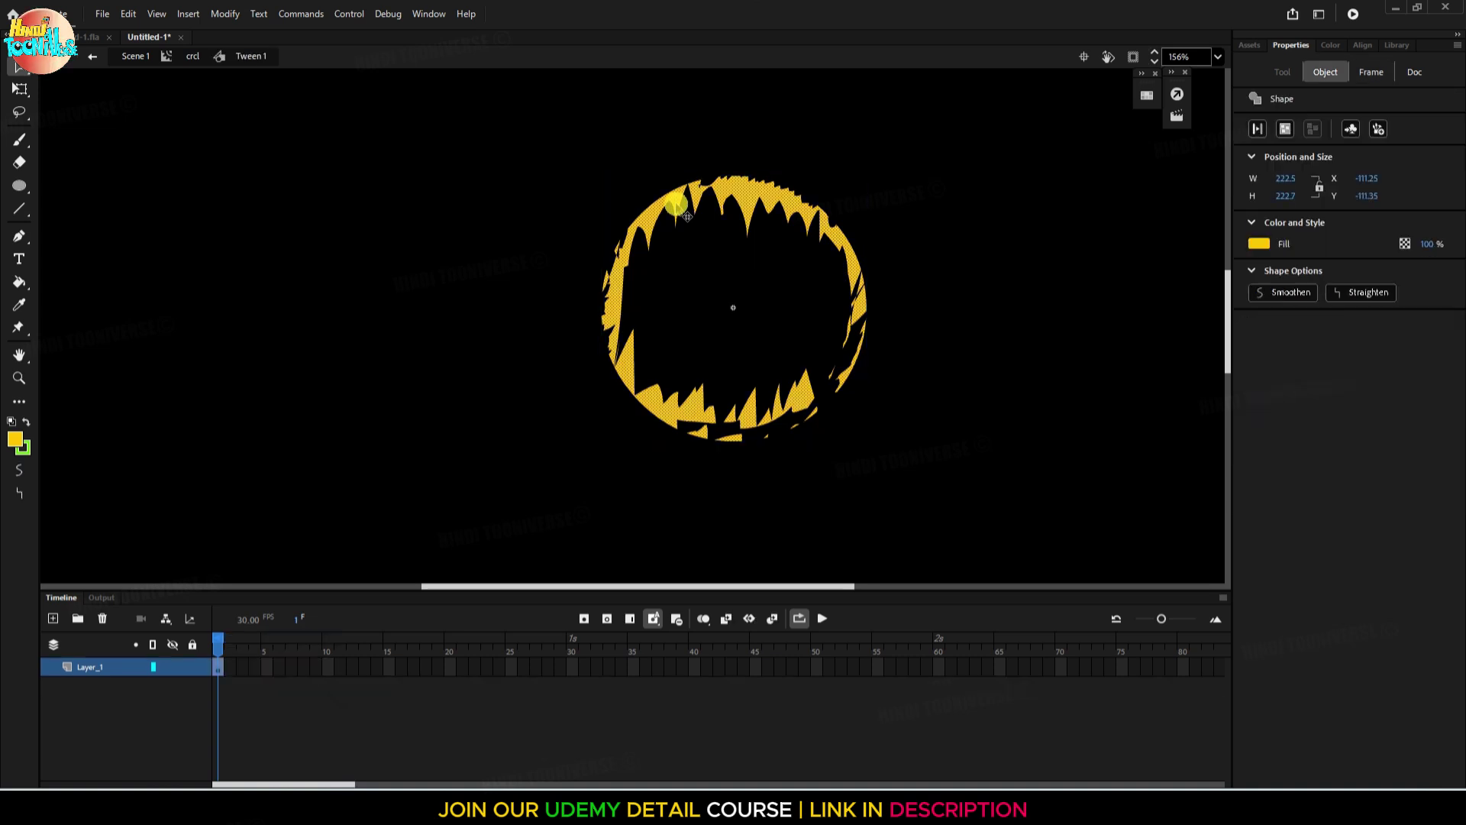
pyautogui.click(687, 216)
pyautogui.click(716, 189)
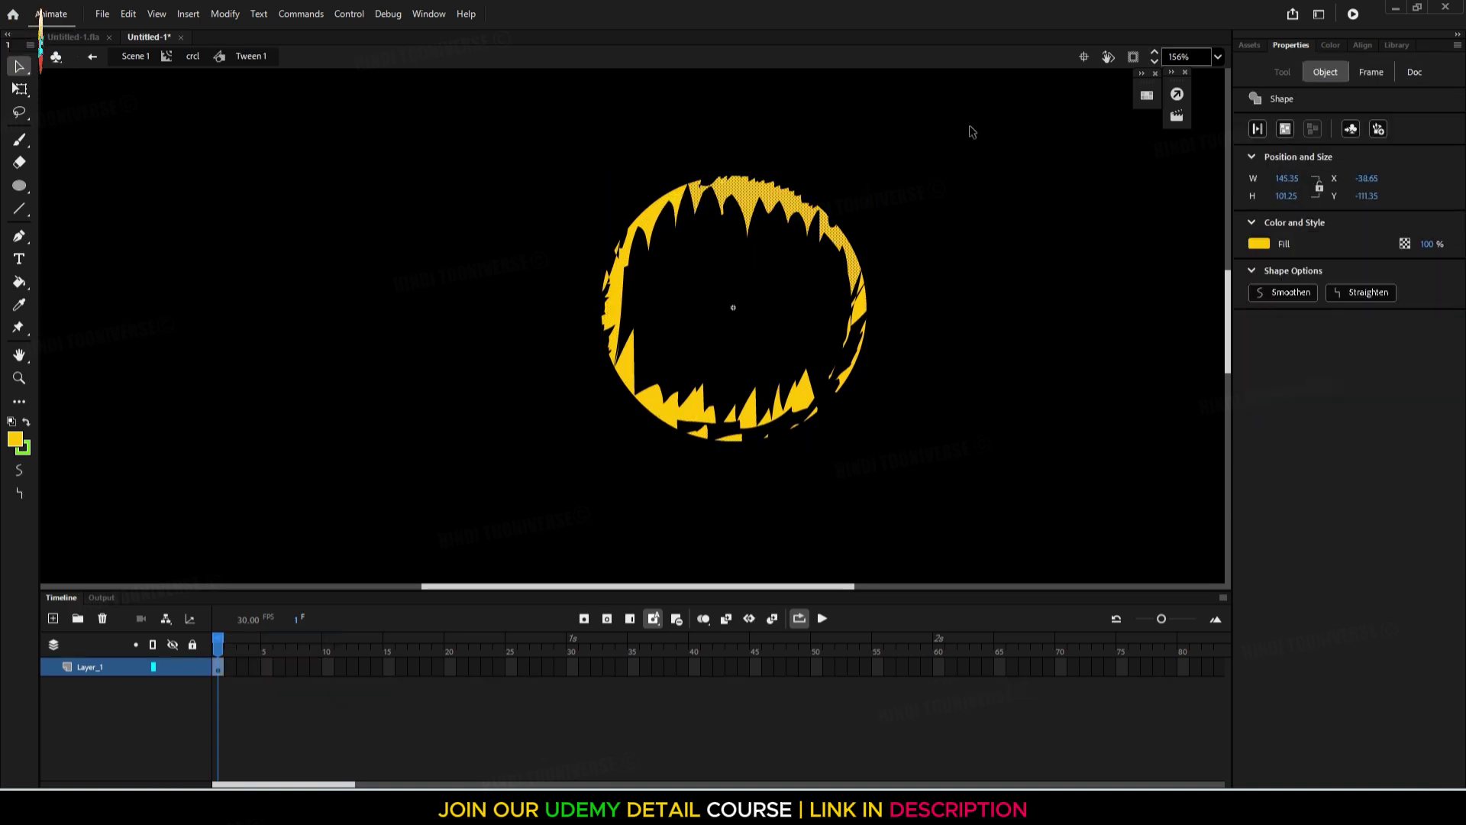
pyautogui.moveTo(972, 131); pyautogui.dragTo(538, 565)
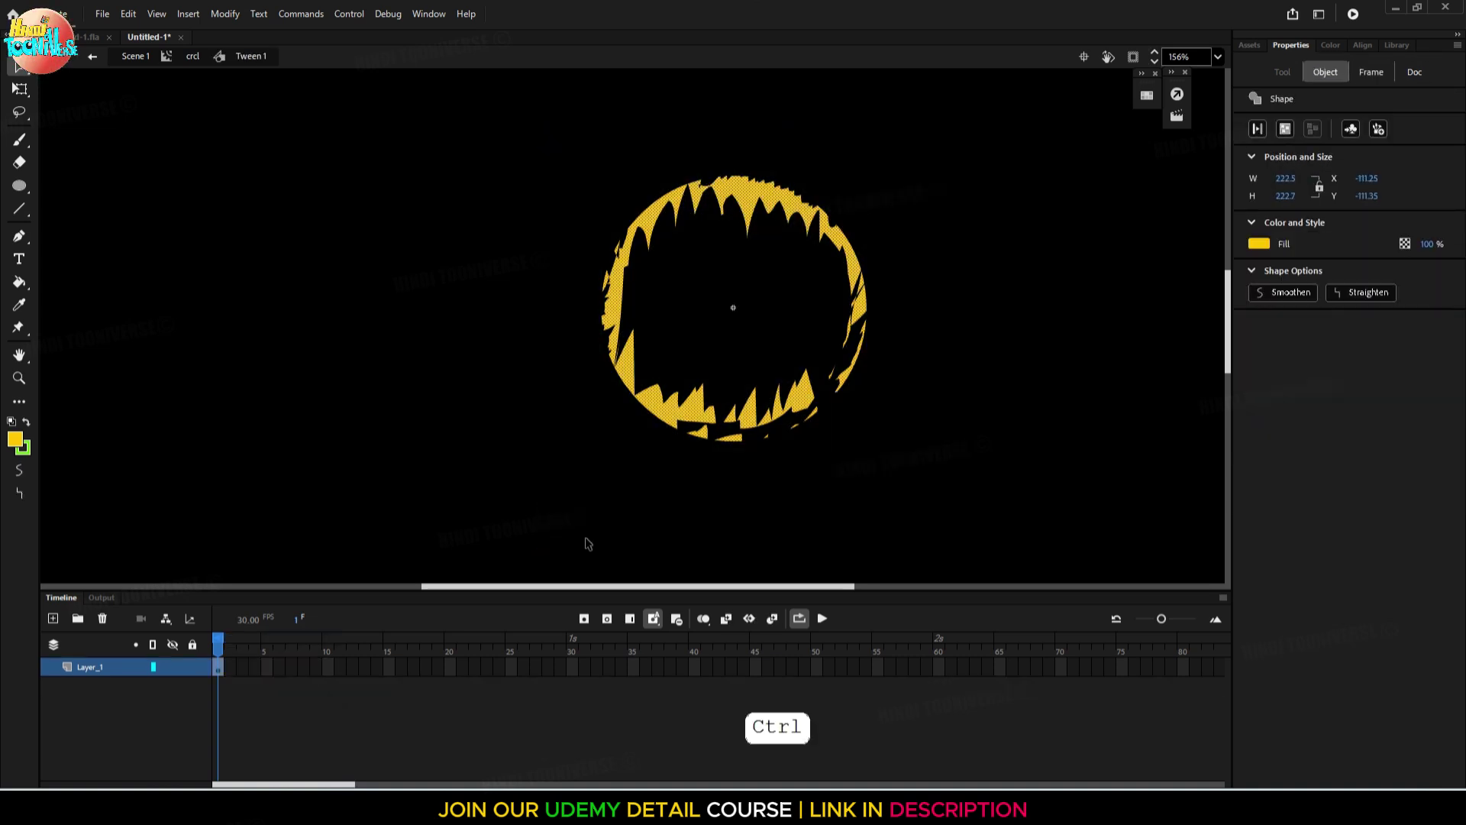
pyautogui.hotkey('ctrl', 'c')
pyautogui.hotkey('ctrl', 'c')
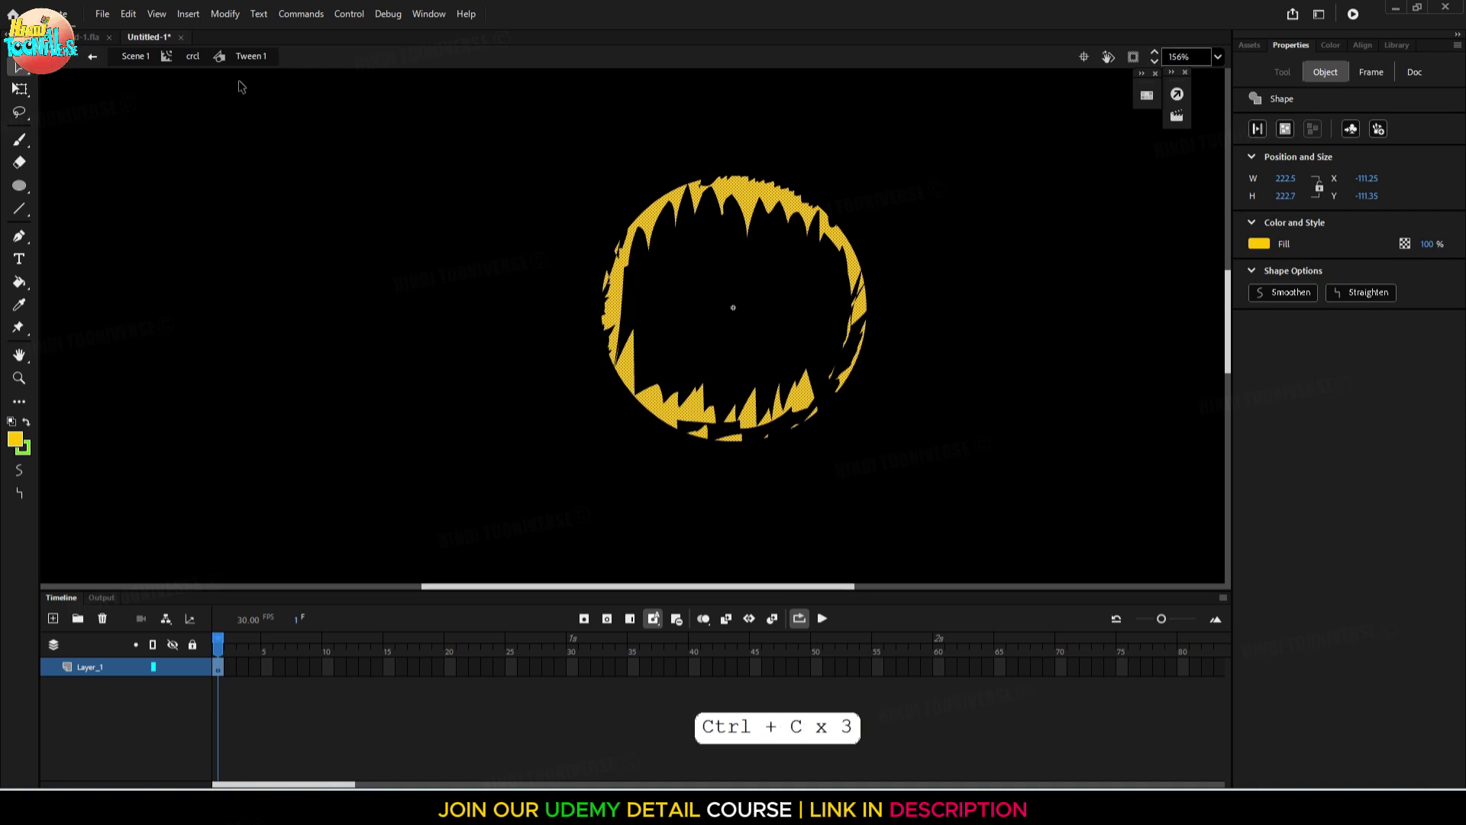
# Back in the crcl symbol, paste the ring onto Layer_2 and align it over the original, with Layer_1 locked
pyautogui.click(191, 56)
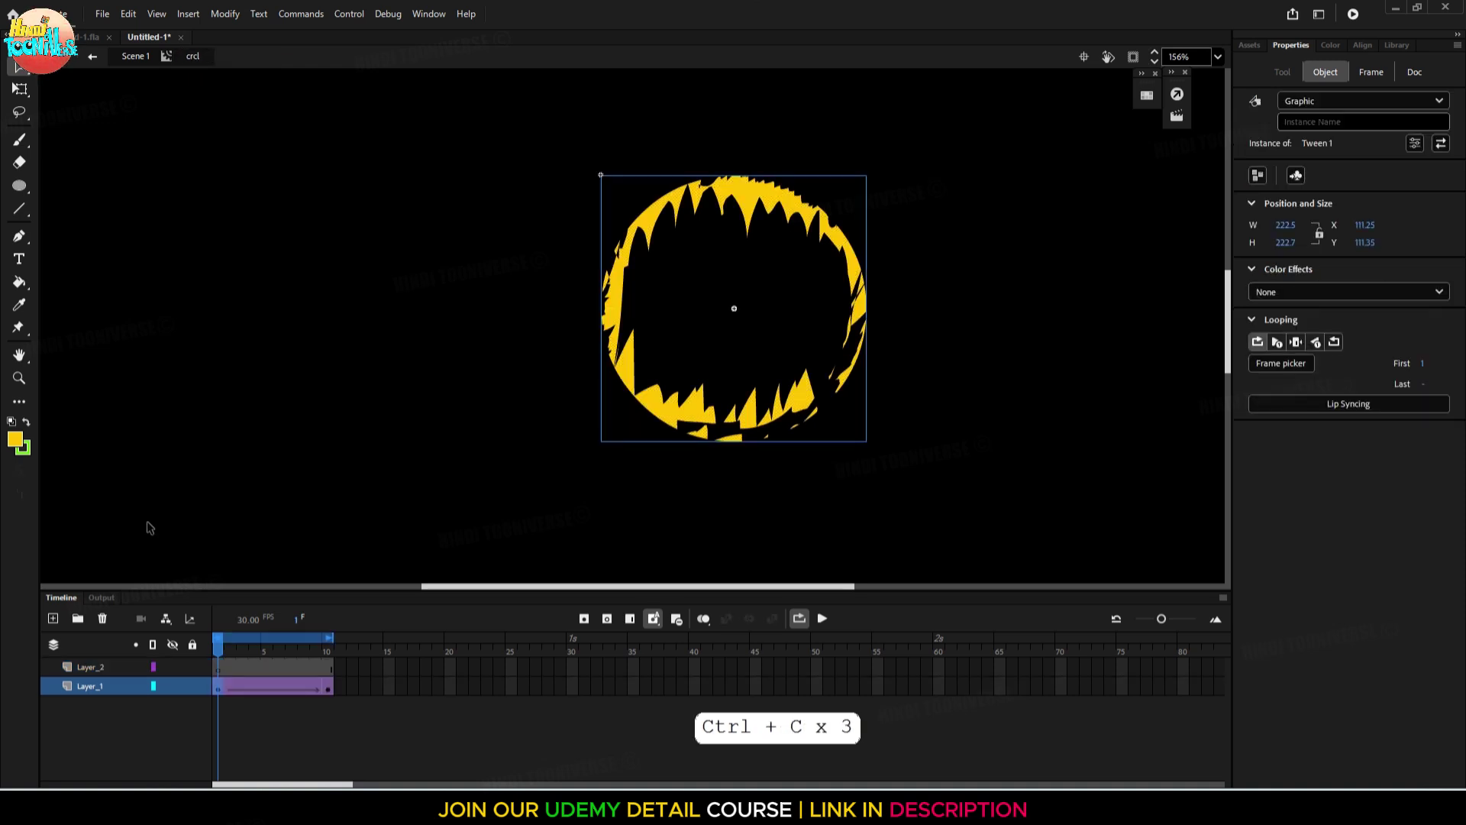
pyautogui.click(92, 666)
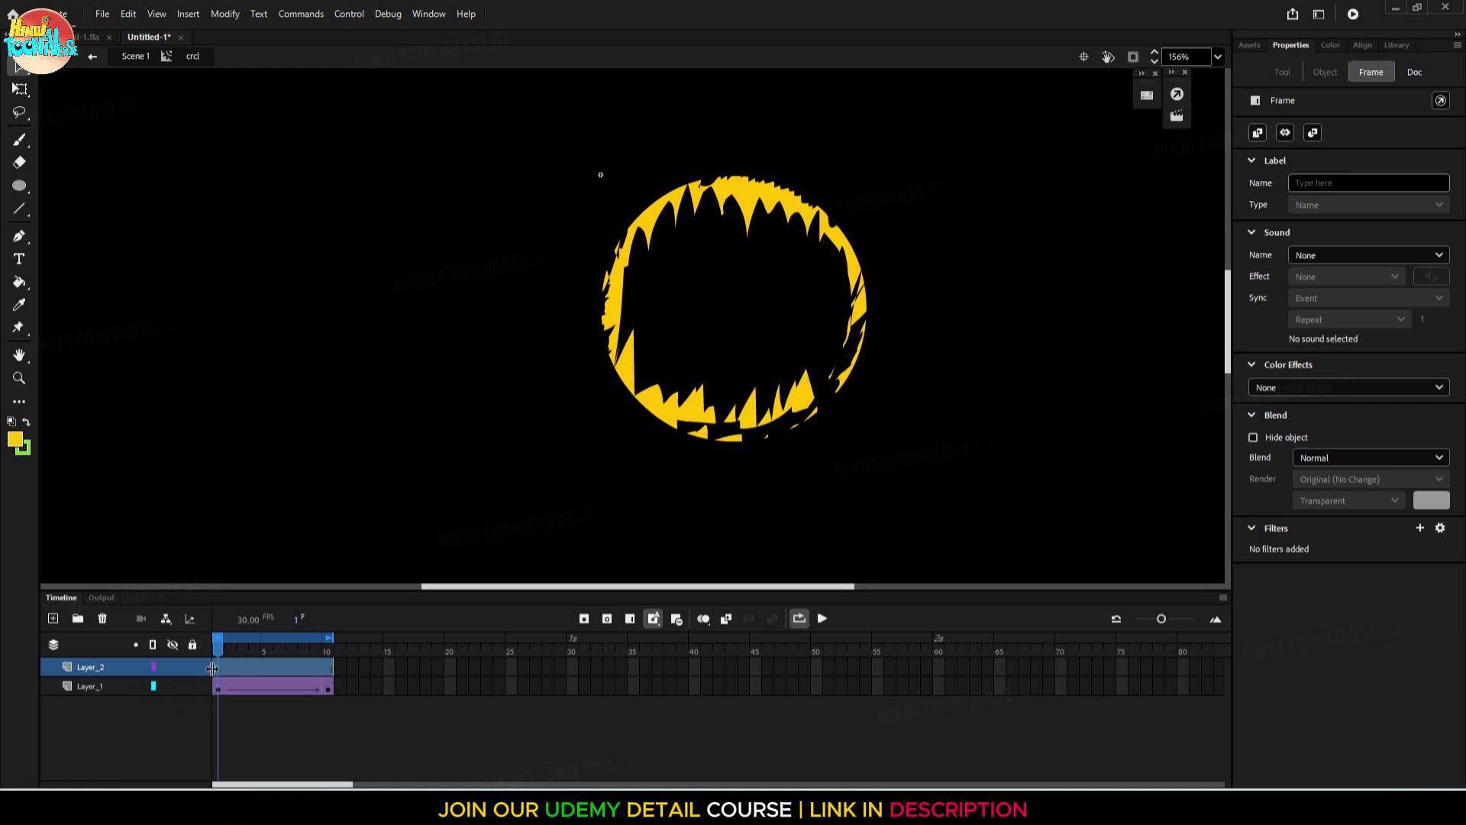
pyautogui.hotkey('ctrl', 'shift', 'v')
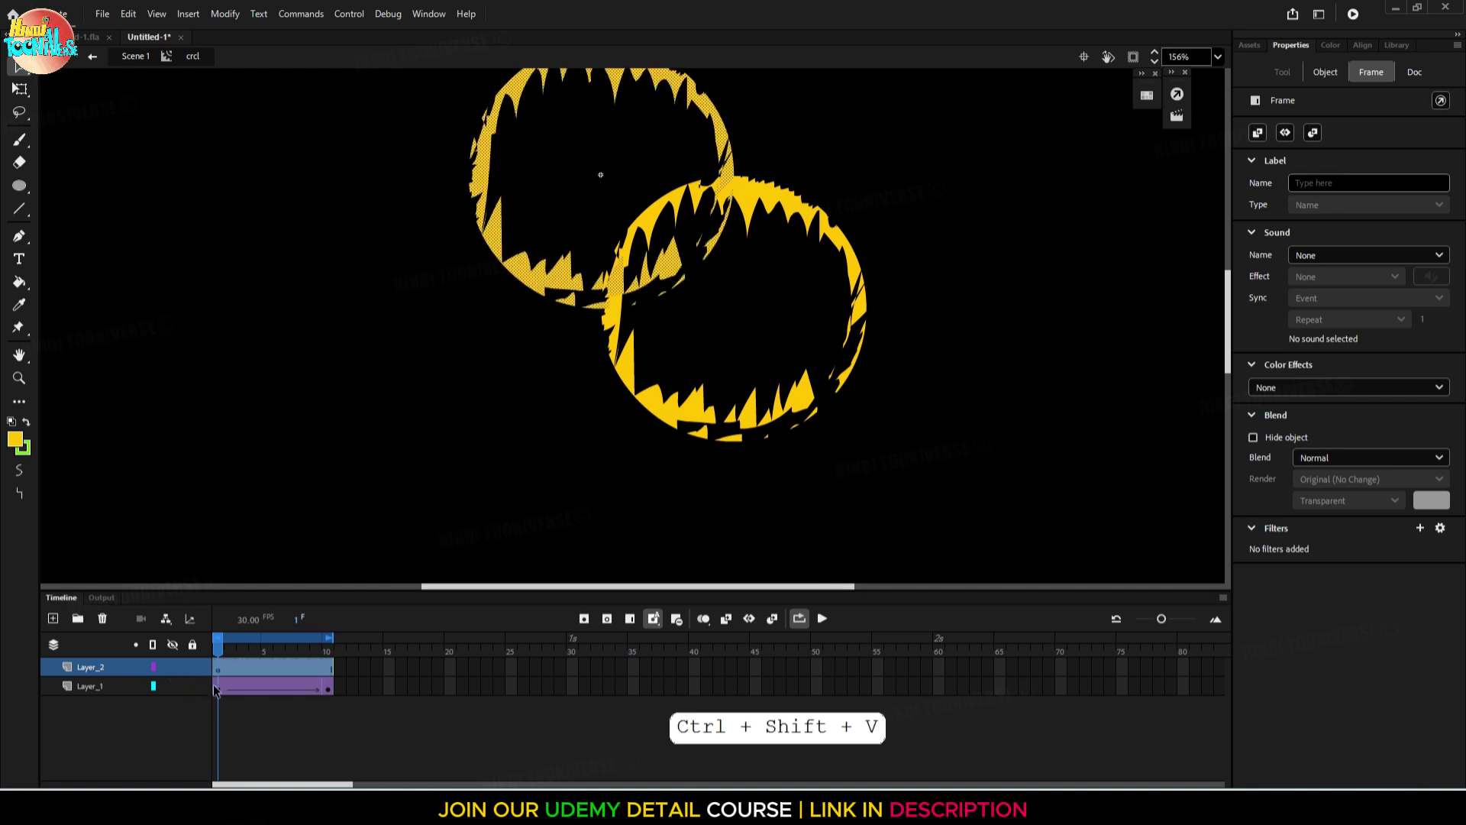
pyautogui.click(191, 686)
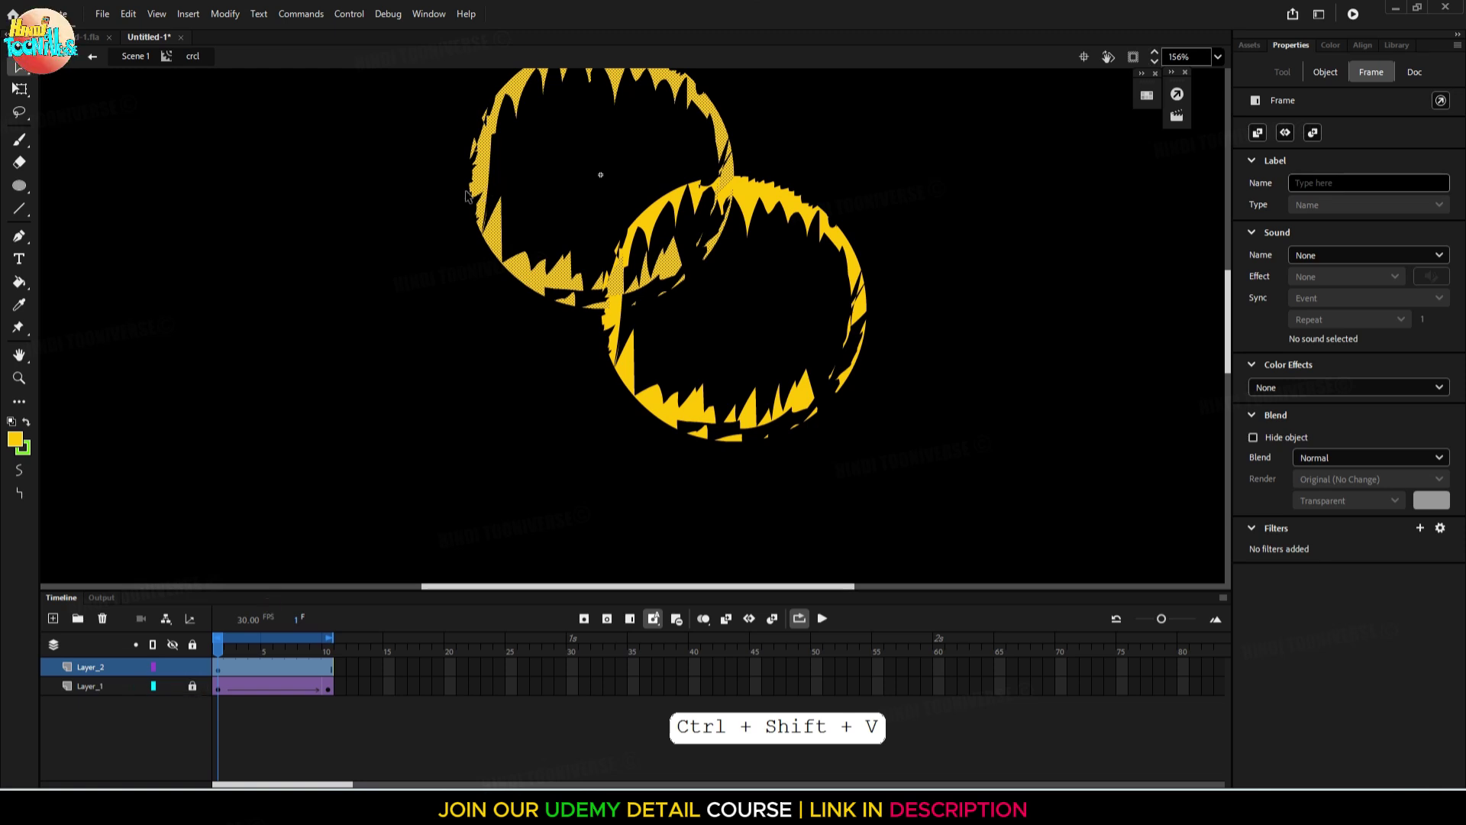
pyautogui.moveTo(483, 175); pyautogui.dragTo(620, 298)
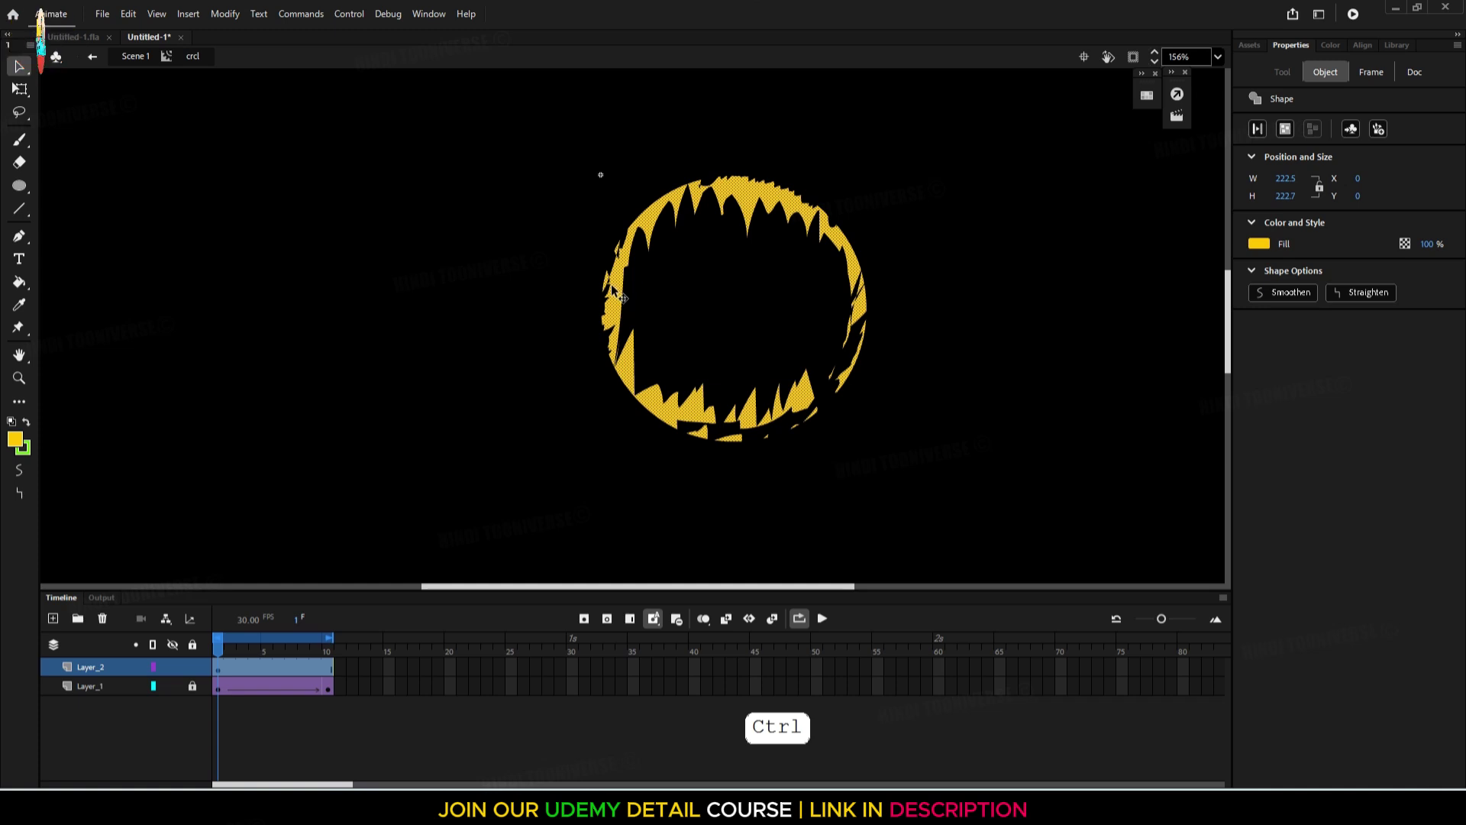
# Enlarge the pasted ring about its centre to about 326 px across and rotate it so its jagged pattern differs from the inner ring
pyautogui.press('q')
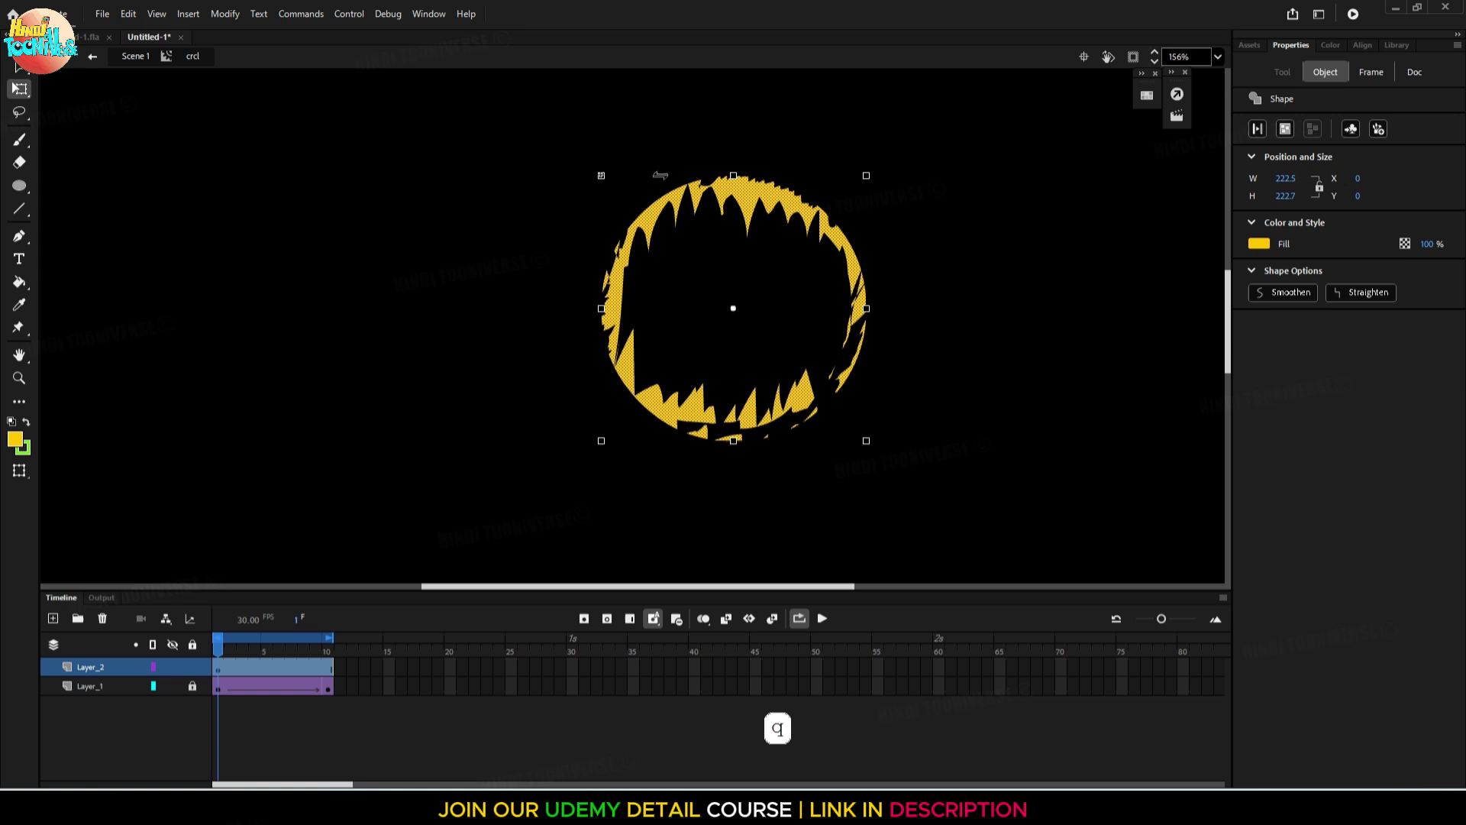
pyautogui.click(866, 177)
pyautogui.moveTo(867, 177); pyautogui.dragTo(927, 114)
pyautogui.moveTo(933, 514); pyautogui.dragTo(494, 386)
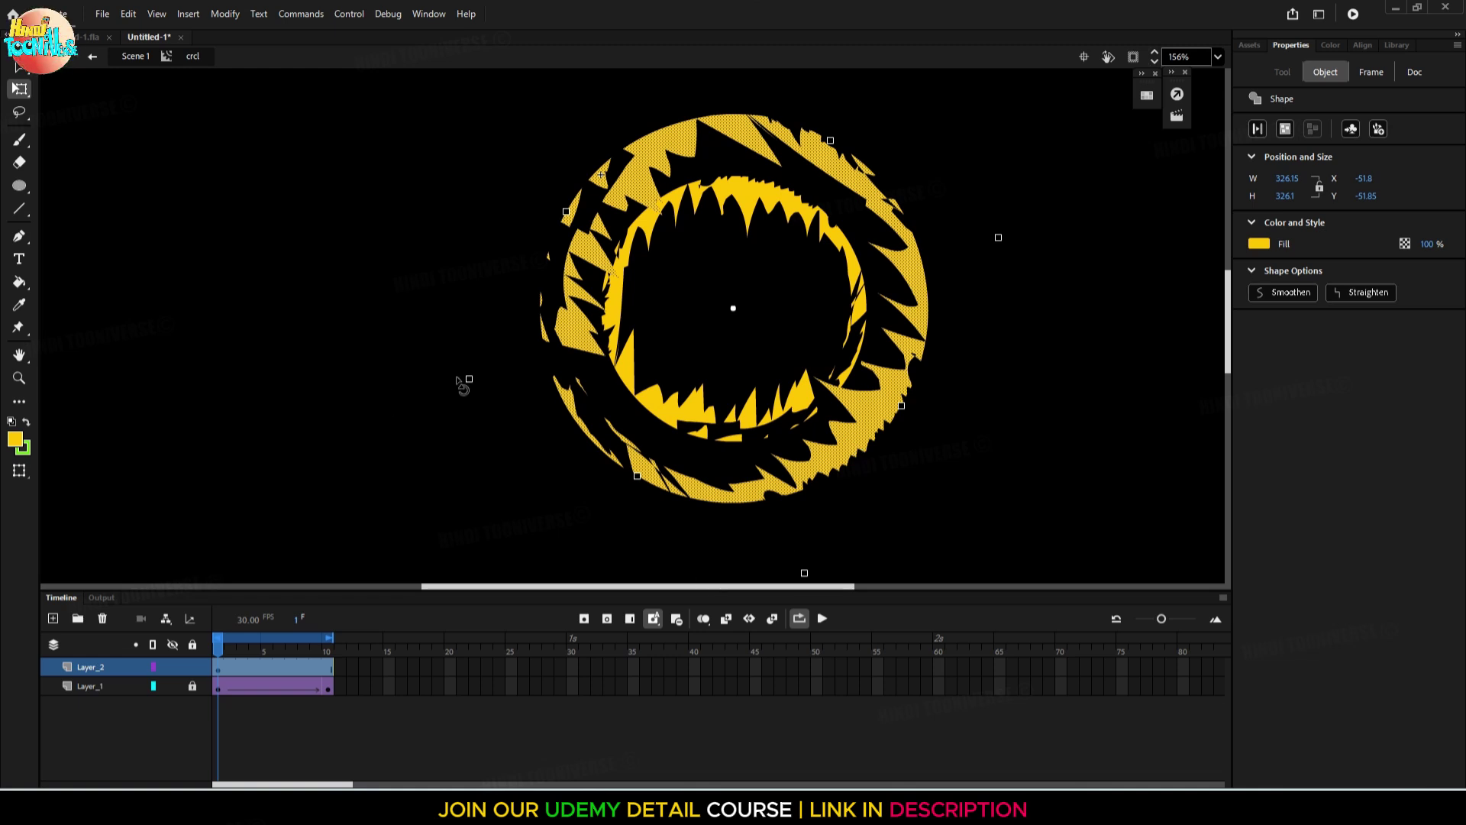
pyautogui.moveTo(462, 384); pyautogui.dragTo(451, 252)
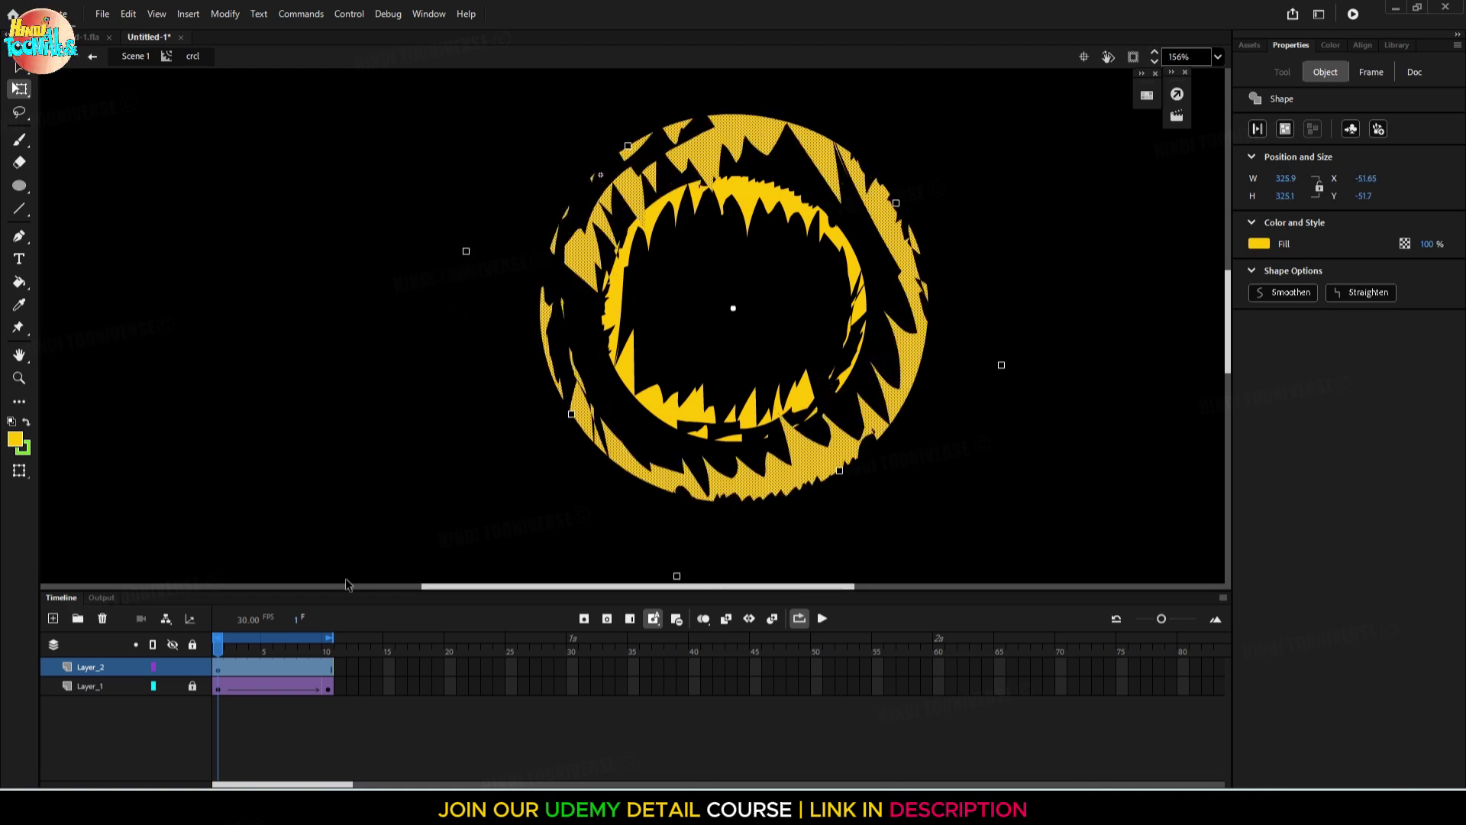
# Create a classic tween on Layer_2 and set its rotation to Counter clockwise
pyautogui.rightClick(218, 669)
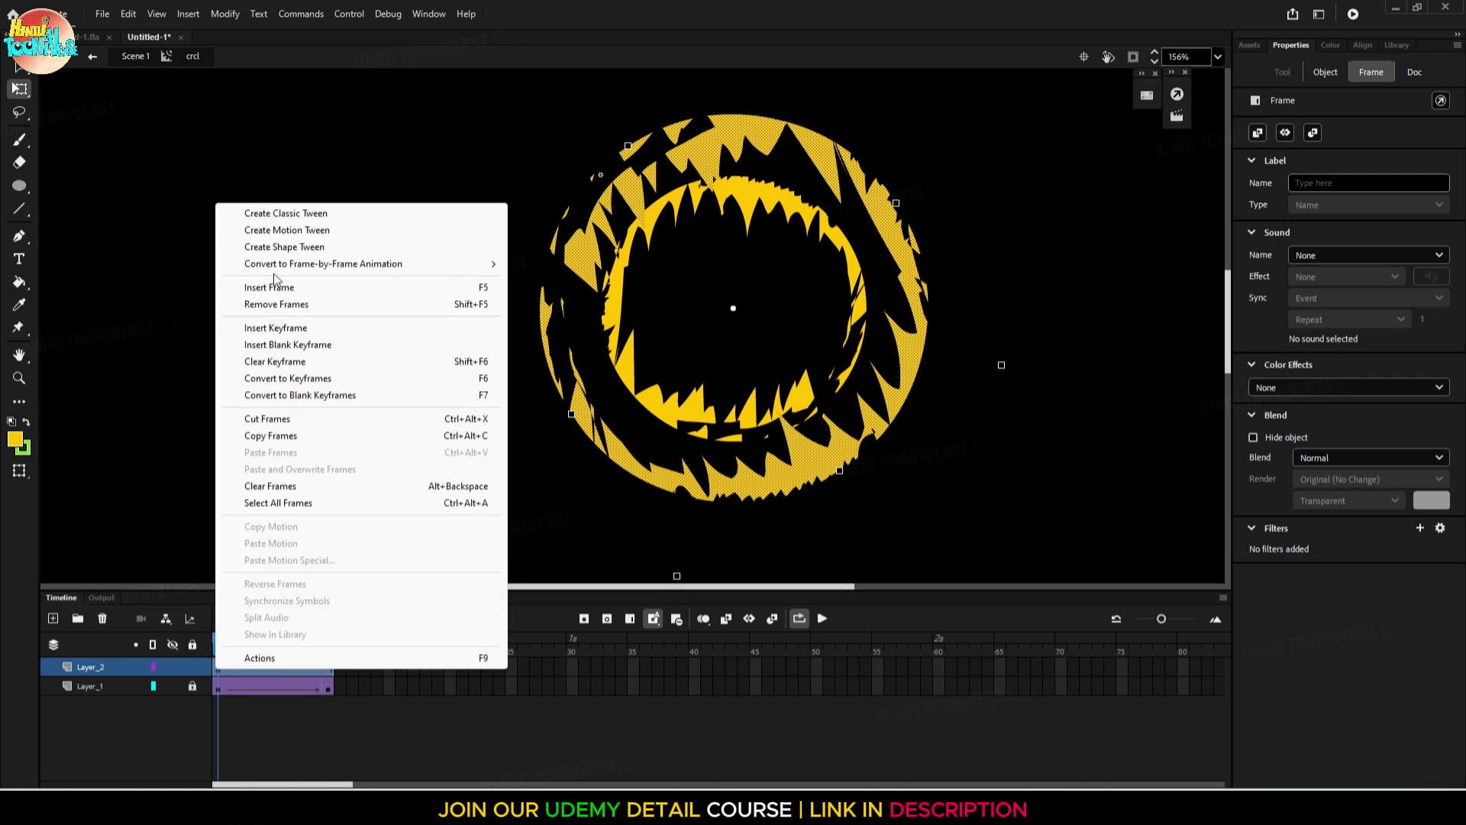
pyautogui.click(284, 214)
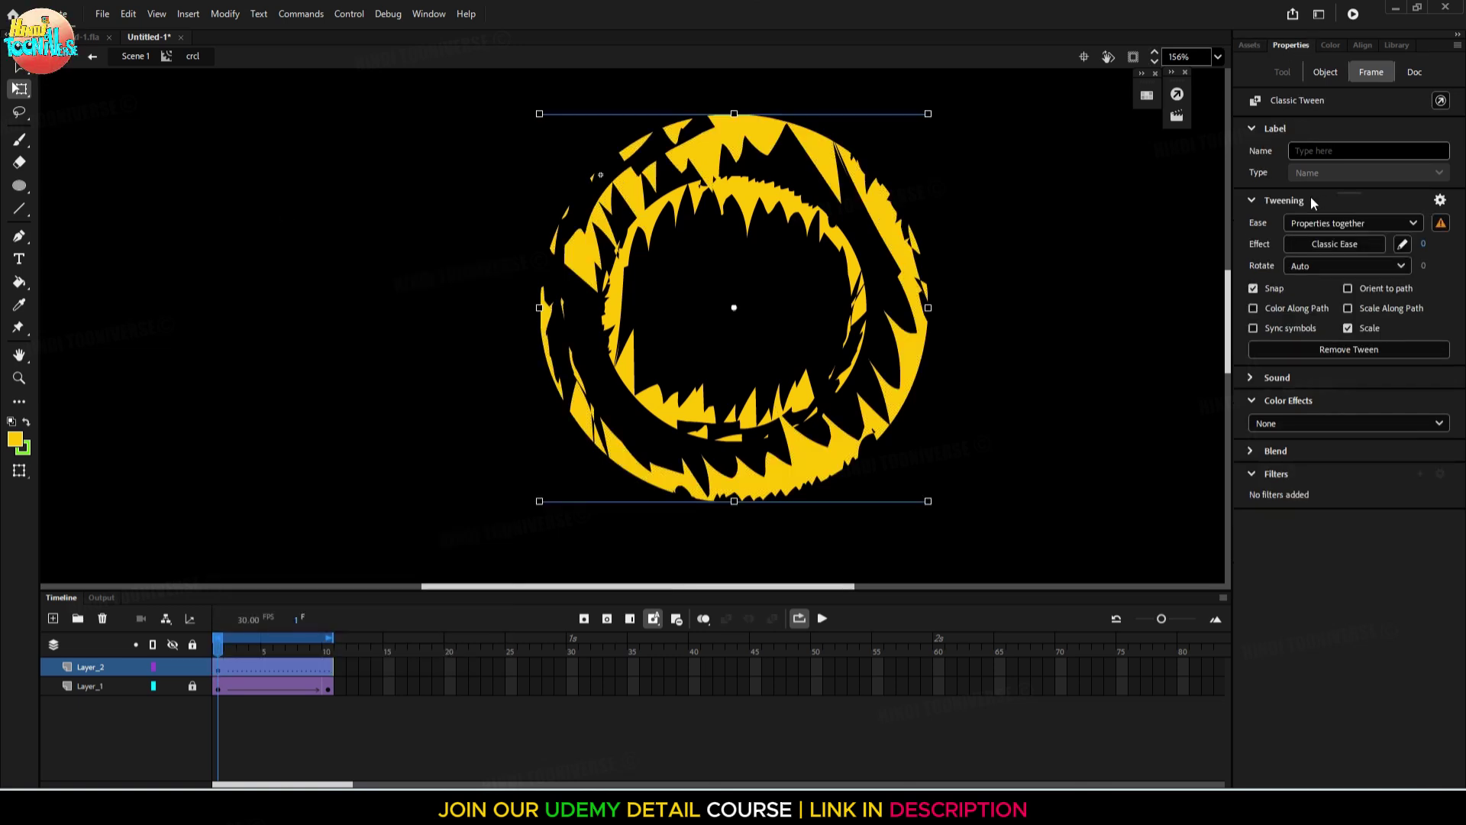
pyautogui.click(1315, 264)
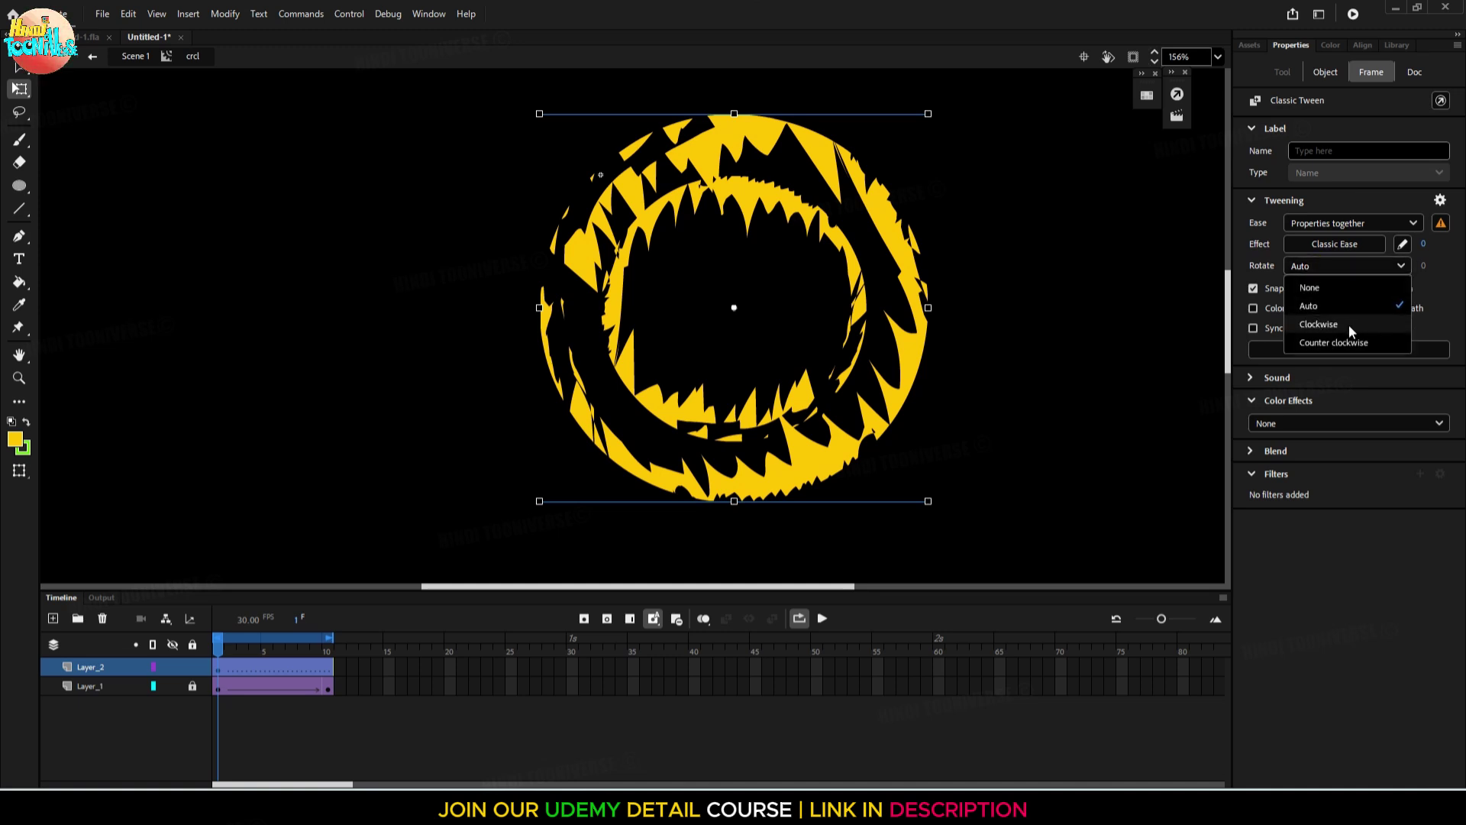
pyautogui.click(1308, 343)
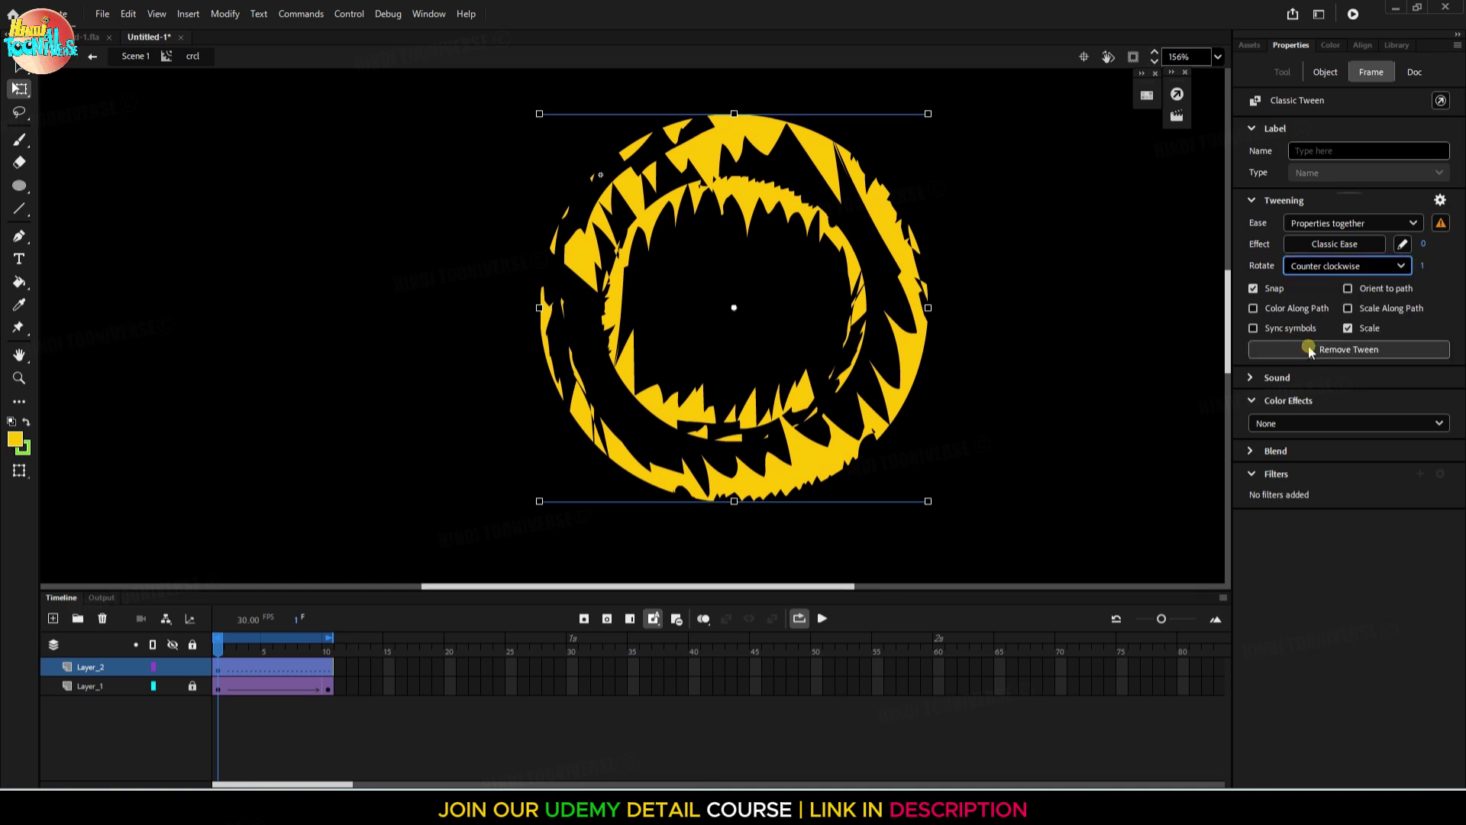
# Preview both rings in the loop and insert a keyframe at frame 10 of Layer_2
pyautogui.click(821, 619)
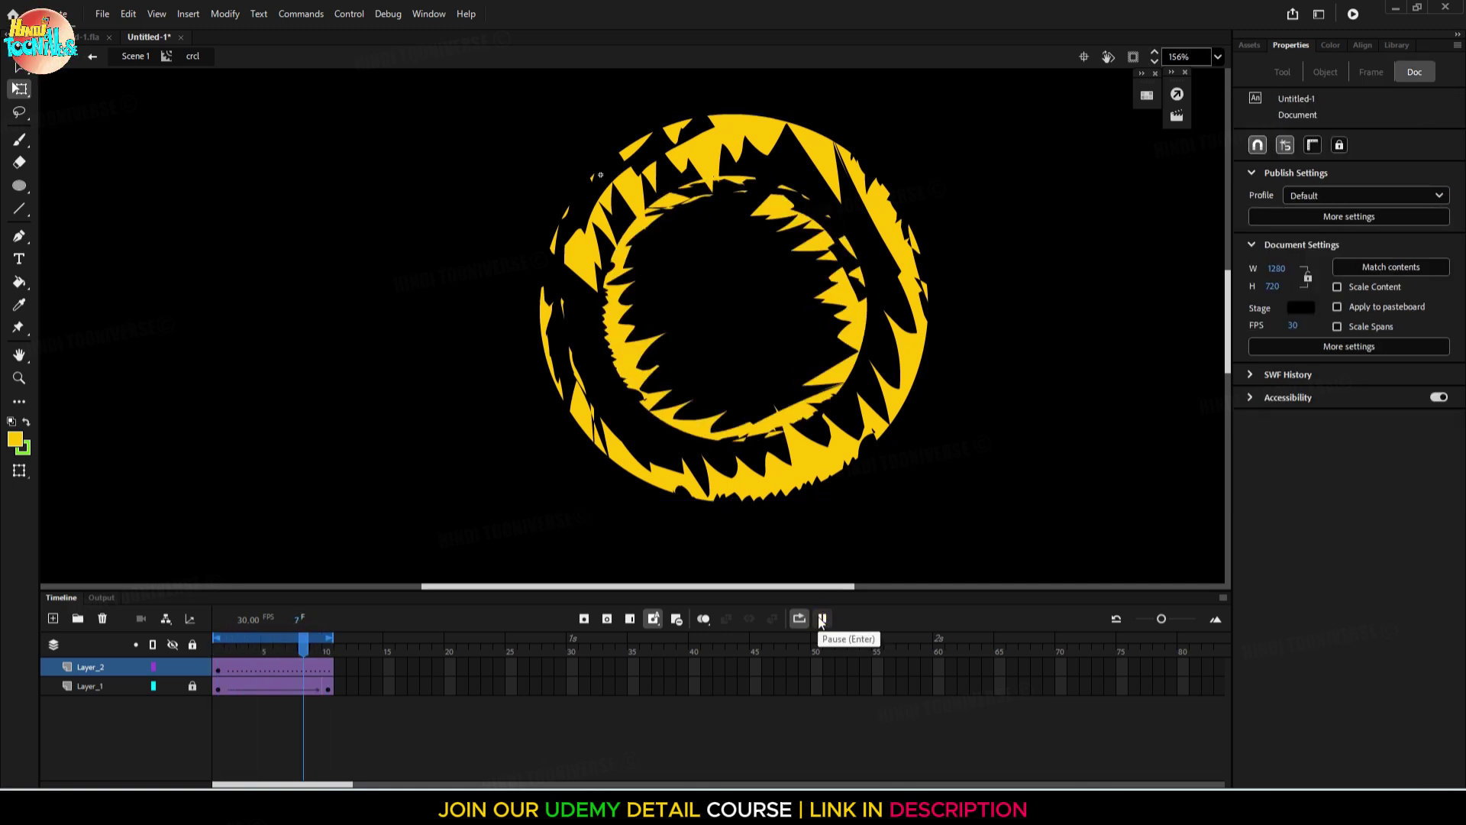
pyautogui.click(821, 619)
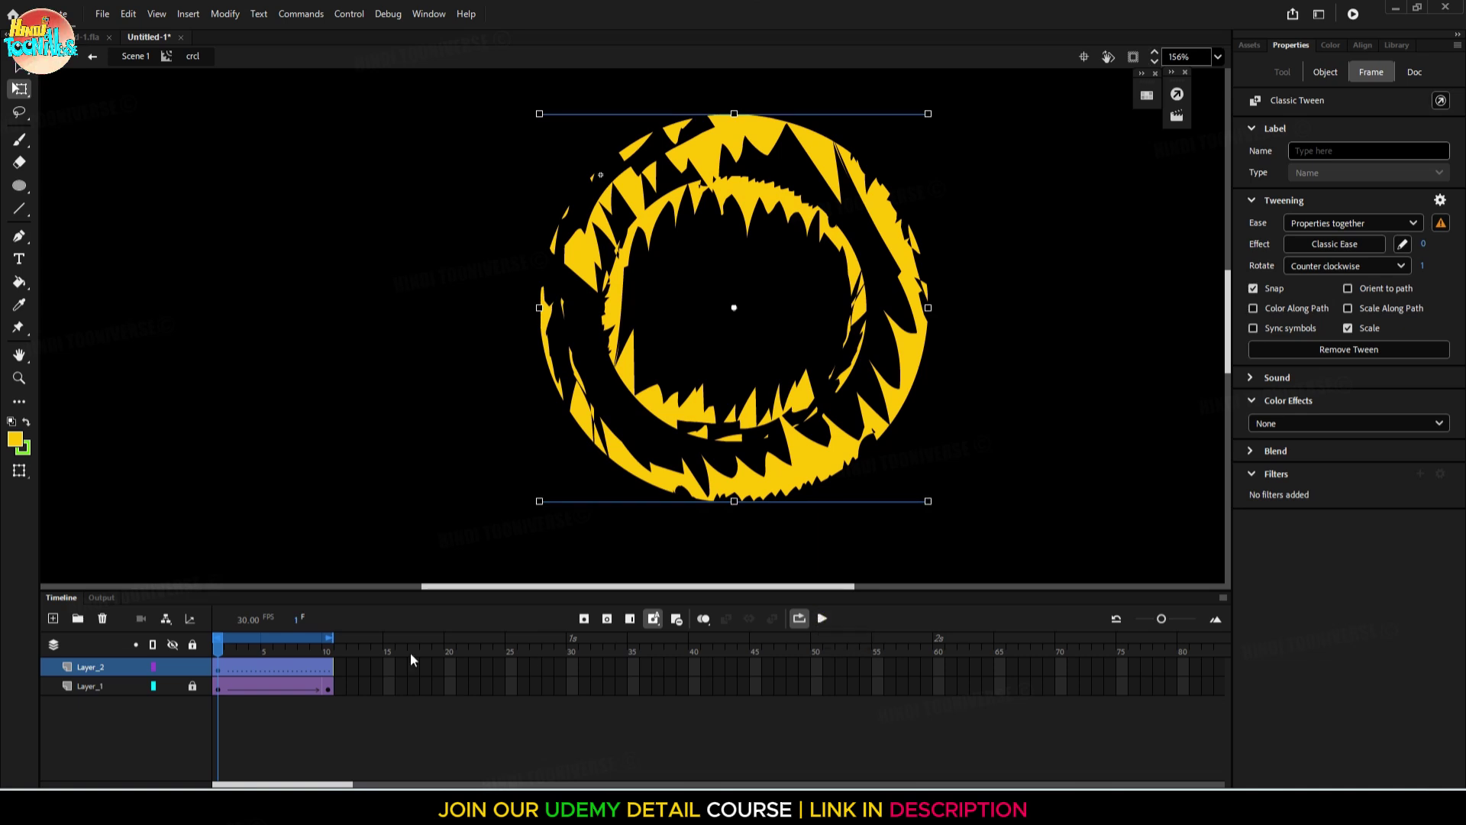
pyautogui.click(329, 666)
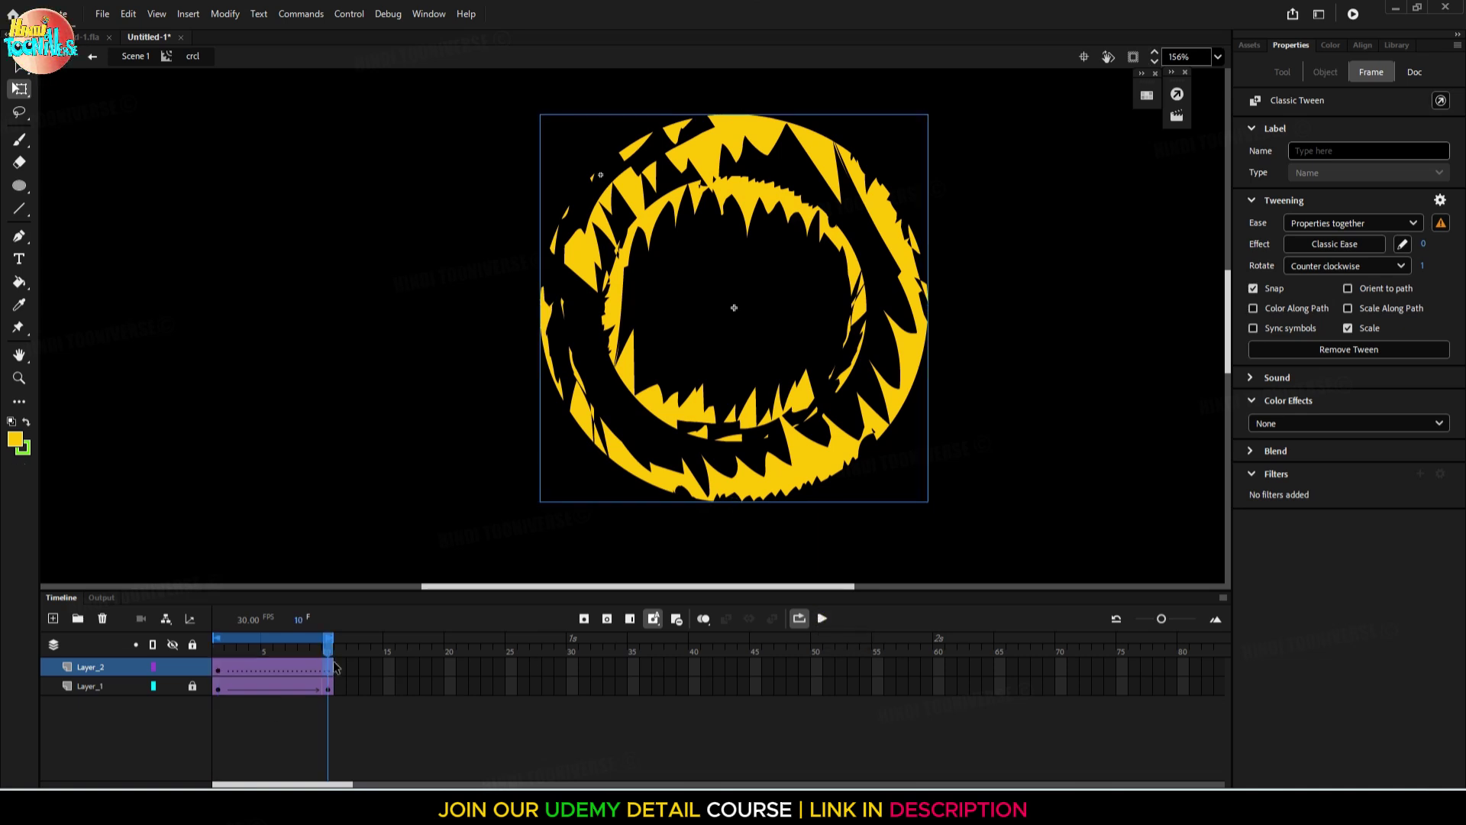
pyautogui.click(585, 620)
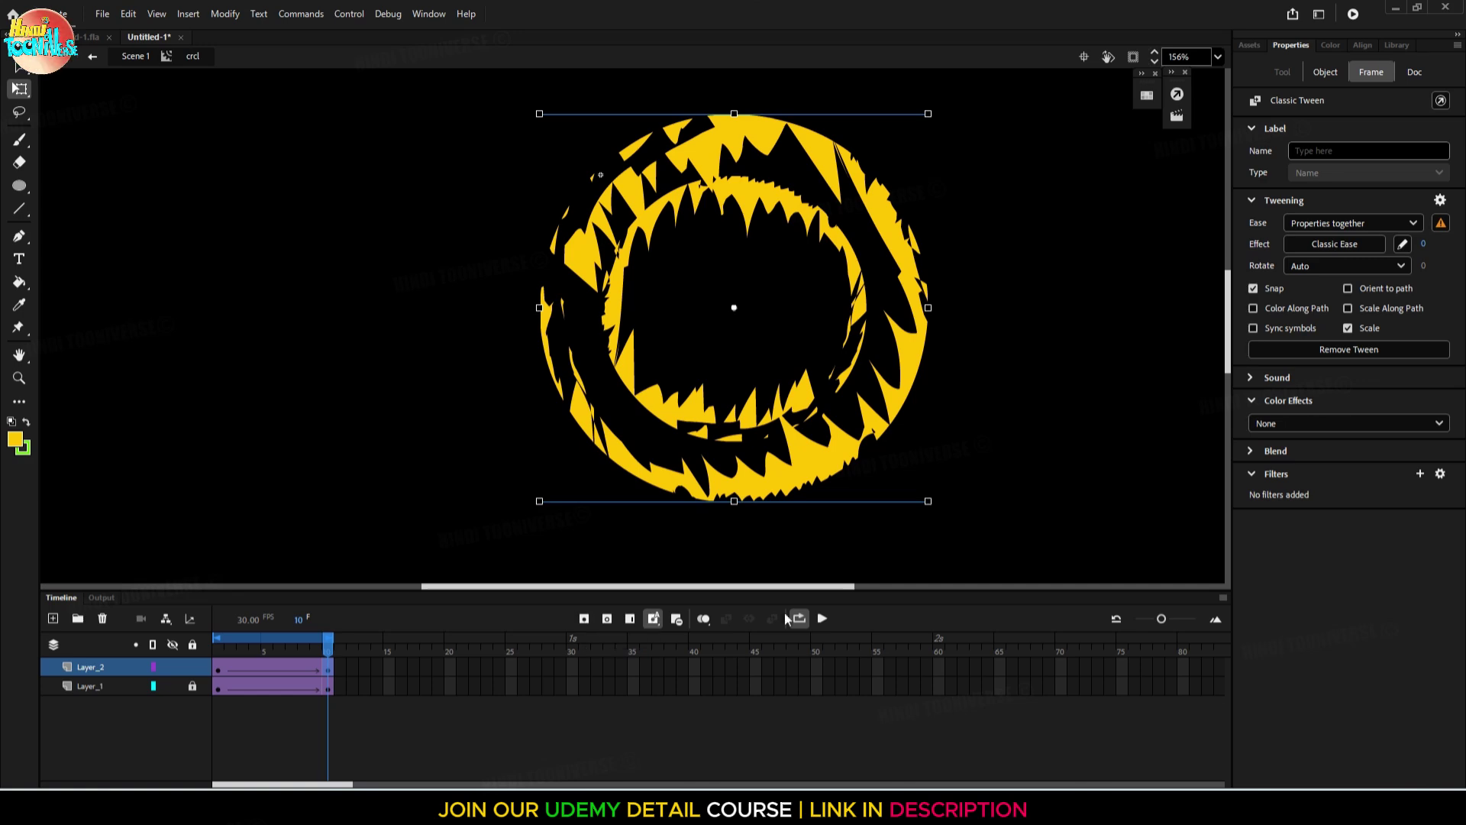
# Play the loop to check both rotating rings, and return the playhead to frame 1
pyautogui.click(823, 618)
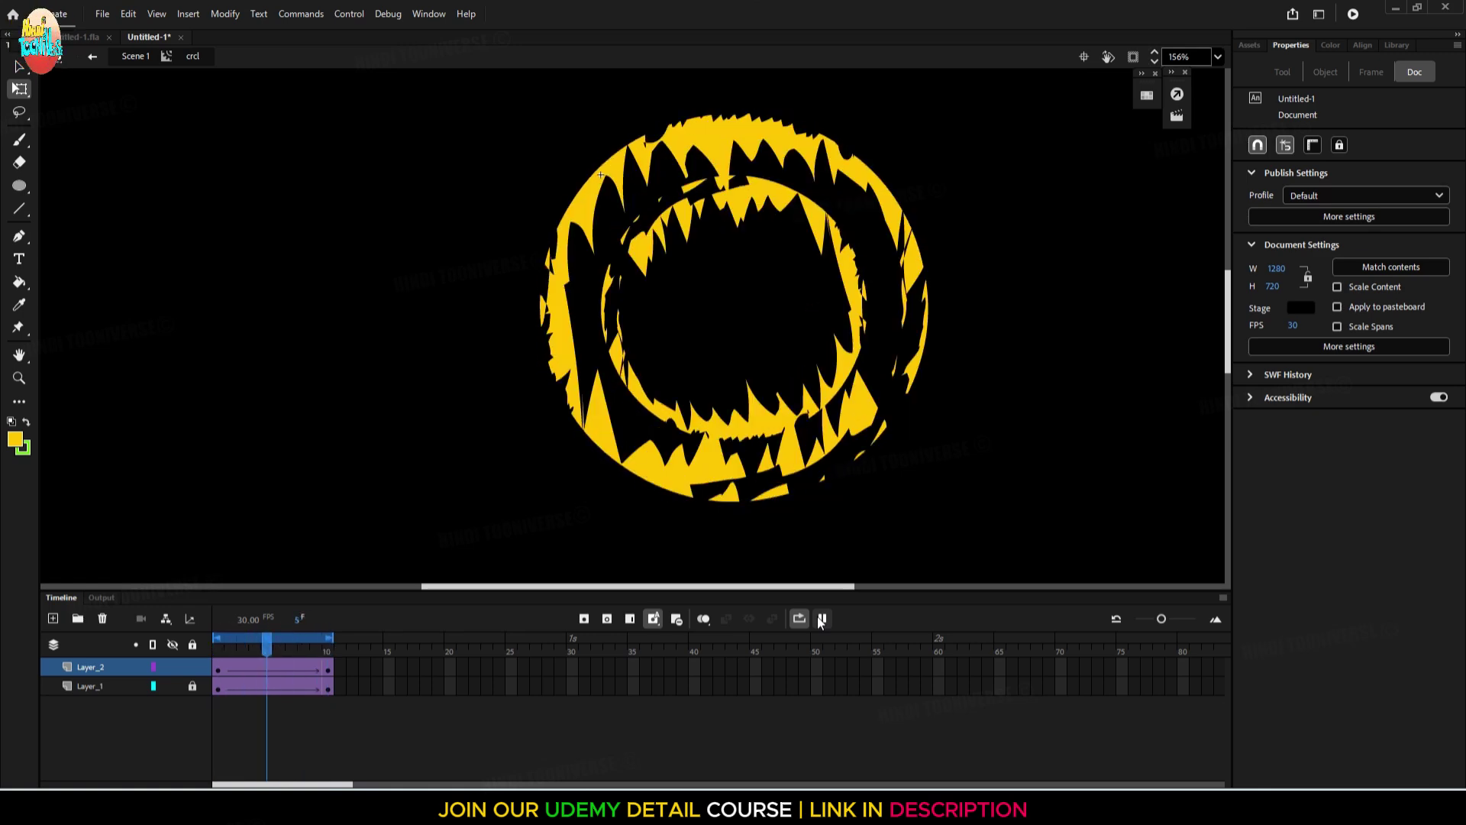
pyautogui.click(821, 618)
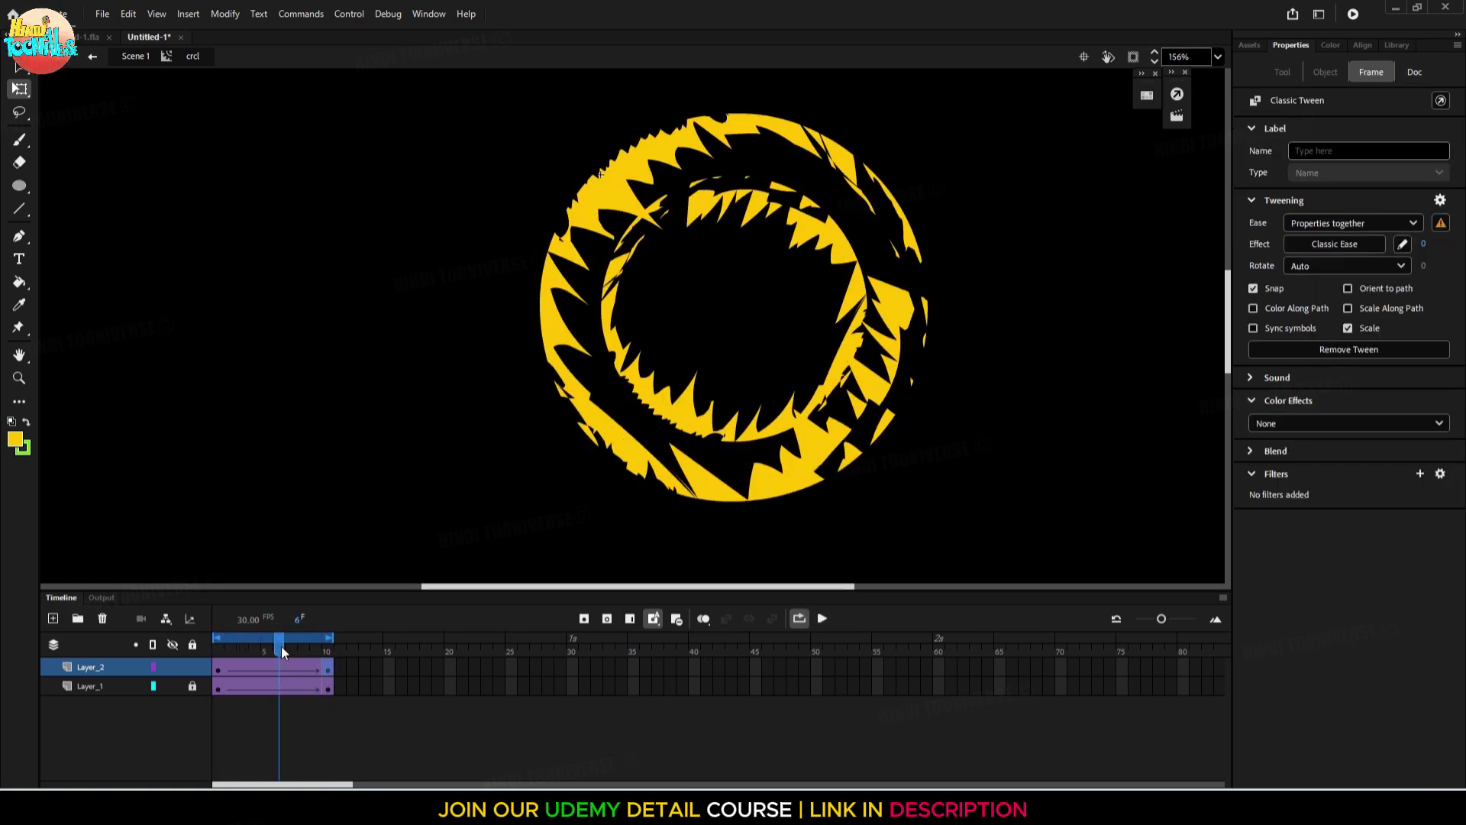
pyautogui.moveTo(281, 649); pyautogui.dragTo(218, 649)
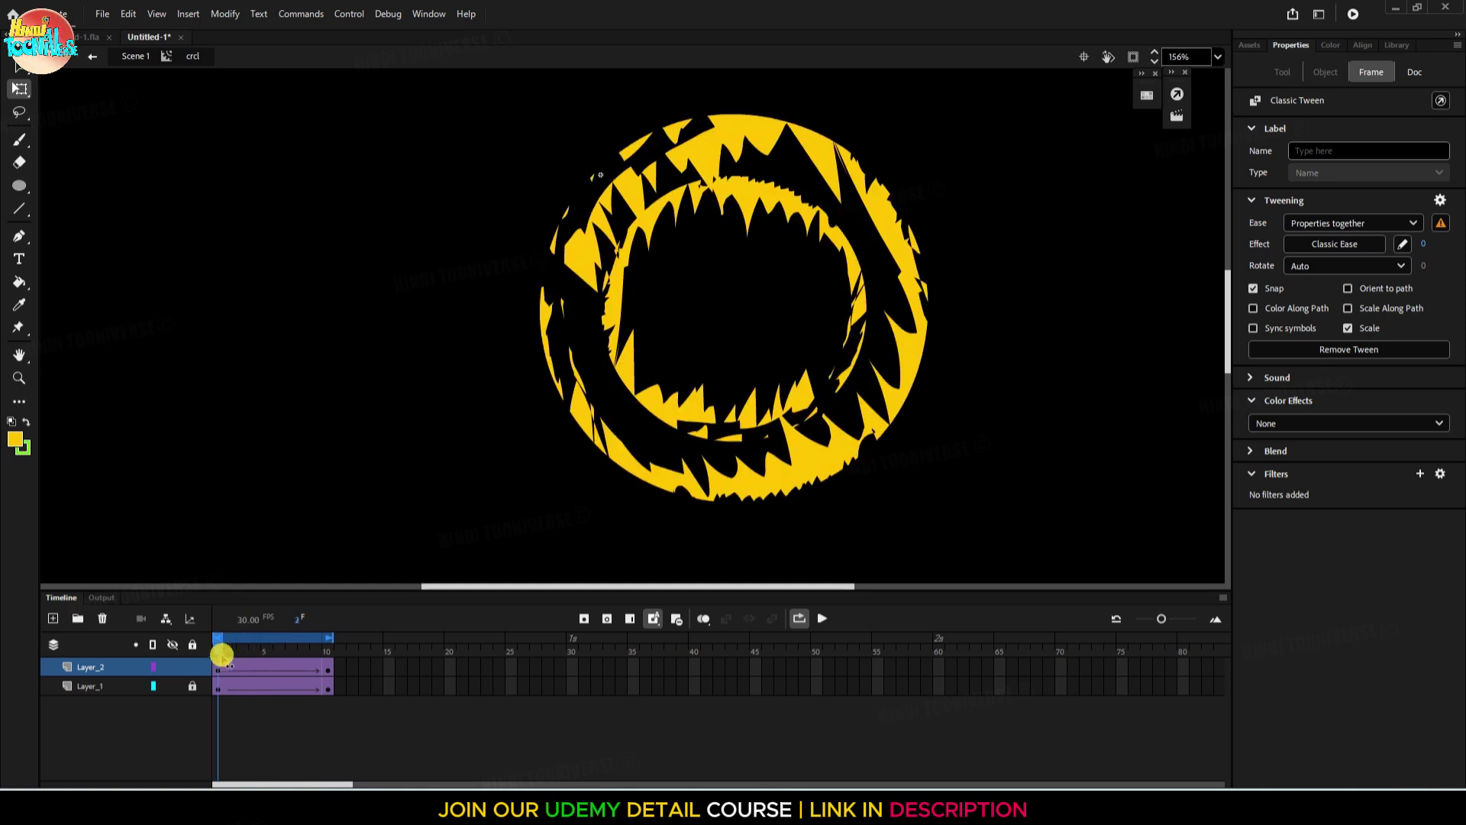
# Lock Layer_2, add a new layer above it and activate the Oval tool
pyautogui.click(89, 669)
pyautogui.click(192, 668)
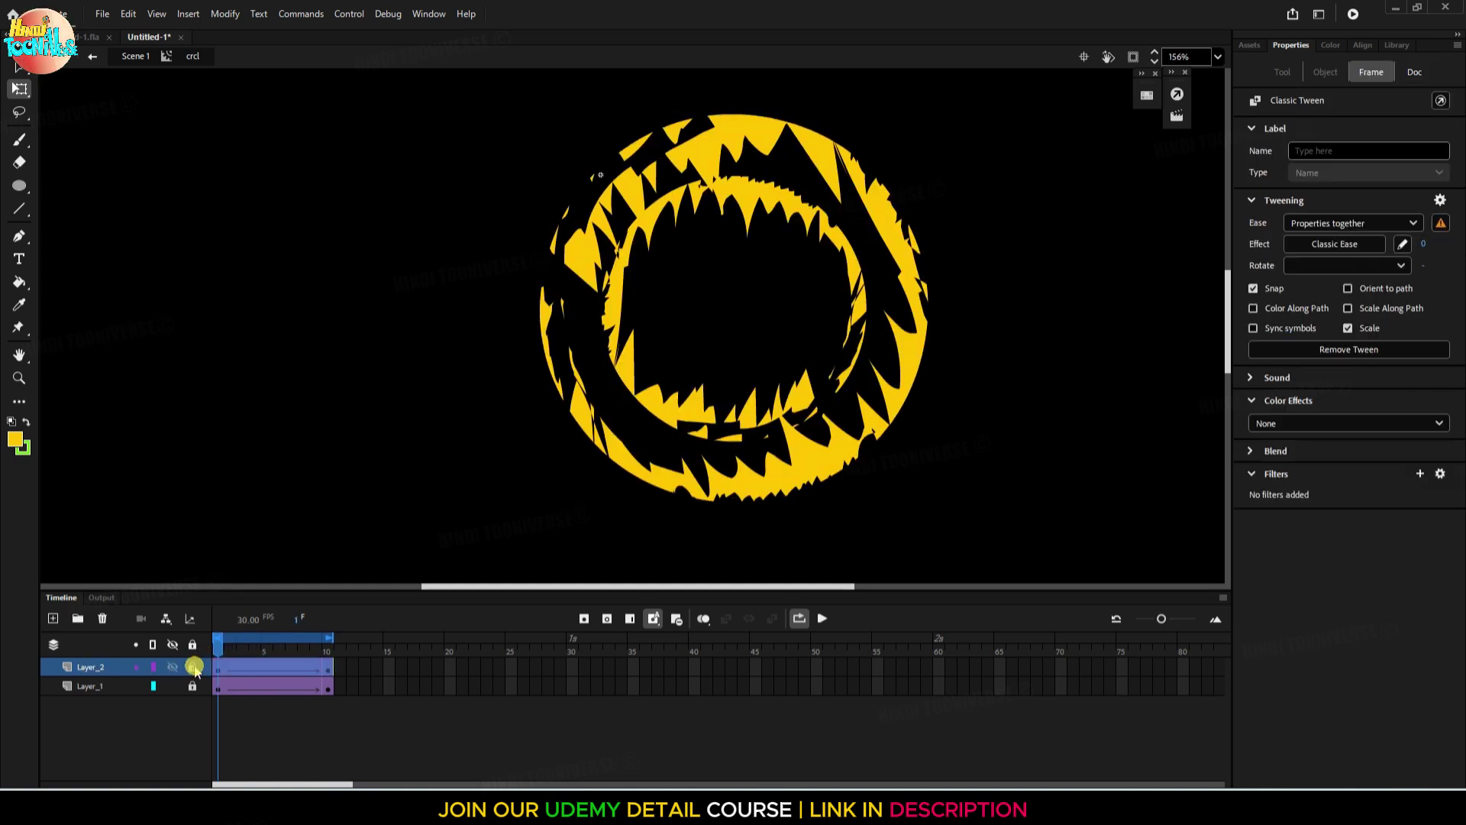
pyautogui.click(53, 618)
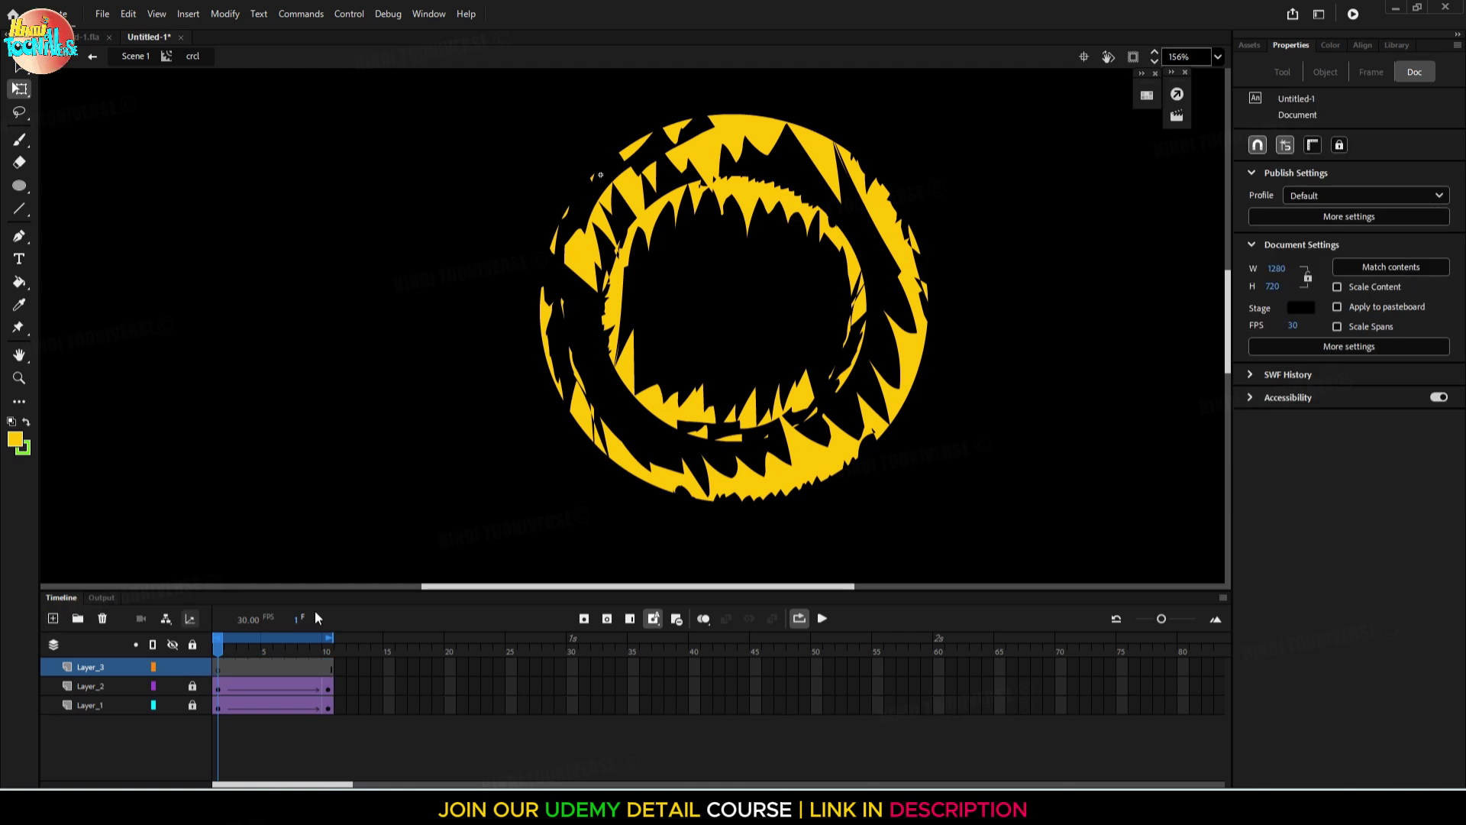
pyautogui.scroll(-2, 833, 331)
pyautogui.press('ctrl')
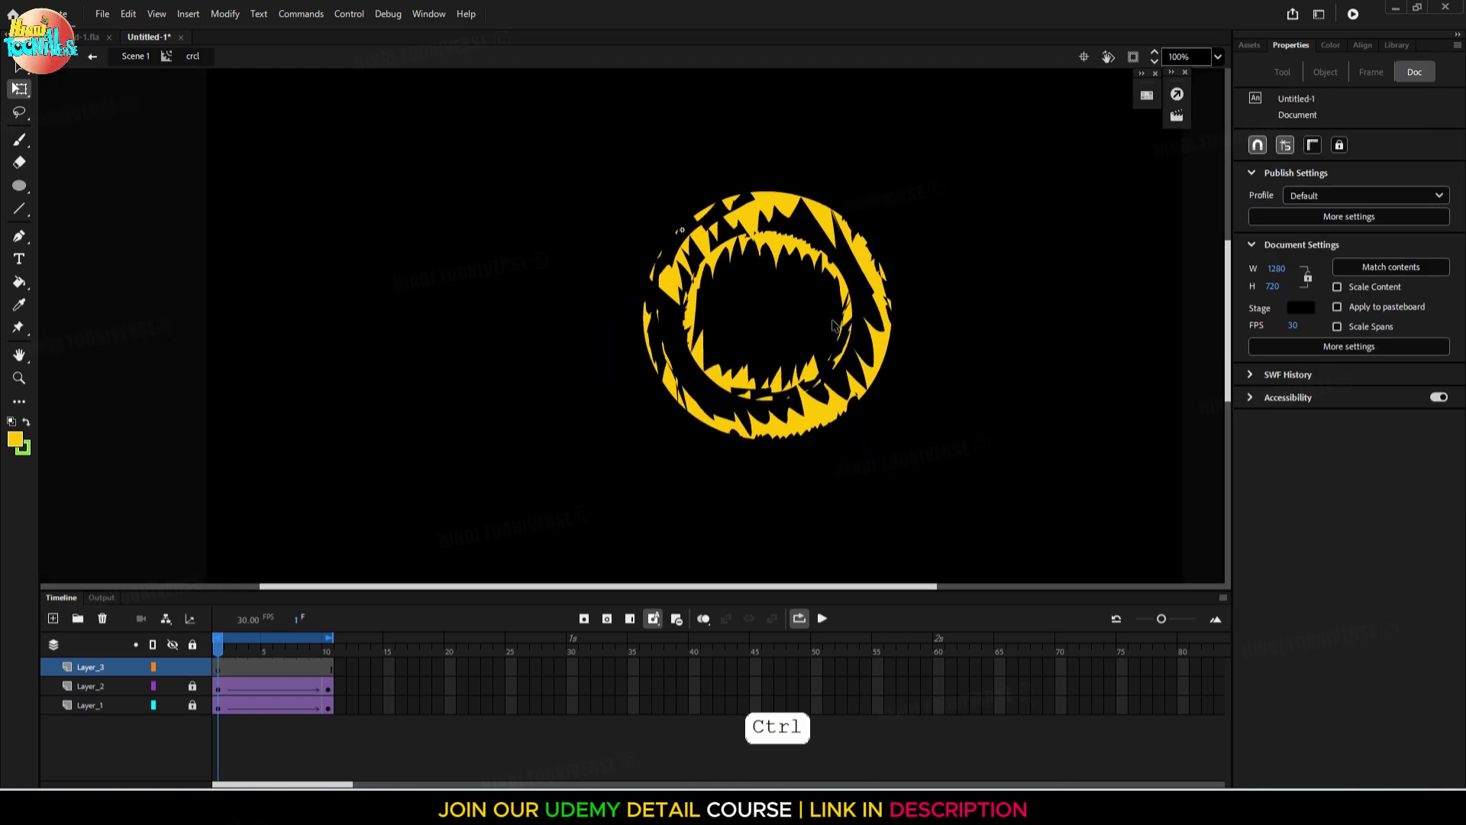
pyautogui.press('o')
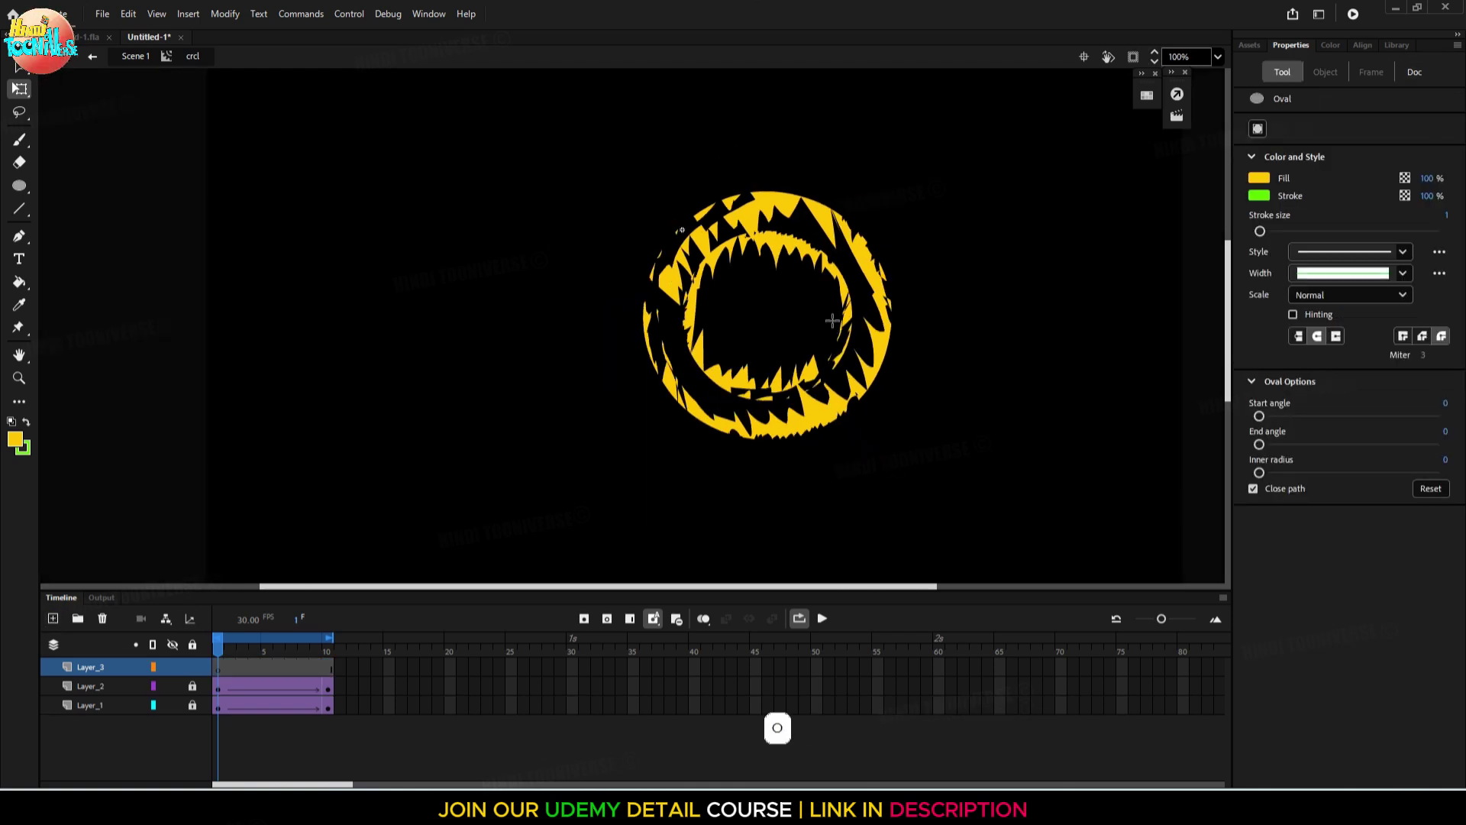
pyautogui.press('space')
pyautogui.moveTo(926, 268); pyautogui.dragTo(871, 243)
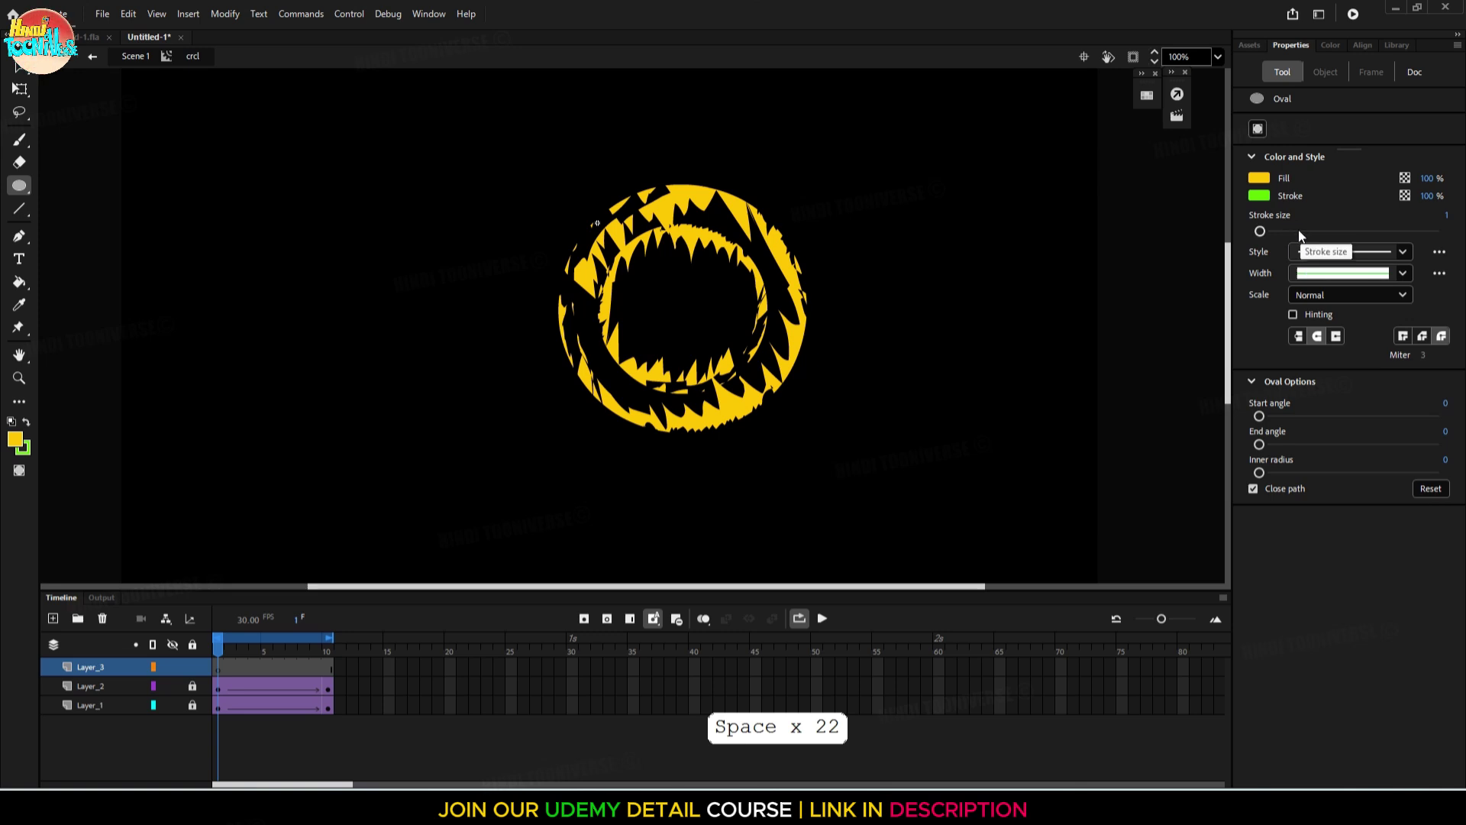
# Try the dotted stroke style on a test oval beside the rings, and undo the oval
pyautogui.click(1404, 251)
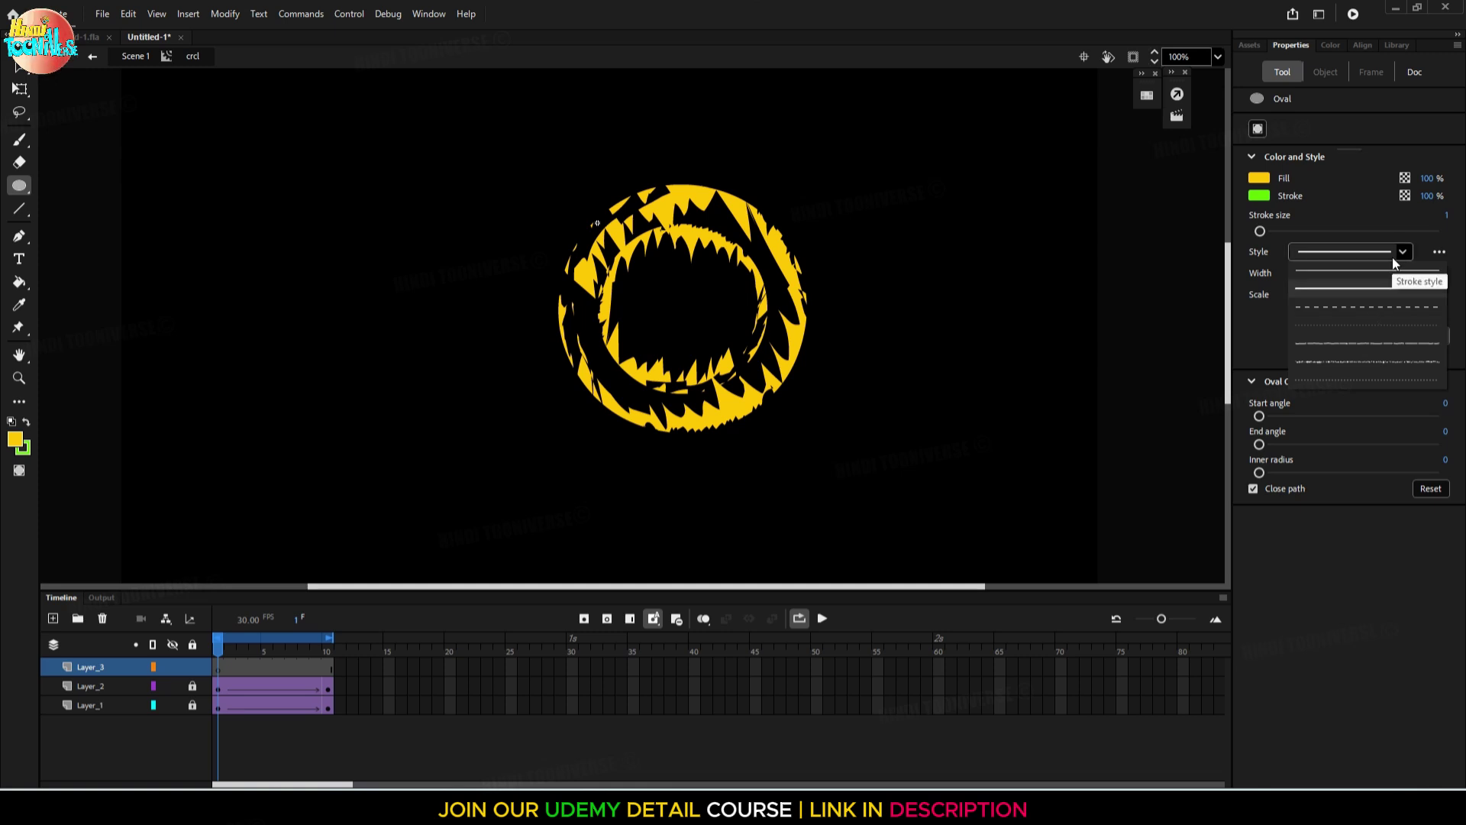
pyautogui.click(1382, 323)
pyautogui.moveTo(891, 231)
pyautogui.mouseDown()
pyautogui.moveTo(984, 466)
pyautogui.moveTo(1084, 457)
pyautogui.mouseUp()
pyautogui.hotkey('ctrl', 'z')
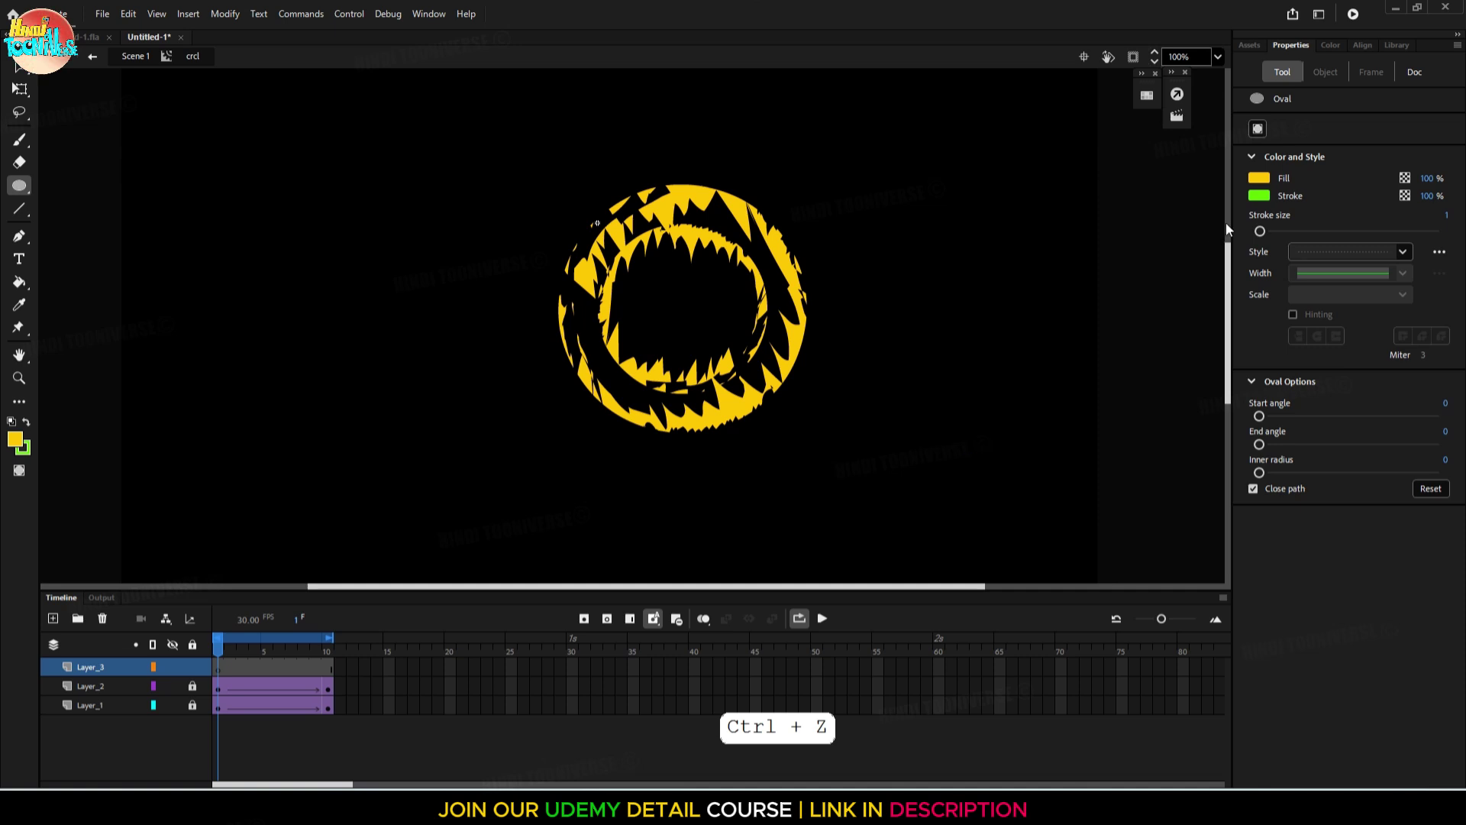
# Try stroke sizes of 15 and 7 on dotted test ovals beside the rings, undoing each oval
pyautogui.moveTo(1260, 229); pyautogui.dragTo(1273, 231)
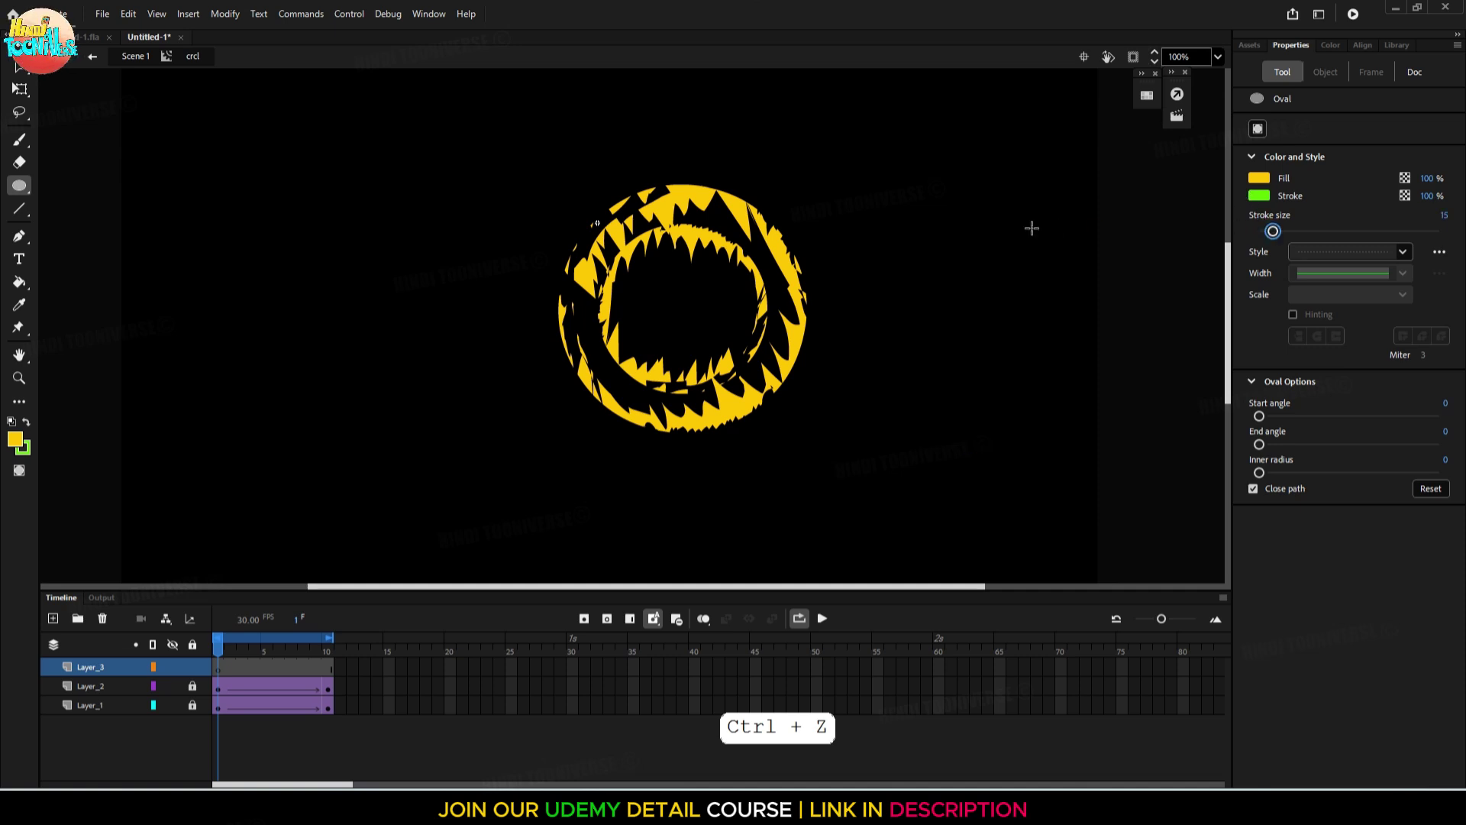
pyautogui.moveTo(956, 244); pyautogui.dragTo(1075, 368)
pyautogui.hotkey('ctrl', 'z')
pyautogui.moveTo(1273, 230); pyautogui.dragTo(1271, 246)
pyautogui.moveTo(892, 258)
pyautogui.mouseDown()
pyautogui.moveTo(1011, 360)
pyautogui.moveTo(1045, 436)
pyautogui.mouseUp()
pyautogui.hotkey('ctrl', 'z')
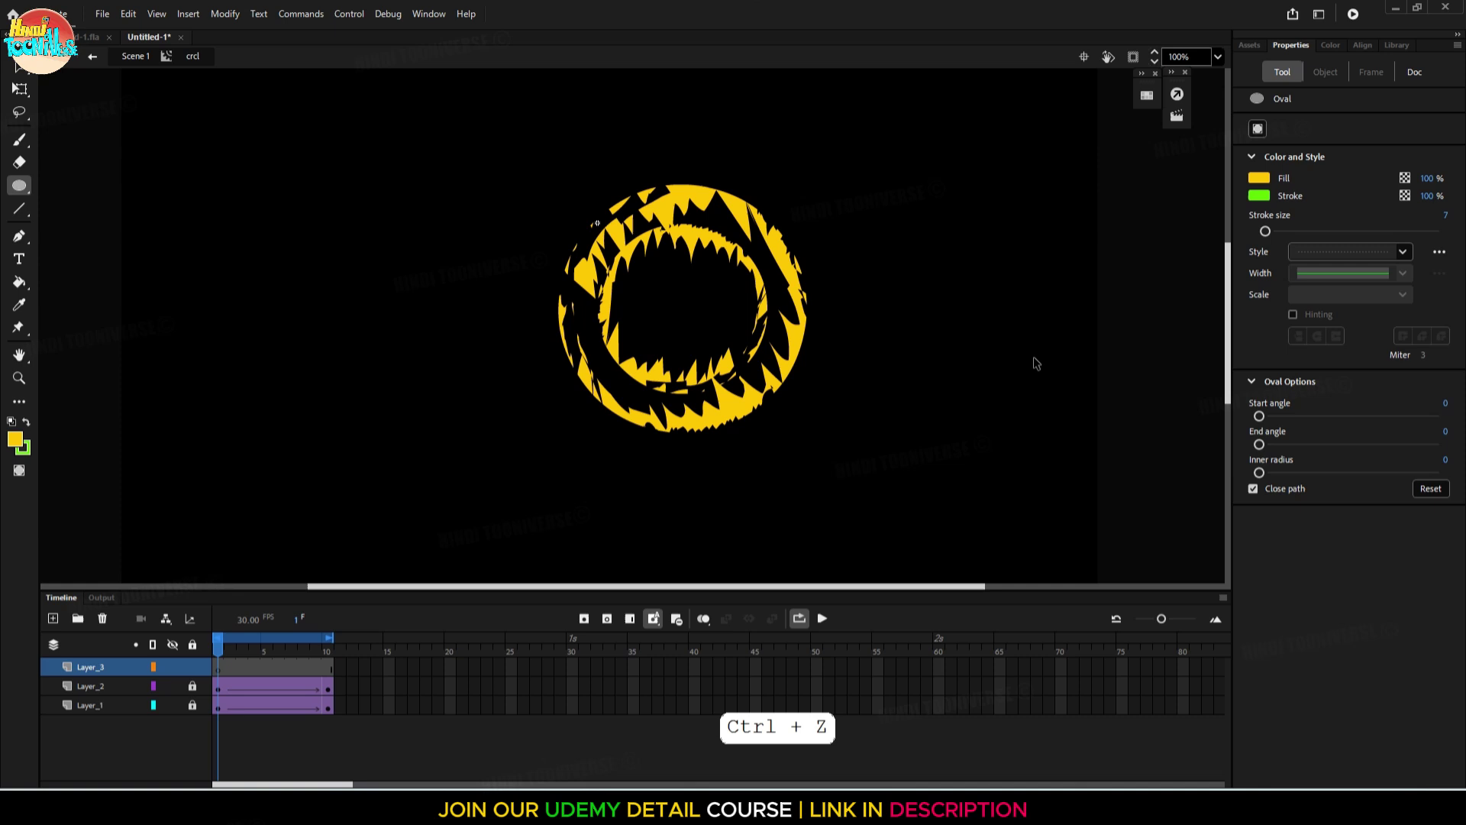
# Try the ragged stroke style on a test oval beside the rings, and undo the oval
pyautogui.click(1398, 250)
pyautogui.click(1325, 348)
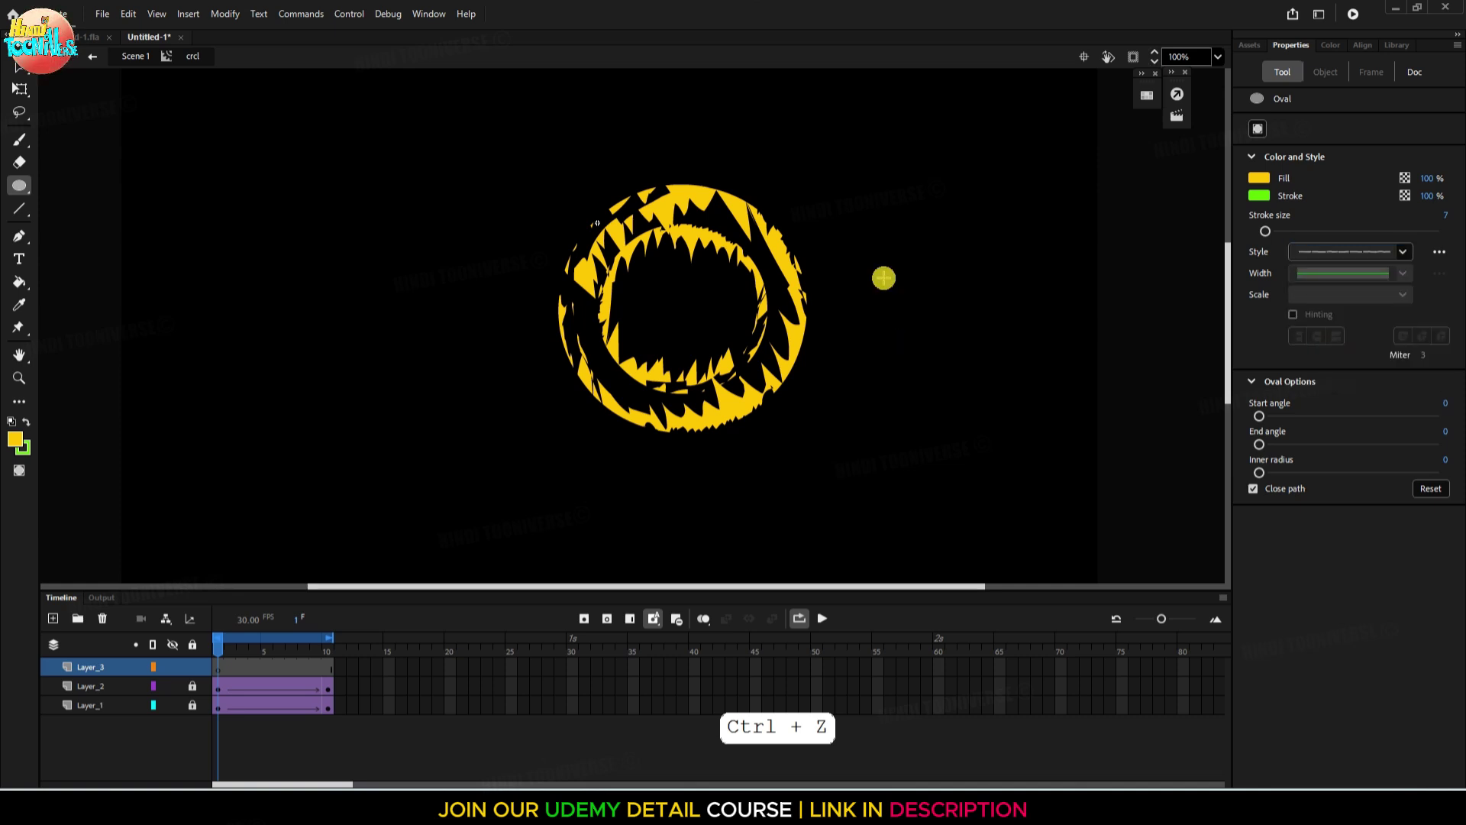
pyautogui.moveTo(883, 278); pyautogui.dragTo(985, 425)
pyautogui.hotkey('ctrl', 'z')
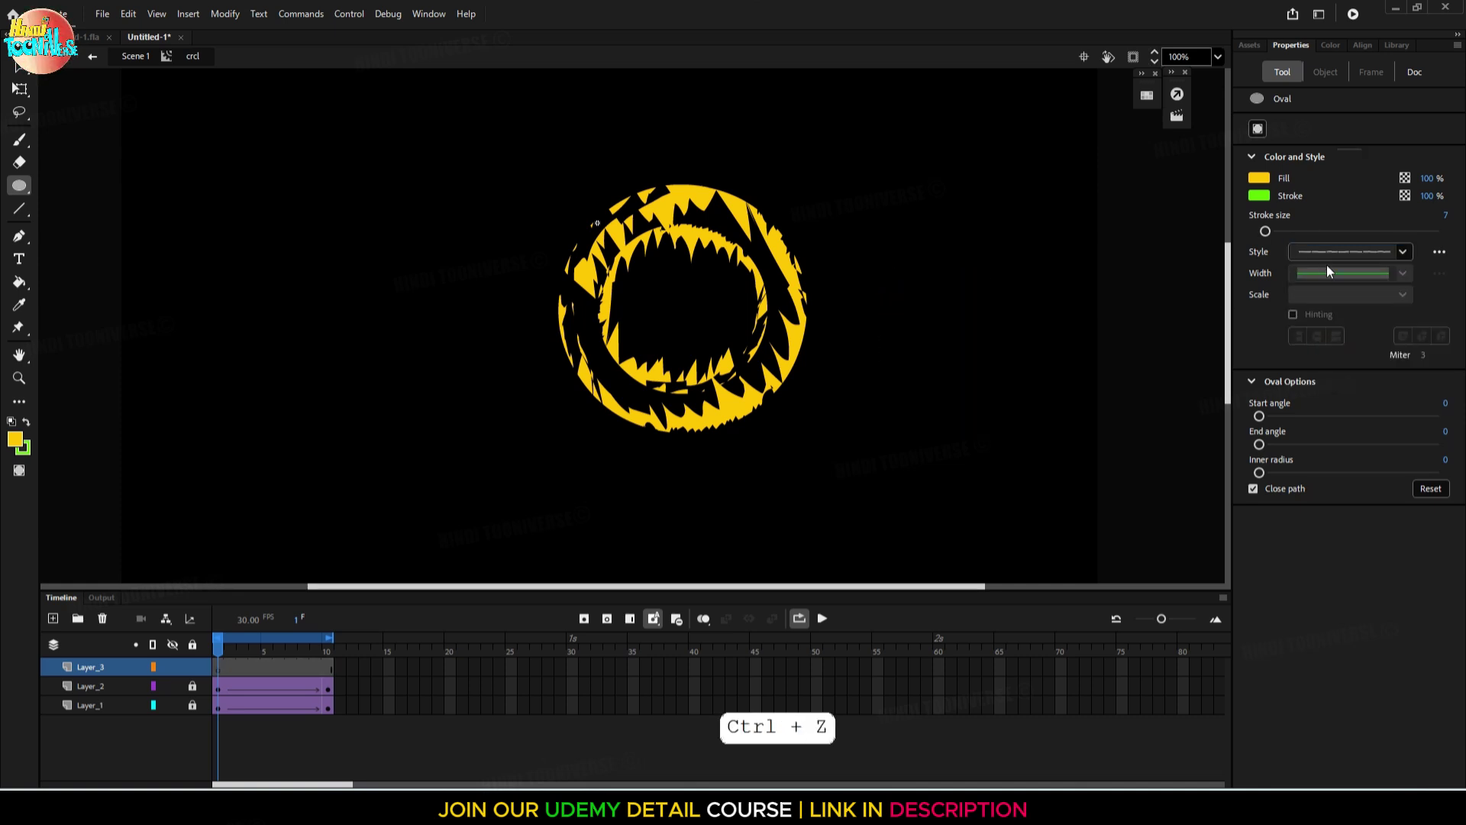
# Choose the stippled stroke style, check it on a test oval that is undone, and set the stroke size to 9
pyautogui.click(1403, 252)
pyautogui.click(1344, 371)
pyautogui.moveTo(859, 243)
pyautogui.mouseDown()
pyautogui.moveTo(949, 304)
pyautogui.moveTo(1031, 416)
pyautogui.mouseUp()
pyautogui.hotkey('ctrl', 'z')
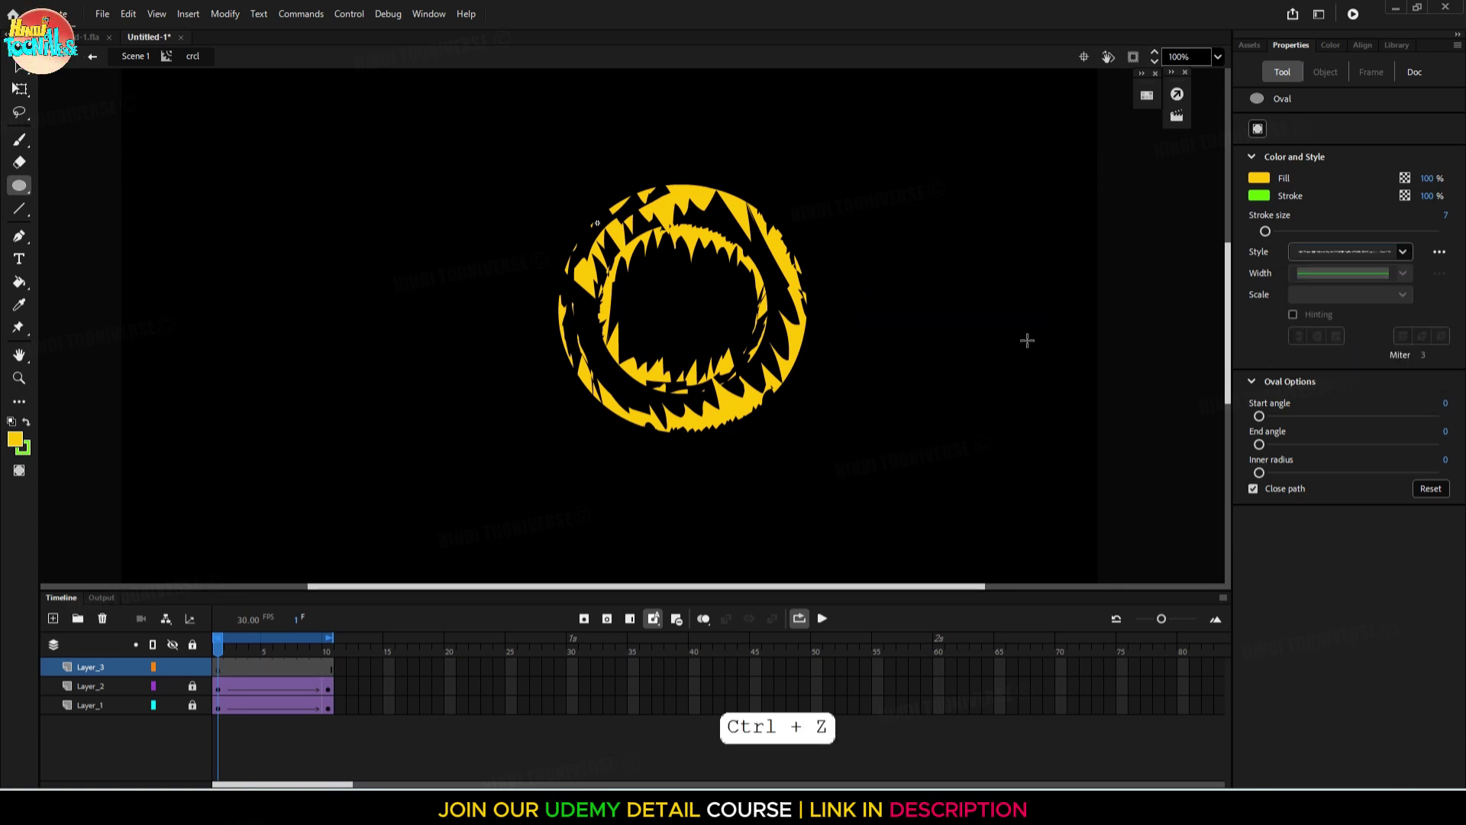
pyautogui.click(1264, 233)
pyautogui.moveTo(1264, 233); pyautogui.dragTo(1267, 235)
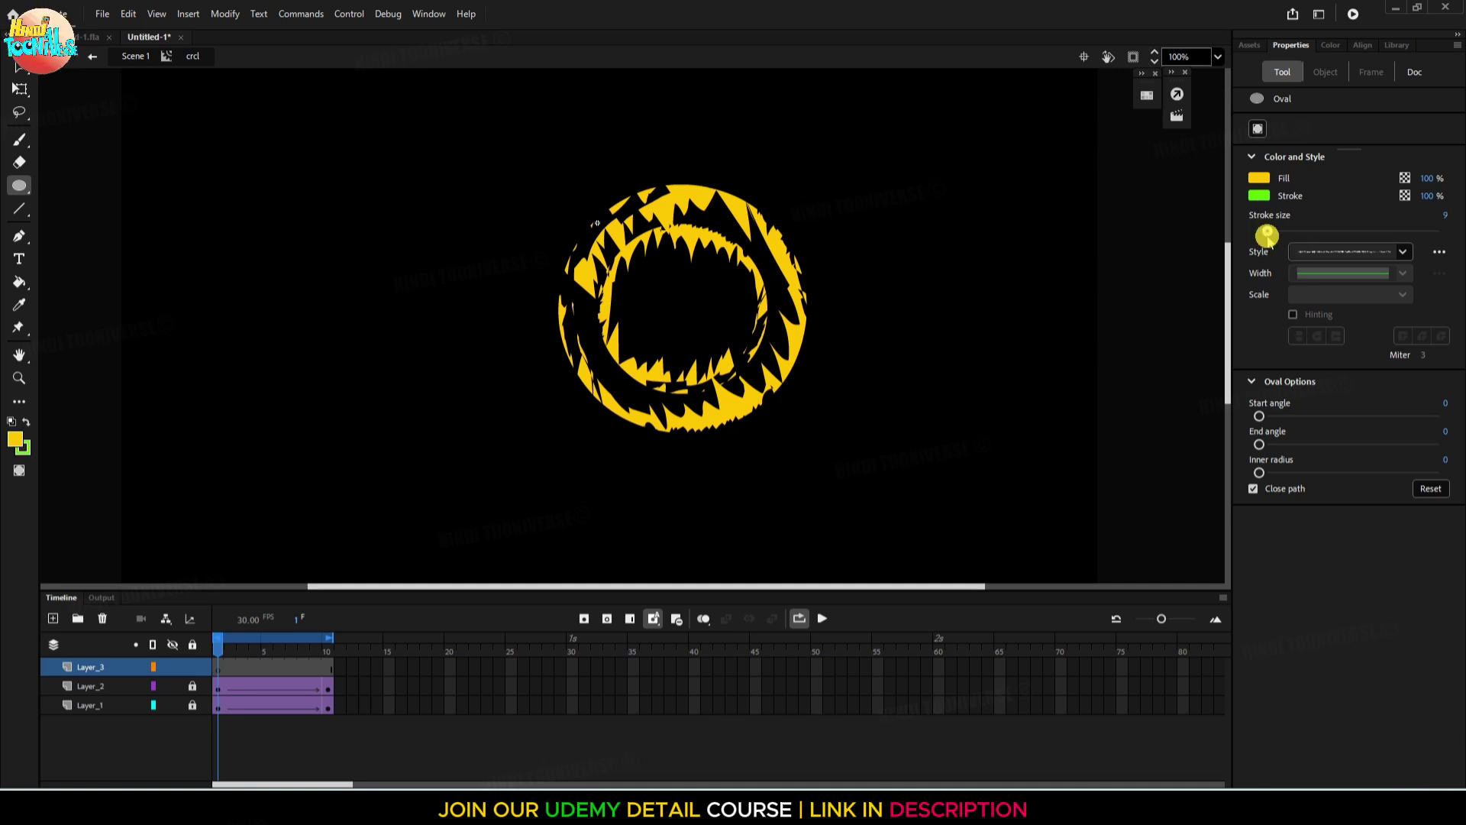
# Try a yellow #FFCC00 stroke colour on a test oval, and undo the oval
pyautogui.click(1258, 197)
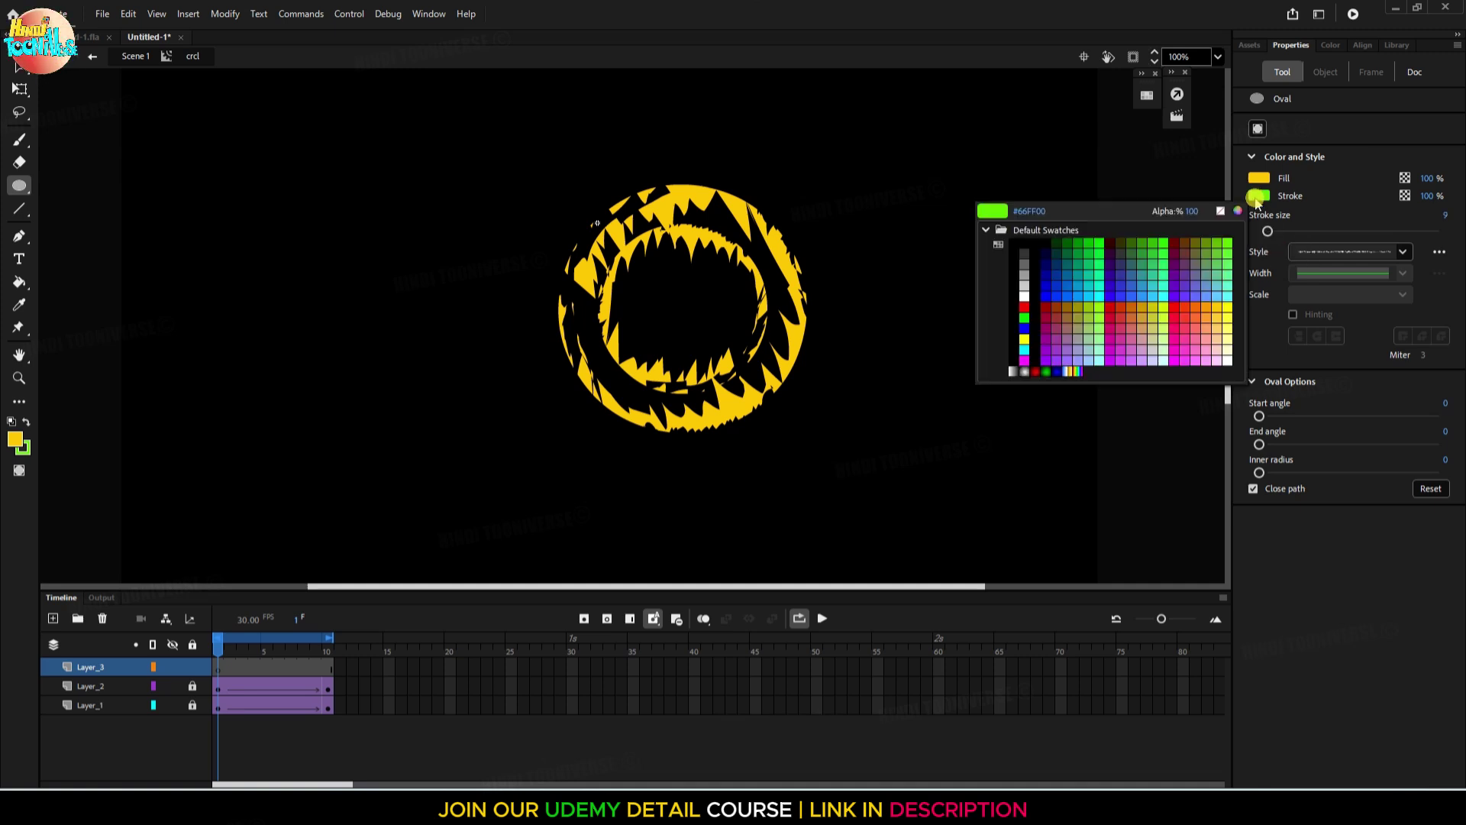
pyautogui.click(1224, 305)
pyautogui.moveTo(826, 199)
pyautogui.mouseDown()
pyautogui.moveTo(982, 374)
pyautogui.moveTo(999, 344)
pyautogui.mouseUp()
pyautogui.hotkey('ctrl', 'z')
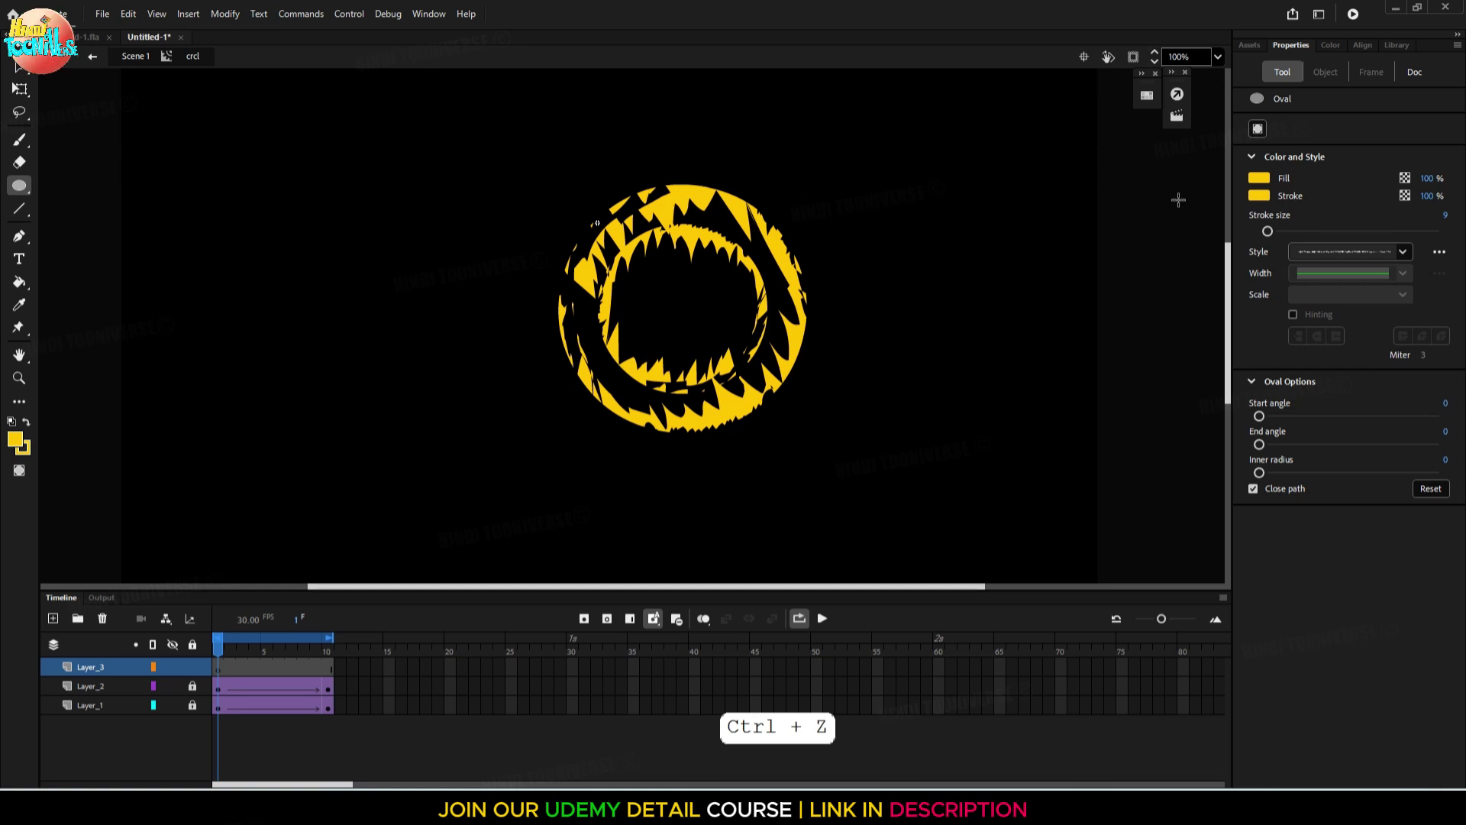
pyautogui.click(1261, 197)
pyautogui.click(1261, 197)
pyautogui.click(1261, 197)
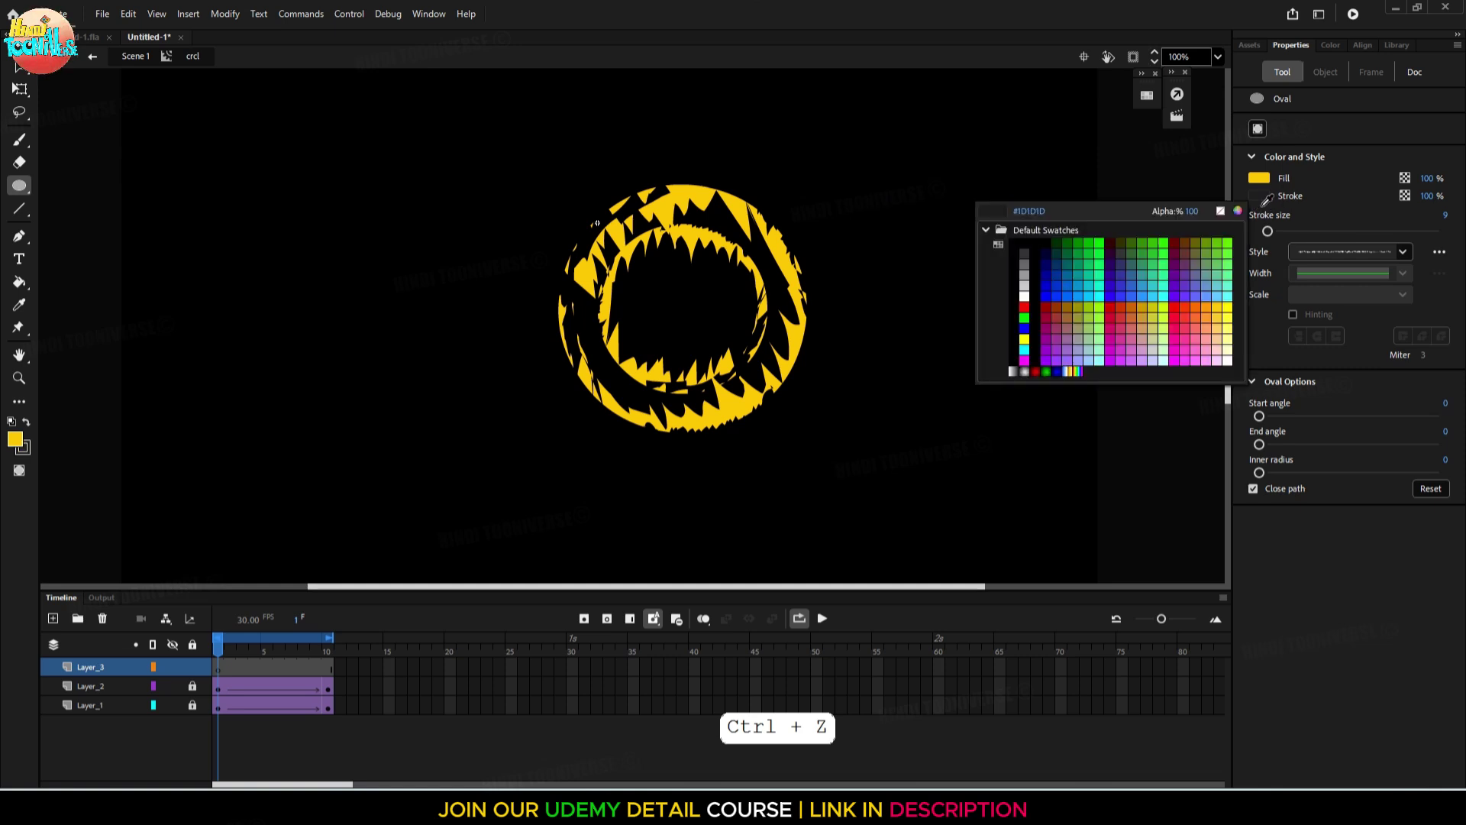
pyautogui.click(1270, 187)
# Try a darker stroke colour, #977900 at 59% brightness, on a test oval, and undo the oval
pyautogui.click(1331, 45)
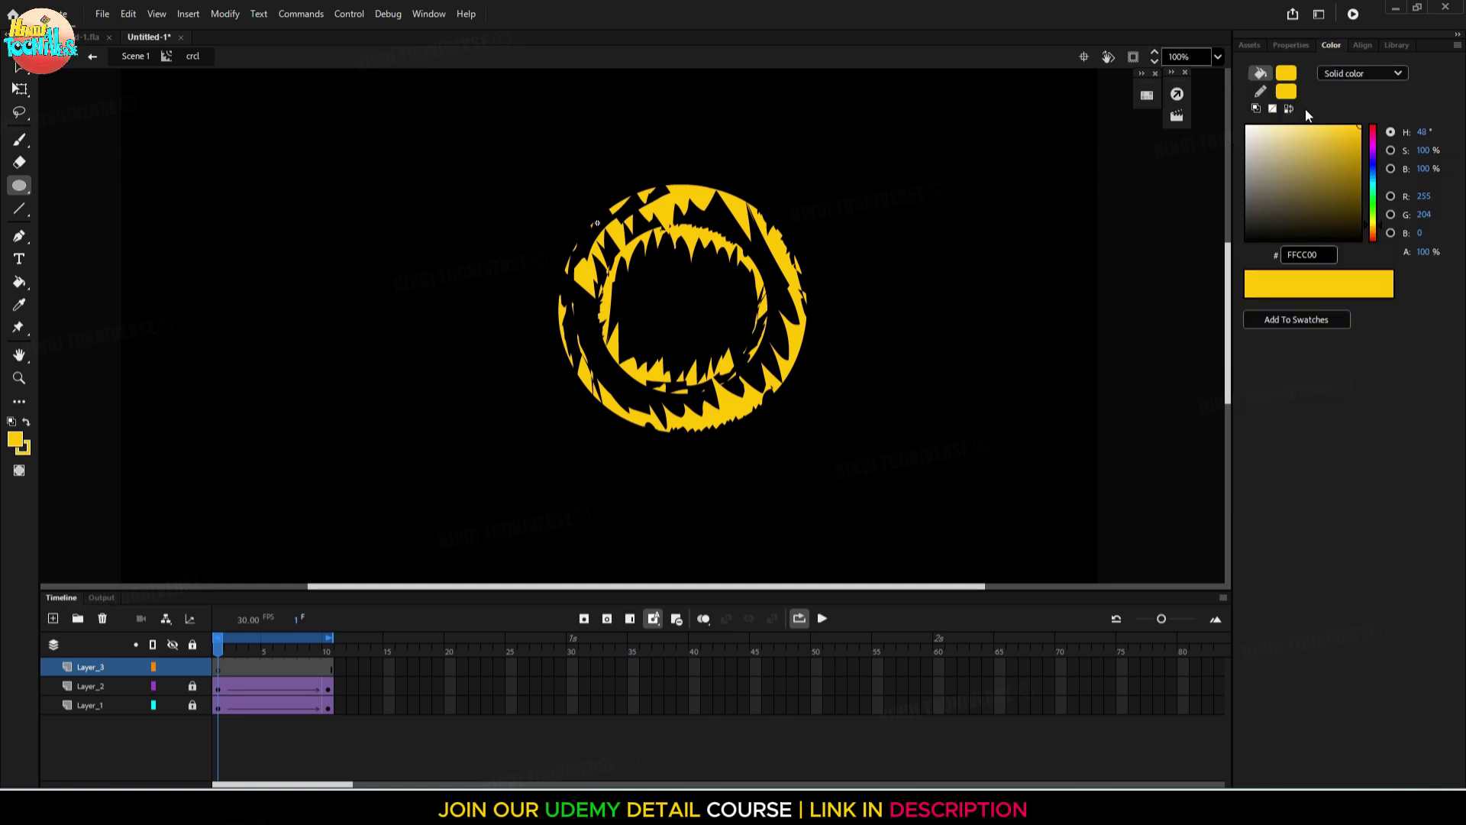
pyautogui.click(1288, 92)
pyautogui.click(1289, 91)
pyautogui.click(1261, 94)
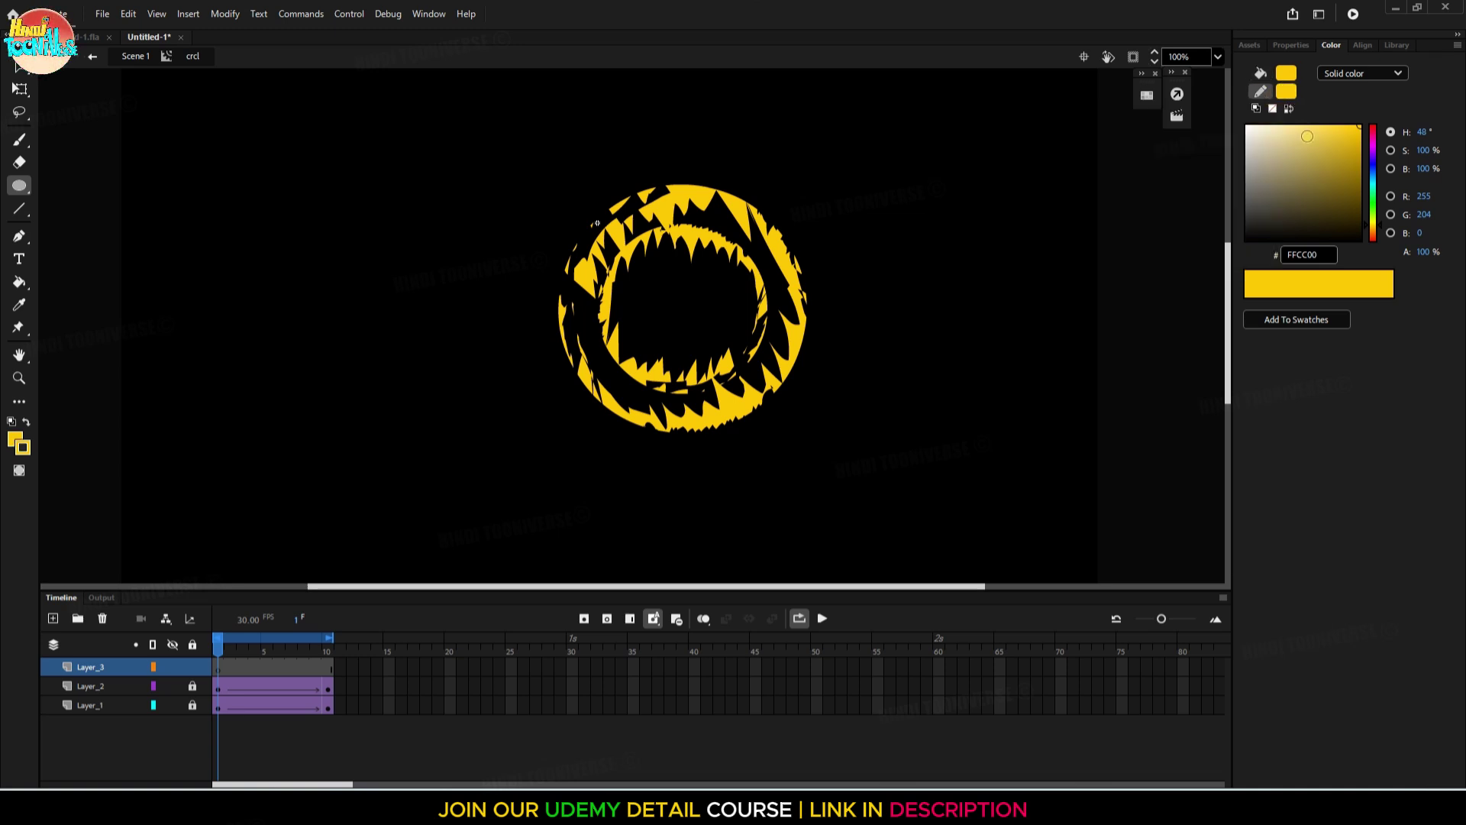
pyautogui.moveTo(1423, 169); pyautogui.dragTo(1417, 173)
pyautogui.moveTo(863, 241); pyautogui.dragTo(1008, 409)
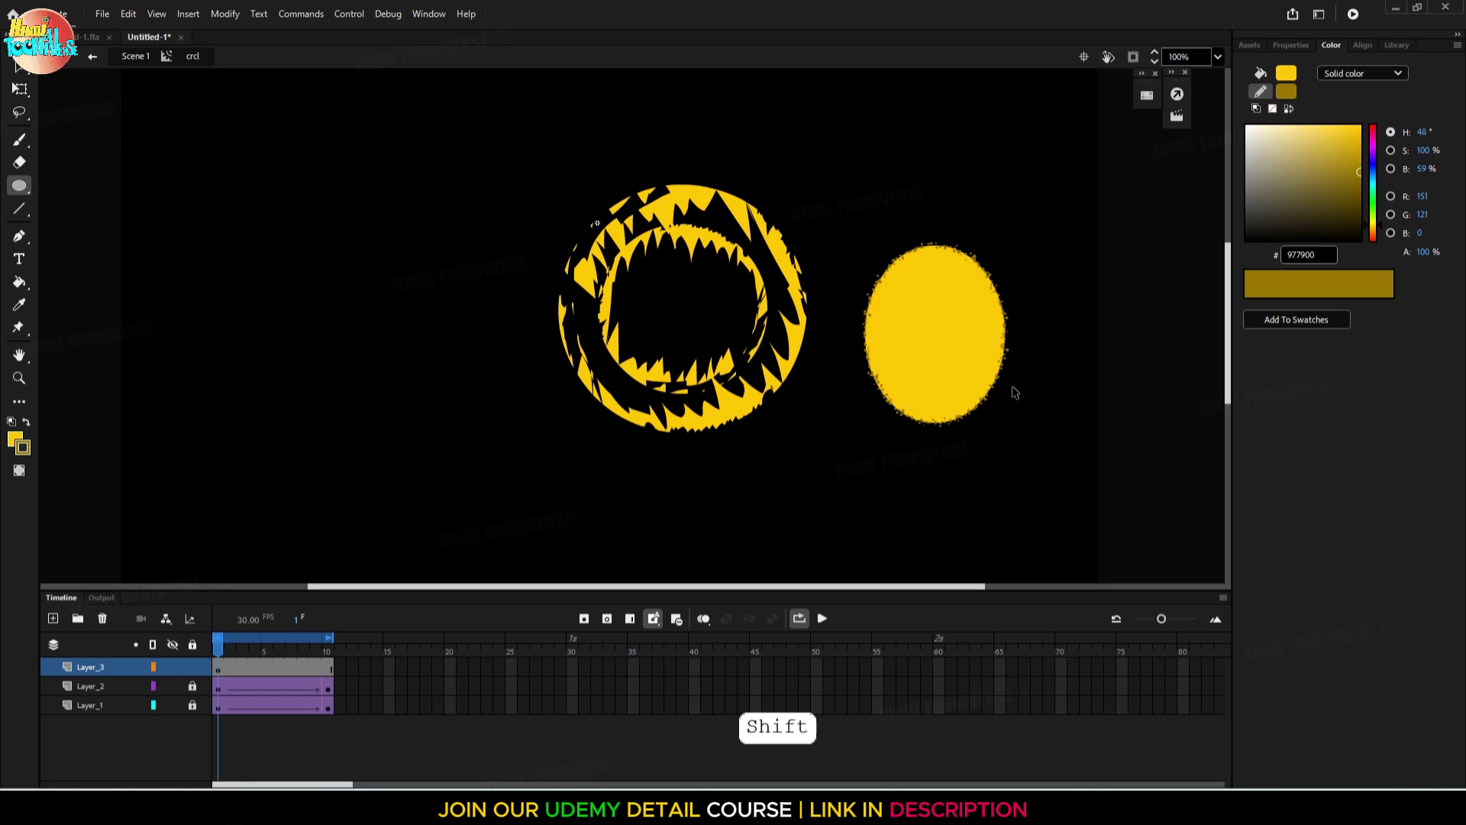
pyautogui.hotkey('ctrl', 'z')
# Set the stroke colour to pale cream #FFF3C3 and draw a yellow-filled circle beside the rings on Layer_3
pyautogui.click(1272, 126)
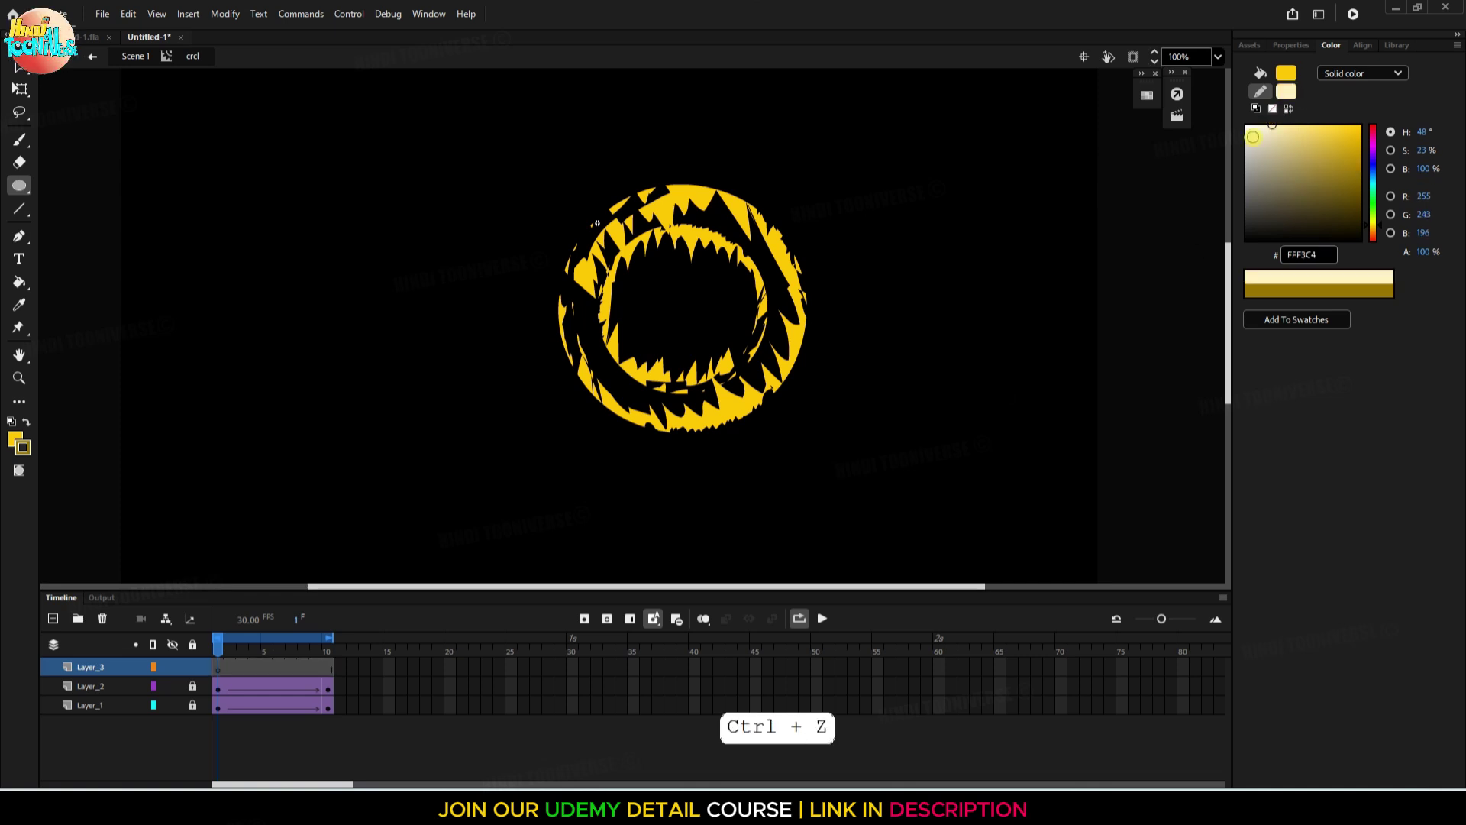
pyautogui.moveTo(904, 310); pyautogui.dragTo(1134, 540)
pyautogui.hotkey('ctrl', 'z')
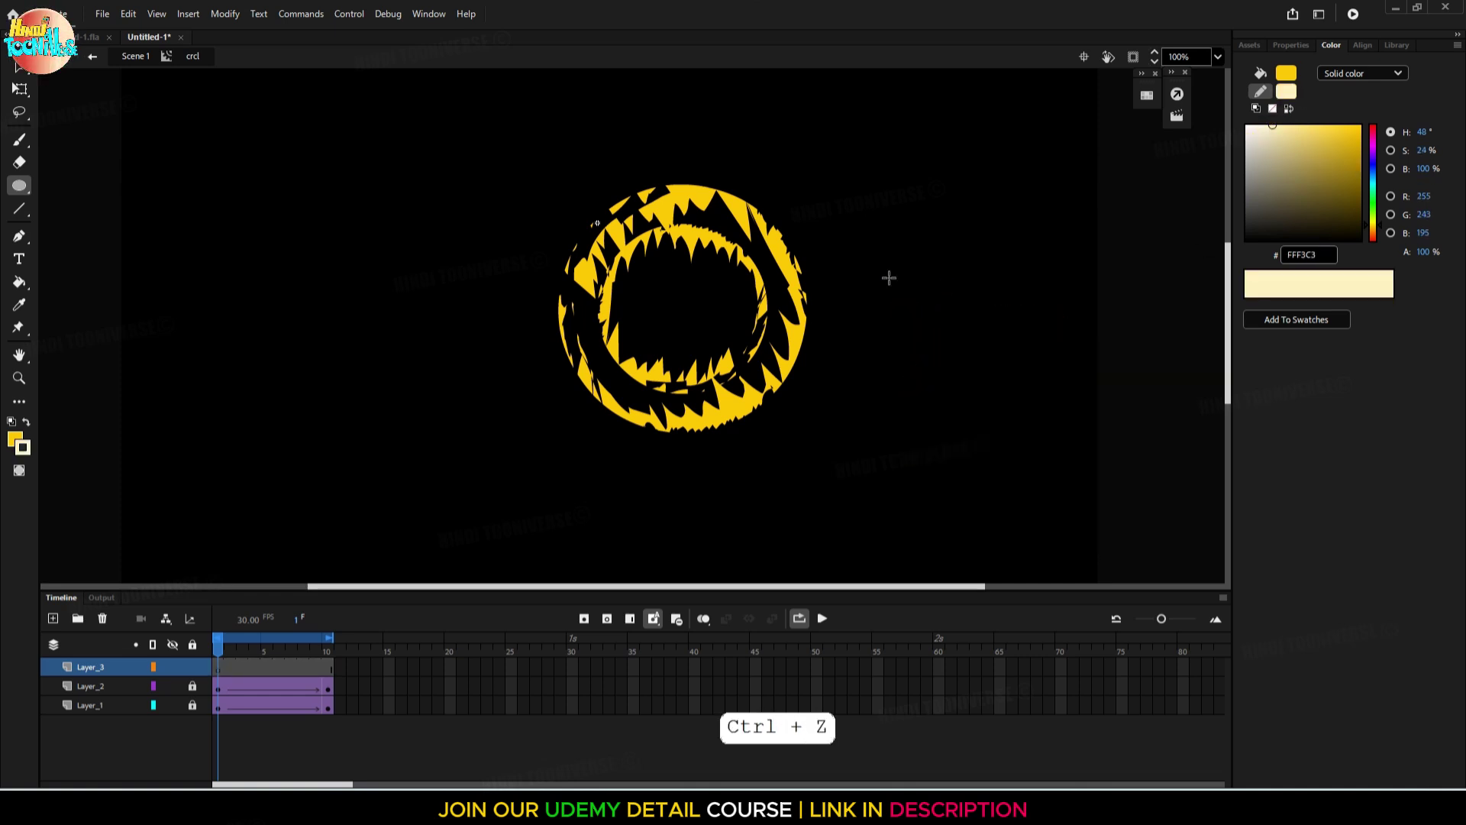
pyautogui.moveTo(884, 263); pyautogui.dragTo(1070, 449)
pyautogui.hotkey('ctrl', 'z')
pyautogui.moveTo(847, 259)
pyautogui.mouseDown()
pyautogui.moveTo(1042, 483)
pyautogui.moveTo(1069, 493)
pyautogui.mouseUp()
# Change the new circle's fill to a radial gradient with yellow #FFCB00 as its centre colour
pyautogui.keyDown('ctrl'); pyautogui.click(945, 317); pyautogui.keyUp('ctrl')
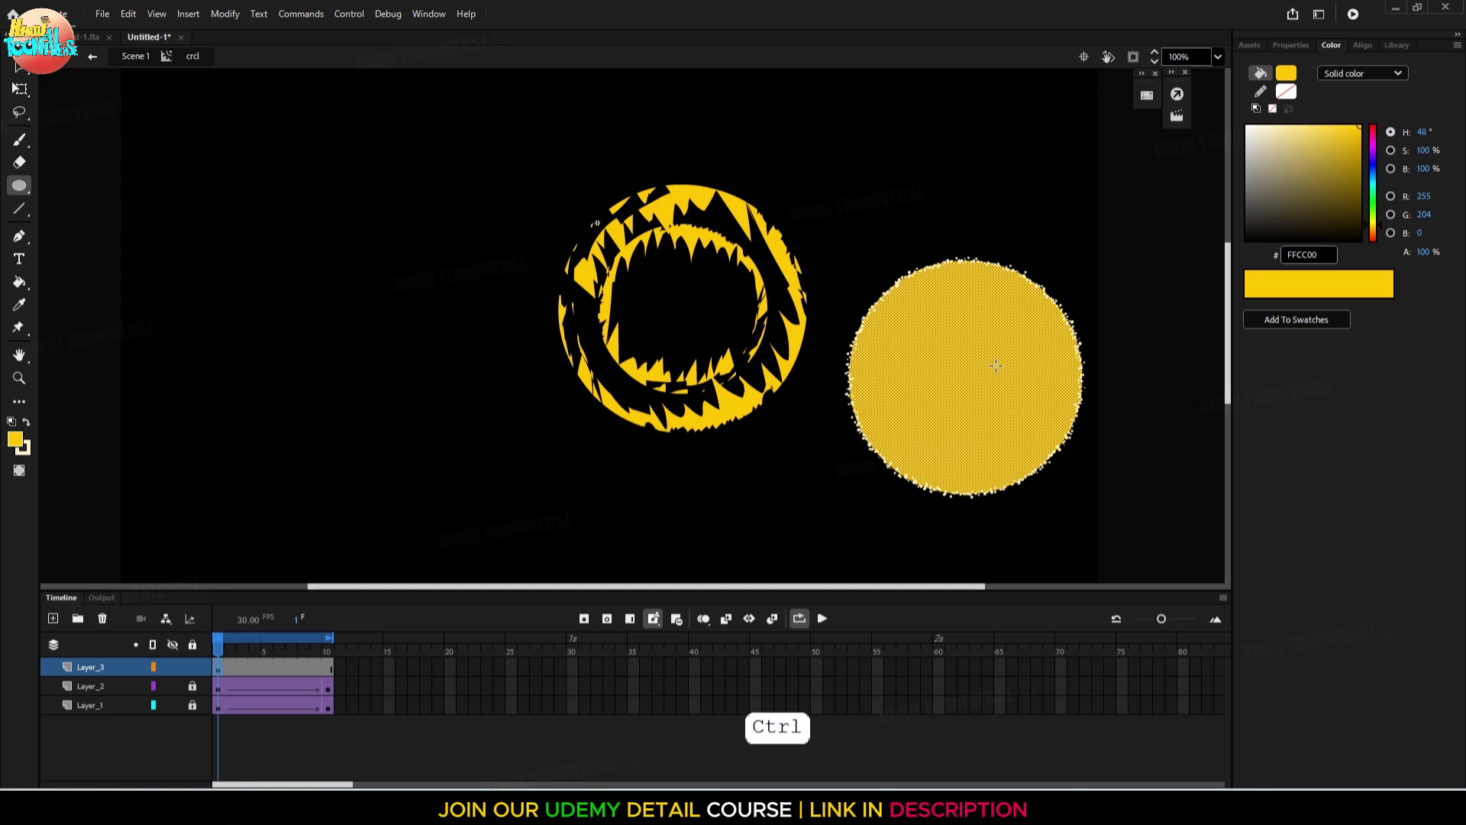
pyautogui.click(1364, 75)
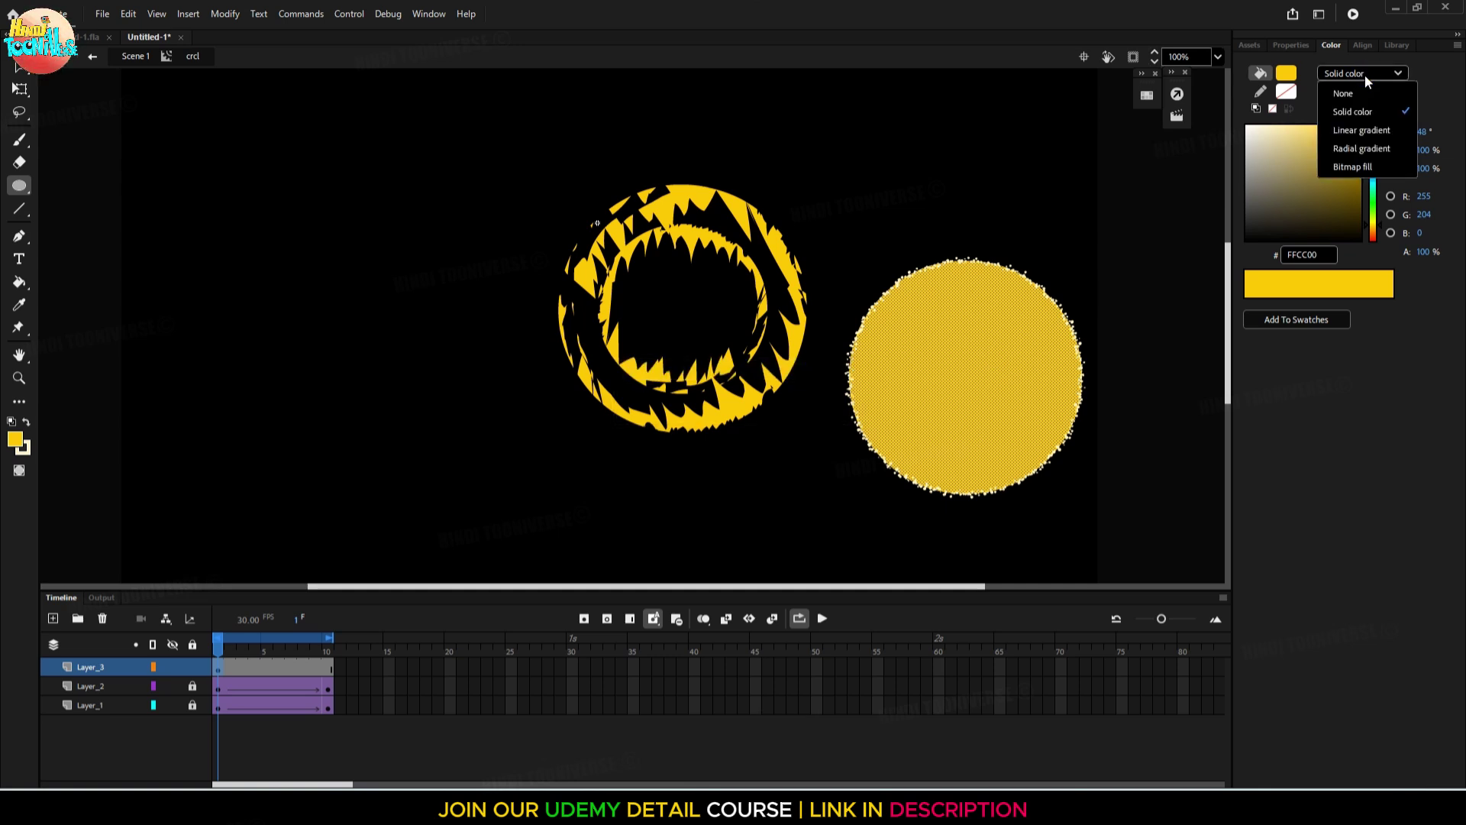
pyautogui.click(1361, 148)
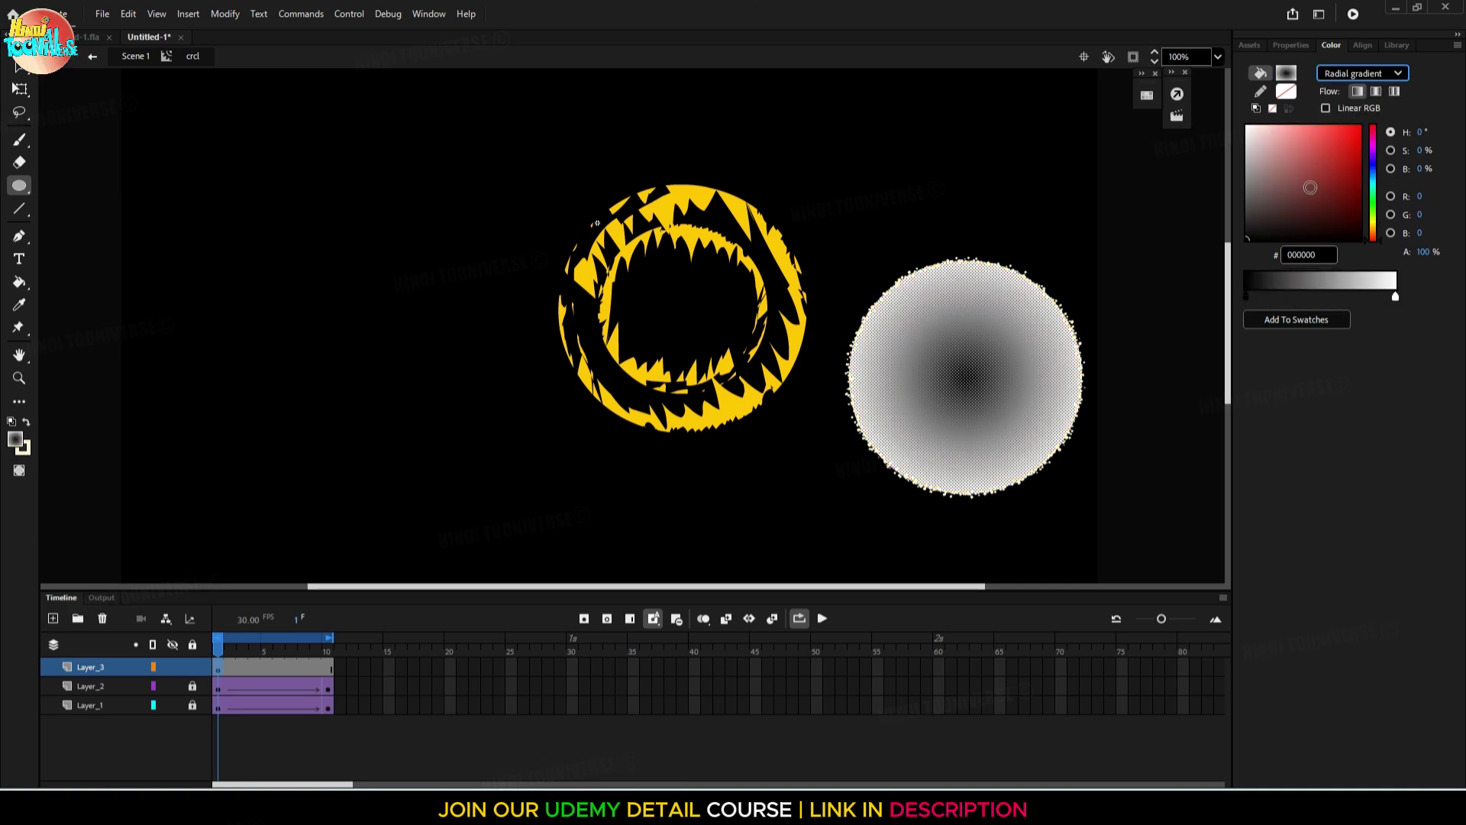
pyautogui.click(1373, 221)
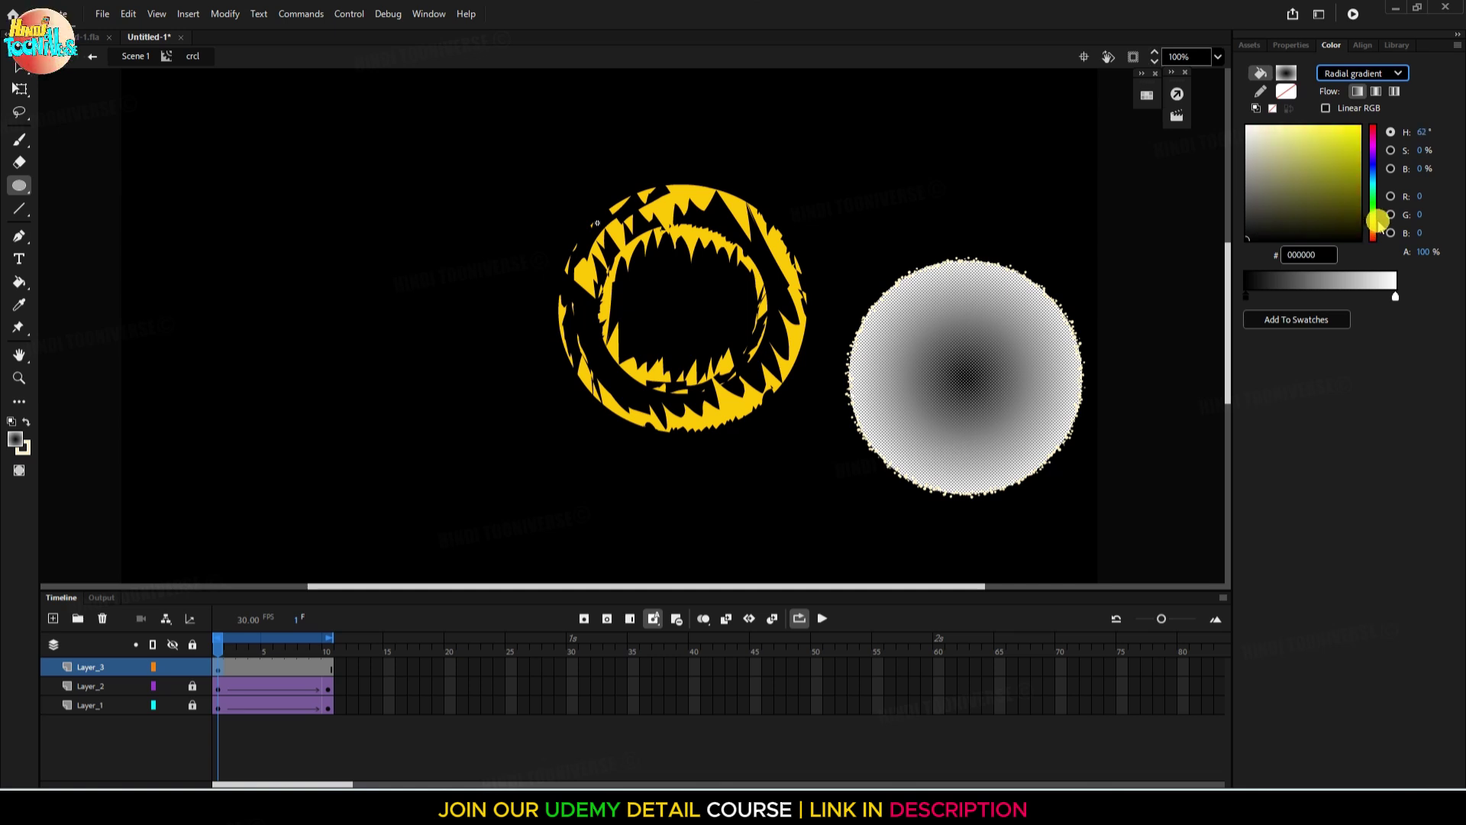
pyautogui.click(1380, 226)
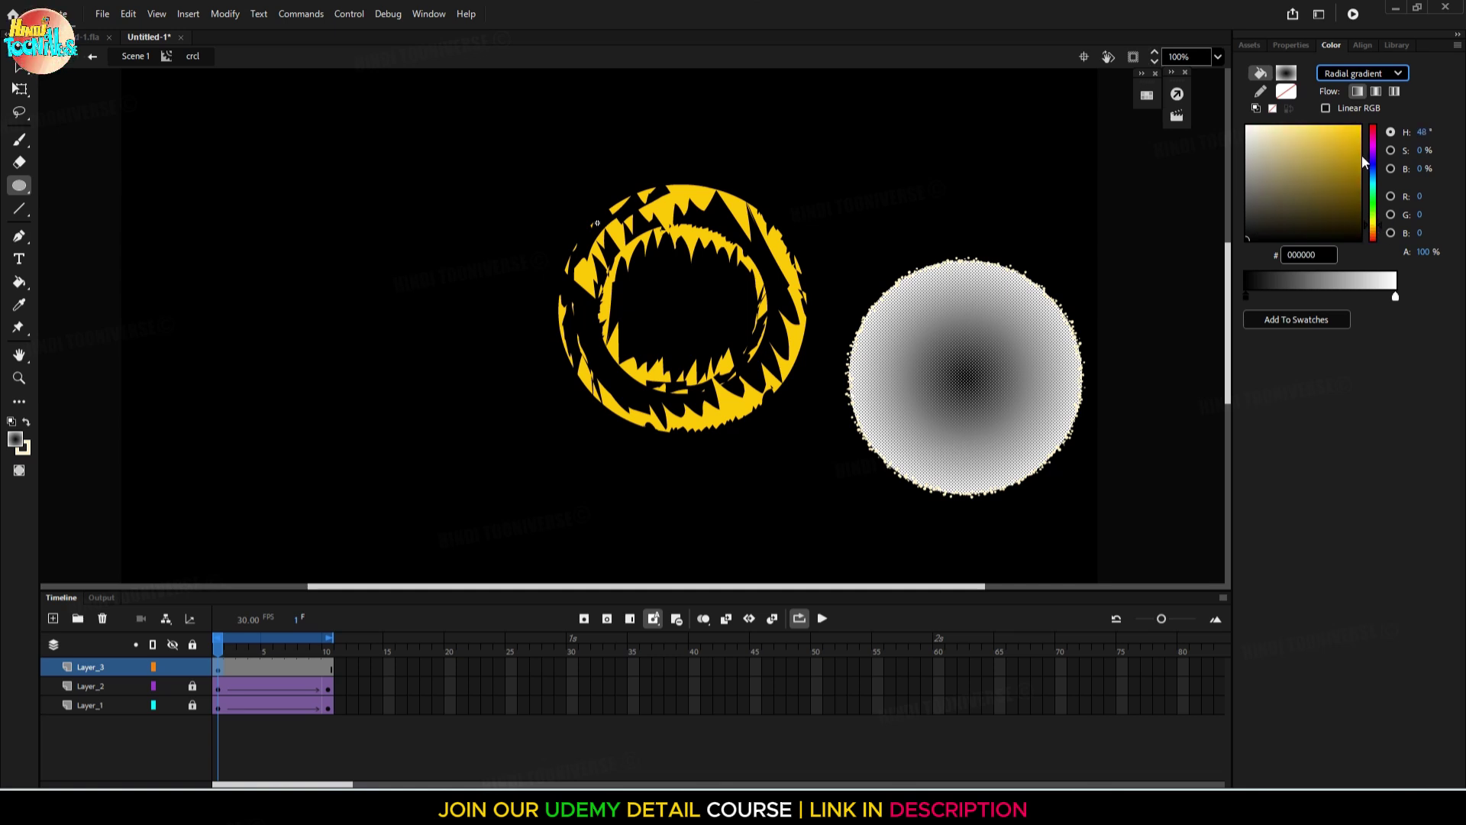
pyautogui.click(1339, 142)
pyautogui.click(1360, 126)
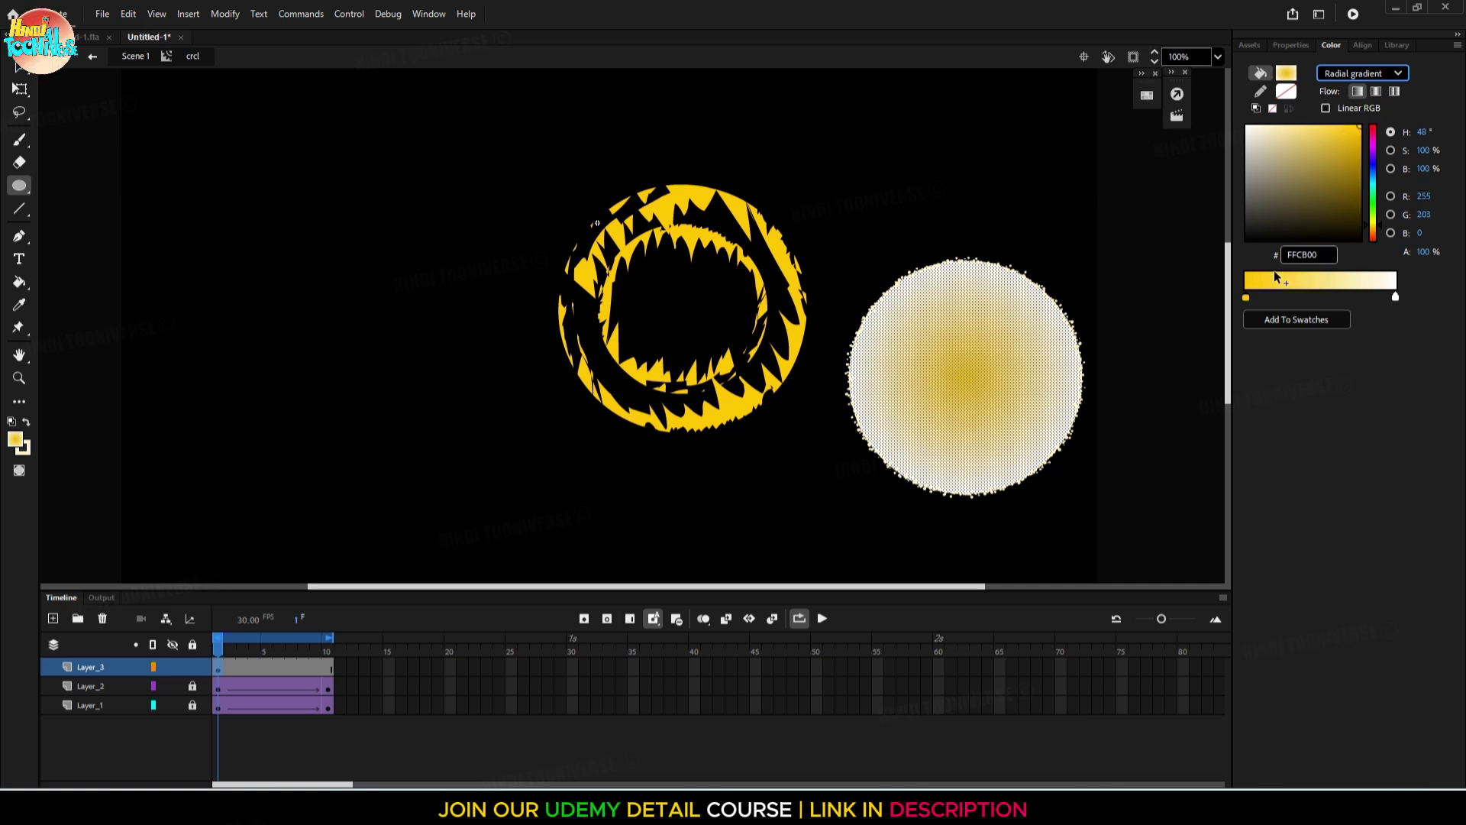
# Set the alpha of the gradient's outer white colour to 0% and deselect the circle
pyautogui.click(1396, 297)
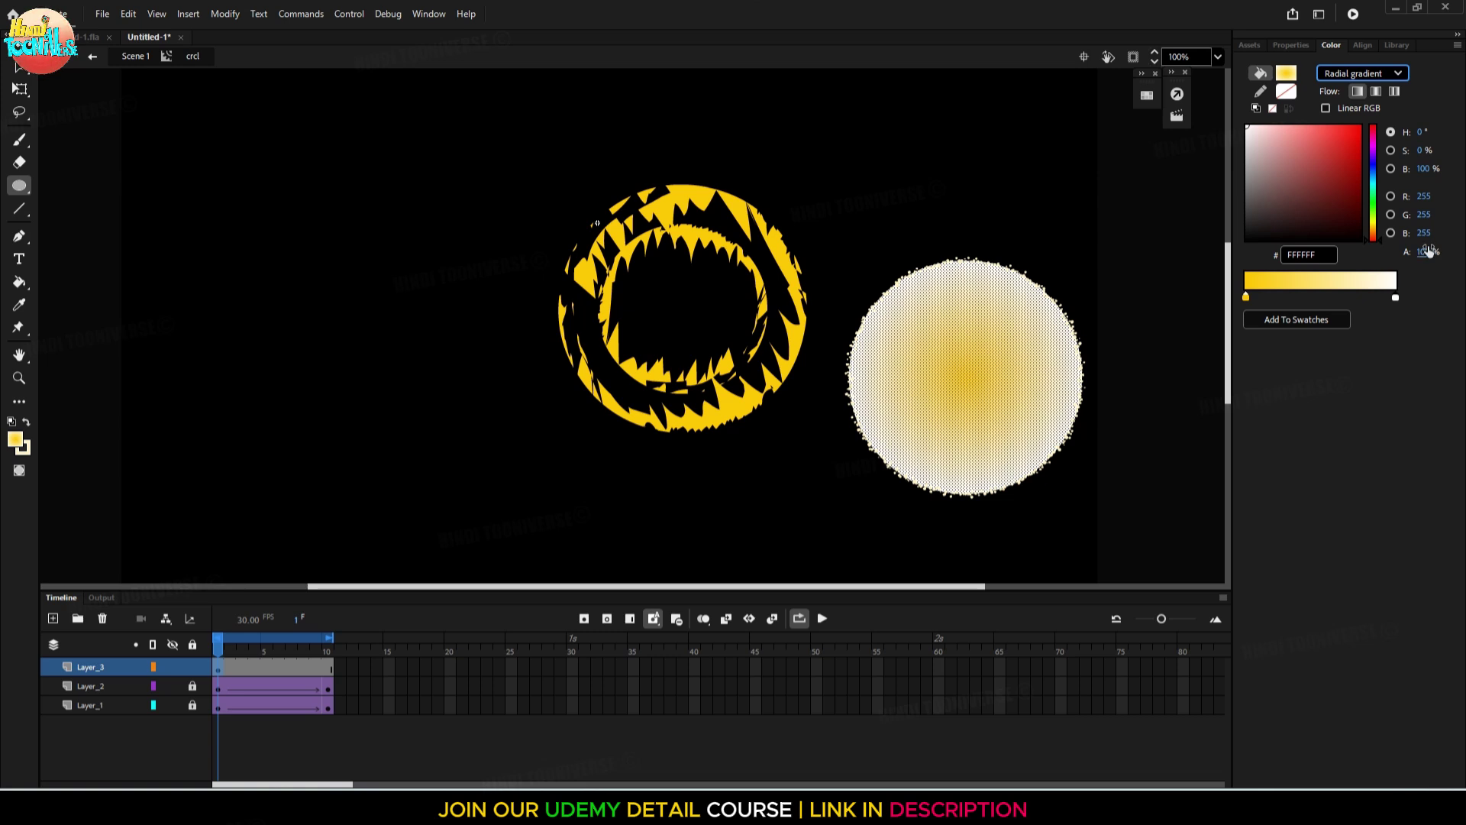
pyautogui.moveTo(1429, 251); pyautogui.dragTo(1237, 267)
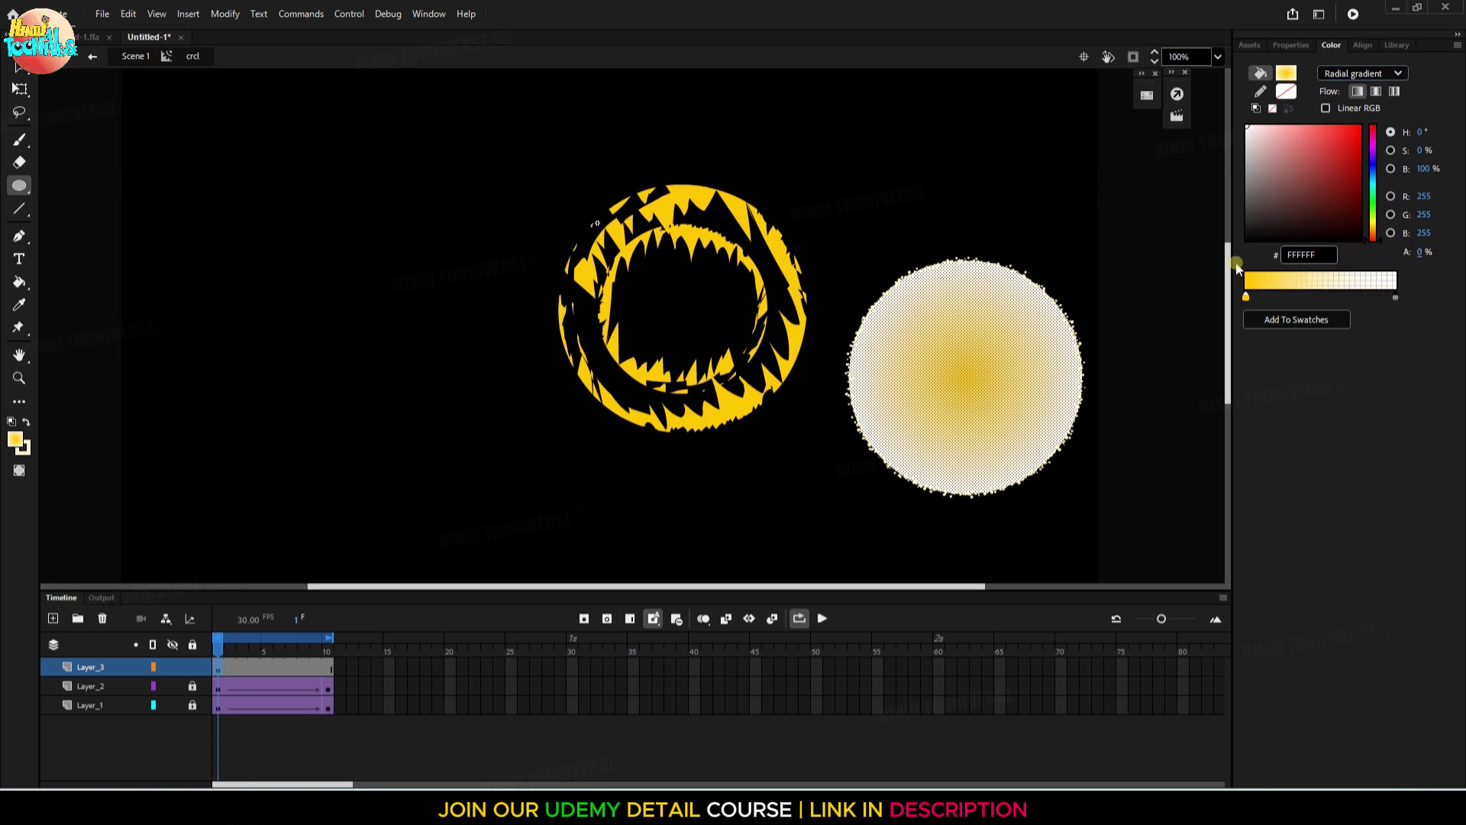
pyautogui.click(1096, 214)
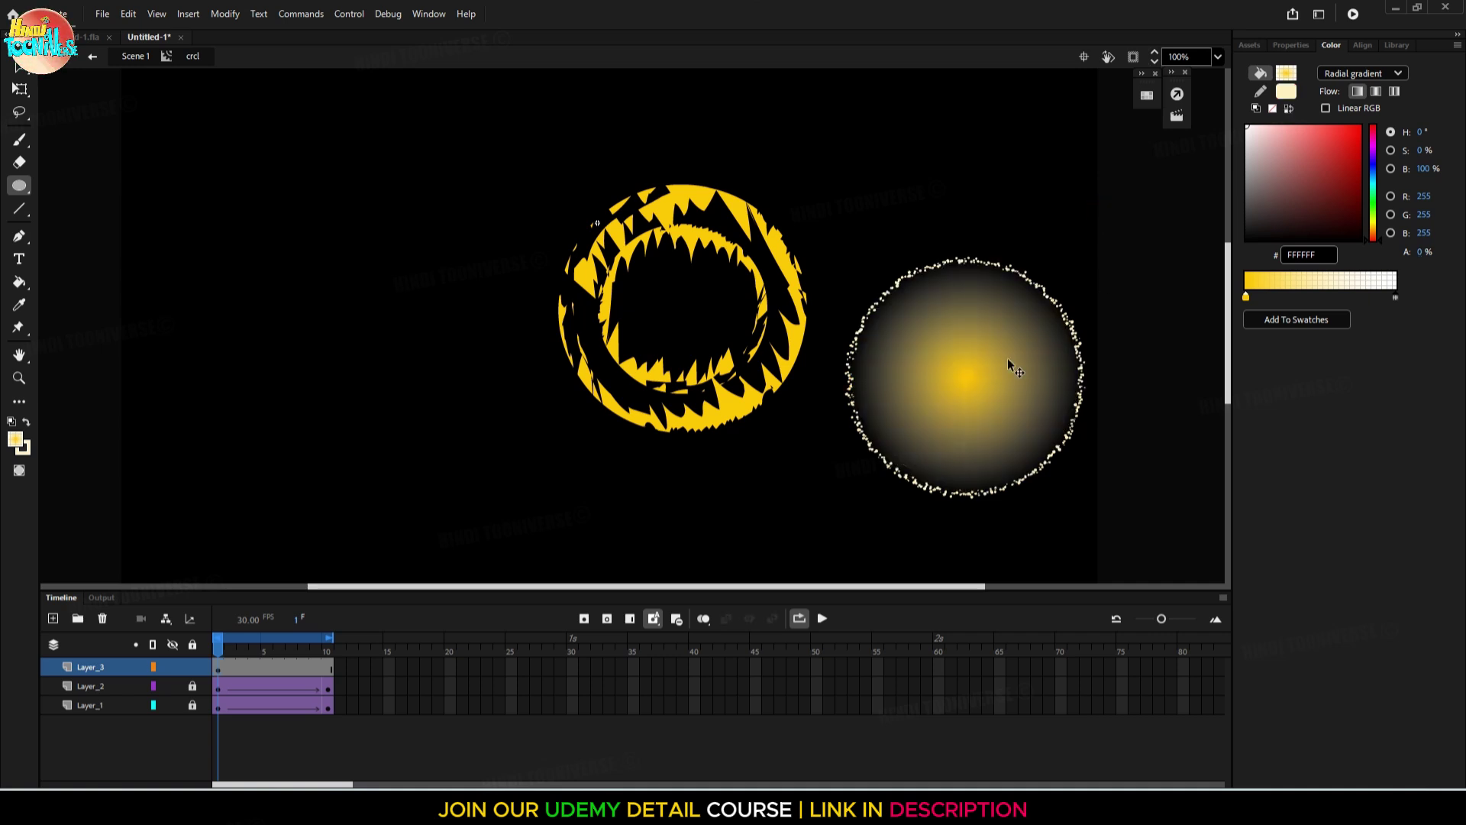
# Set the alpha of the yellow #FFCA00 centre colour in the circle's radial gradient to 57%
pyautogui.scroll(-4, 910, 396)
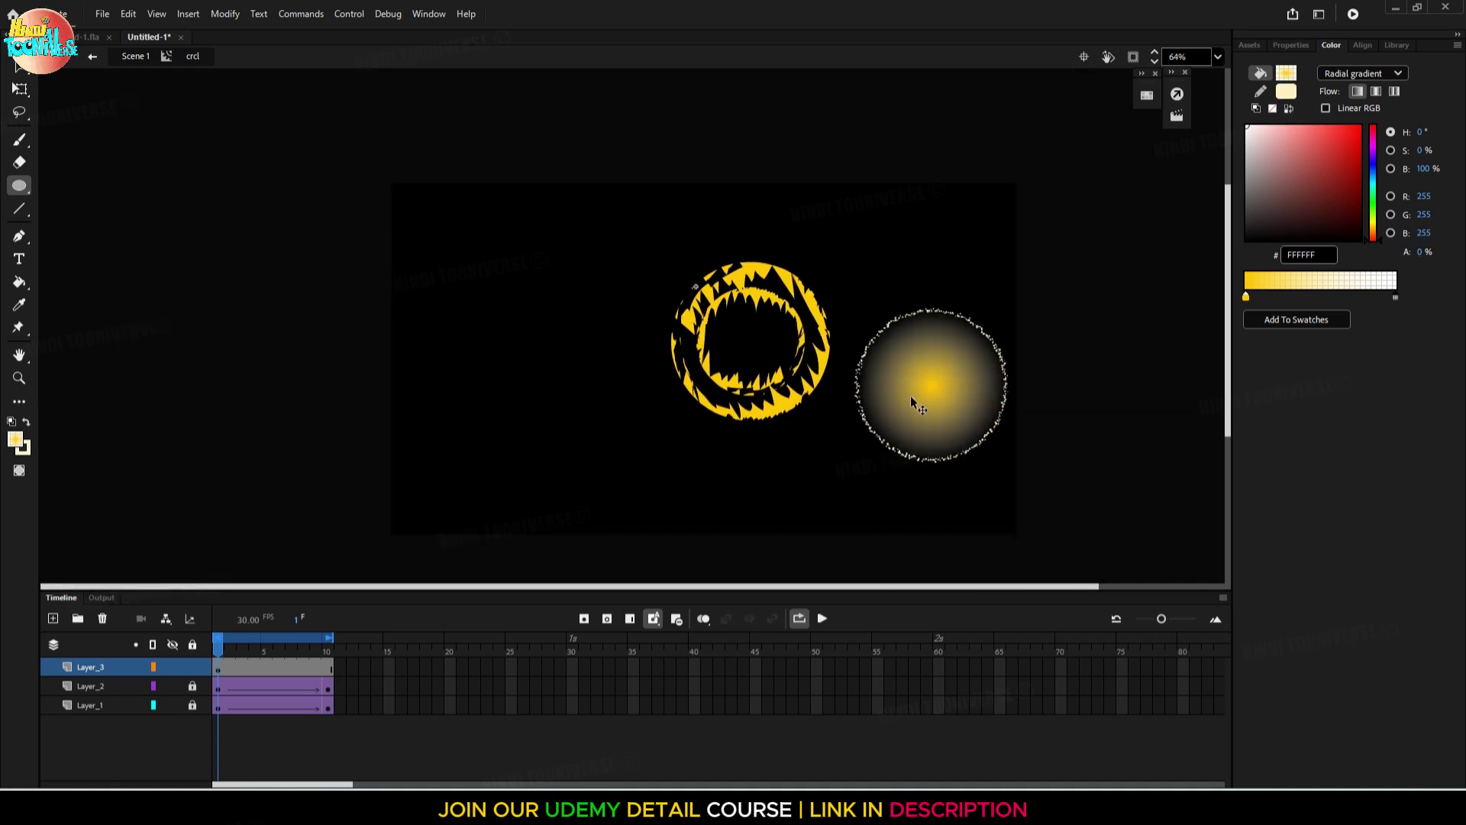
pyautogui.click(941, 389)
pyautogui.press('ctrl')
pyautogui.press('ctrl')
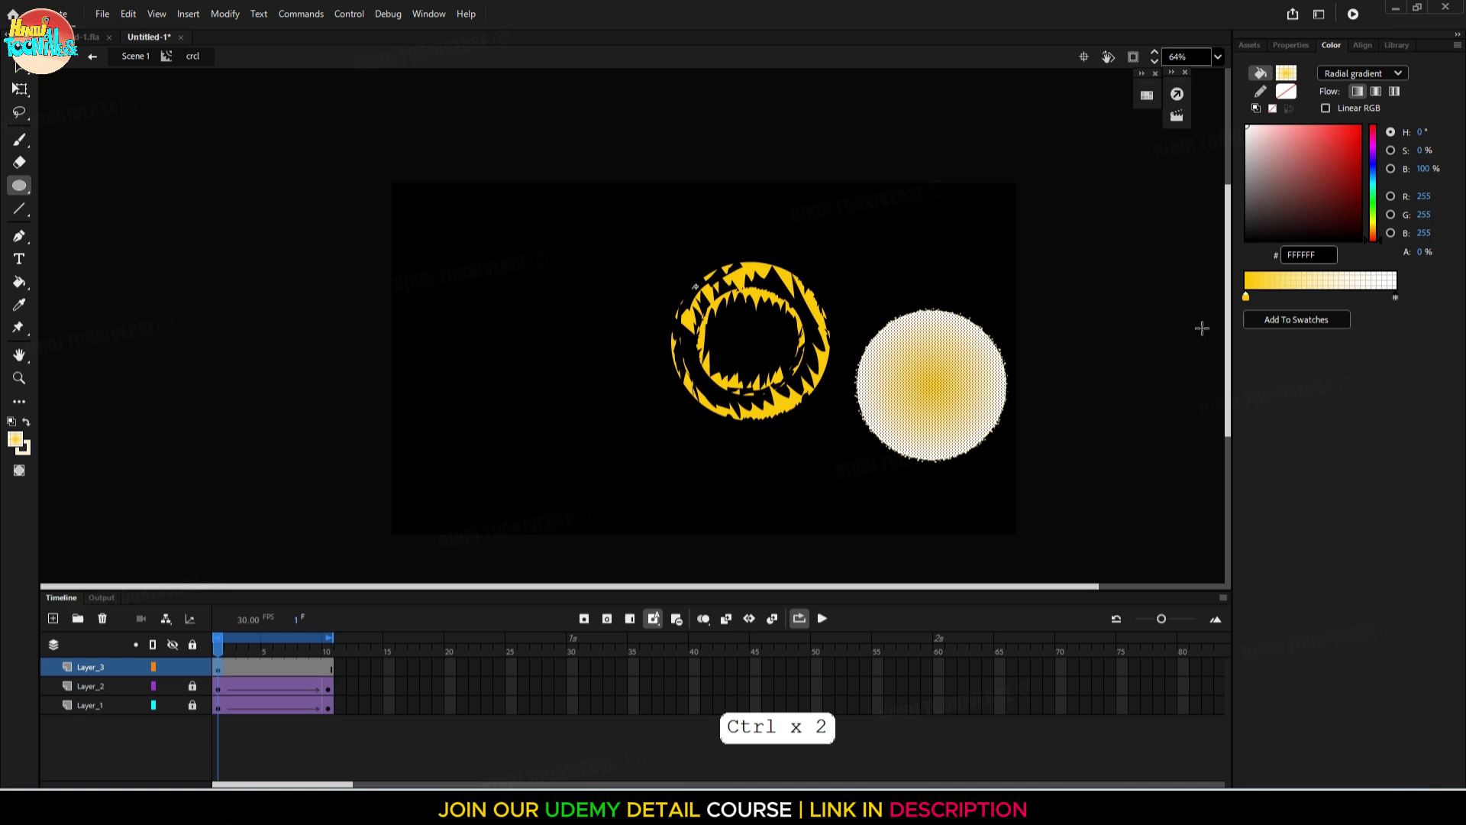
pyautogui.click(1247, 298)
pyautogui.moveTo(1422, 254); pyautogui.dragTo(1403, 269)
pyautogui.keyDown('ctrl'); pyautogui.click(1165, 221); pyautogui.keyUp('ctrl')
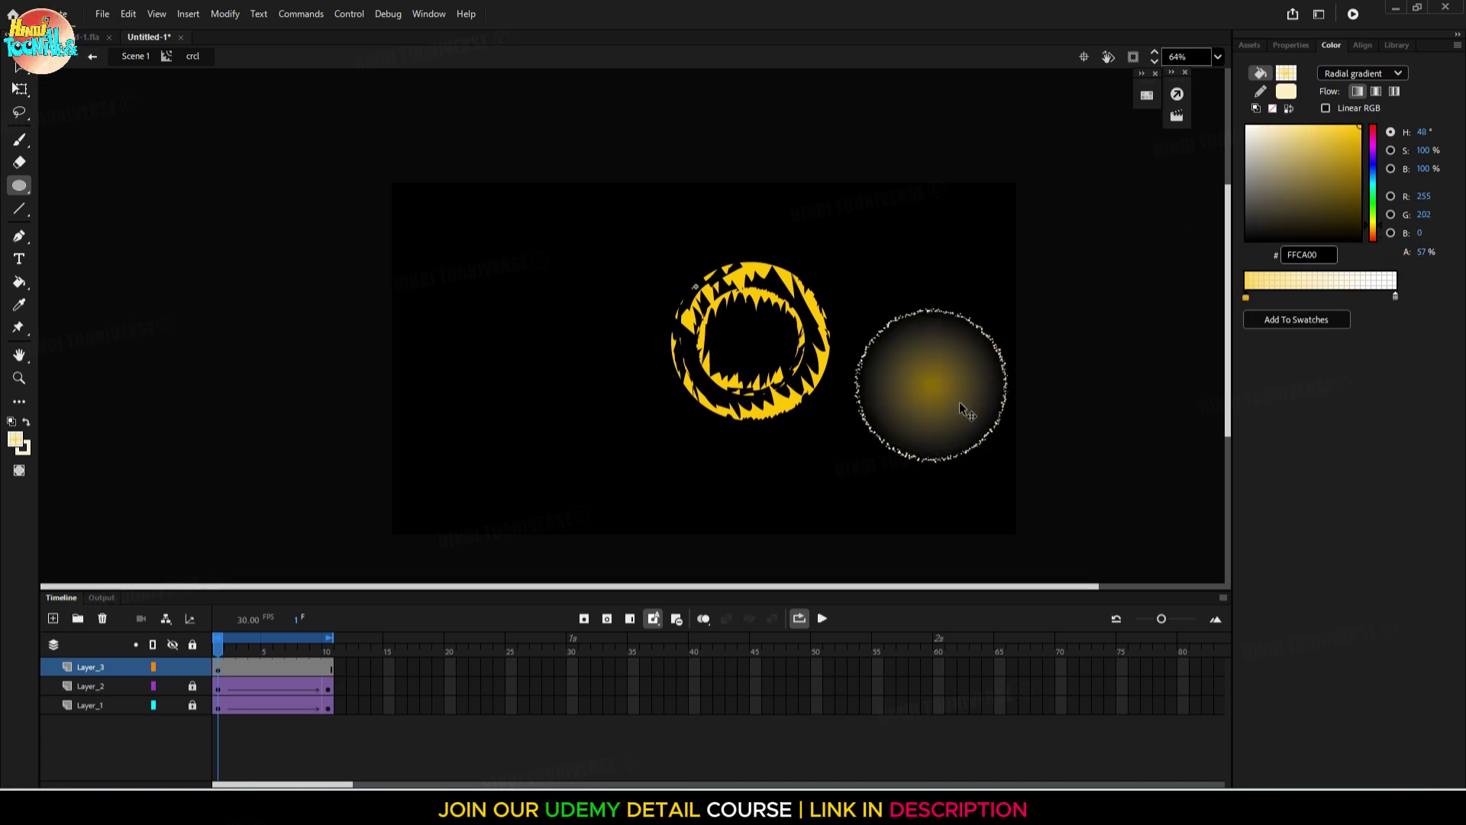
pyautogui.keyDown('ctrl'); pyautogui.scroll(3, 960, 402); pyautogui.keyUp('ctrl')
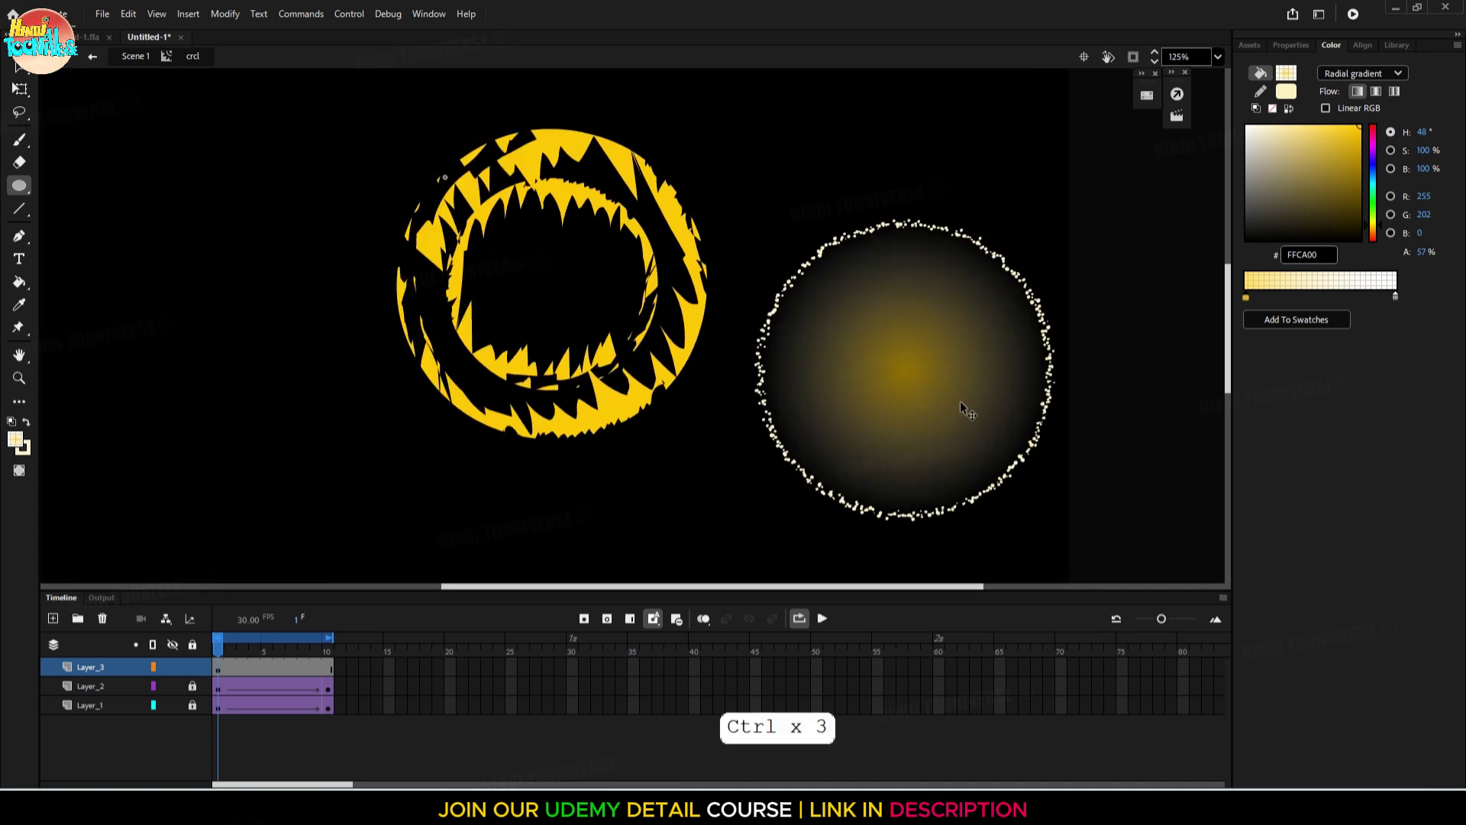
# Centre the gradient circle over the jagged rings and enlarge it until its speckled outline surrounds them
pyautogui.scroll(-2, 959, 401)
pyautogui.keyDown('ctrl'); pyautogui.click(903, 384); pyautogui.keyUp('ctrl')
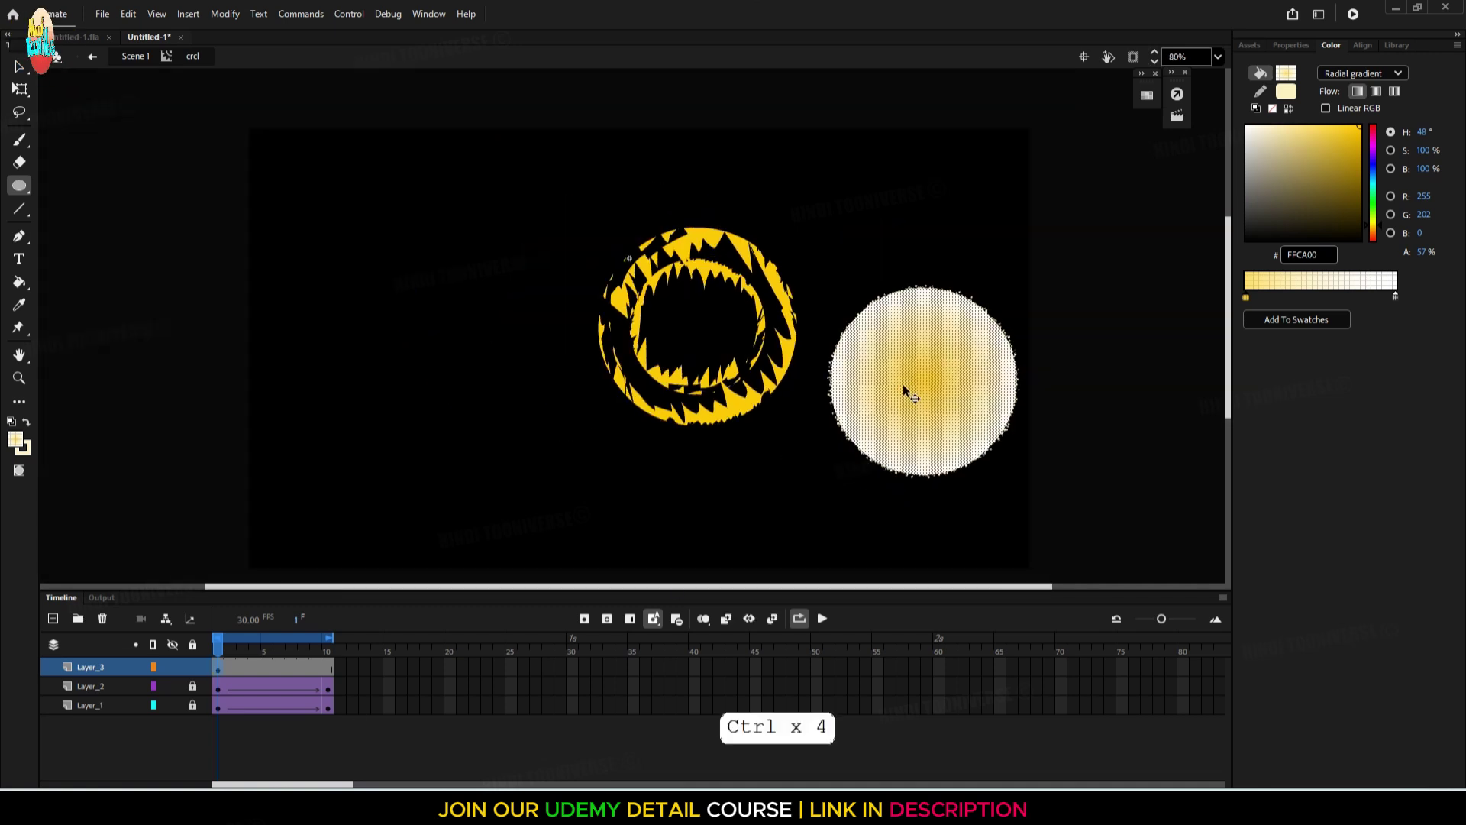
pyautogui.press('ctrl')
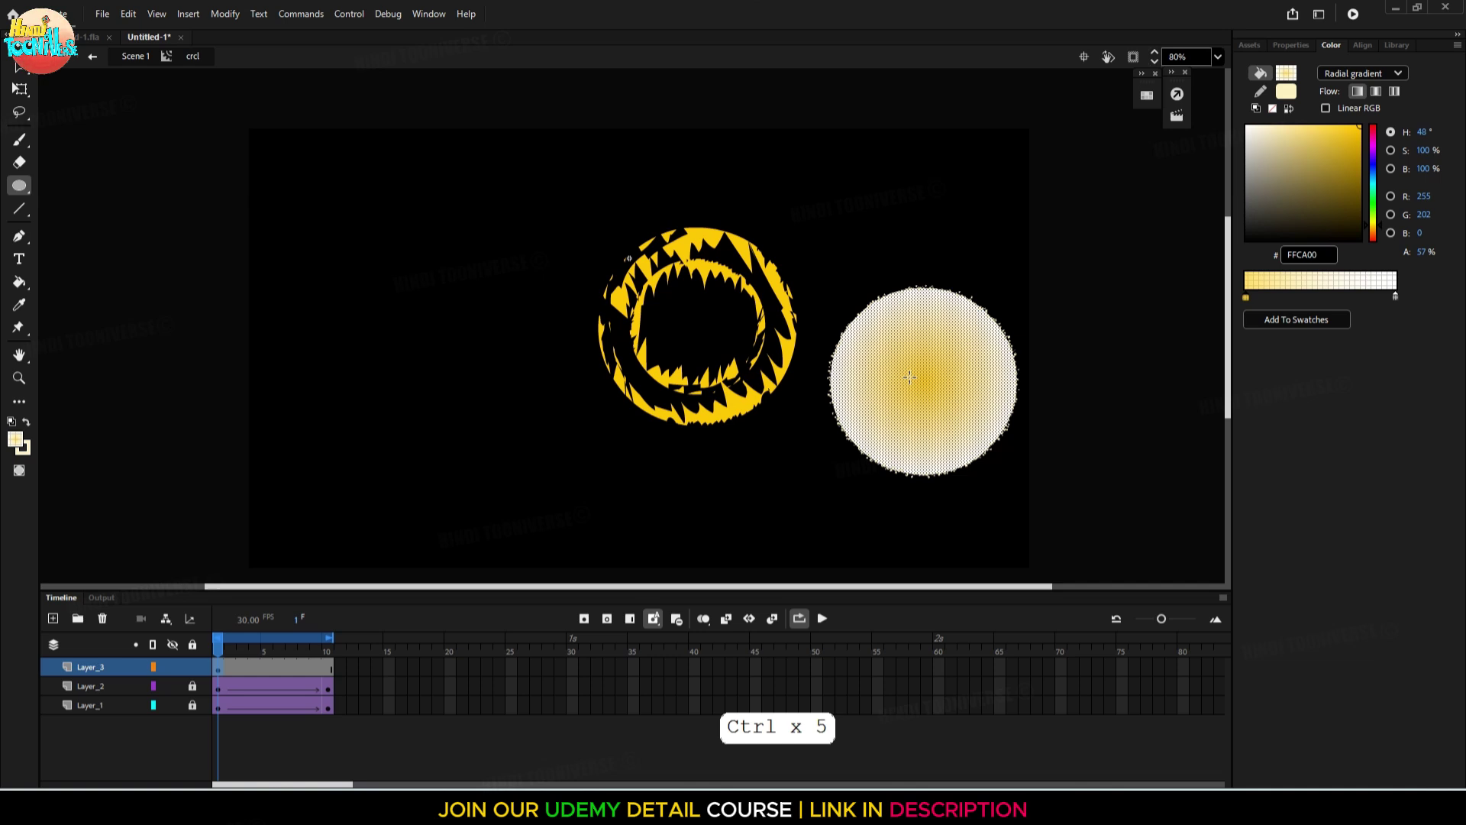
pyautogui.press('q')
pyautogui.moveTo(937, 345); pyautogui.dragTo(726, 298)
pyautogui.moveTo(793, 231)
pyautogui.mouseDown()
pyautogui.moveTo(821, 213)
pyautogui.moveTo(806, 238)
pyautogui.mouseUp()
pyautogui.press('shift')
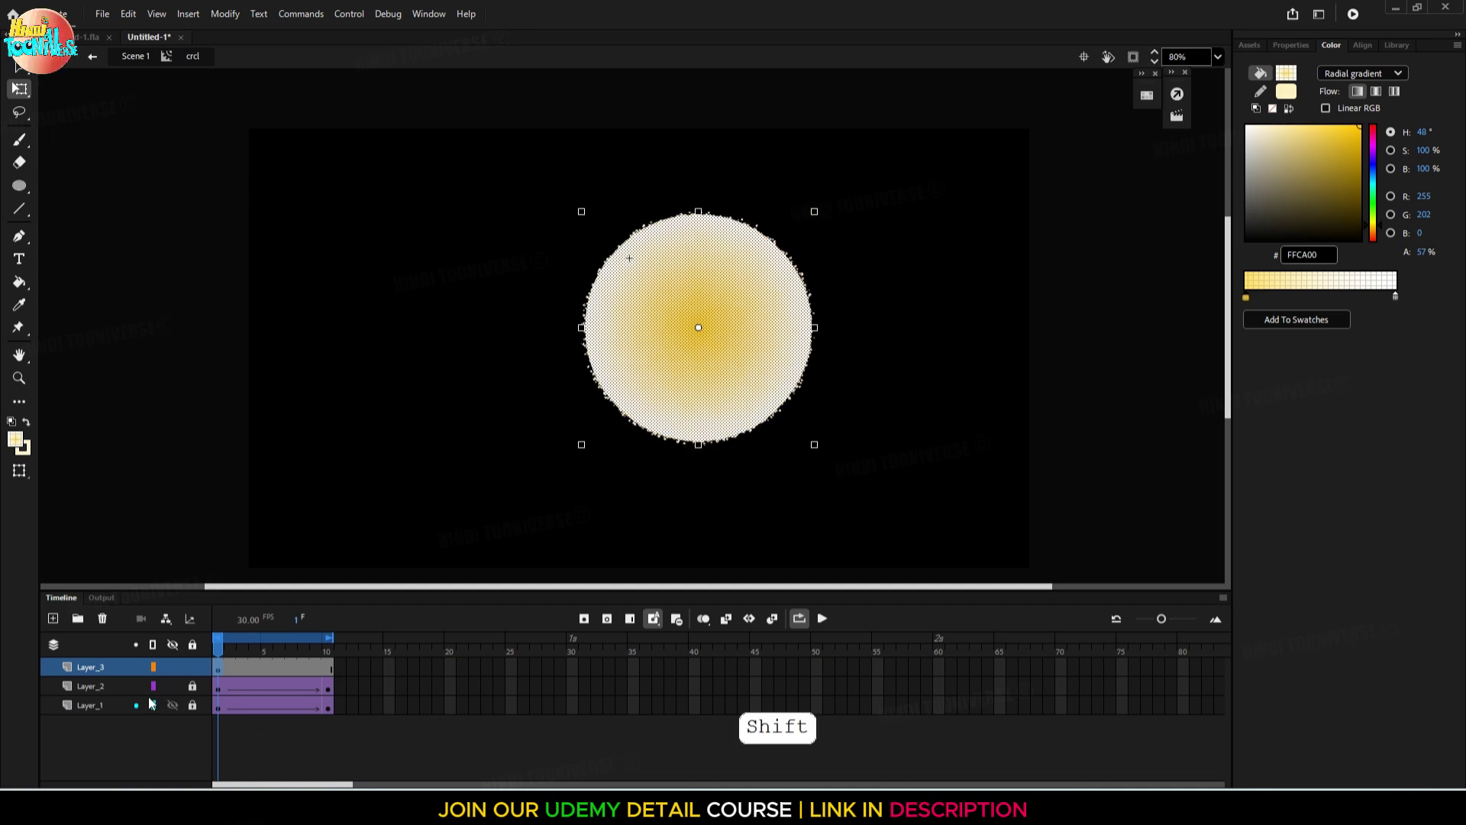
# Place Layer_3 beneath the two ring layers and give it a classic tween ending in a keyframe at frame 10
pyautogui.moveTo(98, 667); pyautogui.dragTo(98, 710)
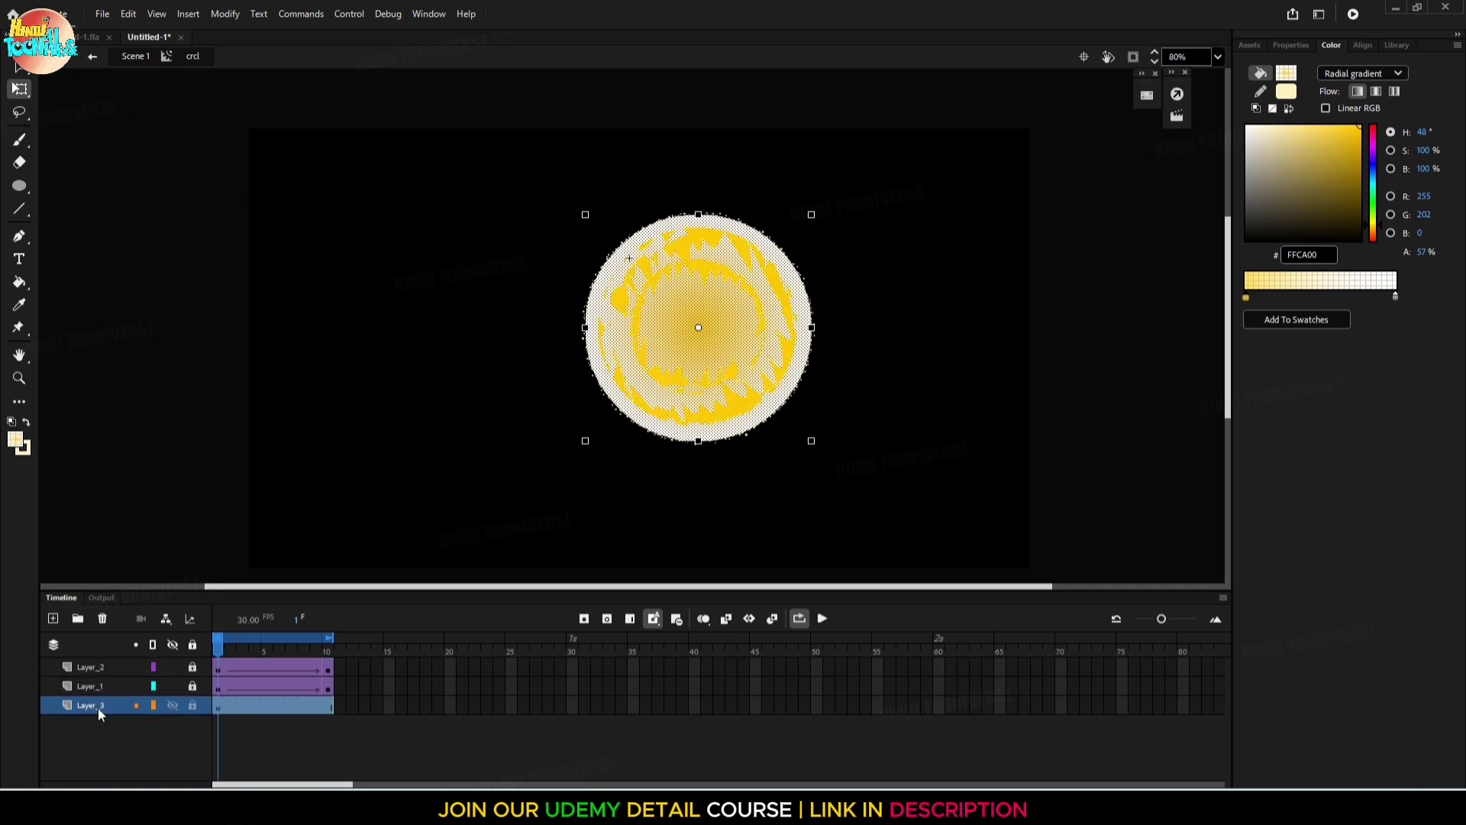
pyautogui.click(432, 327)
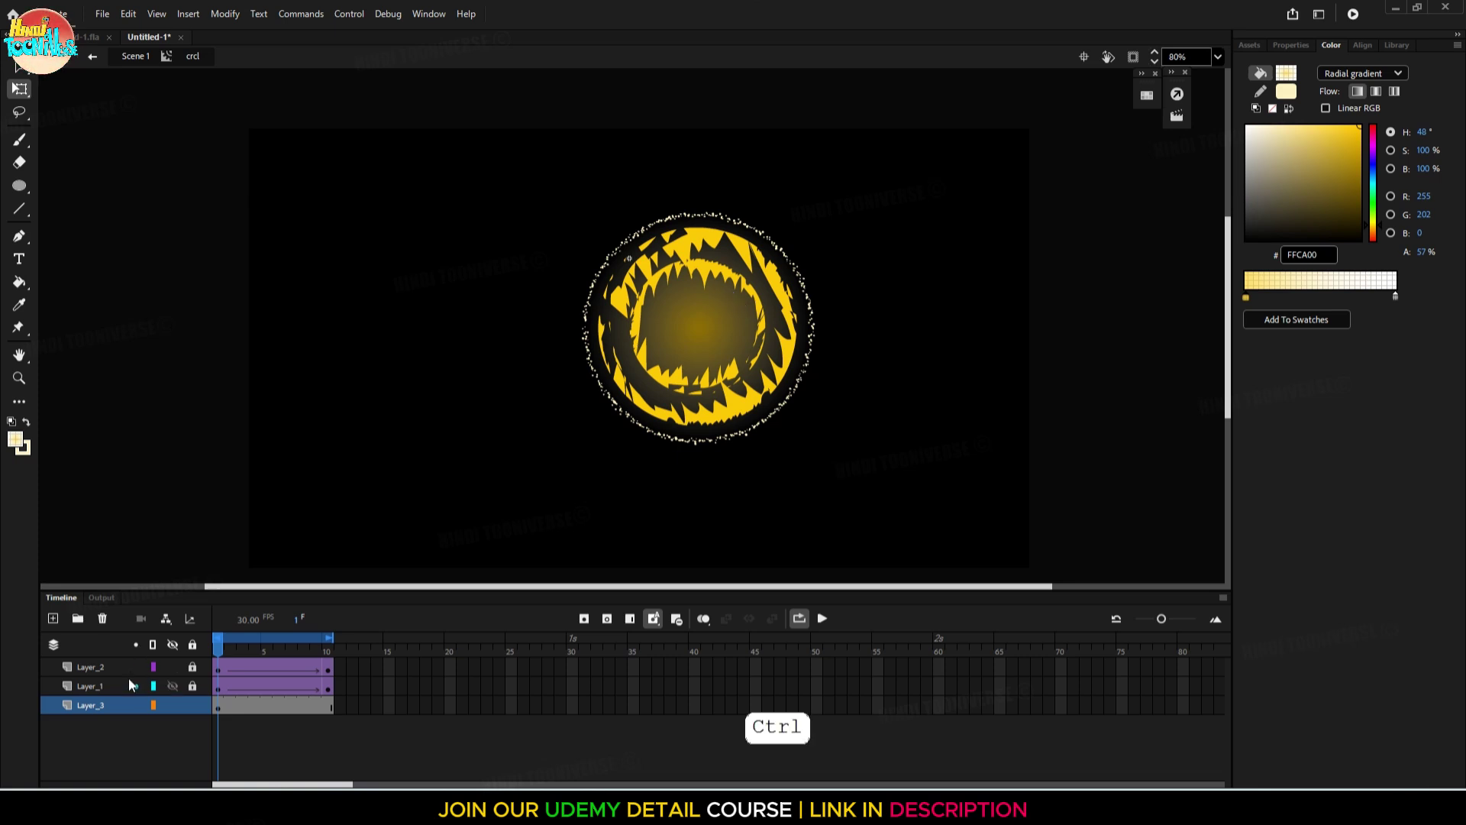
pyautogui.keyDown('ctrl'); pyautogui.click(96, 708); pyautogui.keyUp('ctrl')
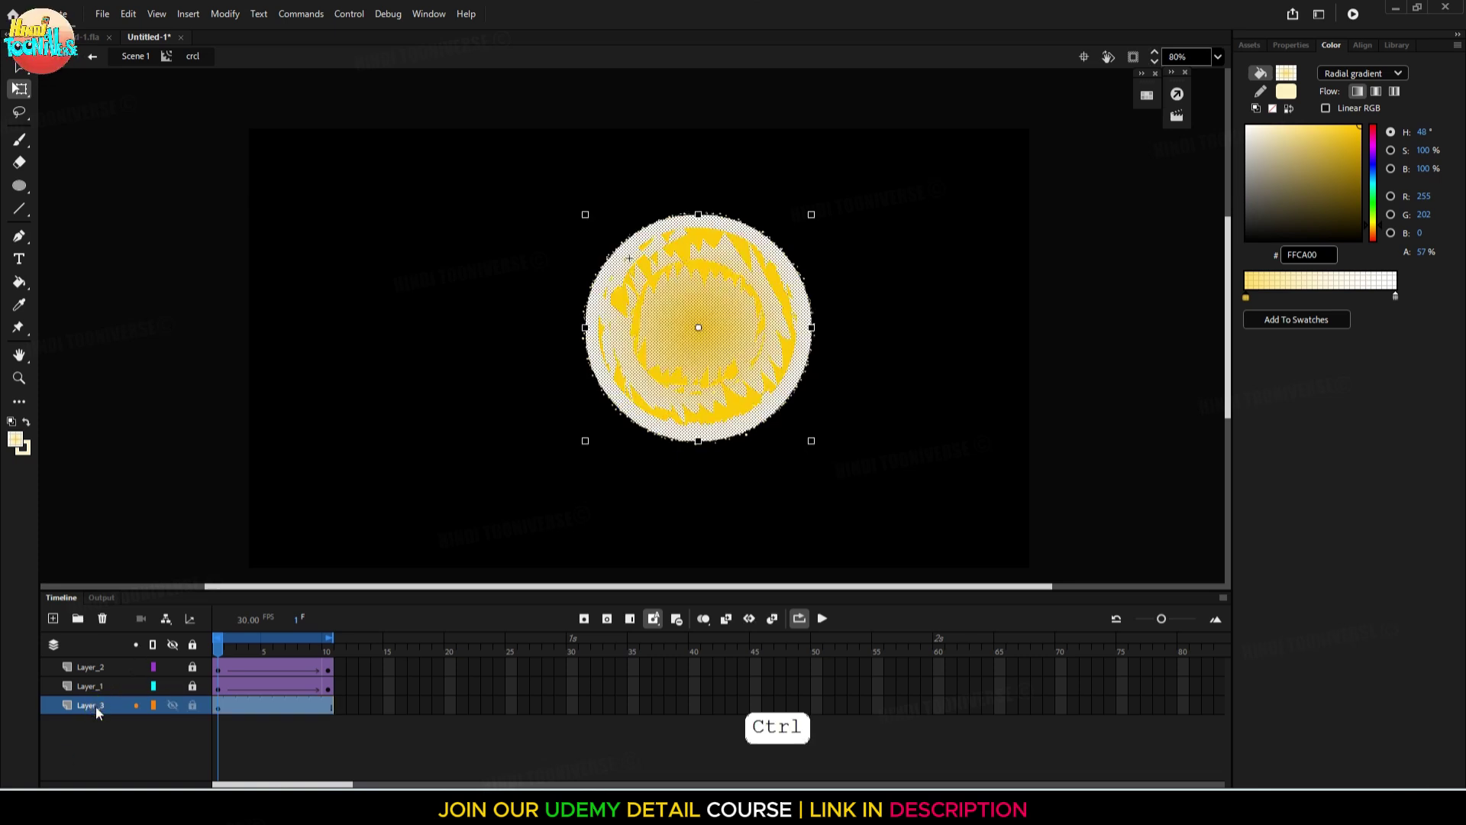
pyautogui.rightClick(217, 712)
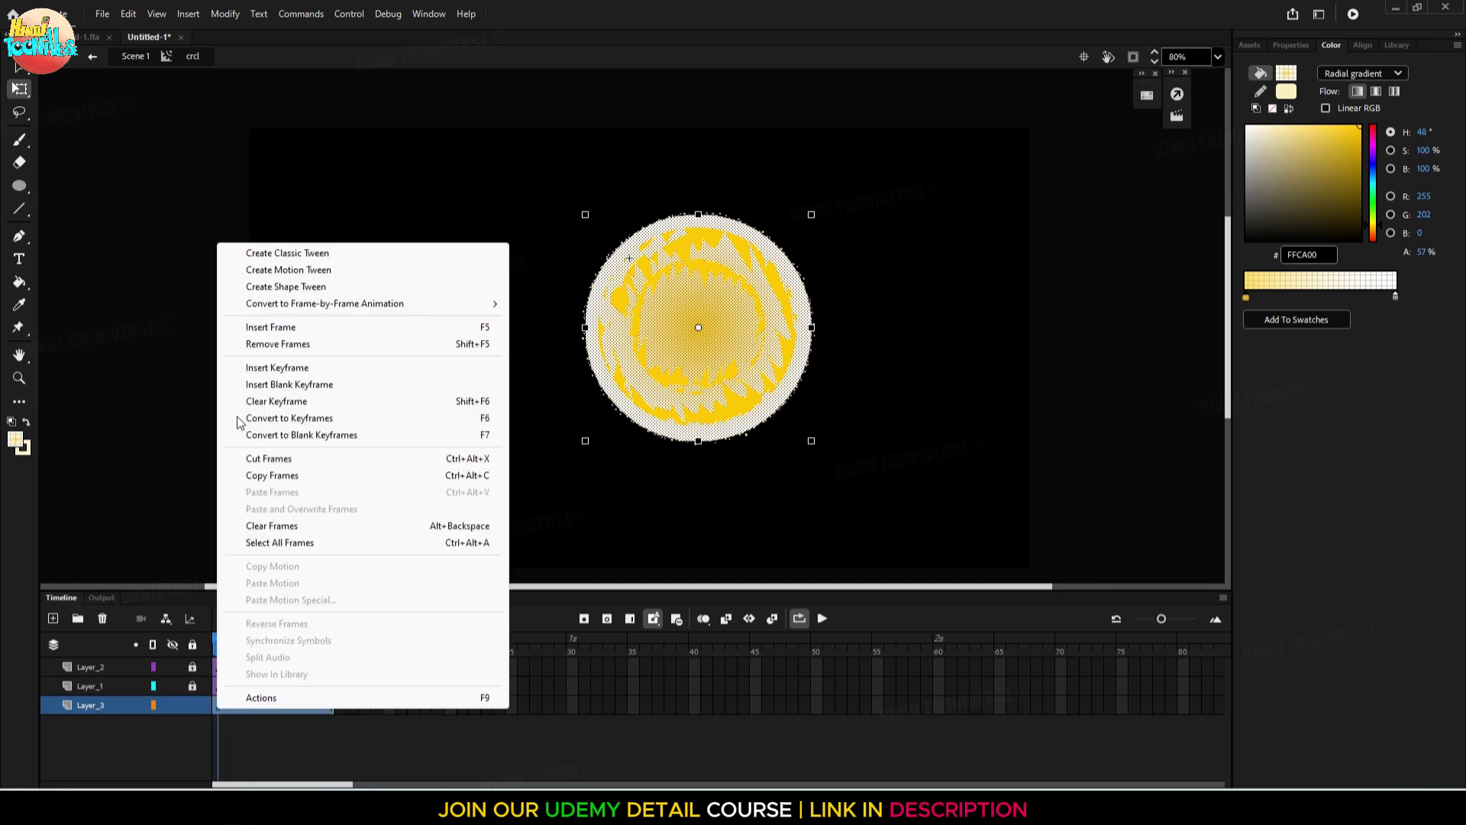
pyautogui.click(268, 254)
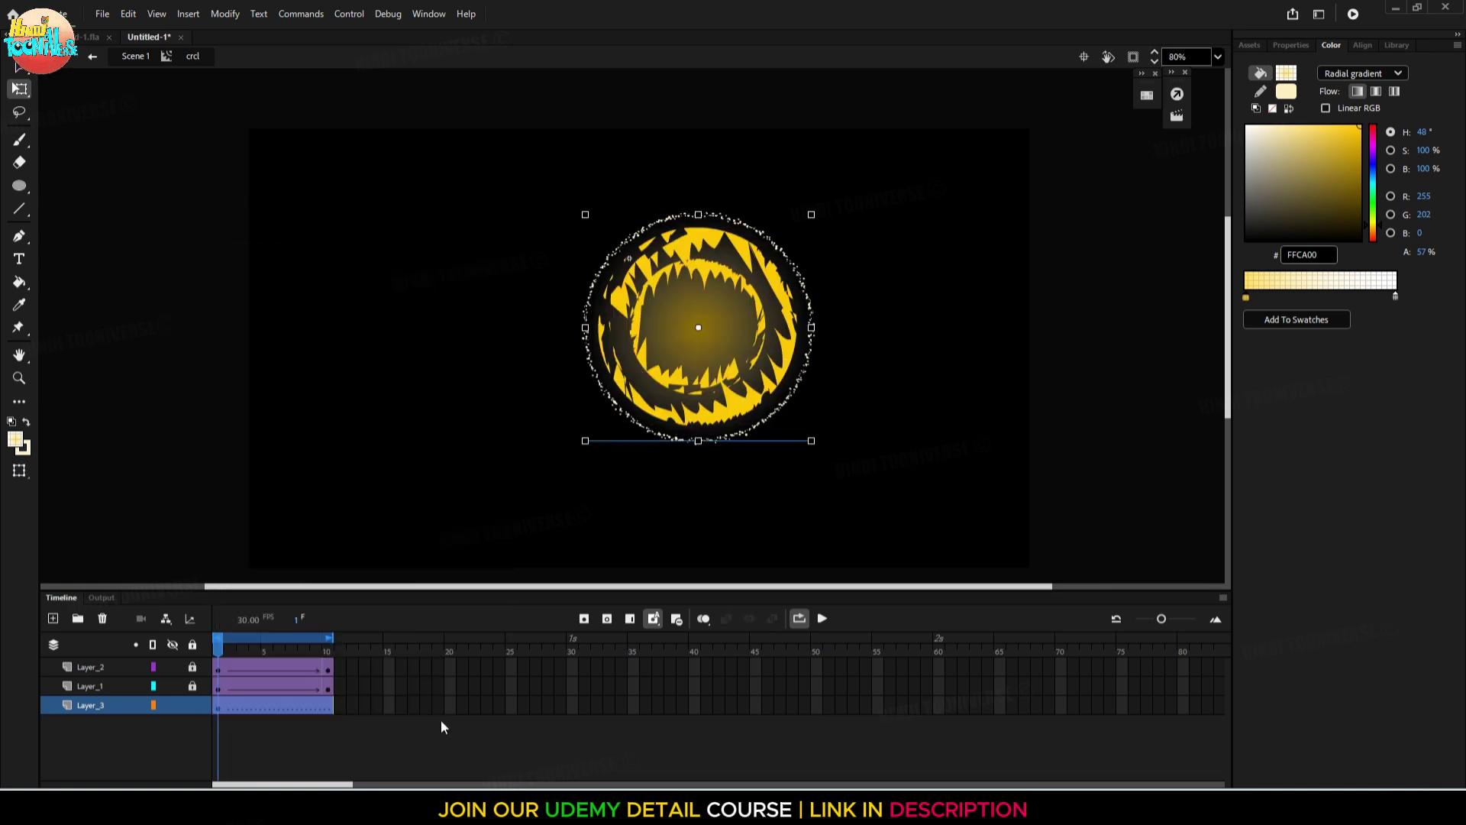
pyautogui.click(327, 705)
pyautogui.click(583, 620)
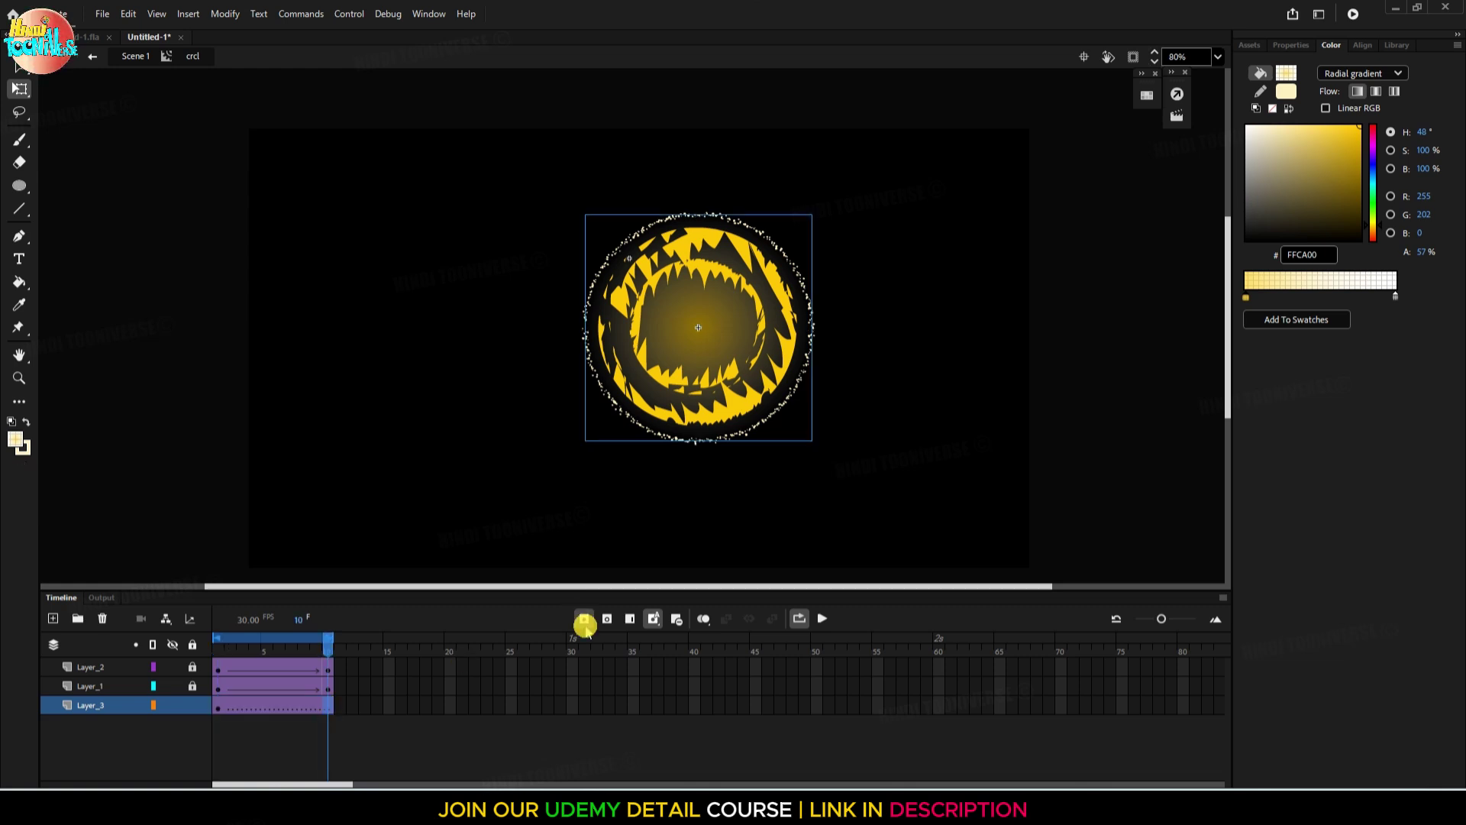
# Set Layer_3's classic tween to rotate clockwise once
pyautogui.click(217, 707)
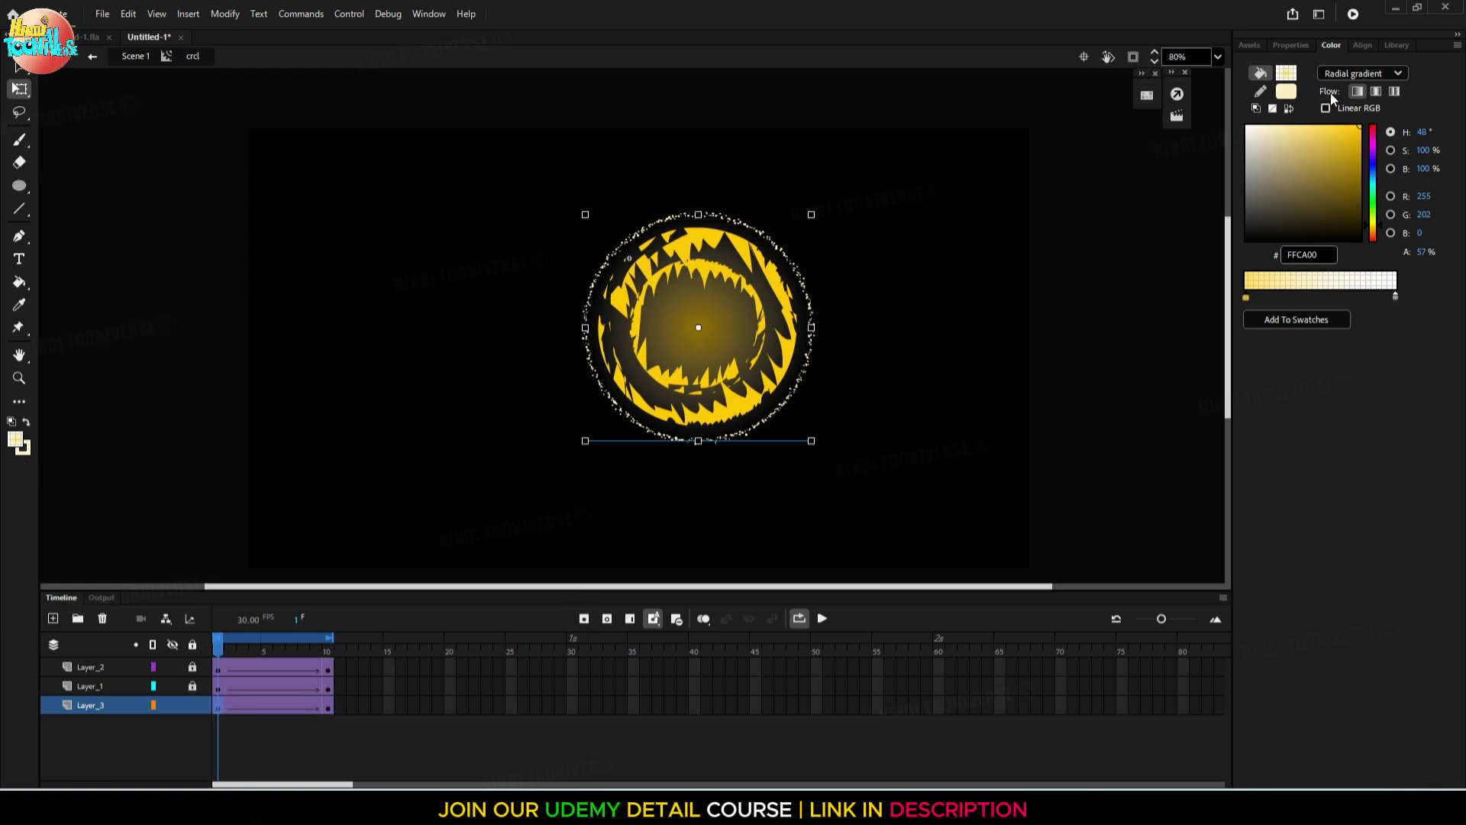
pyautogui.click(1292, 45)
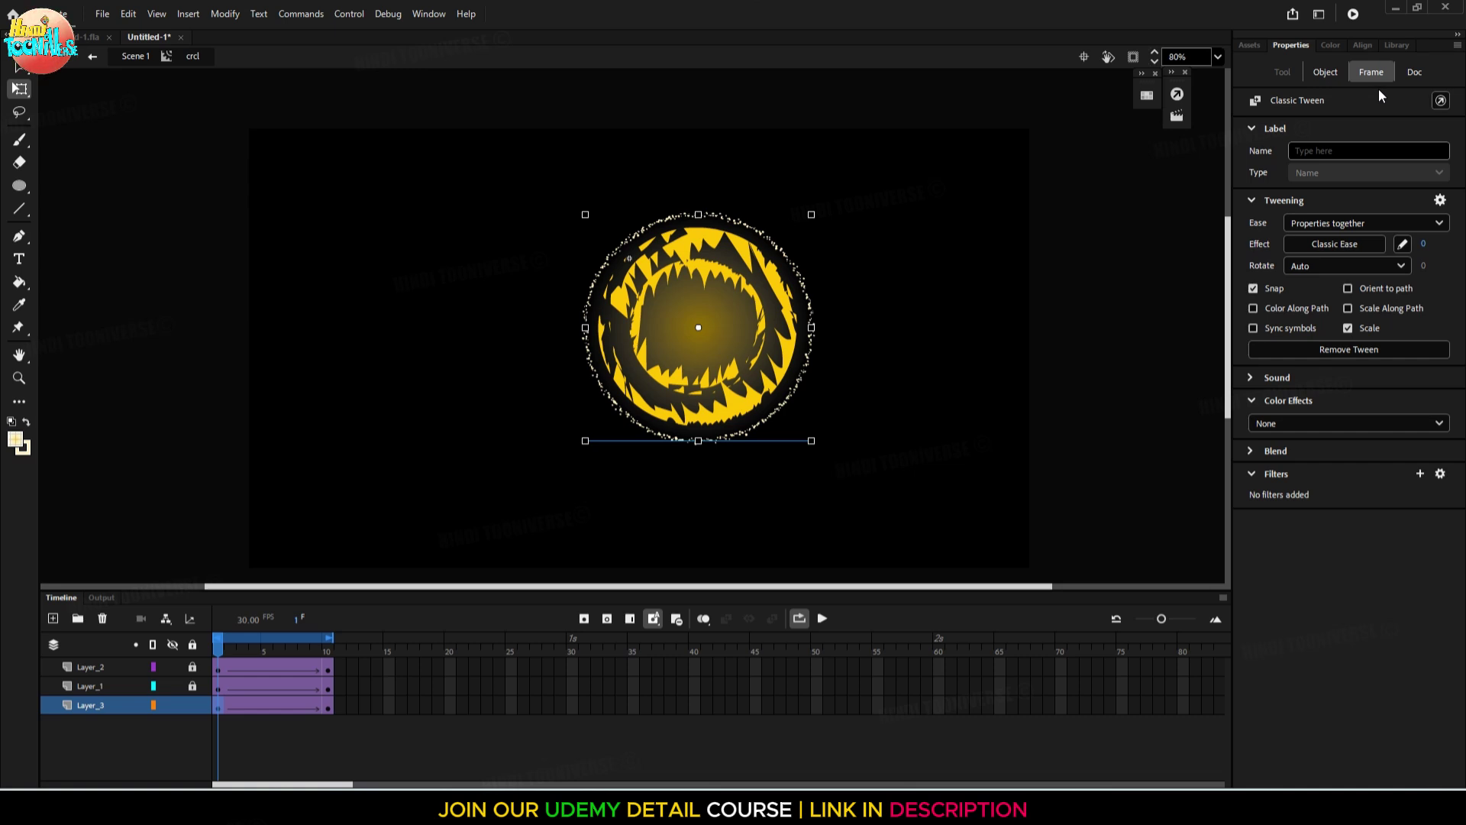
pyautogui.click(1310, 265)
pyautogui.click(1320, 324)
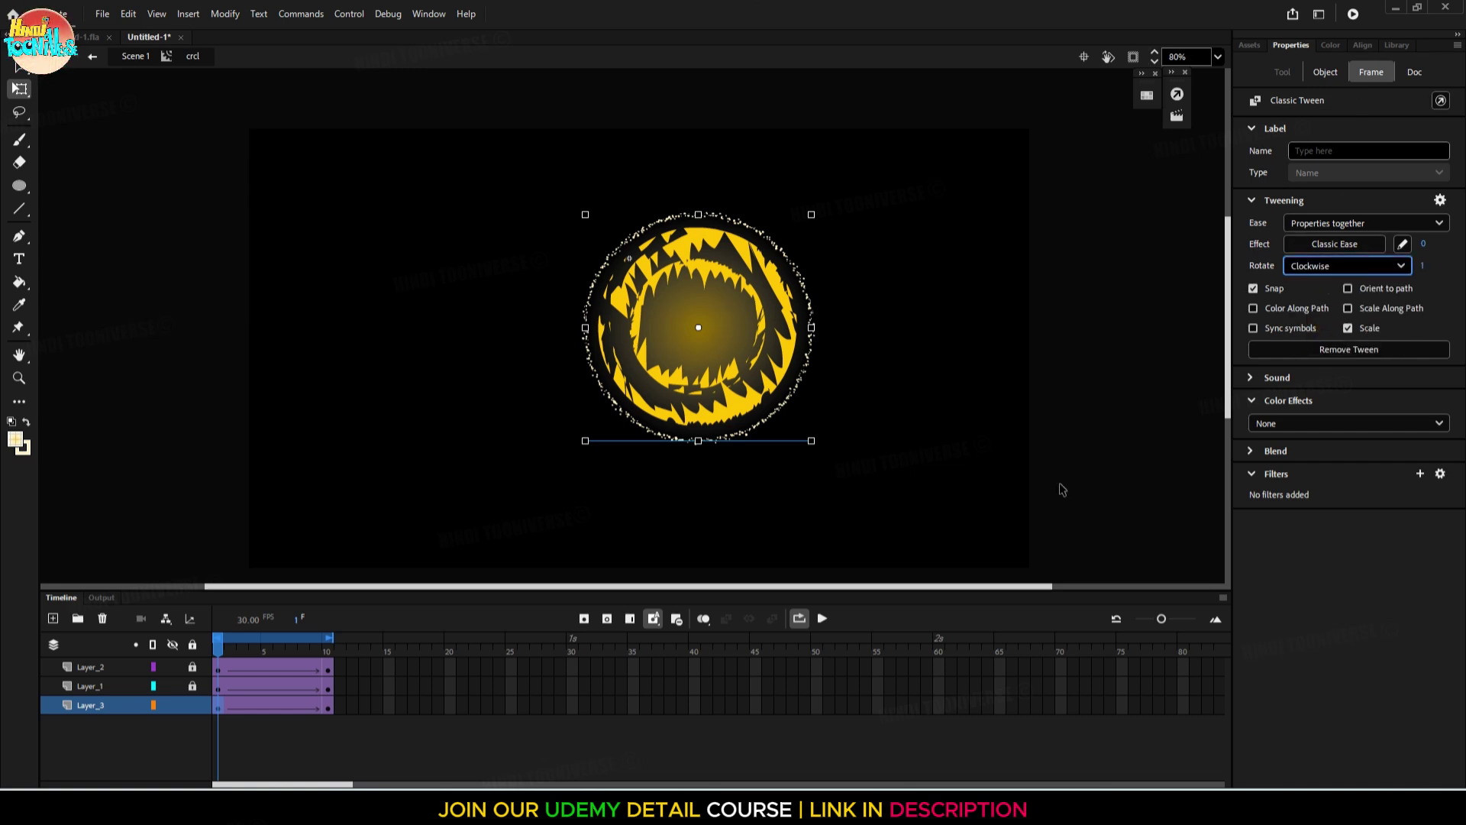
# Play the looping timeline to check the rotation of the rings and the speckled outline, and pause it
pyautogui.click(821, 625)
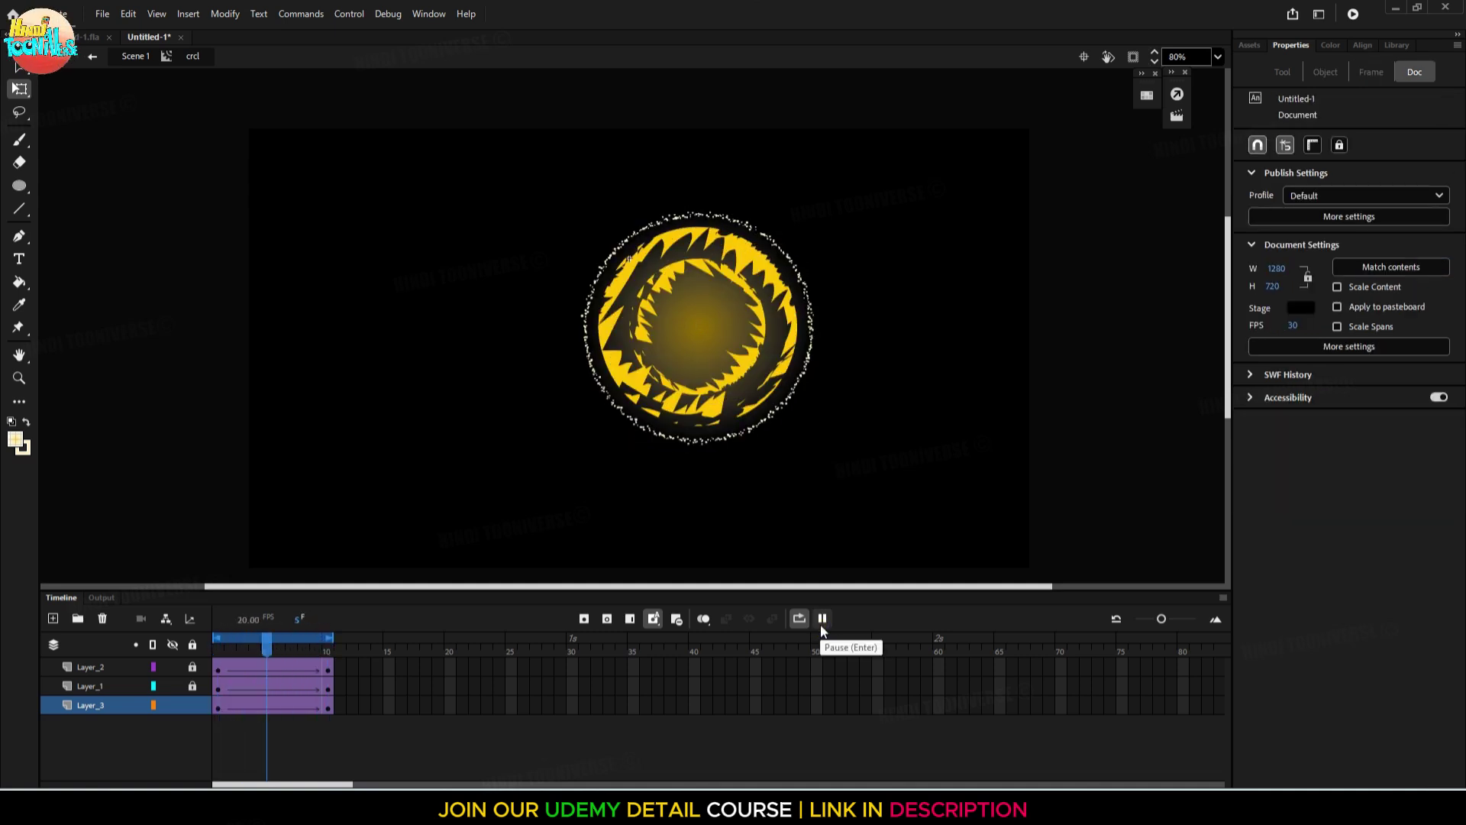
pyautogui.click(822, 618)
pyautogui.scroll(4, 721, 360)
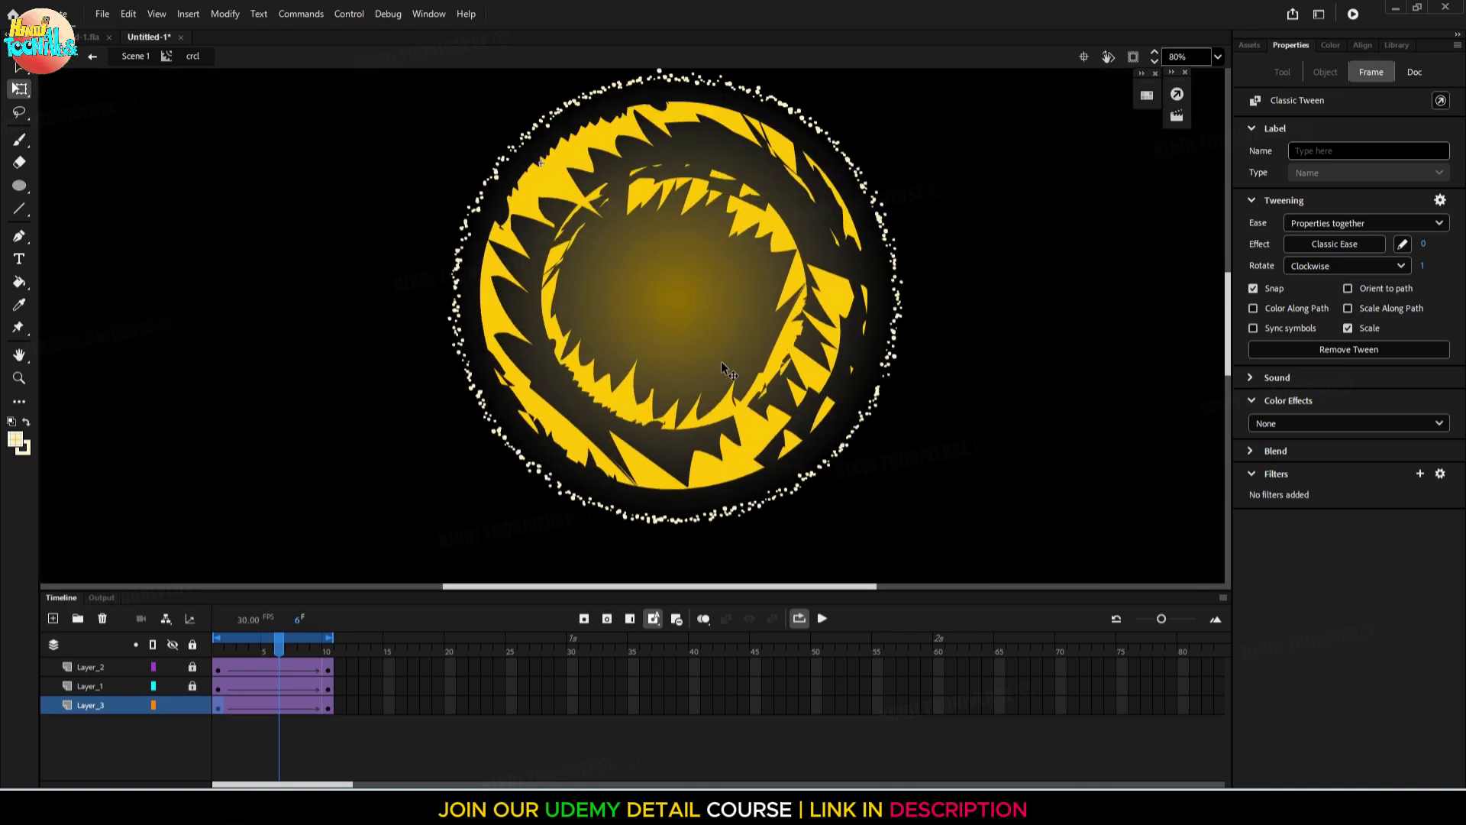
pyautogui.scroll(-2, 726, 360)
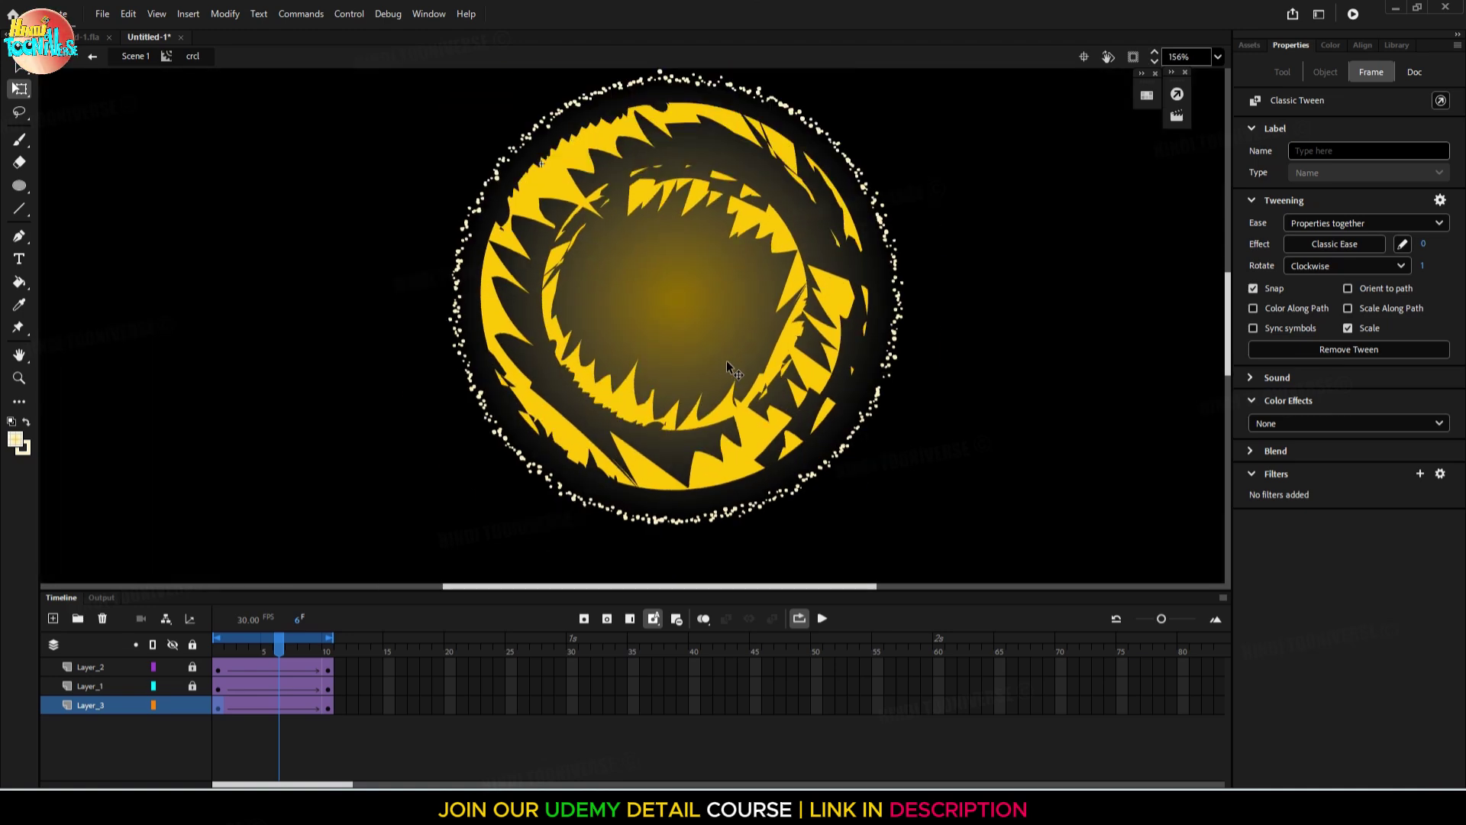
pyautogui.click(820, 621)
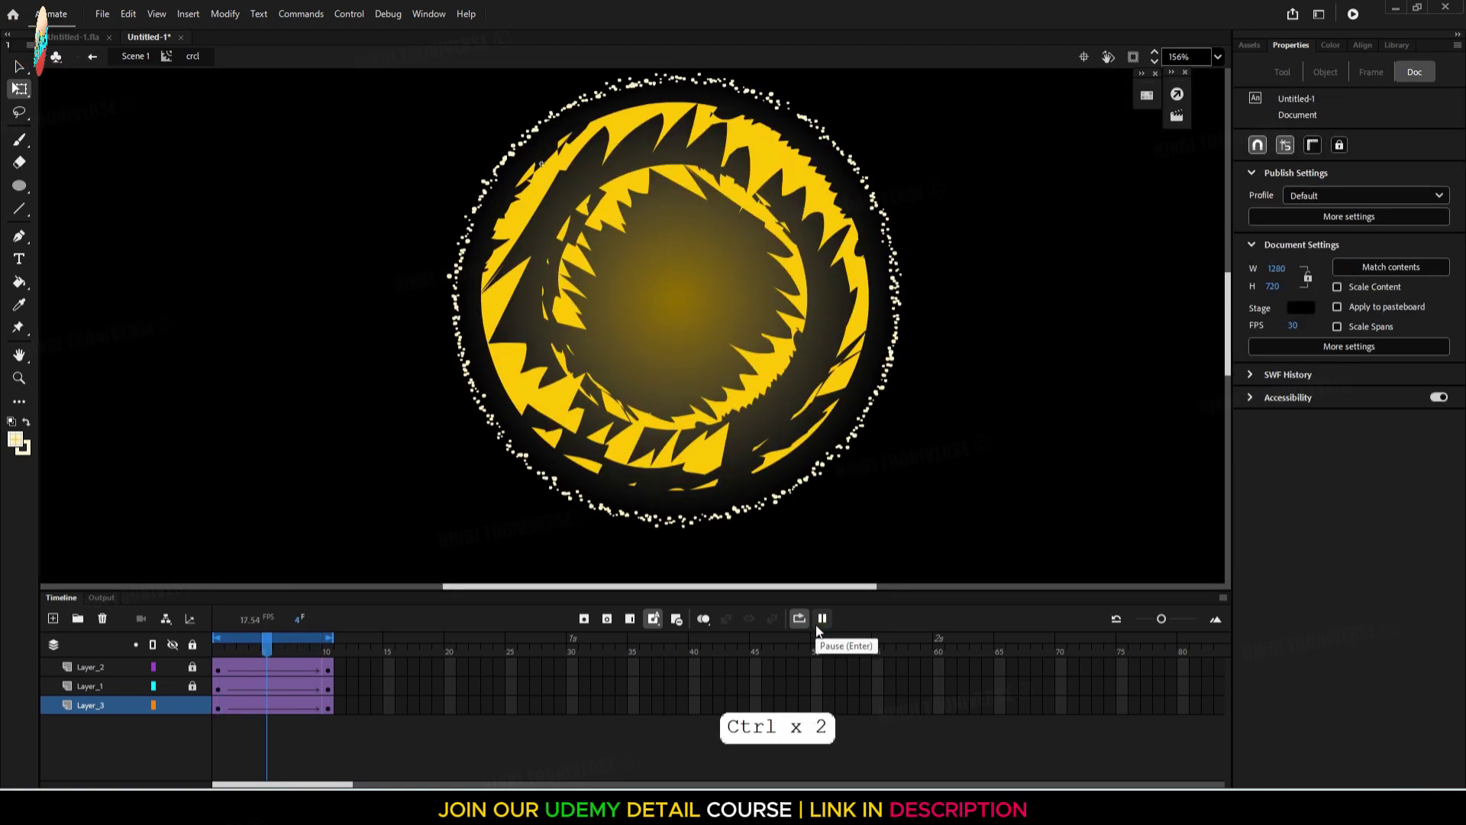
pyautogui.click(821, 619)
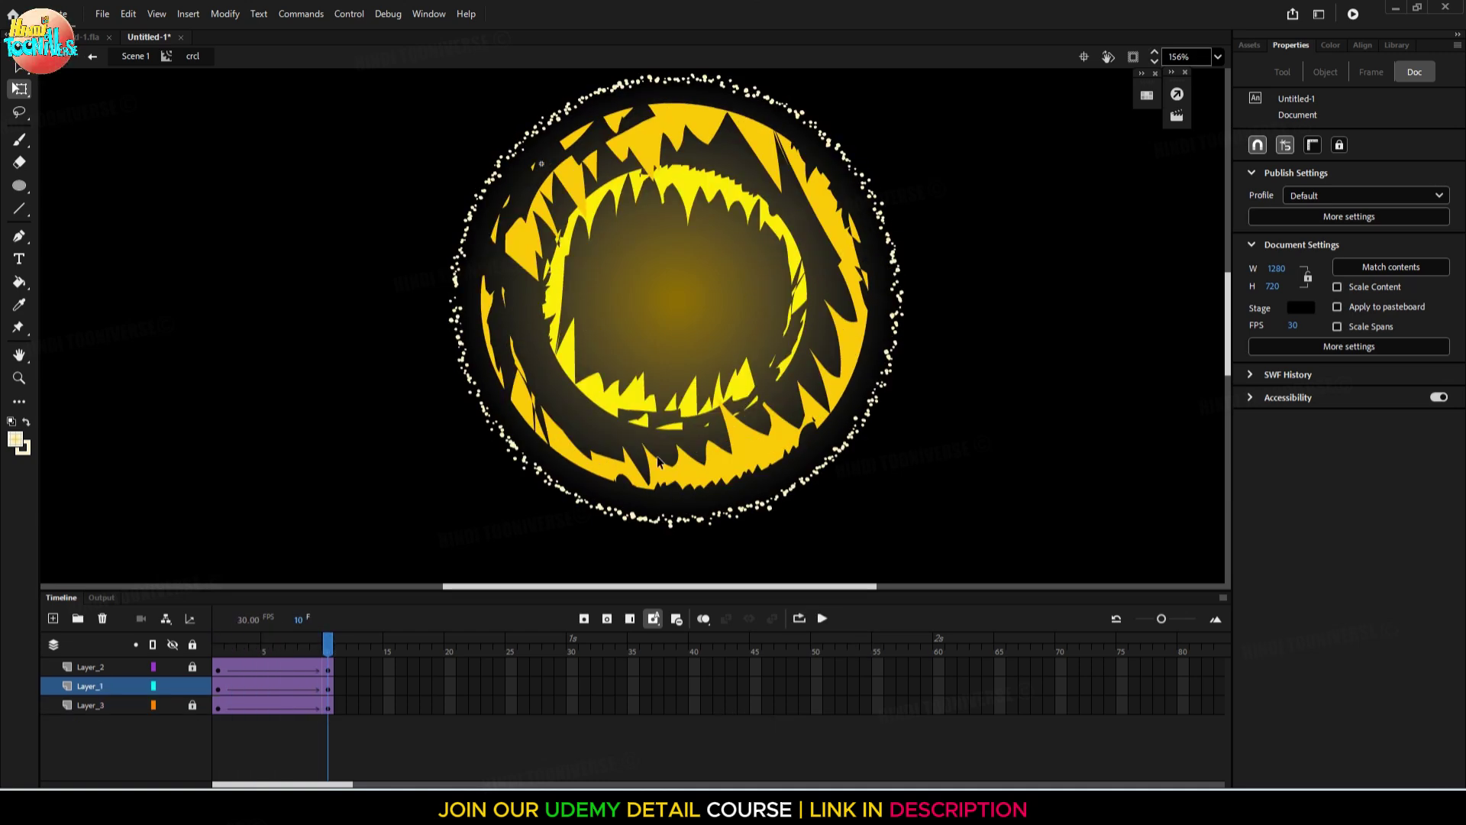
# Test the movie to preview the circle effect, and close the preview window
pyautogui.hotkey('ctrl', 'Return')
pyautogui.hotkey('ctrl', 'Return')
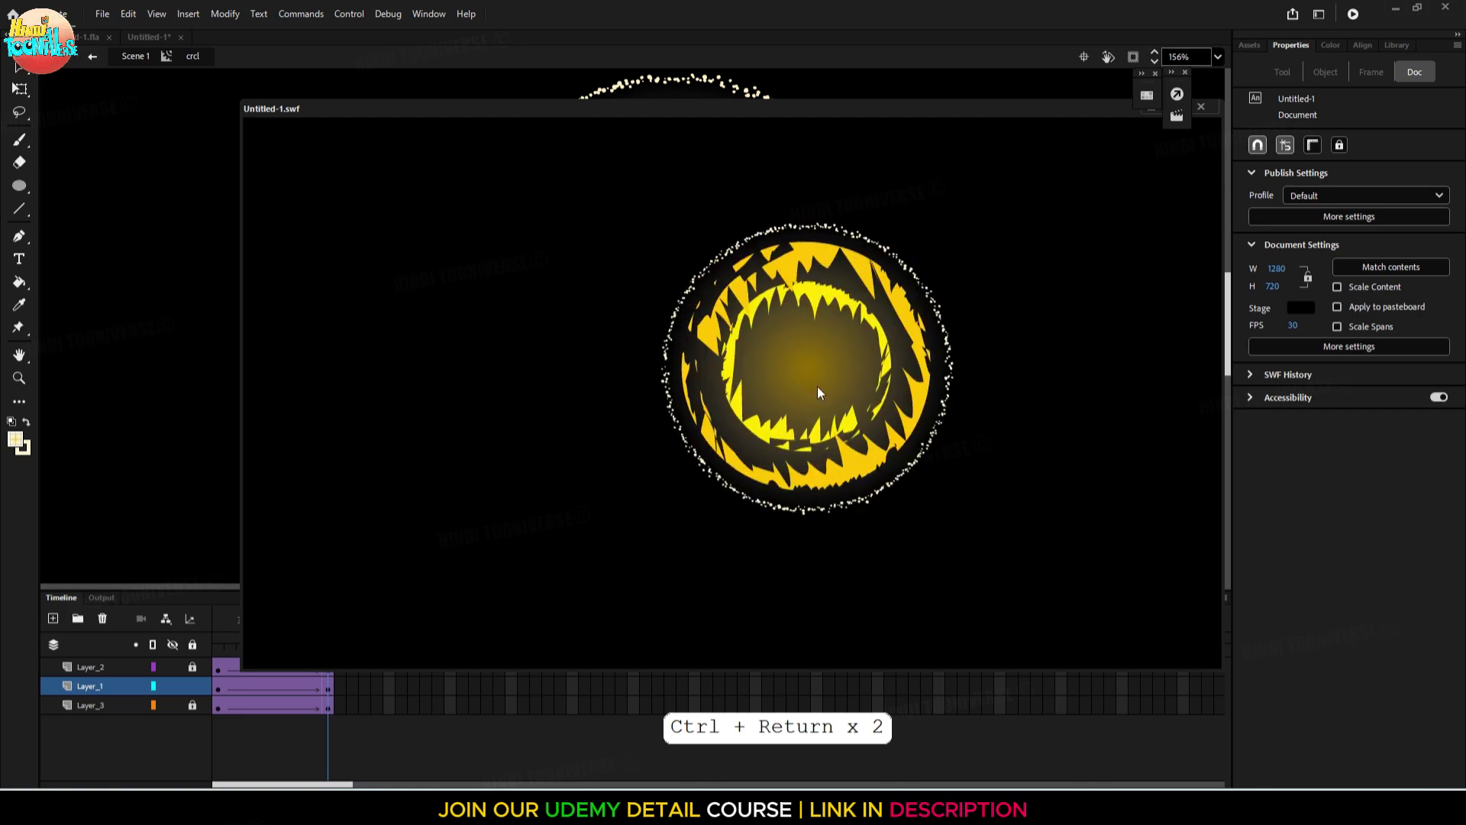
pyautogui.click(1202, 108)
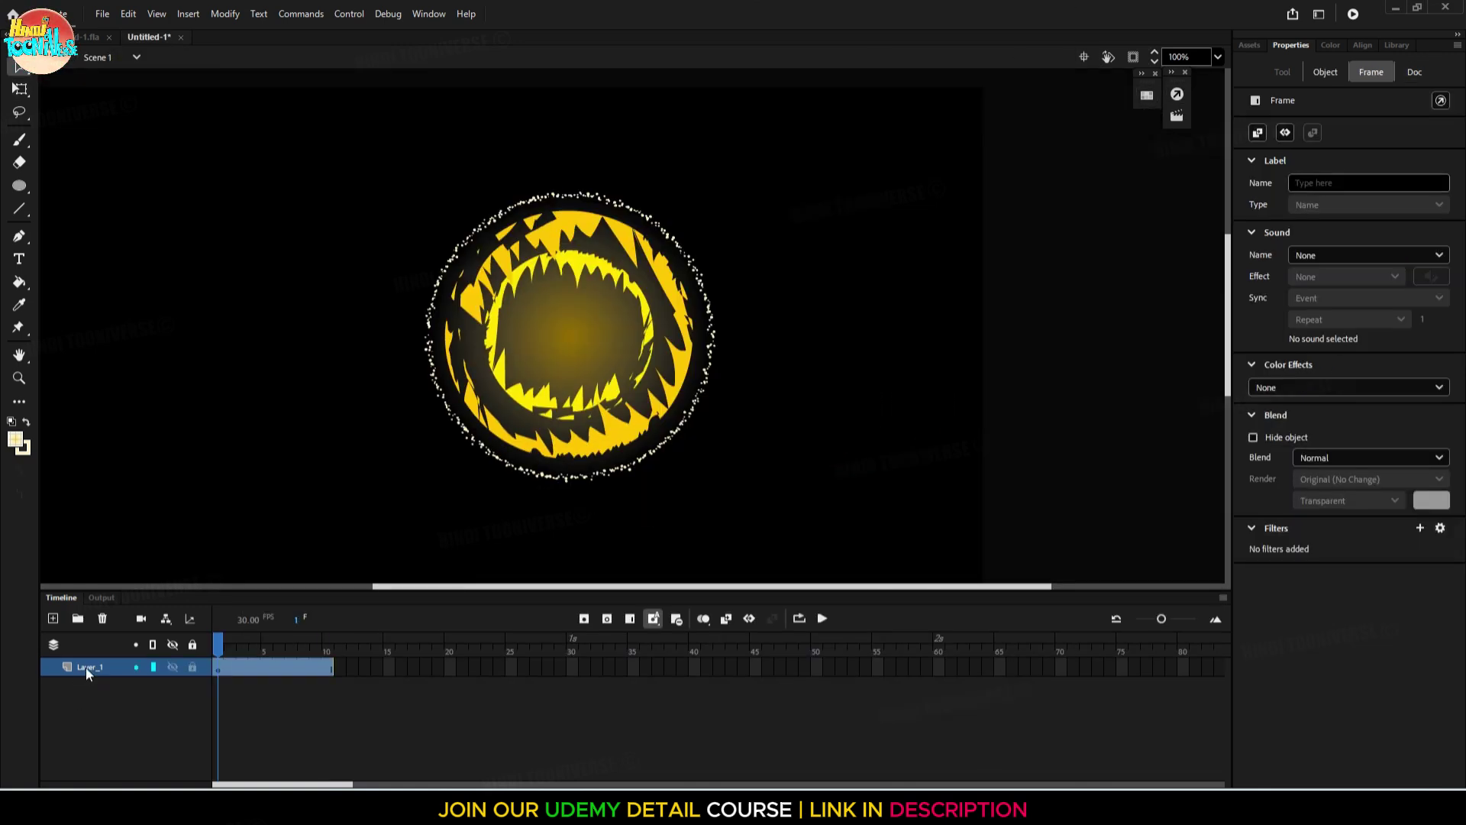
# Try a yellow #FFFF00 Glow filter with a blur of 94 on the Layer_1 frames in Scene 1
pyautogui.click(108, 670)
pyautogui.hotkey('ctrl', 'Return')
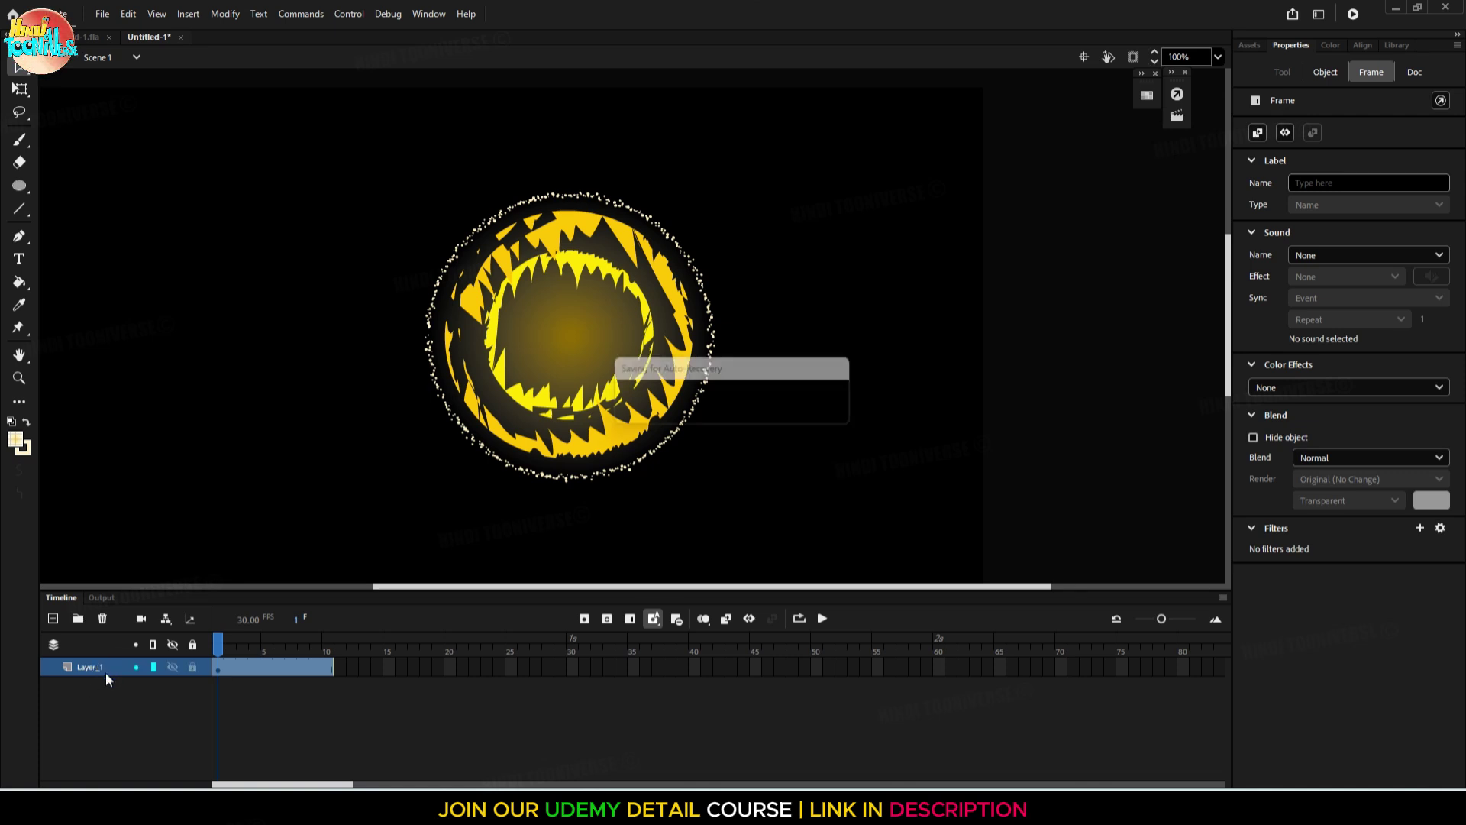
pyautogui.click(106, 670)
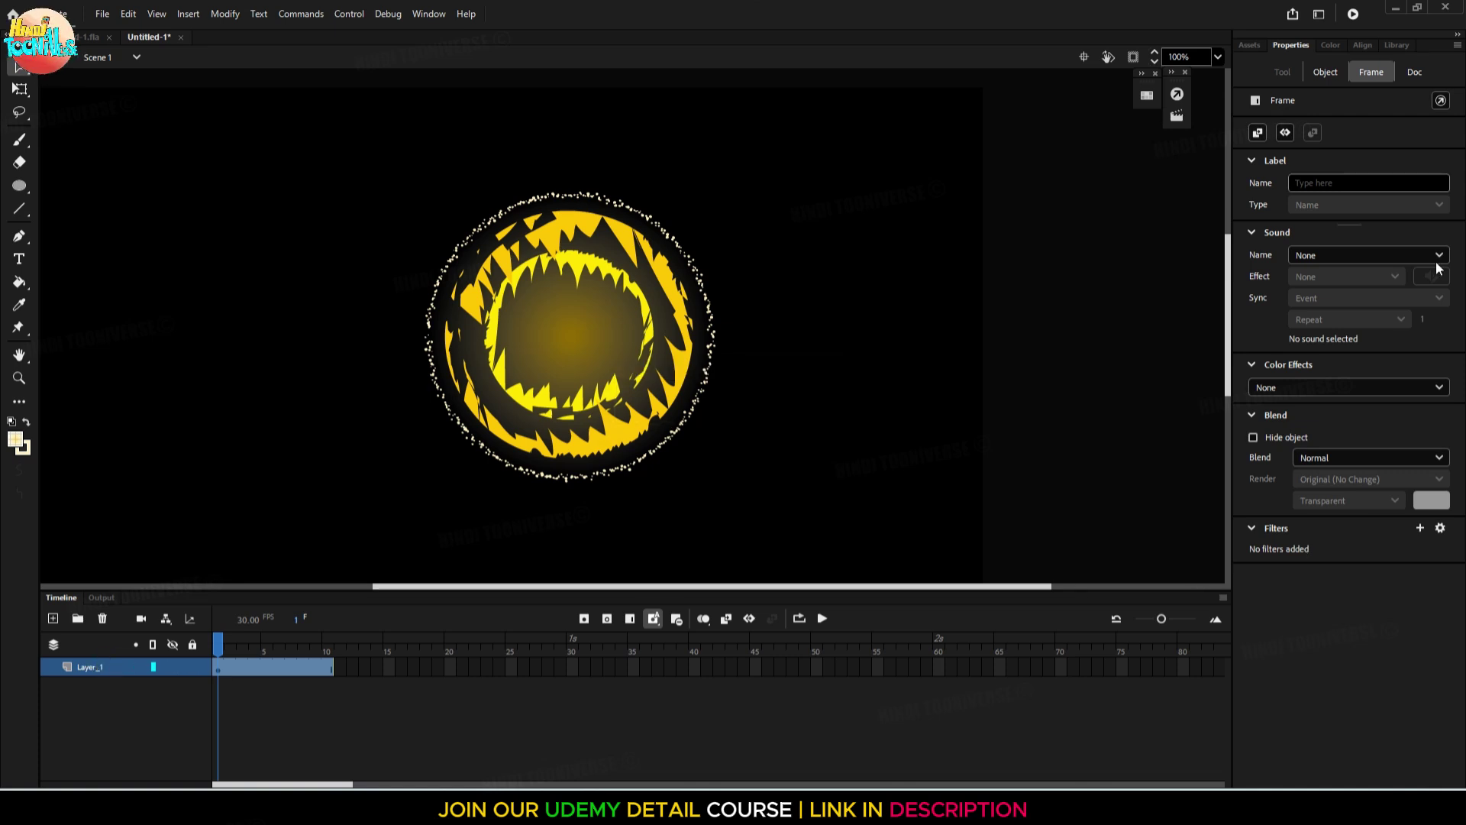
pyautogui.click(1419, 528)
pyautogui.click(1373, 586)
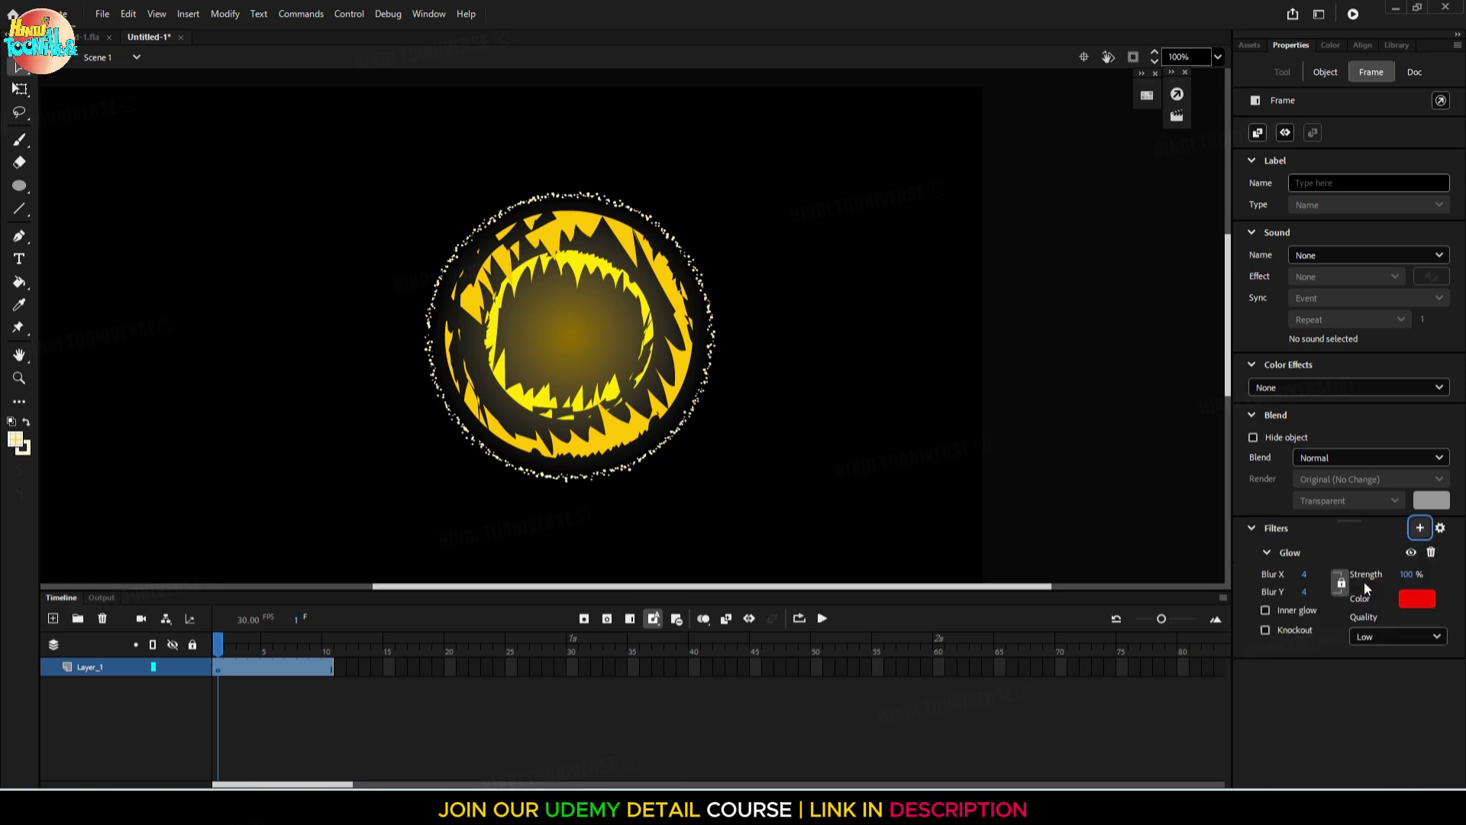
pyautogui.click(1417, 599)
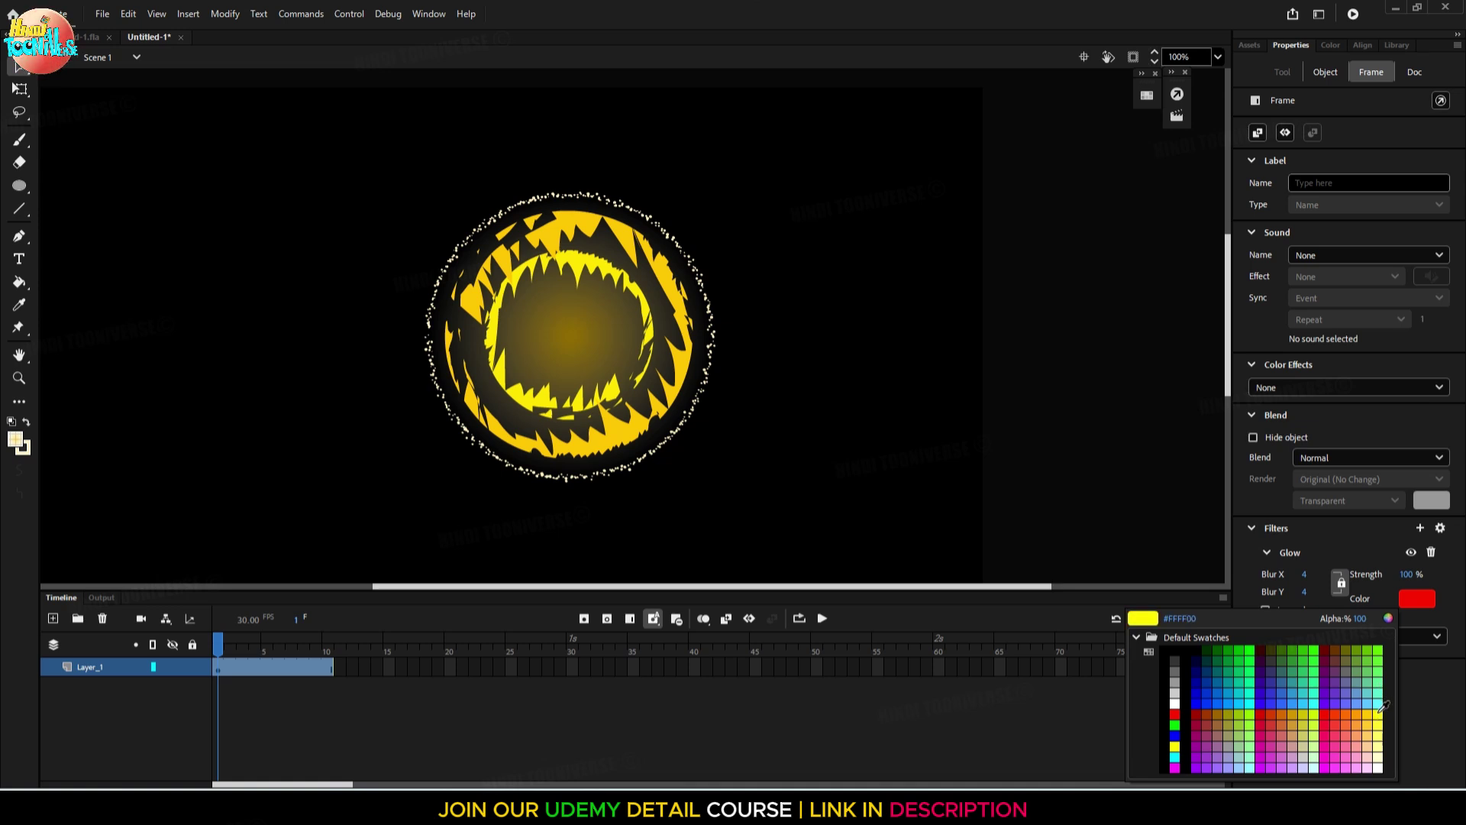
pyautogui.click(1380, 713)
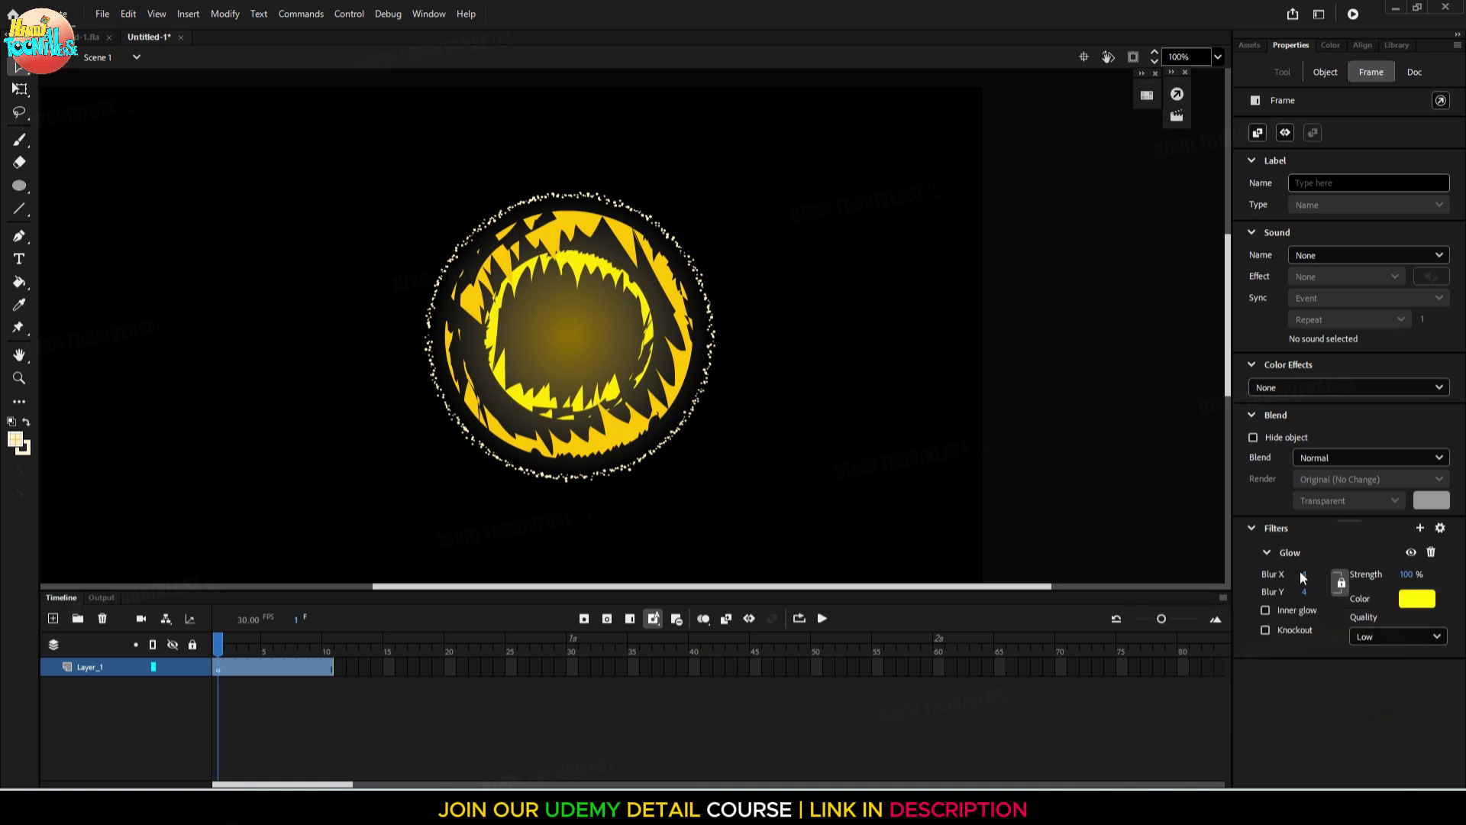
pyautogui.moveTo(1303, 578)
pyautogui.mouseDown()
pyautogui.moveTo(1385, 569)
pyautogui.moveTo(1299, 569)
pyautogui.mouseUp()
pyautogui.keyDown('ctrl'); pyautogui.scroll(5, 621, 366); pyautogui.keyUp('ctrl')
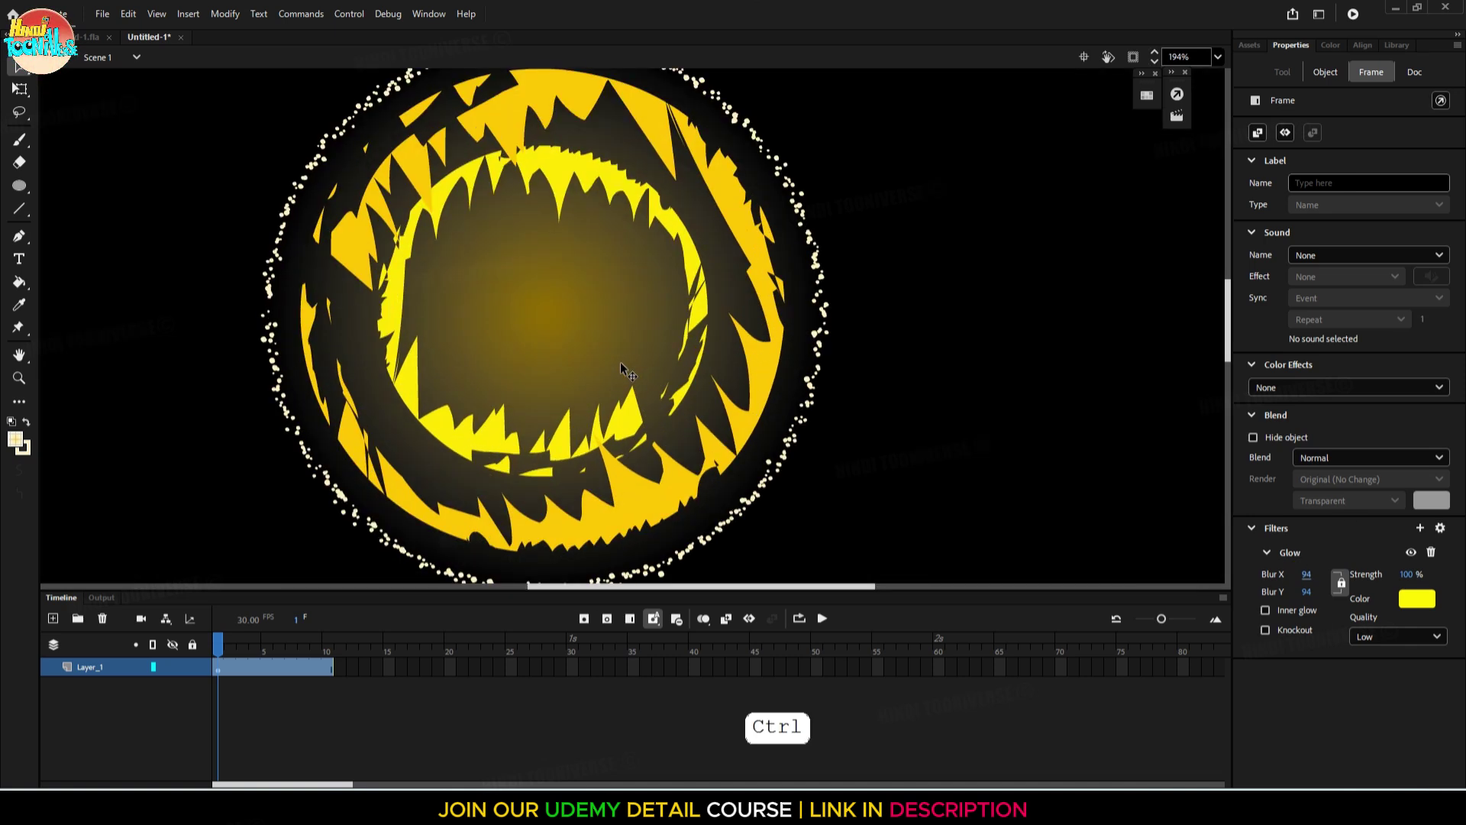
# Undo the Glow filter changes on Layer_1
pyautogui.hotkey('ctrl', 'z')
pyautogui.hotkey('ctrl', 'z')
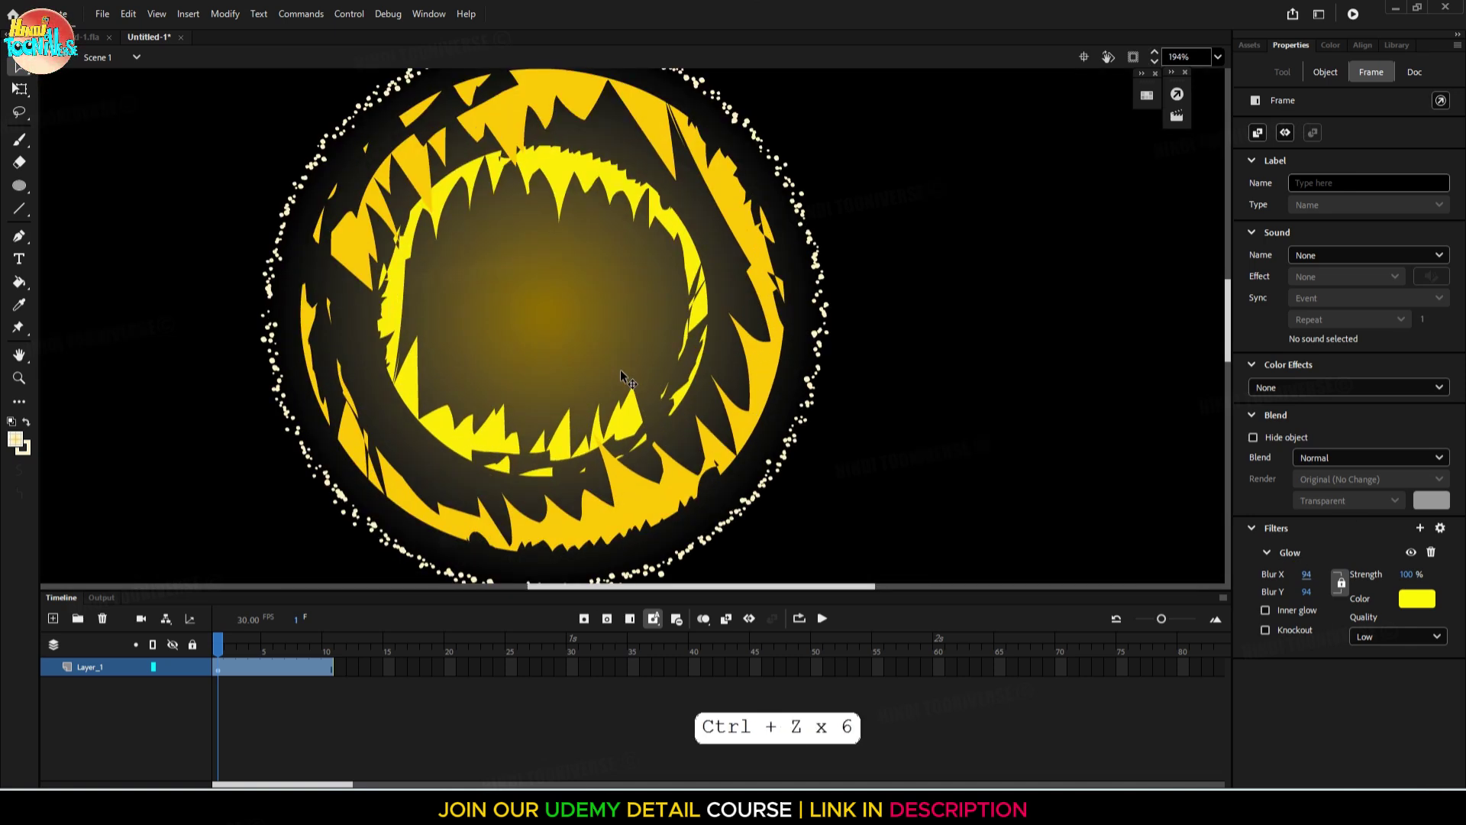
pyautogui.hotkey('ctrl', 'z')
pyautogui.hotkey('ctrl', 'z')
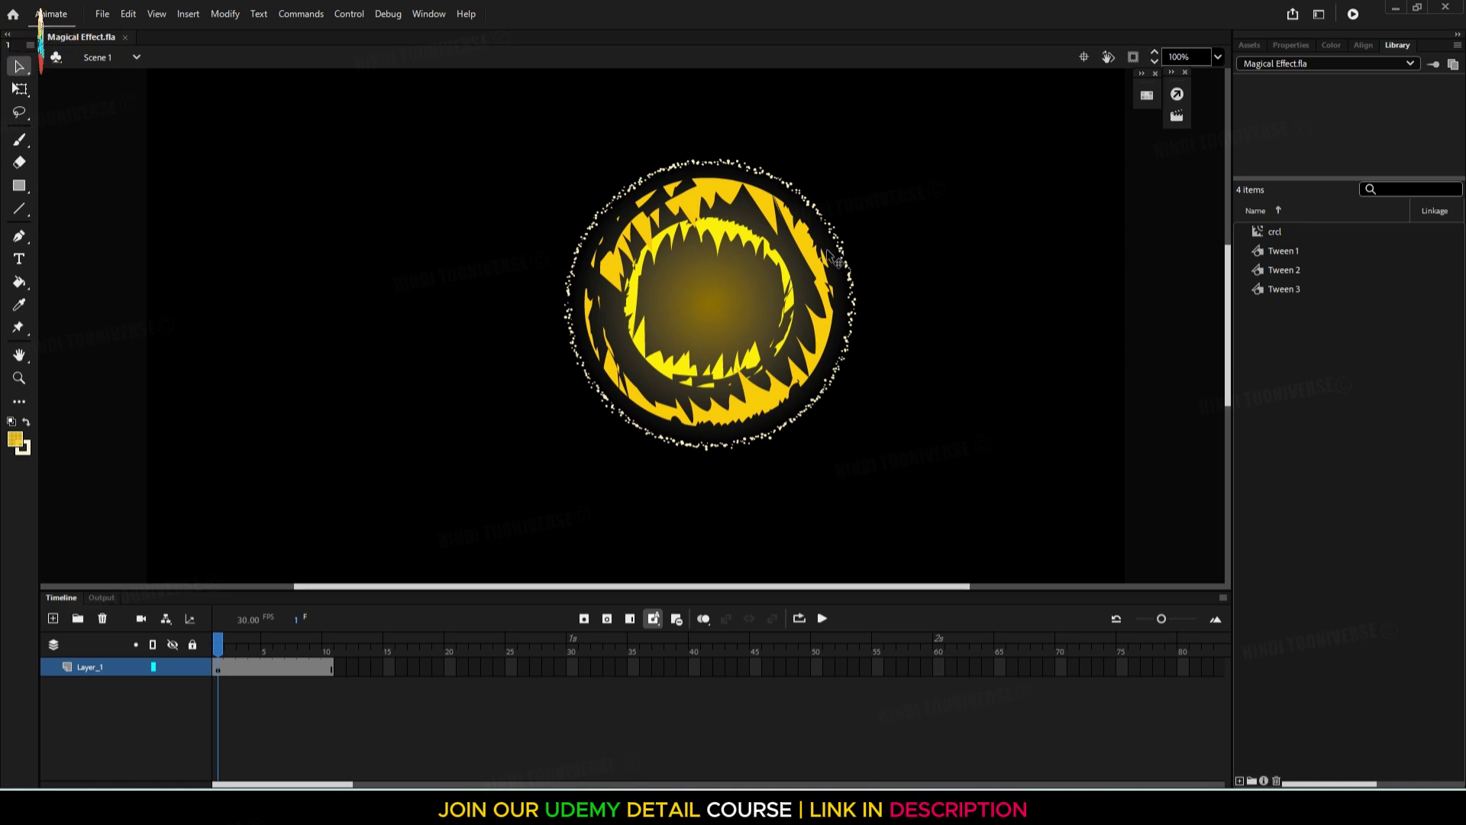
# Test the Magical Effect movie to review the finished animation, and close the preview
pyautogui.press('ctrl')
pyautogui.hotkey('ctrl', 'Return')
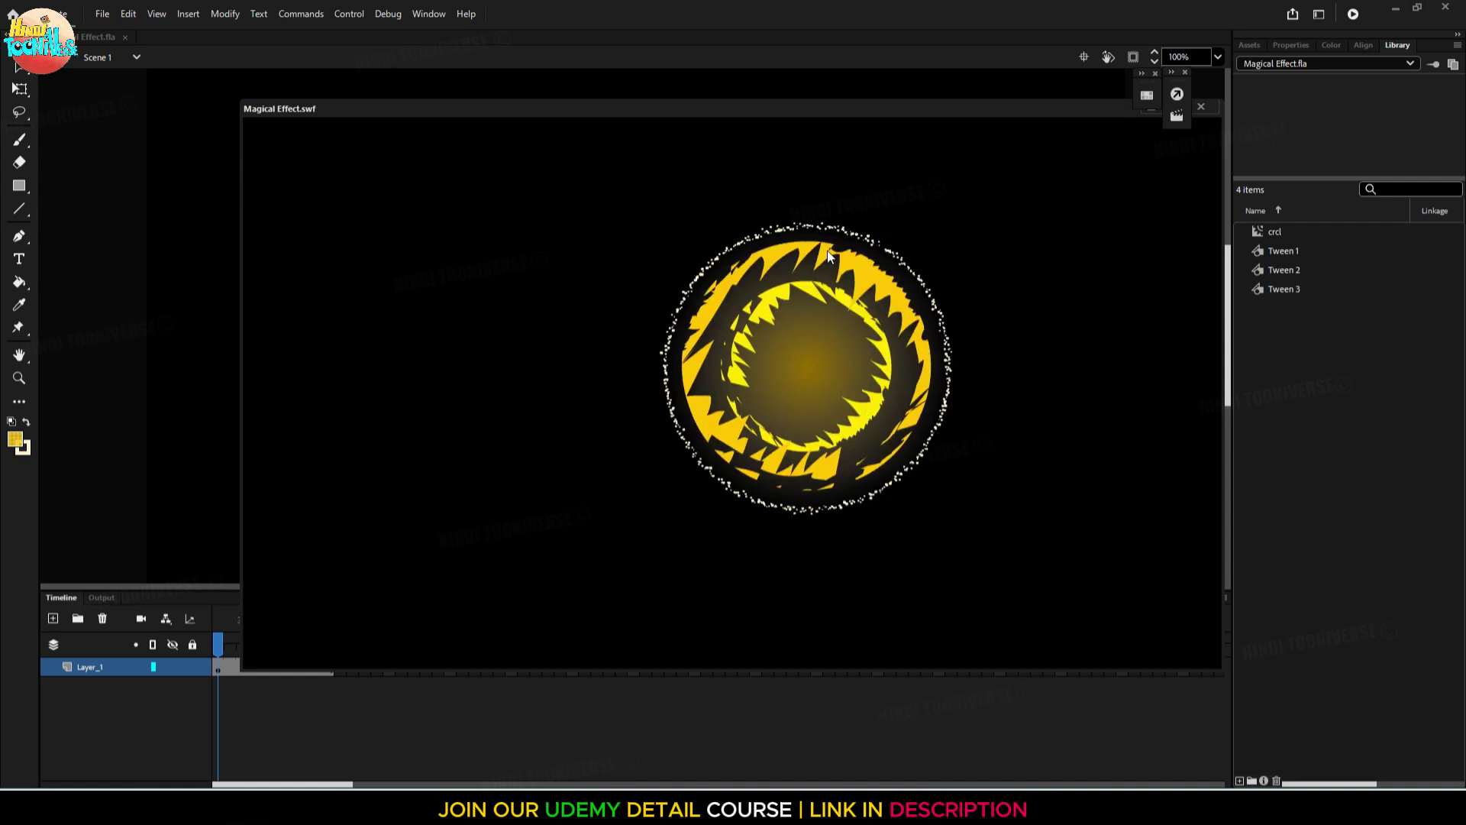
pyautogui.click(1214, 104)
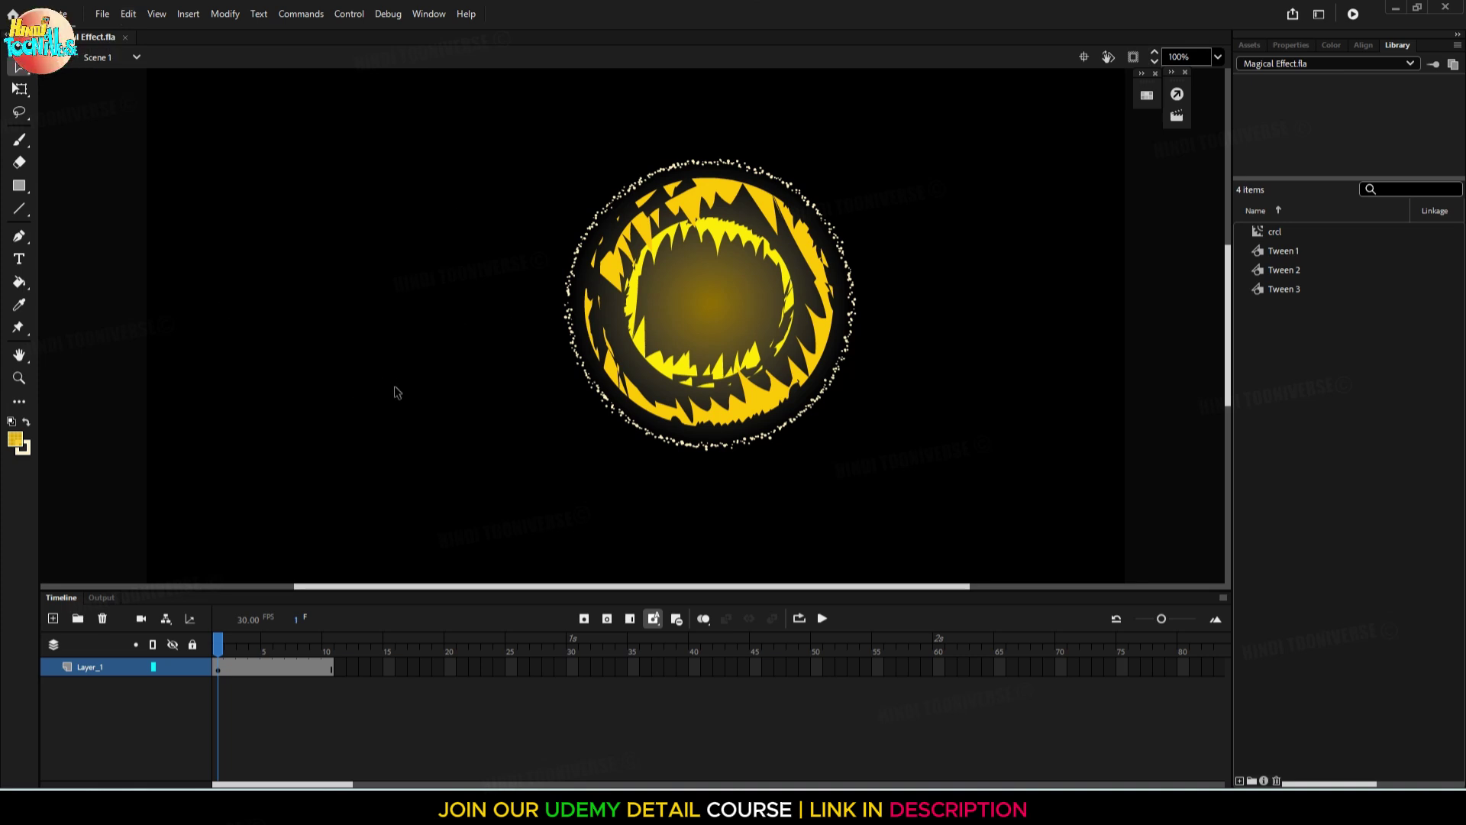
# Open the crcl movie clip for editing and scrub its timeline to frame 7 to review the tweens
pyautogui.doubleClick(753, 276)
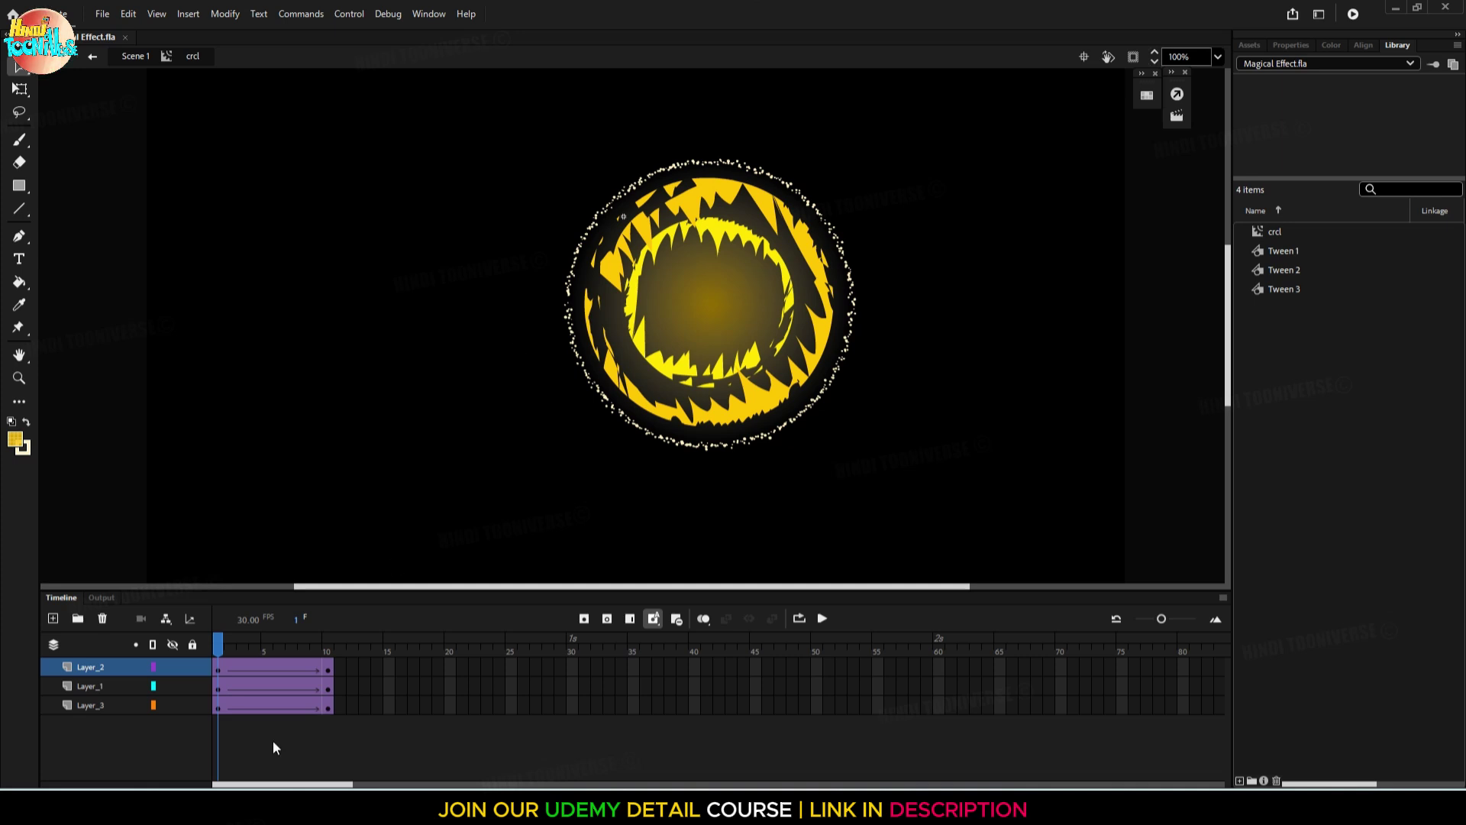
pyautogui.moveTo(225, 648); pyautogui.dragTo(294, 666)
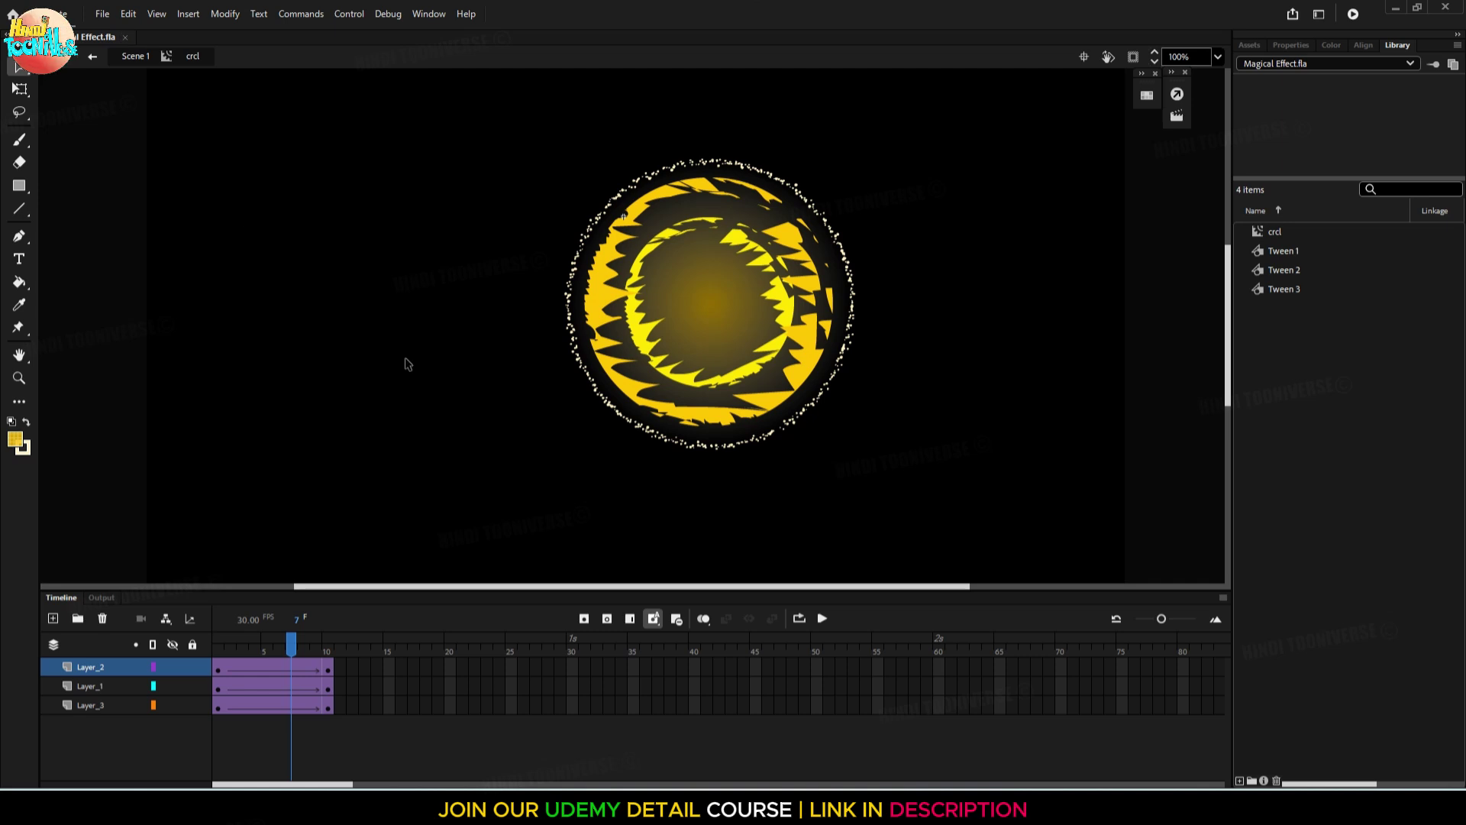
# Return to Scene 1, add a new layer above Layer_1, and hide Layer_1 to clear the stage
pyautogui.click(137, 57)
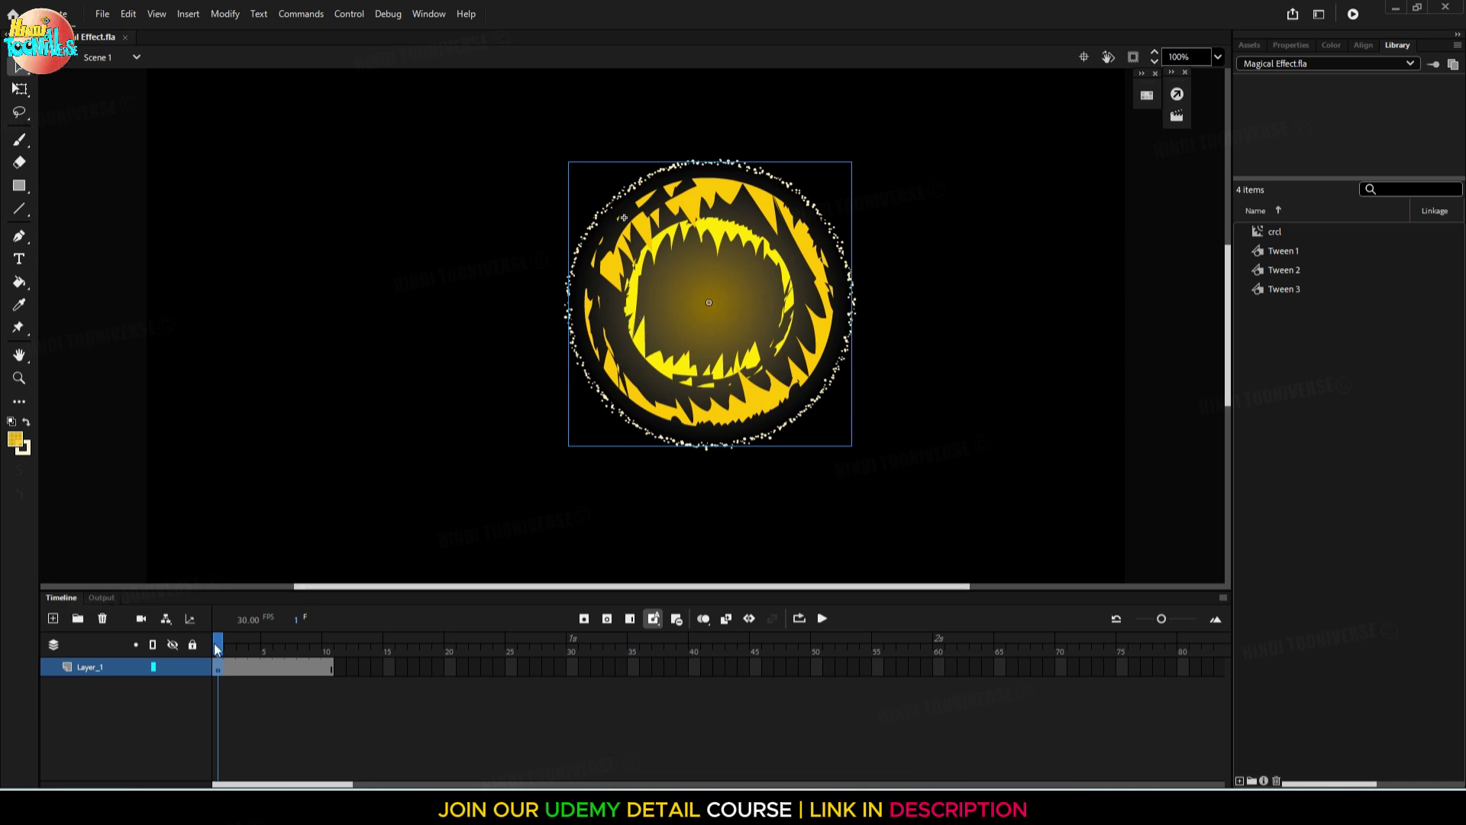
pyautogui.click(53, 618)
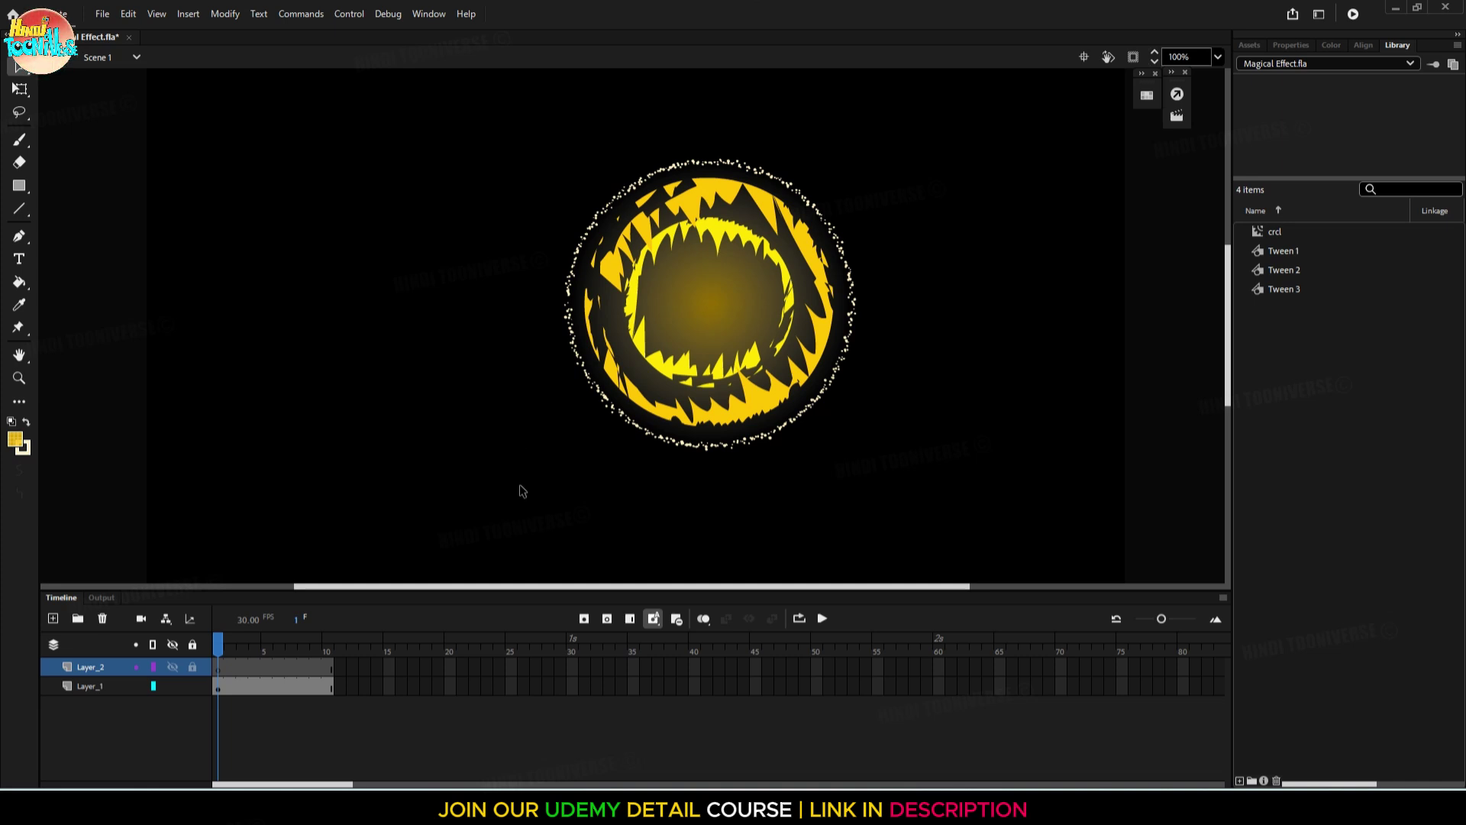
pyautogui.click(172, 686)
pyautogui.press('space')
pyautogui.moveTo(431, 313); pyautogui.dragTo(504, 330)
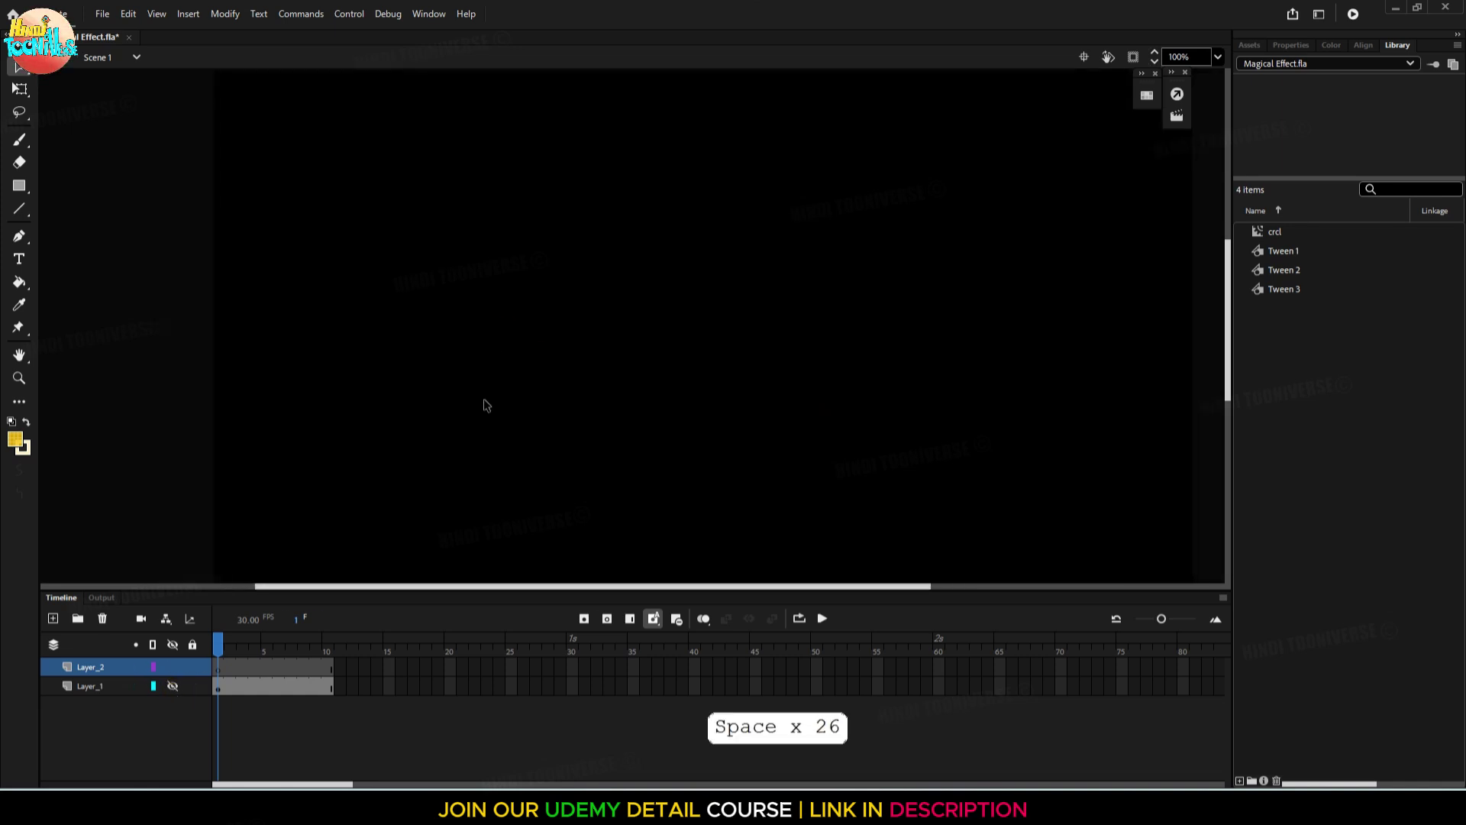
# Set the Line tool's stroke to the solid style with a width profile that tapers at both ends
pyautogui.press('n')
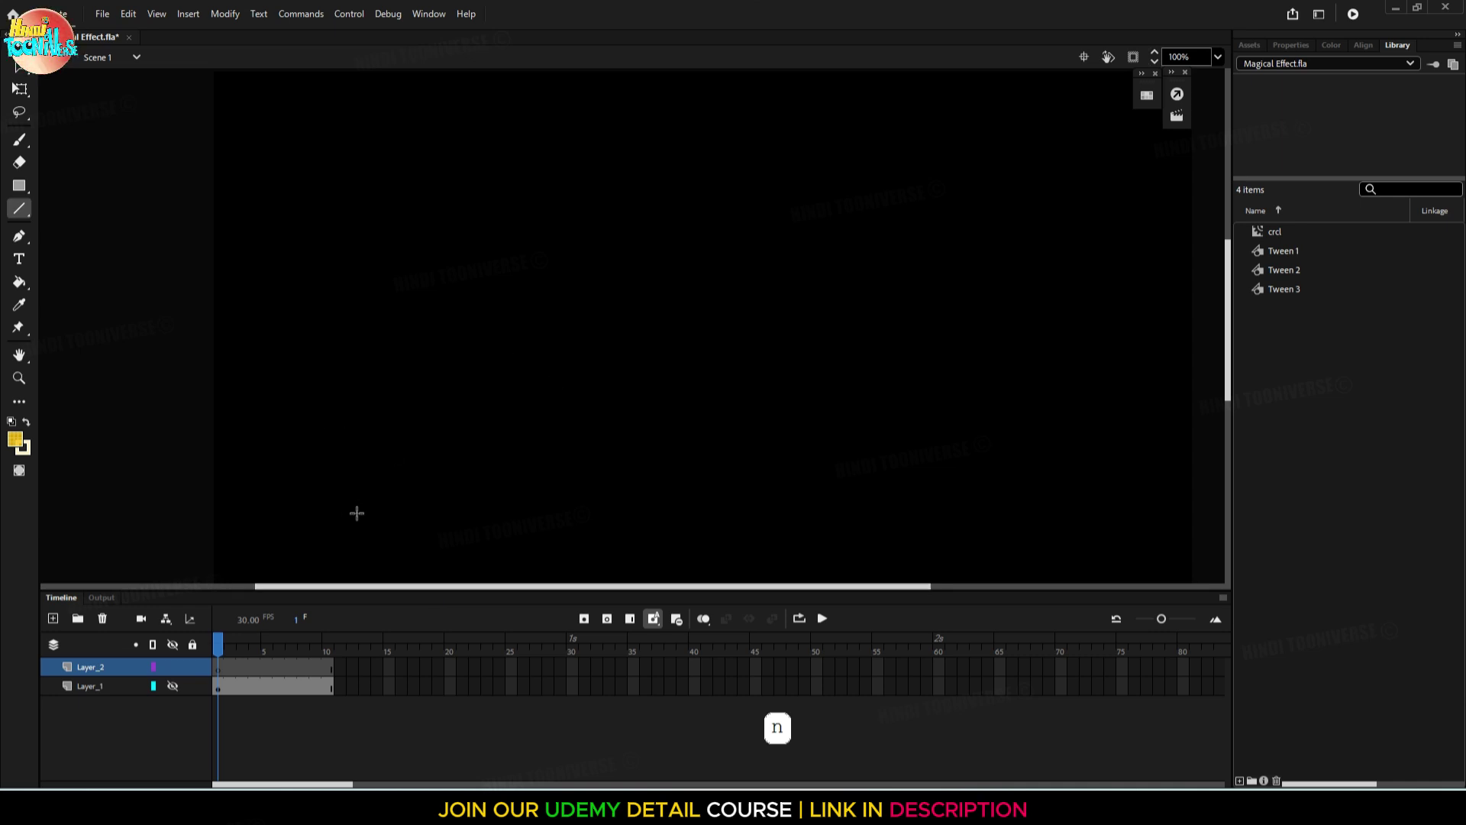
pyautogui.click(1290, 45)
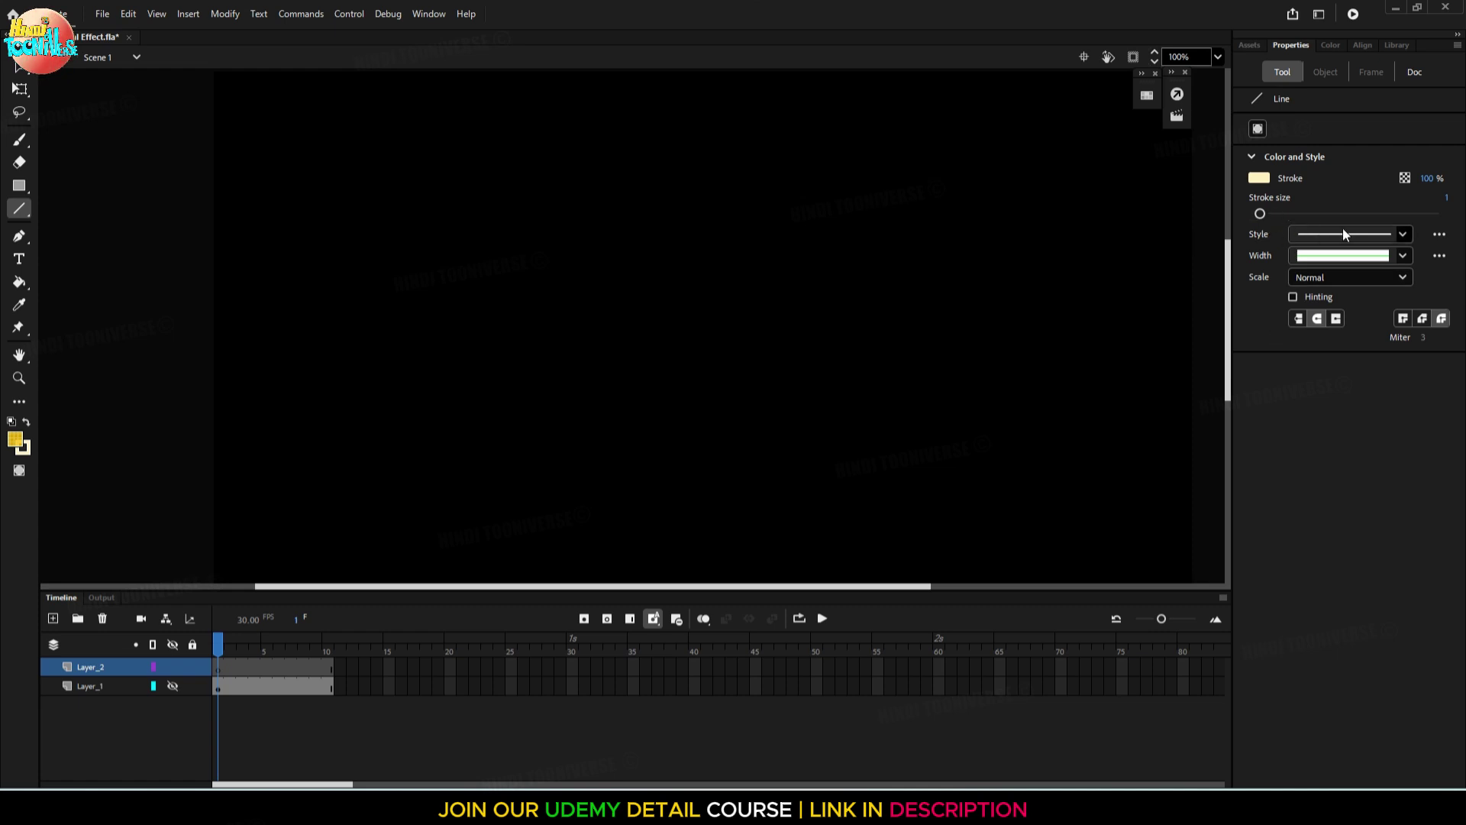
pyautogui.click(1404, 237)
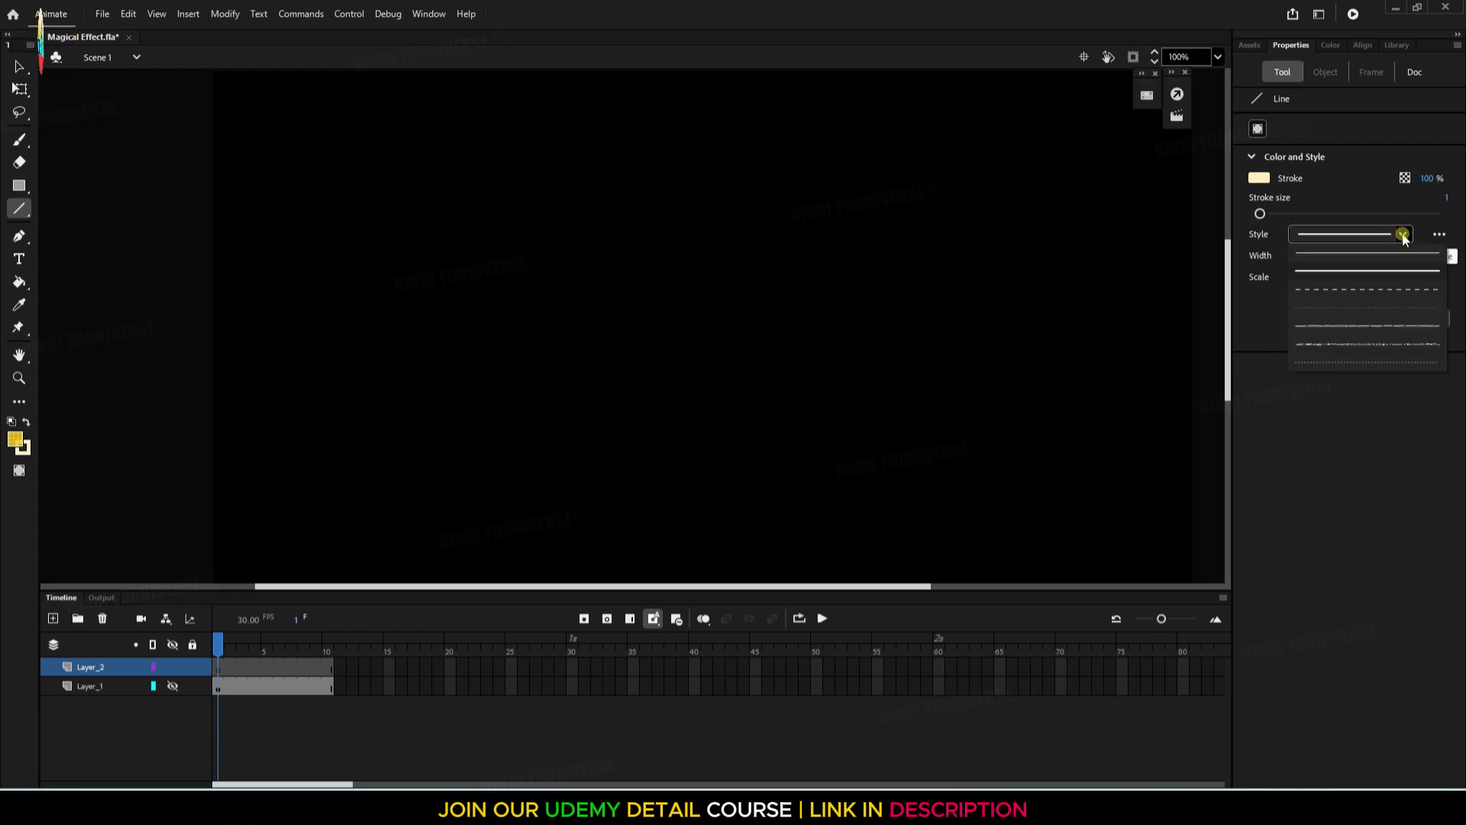
pyautogui.click(1366, 271)
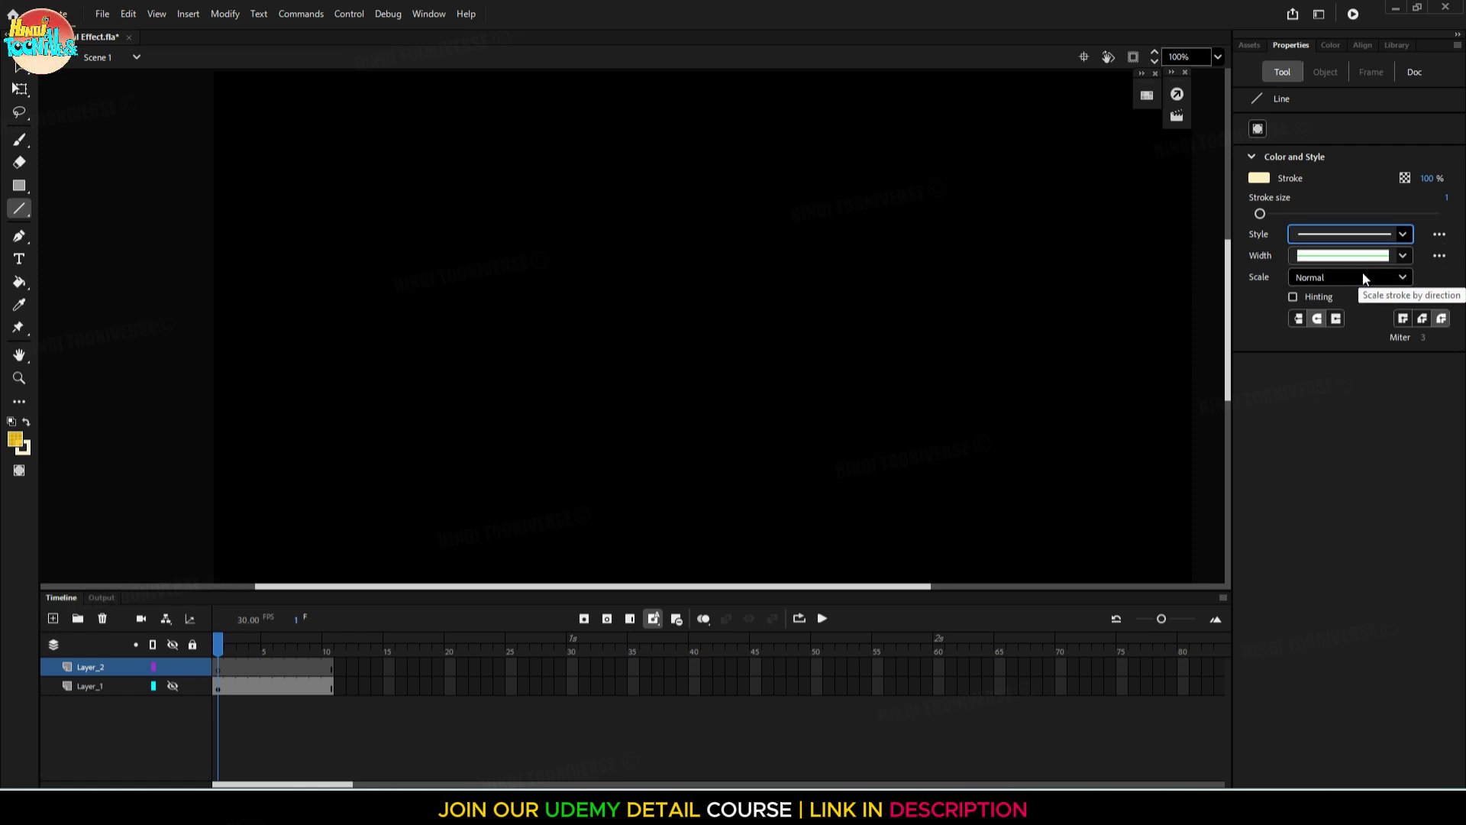
pyautogui.click(1404, 257)
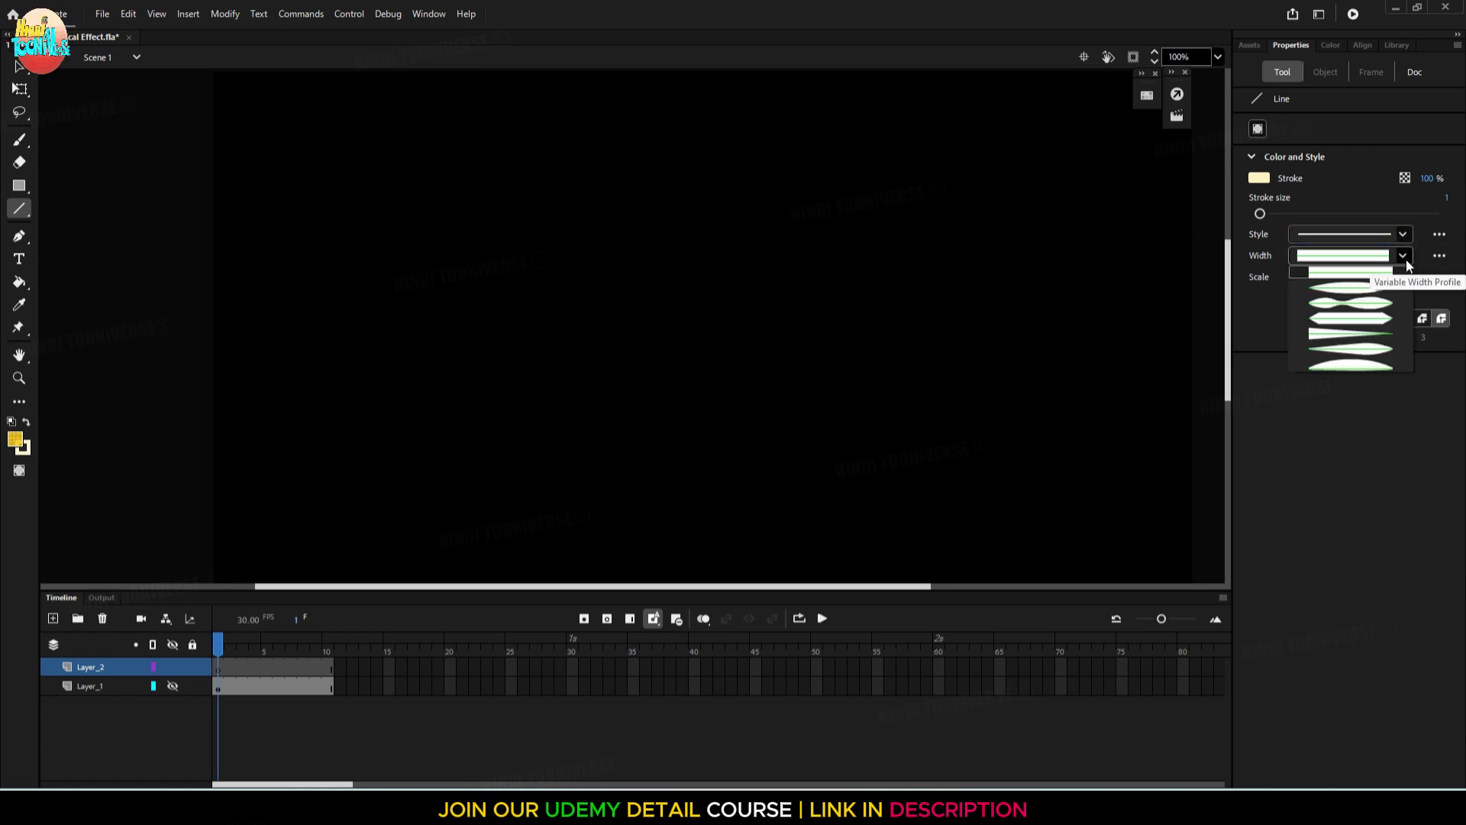
pyautogui.click(1384, 321)
# Try horizontal test lines on Layer_2, raising the stroke size to 20 for the second one, and undo both lines
pyautogui.moveTo(495, 314); pyautogui.dragTo(641, 314)
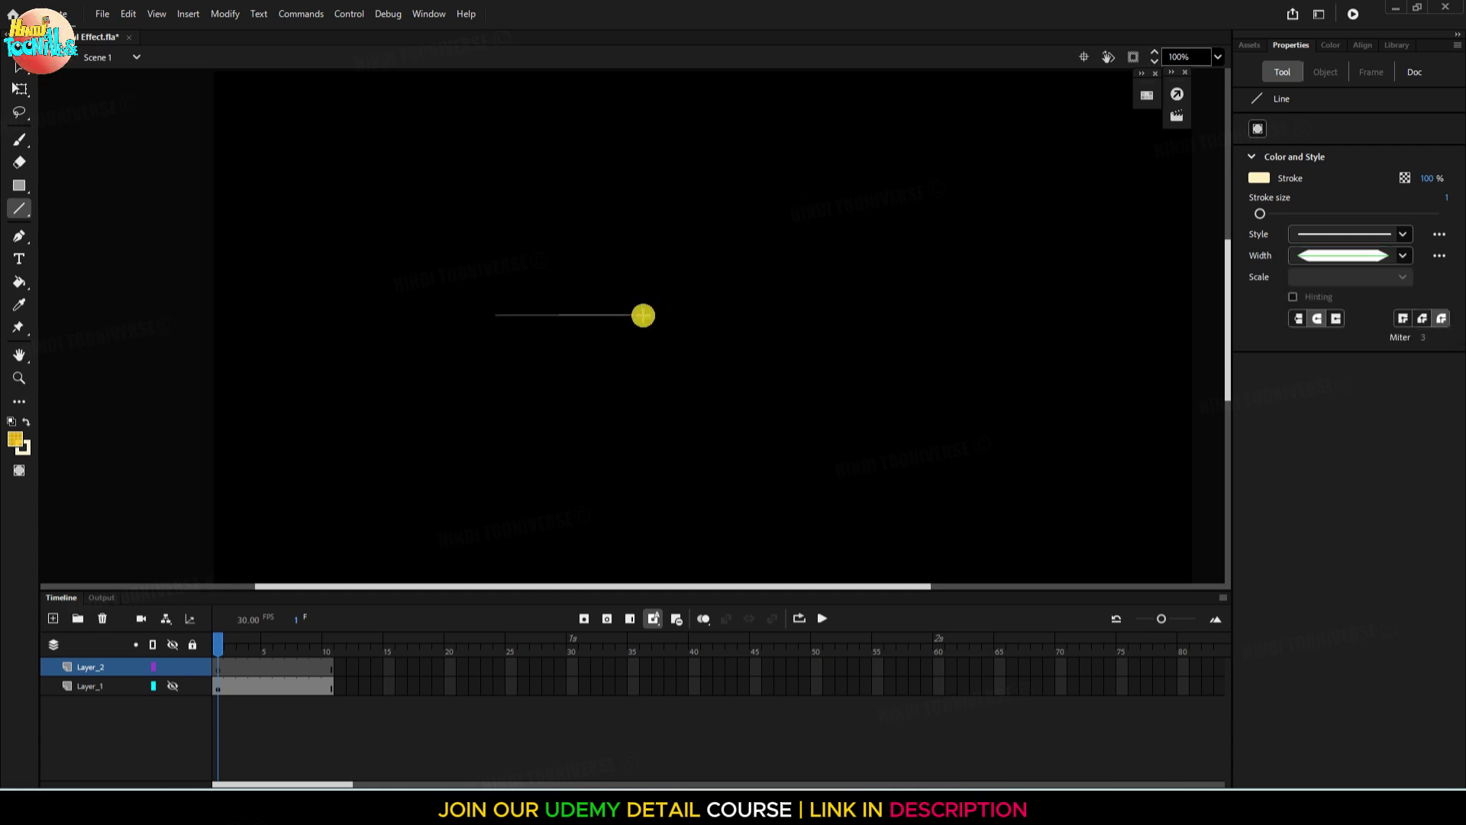
pyautogui.hotkey('ctrl', 'z')
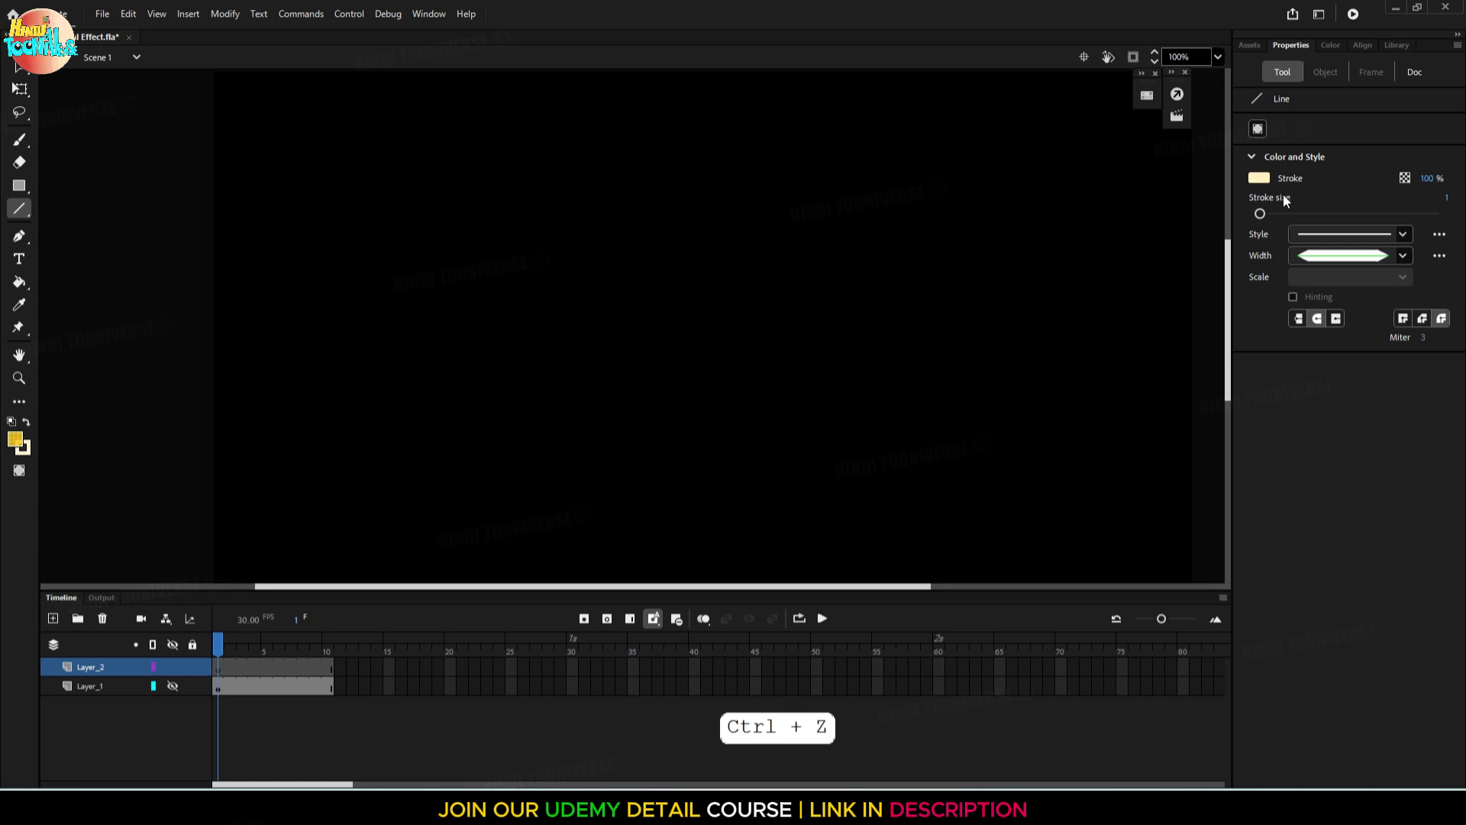
pyautogui.moveTo(1259, 214); pyautogui.dragTo(1271, 214)
pyautogui.moveTo(441, 369); pyautogui.dragTo(658, 370)
pyautogui.hotkey('ctrl', 'z')
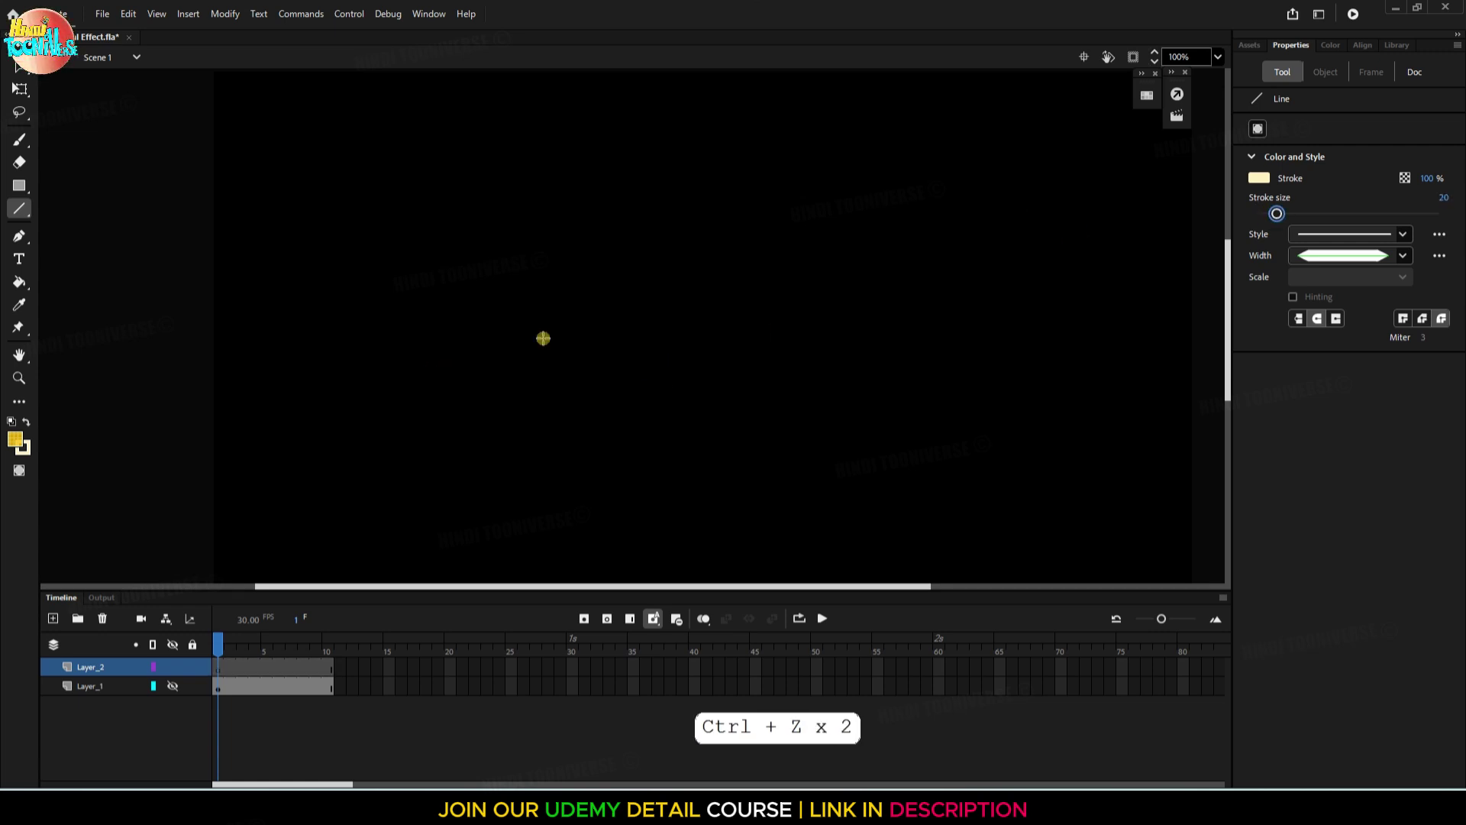
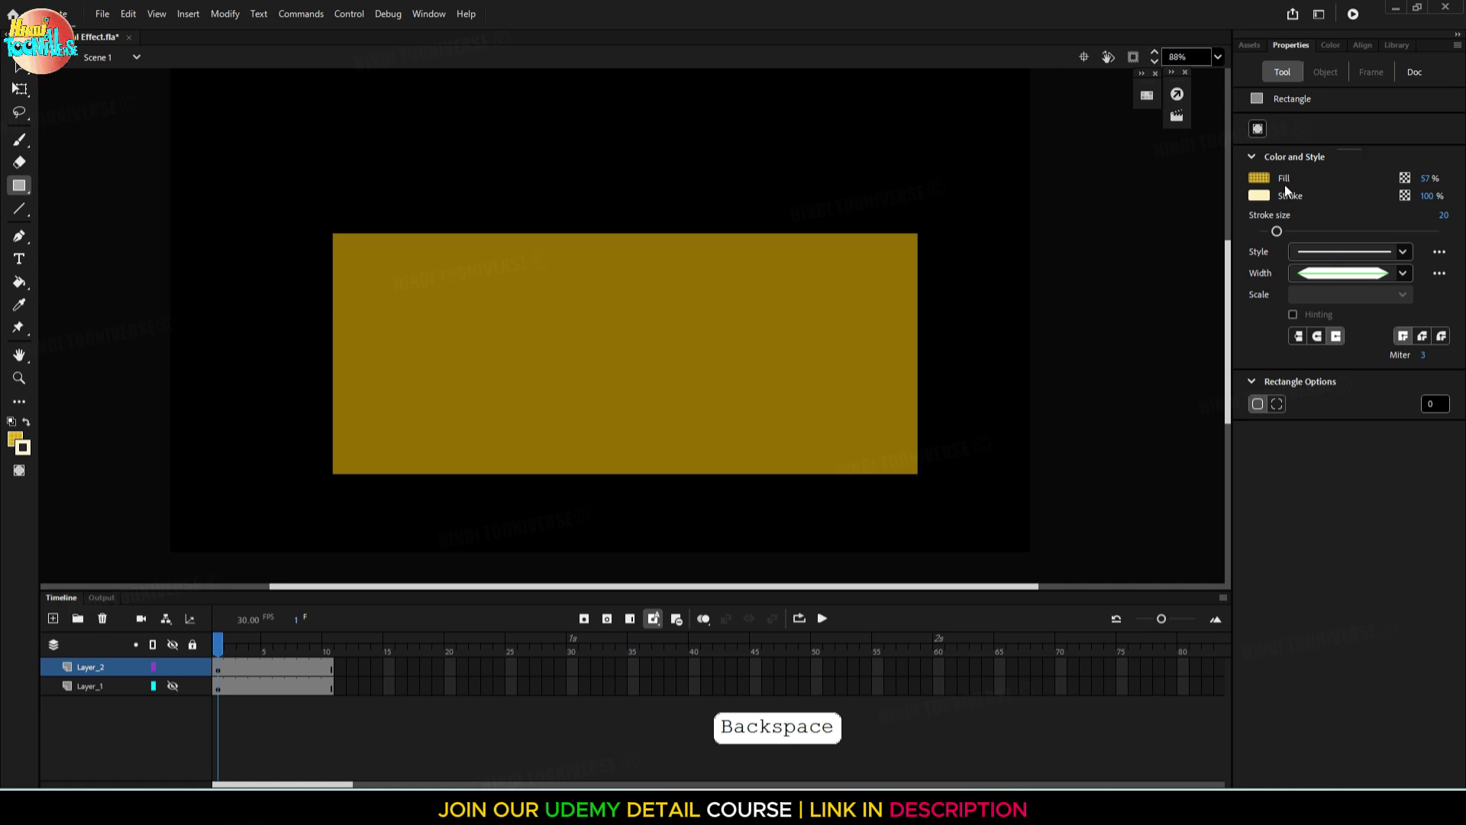
# Set the Rectangle tool's fill to dark green with 100% opacity
pyautogui.click(1259, 179)
pyautogui.click(1259, 179)
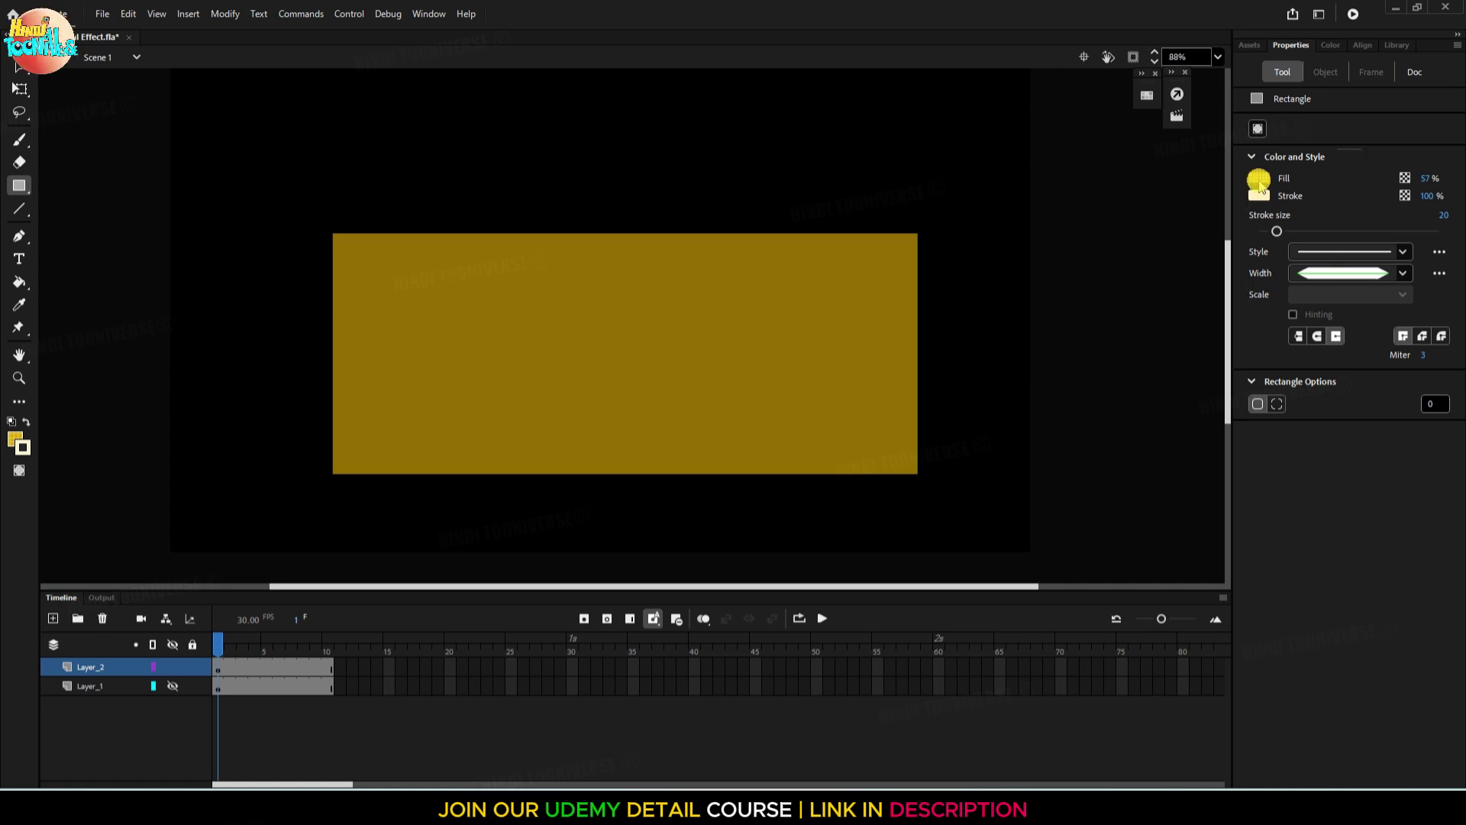
pyautogui.click(1260, 179)
pyautogui.click(1206, 228)
pyautogui.moveTo(1426, 183); pyautogui.dragTo(1460, 178)
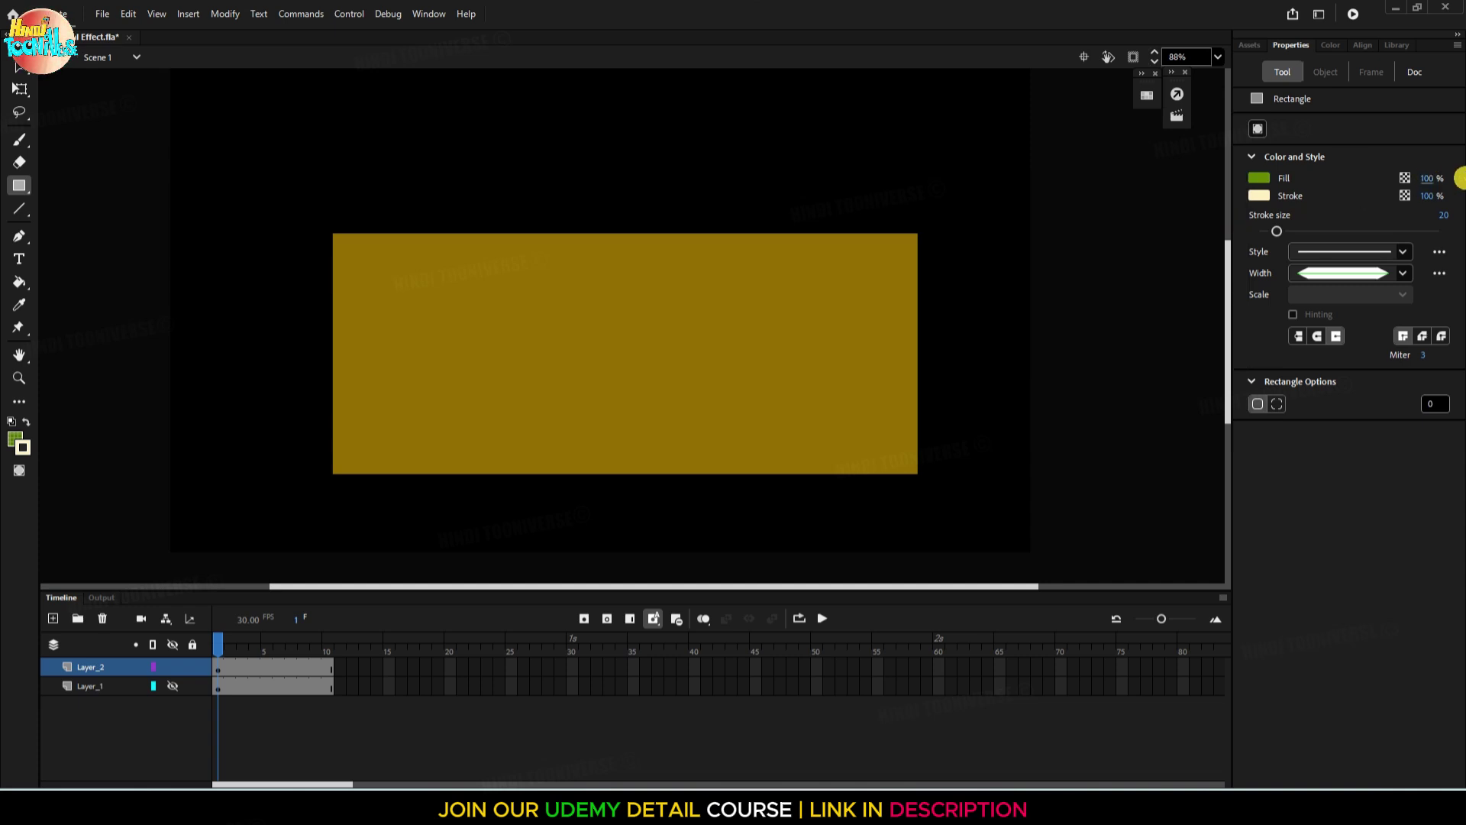
# Set the fill opacity of the existing yellow rectangle on Layer_2 to 100% and deselect it
pyautogui.keyDown('ctrl'); pyautogui.click(832, 312); pyautogui.keyUp('ctrl')
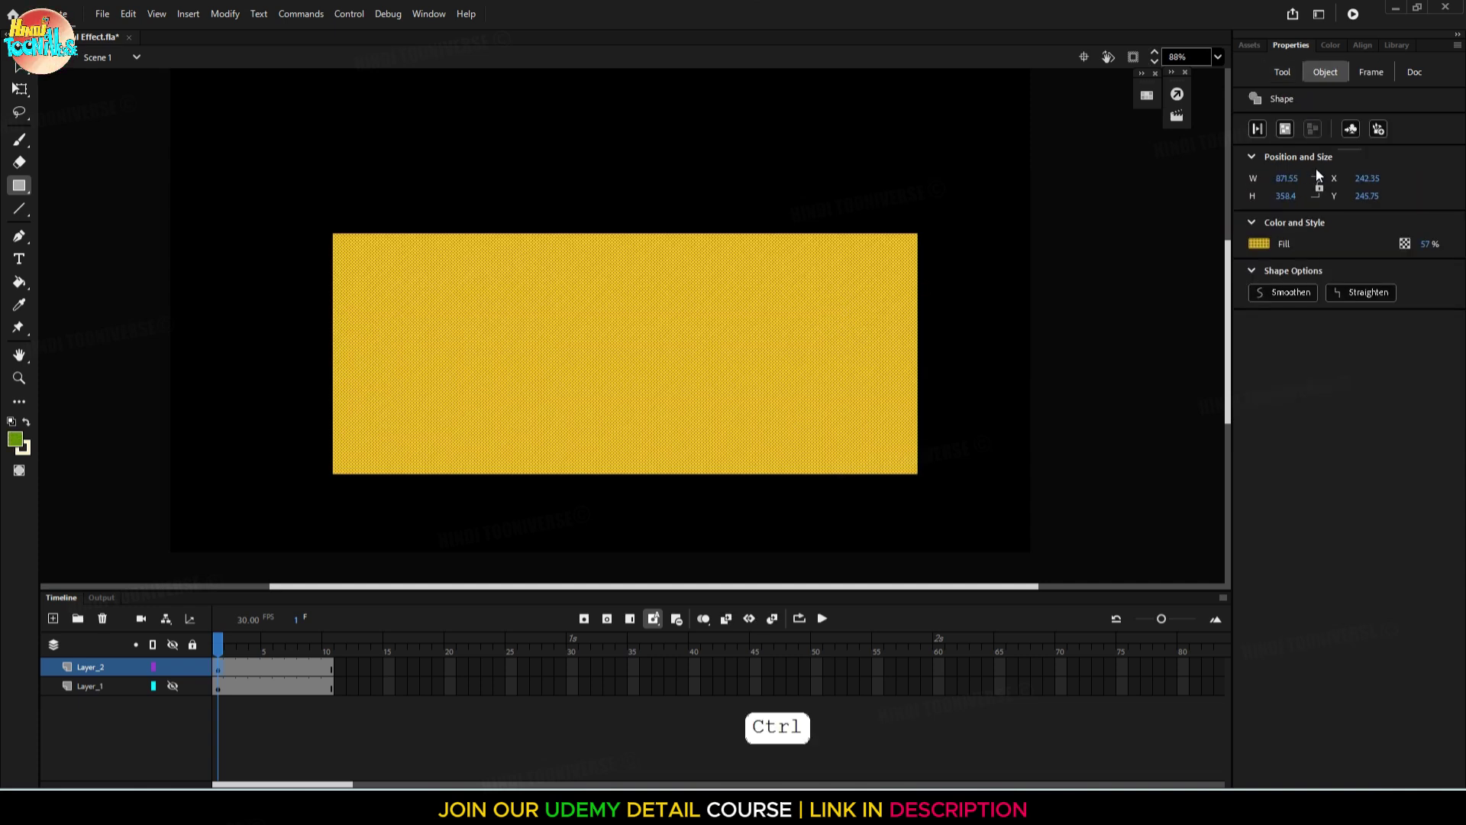
pyautogui.moveTo(1425, 249); pyautogui.dragTo(1460, 246)
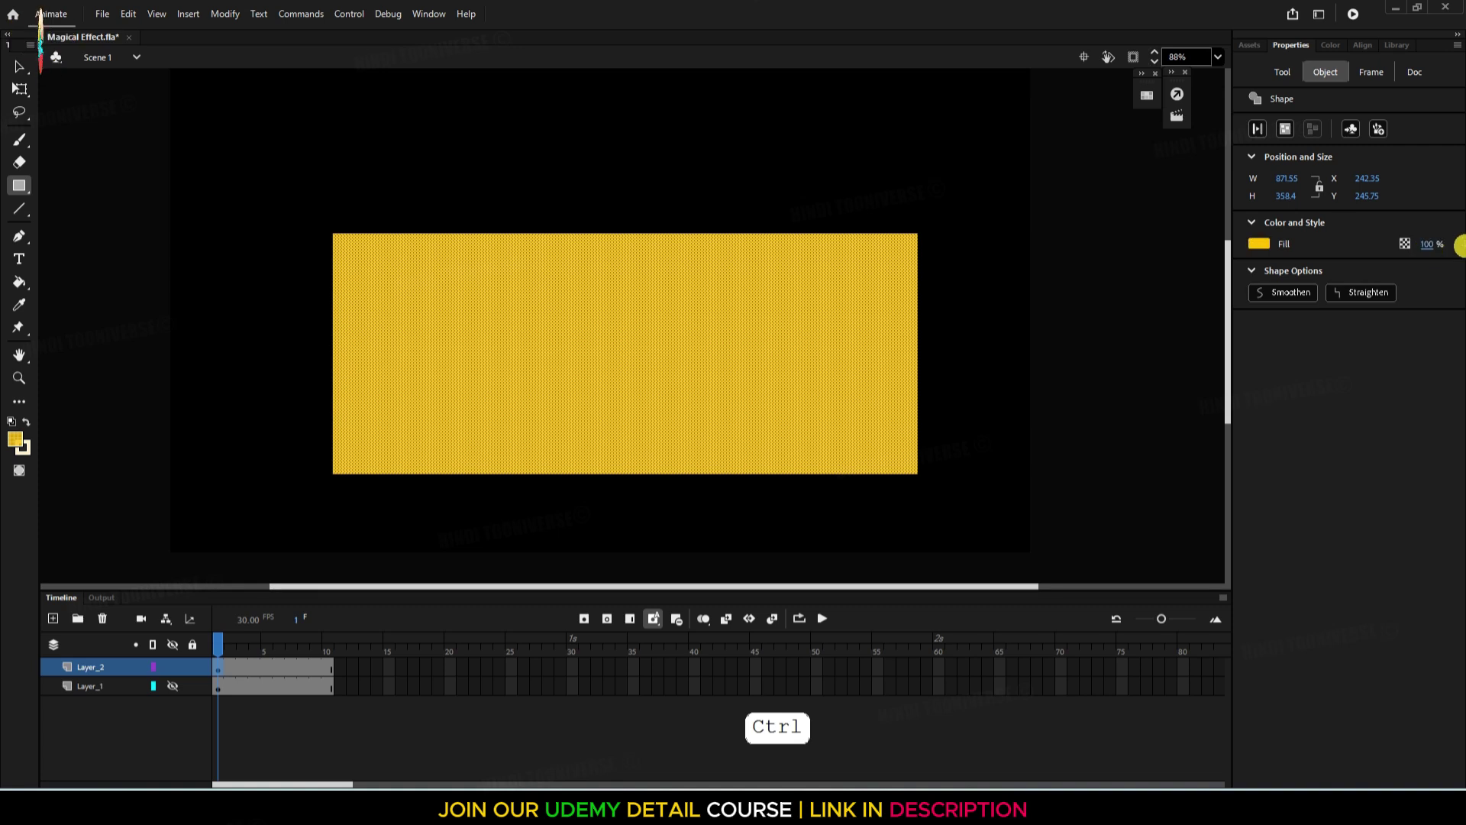
pyautogui.click(772, 200)
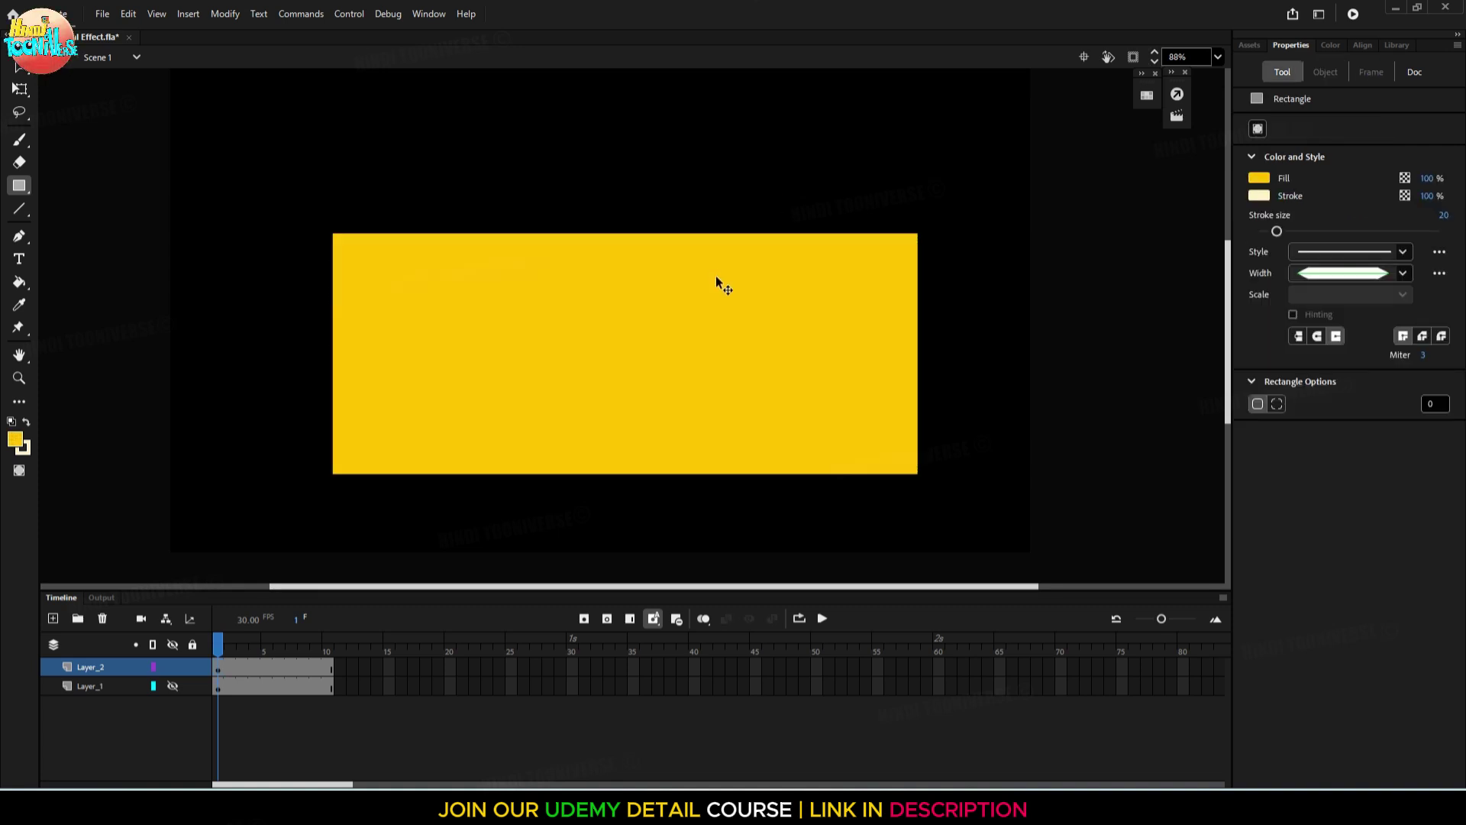
pyautogui.press('ctrl')
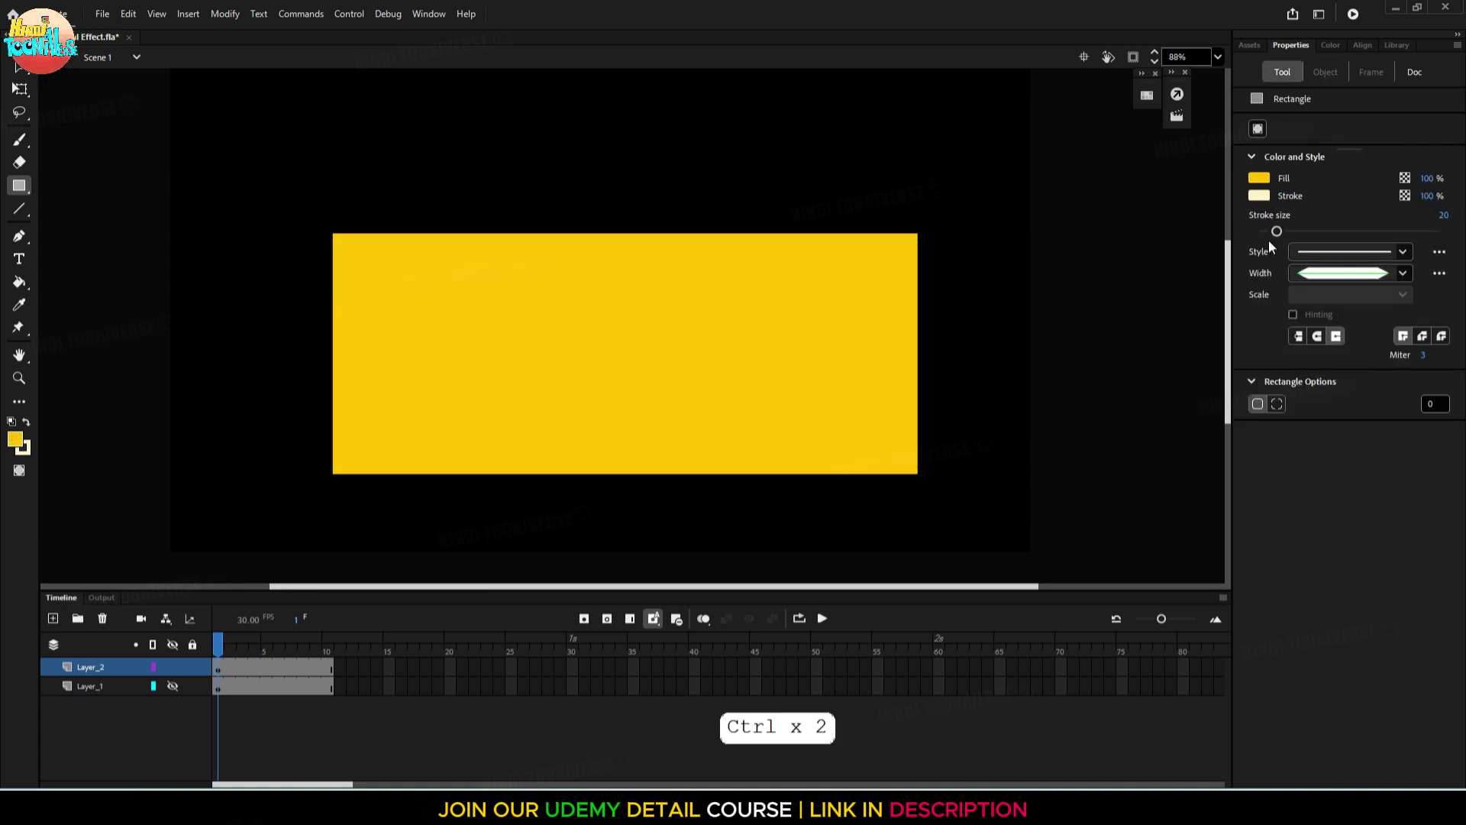
# Cut a jagged lightning-like strip across the yellow rectangle with the Lasso tool, move it clear, and delete the rest of the rectangle
pyautogui.press('l')
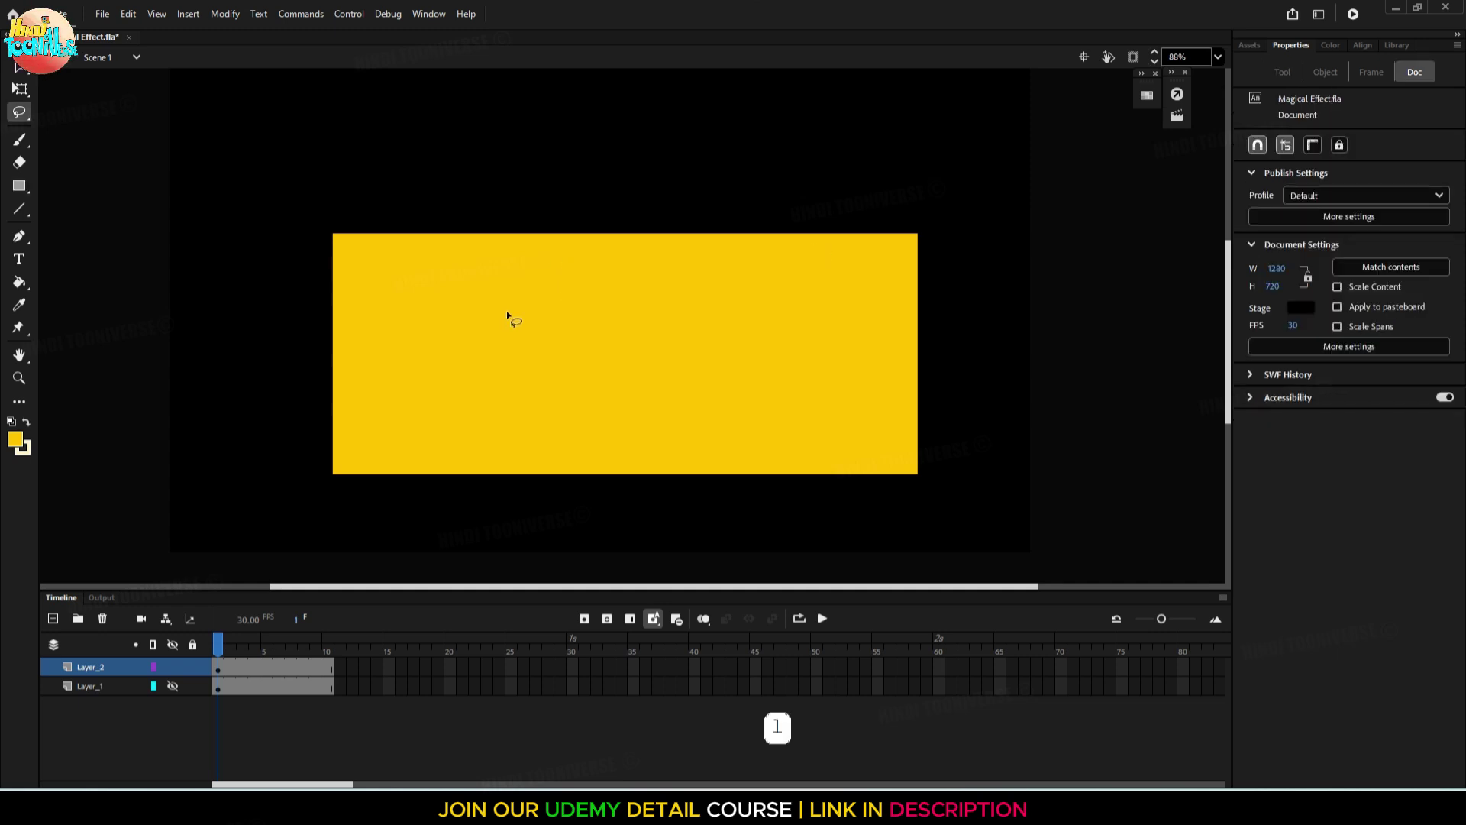
pyautogui.moveTo(356, 305)
pyautogui.mouseDown()
pyautogui.moveTo(589, 320)
pyautogui.moveTo(574, 335)
pyautogui.moveTo(760, 303)
pyautogui.moveTo(718, 336)
pyautogui.moveTo(997, 359)
pyautogui.moveTo(695, 379)
pyautogui.moveTo(724, 401)
pyautogui.moveTo(746, 397)
pyautogui.moveTo(629, 370)
pyautogui.moveTo(646, 363)
pyautogui.moveTo(518, 357)
pyautogui.moveTo(587, 388)
pyautogui.moveTo(499, 375)
pyautogui.moveTo(483, 344)
pyautogui.moveTo(279, 321)
pyautogui.moveTo(359, 321)
pyautogui.moveTo(329, 318)
pyautogui.moveTo(329, 305)
pyautogui.moveTo(372, 310)
pyautogui.mouseUp()
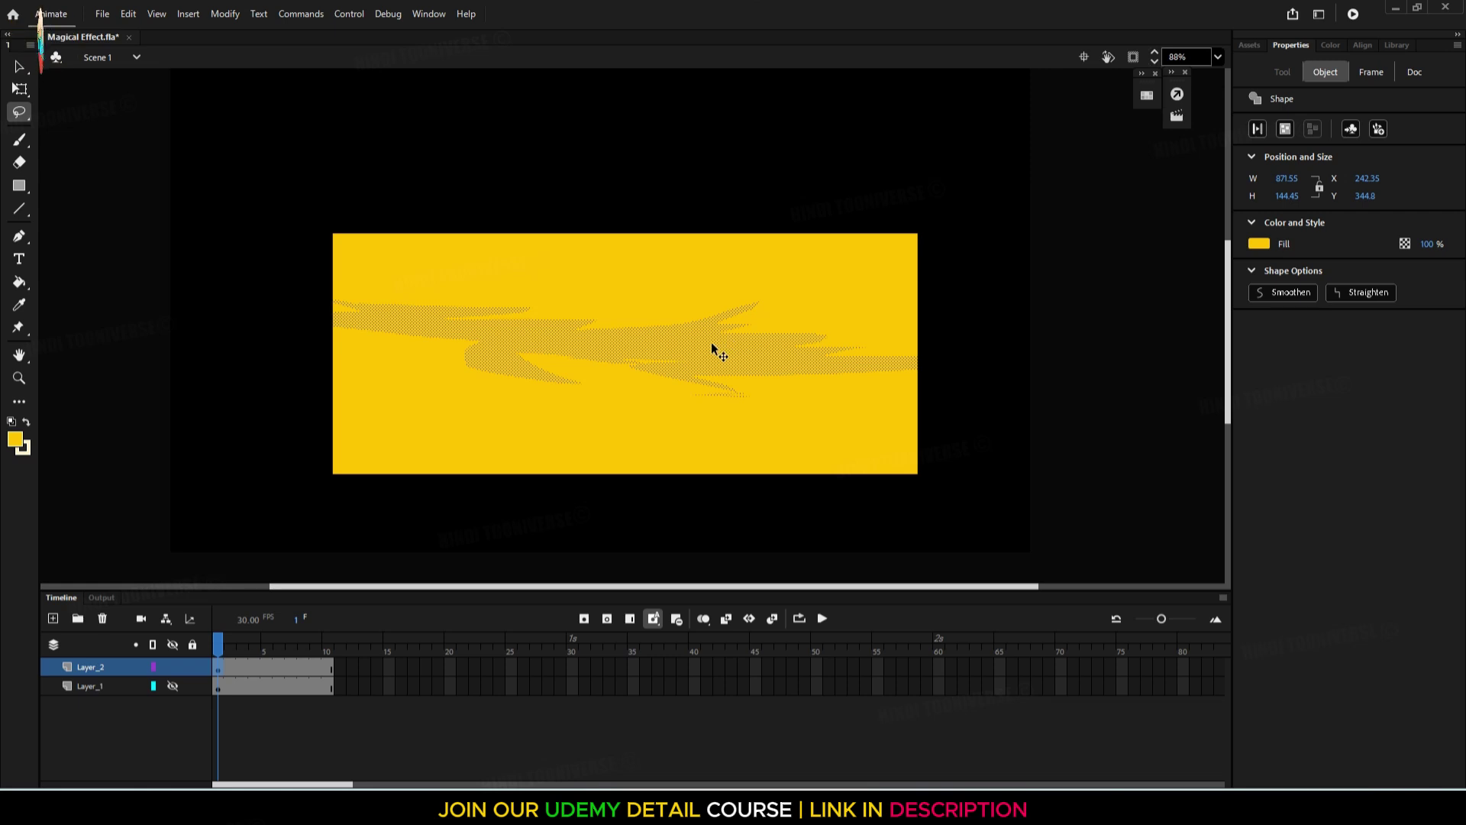
pyautogui.moveTo(712, 345); pyautogui.dragTo(699, 153)
pyautogui.scroll(-2, 745, 339)
pyautogui.moveTo(892, 253); pyautogui.dragTo(456, 444)
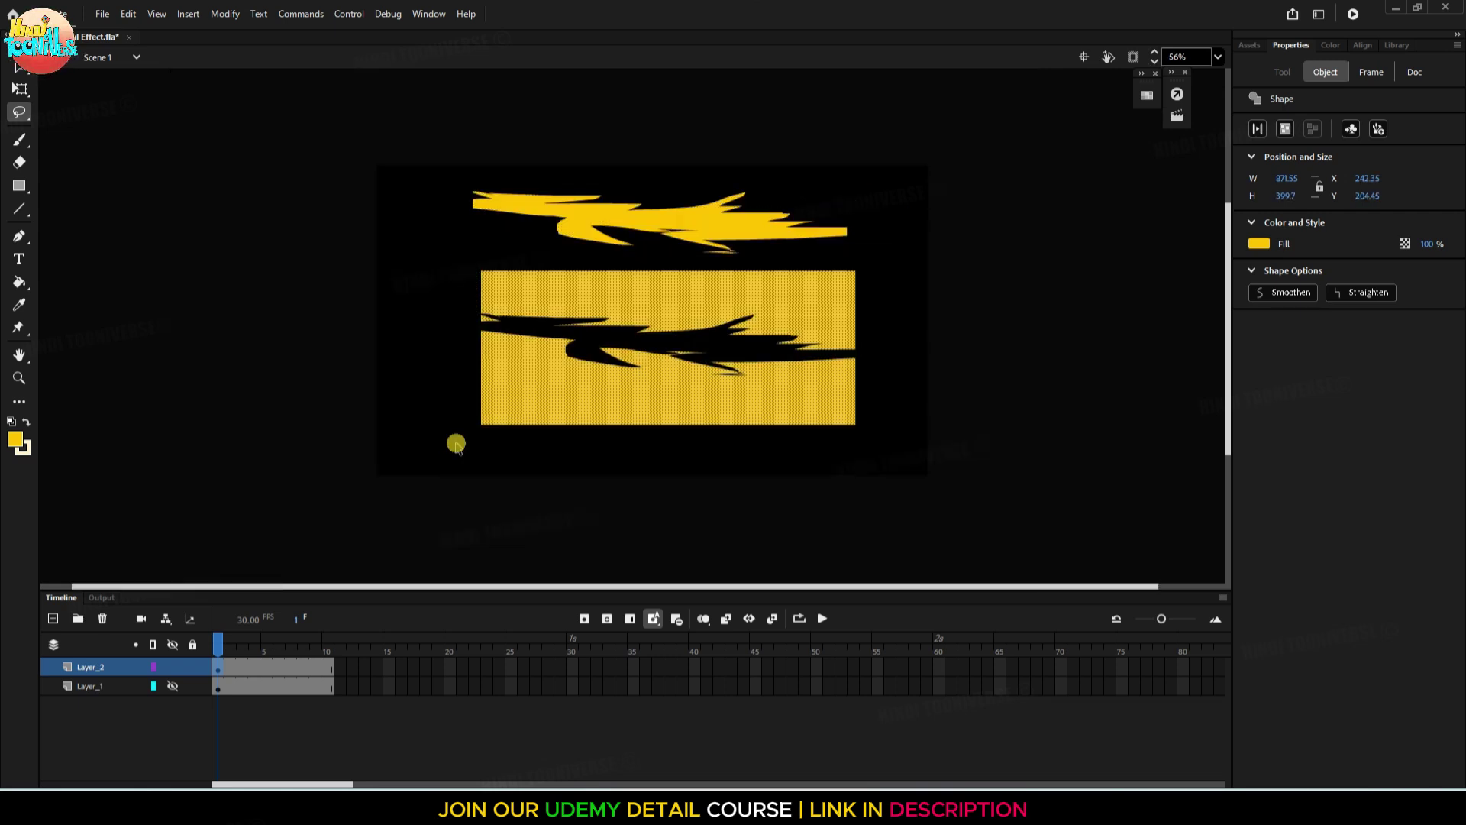
pyautogui.press('BackSpace')
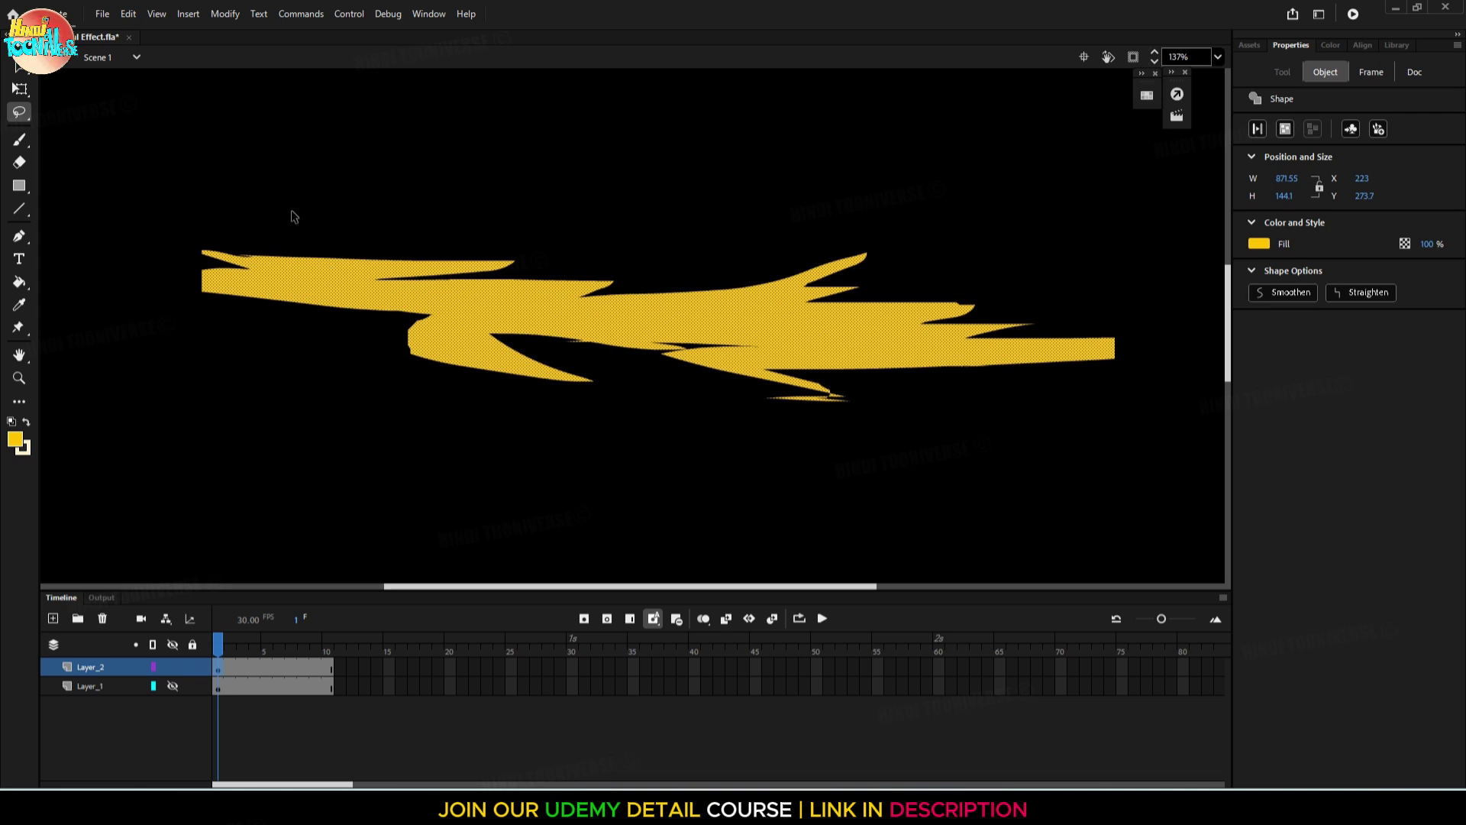
# Stretch the blunt ends of the jagged yellow strip outward into sharp points
pyautogui.click(291, 217)
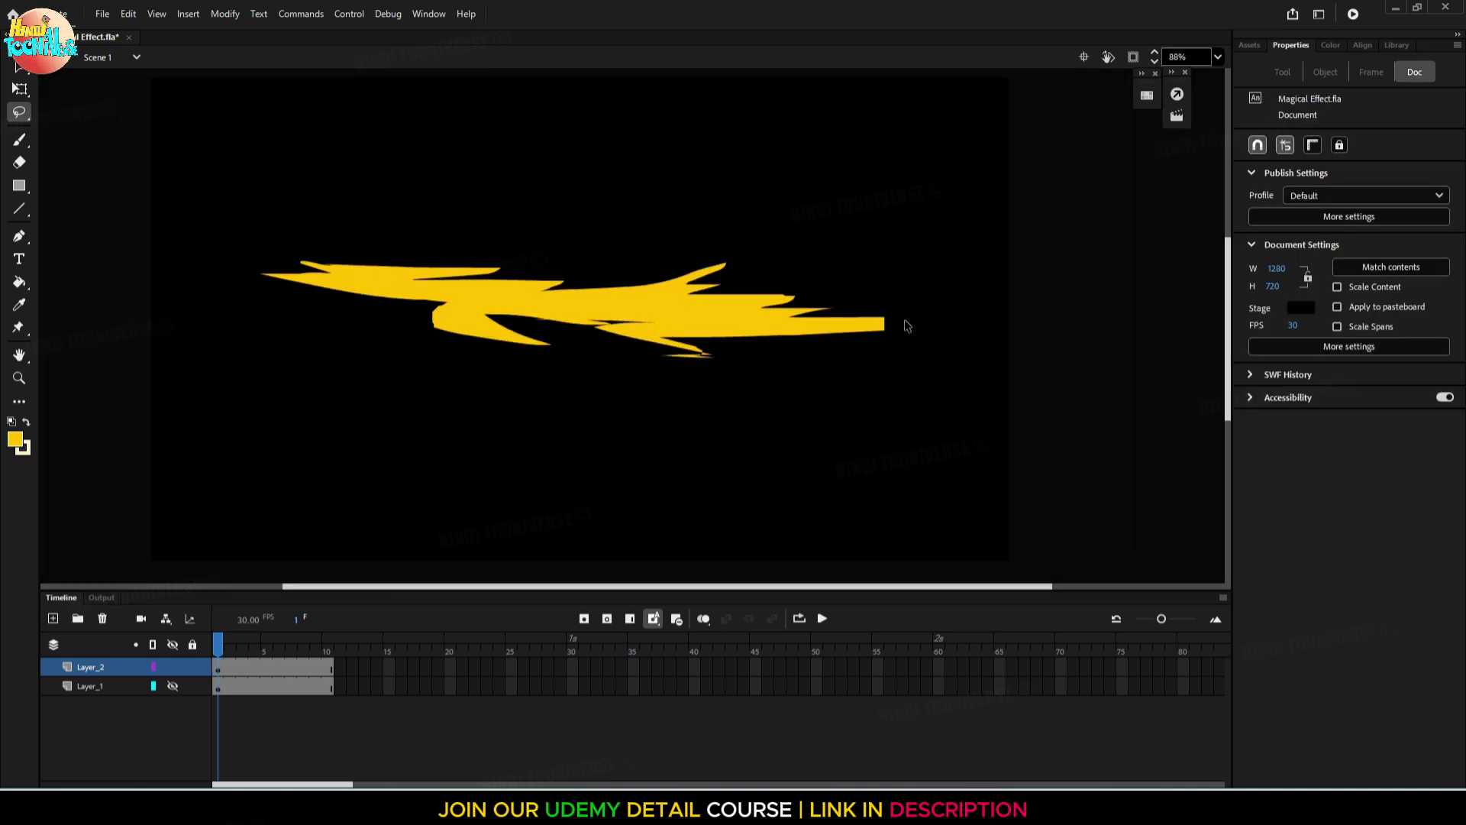
pyautogui.moveTo(878, 318); pyautogui.dragTo(945, 327)
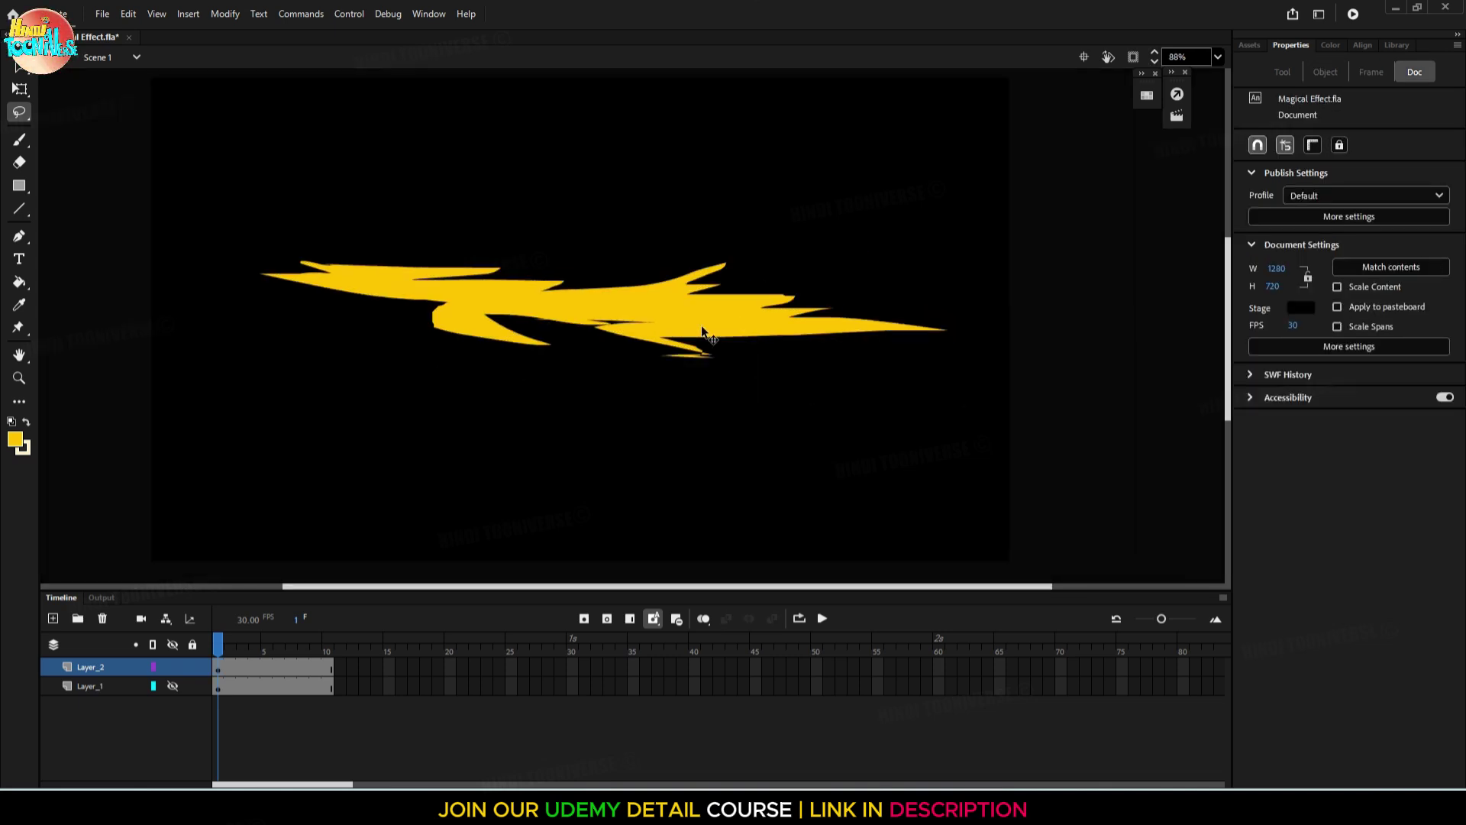
# Select the entire jagged yellow strip and convert it to a movie clip symbol named Shape
pyautogui.scroll(-2, 703, 330)
pyautogui.moveTo(703, 330); pyautogui.dragTo(711, 363)
pyautogui.moveTo(905, 259); pyautogui.dragTo(376, 415)
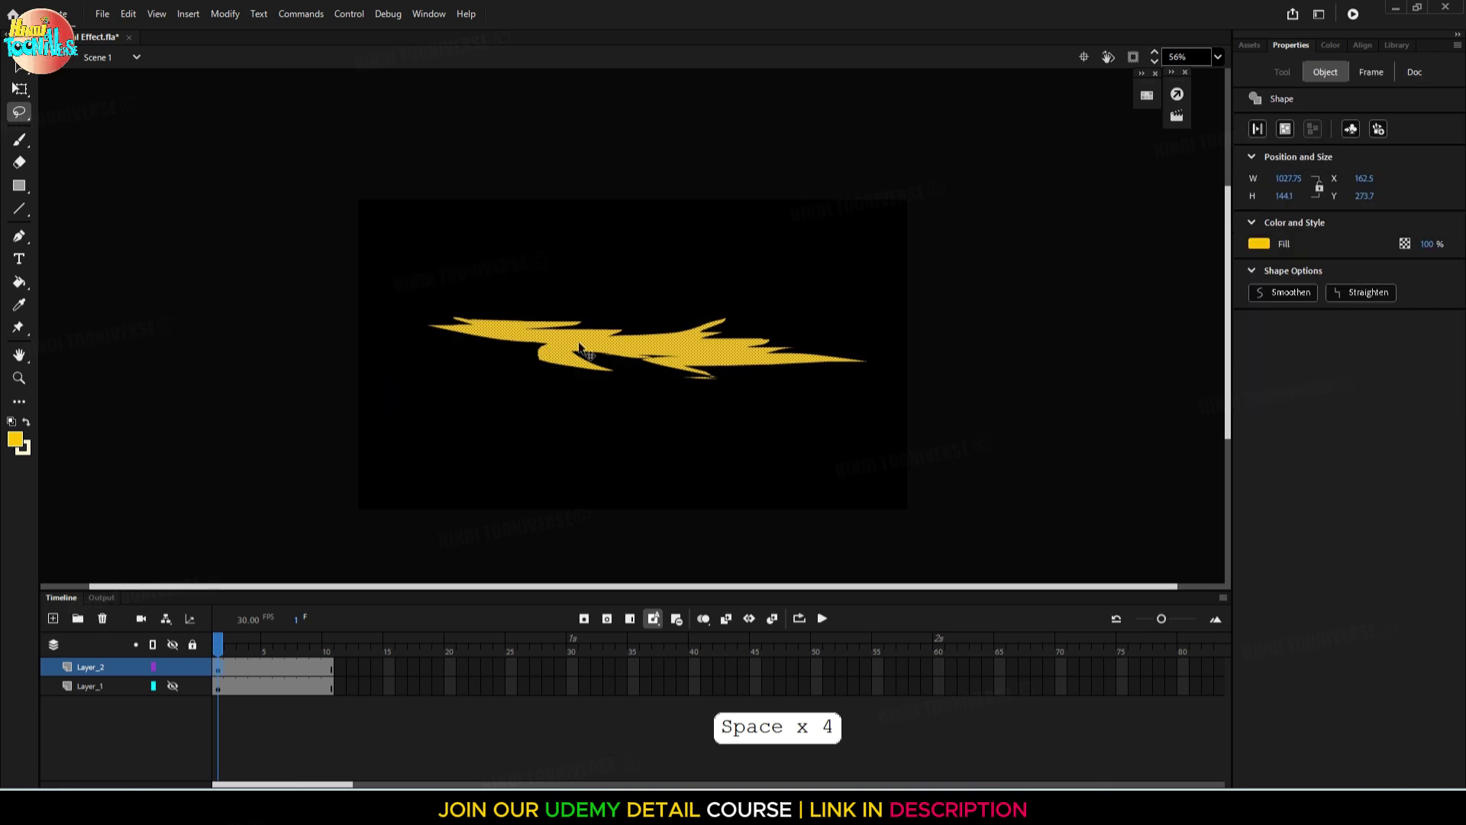
pyautogui.scroll(2, 617, 379)
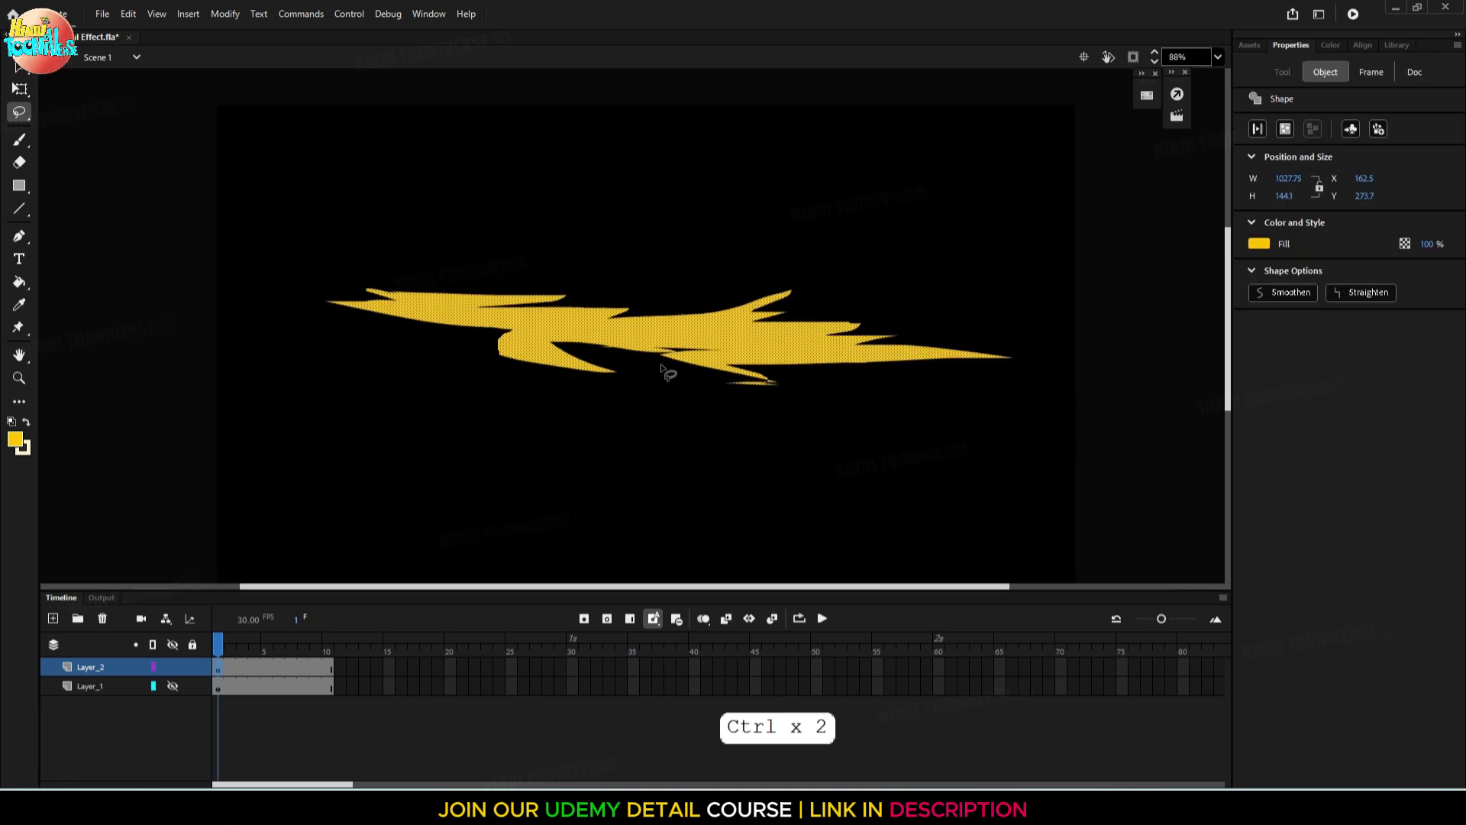
pyautogui.press('F8')
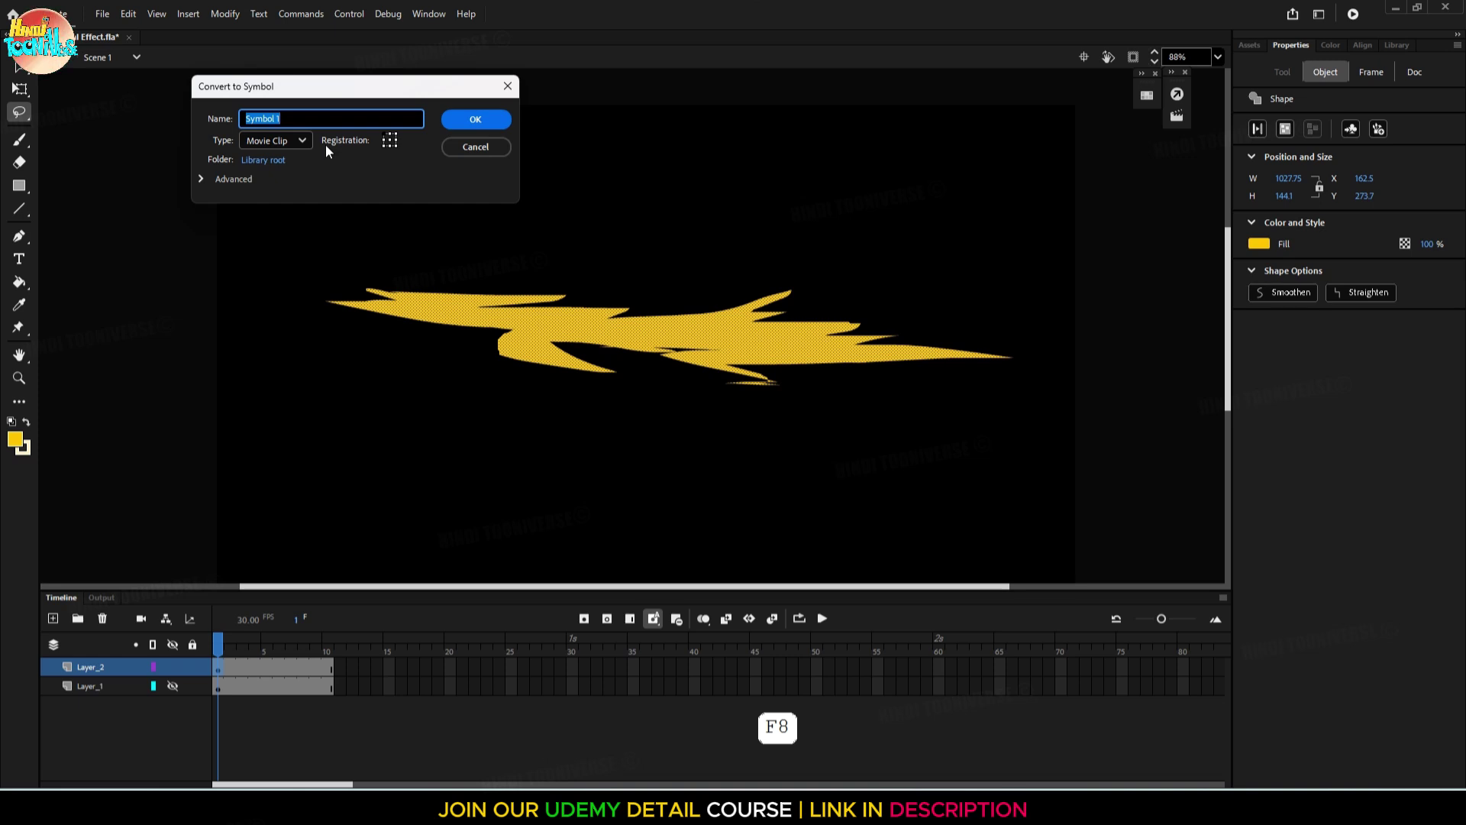
pyautogui.write('Shape')
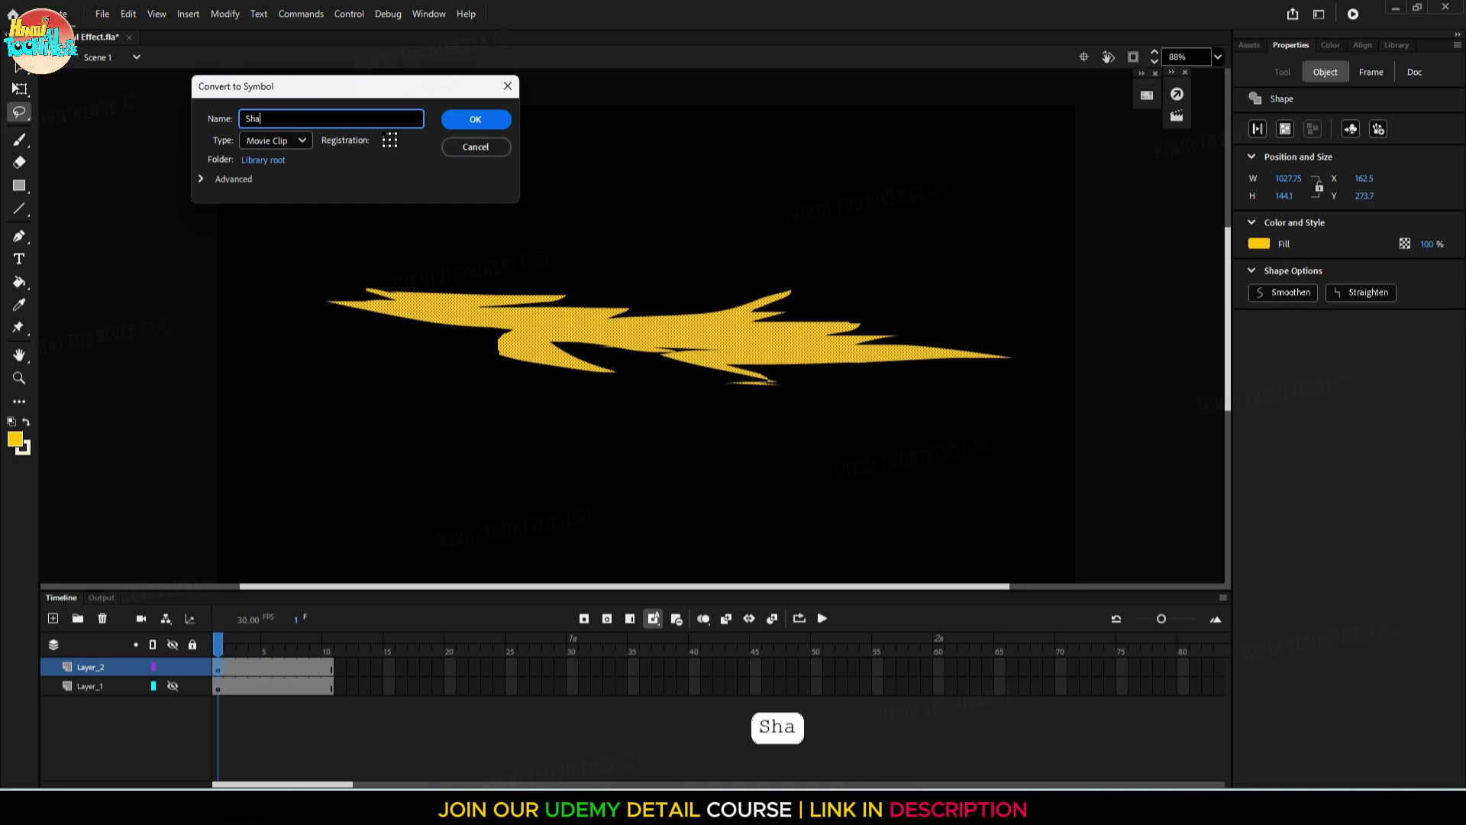
pyautogui.click(477, 119)
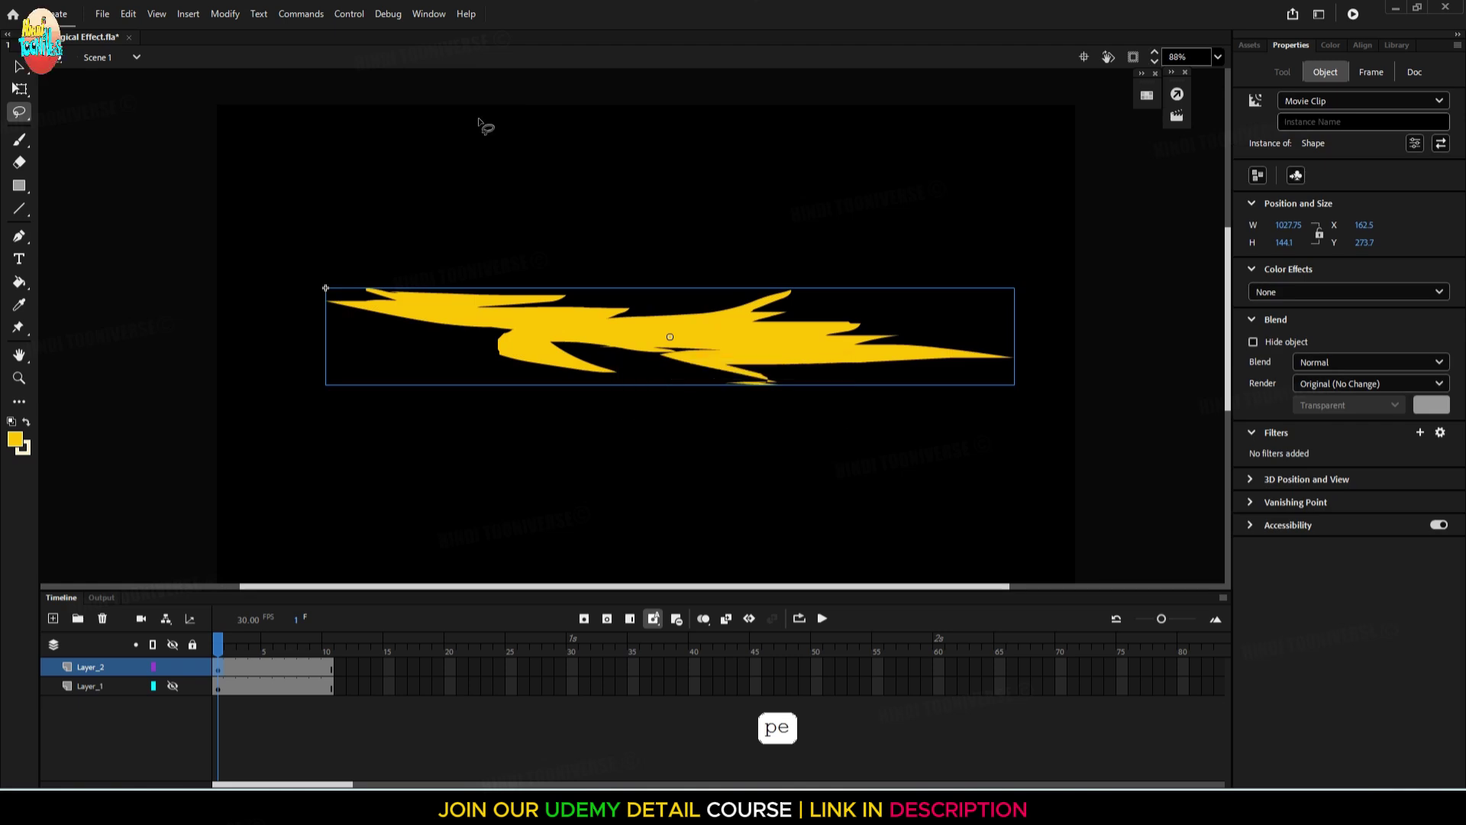
# Open the Shape movie clip for editing and create a shape tween on its Layer_1
pyautogui.hotkey('ctrl', 'e')
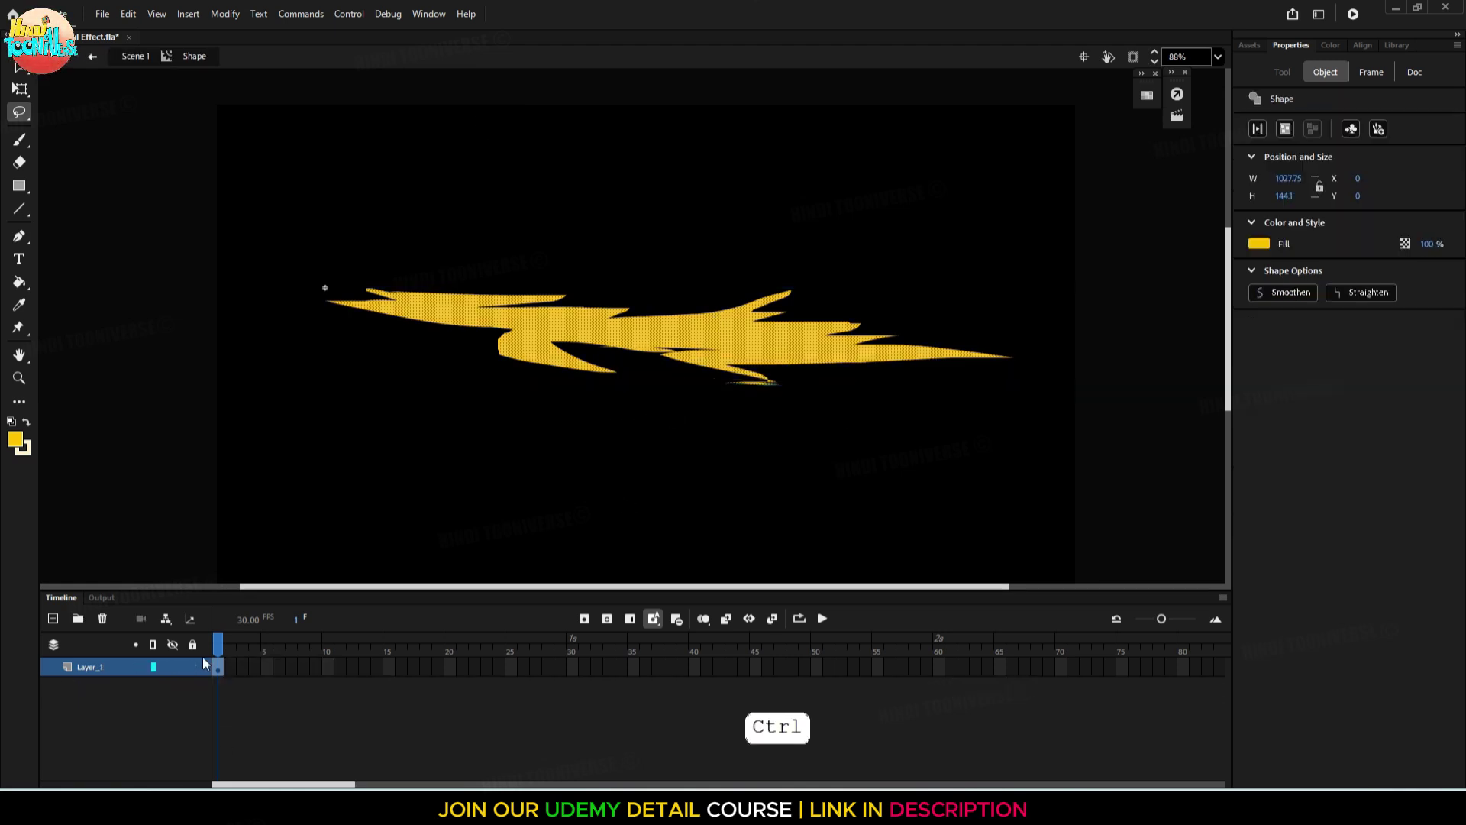
pyautogui.rightClick(218, 670)
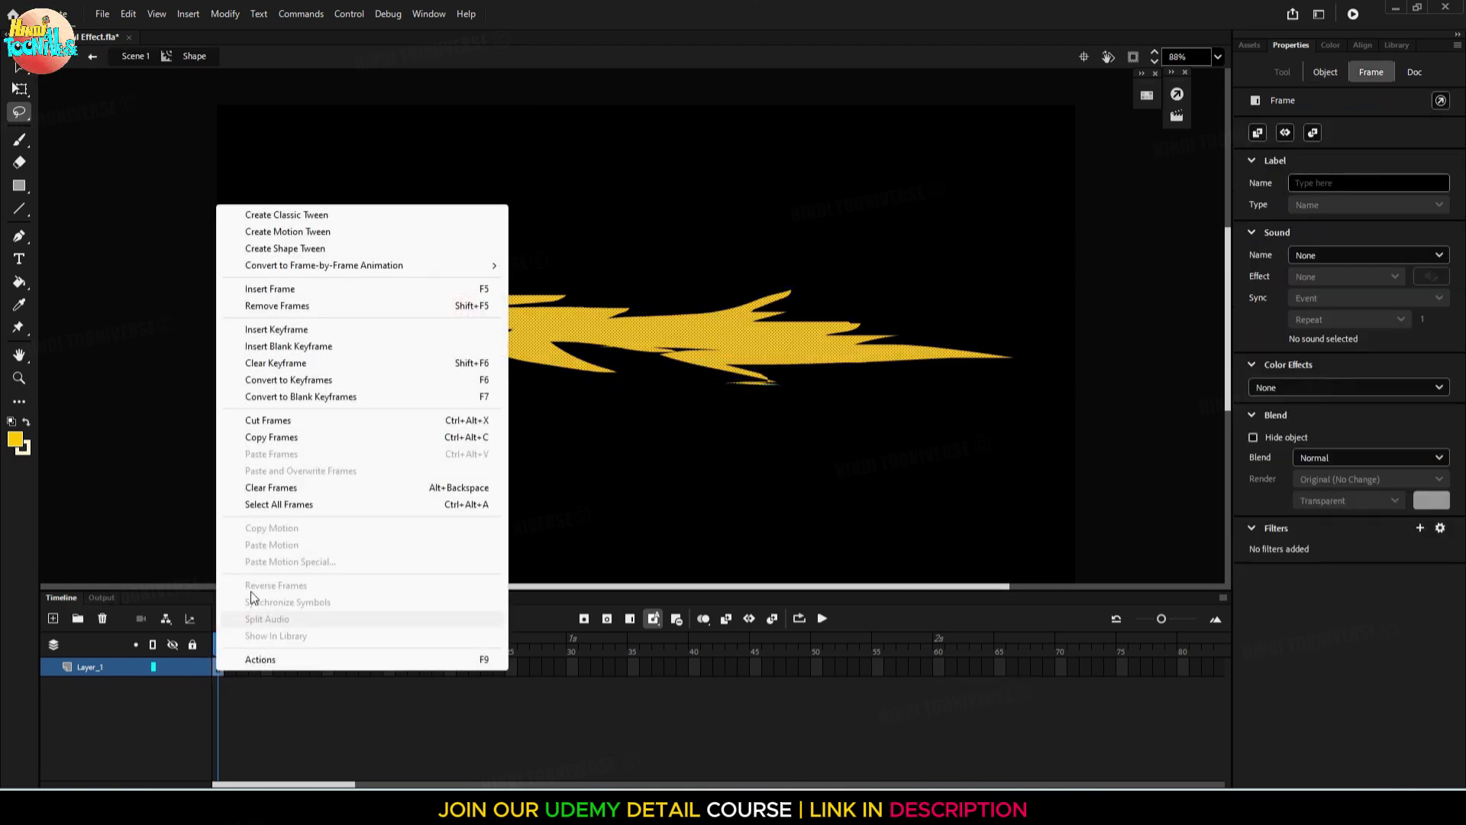
pyautogui.click(318, 250)
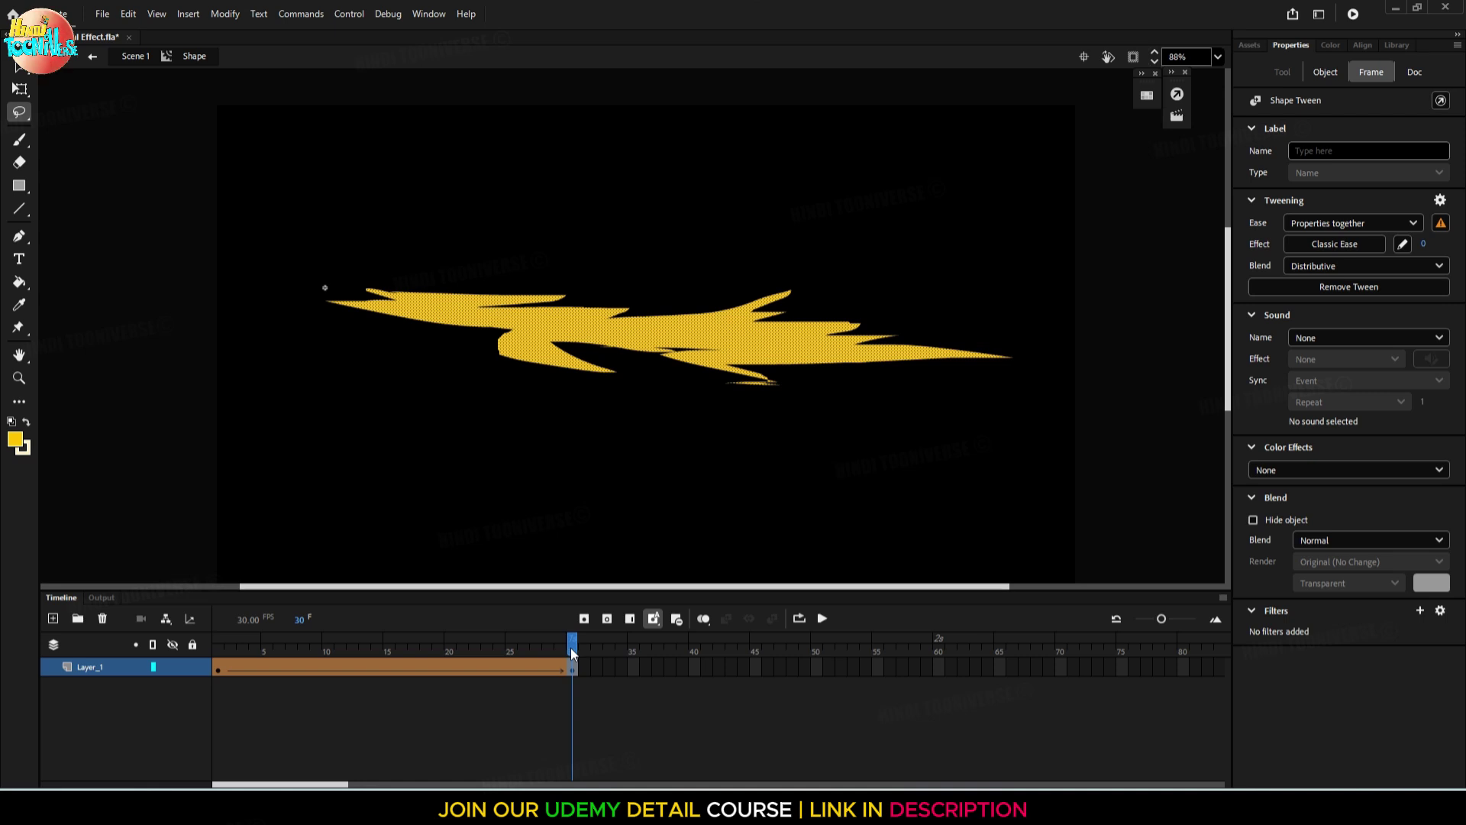
# Shorten the shape tween to end on a keyframe at frame 10, removing the frames beyond it, and return to frame 1
pyautogui.moveTo(573, 653)
pyautogui.mouseDown()
pyautogui.moveTo(229, 688)
pyautogui.moveTo(211, 674)
pyautogui.moveTo(229, 635)
pyautogui.moveTo(543, 641)
pyautogui.moveTo(433, 661)
pyautogui.moveTo(166, 667)
pyautogui.moveTo(625, 671)
pyautogui.moveTo(570, 657)
pyautogui.moveTo(562, 670)
pyautogui.moveTo(328, 673)
pyautogui.mouseUp()
pyautogui.click(219, 669)
pyautogui.click(571, 671)
pyautogui.moveTo(610, 672); pyautogui.dragTo(342, 687)
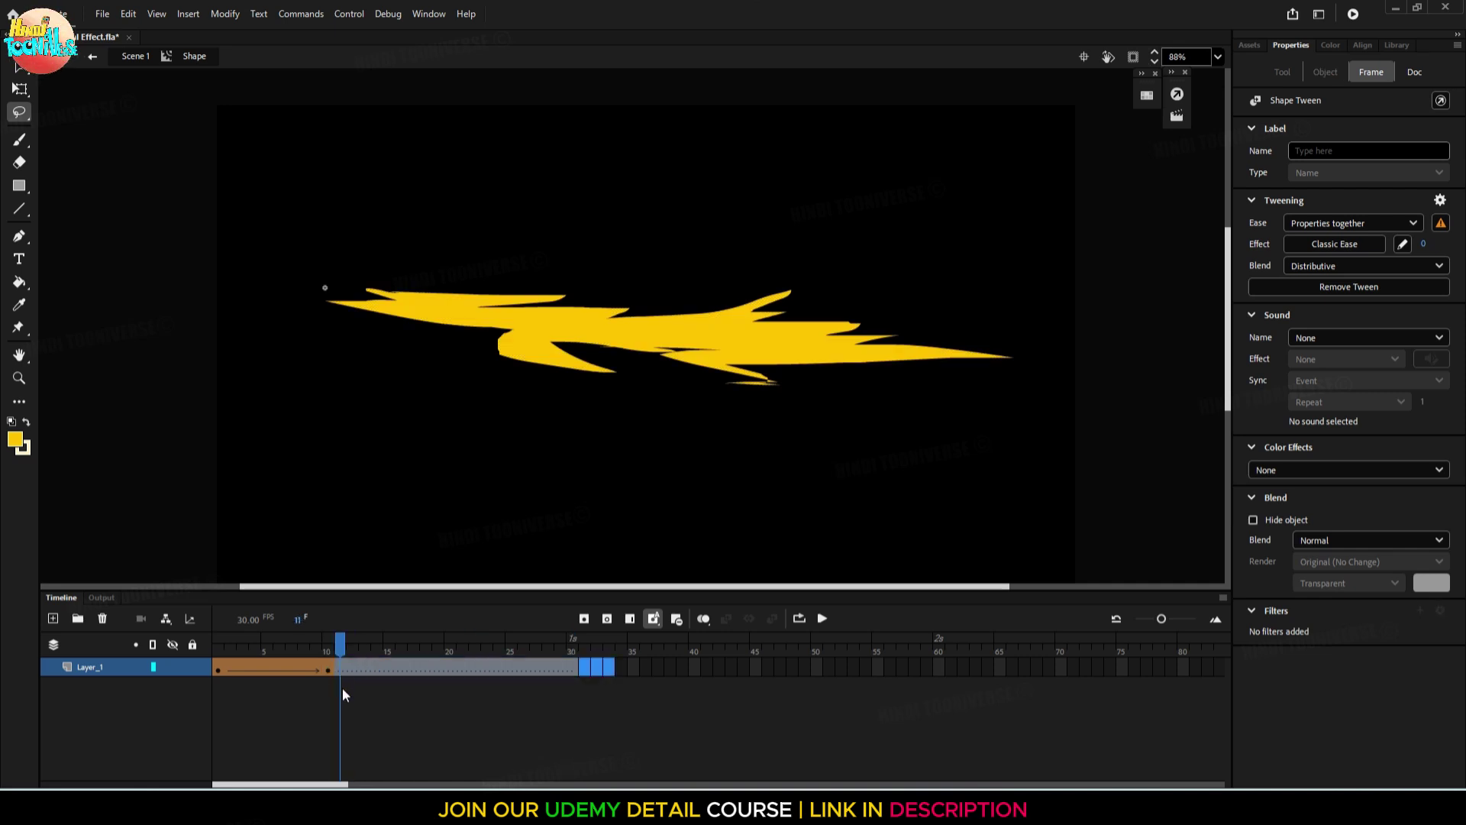
pyautogui.hotkey('shift', 'F5')
pyautogui.moveTo(327, 648); pyautogui.dragTo(179, 647)
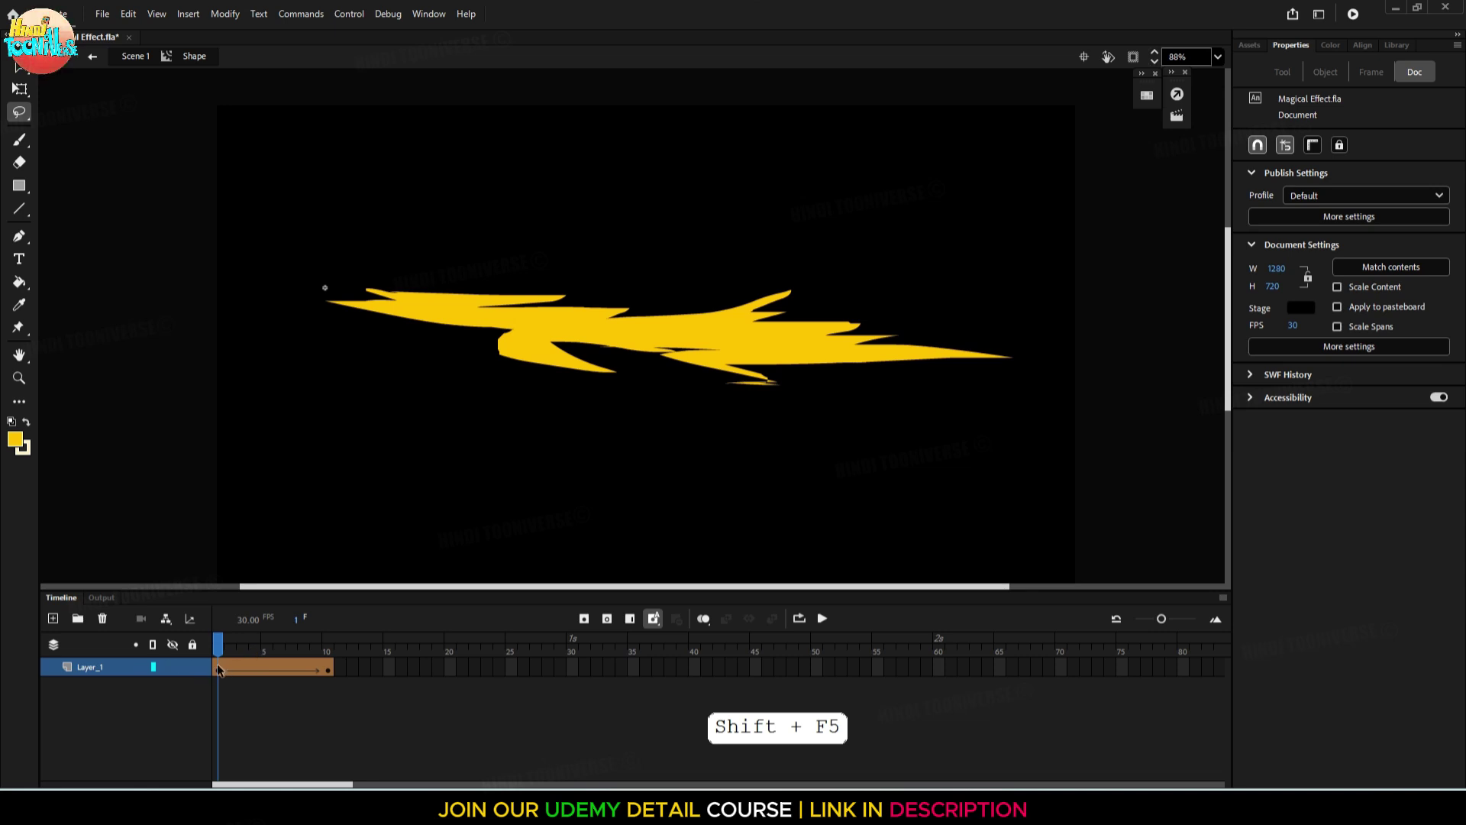
pyautogui.click(218, 667)
pyautogui.click(320, 459)
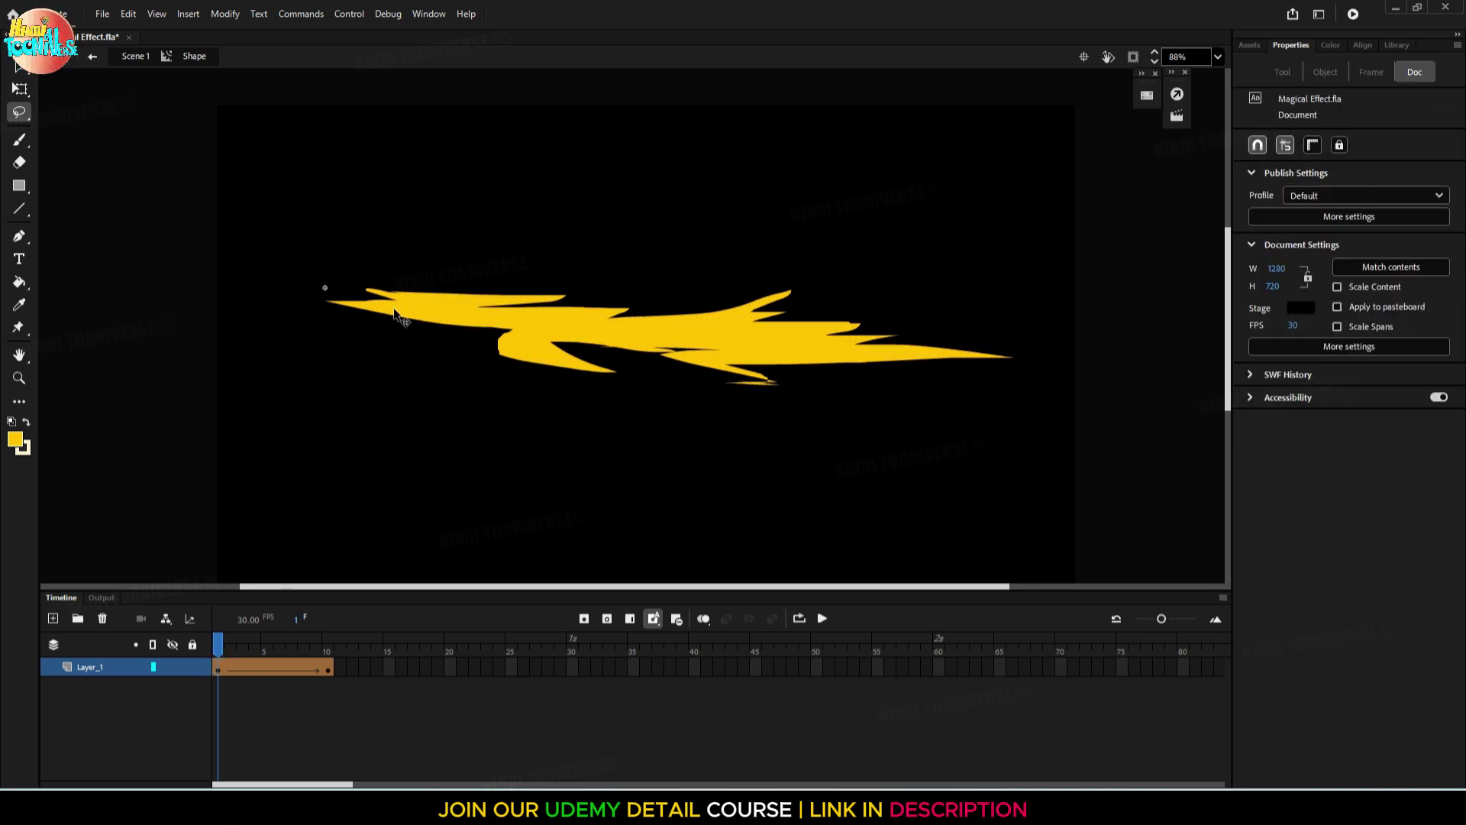
# At frame 1, stretch the yellow shape's upper-left spike, upper middle spike and lower spike outward into longer points
pyautogui.scroll(6, 394, 310)
pyautogui.press('space')
pyautogui.moveTo(412, 286); pyautogui.dragTo(427, 329)
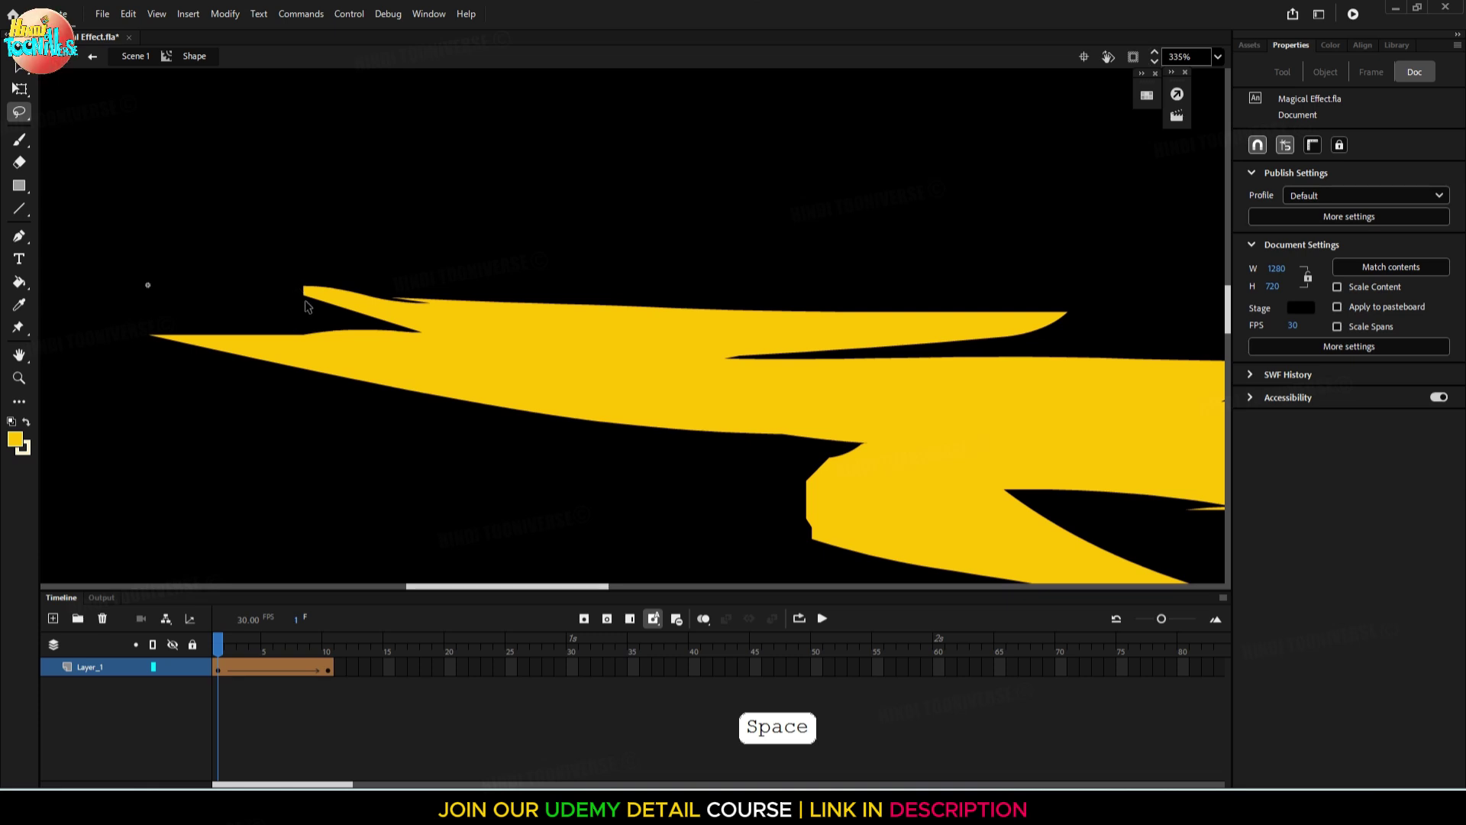
pyautogui.moveTo(307, 298); pyautogui.dragTo(249, 285)
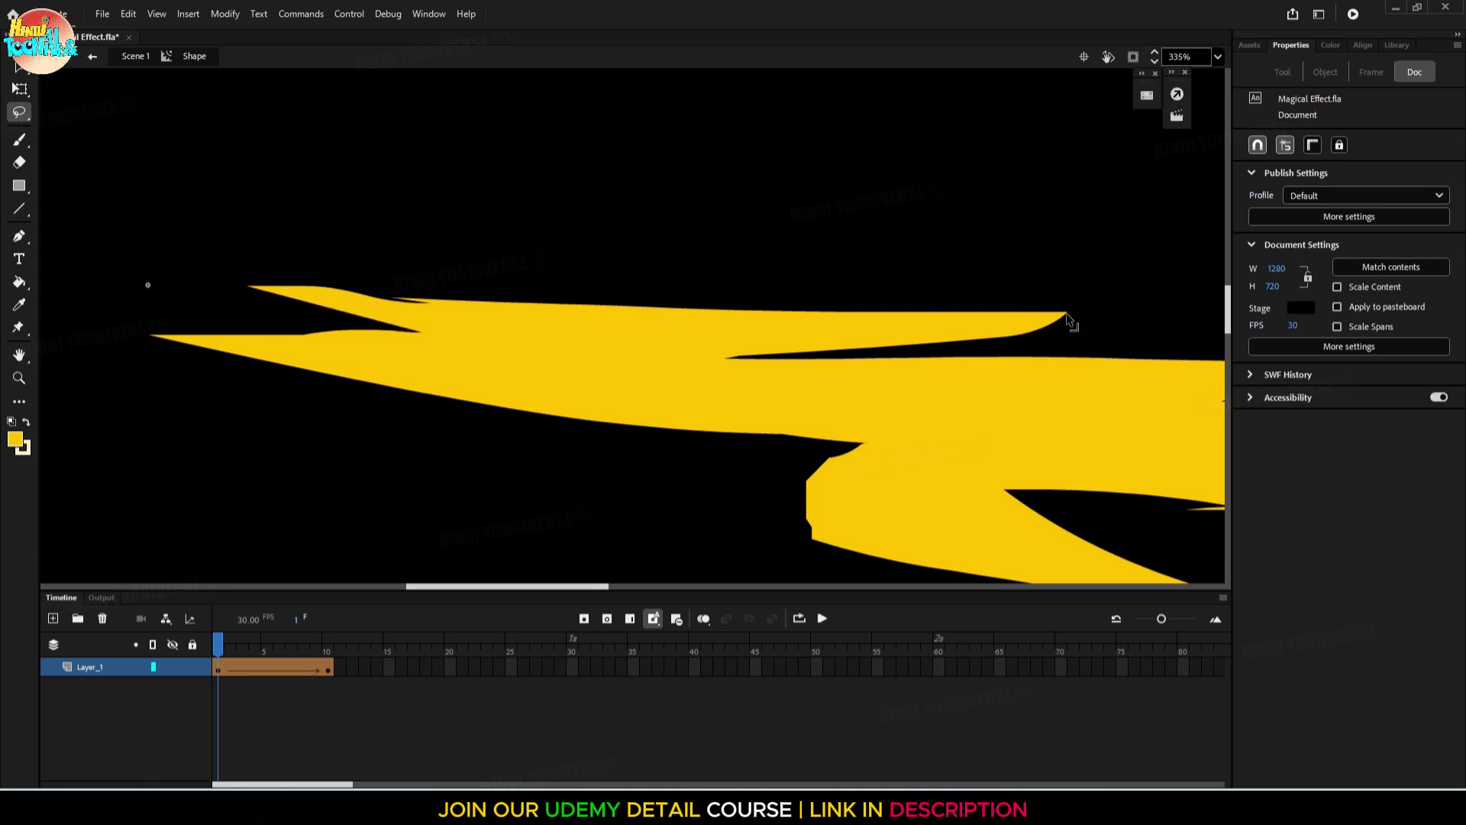
pyautogui.moveTo(1069, 319); pyautogui.dragTo(1080, 342)
pyautogui.scroll(-3, 928, 424)
pyautogui.press('space')
pyautogui.moveTo(916, 435); pyautogui.dragTo(469, 338)
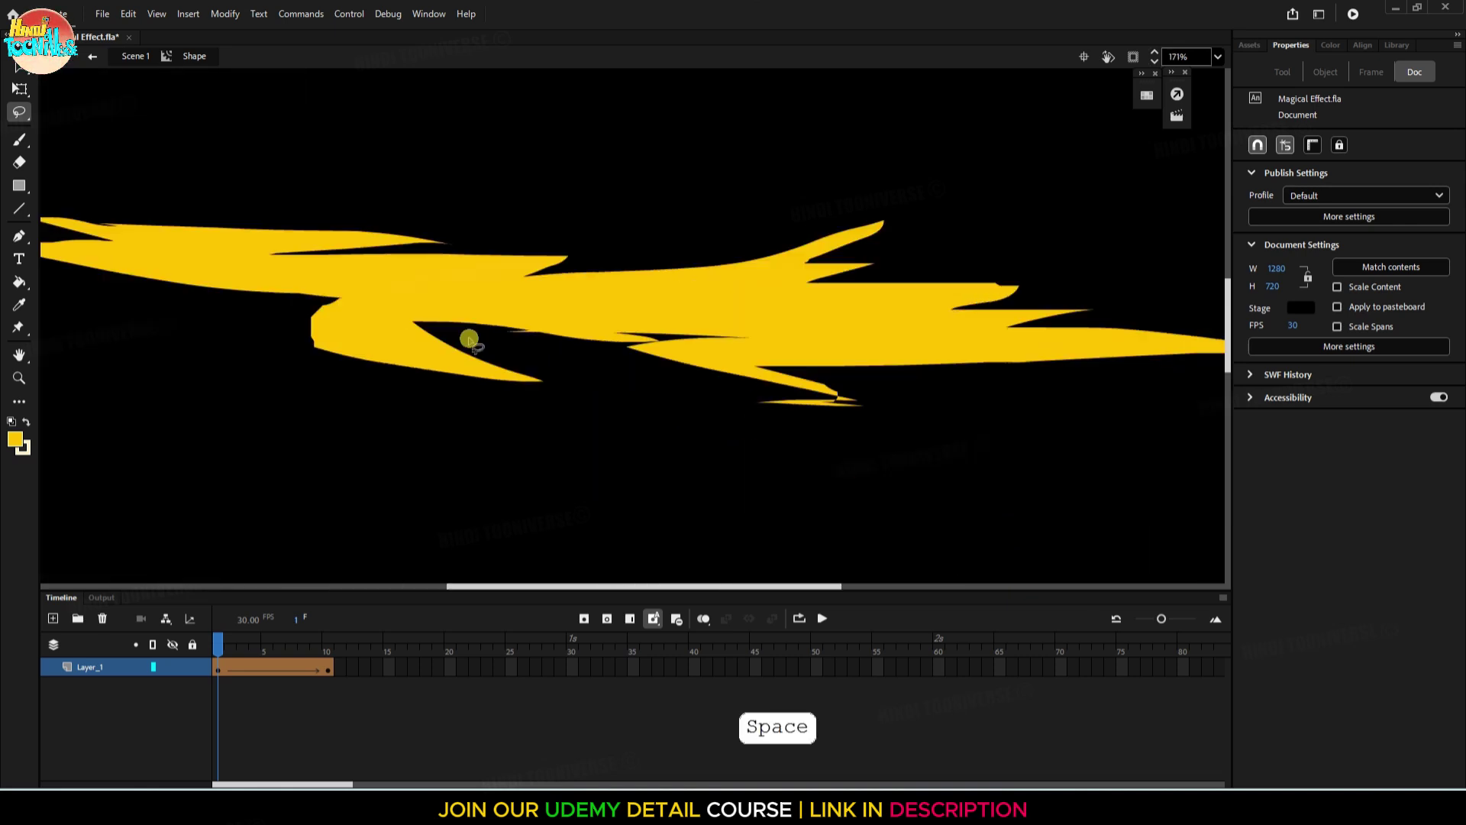
pyautogui.moveTo(544, 382); pyautogui.dragTo(568, 404)
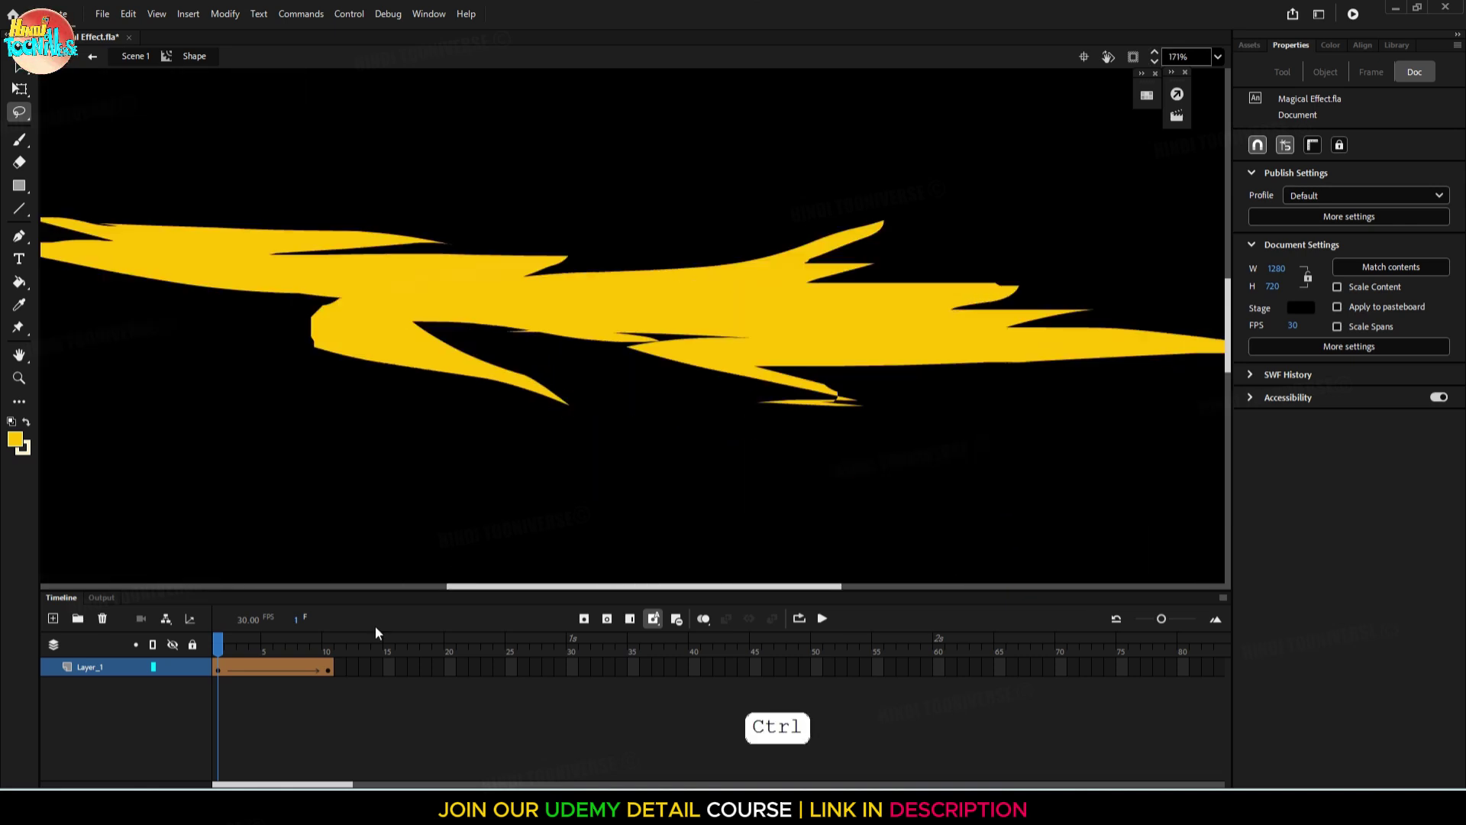
# At frame 1, bend the yellow shape's long right-hand tip upward
pyautogui.moveTo(224, 647)
pyautogui.mouseDown()
pyautogui.moveTo(337, 655)
pyautogui.moveTo(206, 655)
pyautogui.moveTo(291, 652)
pyautogui.moveTo(246, 641)
pyautogui.moveTo(373, 657)
pyautogui.moveTo(197, 657)
pyautogui.moveTo(330, 664)
pyautogui.moveTo(203, 645)
pyautogui.mouseUp()
pyautogui.scroll(-5, 632, 370)
pyautogui.press('space')
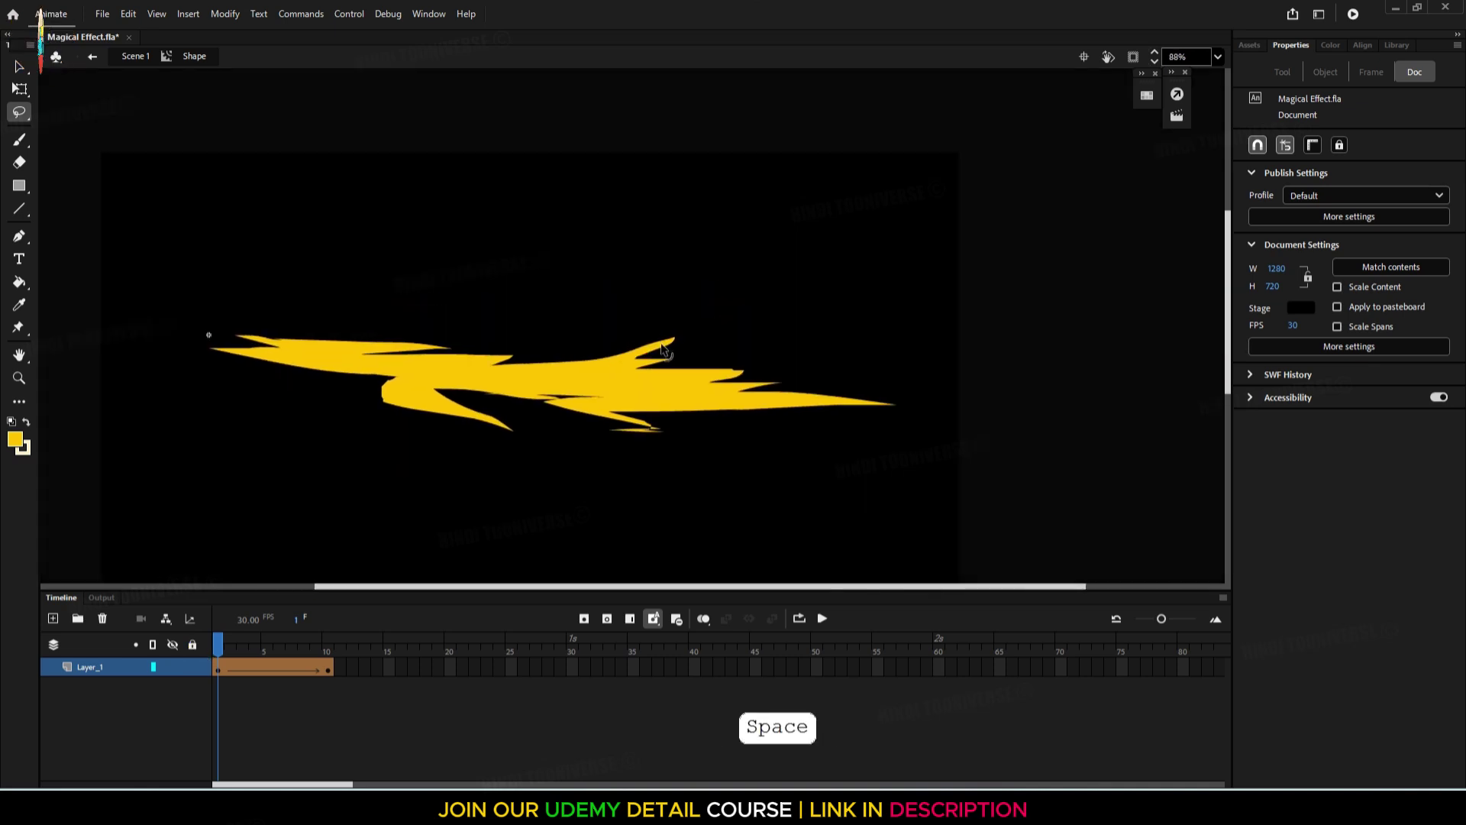
pyautogui.keyDown('ctrl'); pyautogui.moveTo(895, 405); pyautogui.dragTo(909, 368); pyautogui.keyUp('ctrl')
pyautogui.keyDown('ctrl'); pyautogui.moveTo(804, 408); pyautogui.dragTo(802, 396); pyautogui.keyUp('ctrl')
# Turn on looped playback over frames 1 to 10 and preview the yellow shape's tween
pyautogui.moveTo(219, 649); pyautogui.dragTo(329, 649)
pyautogui.click(799, 618)
pyautogui.click(822, 618)
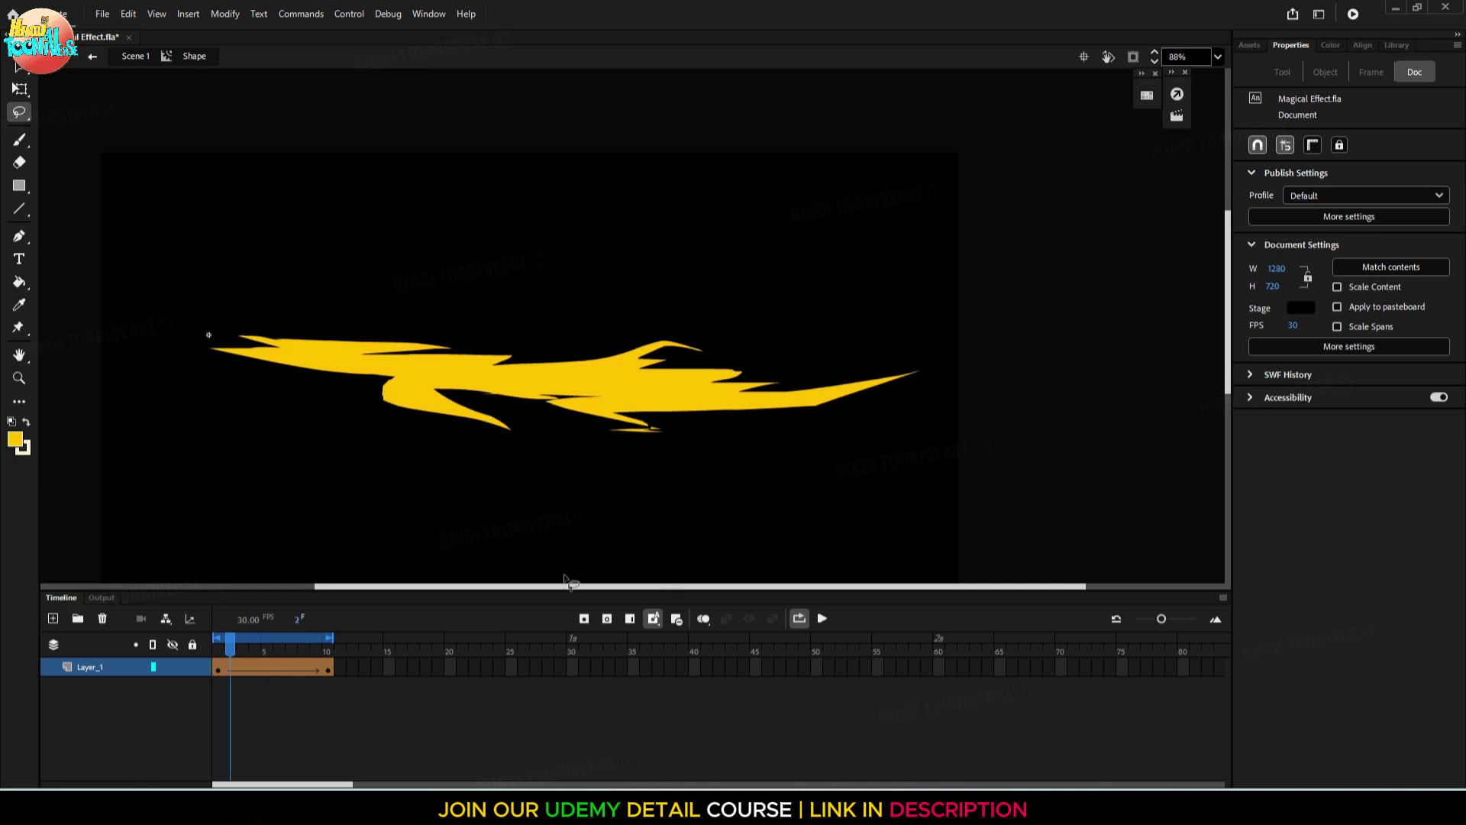
pyautogui.press('space')
pyautogui.moveTo(561, 523); pyautogui.dragTo(633, 435)
pyautogui.press('space')
# Add a new layer and draw the left half of a cream zigzag line below the yellow shape with the Line tool
pyautogui.click(53, 619)
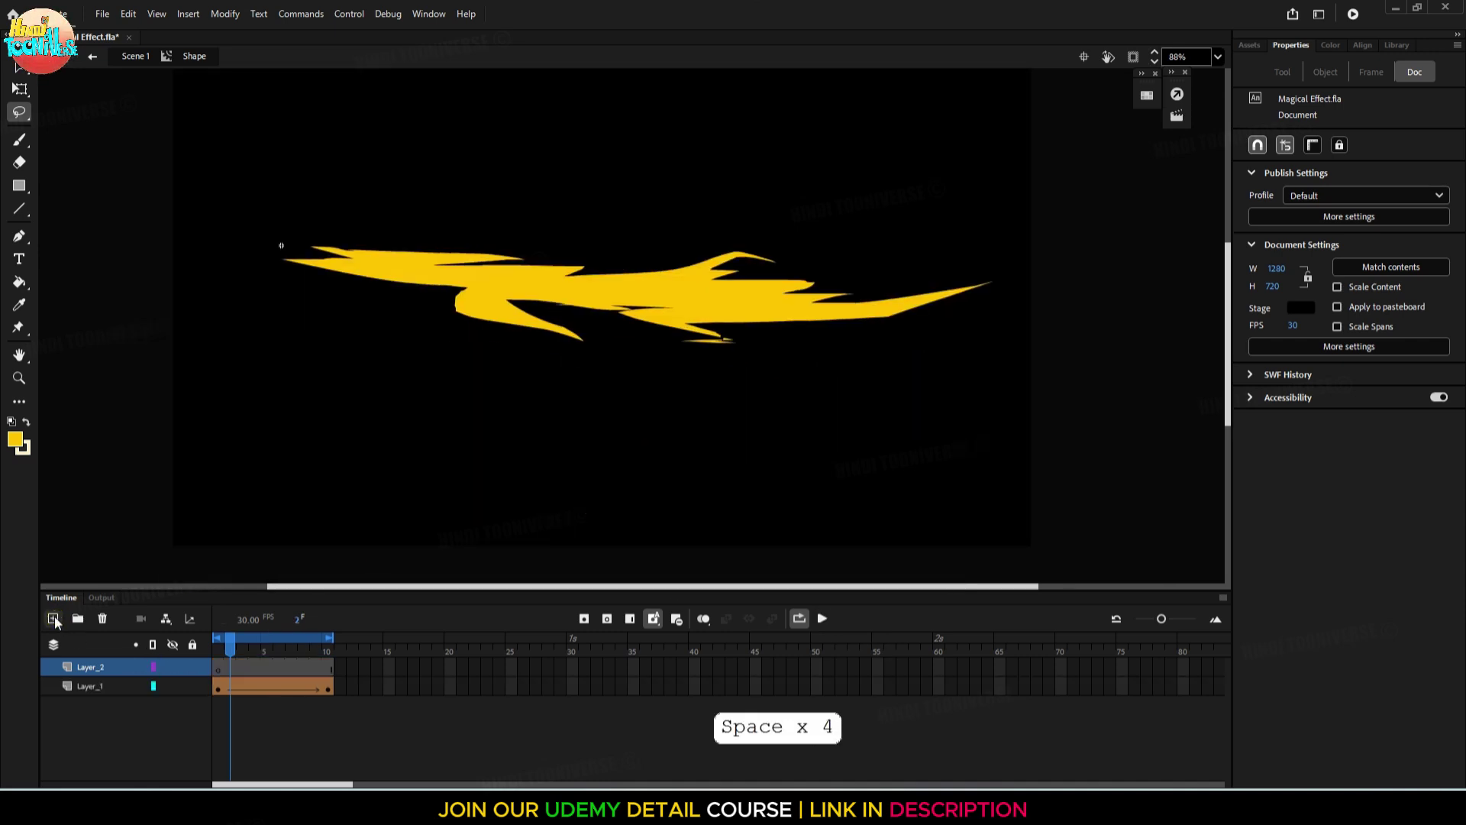
pyautogui.press('space')
pyautogui.moveTo(450, 328); pyautogui.dragTo(490, 285)
pyautogui.press('space')
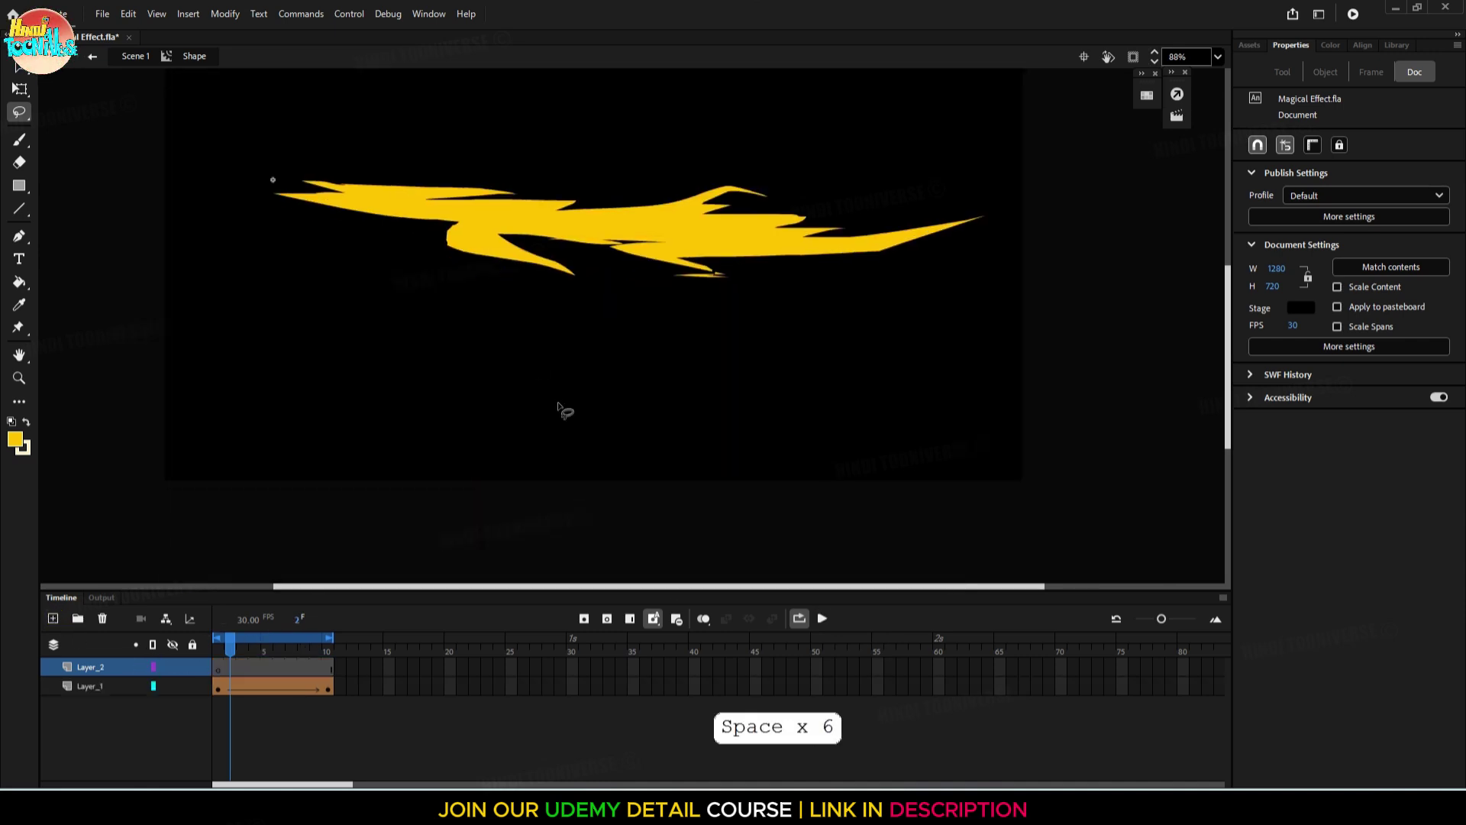
pyautogui.press('n')
pyautogui.moveTo(277, 353)
pyautogui.mouseDown()
pyautogui.moveTo(425, 353)
pyautogui.moveTo(458, 393)
pyautogui.moveTo(442, 374)
pyautogui.moveTo(488, 340)
pyautogui.moveTo(584, 371)
pyautogui.moveTo(600, 341)
pyautogui.mouseUp()
pyautogui.moveTo(600, 341)
pyautogui.mouseDown()
pyautogui.moveTo(709, 328)
pyautogui.moveTo(871, 355)
pyautogui.moveTo(820, 365)
pyautogui.moveTo(982, 383)
pyautogui.mouseUp()
pyautogui.hotkey('ctrl', 'z')
pyautogui.hotkey('ctrl', 'z')
pyautogui.hotkey('ctrl', 'z')
pyautogui.hotkey('ctrl', 'z')
pyautogui.hotkey('ctrl', 'z')
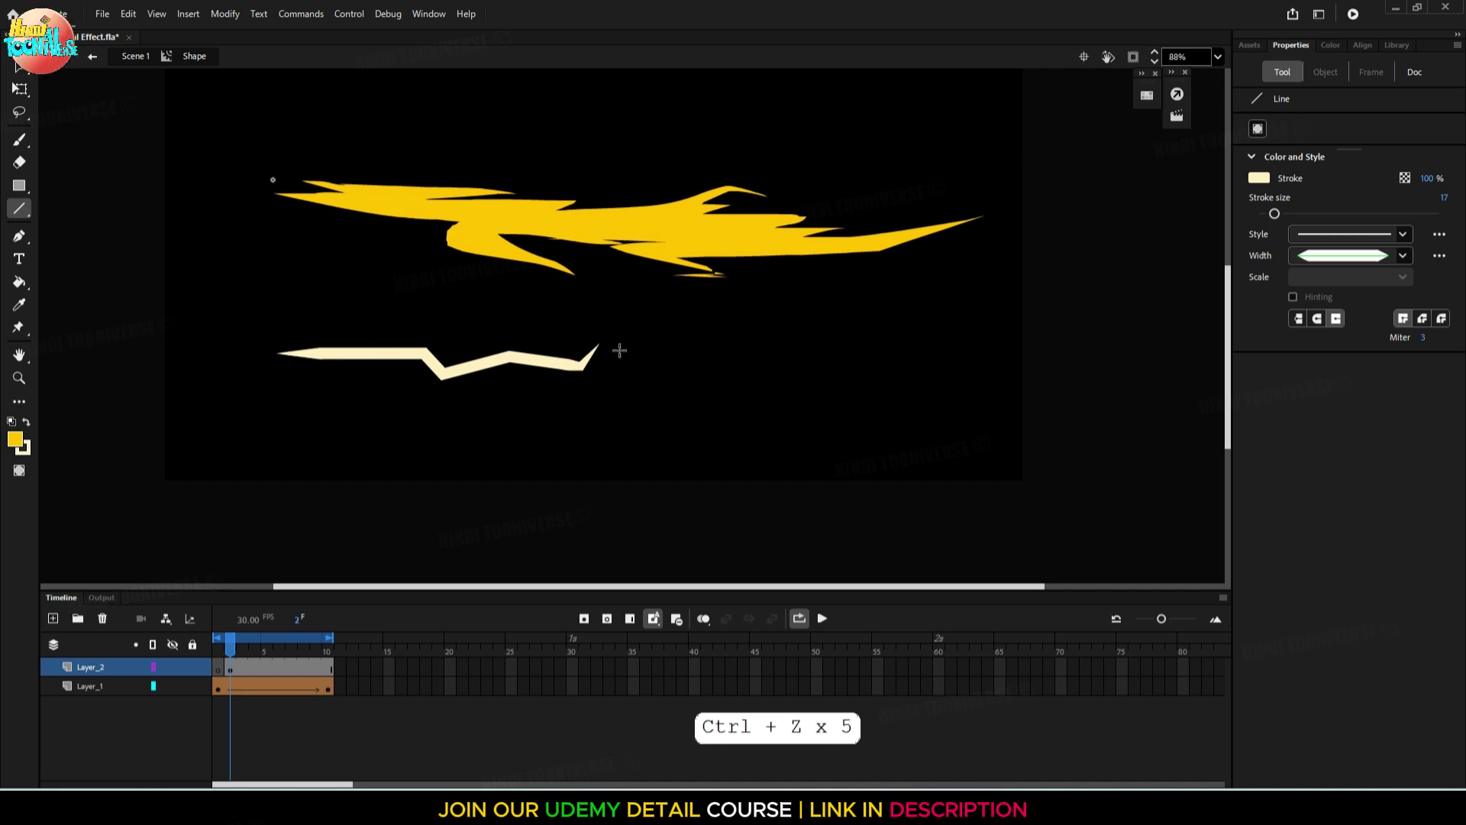
# Extend the zigzag with further line segments to the yellow shape's right end, making it about 1056 px wide overall
pyautogui.moveTo(600, 343); pyautogui.dragTo(735, 362)
pyautogui.moveTo(736, 362); pyautogui.dragTo(791, 353)
pyautogui.moveTo(791, 353); pyautogui.dragTo(870, 356)
pyautogui.moveTo(870, 356); pyautogui.dragTo(982, 356)
# Convert the whole zigzag line to a fill and stretch it slightly taller
pyautogui.hotkey('ctrl', 'a')
pyautogui.click(225, 13)
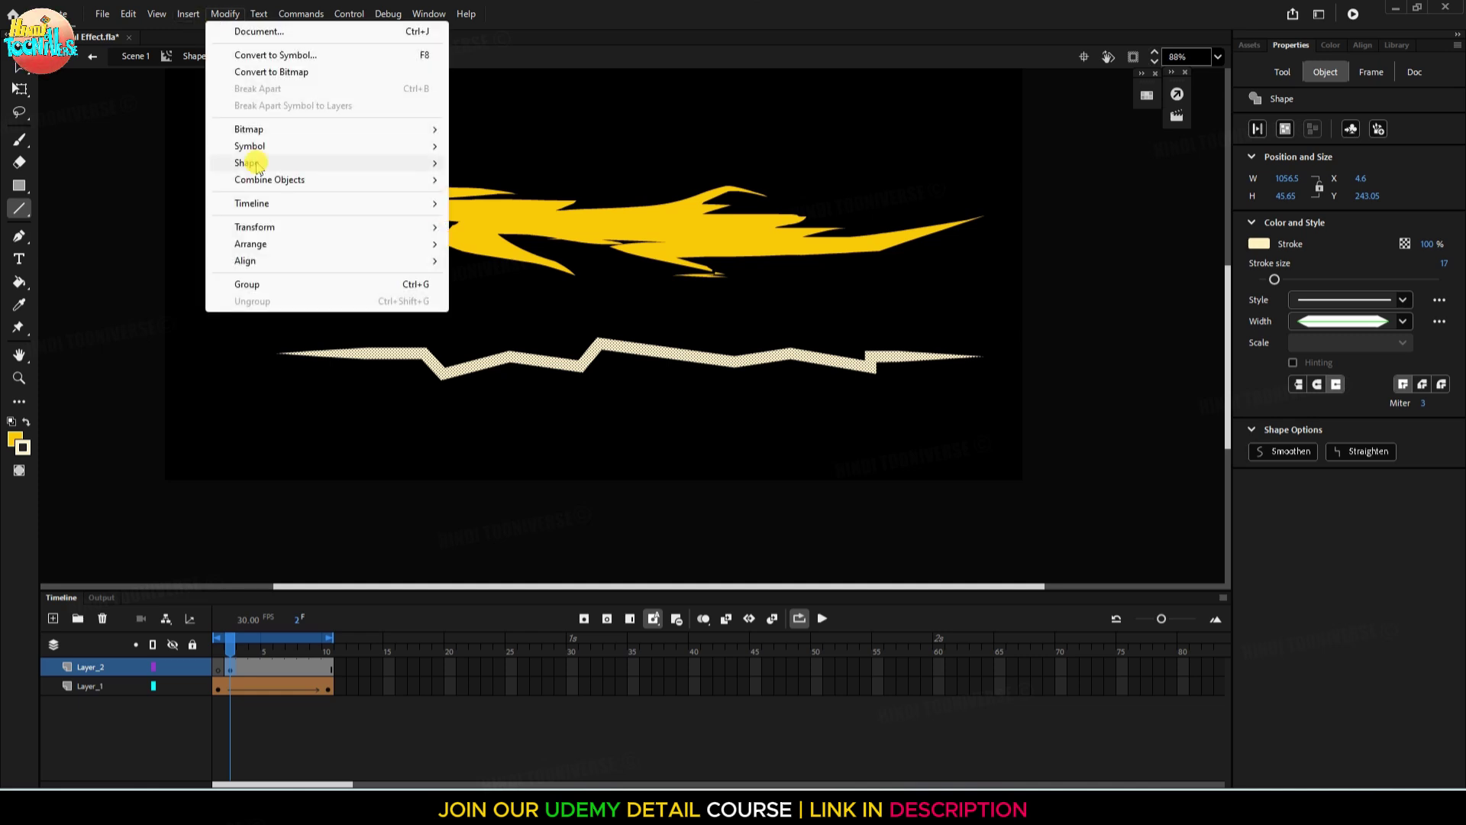
pyautogui.click(497, 216)
pyautogui.press('q')
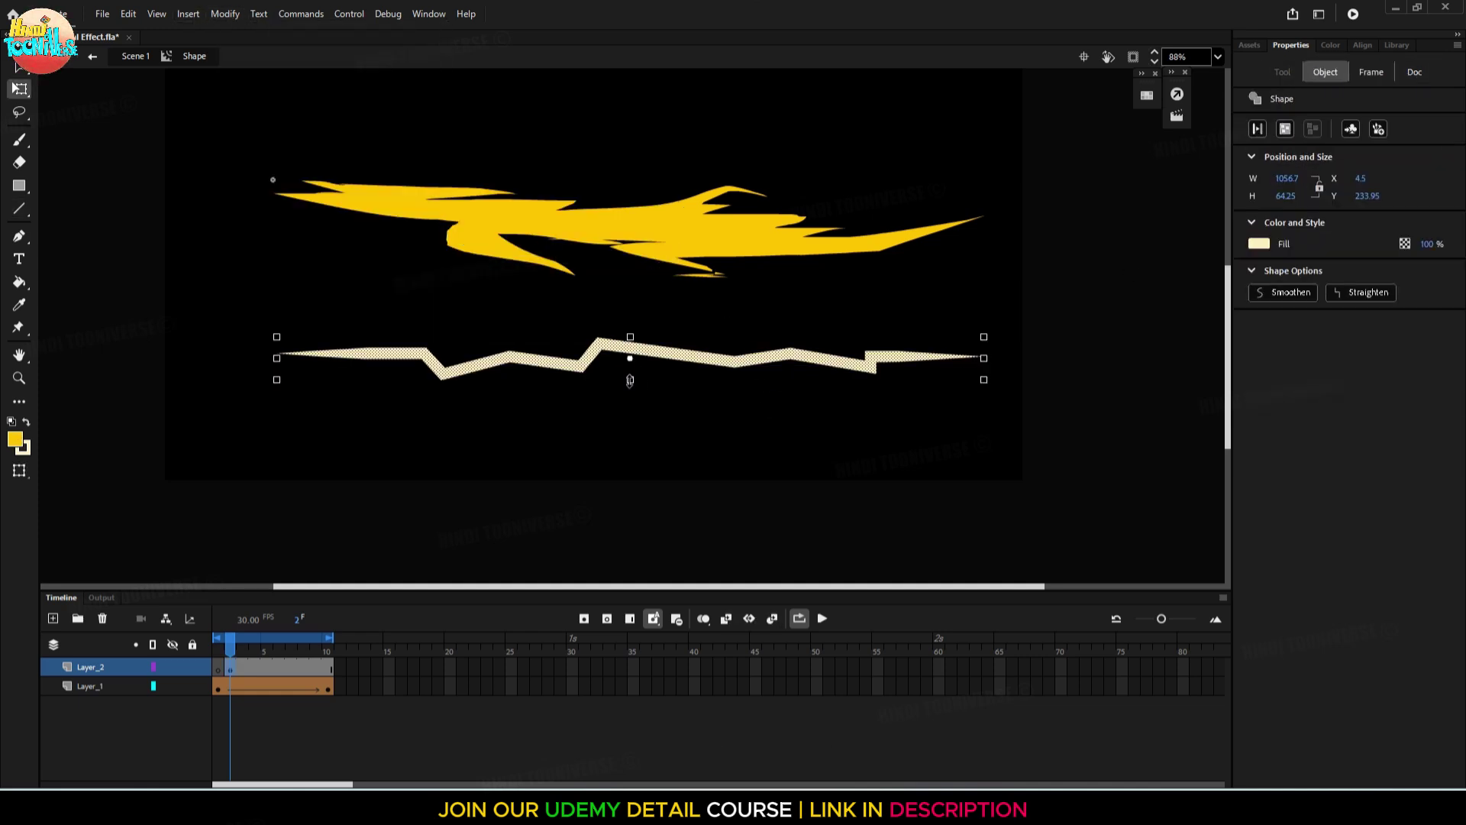
pyautogui.moveTo(630, 379); pyautogui.dragTo(630, 392)
# Move Layer_2's keyframe to frame 1 and create a shape tween ending on a keyframe at frame 10
pyautogui.click(231, 684)
pyautogui.click(230, 668)
pyautogui.moveTo(230, 668); pyautogui.dragTo(218, 668)
pyautogui.rightClick(218, 668)
pyautogui.click(288, 246)
pyautogui.click(333, 665)
pyautogui.click(333, 665)
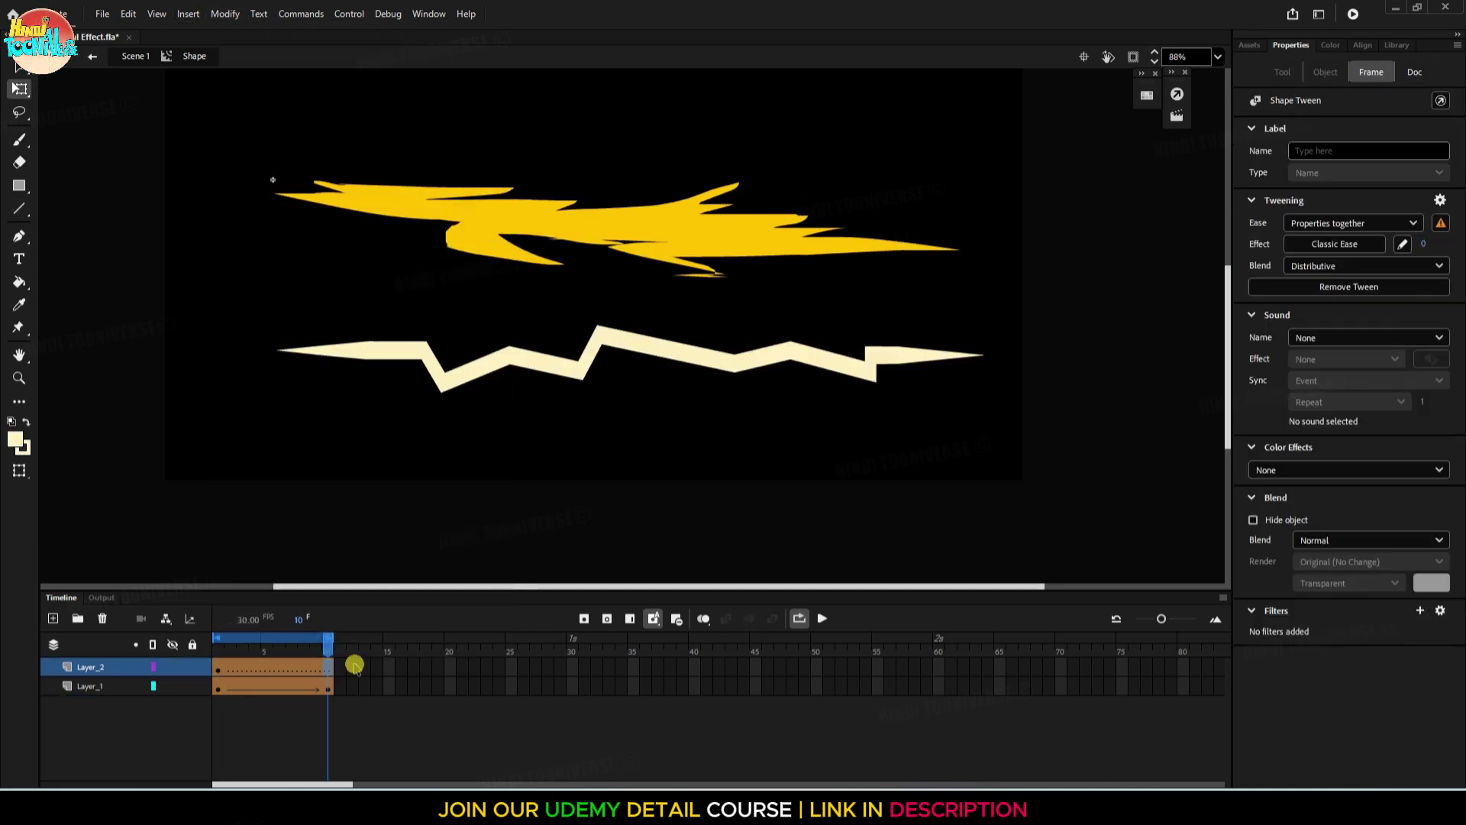
# Return to frame 1 and hide Layer_1 so only the cream zigzag shows
pyautogui.moveTo(322, 649); pyautogui.dragTo(213, 667)
pyautogui.click(170, 686)
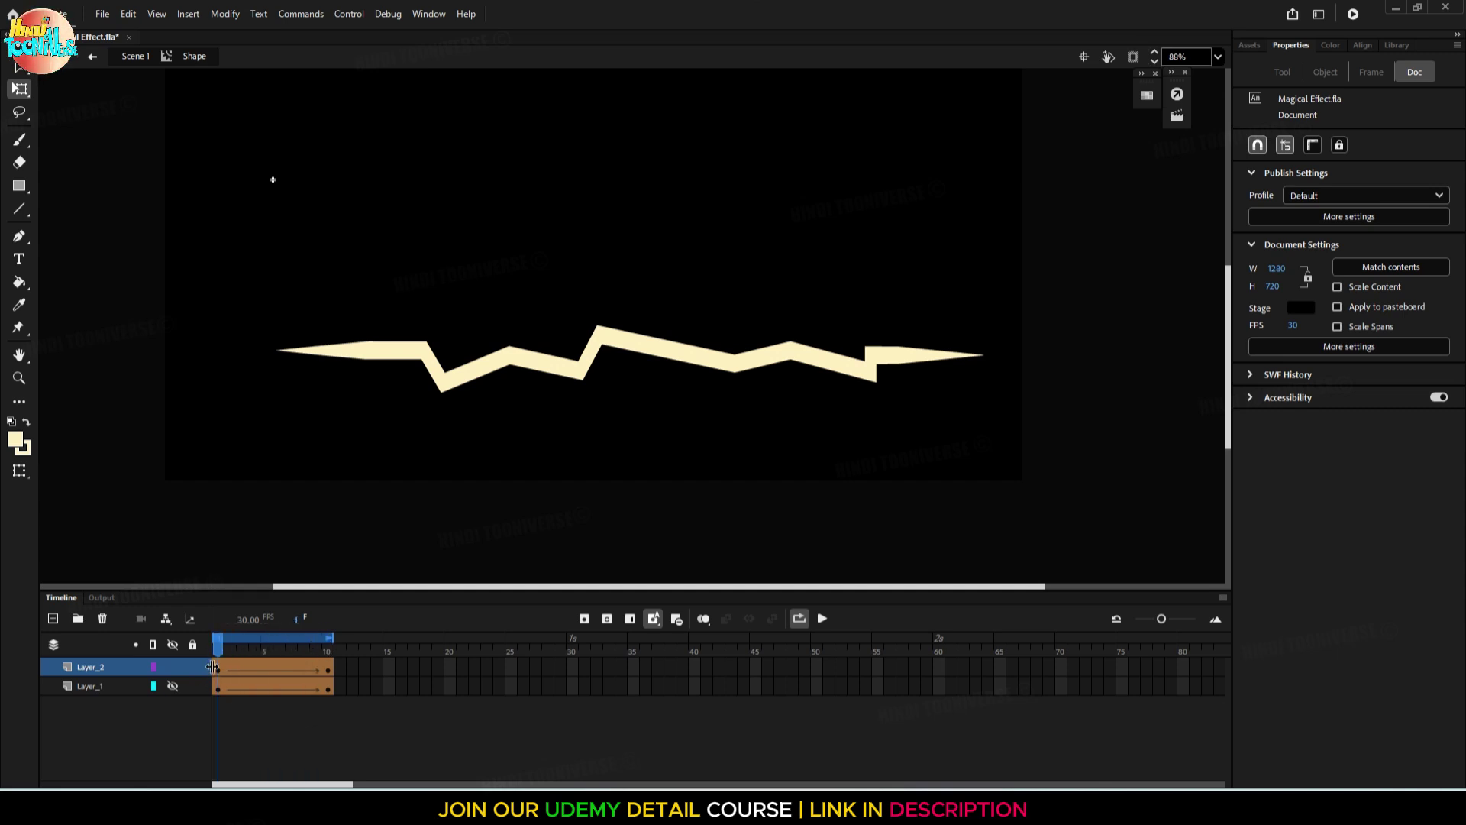
pyautogui.click(218, 667)
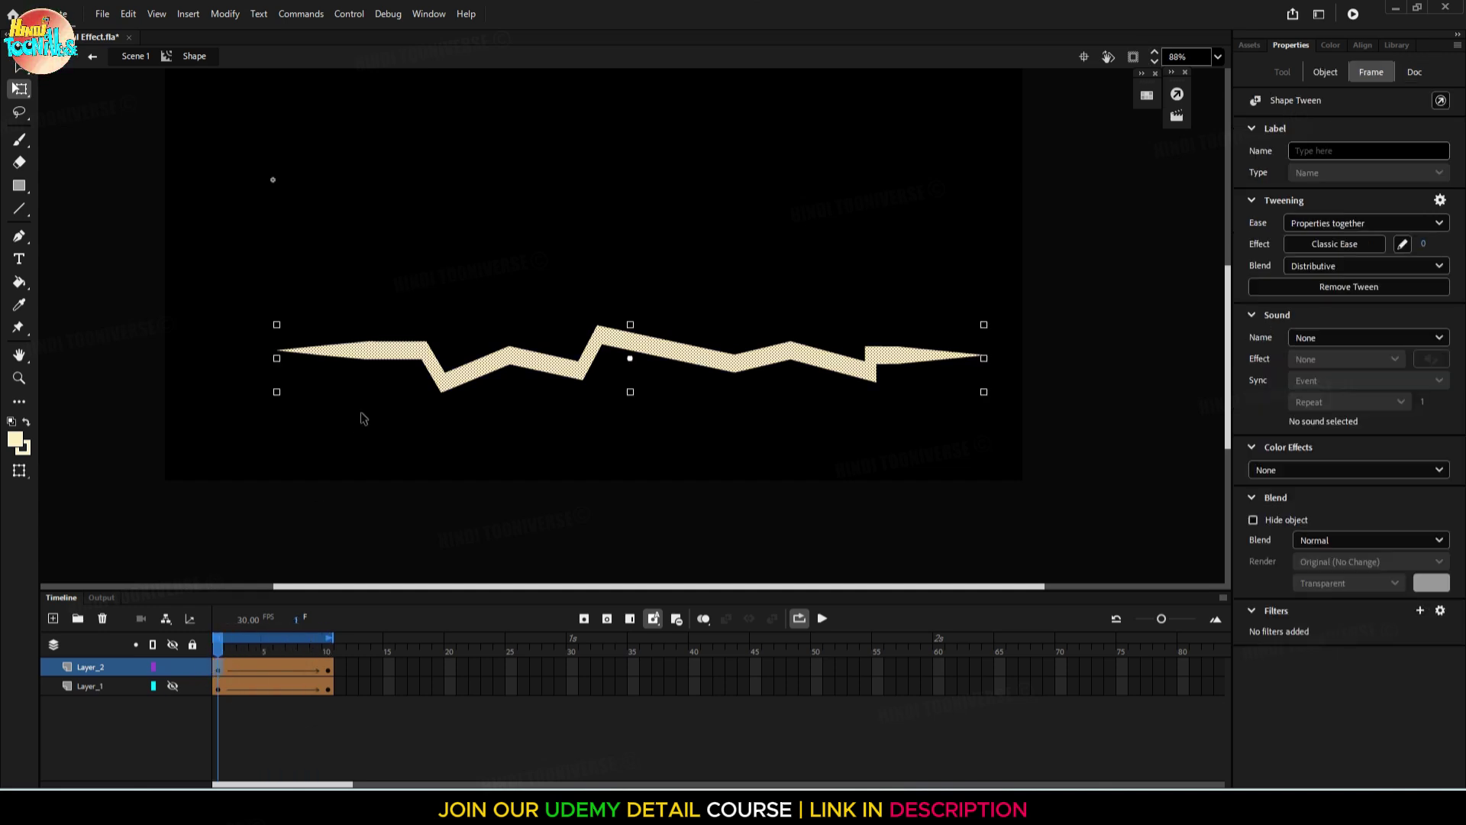
pyautogui.scroll(2, 365, 410)
pyautogui.click(386, 428)
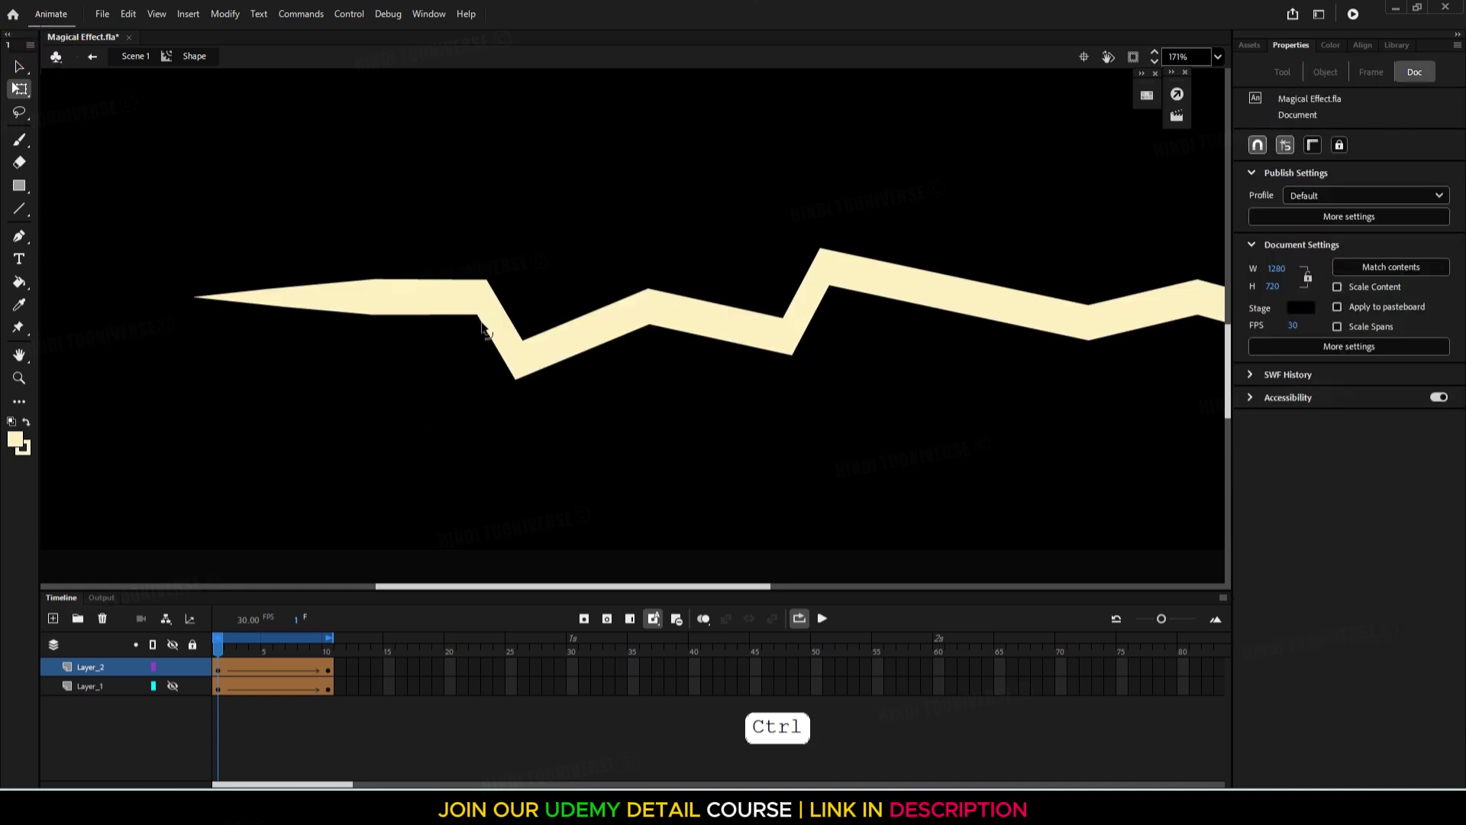
# At frame 1, reshape the zigzag's corners and edges along its length, varying its thickness and angling its right end downward
pyautogui.moveTo(475, 318); pyautogui.dragTo(421, 317)
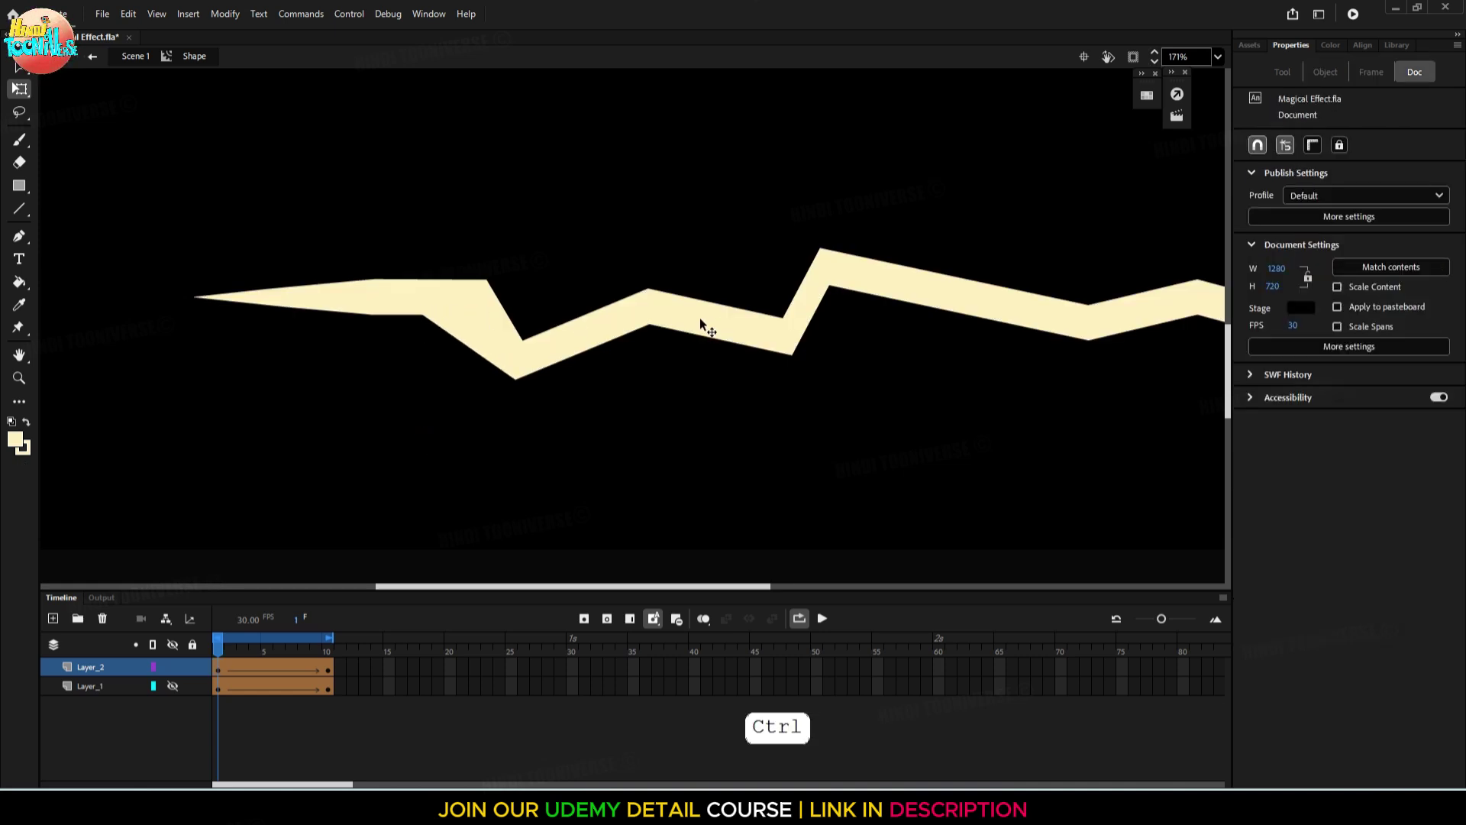
pyautogui.moveTo(784, 317); pyautogui.dragTo(735, 309)
pyautogui.moveTo(1069, 336); pyautogui.dragTo(745, 336)
pyautogui.moveTo(764, 305); pyautogui.dragTo(721, 336)
pyautogui.moveTo(1069, 290); pyautogui.dragTo(880, 322)
pyautogui.moveTo(1064, 342)
pyautogui.mouseDown()
pyautogui.moveTo(1059, 383)
pyautogui.moveTo(1048, 365)
pyautogui.mouseUp()
pyautogui.moveTo(831, 322); pyautogui.dragTo(830, 302)
pyautogui.moveTo(683, 313); pyautogui.dragTo(684, 333)
pyautogui.scroll(-3, 710, 454)
pyautogui.moveTo(212, 400); pyautogui.dragTo(491, 296)
pyautogui.scroll(4, 494, 307)
pyautogui.scroll(-5, 382, 390)
pyautogui.moveTo(397, 405); pyautogui.dragTo(431, 382)
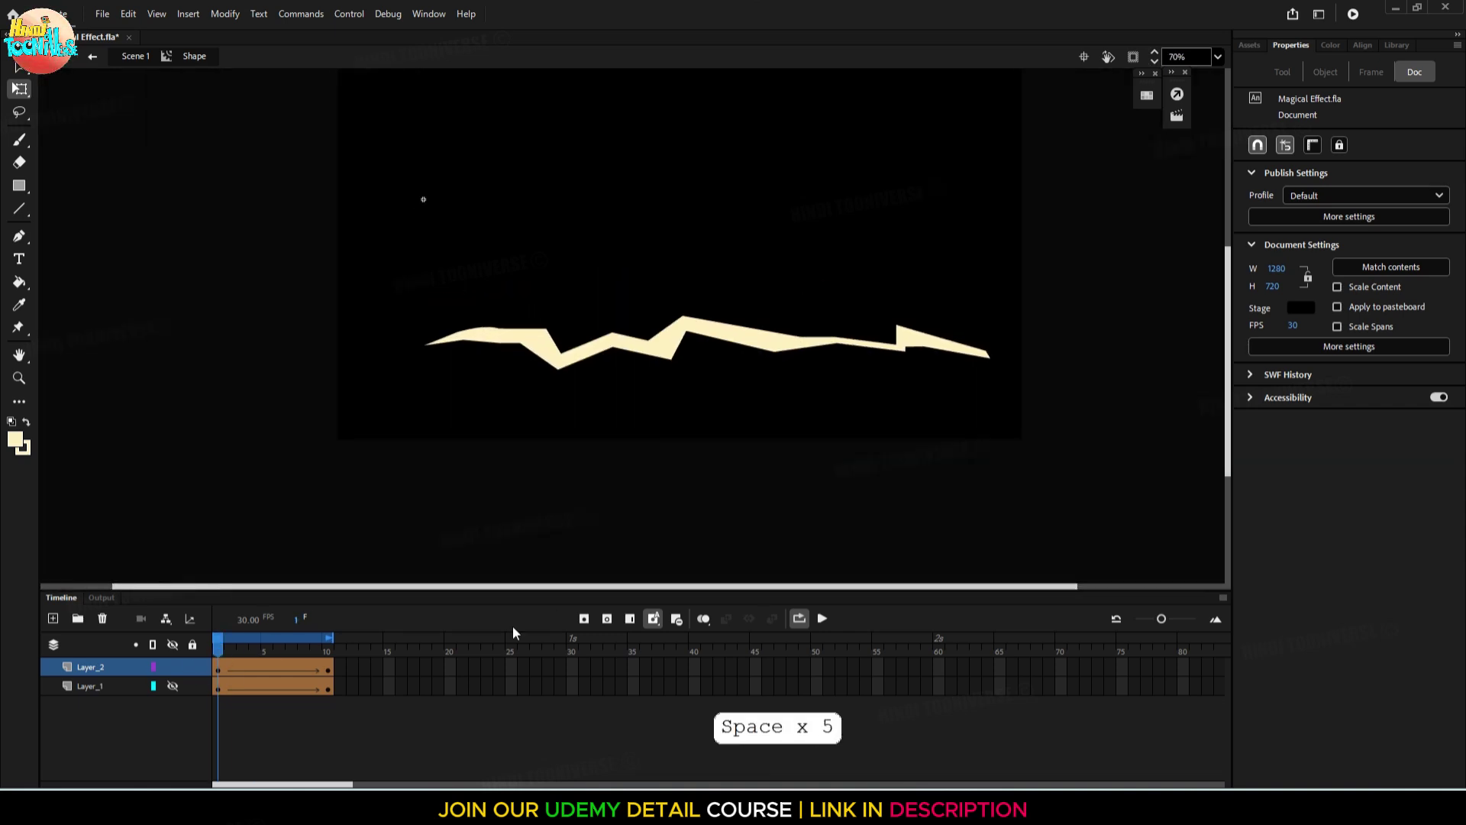
# Show Layer_1 again, play both shape tweens together, and return to frame 1
pyautogui.click(818, 621)
pyautogui.click(173, 686)
pyautogui.click(821, 619)
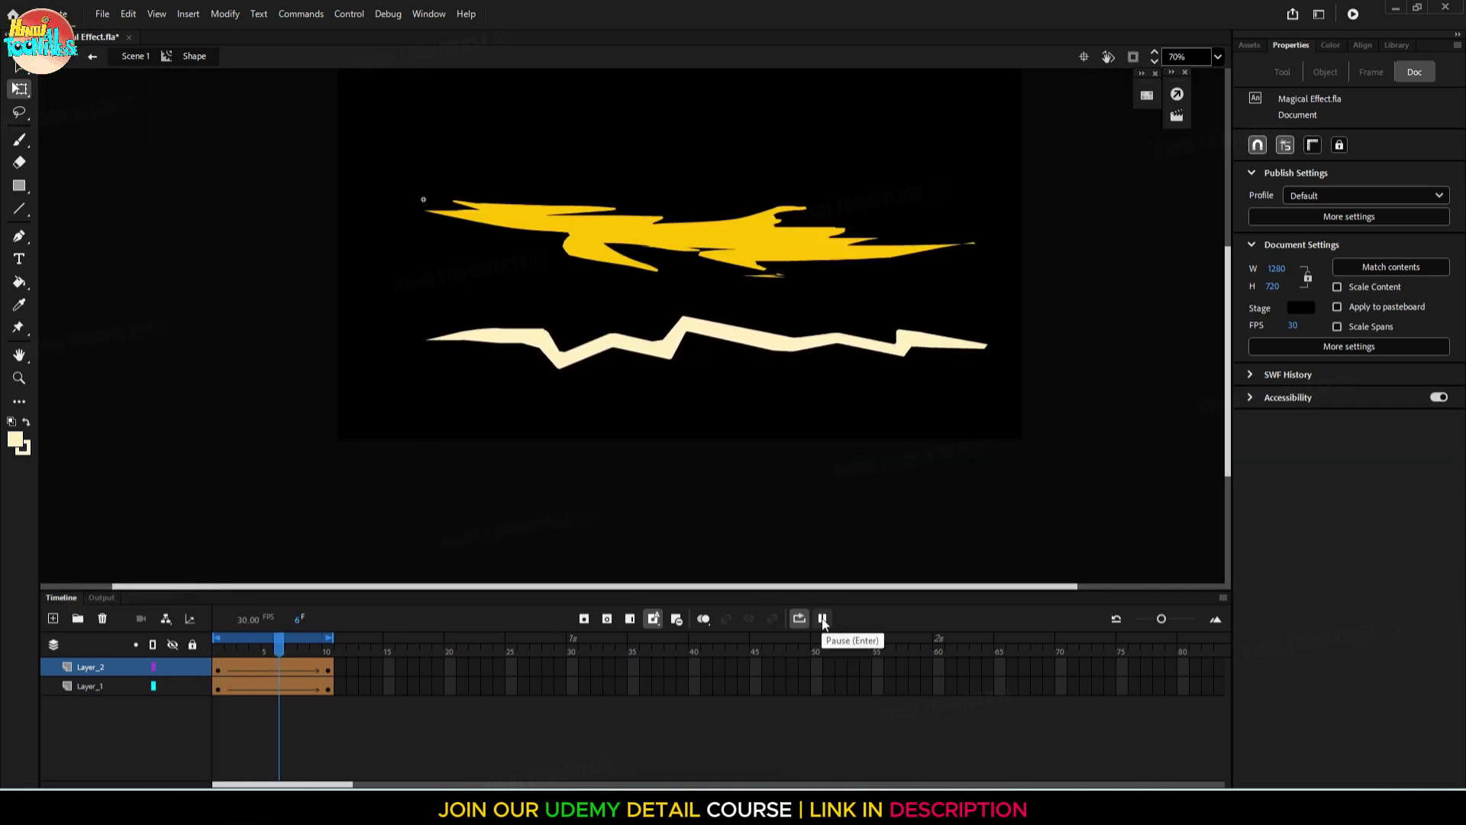
pyautogui.click(285, 651)
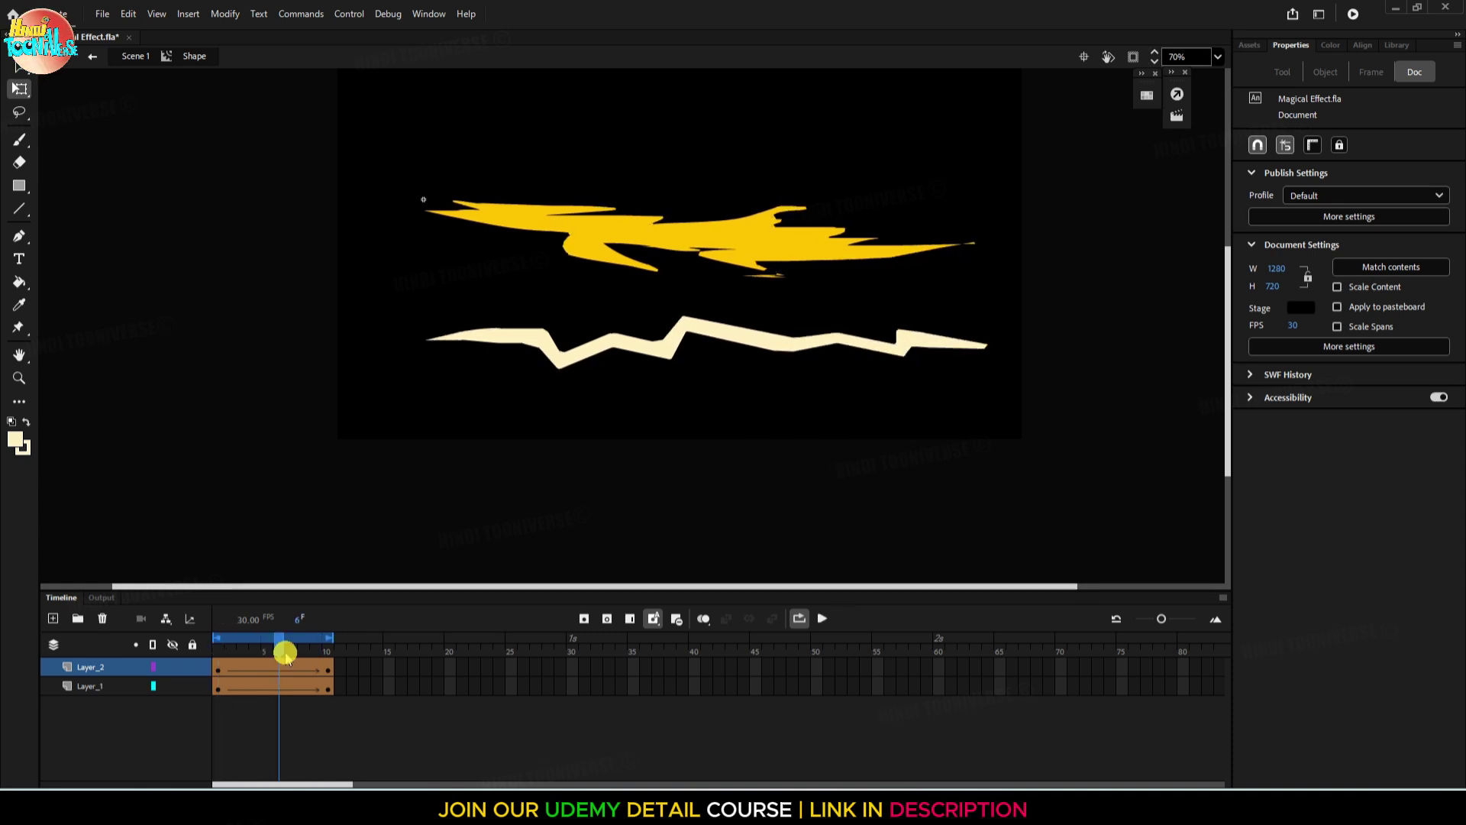
pyautogui.moveTo(284, 651); pyautogui.dragTo(165, 651)
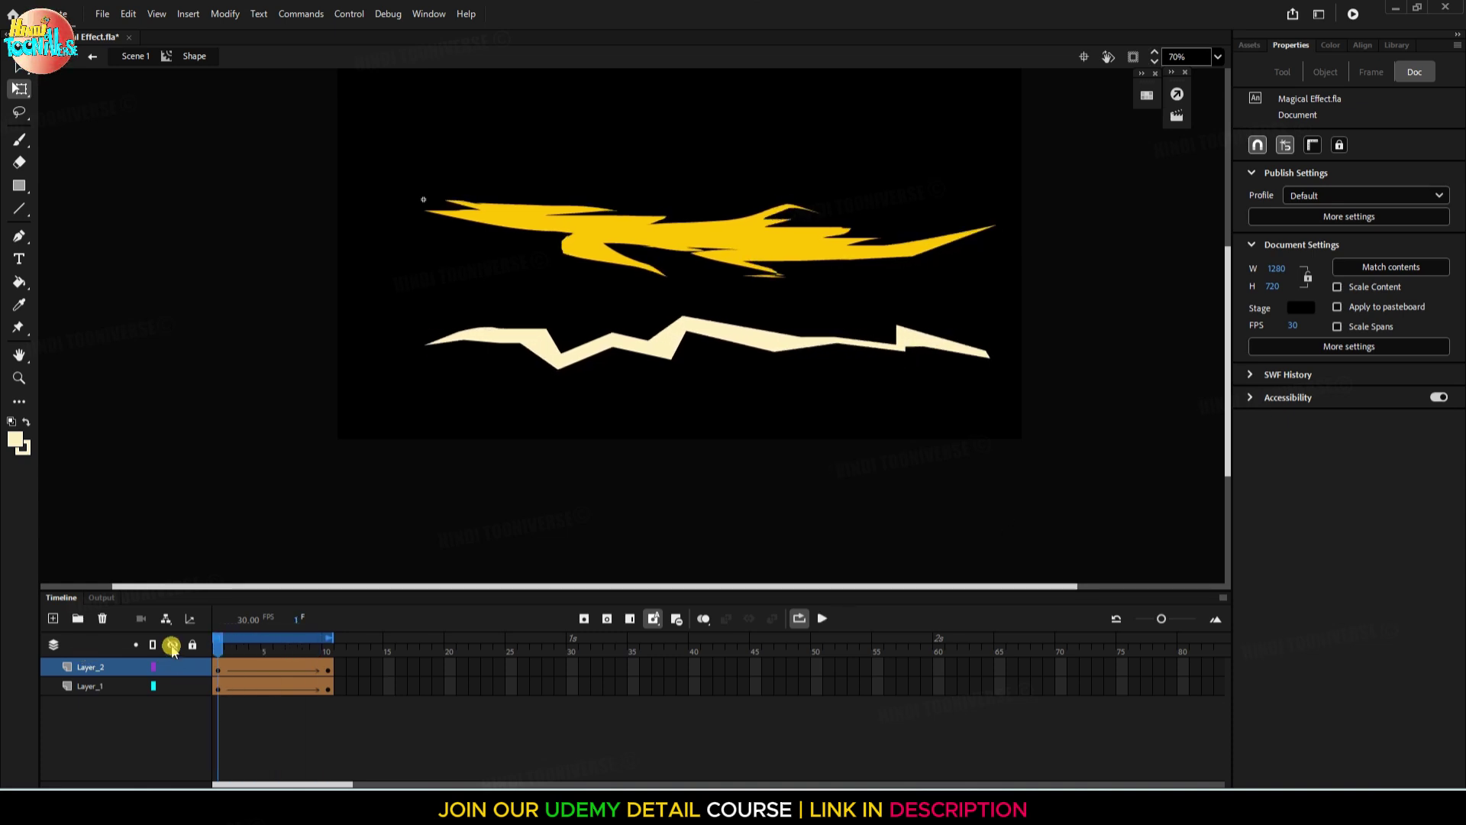
# Hide both existing layers and set up the Classic Brush at size 40 on a new layer
pyautogui.click(171, 646)
pyautogui.click(53, 619)
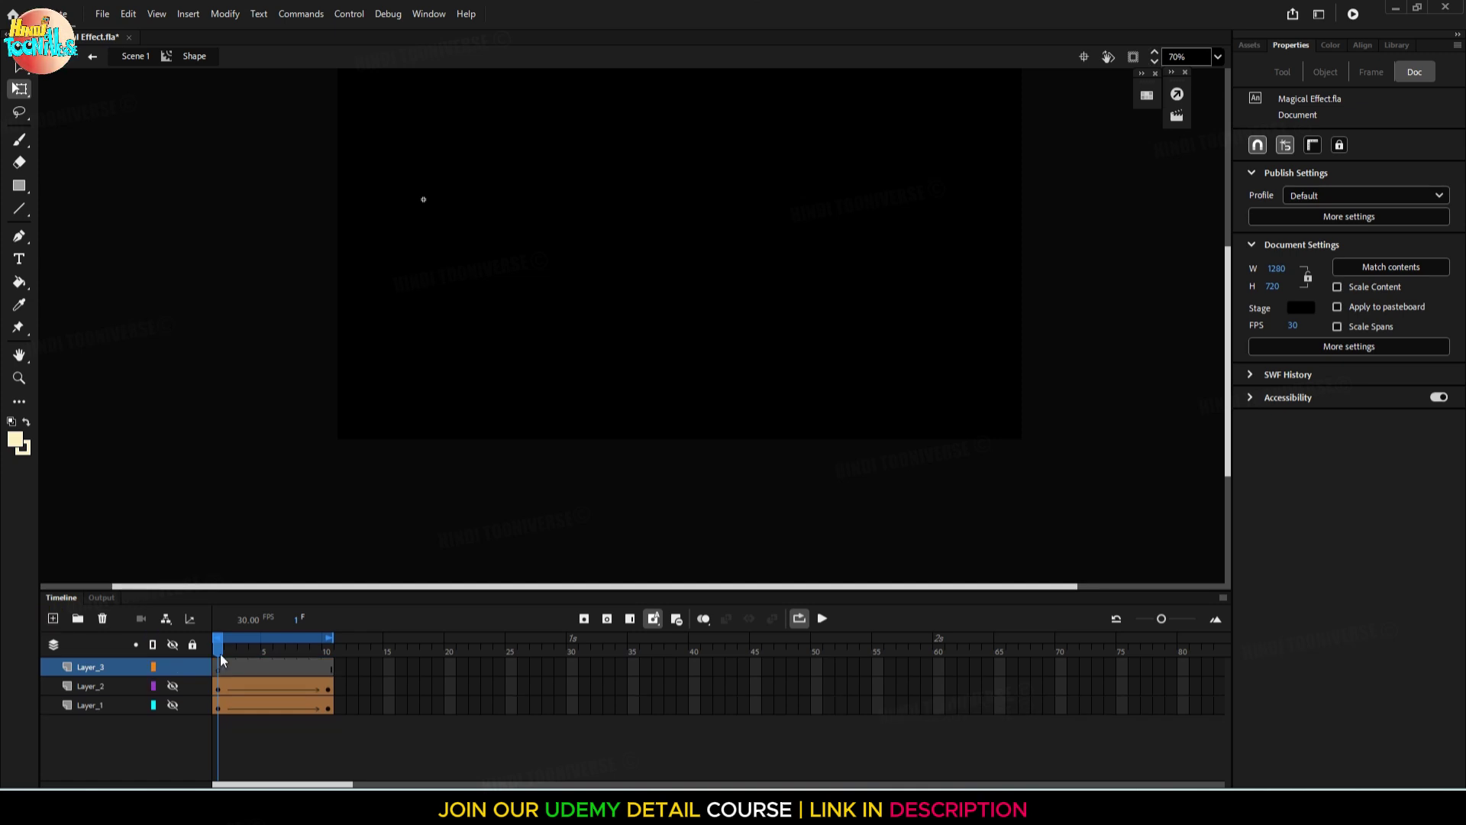
pyautogui.press('b')
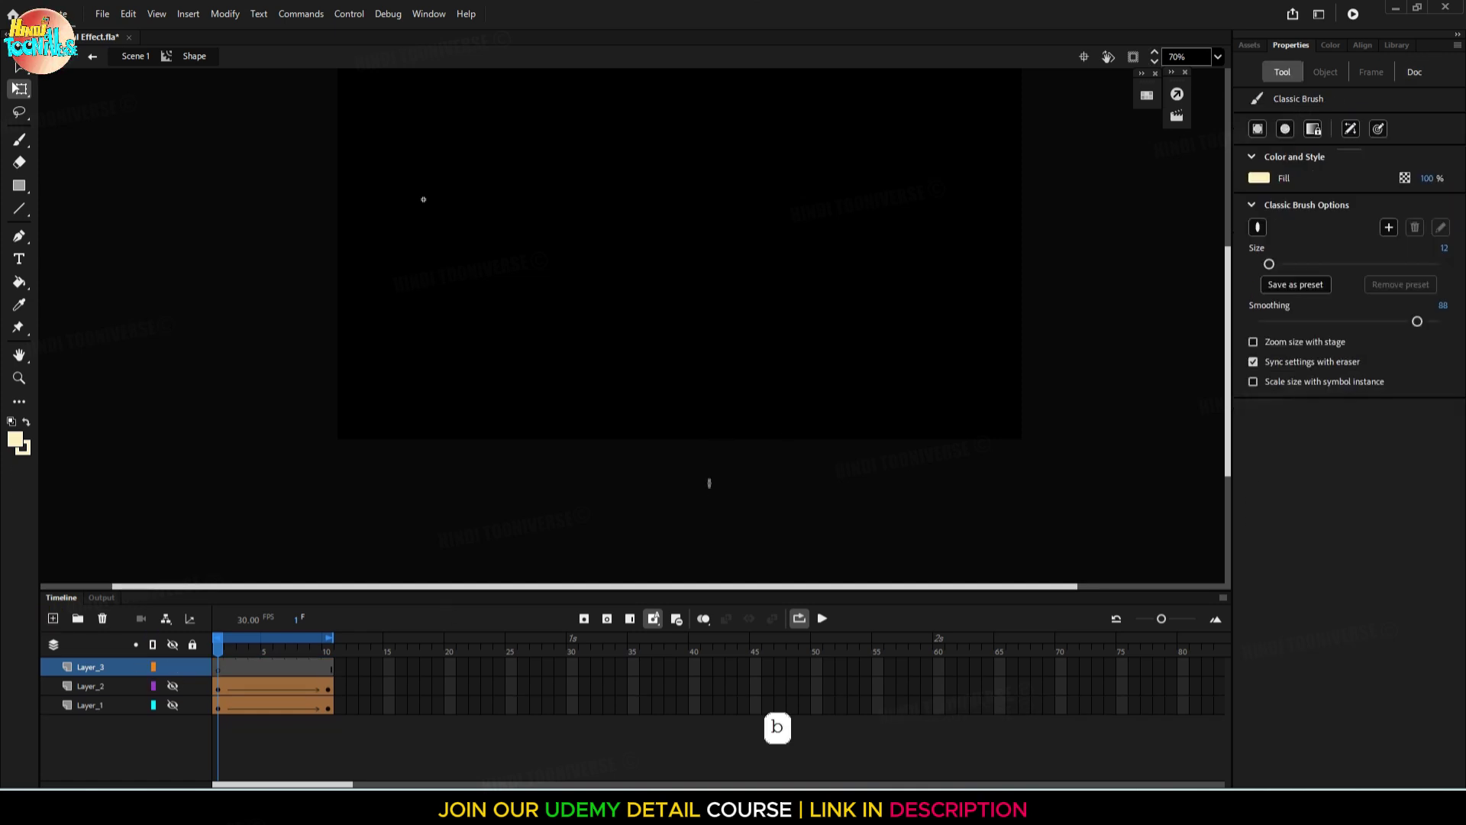
pyautogui.press('space')
pyautogui.moveTo(1269, 263); pyautogui.dragTo(1294, 263)
pyautogui.moveTo(428, 305)
pyautogui.mouseDown()
pyautogui.moveTo(786, 318)
pyautogui.moveTo(920, 296)
pyautogui.mouseUp()
pyautogui.hotkey('ctrl', 'z')
pyautogui.hotkey('ctrl', 'z')
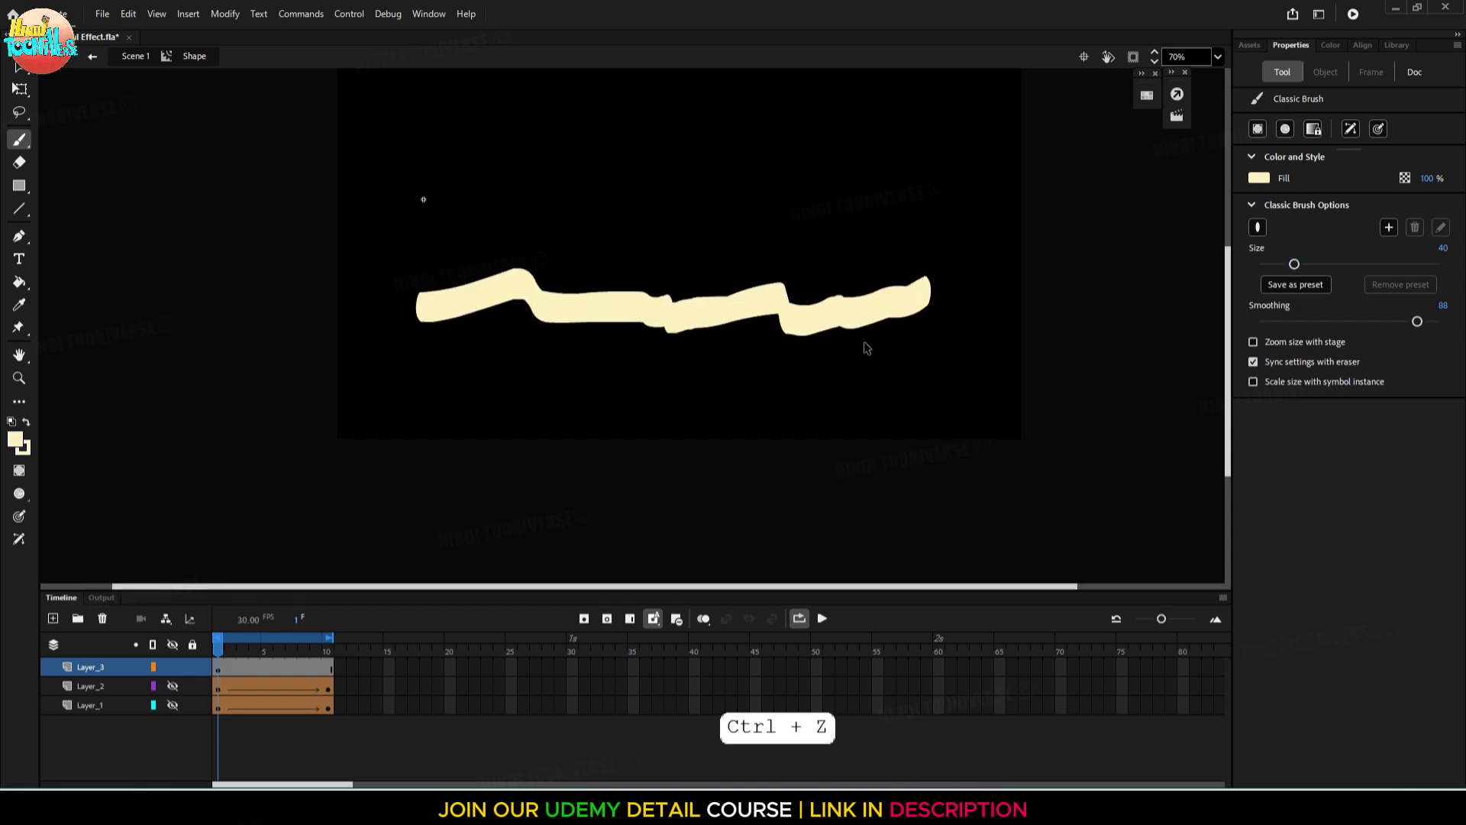
# Add a fresh layer above Layer_2 and switch the Classic Brush to the flat horizontal oval tip
pyautogui.click(53, 619)
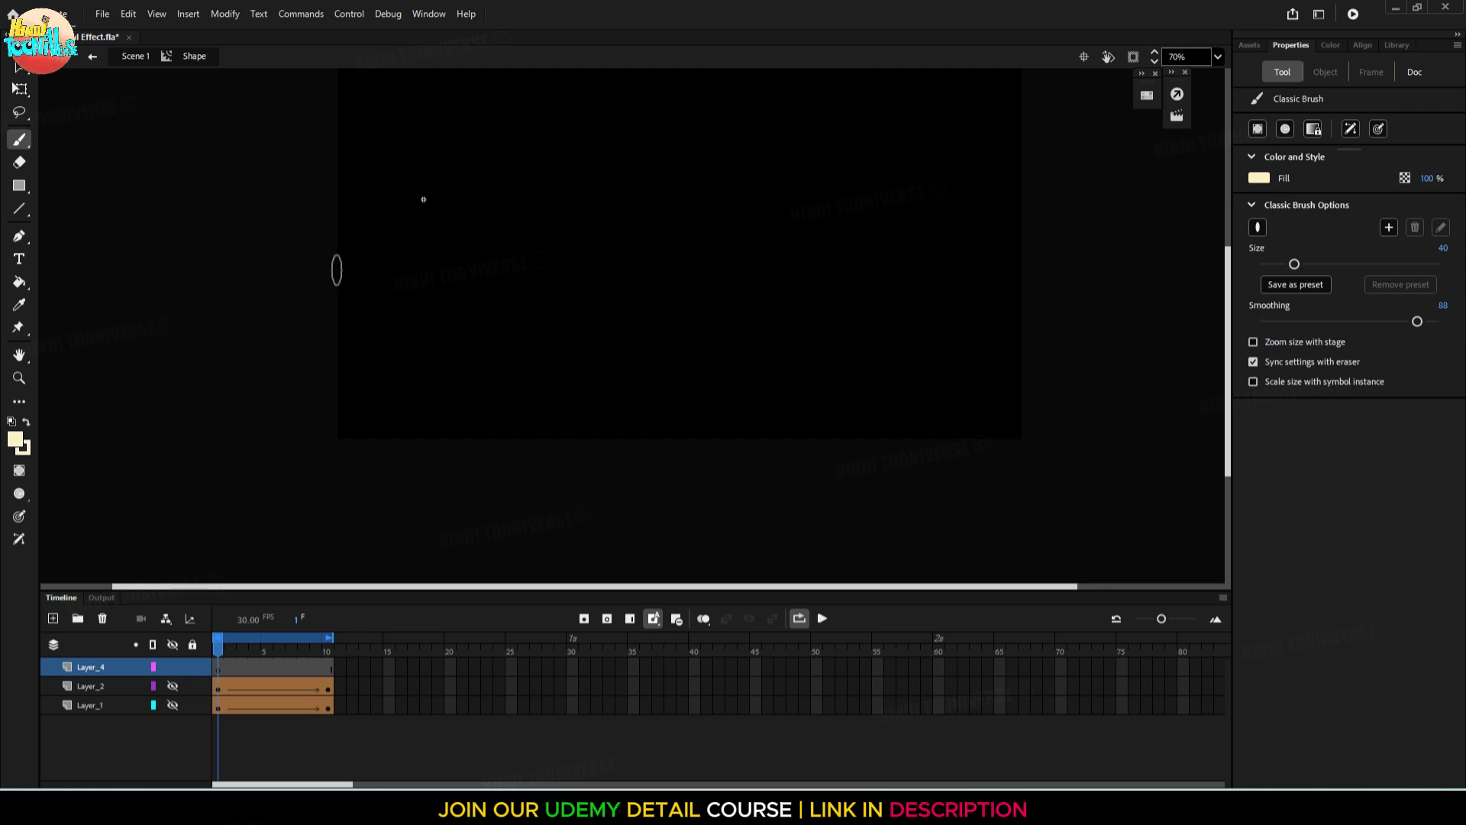
pyautogui.moveTo(397, 263); pyautogui.dragTo(563, 258)
pyautogui.hotkey('ctrl', 'z')
pyautogui.click(1256, 229)
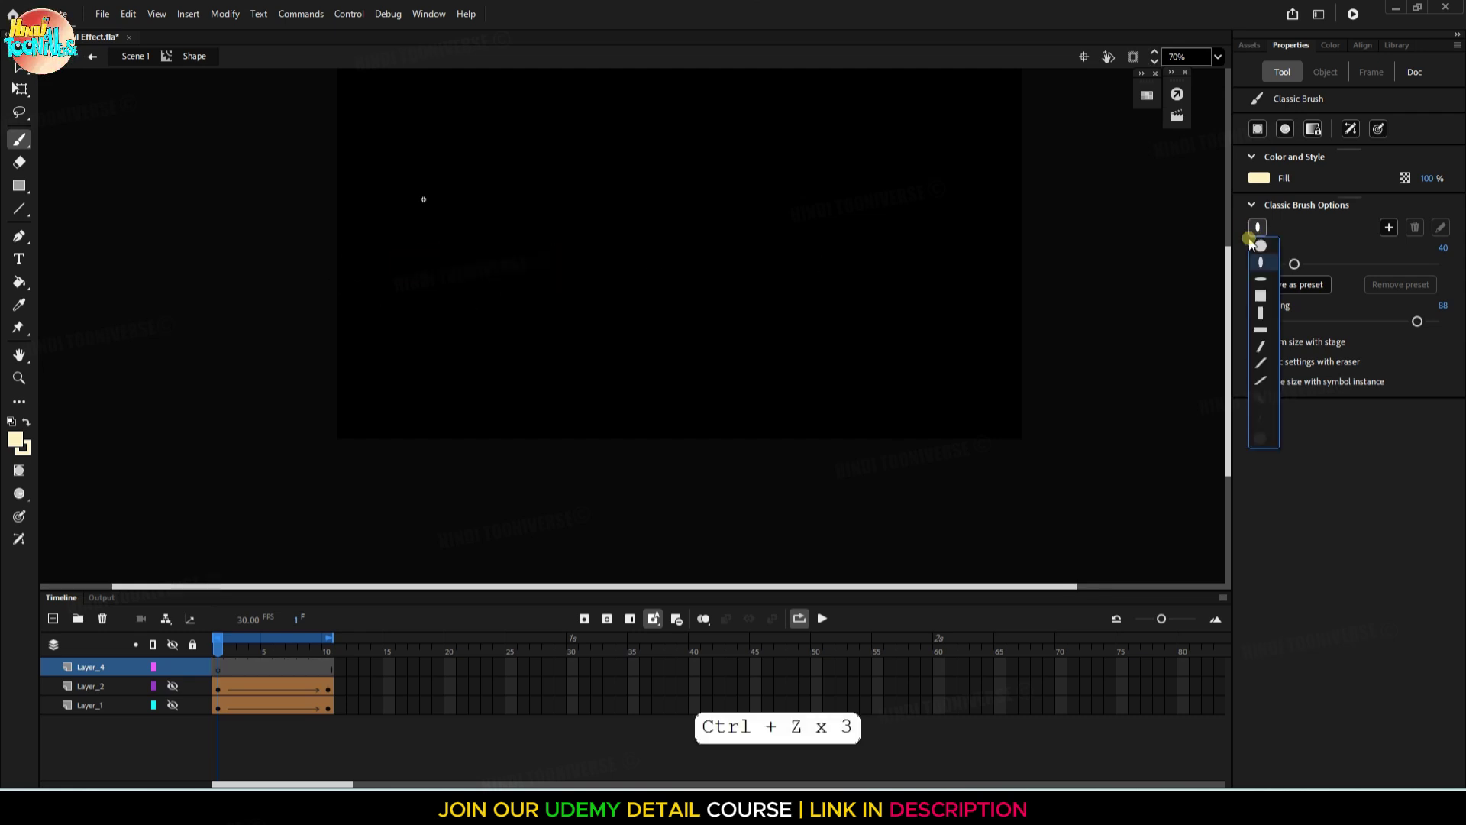
pyautogui.click(1260, 286)
# Paint a wavy cream stroke horizontally across the stage and delete its slanted left end
pyautogui.moveTo(391, 320)
pyautogui.mouseDown()
pyautogui.moveTo(655, 288)
pyautogui.moveTo(988, 305)
pyautogui.mouseUp()
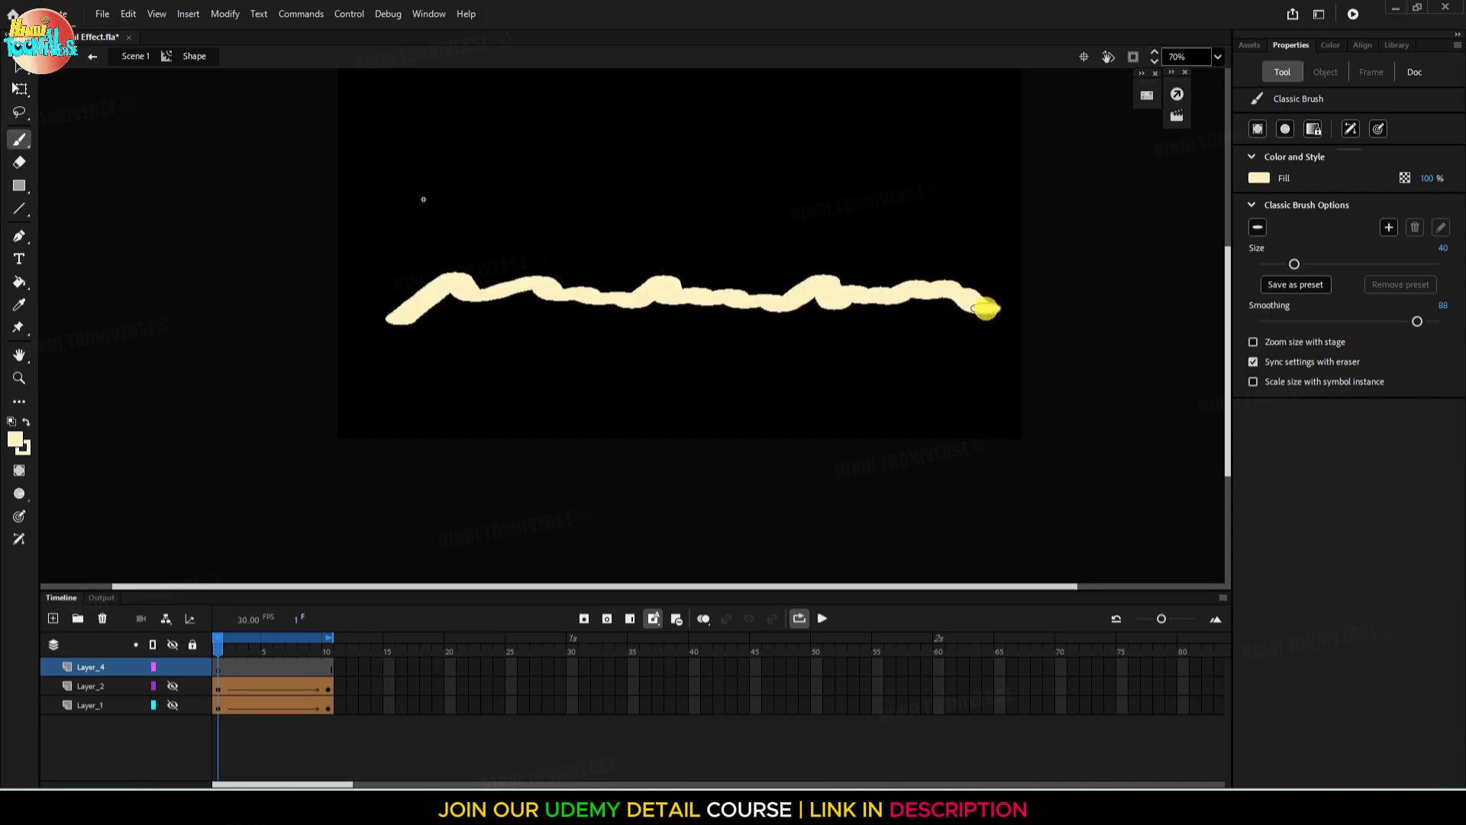
pyautogui.moveTo(356, 255)
pyautogui.mouseDown()
pyautogui.moveTo(396, 327)
pyautogui.moveTo(461, 349)
pyautogui.moveTo(467, 290)
pyautogui.mouseUp()
pyautogui.press('BackSpace')
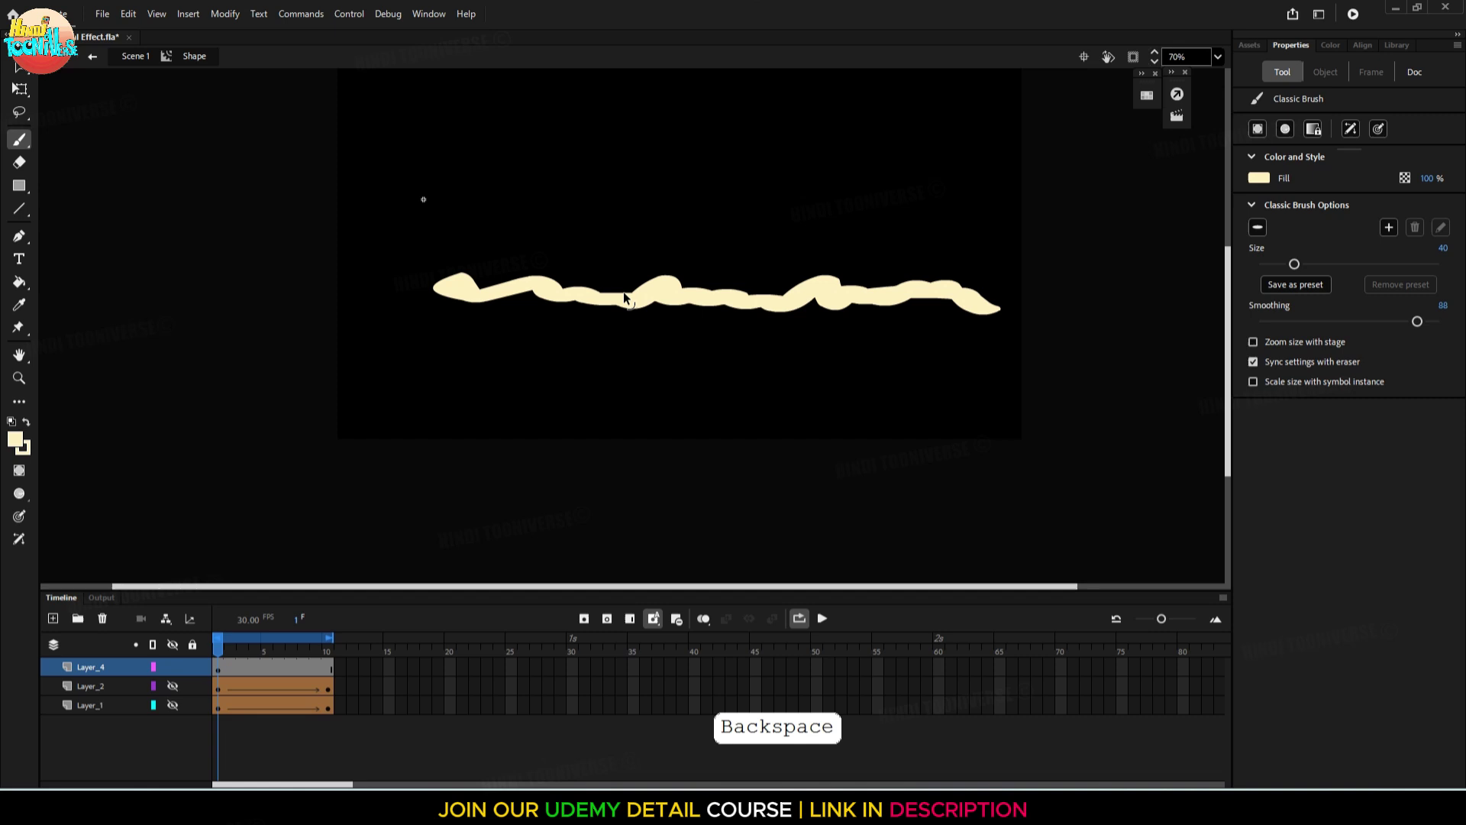
# Create a shape tween on Layer_4 for the wavy stroke and insert its end keyframe at frame 10
pyautogui.rightClick(225, 672)
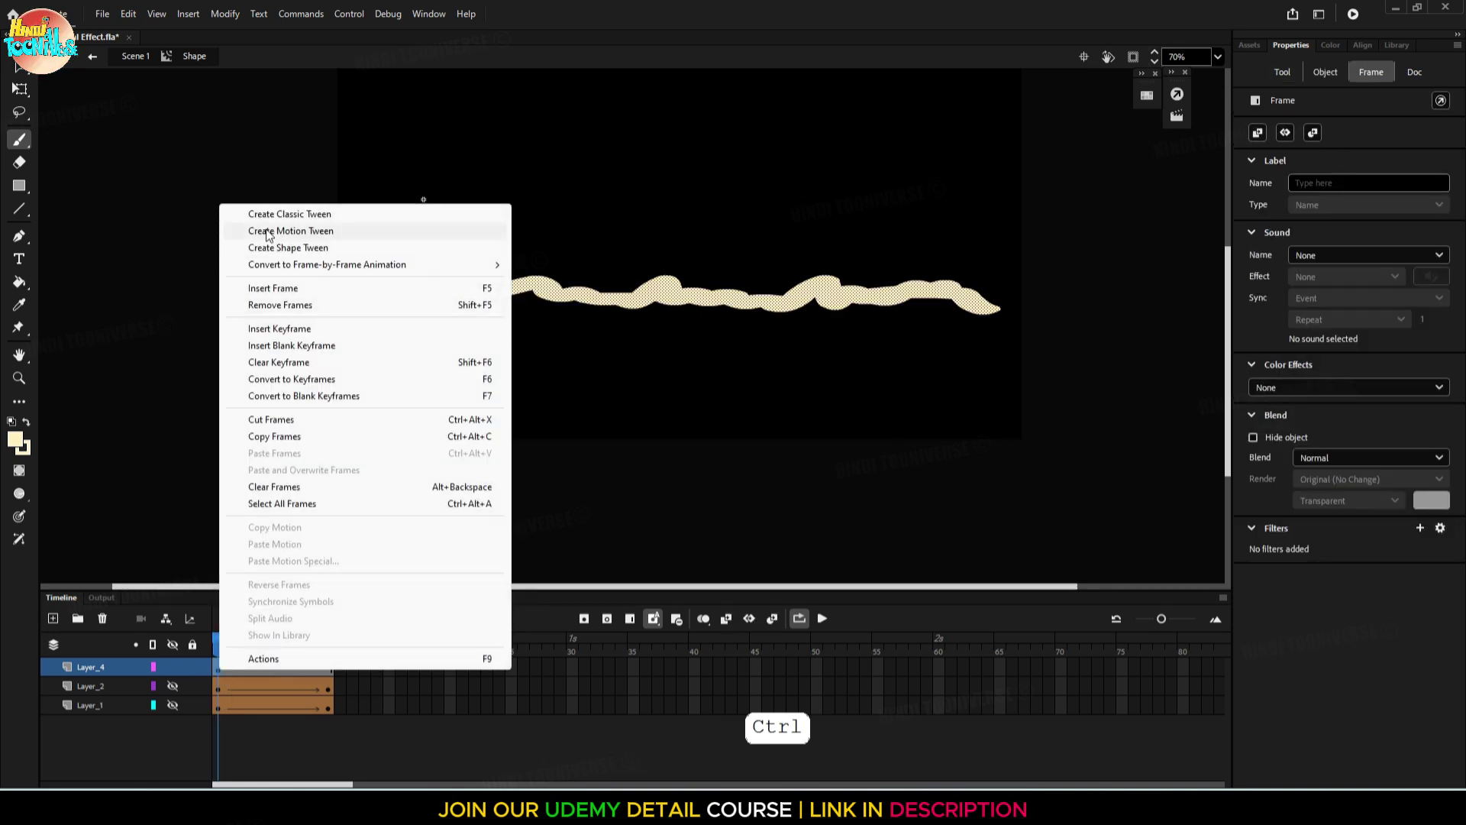
pyautogui.click(275, 247)
pyautogui.moveTo(220, 640); pyautogui.dragTo(328, 642)
pyautogui.click(329, 671)
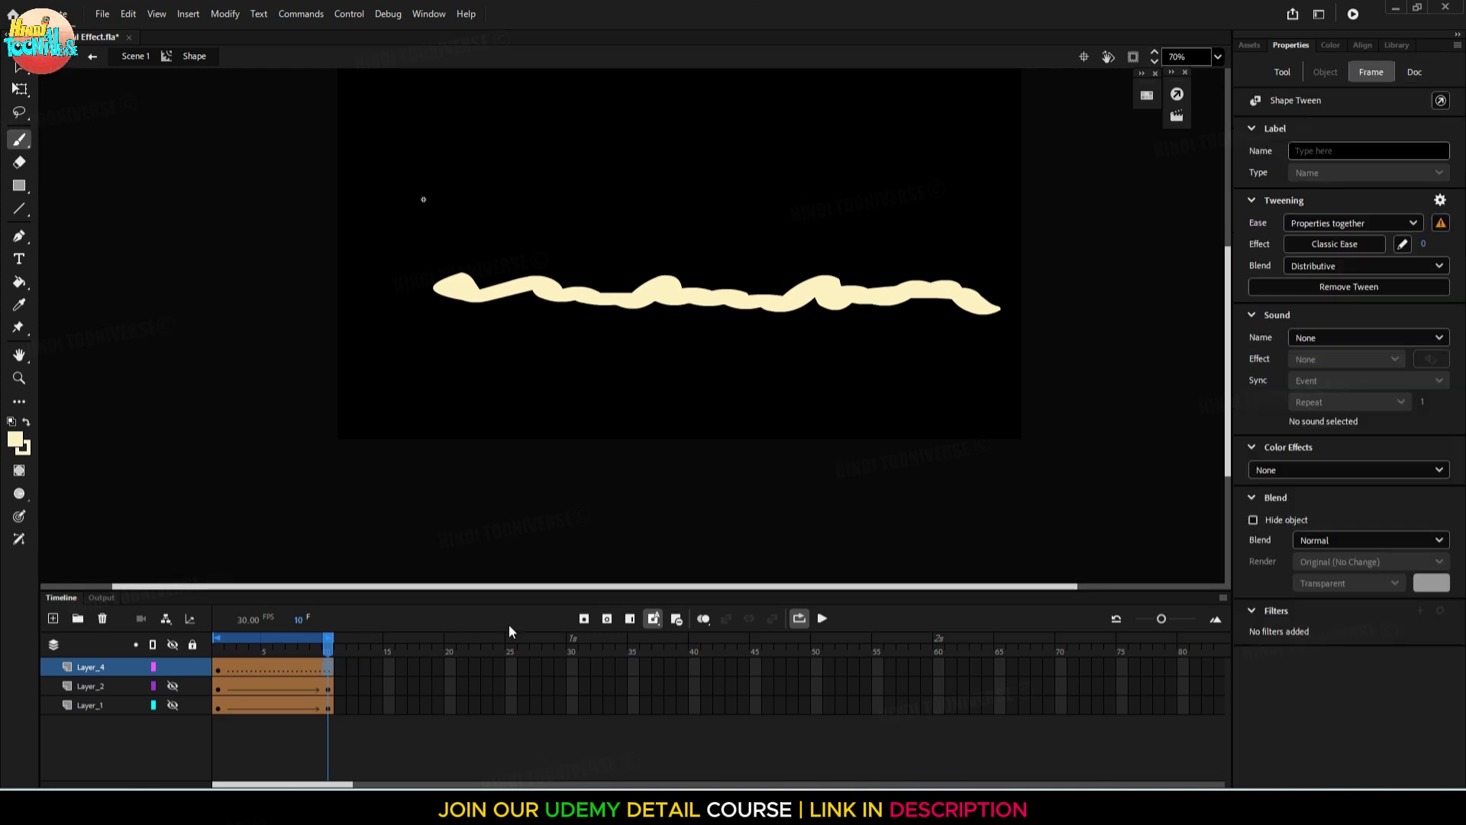
pyautogui.click(585, 620)
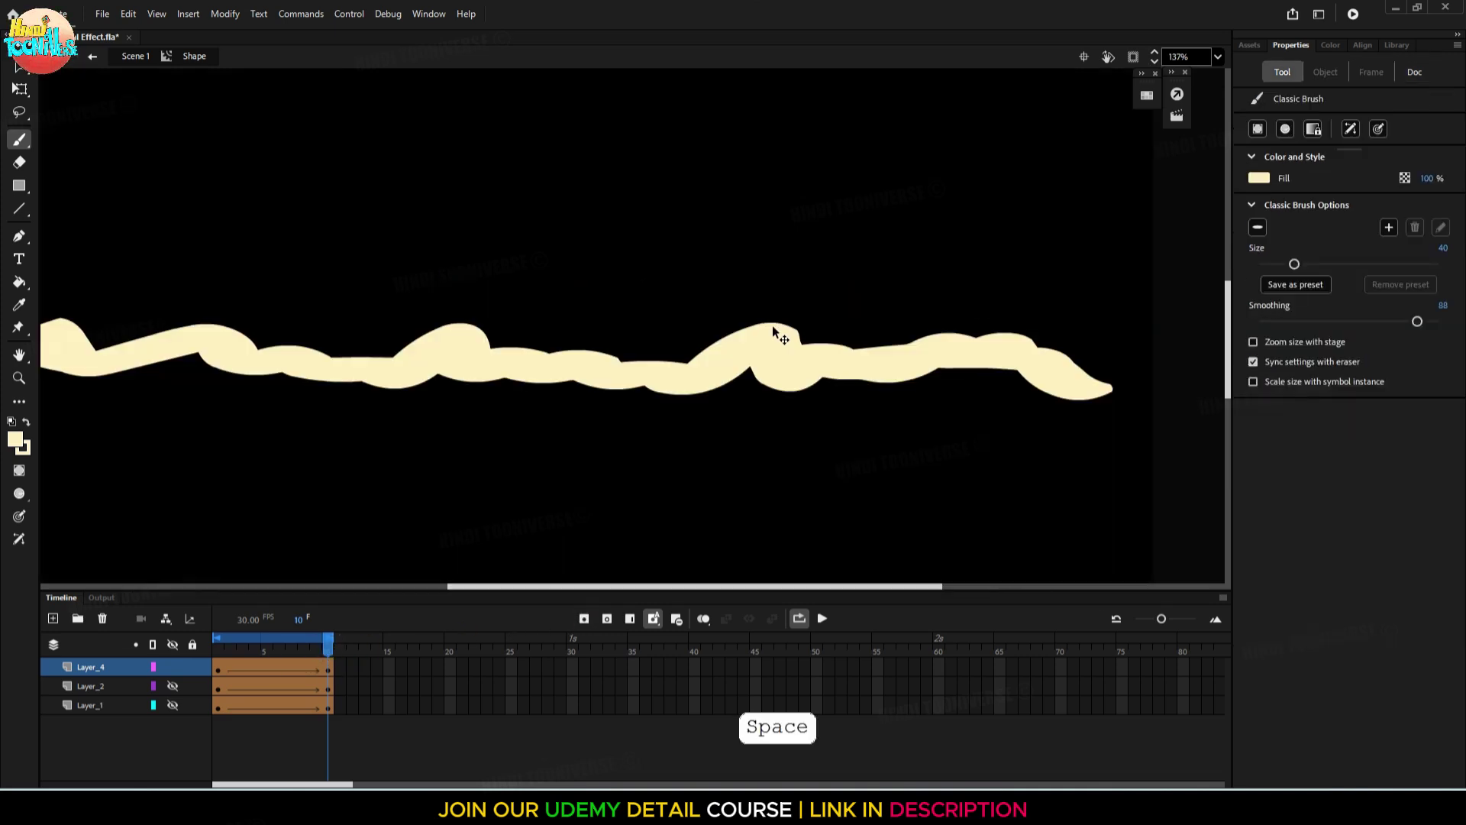
# At frame 10, push two of the wavy stroke's upper bumps slightly downward
pyautogui.moveTo(775, 326); pyautogui.dragTo(771, 339)
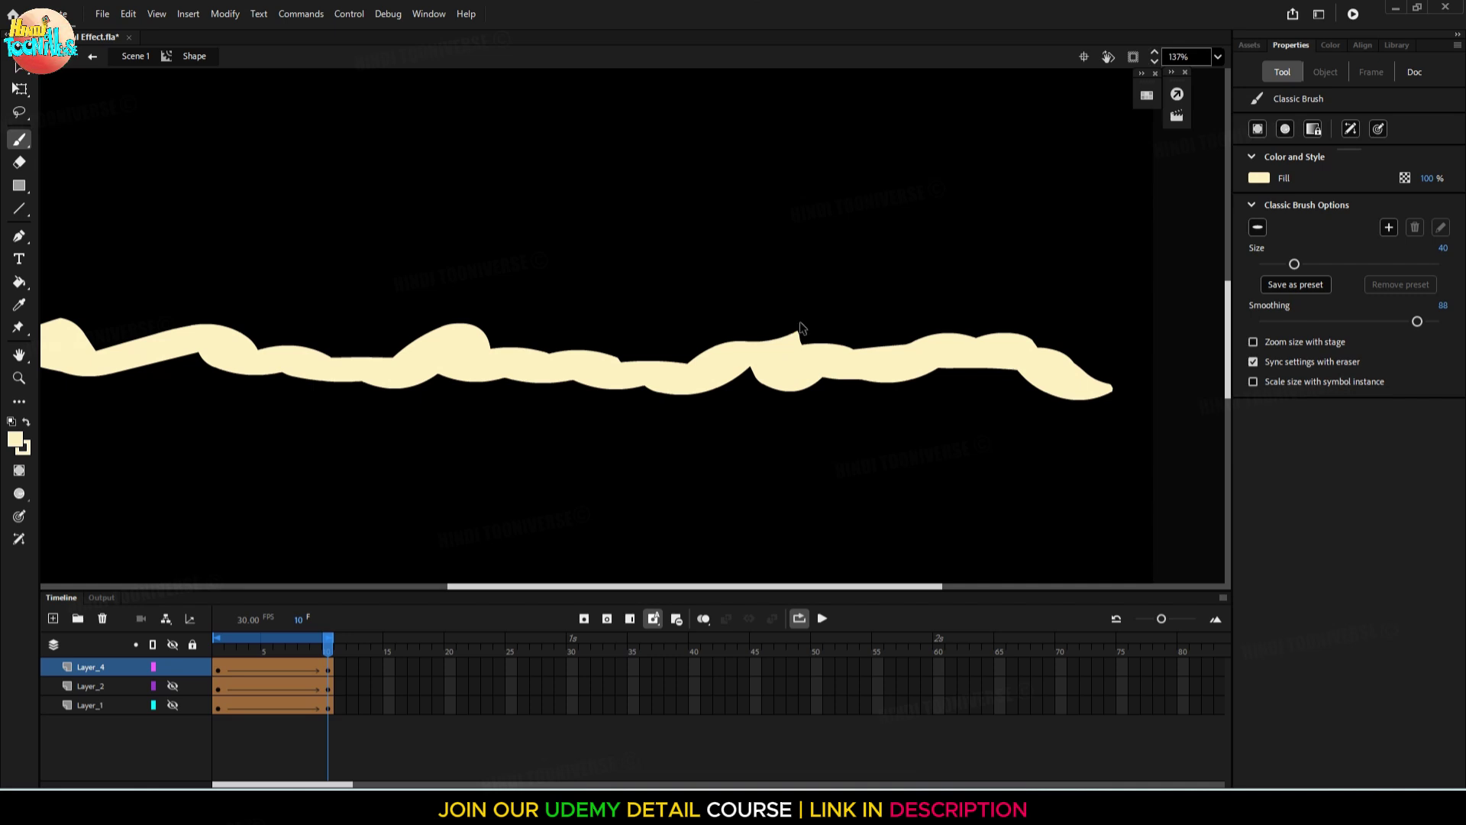
pyautogui.moveTo(469, 330); pyautogui.dragTo(467, 340)
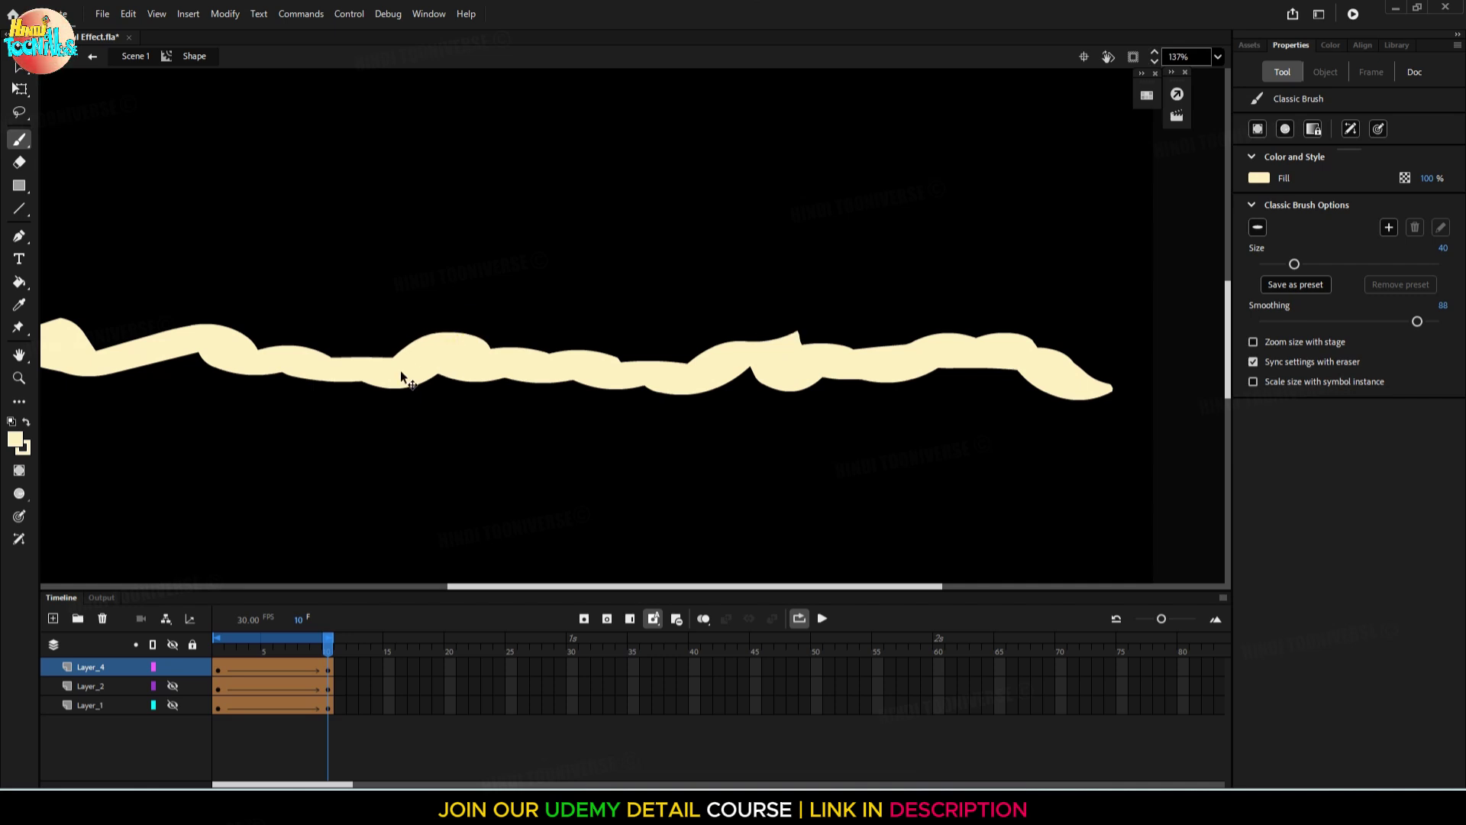
# Play the wavy stroke's shape tween and examine how its in-between frames morph along the stroke
pyautogui.click(823, 618)
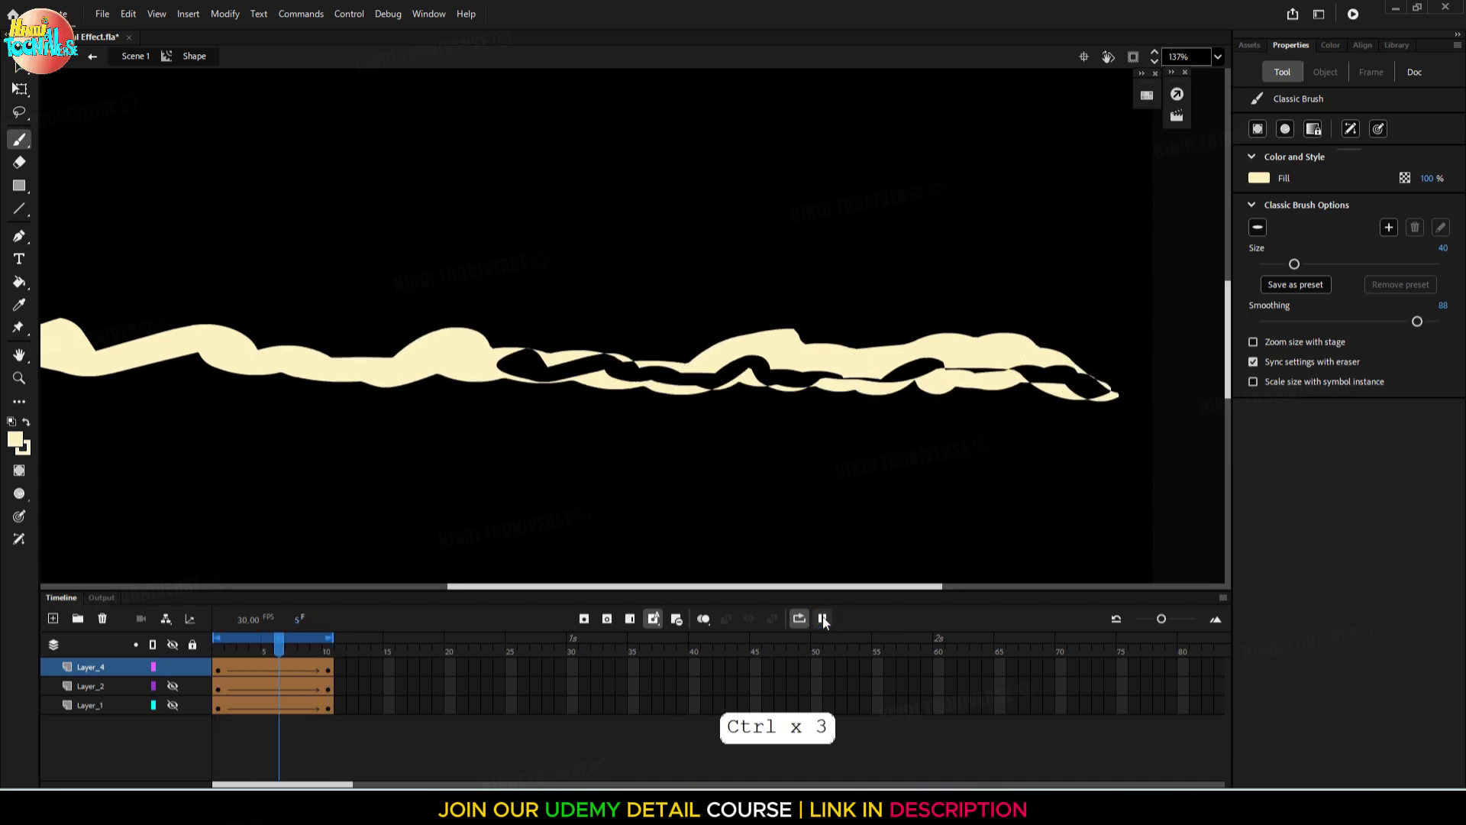
pyautogui.click(822, 619)
pyautogui.scroll(-2, 500, 484)
pyautogui.press('space')
pyautogui.moveTo(421, 458); pyautogui.dragTo(664, 456)
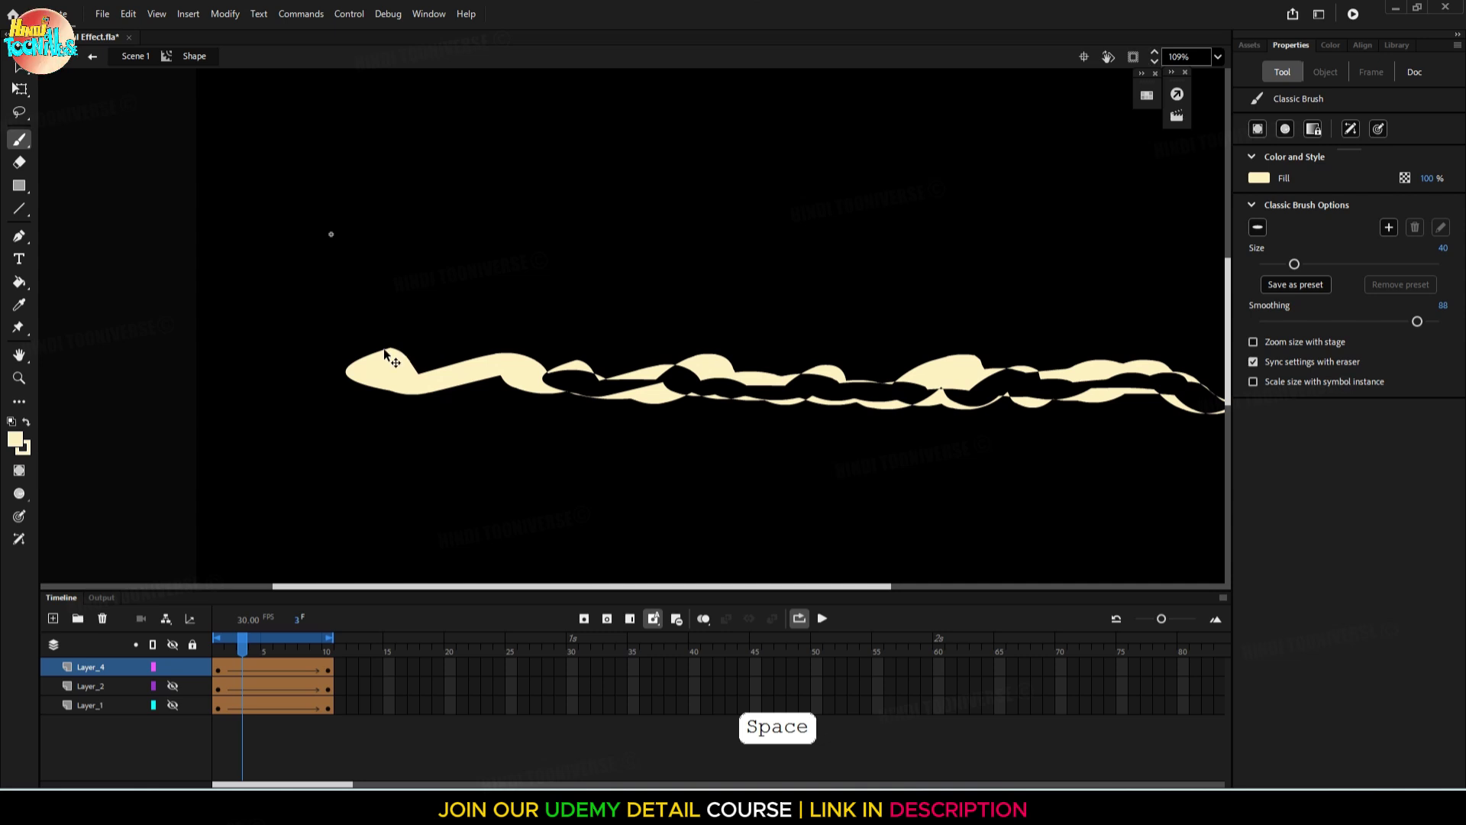
pyautogui.press('ctrl')
pyautogui.press('ctrl')
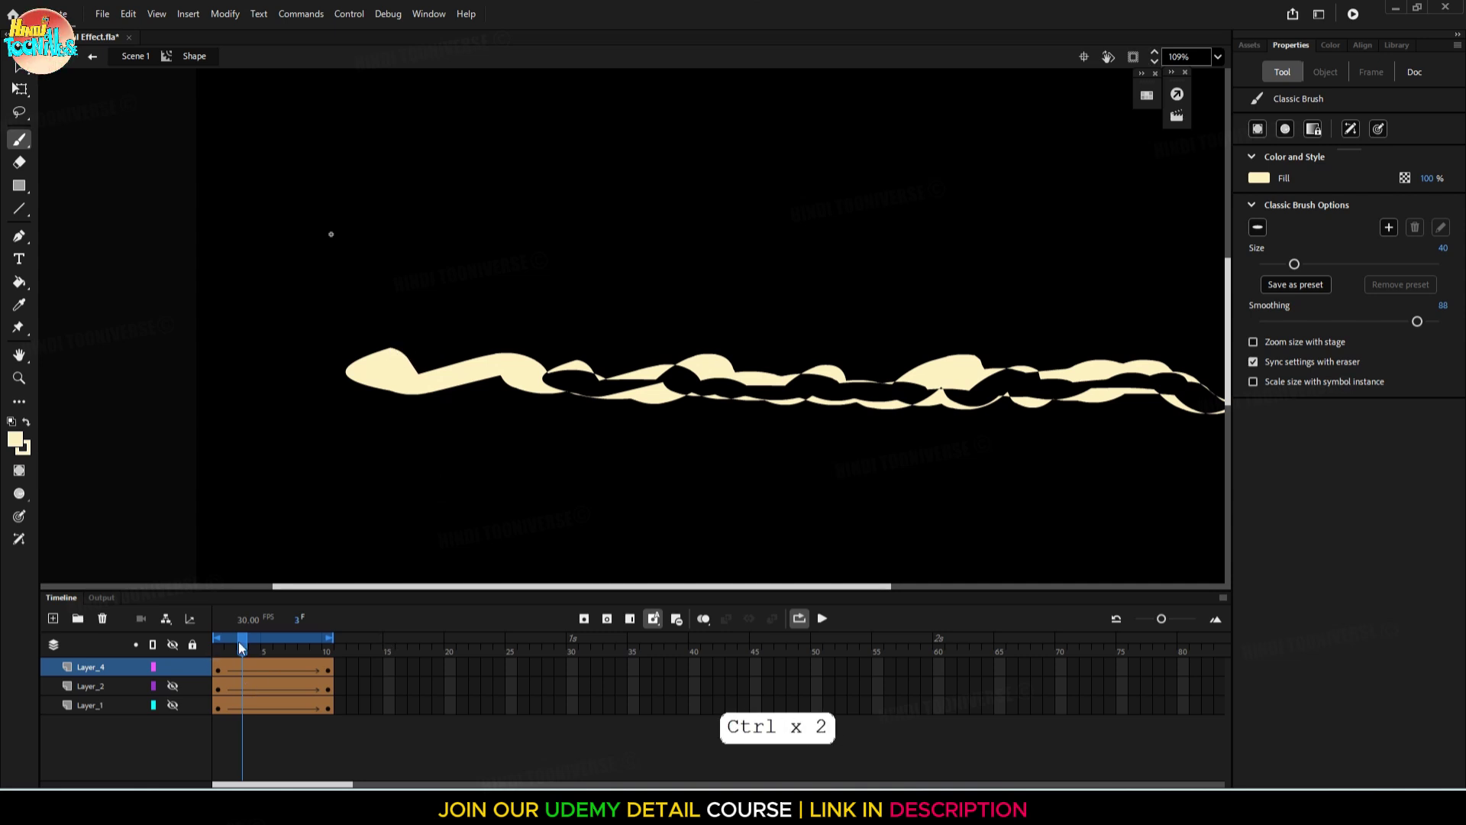
# At frame 1, thin the wavy stroke's left end to a point, reshape bumps farther along it, and preview the tween
pyautogui.moveTo(242, 648); pyautogui.dragTo(218, 647)
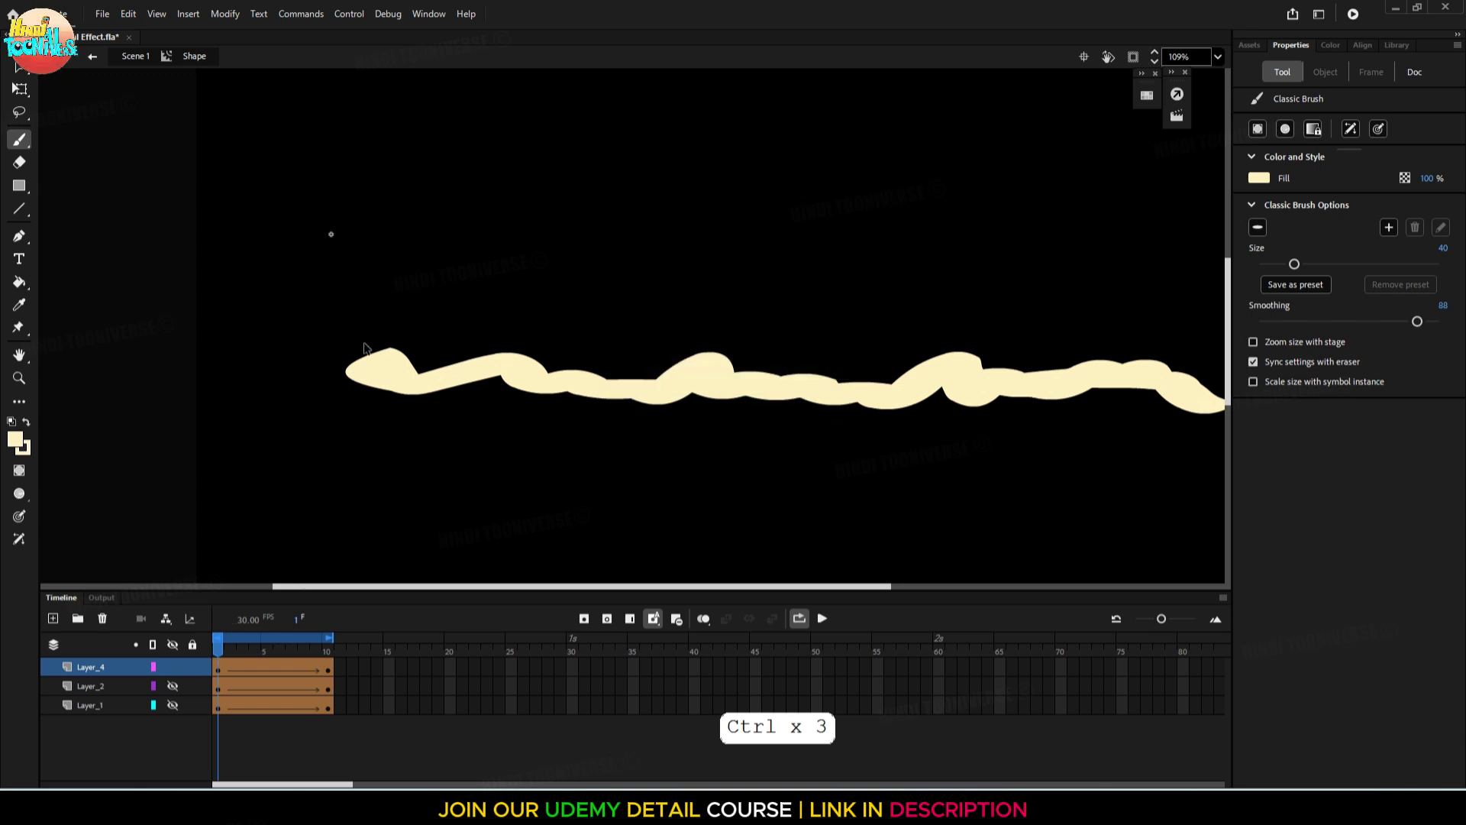
pyautogui.moveTo(385, 347)
pyautogui.mouseDown()
pyautogui.moveTo(380, 376)
pyautogui.moveTo(408, 395)
pyautogui.mouseUp()
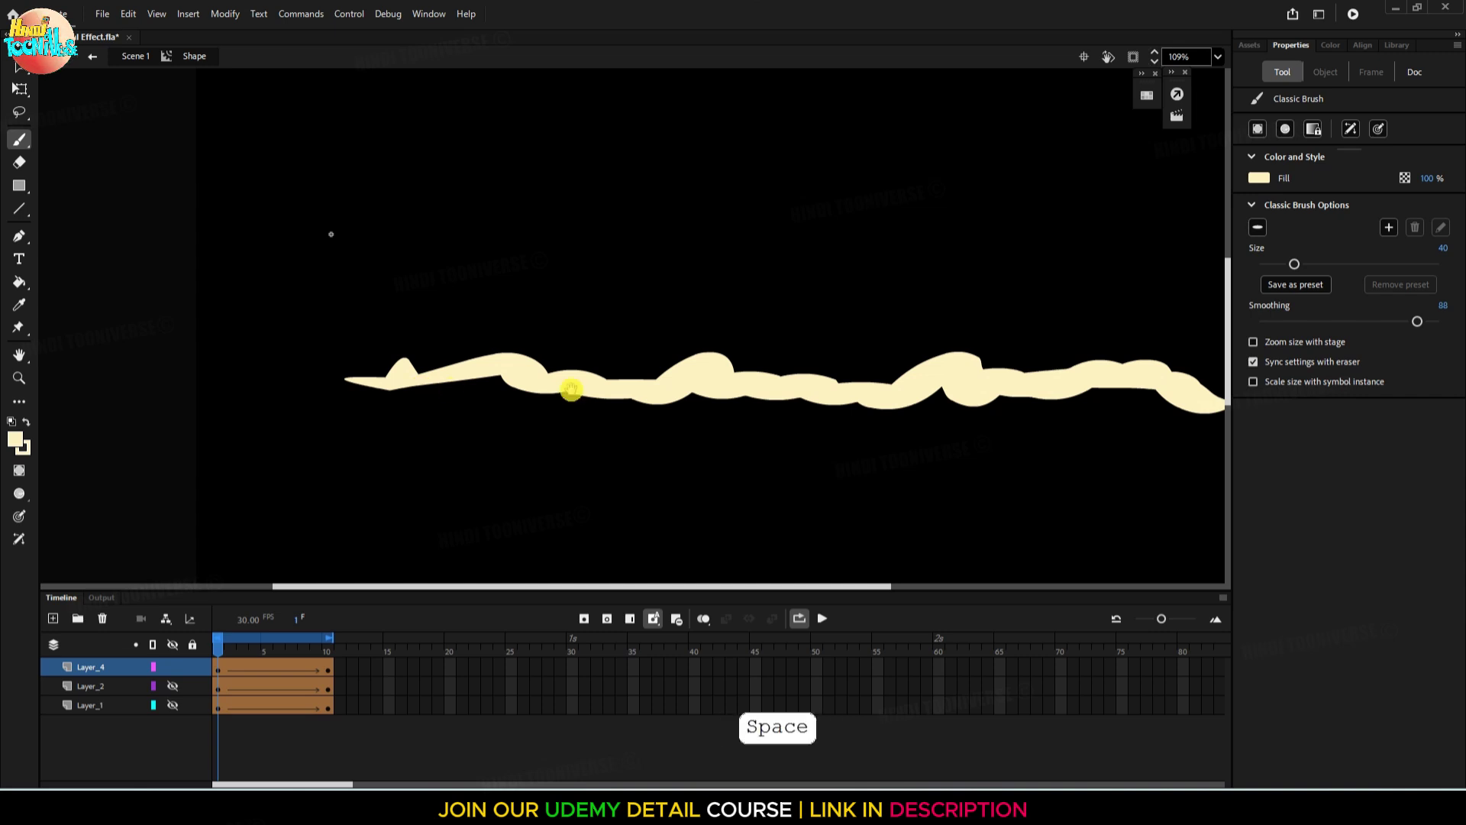
pyautogui.moveTo(741, 366); pyautogui.dragTo(549, 360)
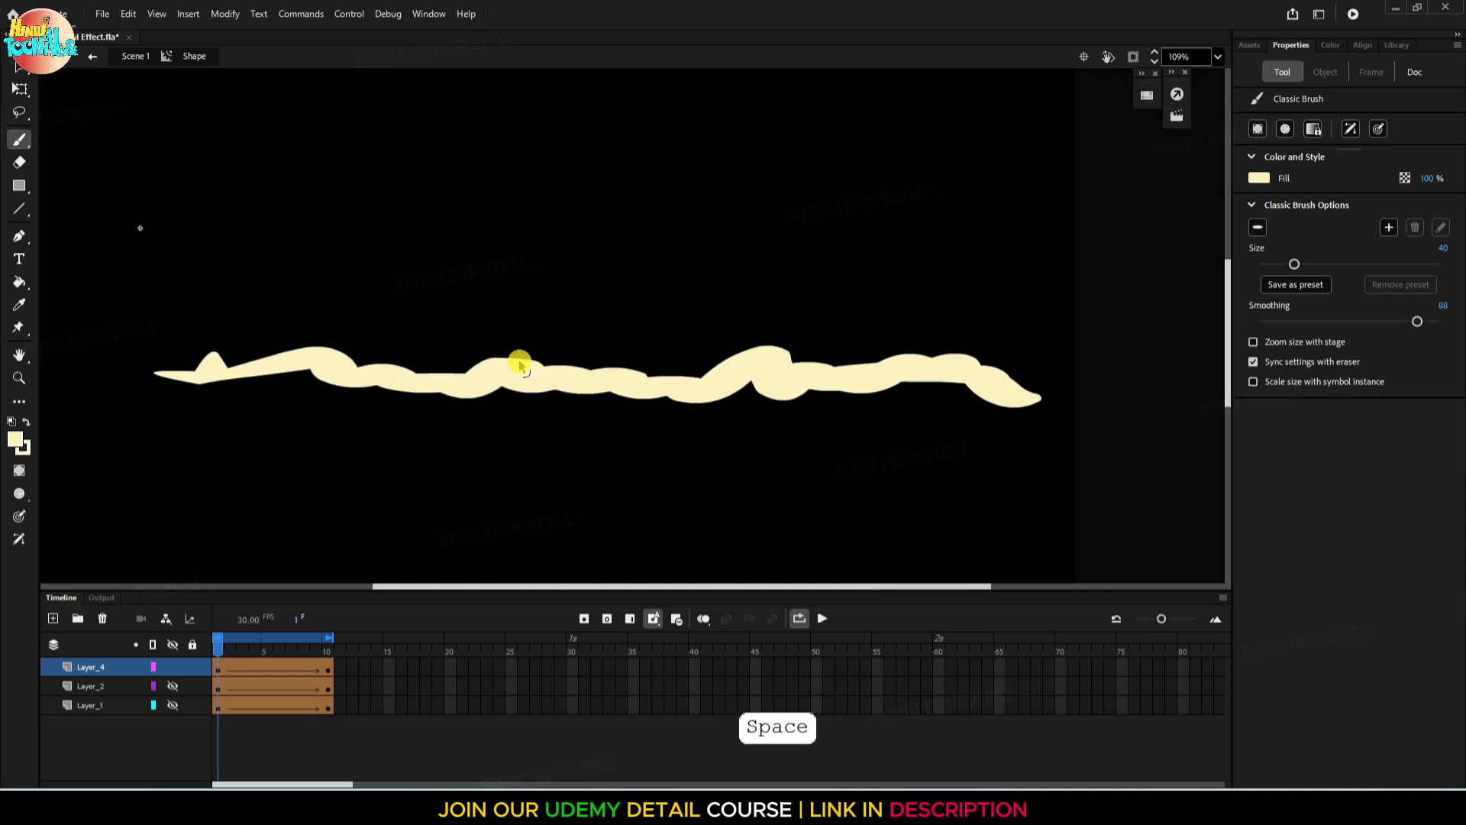
pyautogui.click(824, 619)
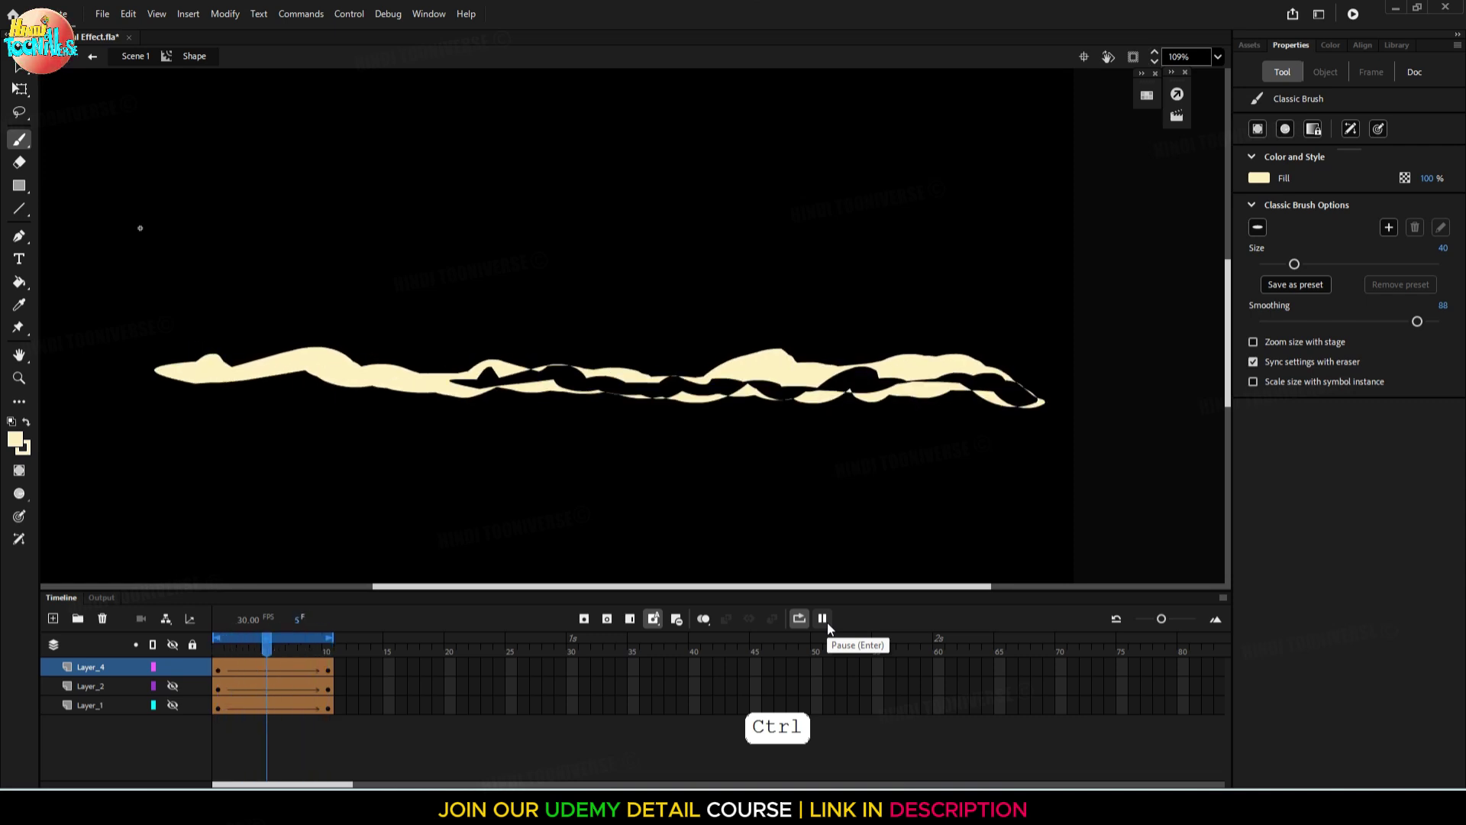
pyautogui.click(823, 620)
pyautogui.press('ctrl')
pyautogui.press('ctrl')
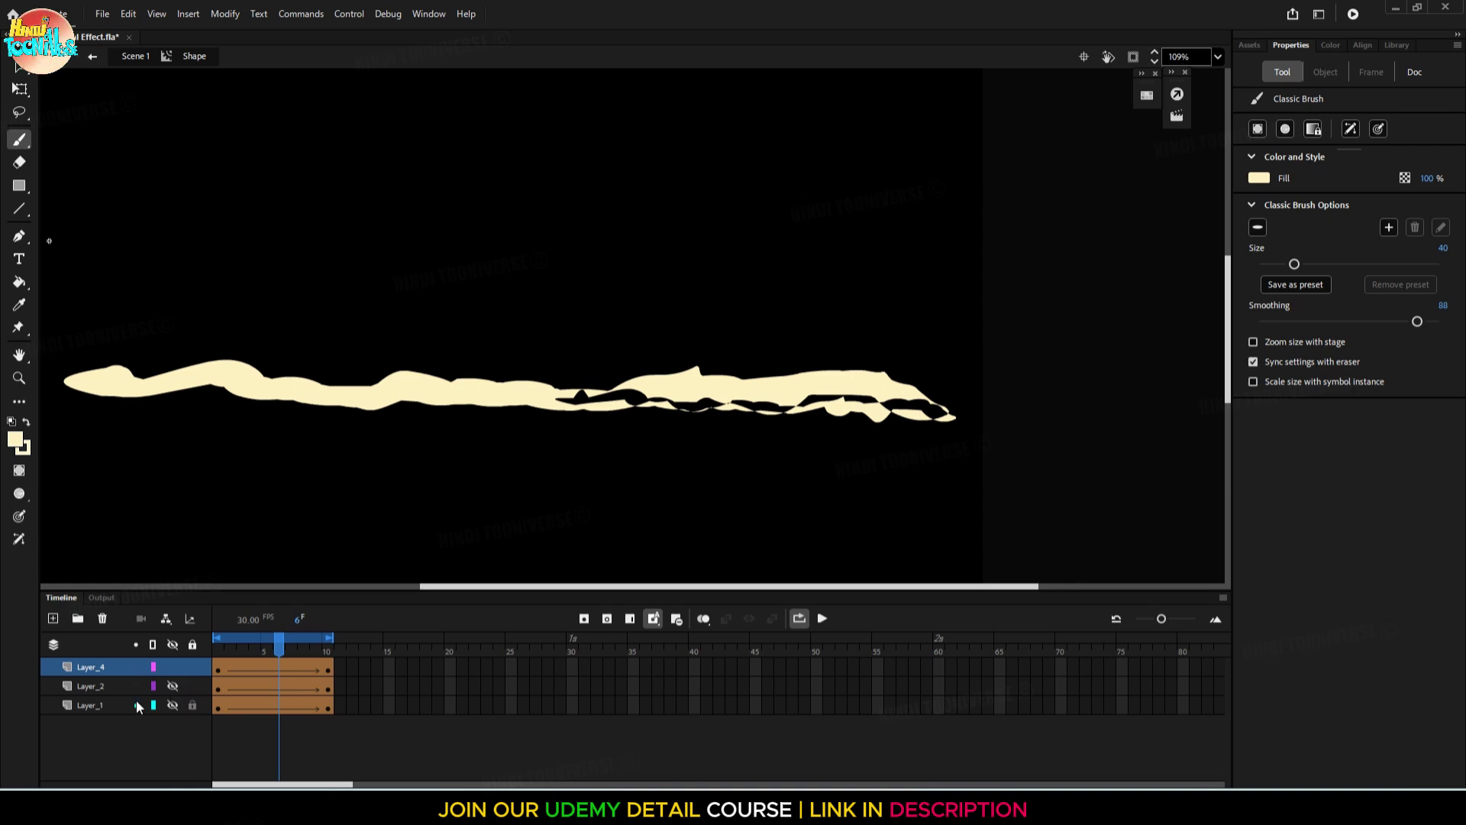
# Delete Layer_1 and Layer_2 from the movie clip and play the remaining shape tween
pyautogui.click(90, 686)
pyautogui.keyDown('shift'); pyautogui.click(91, 702); pyautogui.keyUp('shift')
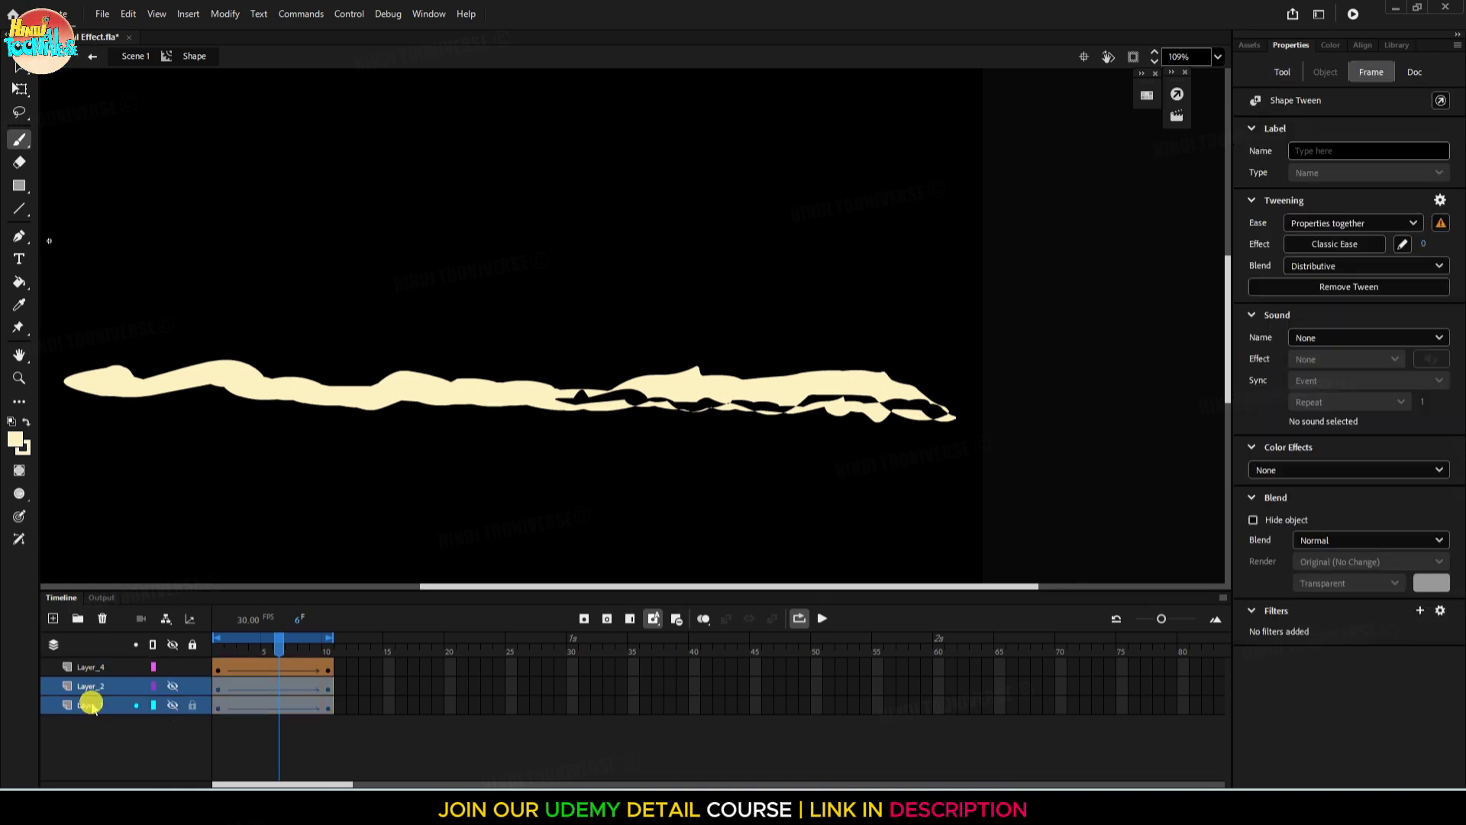
pyautogui.click(102, 620)
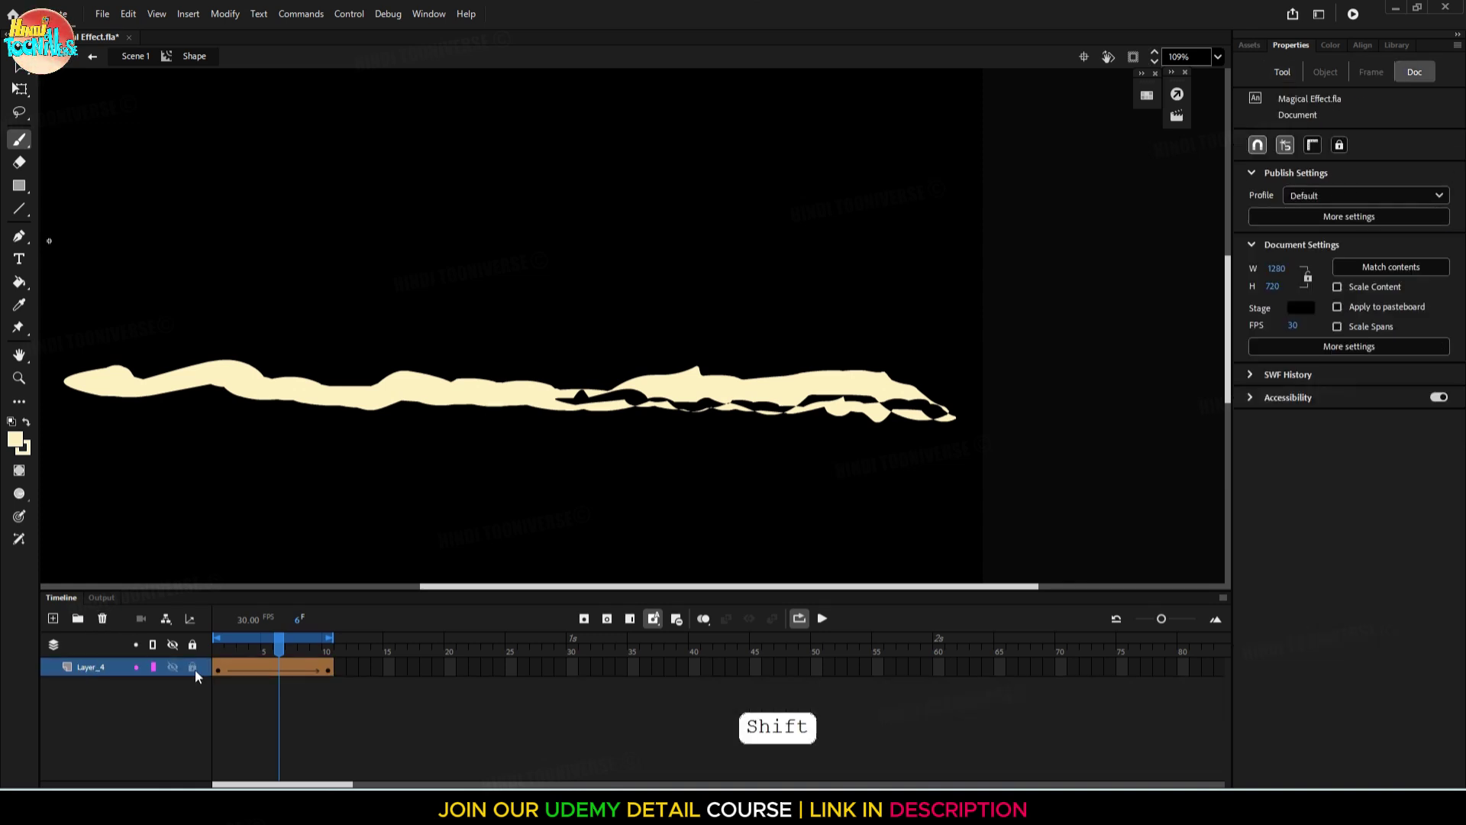
pyautogui.click(219, 648)
pyautogui.click(823, 619)
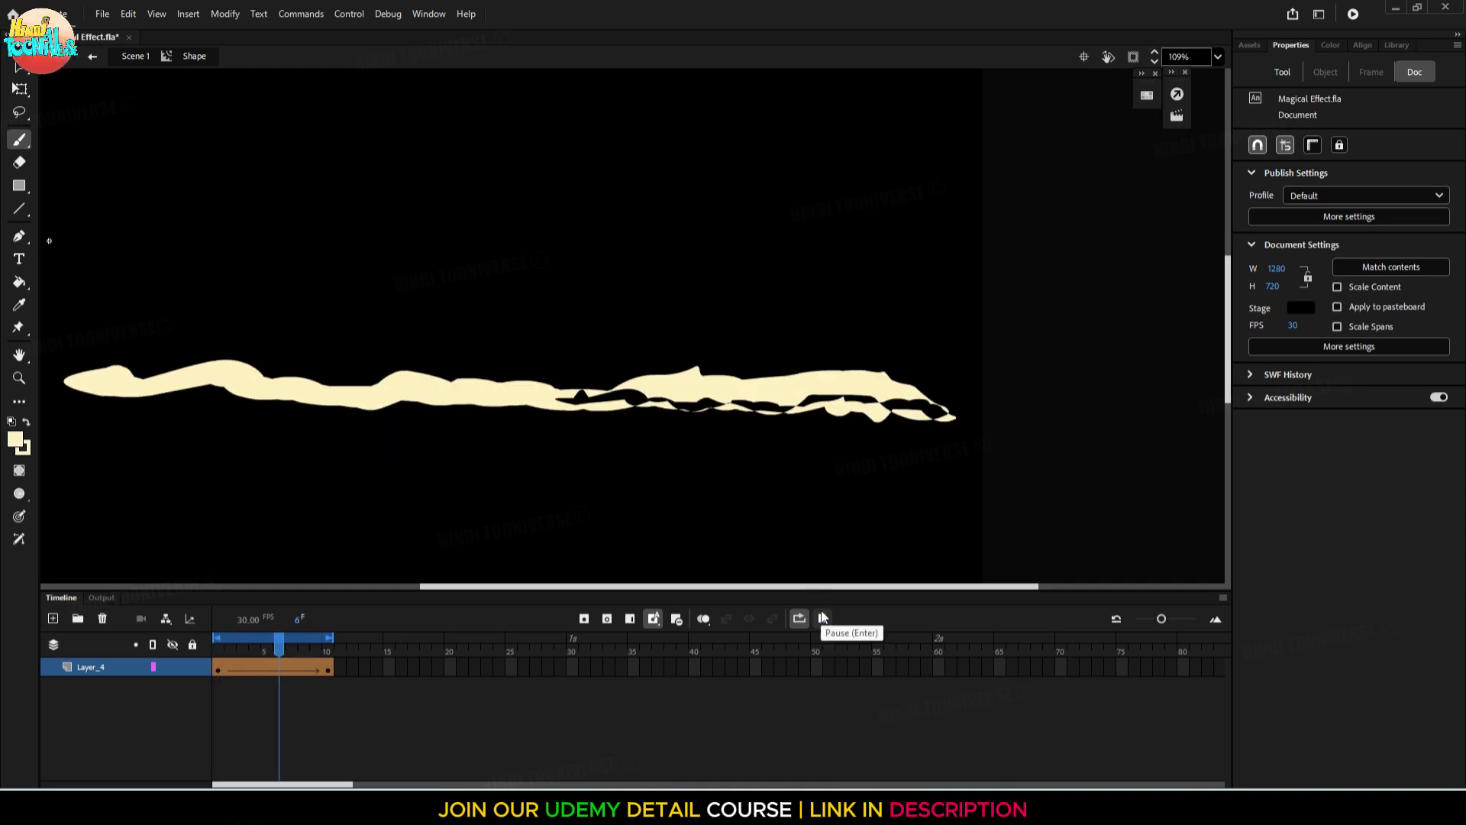
# Recolor the wavy stroke at frame 1 to golden yellow (#FFCC00) and preview the color change across the tween
pyautogui.moveTo(445, 425); pyautogui.dragTo(598, 312)
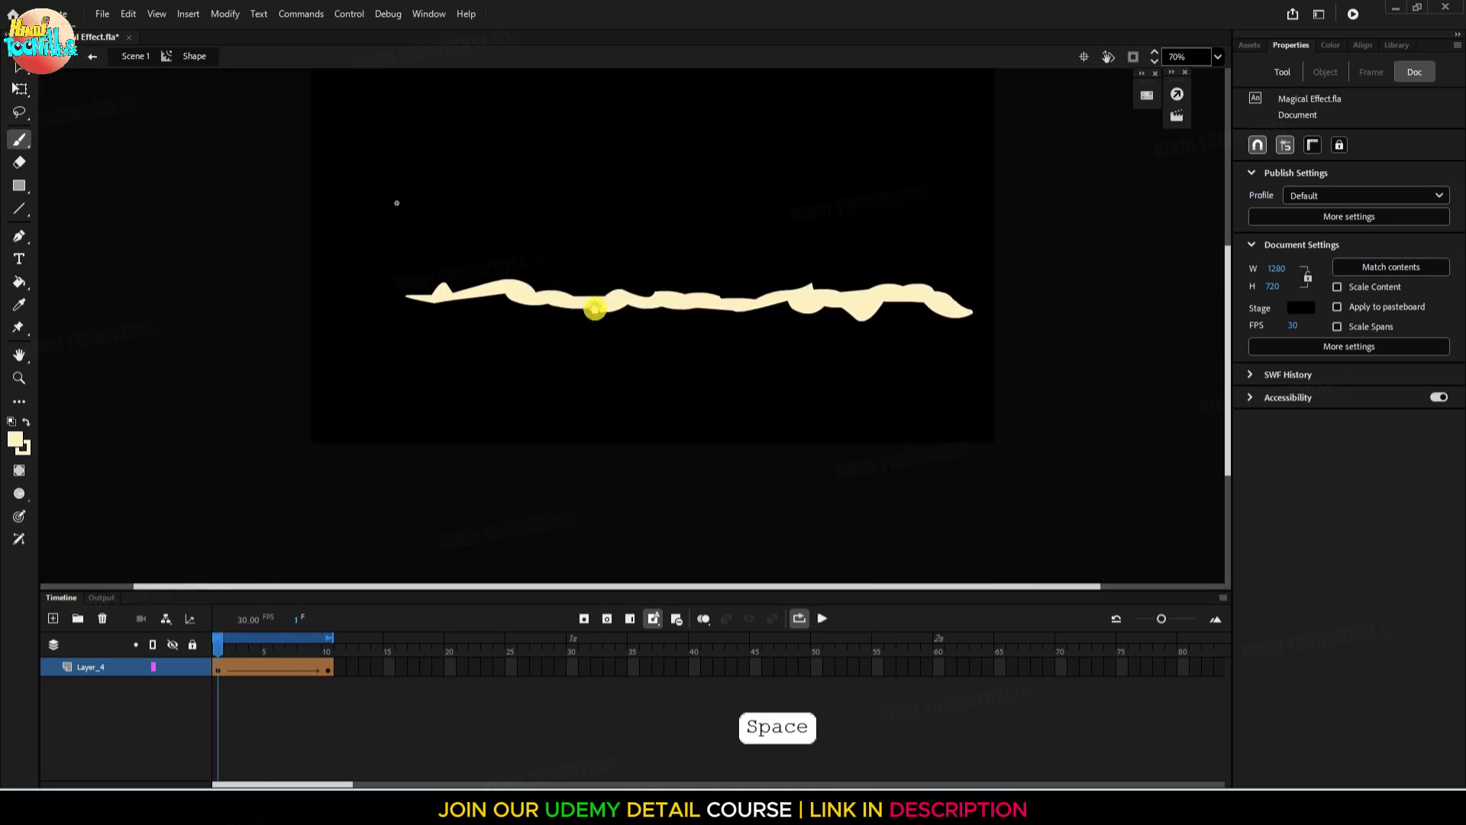
pyautogui.scroll(1, 547, 366)
pyautogui.hotkey('ctrl', 'a')
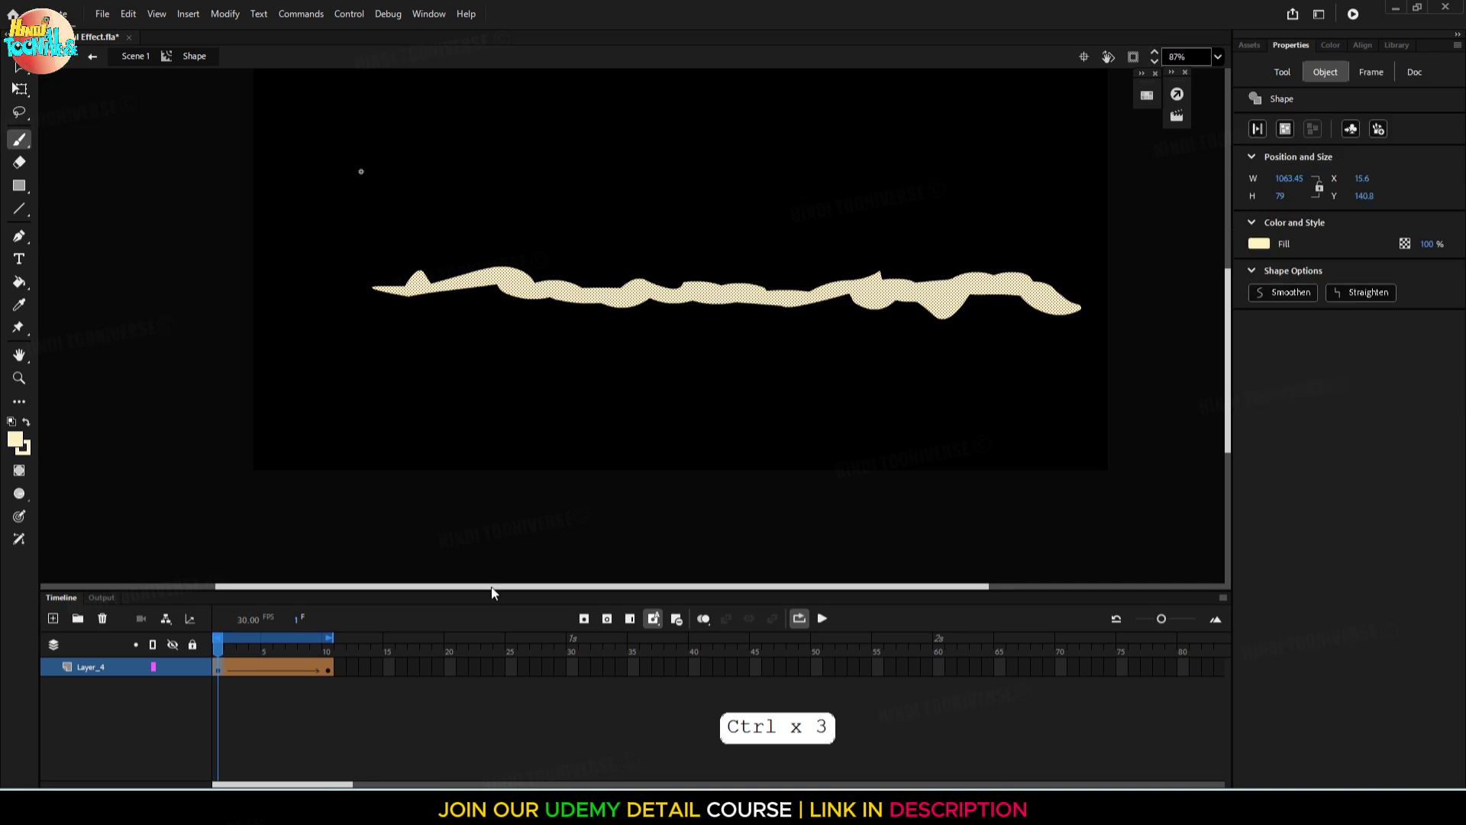
pyautogui.click(1269, 247)
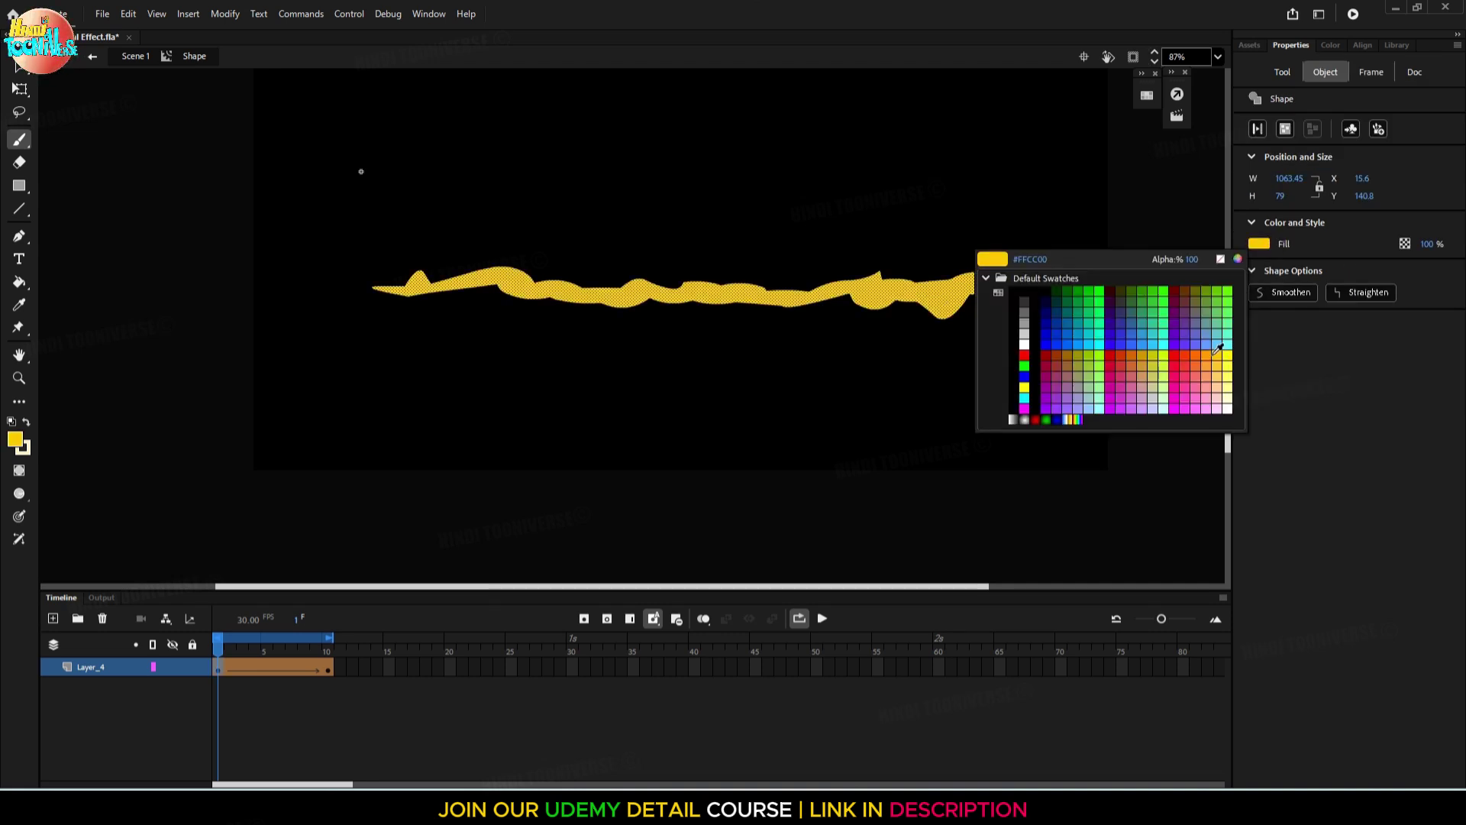
pyautogui.click(1227, 354)
pyautogui.hotkey('ctrl', 'shift', 'a')
pyautogui.moveTo(220, 644)
pyautogui.mouseDown()
pyautogui.moveTo(338, 639)
pyautogui.moveTo(190, 645)
pyautogui.moveTo(343, 651)
pyautogui.moveTo(220, 649)
pyautogui.mouseUp()
pyautogui.click(821, 618)
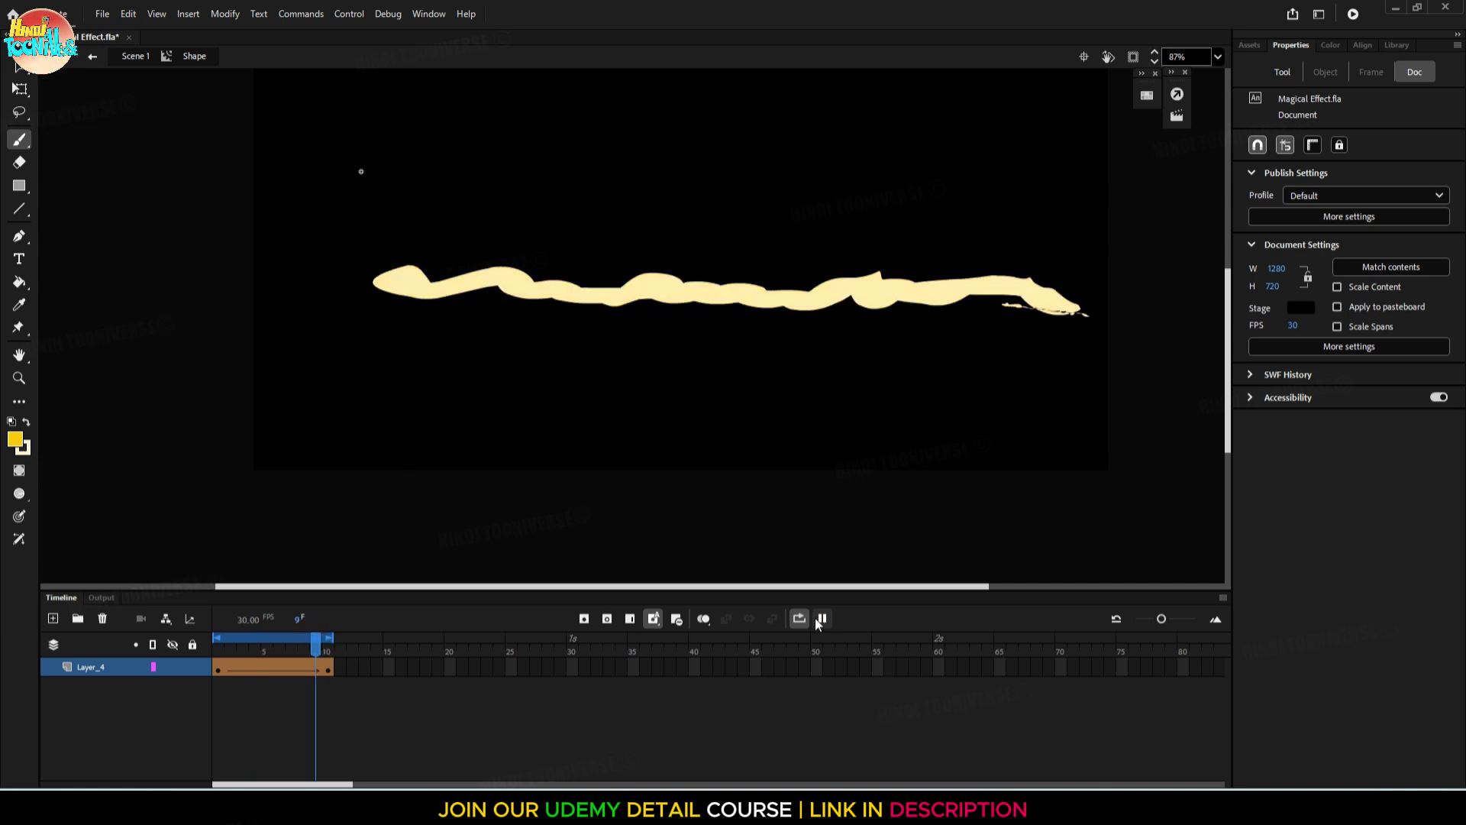
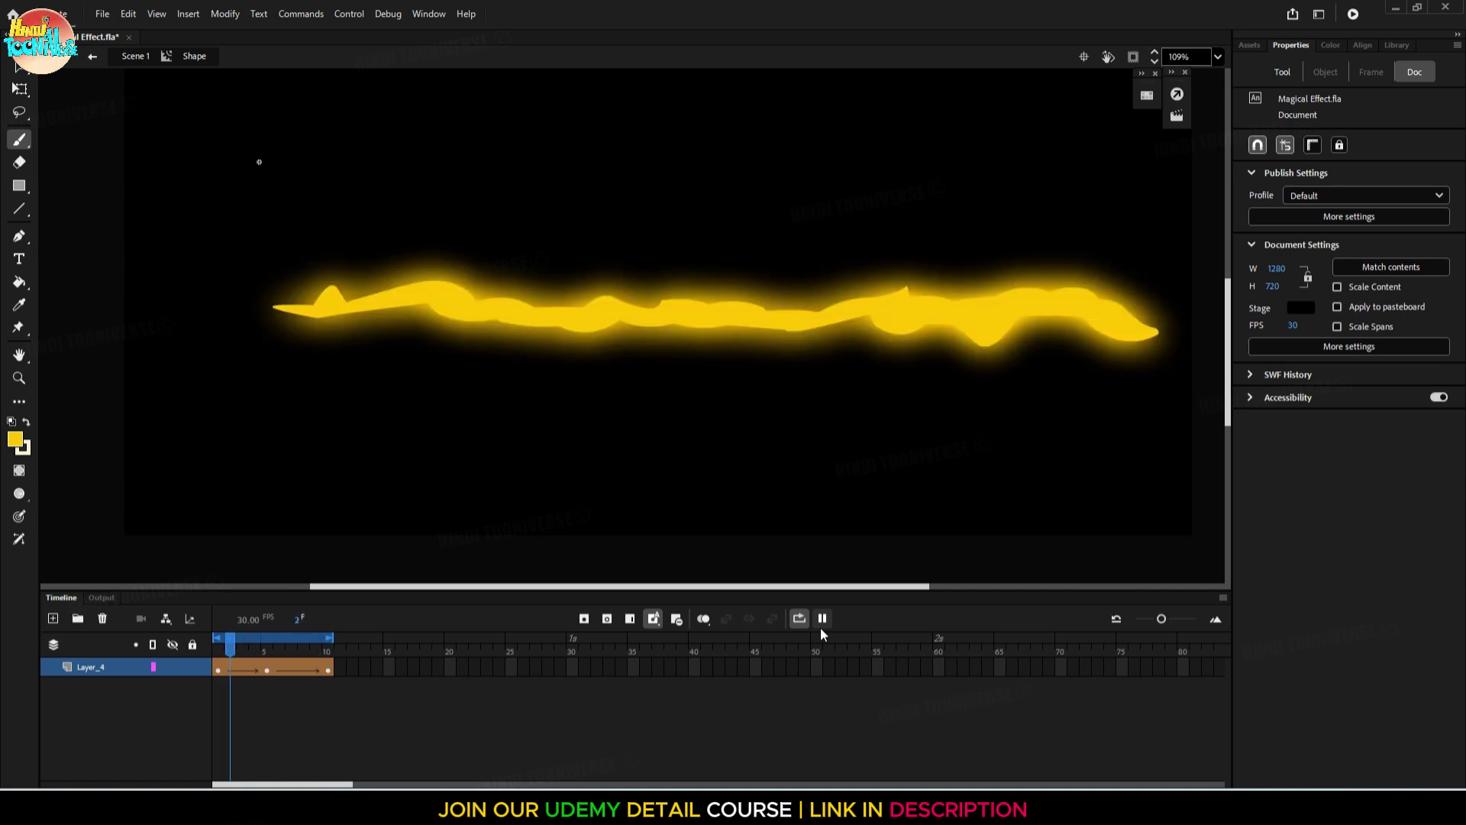
# Return to Scene 1 and show the hidden Layer_1 containing the magic ring
pyautogui.click(145, 56)
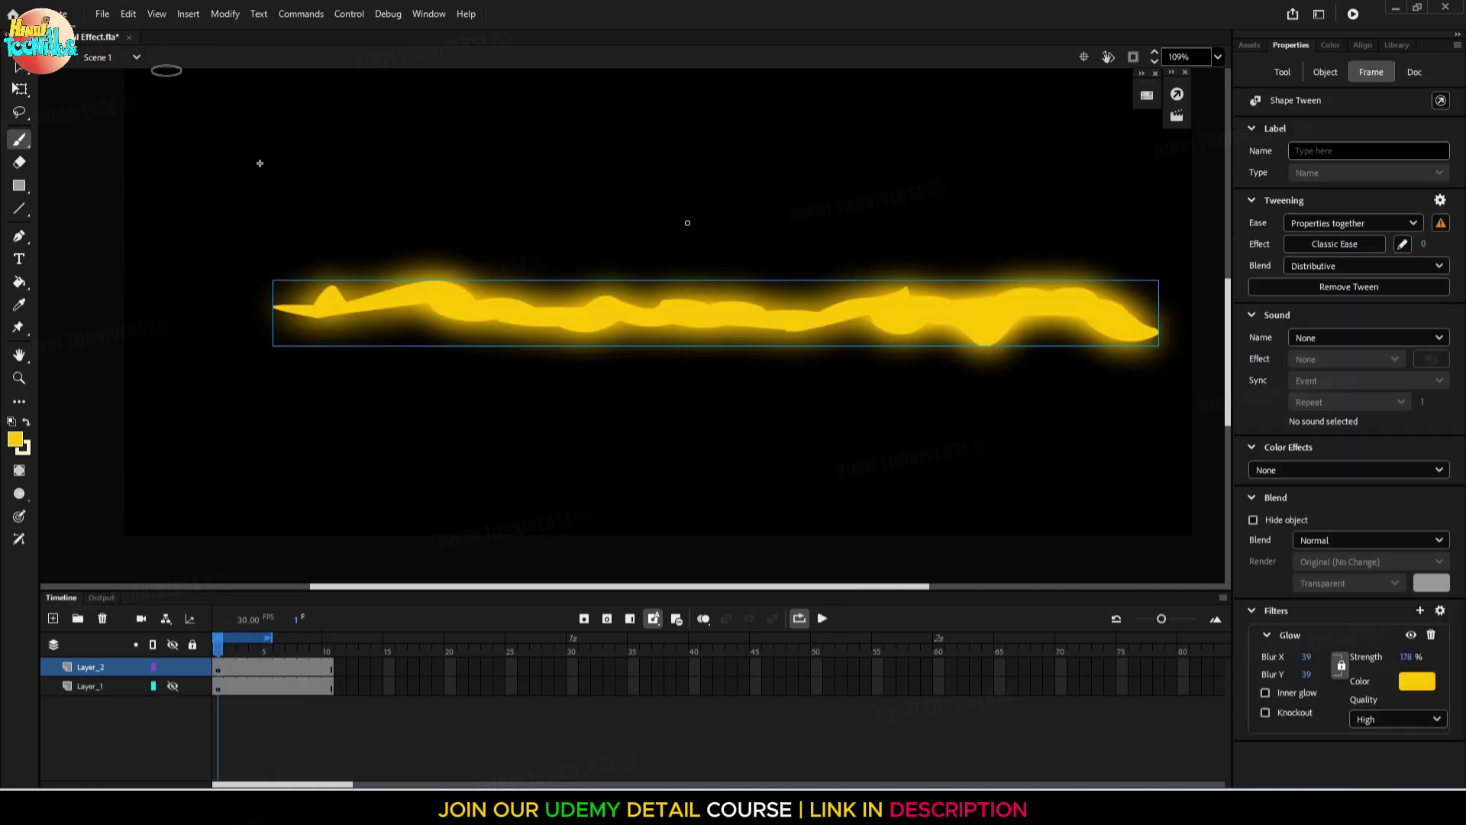
pyautogui.click(174, 686)
pyautogui.scroll(-1, 594, 416)
pyautogui.press('space')
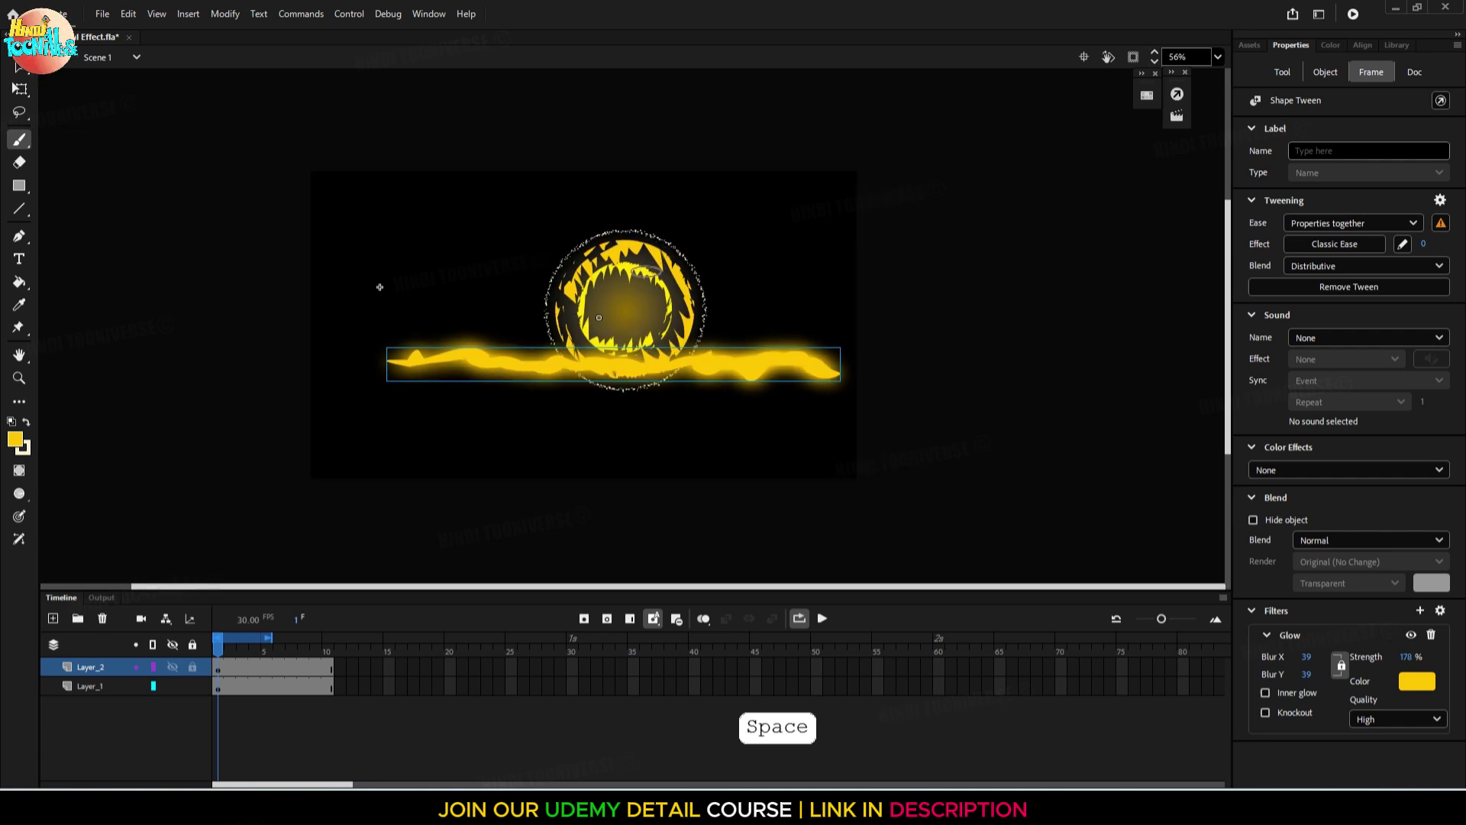
# Move the ring to the left part of the stage and raise the beam to the ring's middle height
pyautogui.press('v')
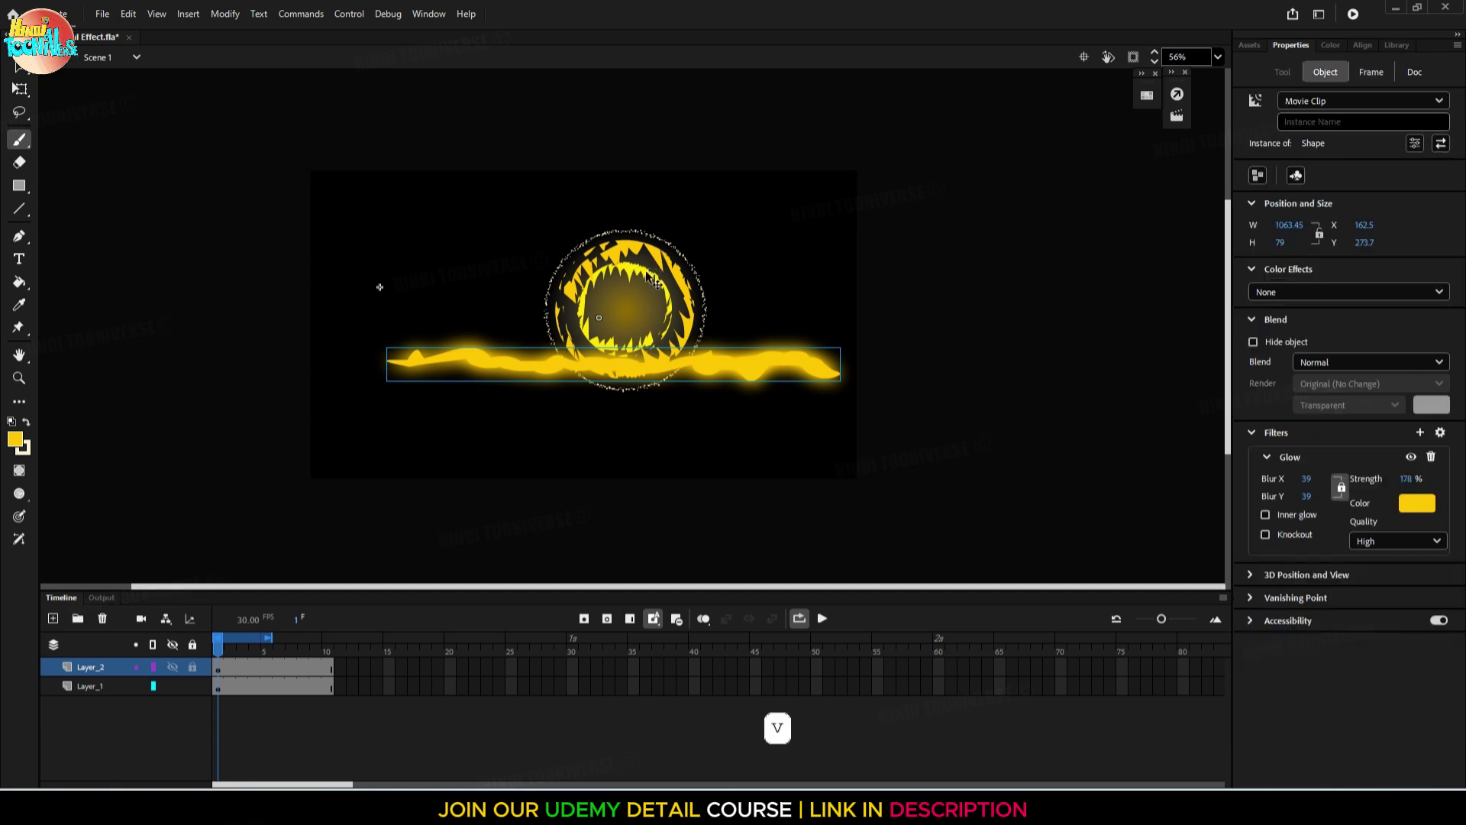
pyautogui.moveTo(681, 300); pyautogui.dragTo(494, 300)
pyautogui.click(739, 362)
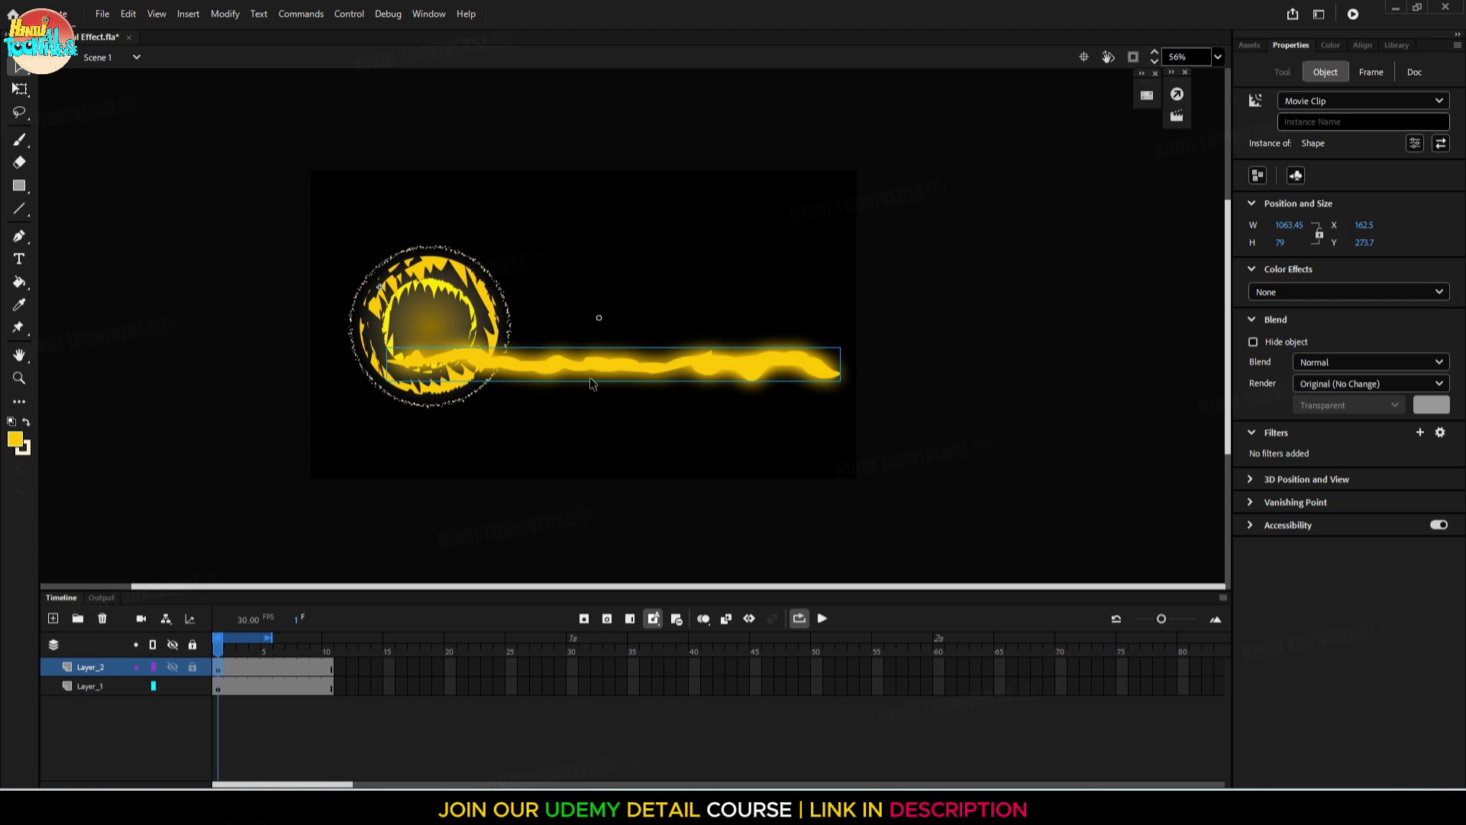
pyautogui.moveTo(592, 383); pyautogui.dragTo(622, 350)
# Squeeze the ring horizontally about its center into a narrow upright ellipse, keeping its height
pyautogui.click(426, 284)
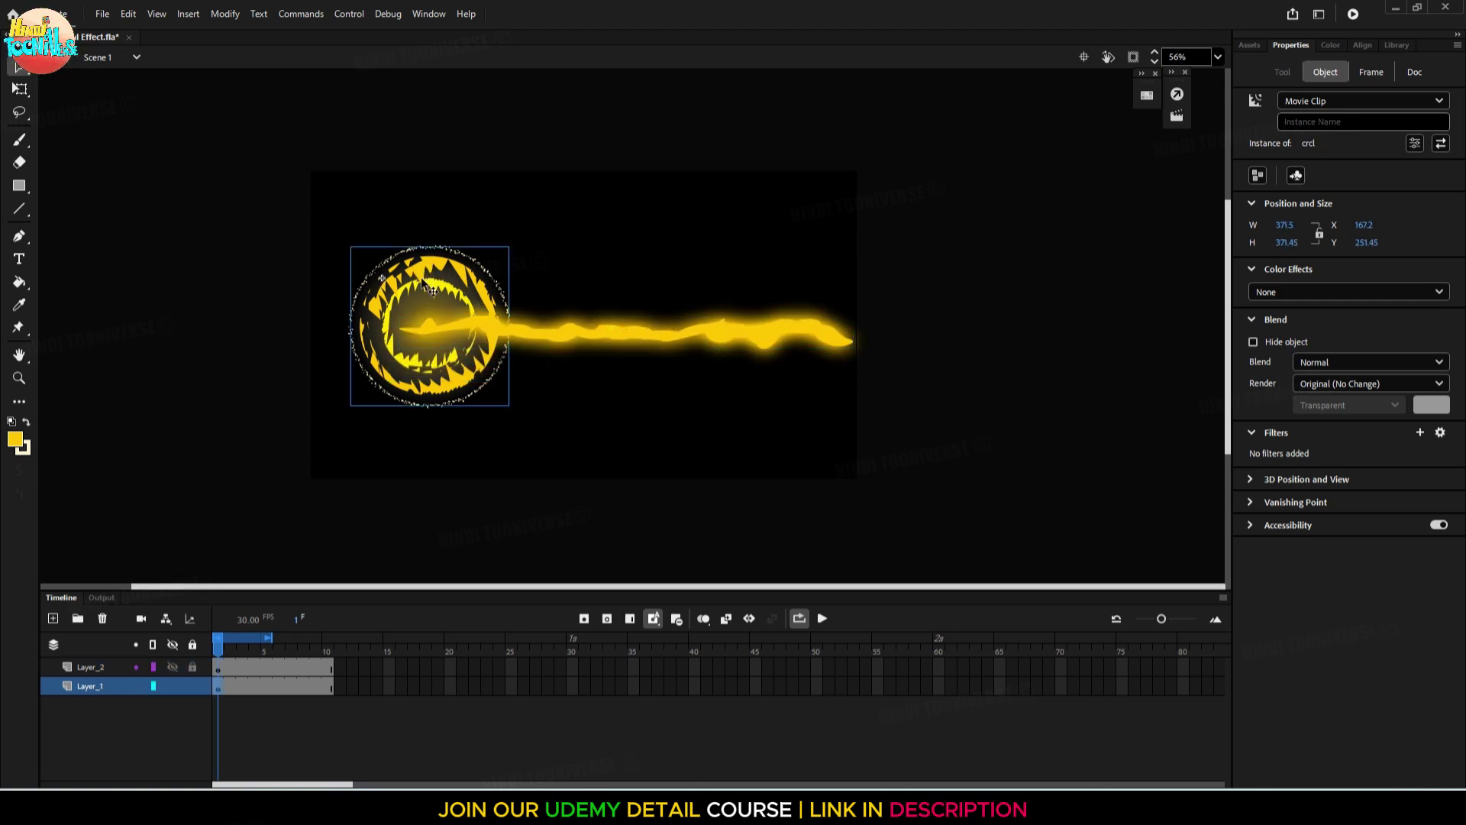
pyautogui.press('q')
pyautogui.scroll(3, 431, 322)
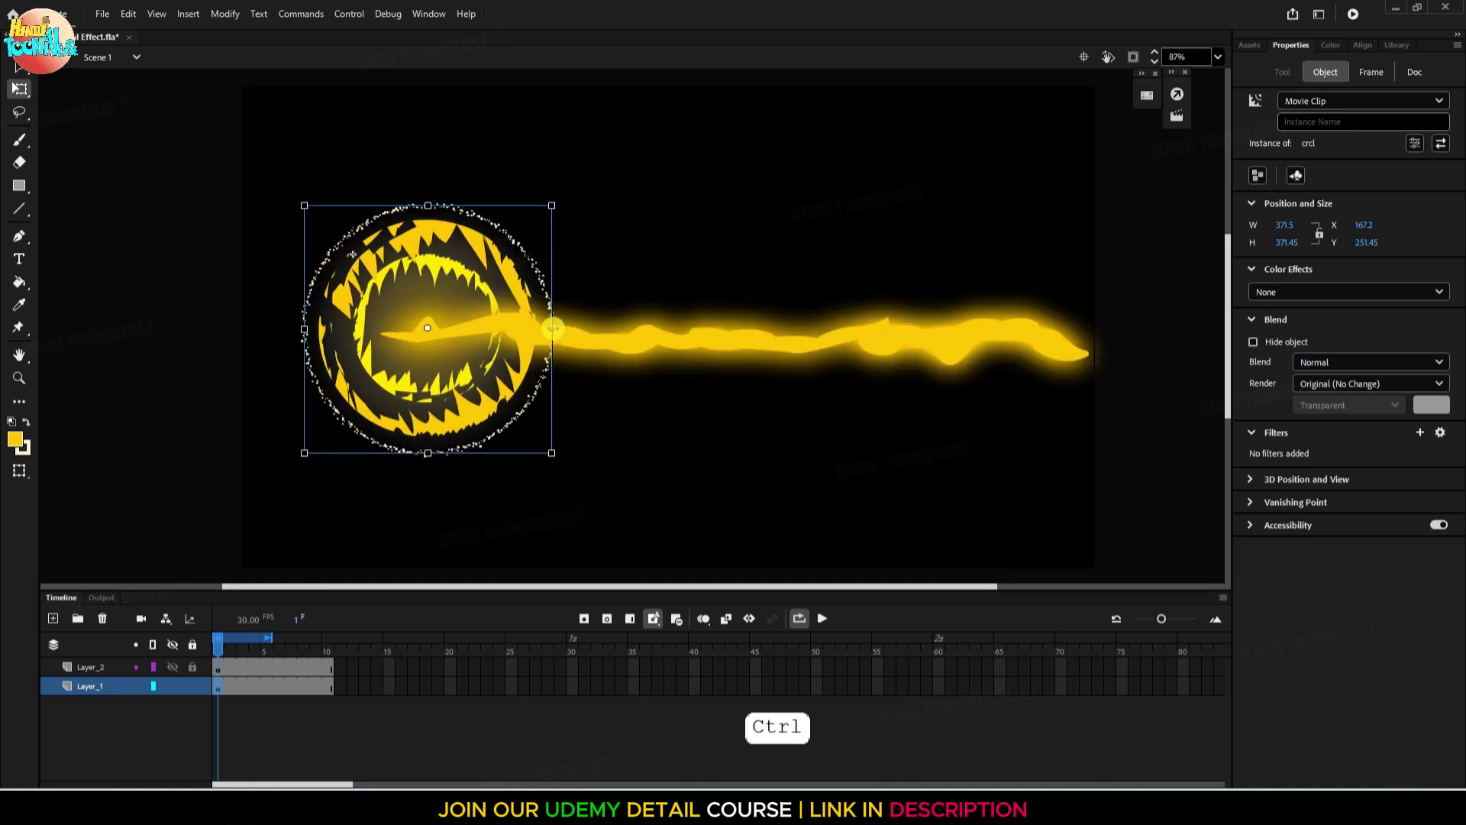
pyautogui.moveTo(304, 330); pyautogui.dragTo(390, 329)
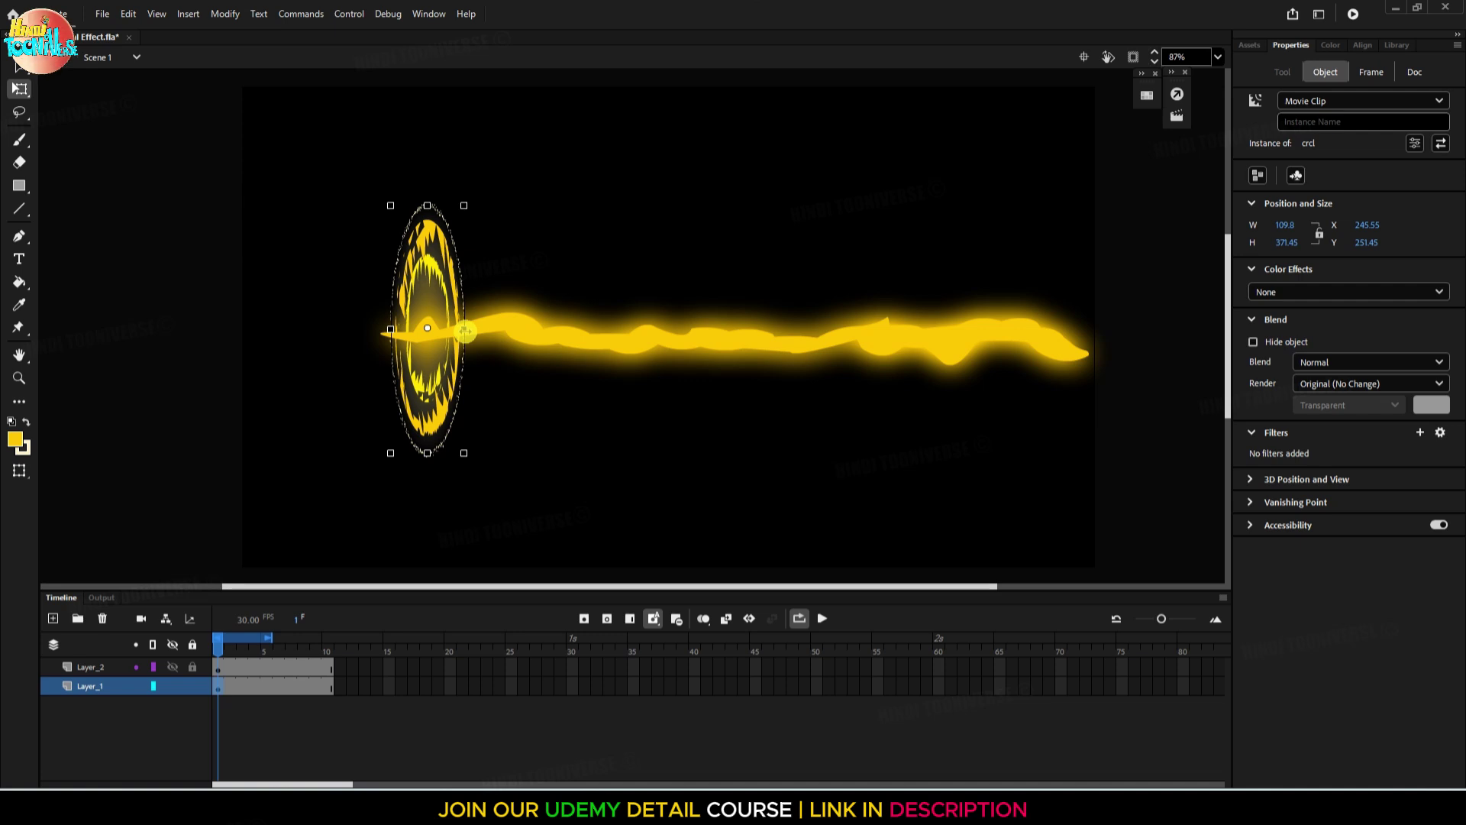
# Center the beam's transformation point, scale it proportionally to about 754 px wide, and place its left end at the ring's center
pyautogui.moveTo(549, 338); pyautogui.dragTo(608, 329)
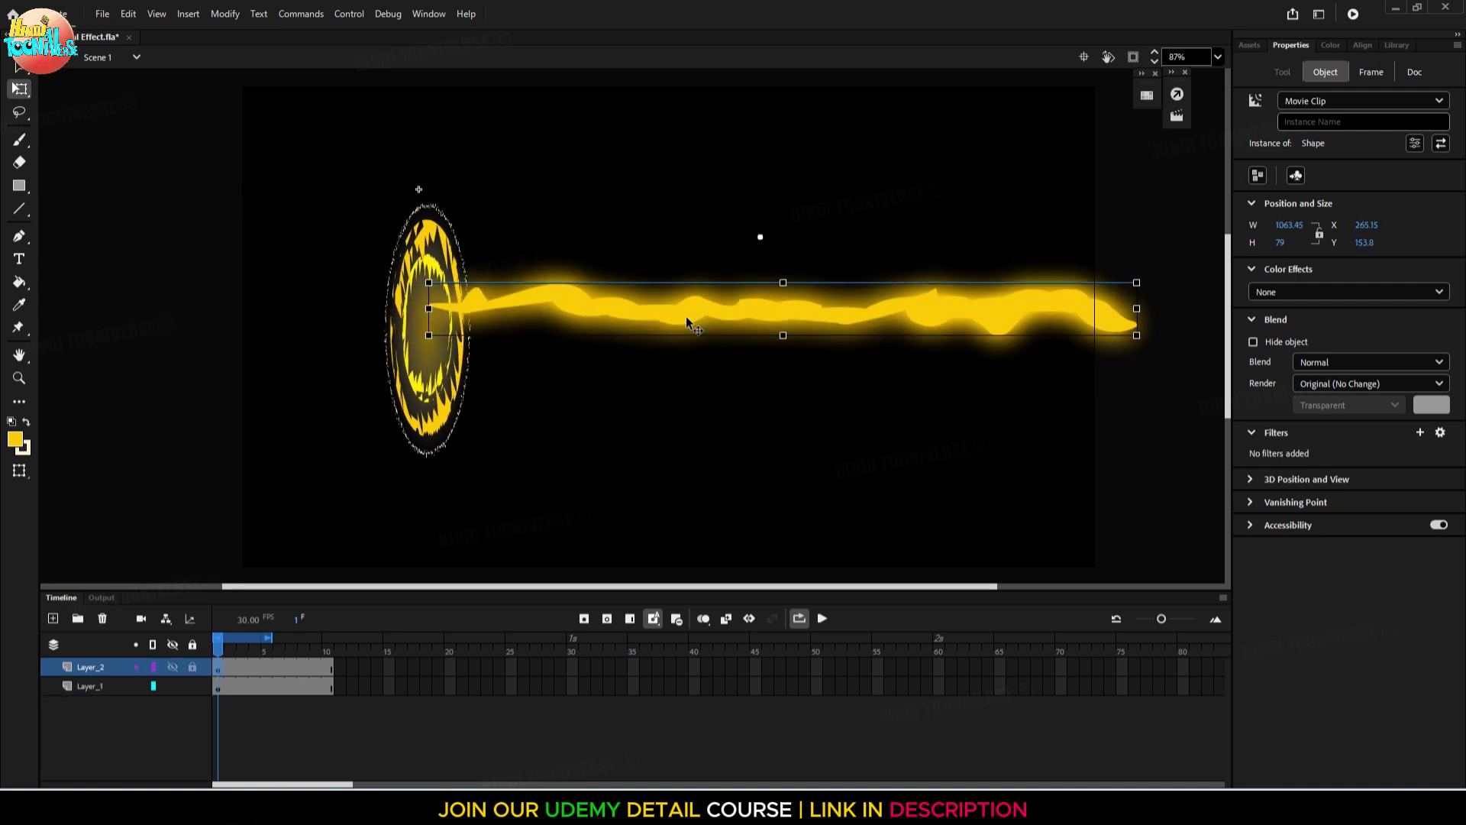
pyautogui.moveTo(761, 238); pyautogui.dragTo(789, 309)
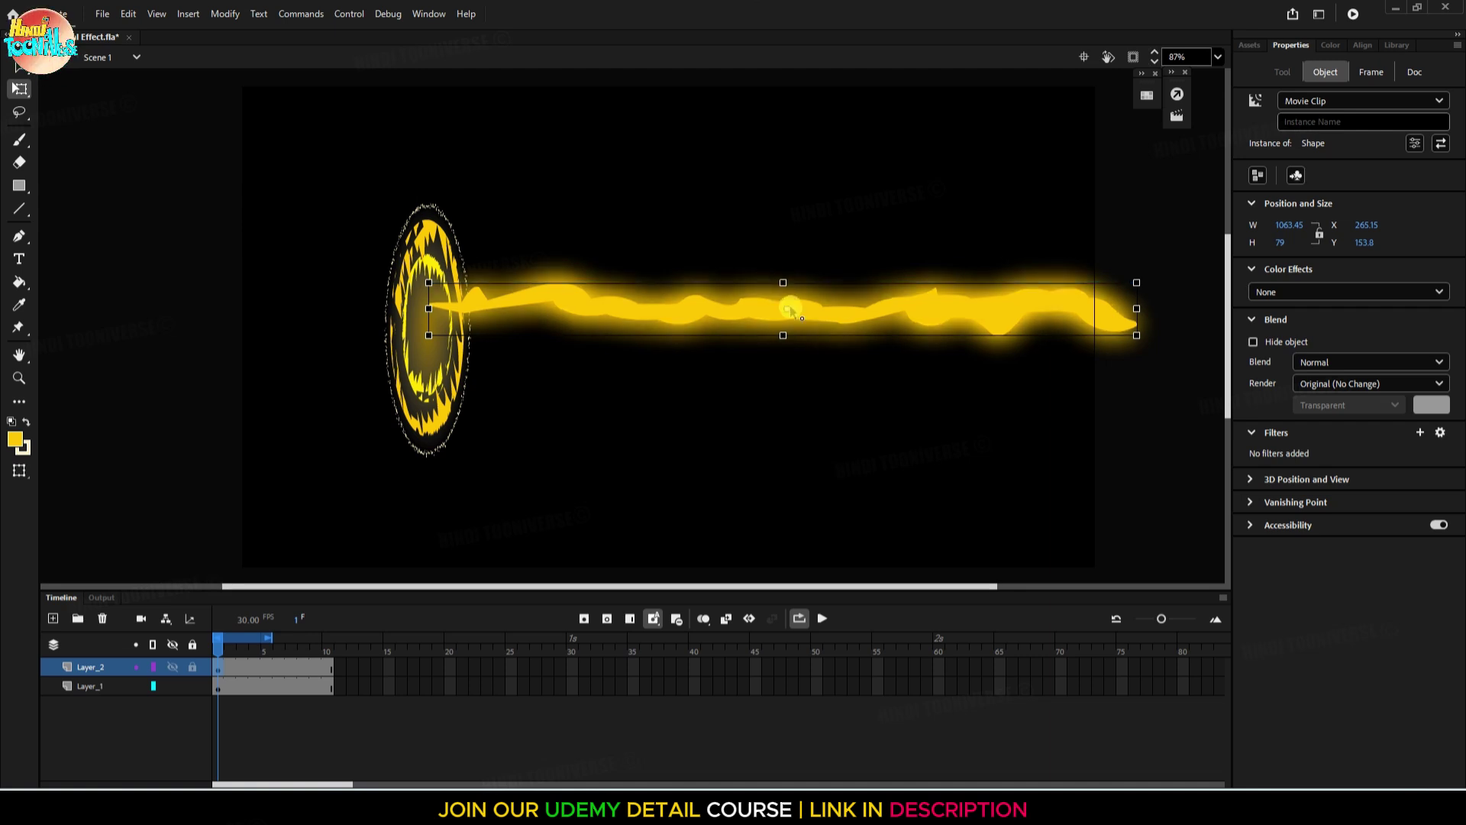
pyautogui.moveTo(689, 310); pyautogui.dragTo(688, 337)
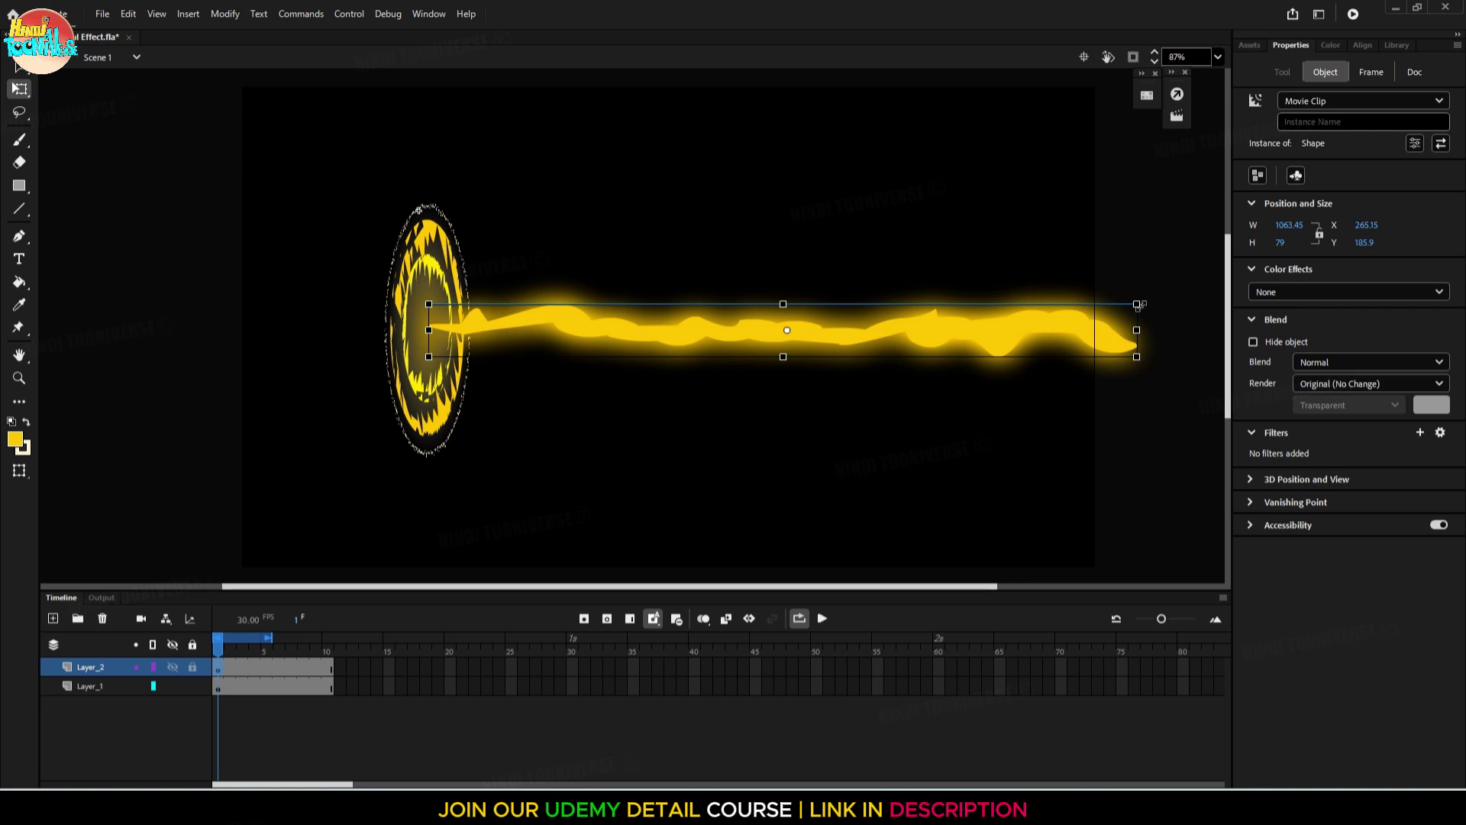
pyautogui.moveTo(1137, 306); pyautogui.dragTo(1105, 314)
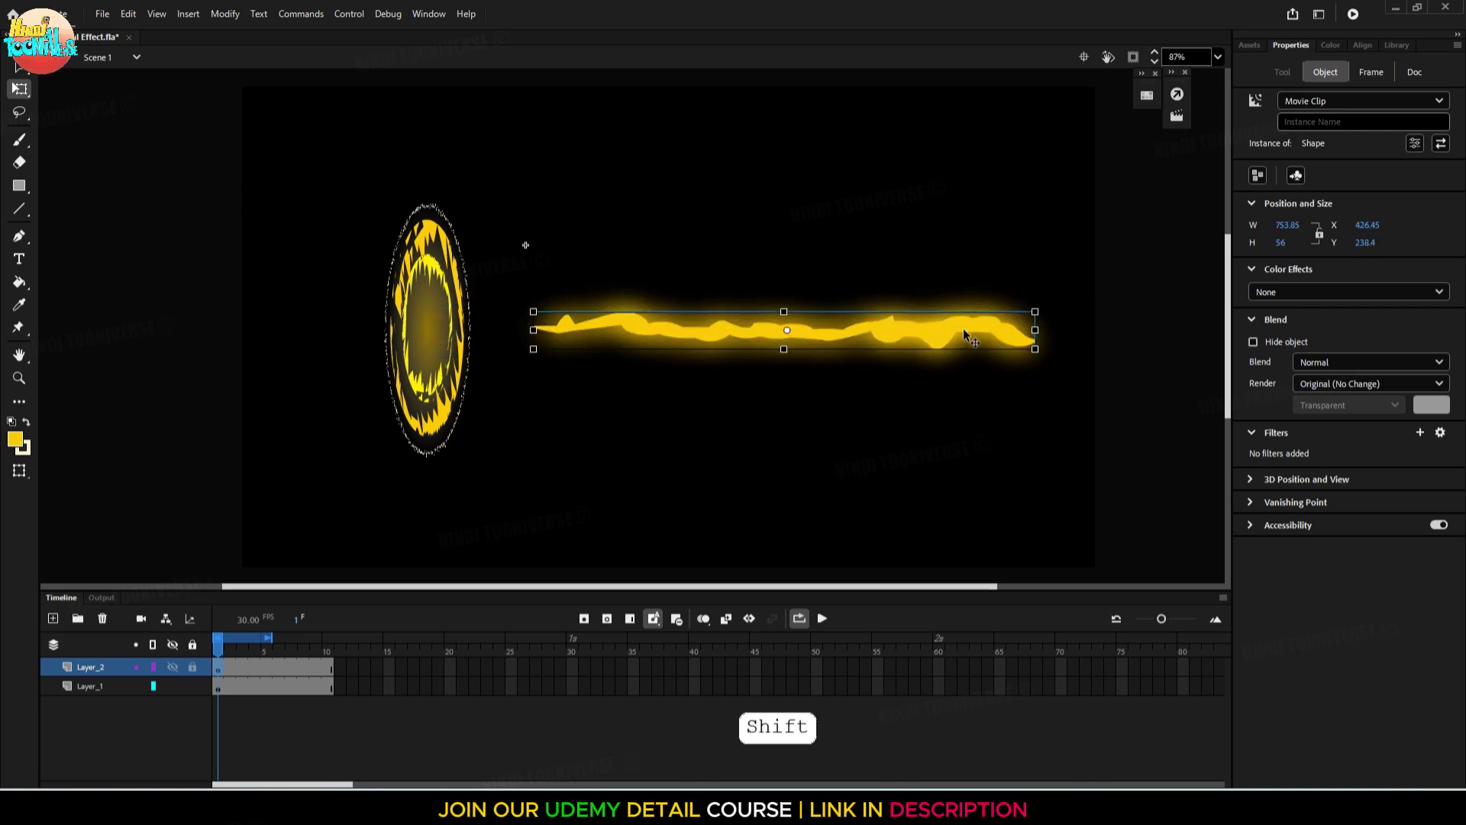
pyautogui.moveTo(963, 328); pyautogui.dragTo(854, 329)
pyautogui.click(1032, 339)
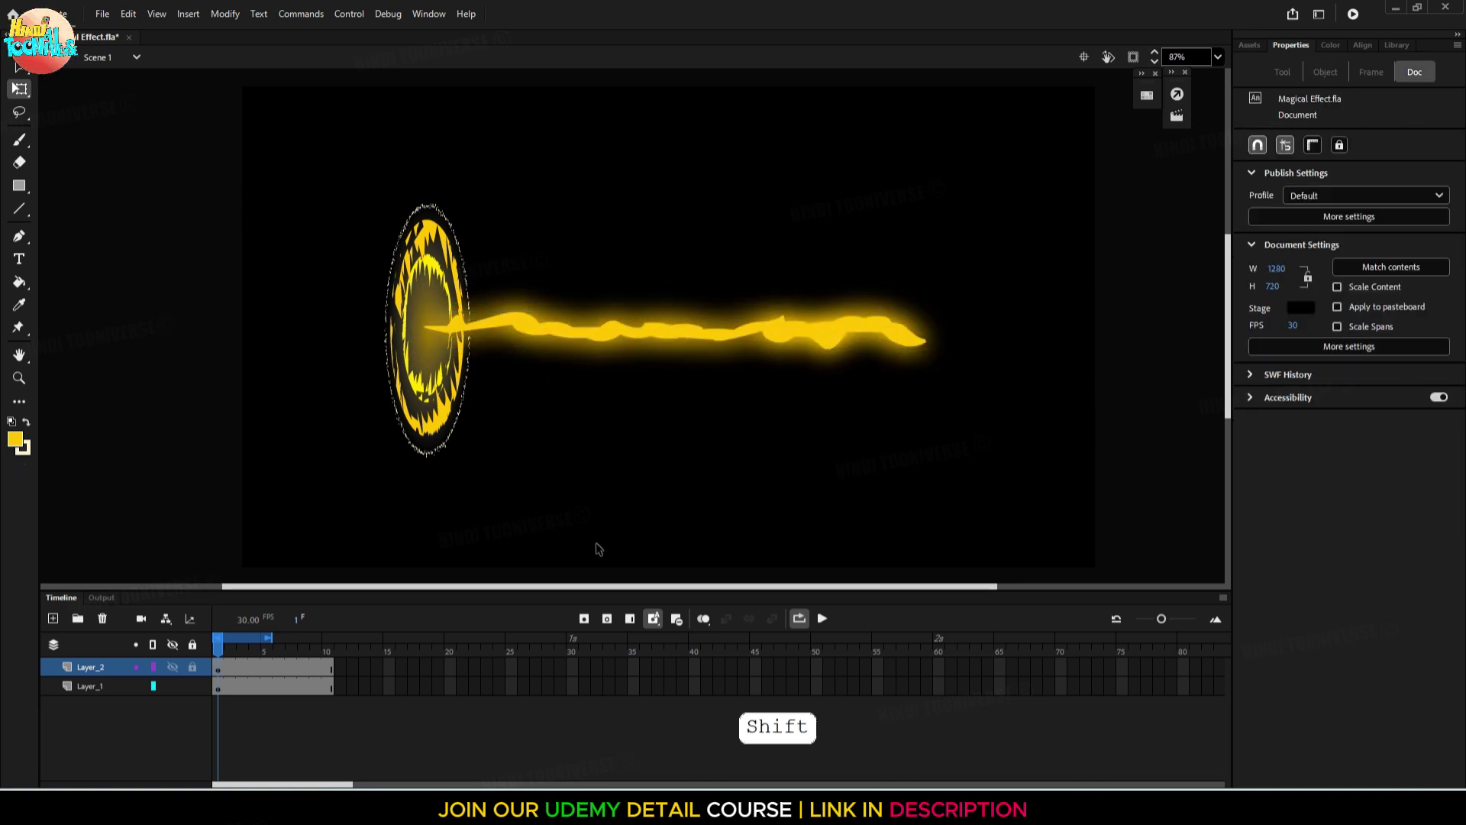
# Turn off loop playback and test the movie to preview the ring and beam animation
pyautogui.click(826, 620)
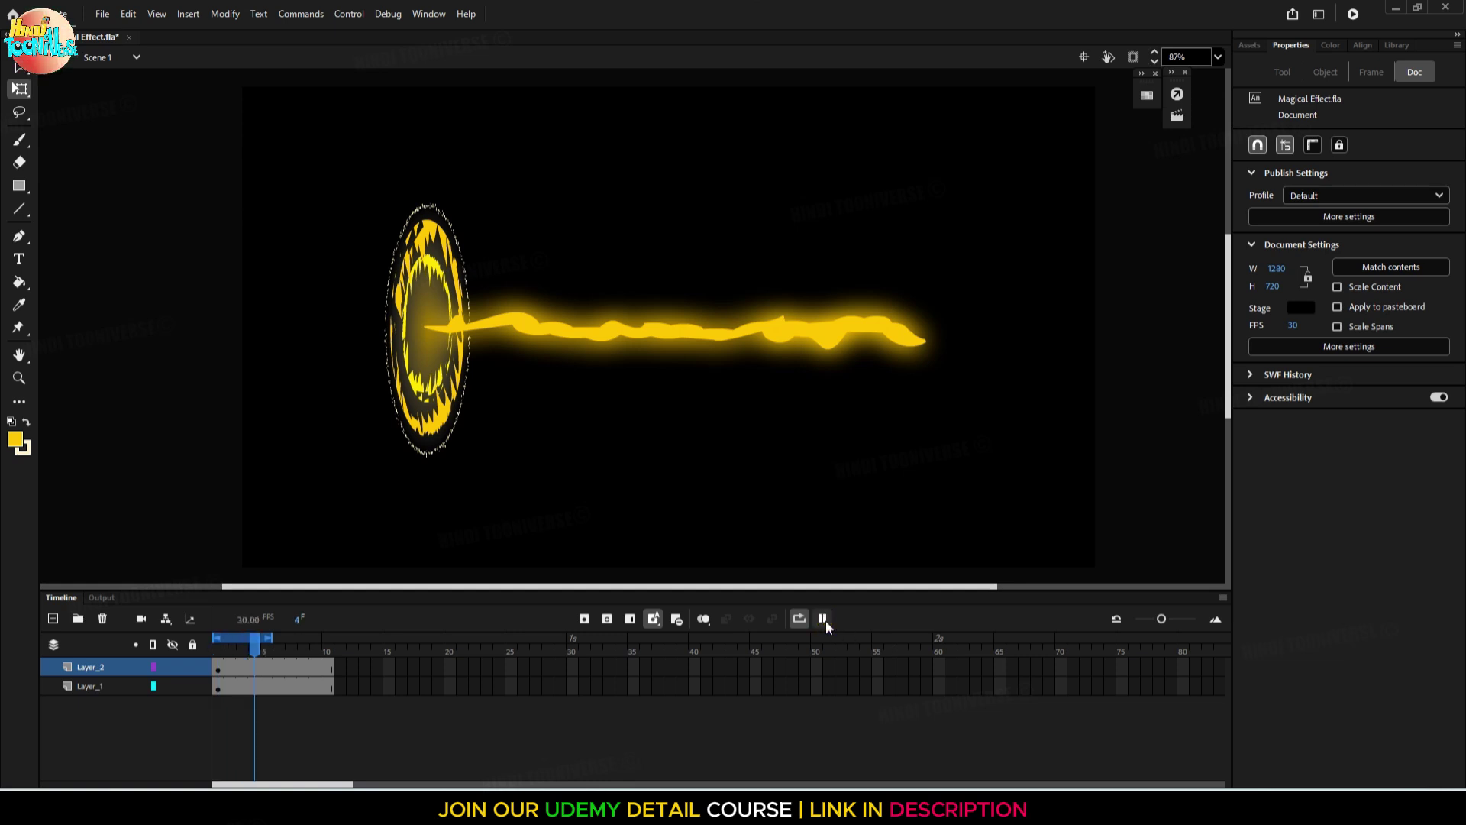
pyautogui.click(827, 620)
pyautogui.click(799, 622)
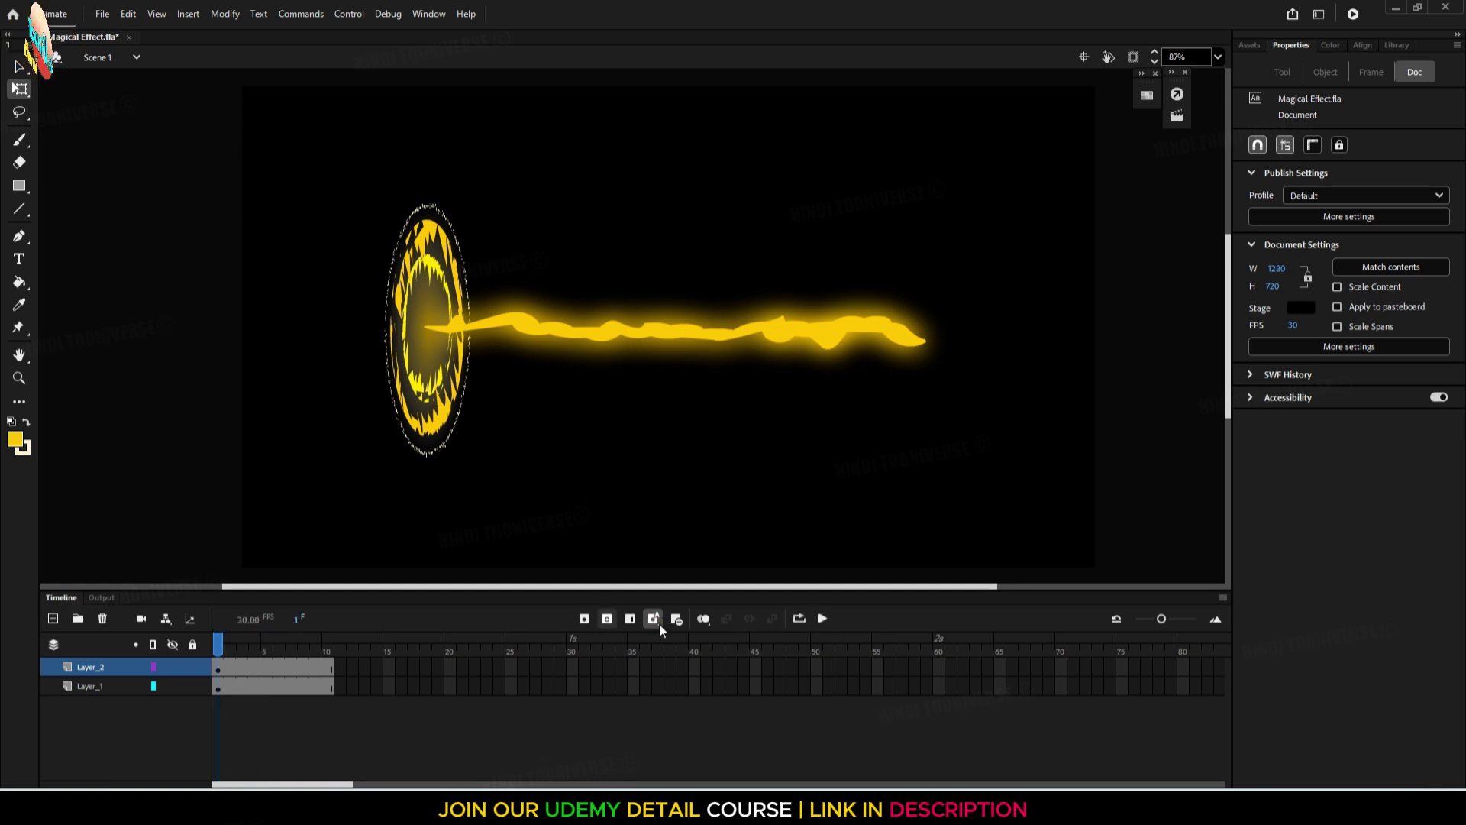
pyautogui.hotkey('ctrl', 'Return')
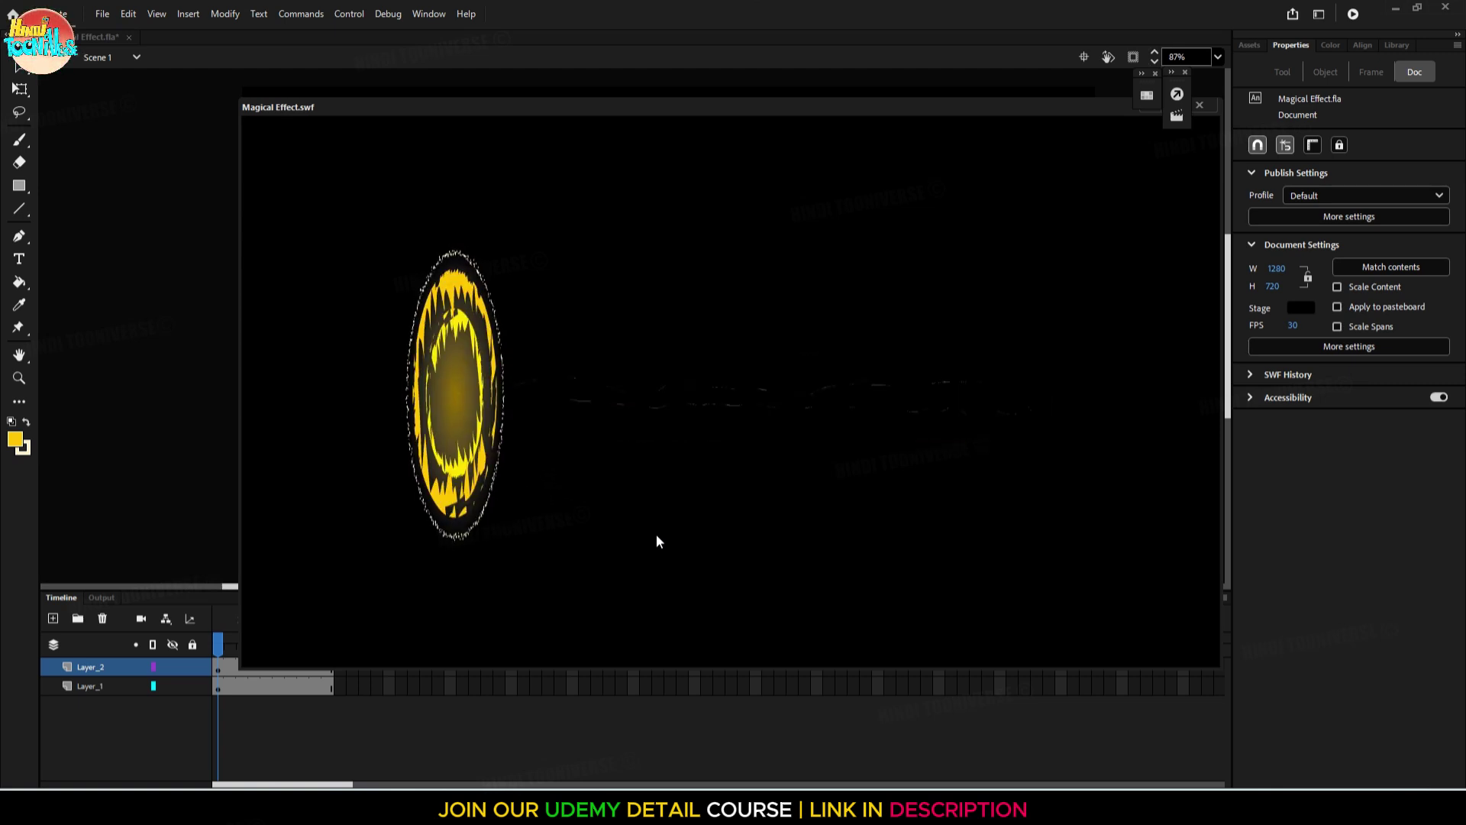
pyautogui.click(1205, 106)
# Add a red Glow filter to the ring on Layer_1
pyautogui.press('q')
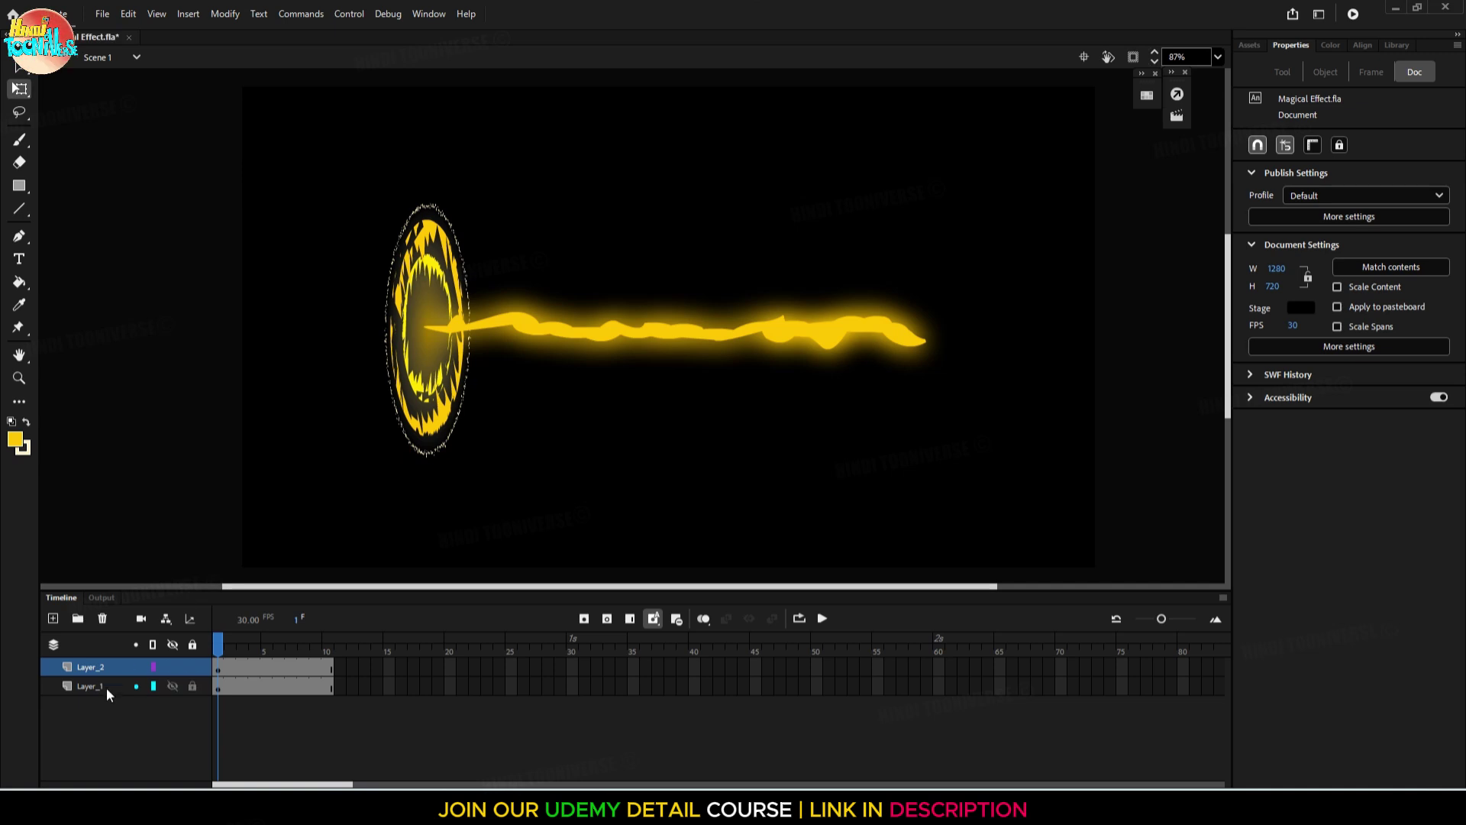
pyautogui.click(92, 686)
pyautogui.click(1420, 528)
pyautogui.click(1356, 586)
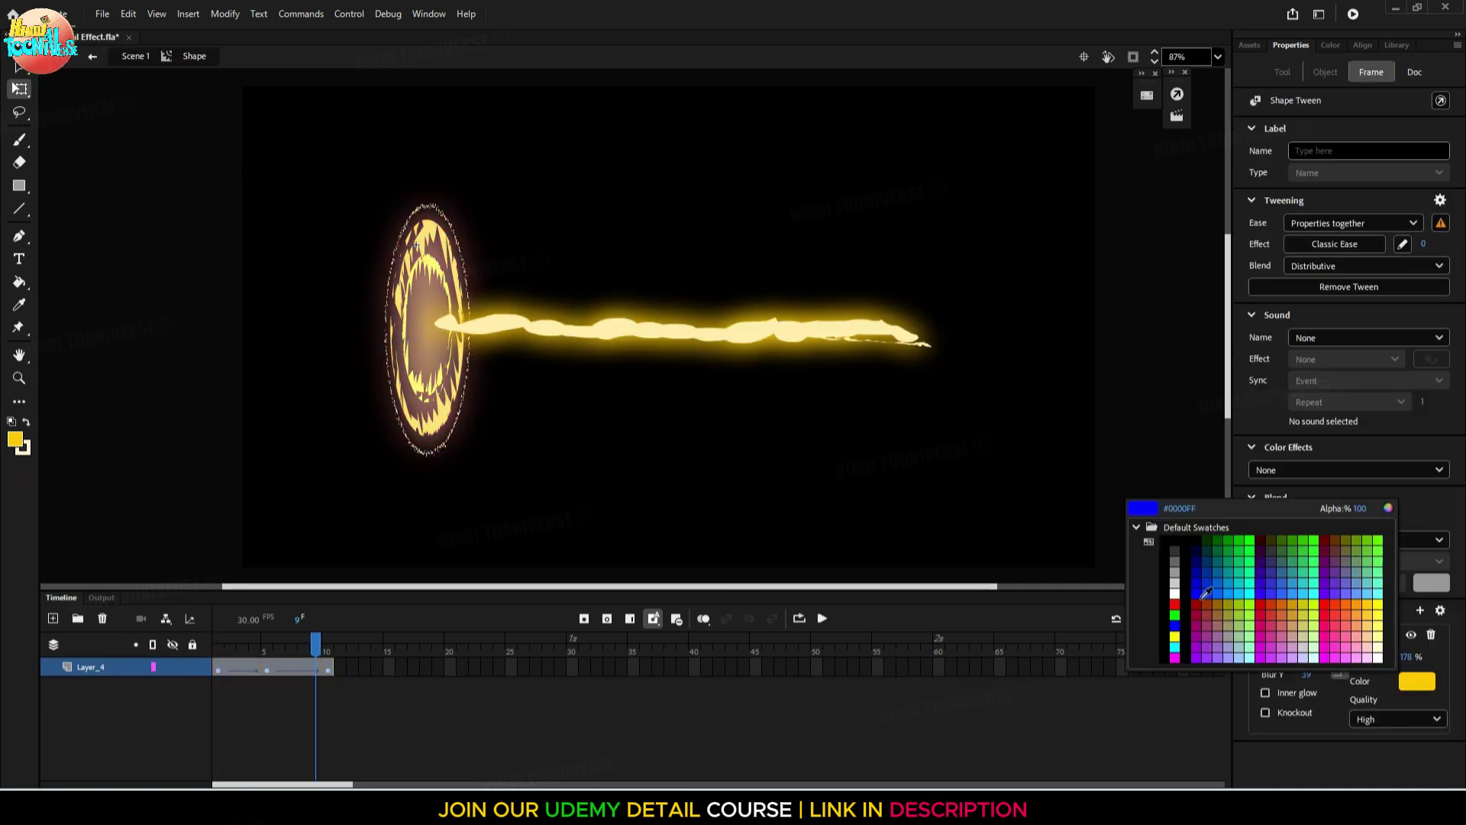
# Try red and other colors for the beam's Glow filter inside its movie clip, and return to Scene 1
pyautogui.click(1174, 604)
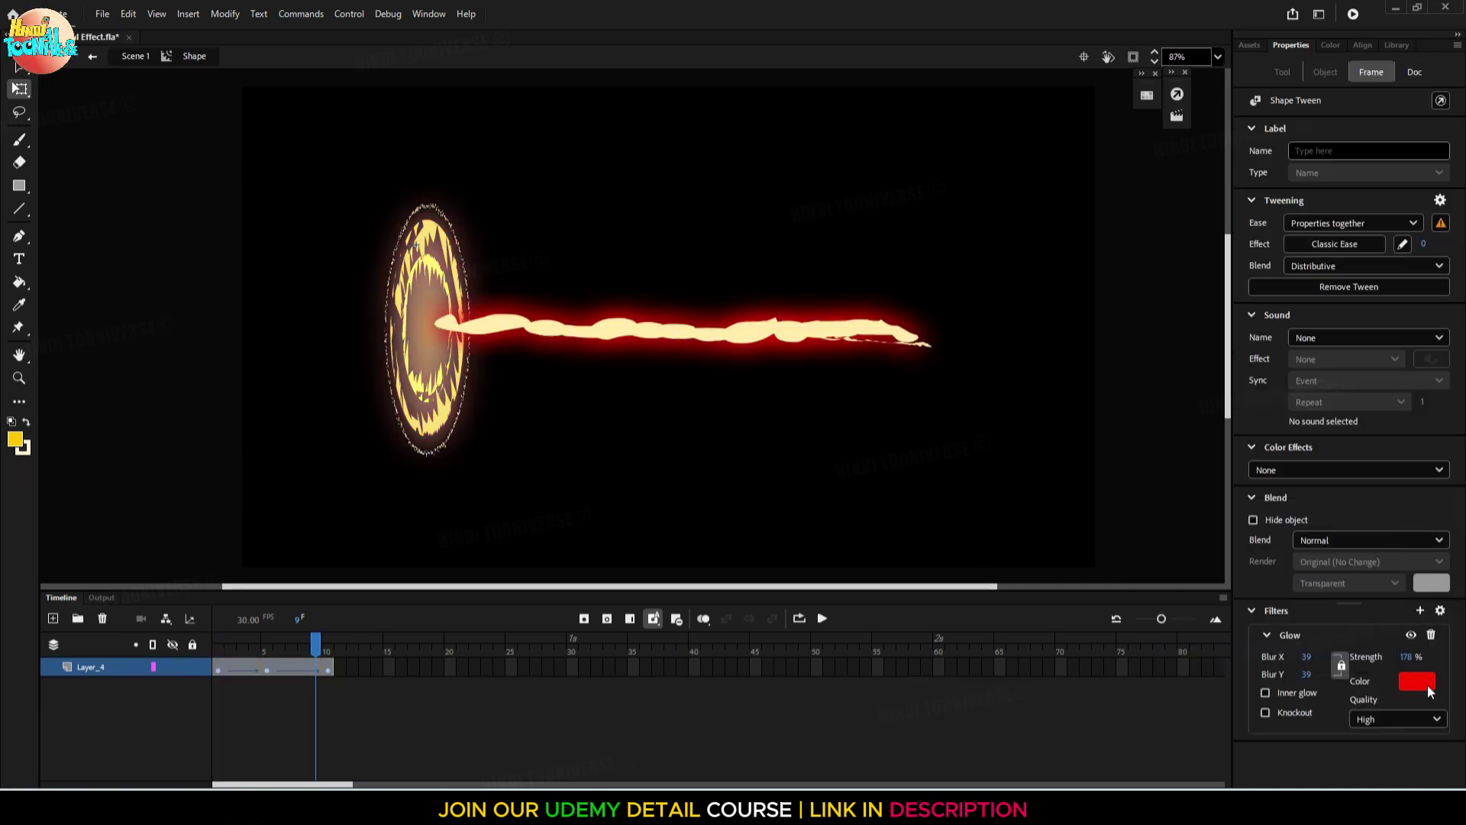
pyautogui.click(1417, 681)
pyautogui.click(1336, 604)
pyautogui.click(1417, 681)
pyautogui.click(1367, 604)
pyautogui.click(136, 57)
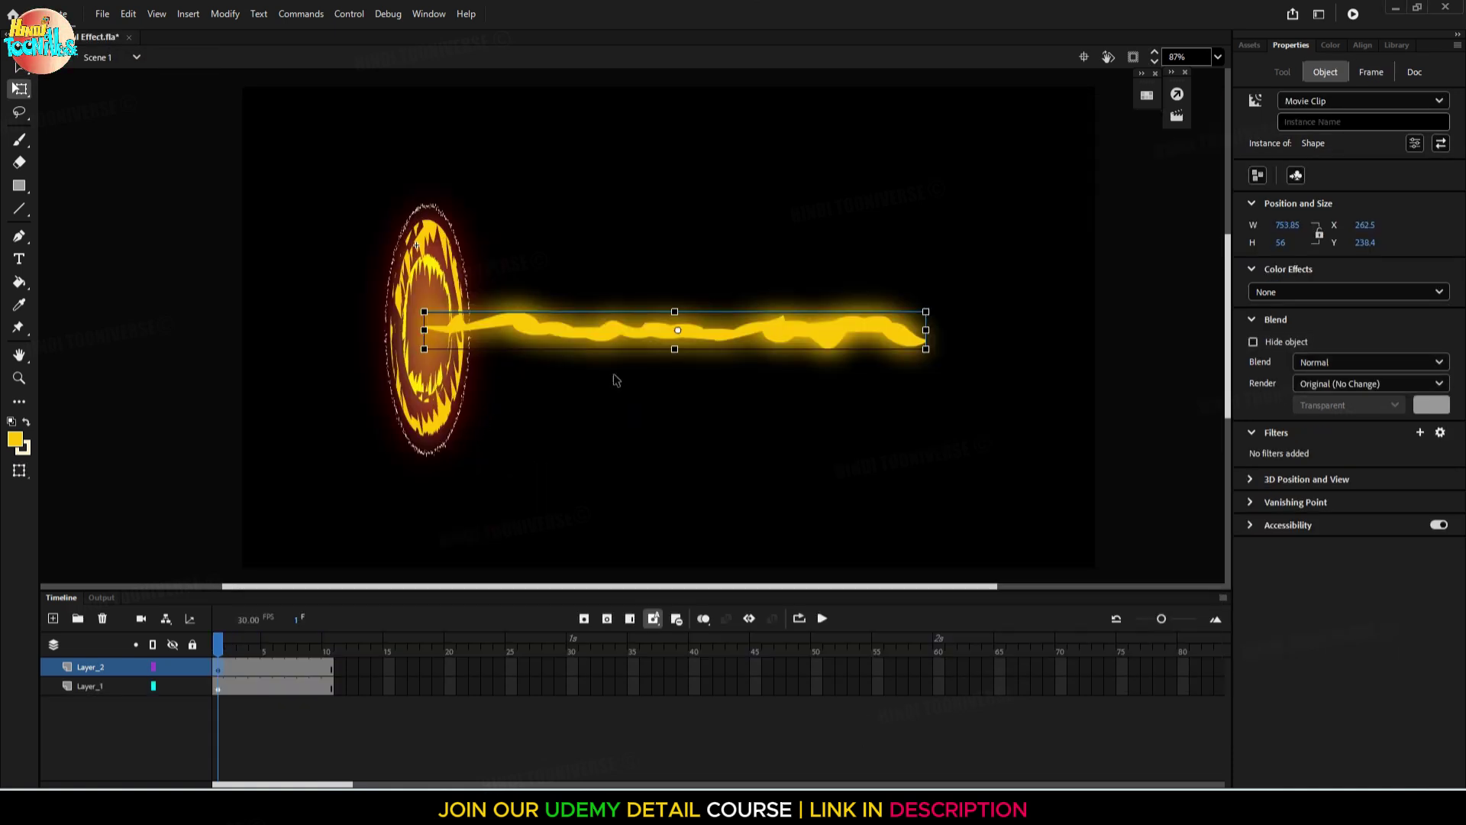
# Reopen the beam's movie clip to check its glow and frames, and return to Scene 1
pyautogui.hotkey('ctrl', 'e')
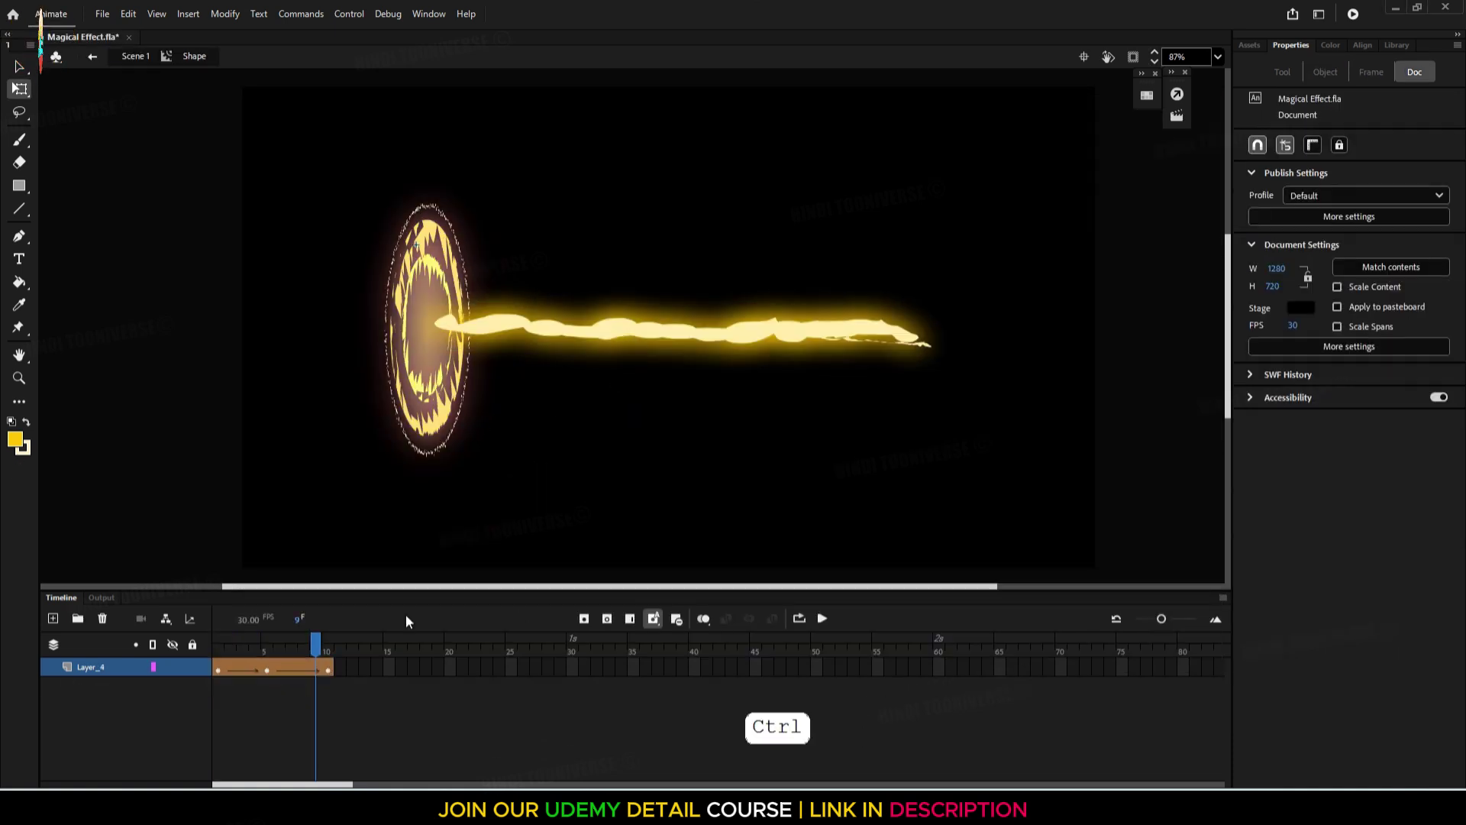
pyautogui.hotkey('ctrl', 'e')
pyautogui.doubleClick(651, 332)
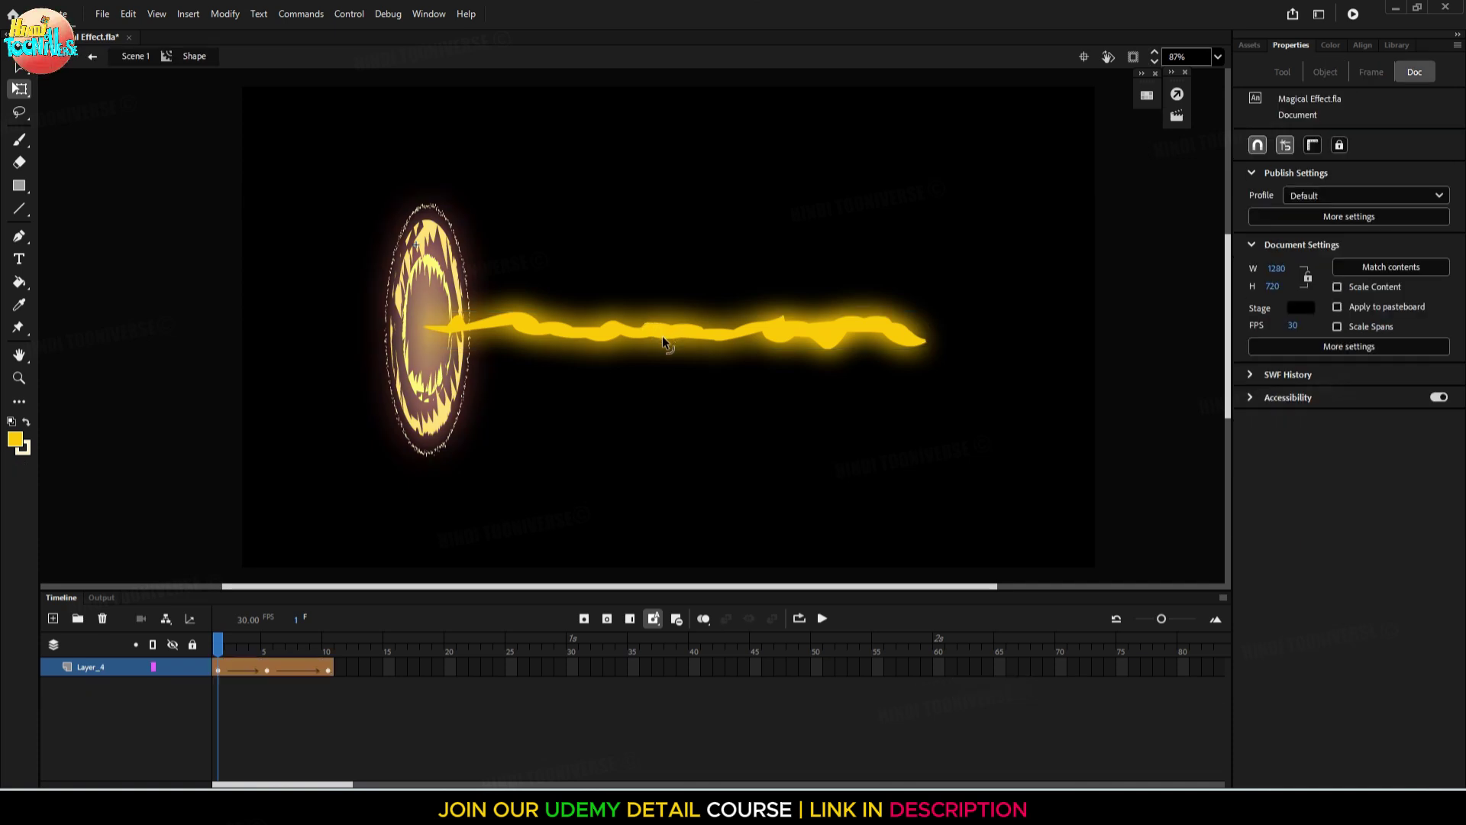
pyautogui.click(135, 56)
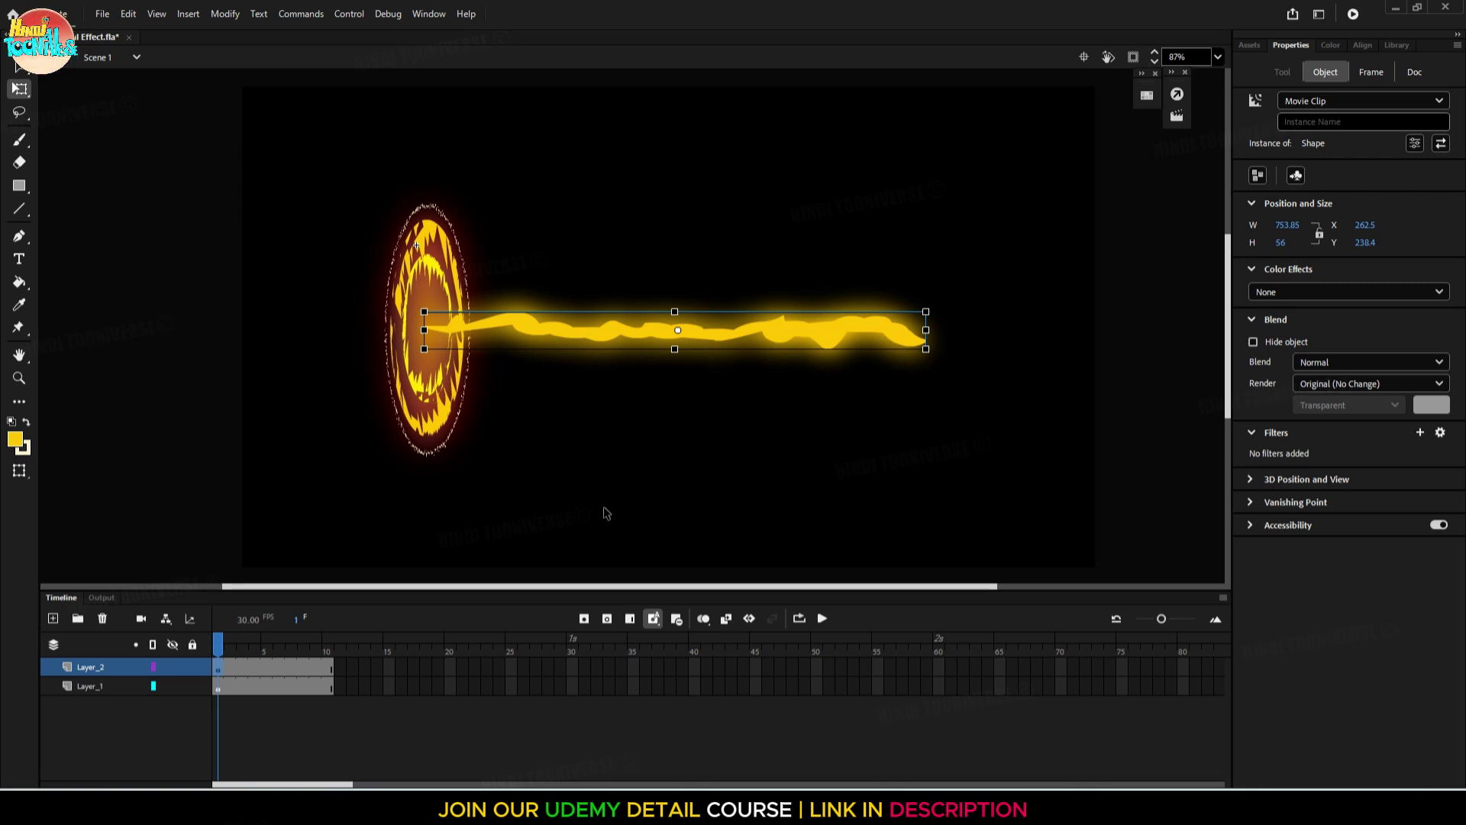
# Add a new layer above Layer_2, and lock and hide Layer_1 and Layer_2
pyautogui.press('space')
pyautogui.moveTo(593, 425); pyautogui.dragTo(597, 361)
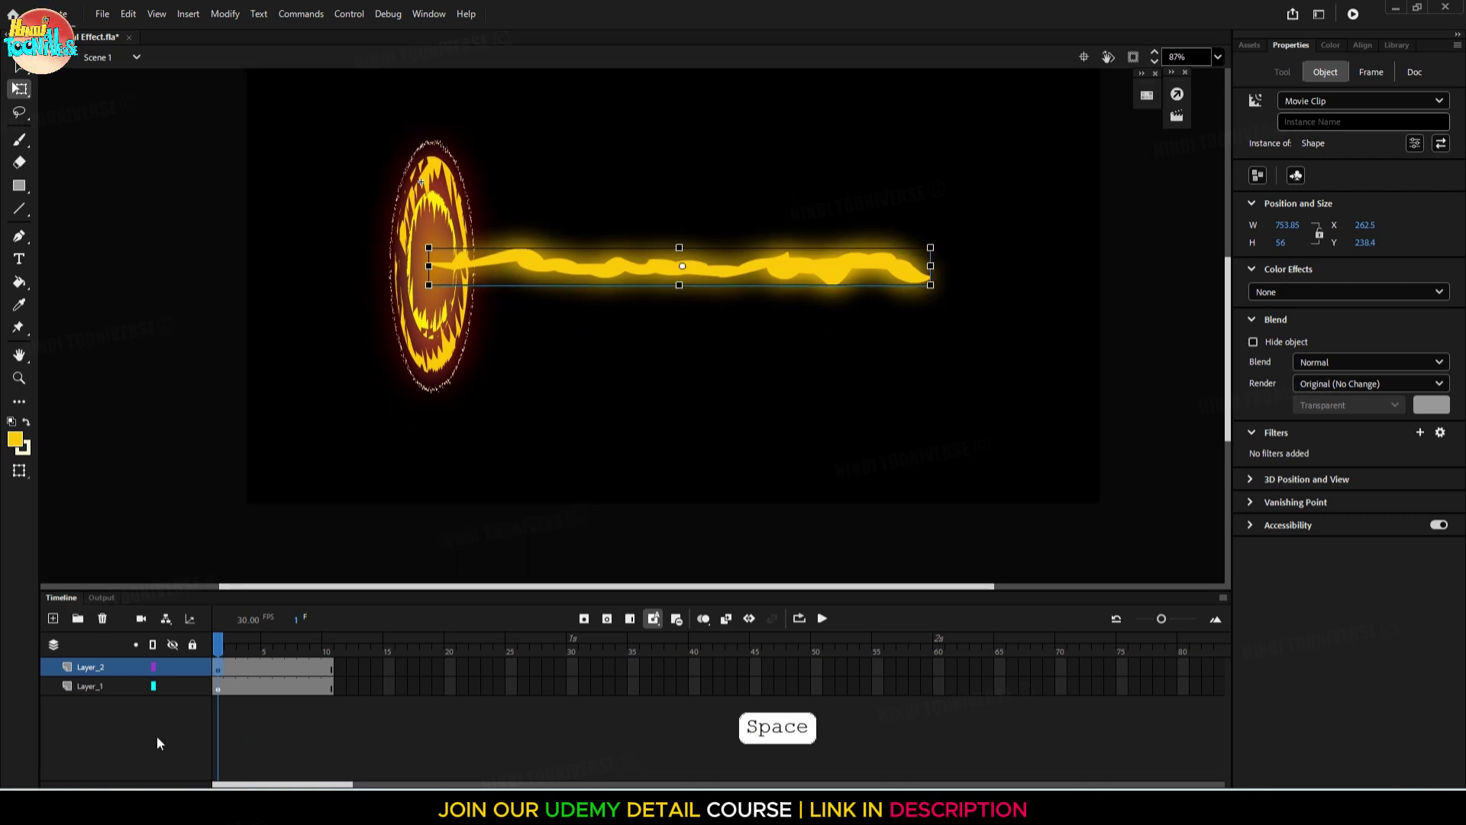
pyautogui.click(53, 618)
pyautogui.click(271, 666)
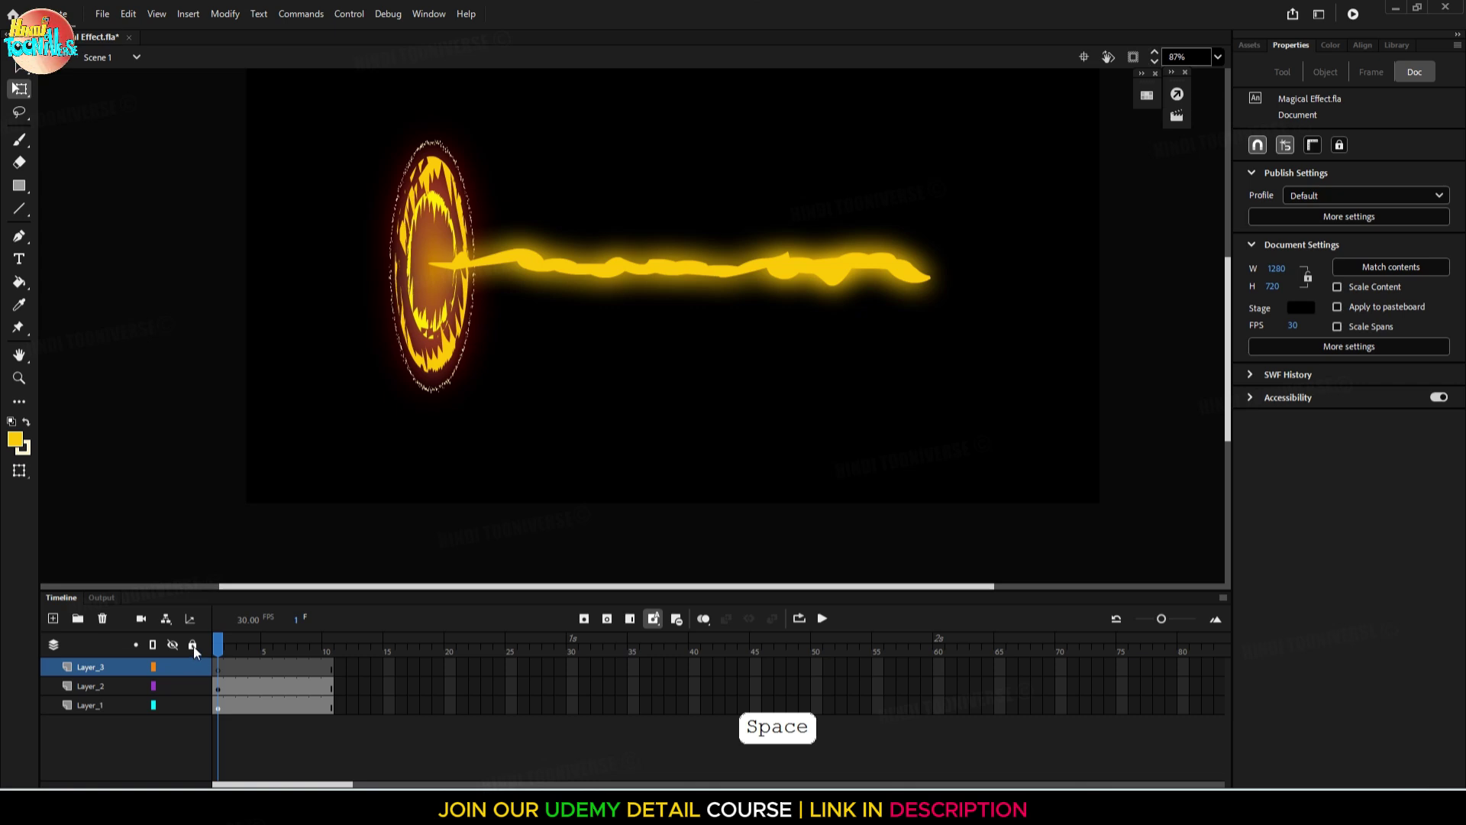
pyautogui.moveTo(193, 686)
pyautogui.mouseDown()
pyautogui.moveTo(193, 705)
pyautogui.moveTo(172, 705)
pyautogui.mouseUp()
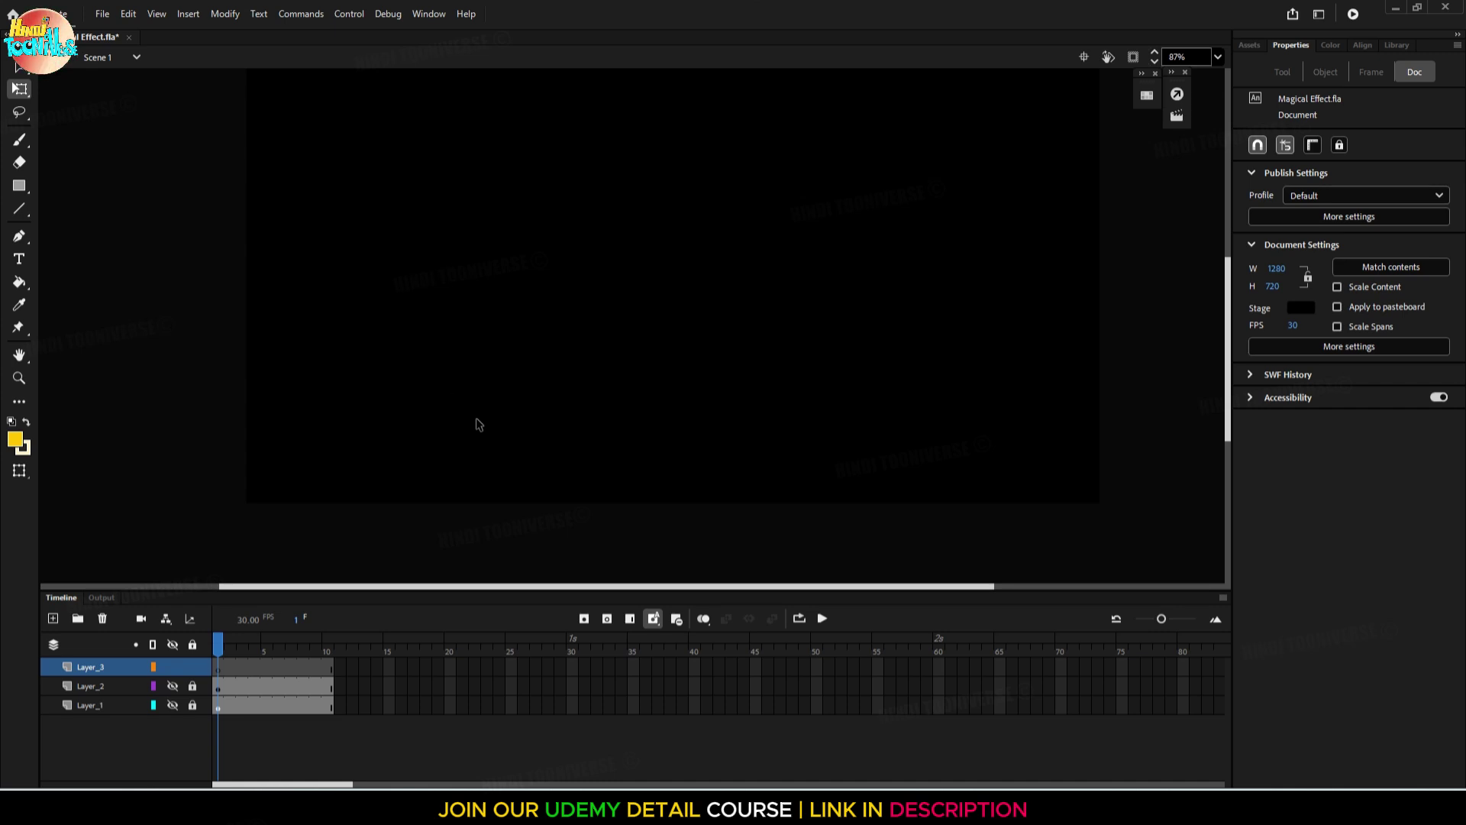
# Draw a yellow circle about 91 px wide near the middle of Layer_3 and delete its stroke
pyautogui.press('o')
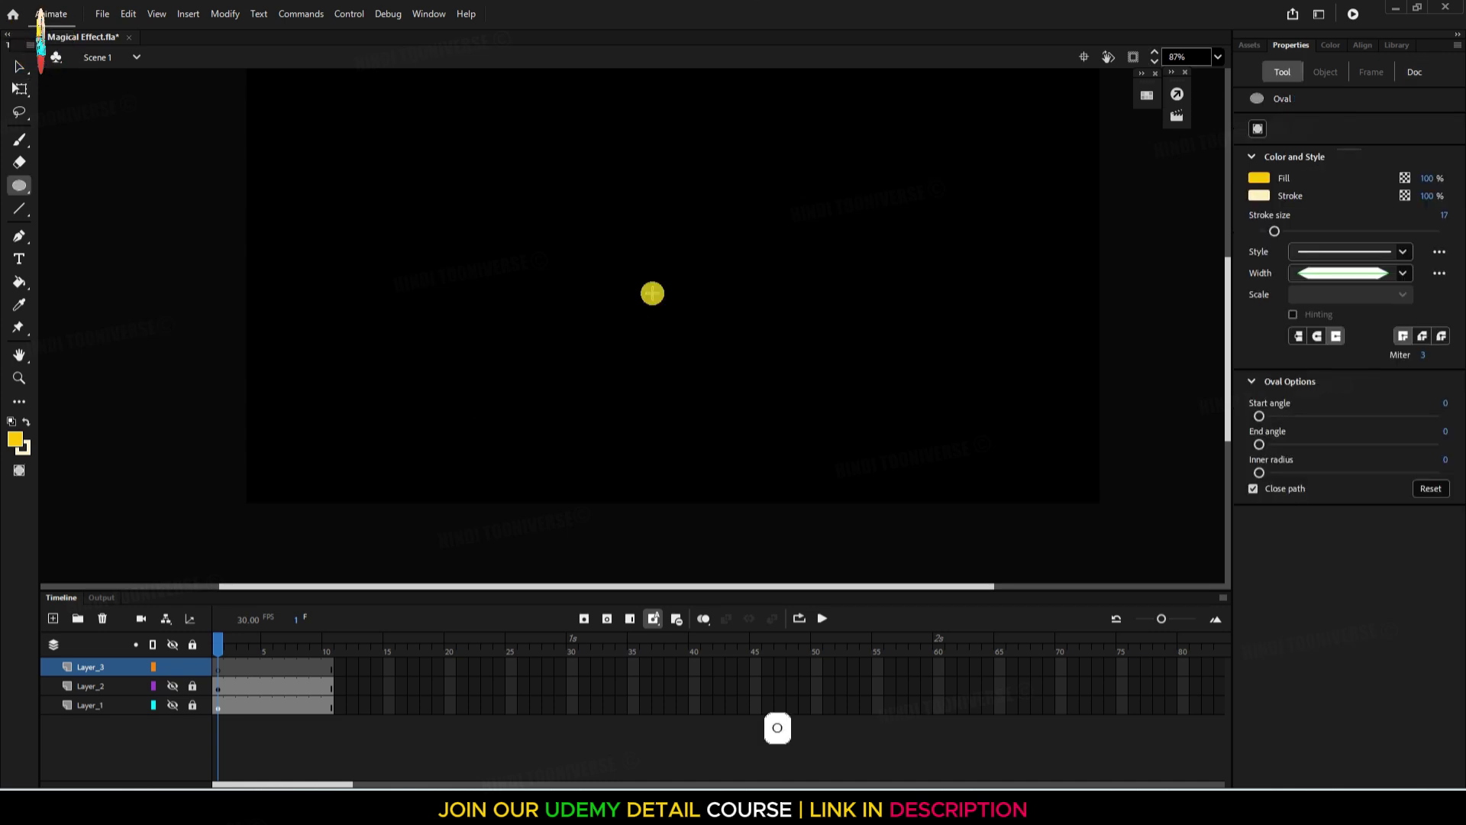
pyautogui.moveTo(652, 291)
pyautogui.mouseDown()
pyautogui.moveTo(666, 353)
pyautogui.moveTo(685, 349)
pyautogui.mouseUp()
pyautogui.press('shift')
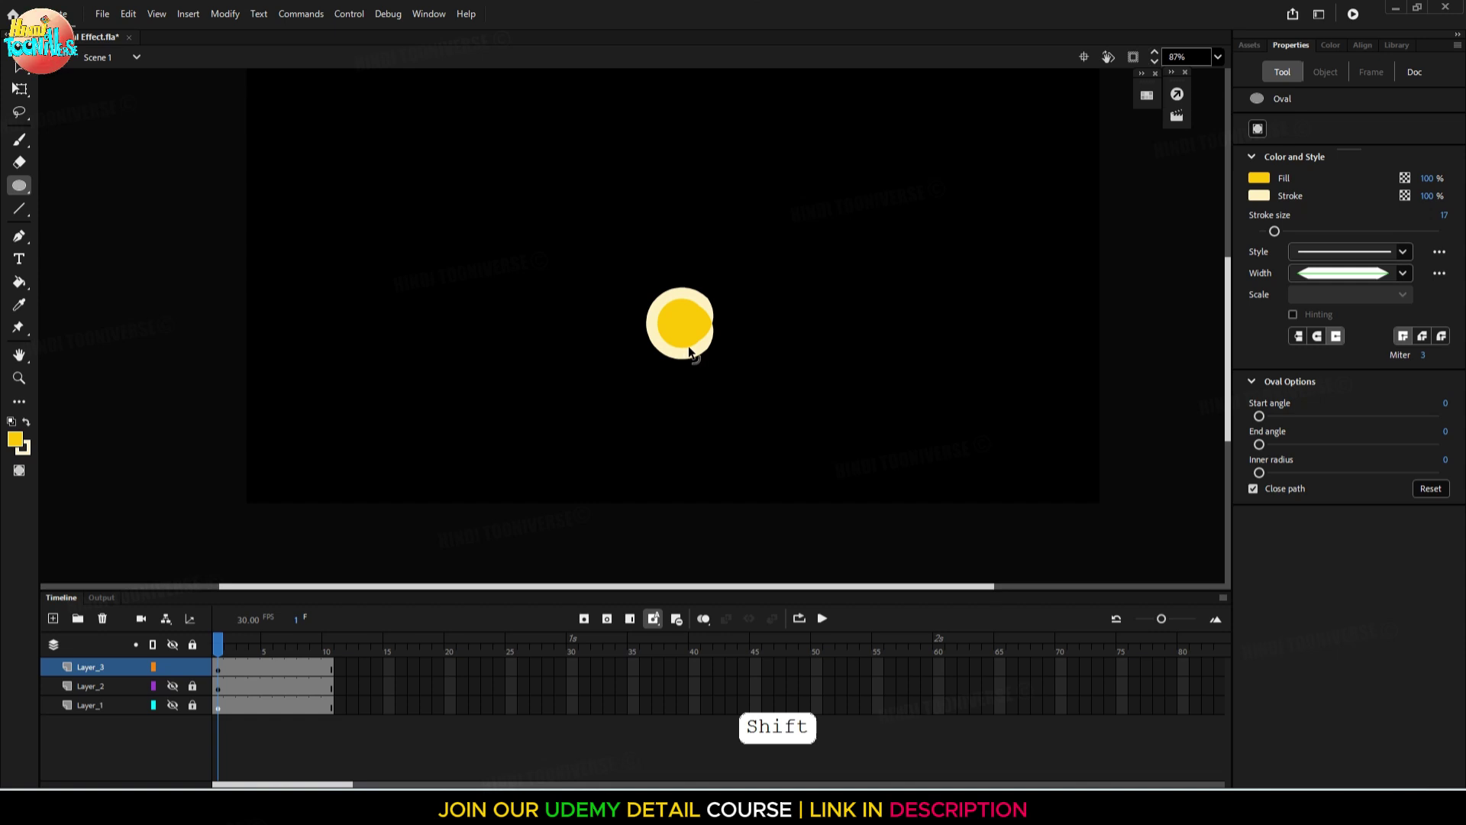
pyautogui.keyDown('ctrl'); pyautogui.click(690, 348); pyautogui.keyUp('ctrl')
pyautogui.press('BackSpace')
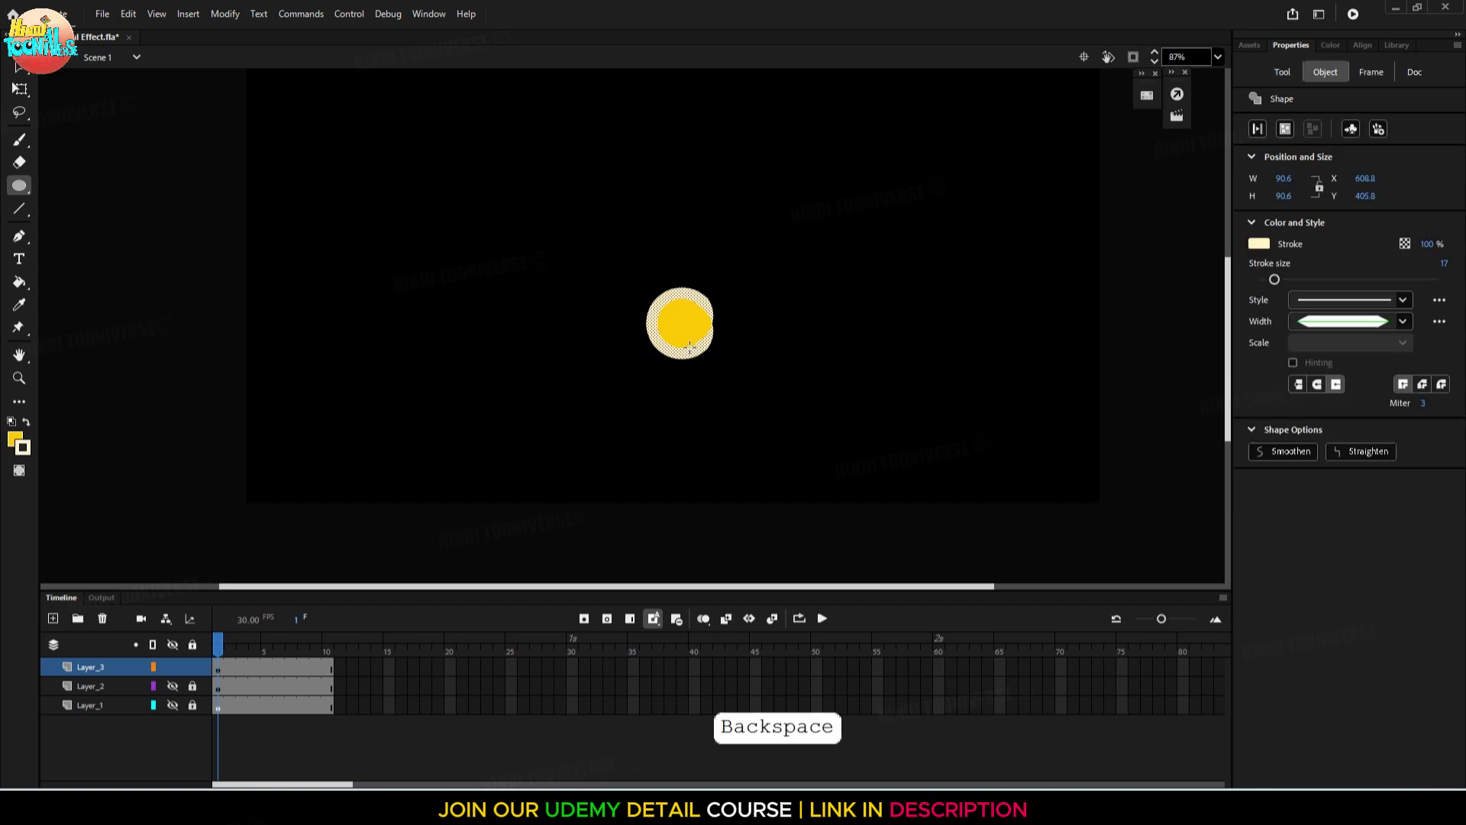
# Change the circle's fill to a radial gradient and set its outer color stop to pale cream FFF7DE
pyautogui.keyDown('ctrl'); pyautogui.click(691, 338); pyautogui.keyUp('ctrl')
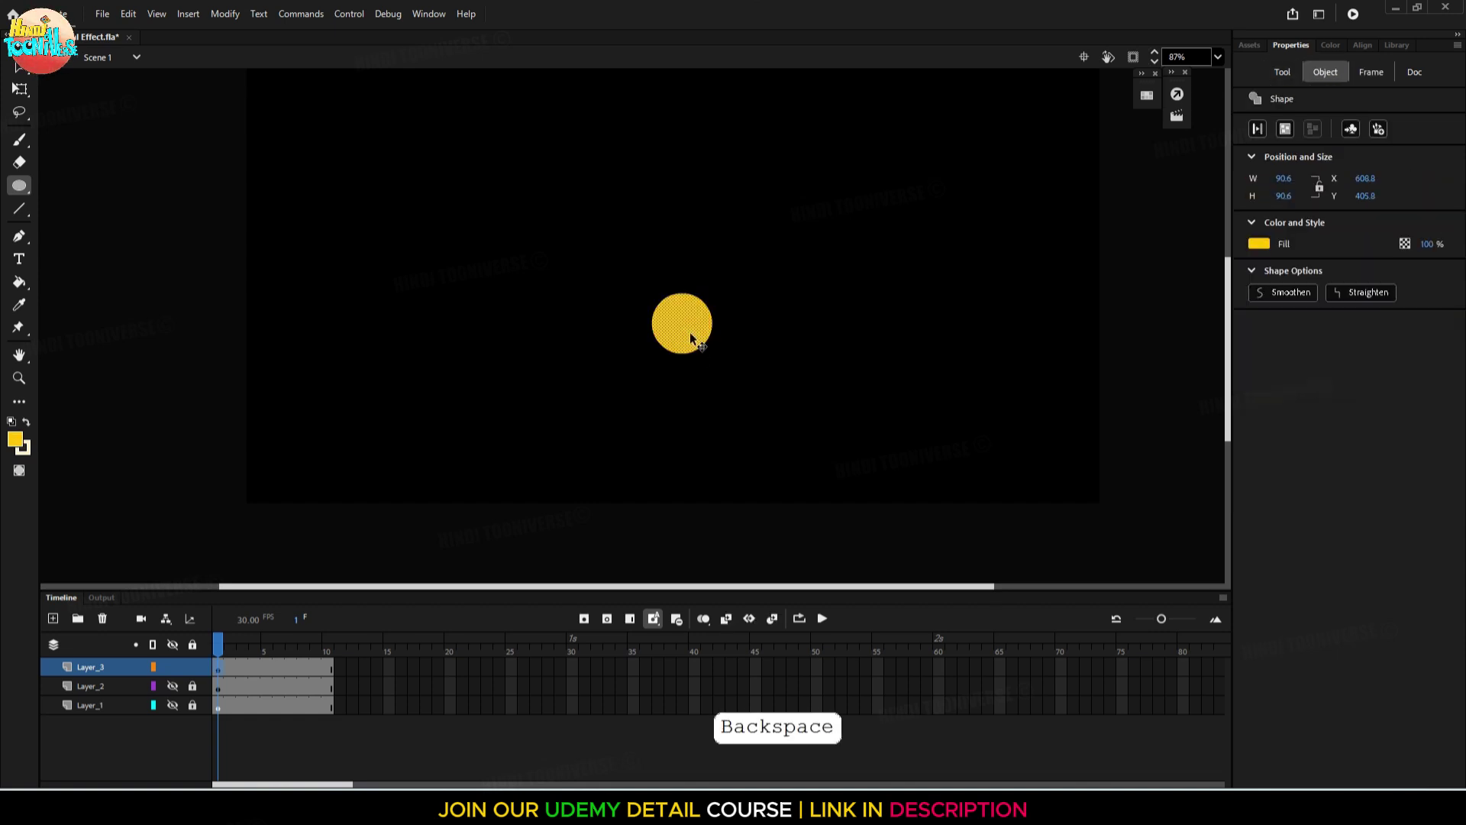
pyautogui.scroll(6, 690, 336)
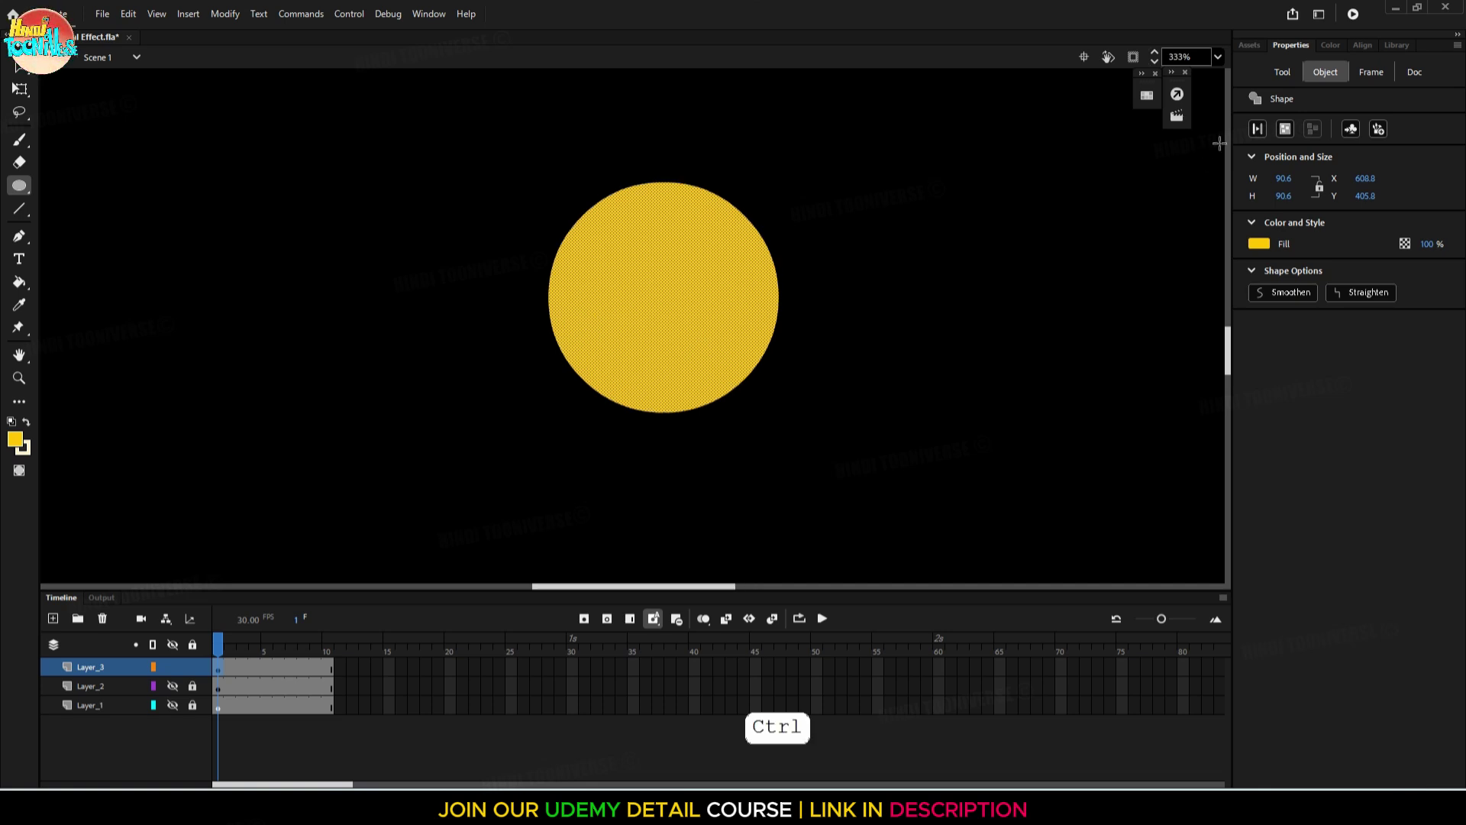
pyautogui.click(1331, 45)
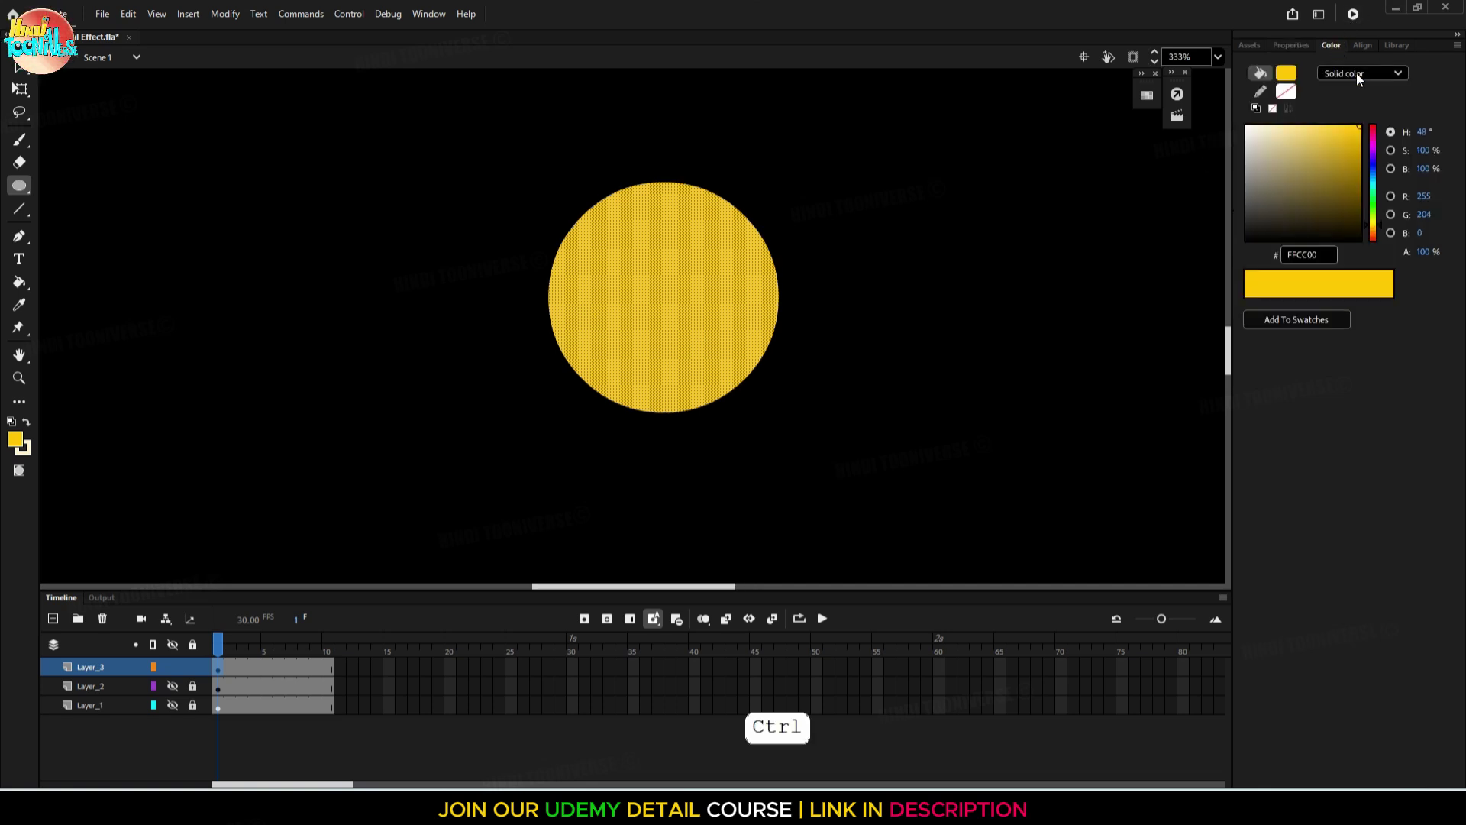
pyautogui.click(1356, 71)
pyautogui.click(1350, 149)
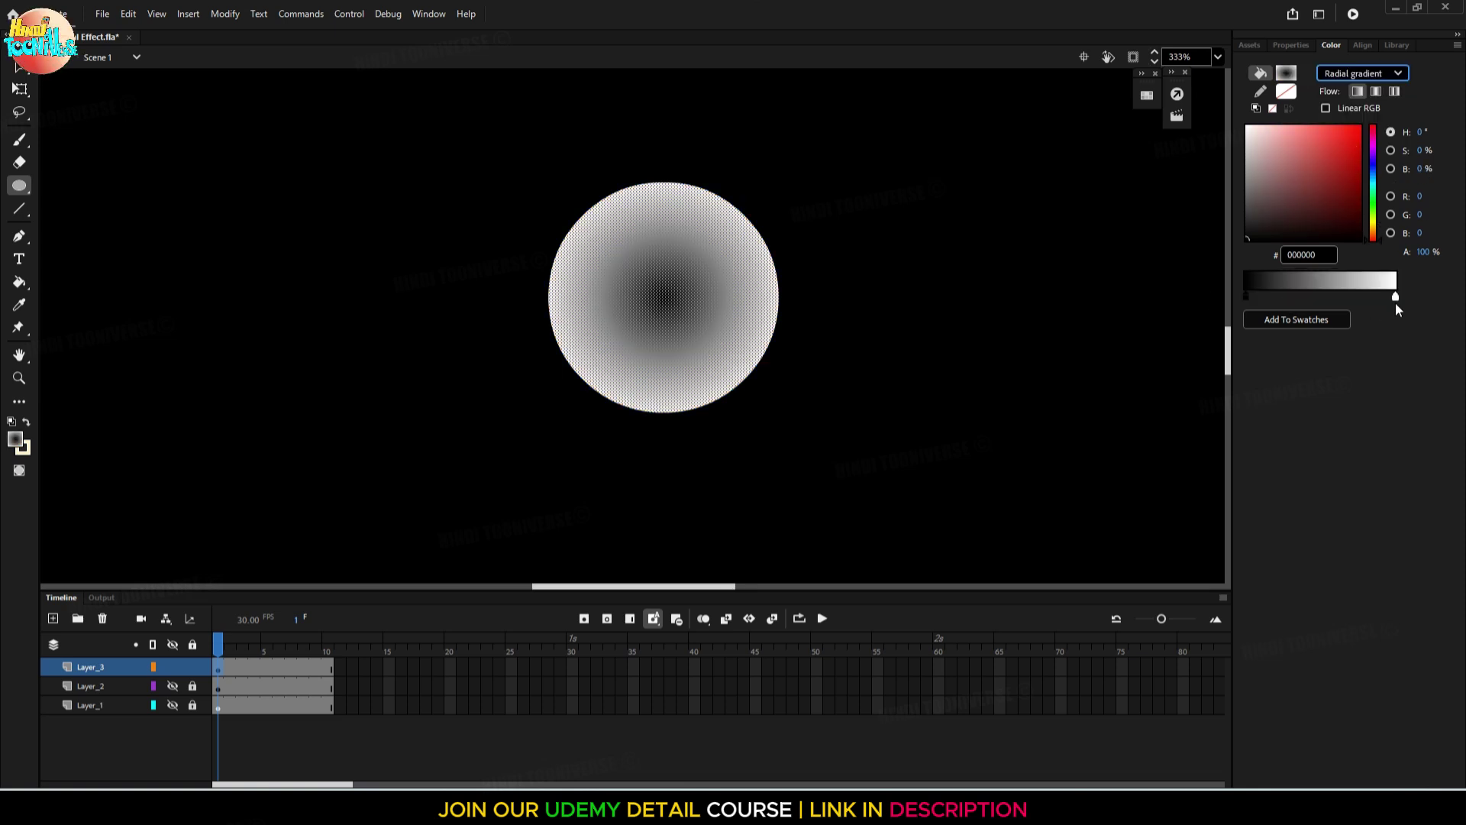
pyautogui.click(1395, 300)
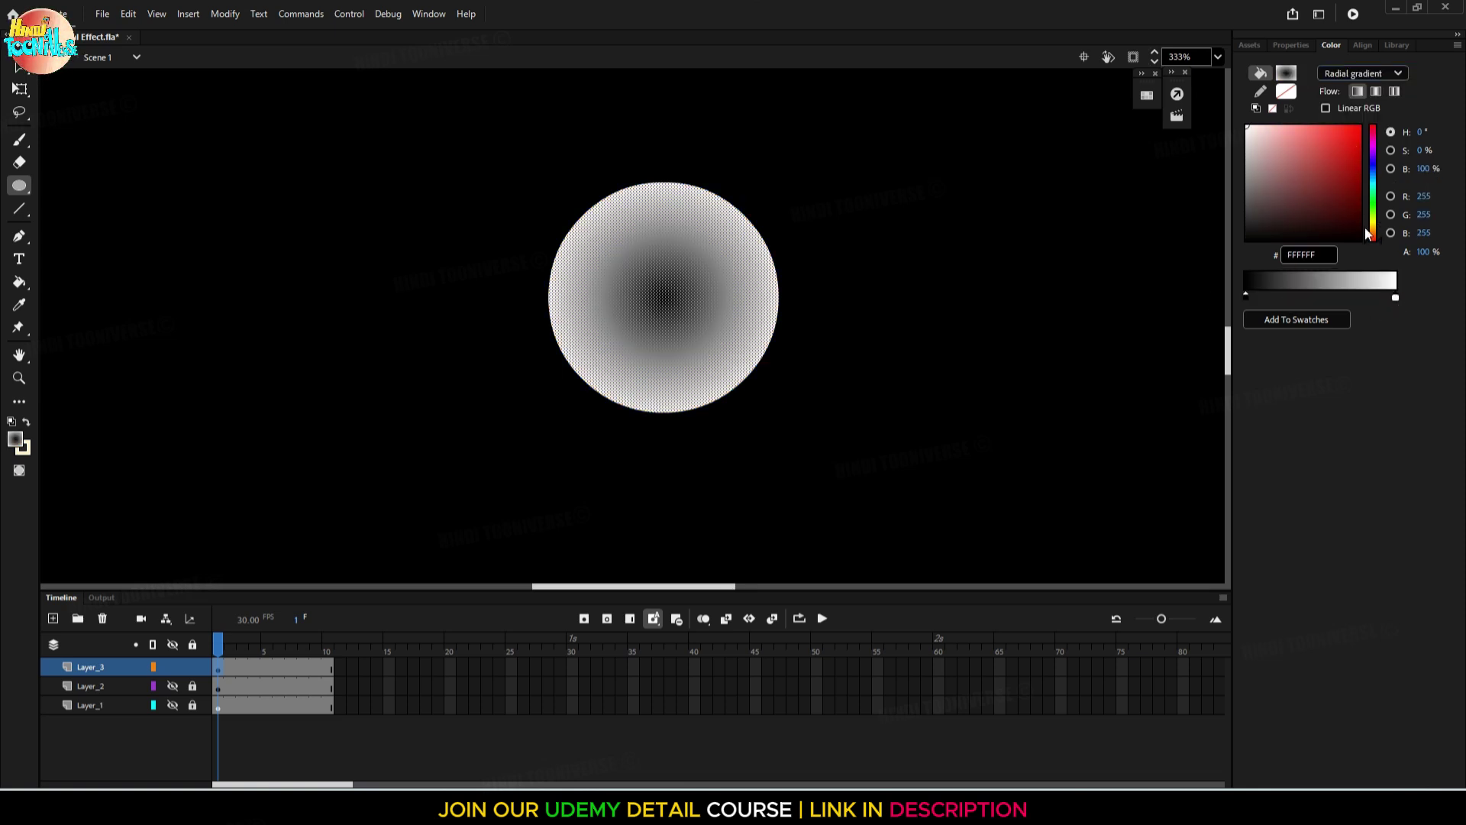
pyautogui.moveTo(1375, 237); pyautogui.dragTo(1379, 228)
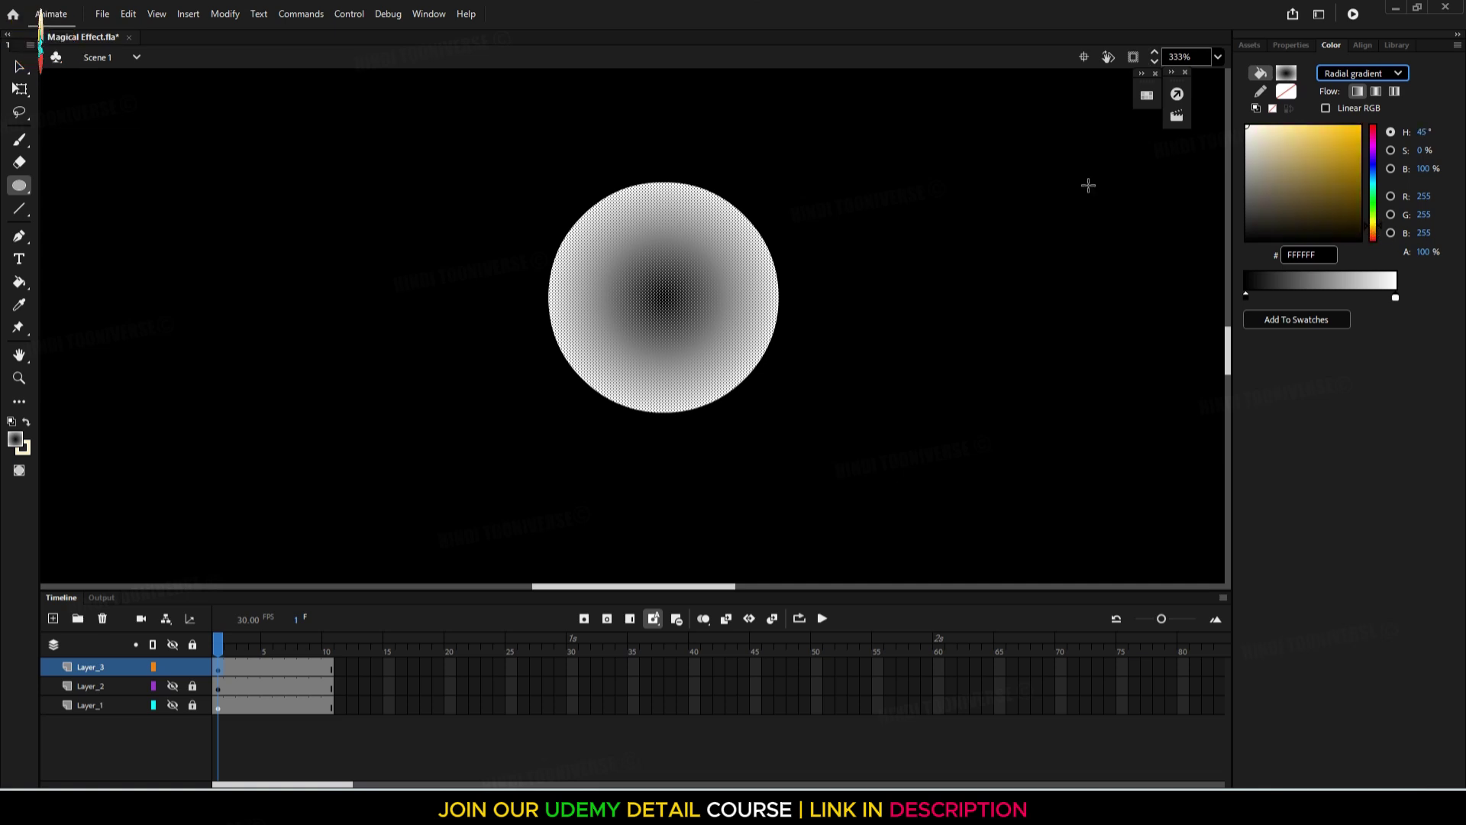
pyautogui.moveTo(1259, 133); pyautogui.dragTo(1262, 136)
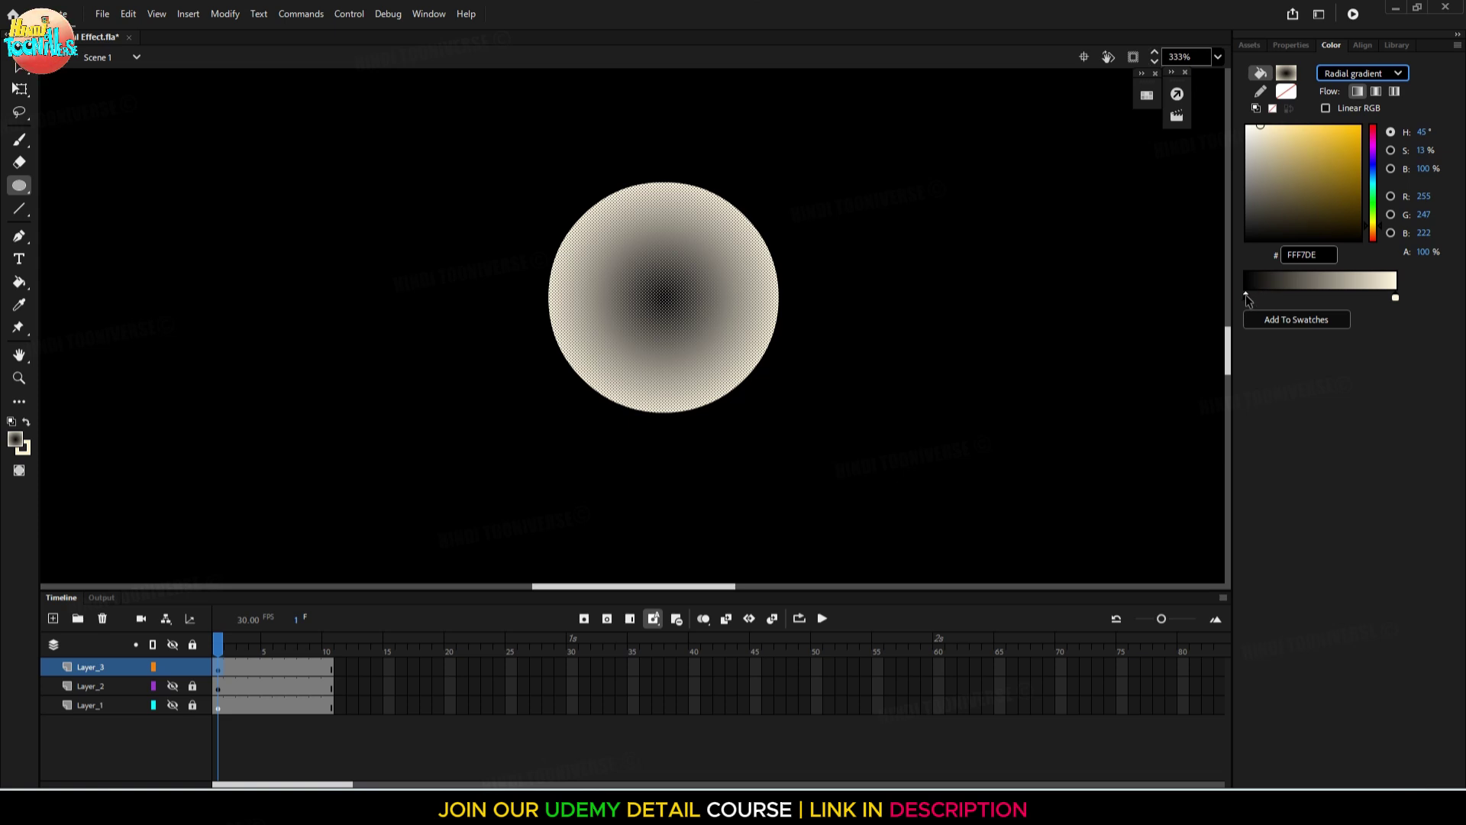
# Set the inner color stop of the circle's radial gradient to yellow FFDE00
pyautogui.click(1245, 295)
pyautogui.moveTo(1377, 240); pyautogui.dragTo(1381, 223)
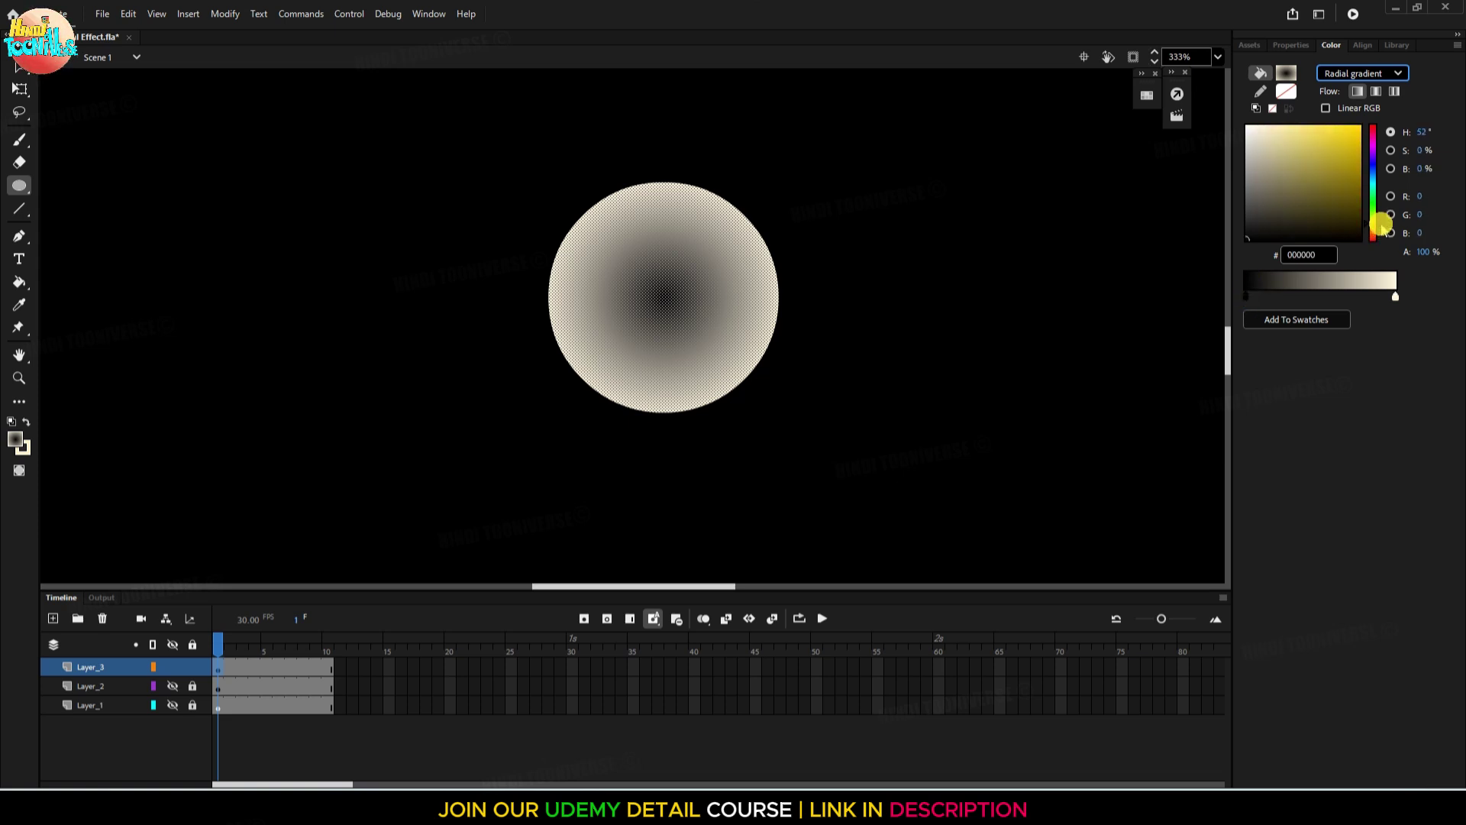
pyautogui.moveTo(1359, 126); pyautogui.dragTo(1367, 108)
pyautogui.click(1066, 205)
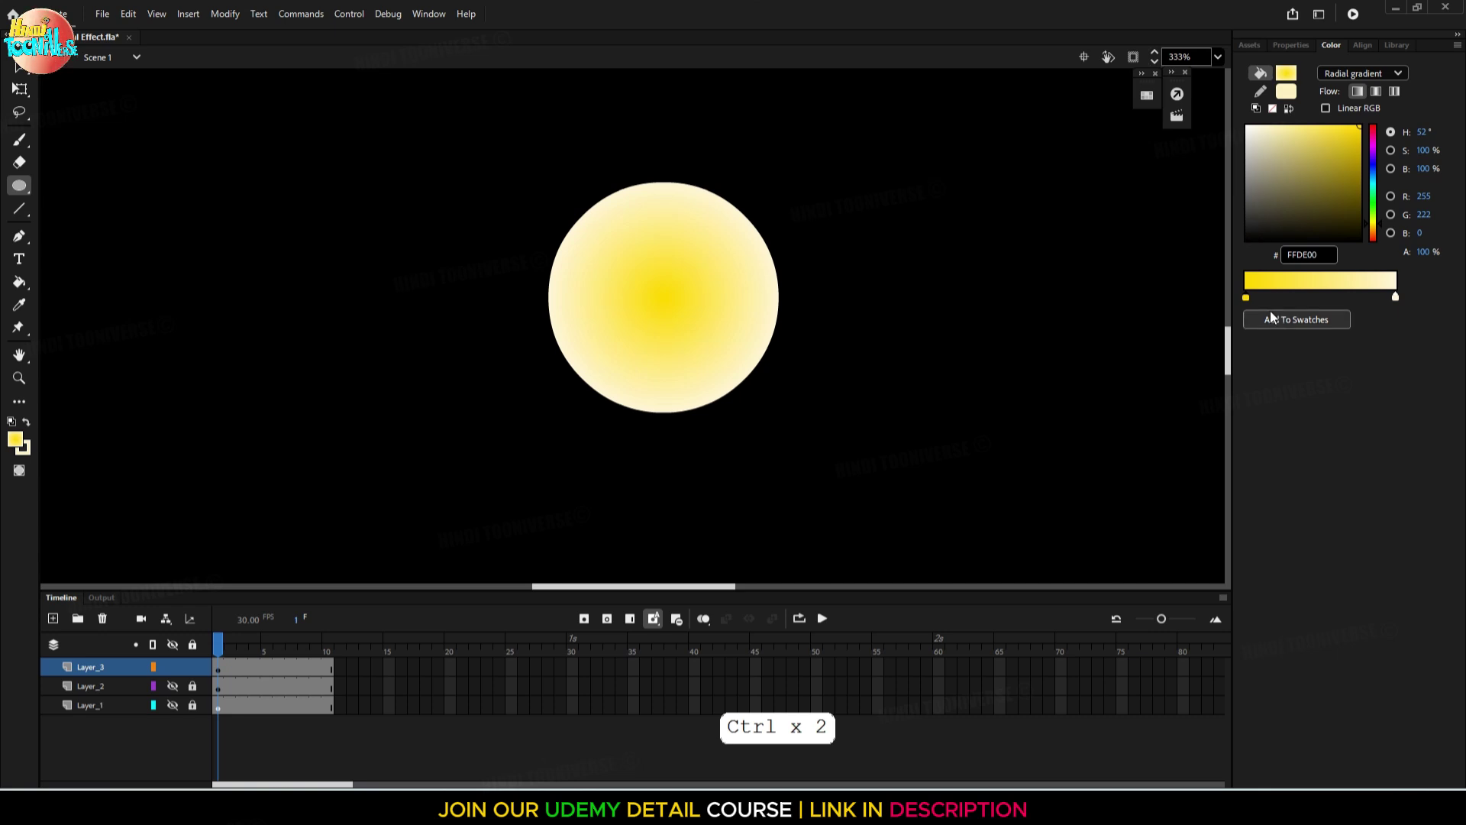
# Fade the circle's edge by setting the alpha of the gradient's outer cream stop to 0%
pyautogui.click(1396, 298)
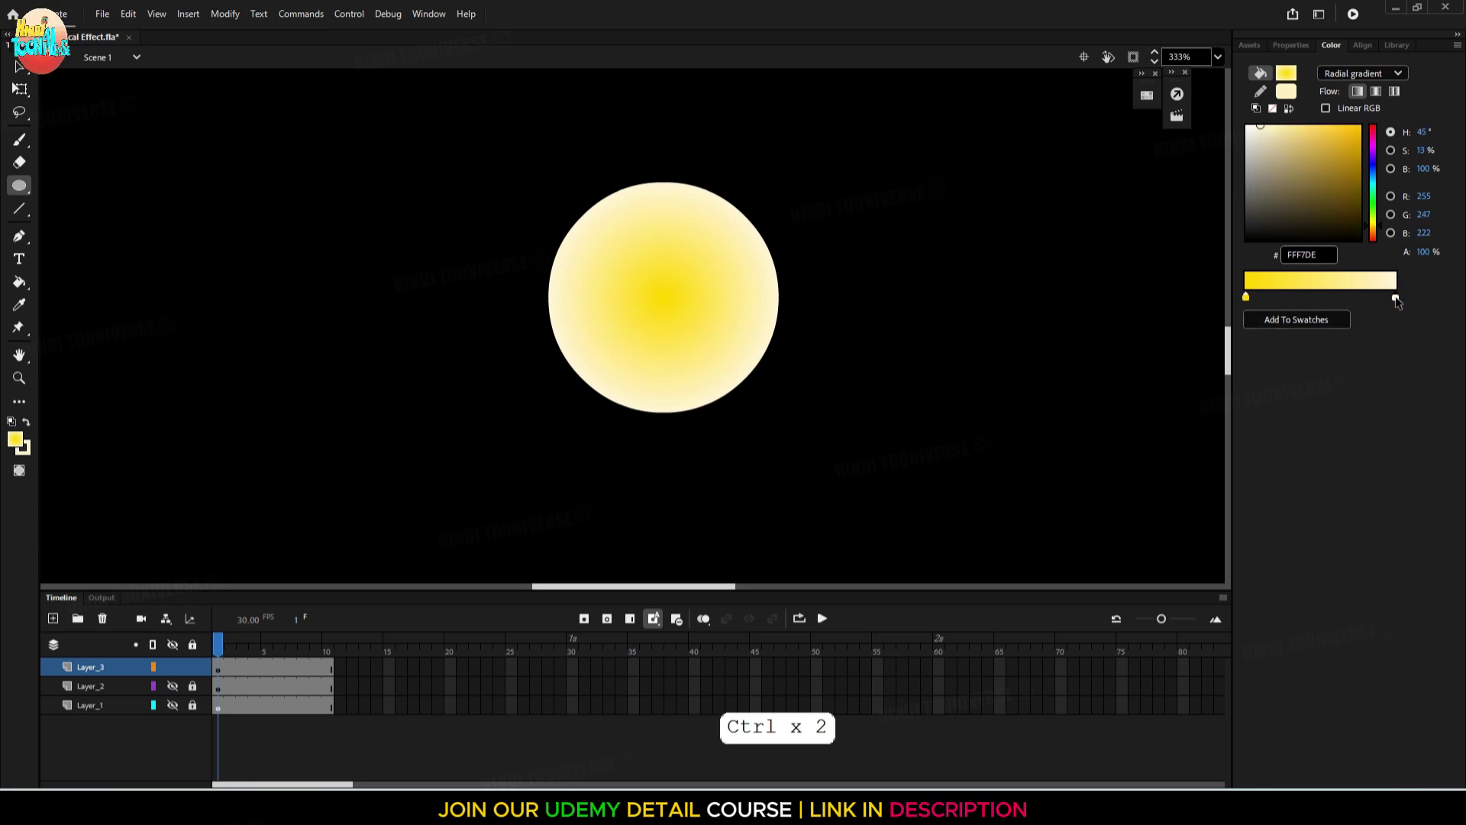
pyautogui.click(1421, 252)
pyautogui.moveTo(1420, 252); pyautogui.dragTo(1310, 264)
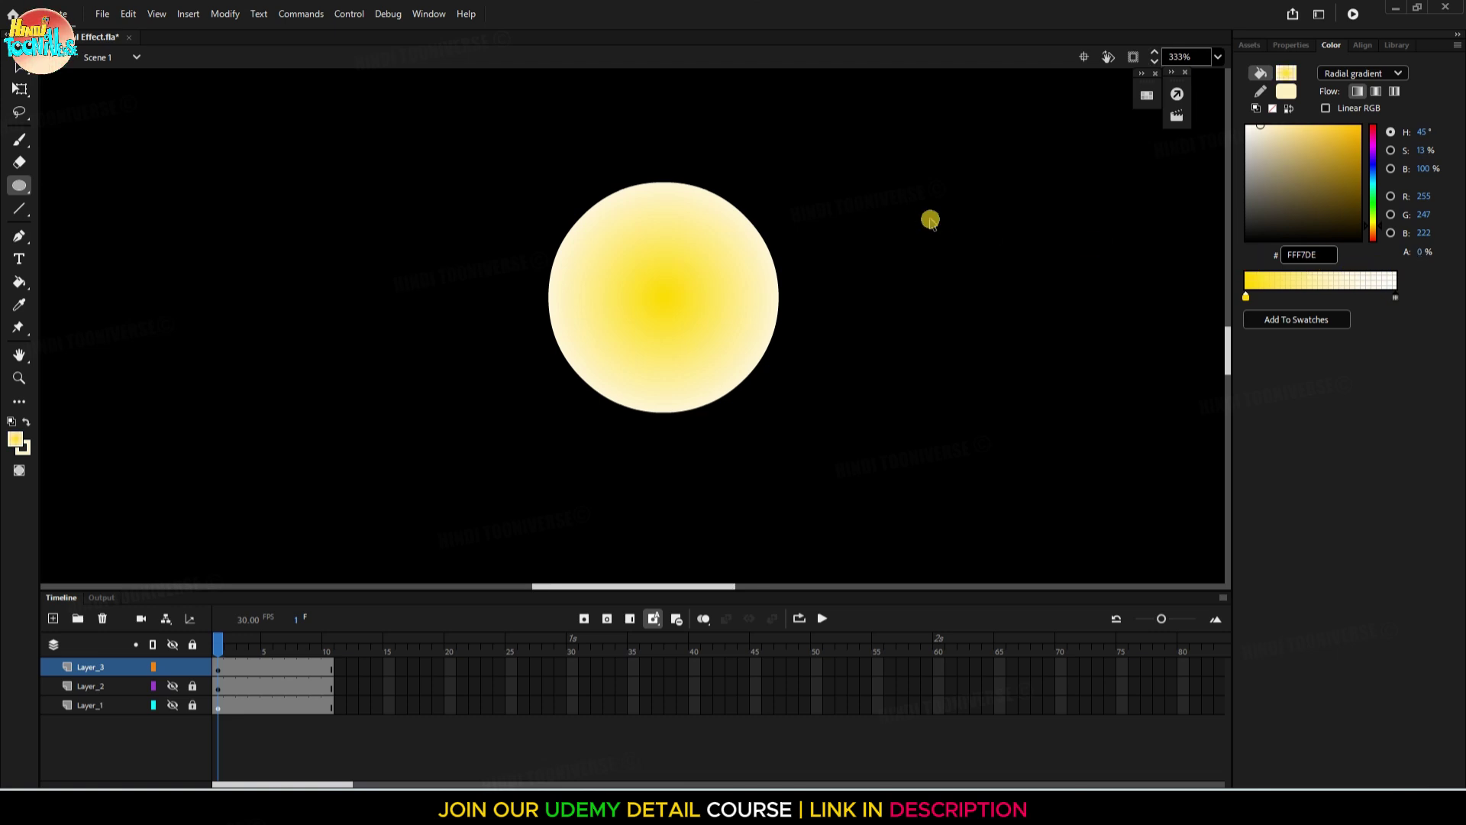
pyautogui.keyDown('ctrl'); pyautogui.click(733, 274); pyautogui.keyUp('ctrl')
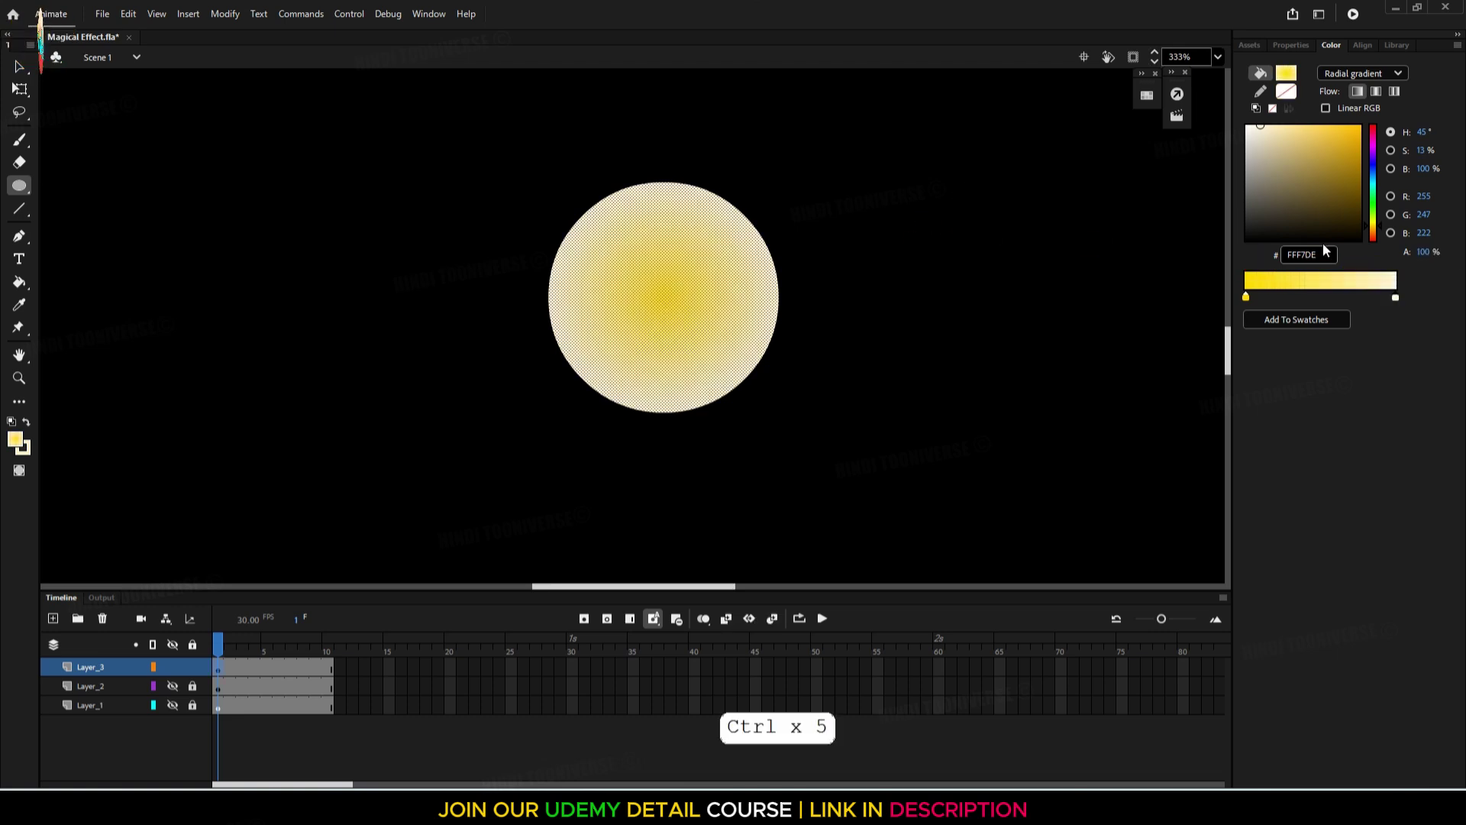
pyautogui.moveTo(1426, 263); pyautogui.dragTo(1100, 255)
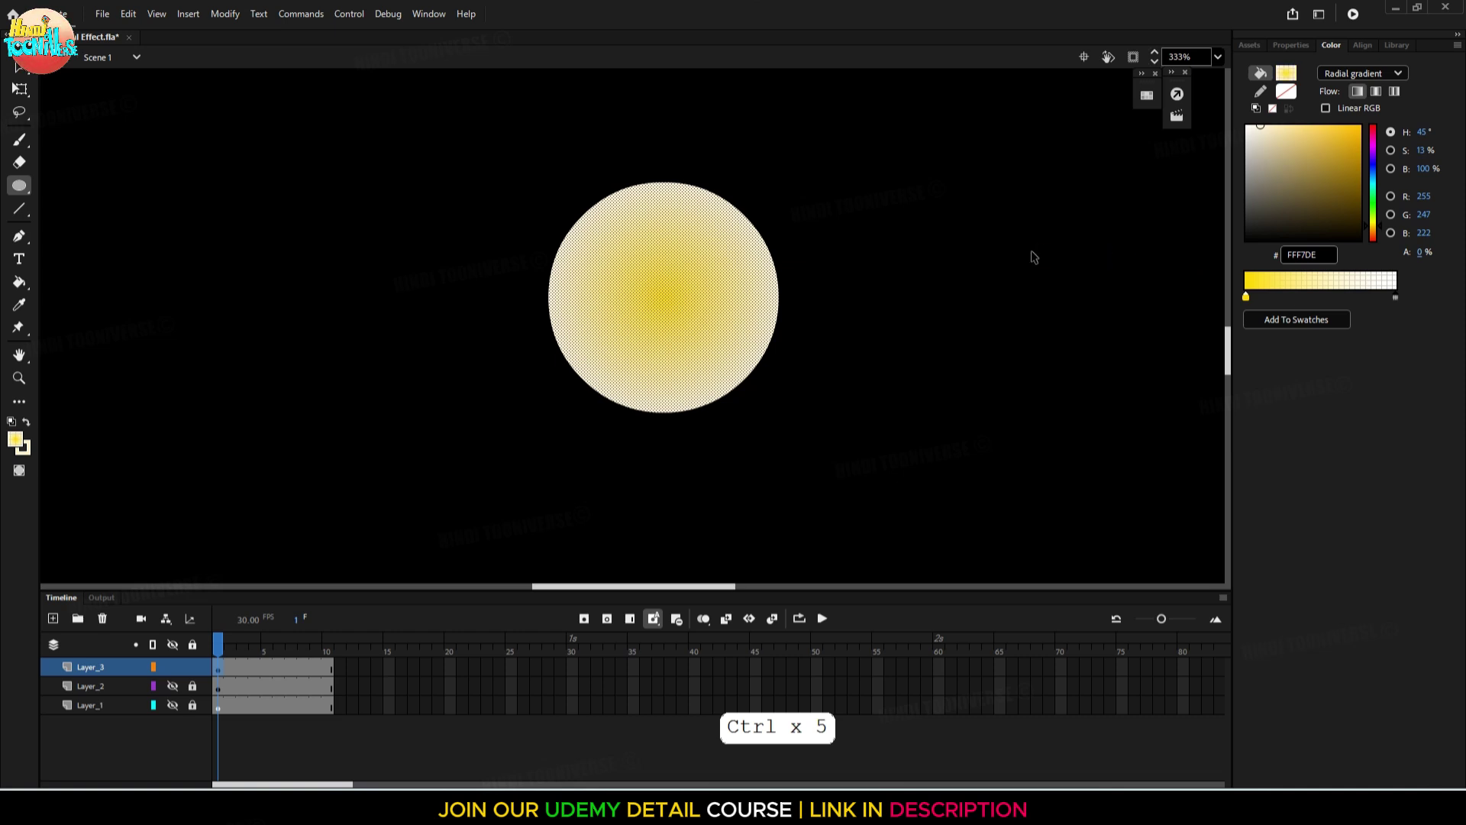
pyautogui.click(1025, 253)
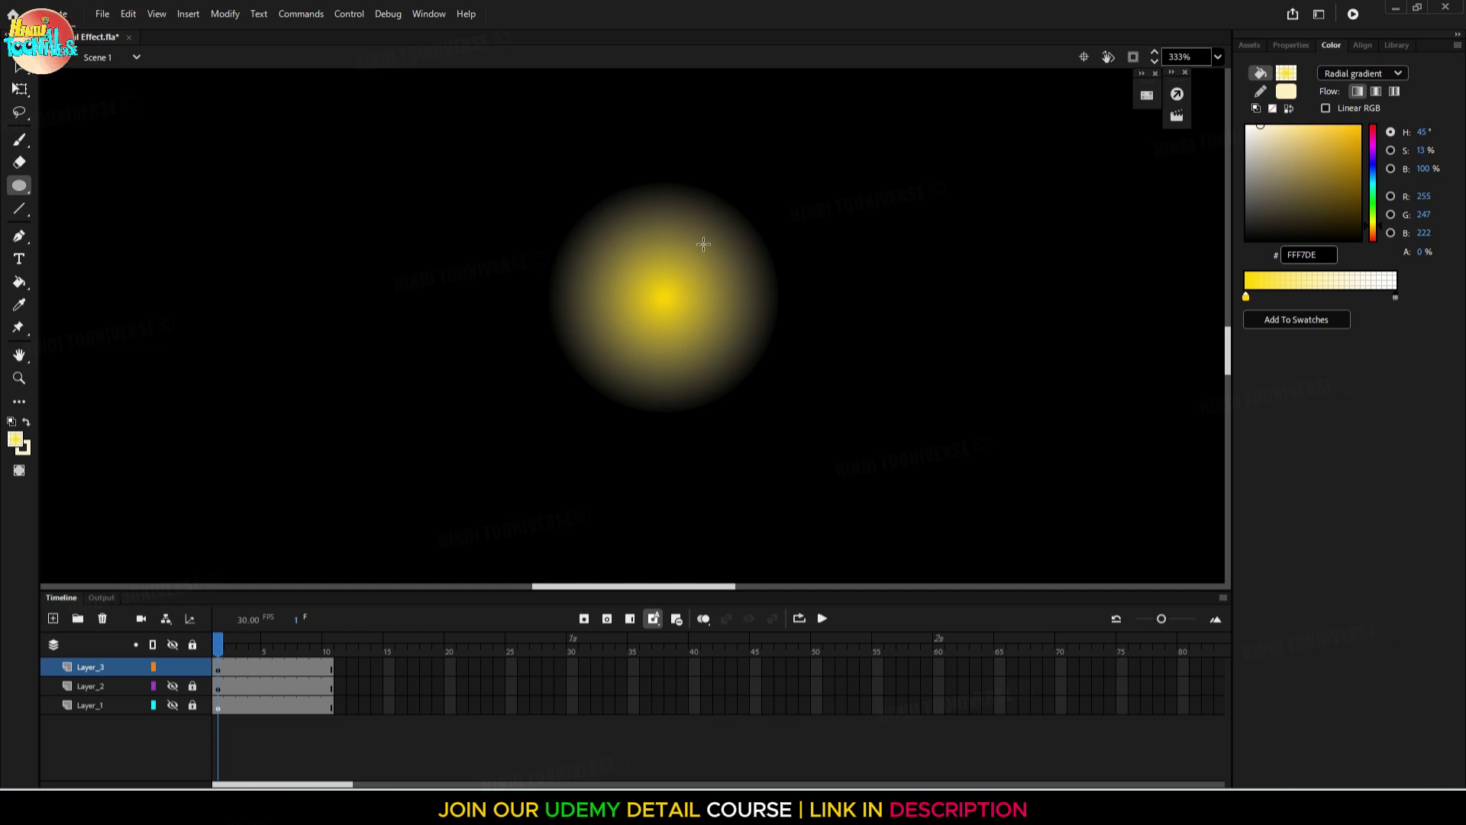
# Use Gradient Transform to shift the circle's gradient center toward its upper left and enlarge the gradient slightly
pyautogui.press('f')
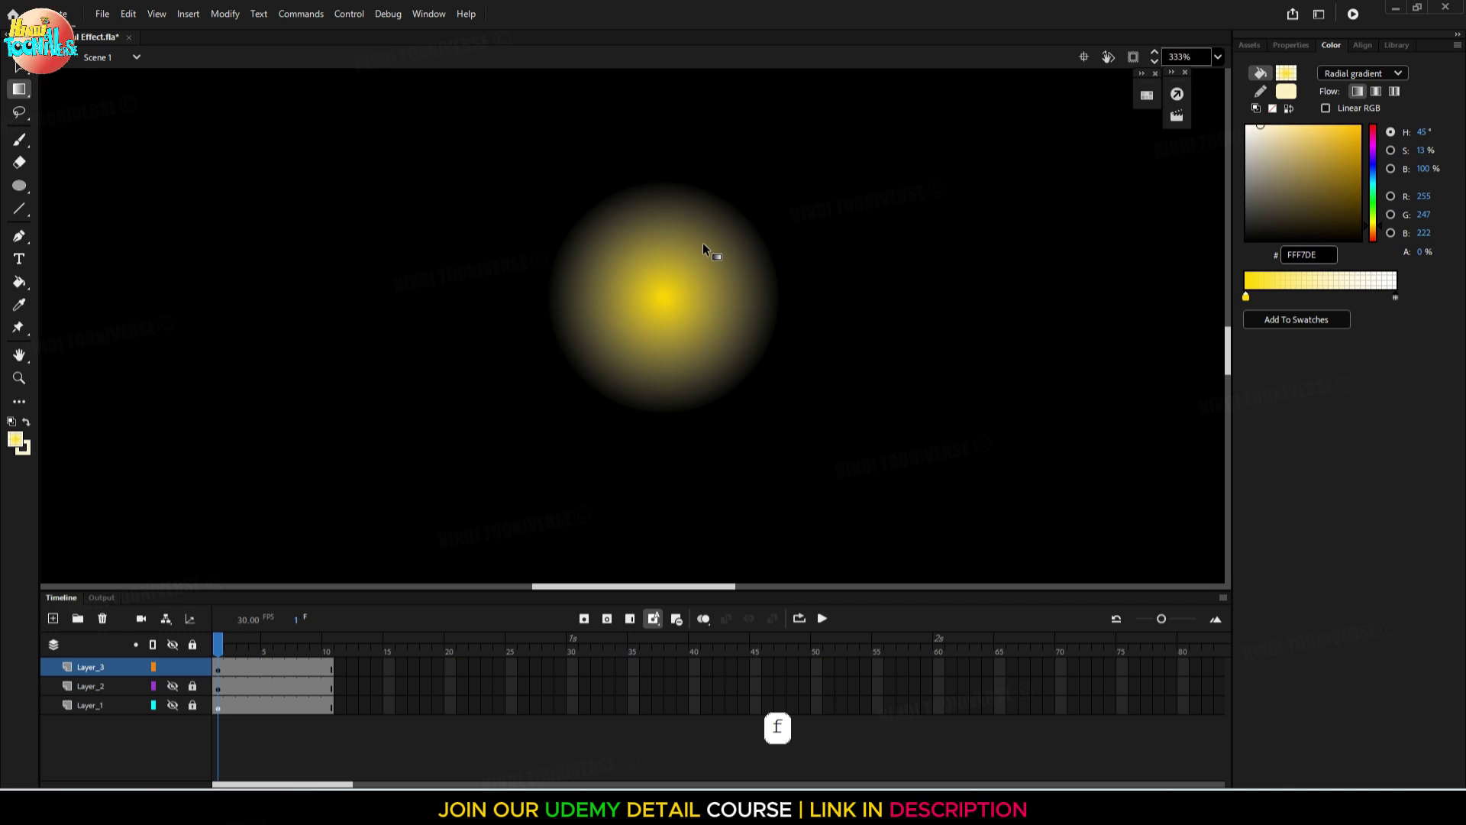
pyautogui.click(698, 278)
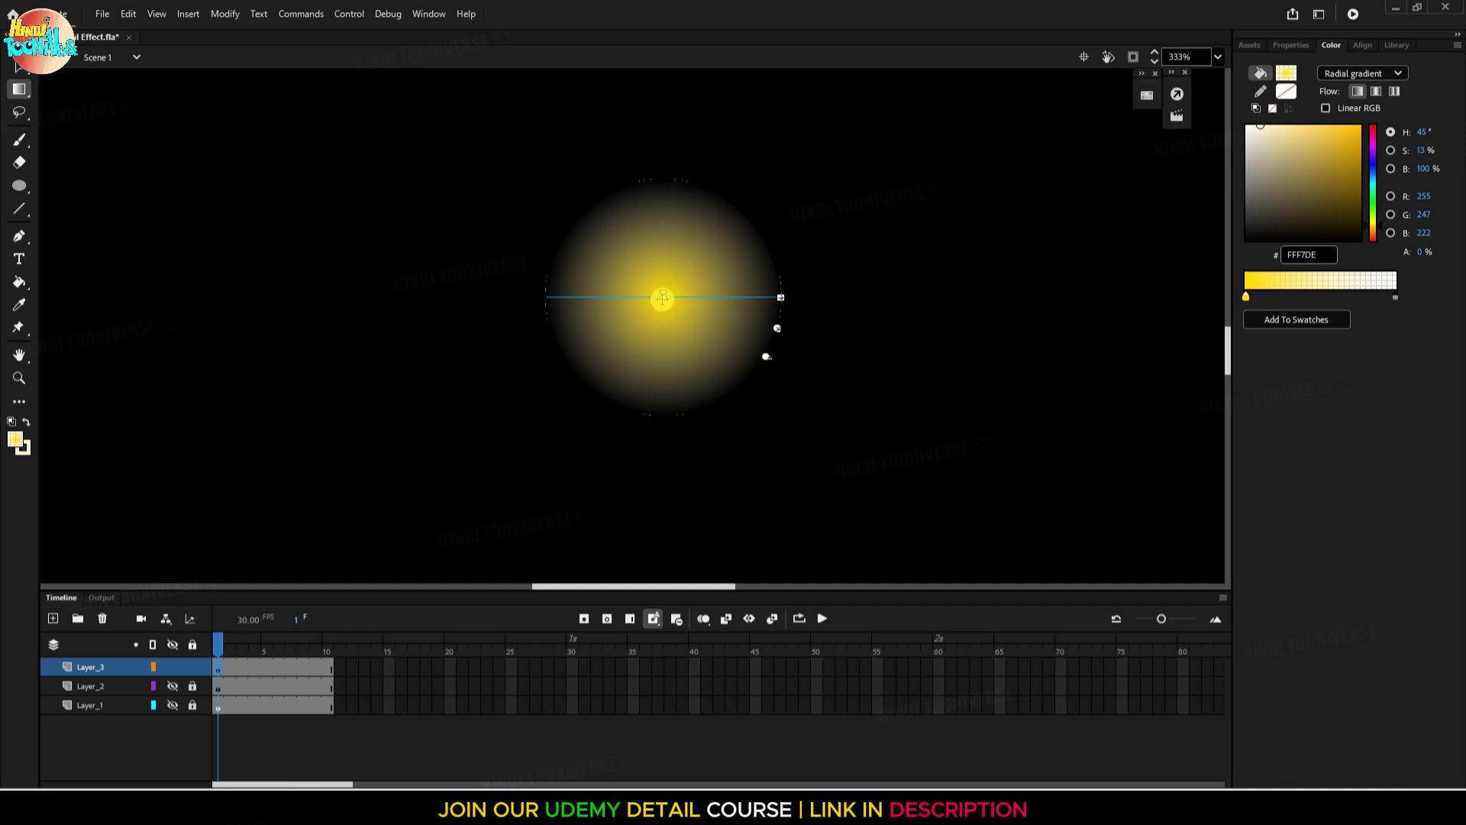
pyautogui.moveTo(662, 298); pyautogui.dragTo(622, 264)
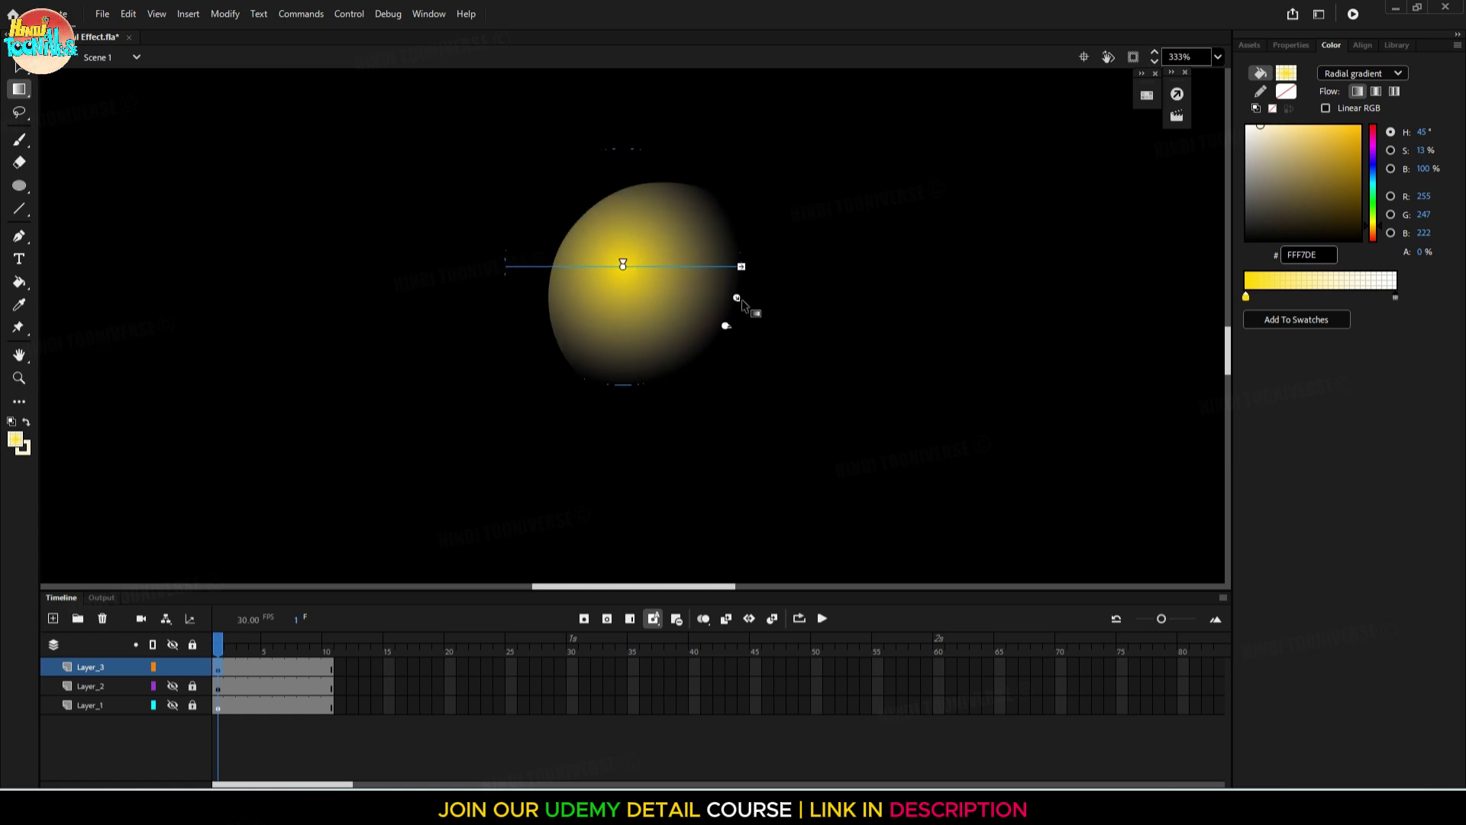
pyautogui.moveTo(738, 300); pyautogui.dragTo(751, 311)
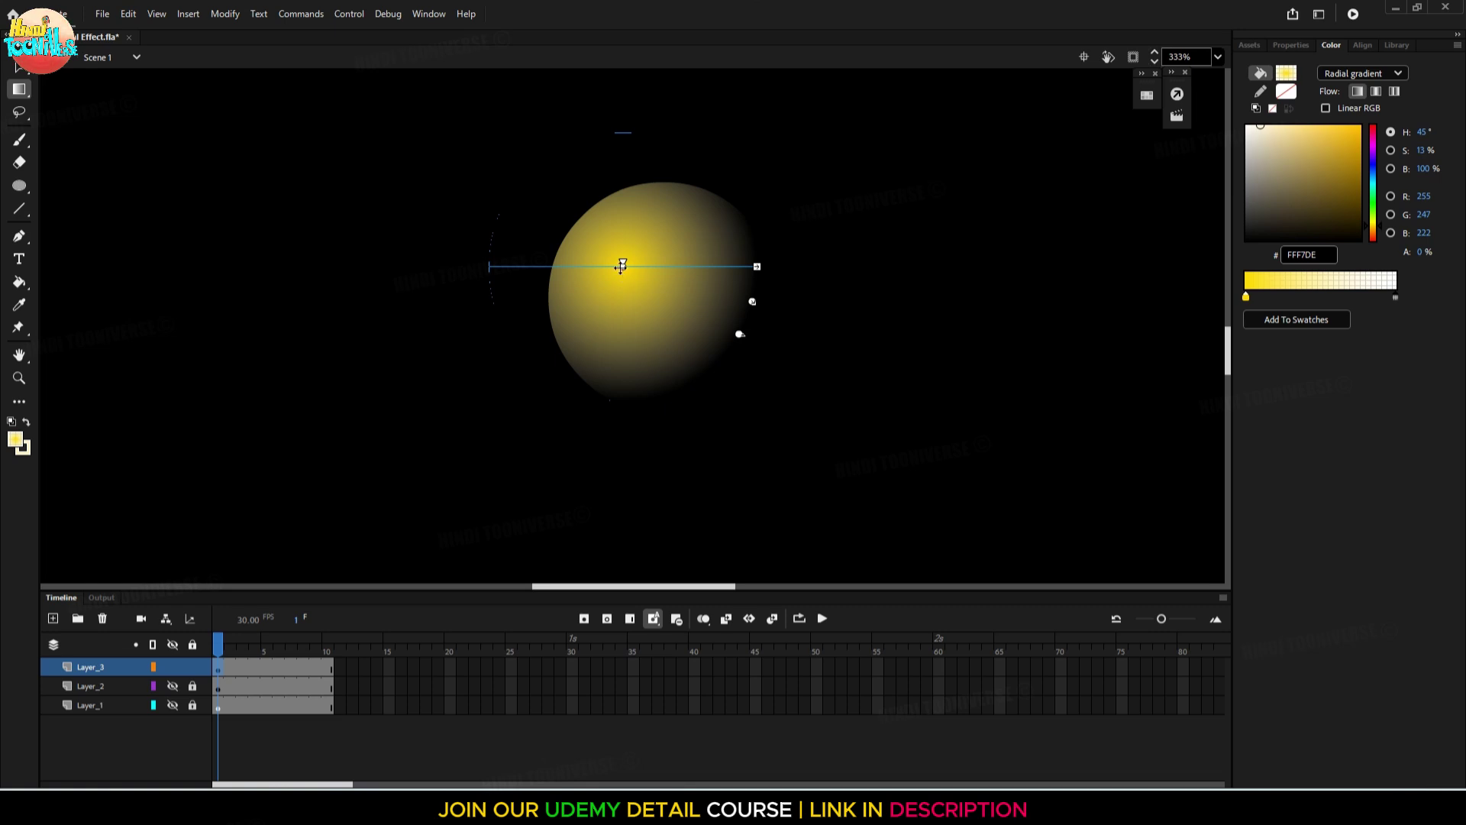
pyautogui.moveTo(621, 266)
pyautogui.mouseDown()
pyautogui.moveTo(651, 298)
pyautogui.moveTo(632, 281)
pyautogui.moveTo(644, 278)
pyautogui.mouseUp()
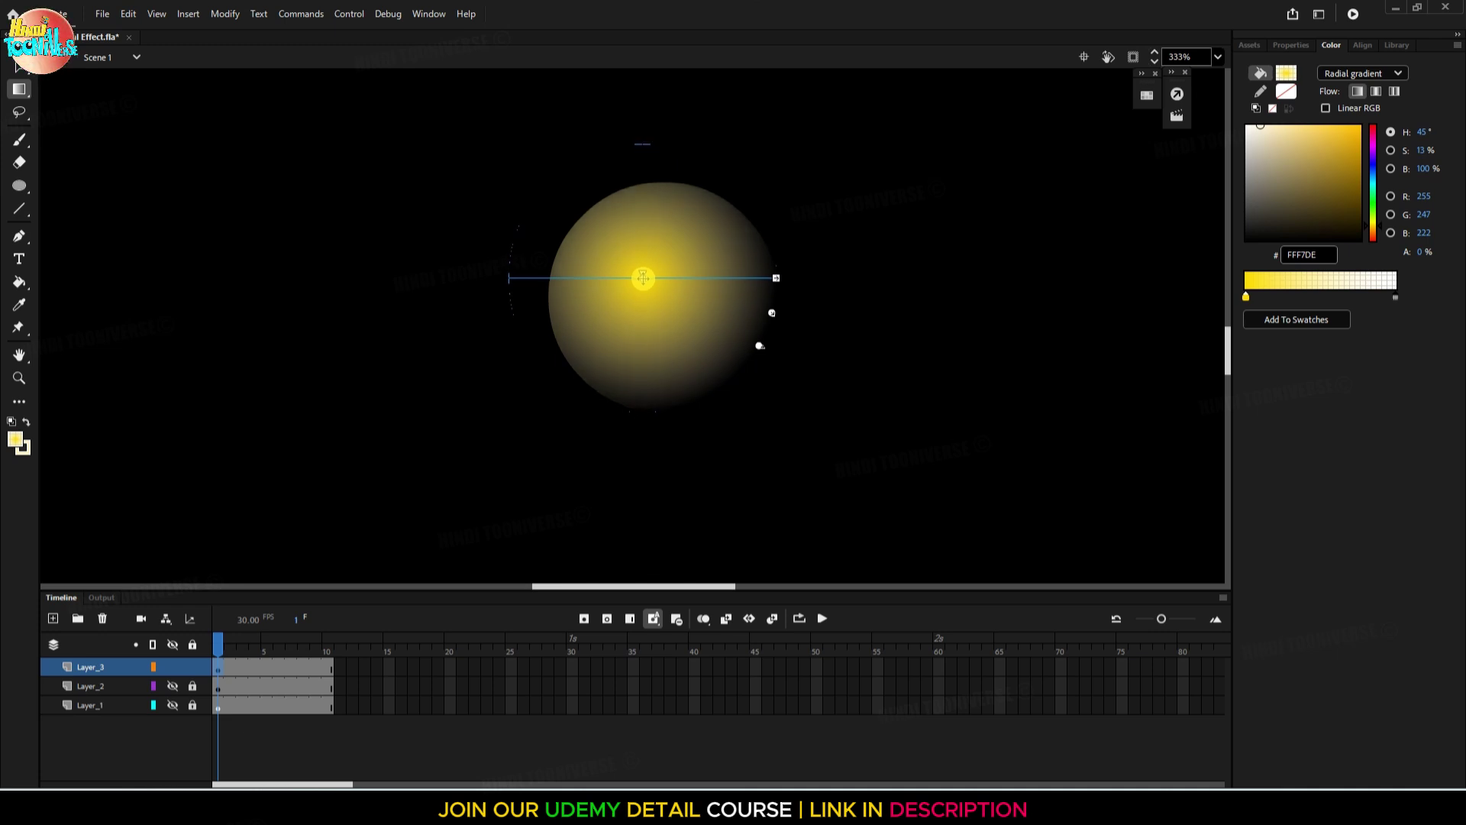
pyautogui.click(837, 217)
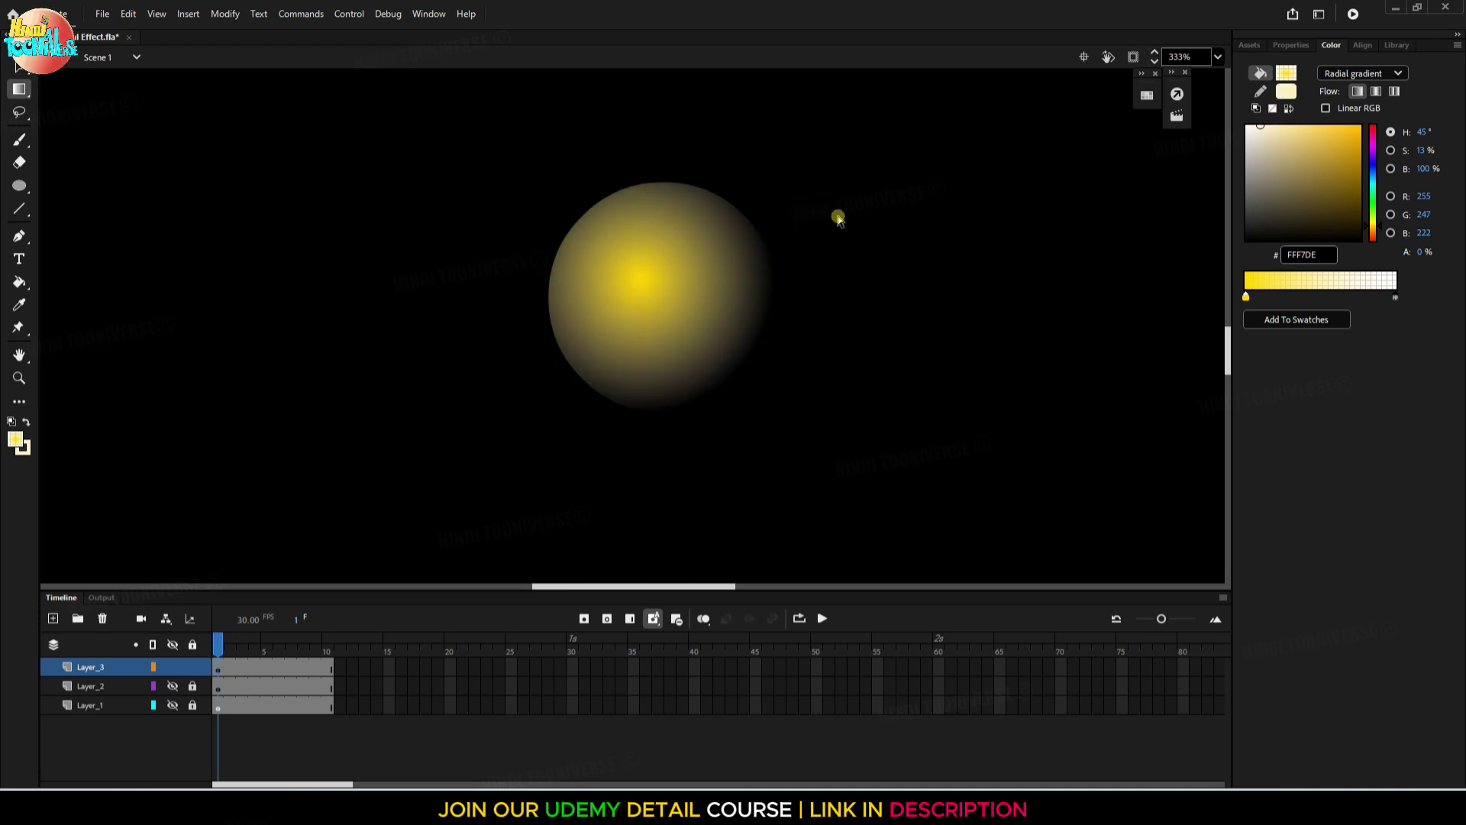
# Convert the gradient circle on Layer_3 to a movie clip symbol named Bubl
pyautogui.scroll(-3, 695, 302)
pyautogui.scroll(3, 689, 349)
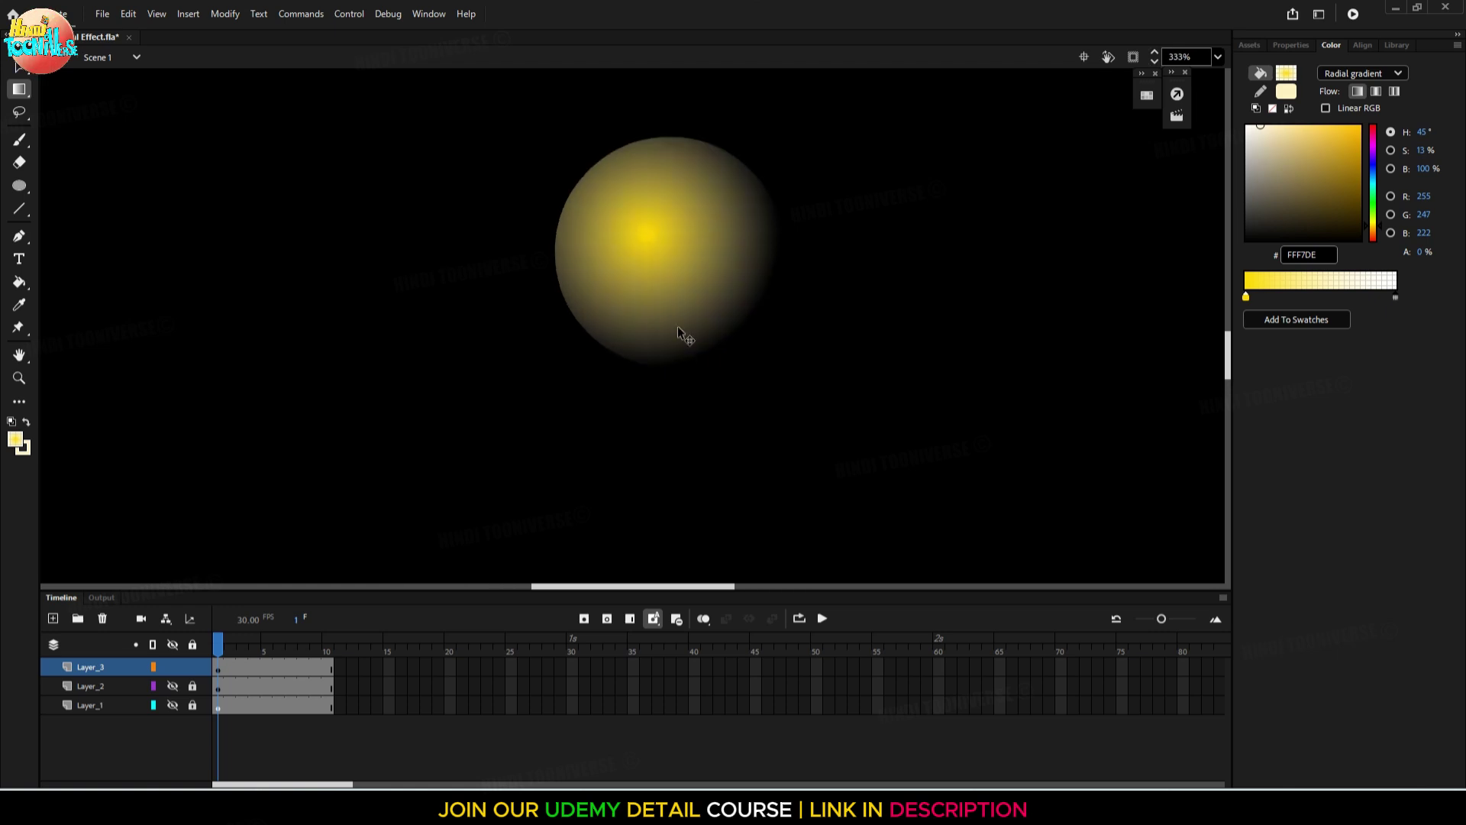
pyautogui.press('space')
pyautogui.moveTo(691, 207); pyautogui.dragTo(748, 278)
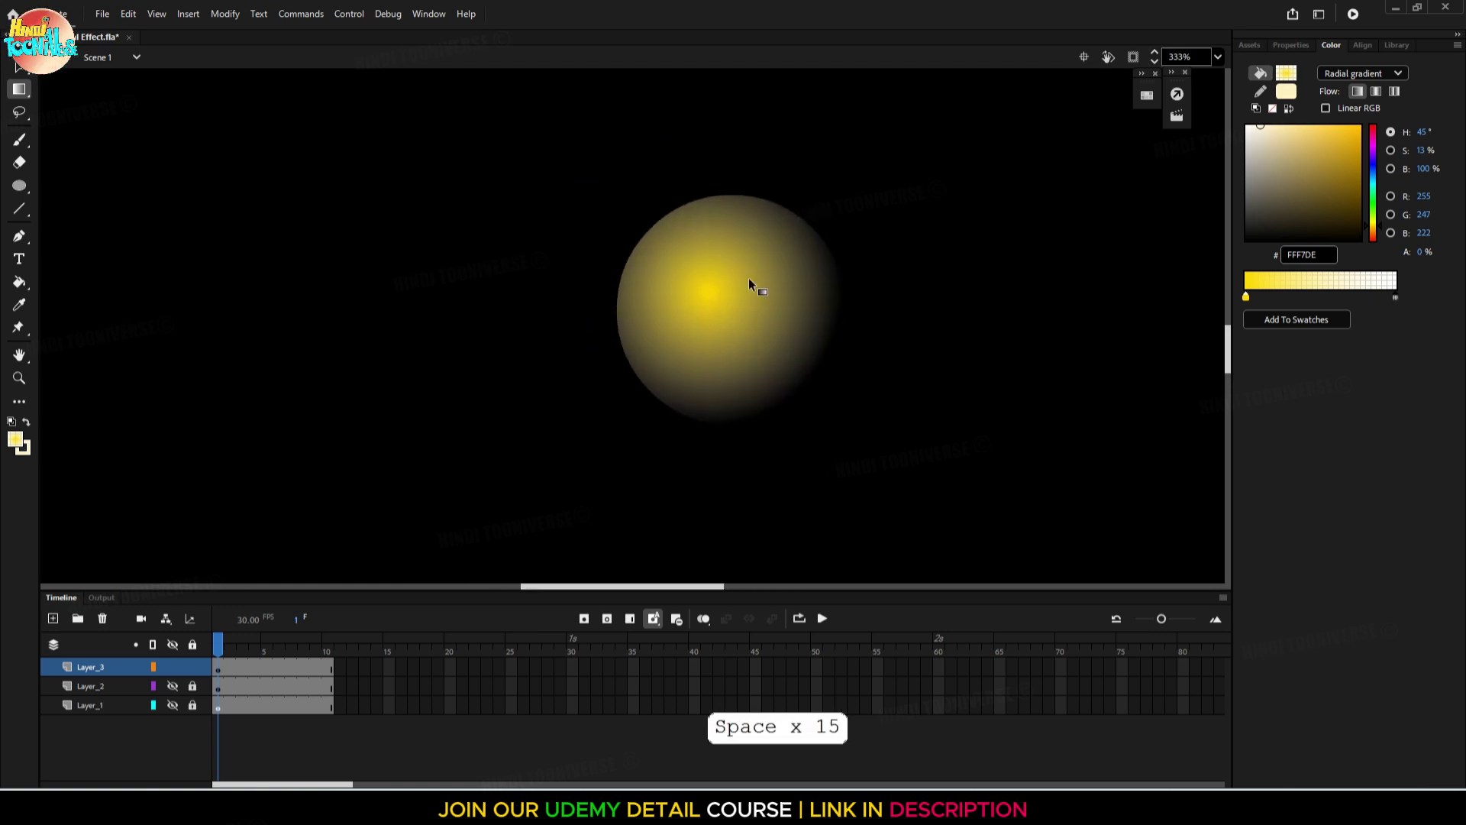
pyautogui.scroll(-2, 699, 322)
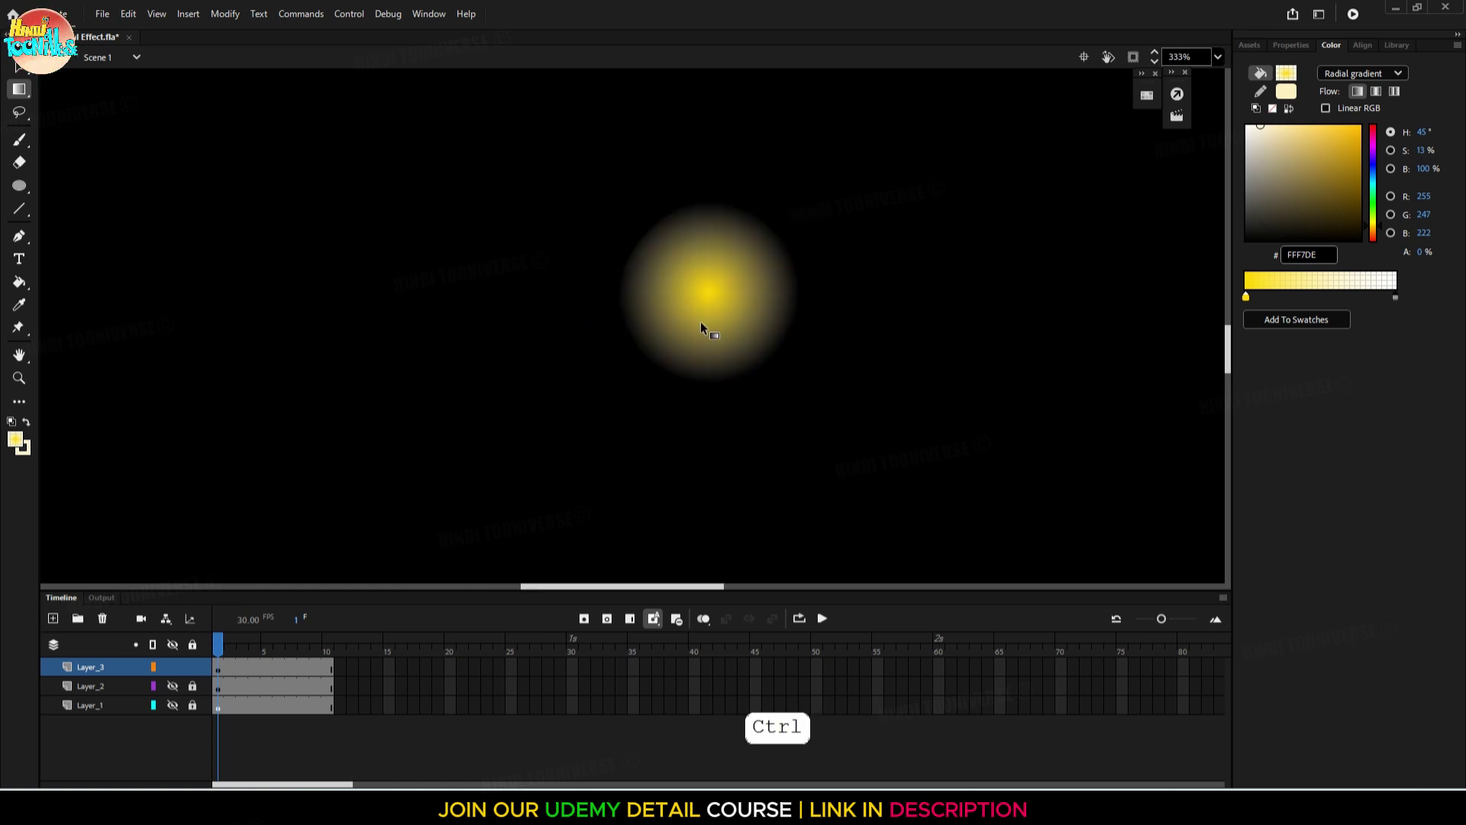
pyautogui.press('v')
pyautogui.click(701, 323)
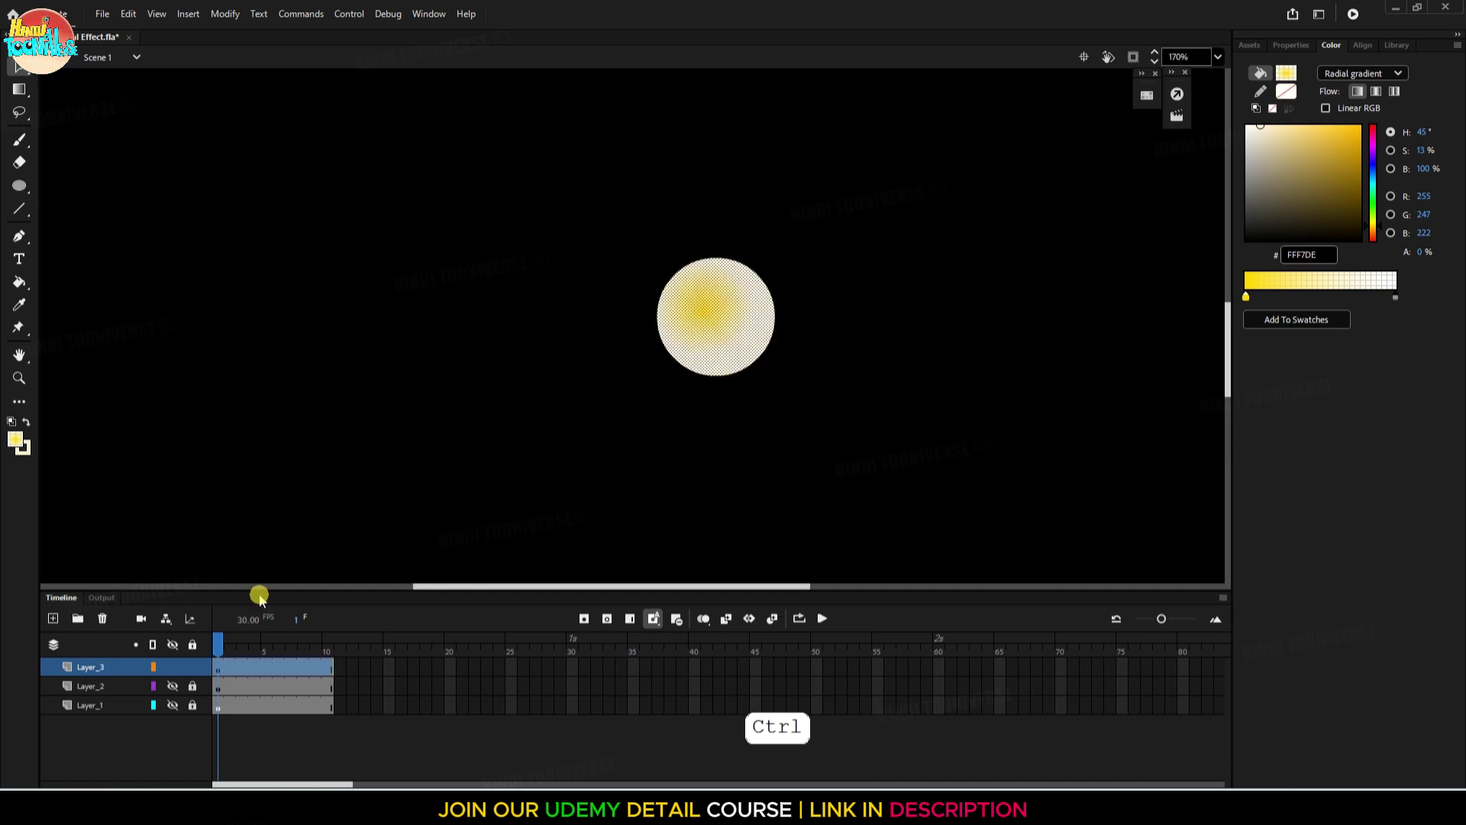
pyautogui.press('F8')
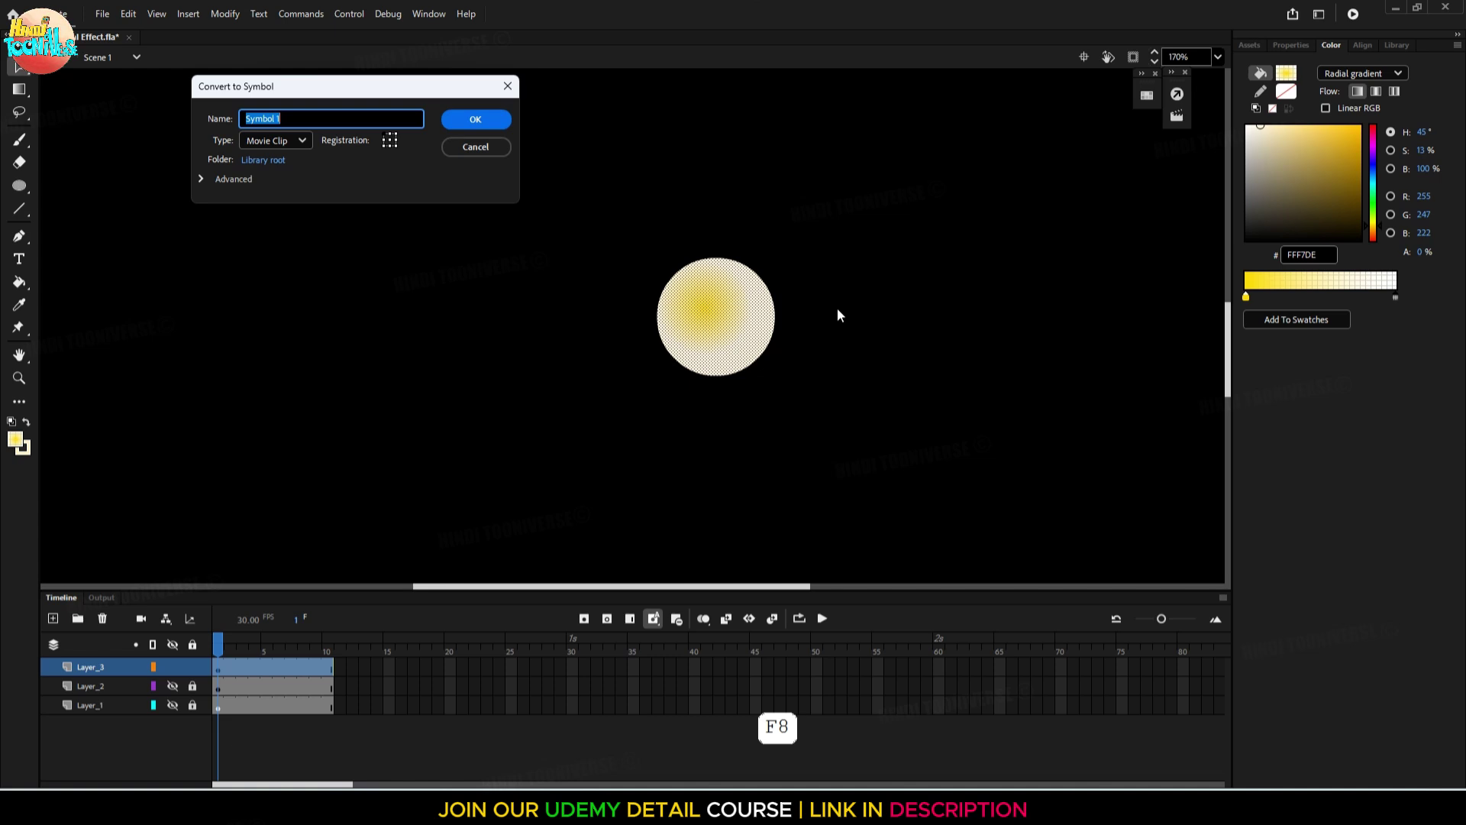
pyautogui.write('Bubl')
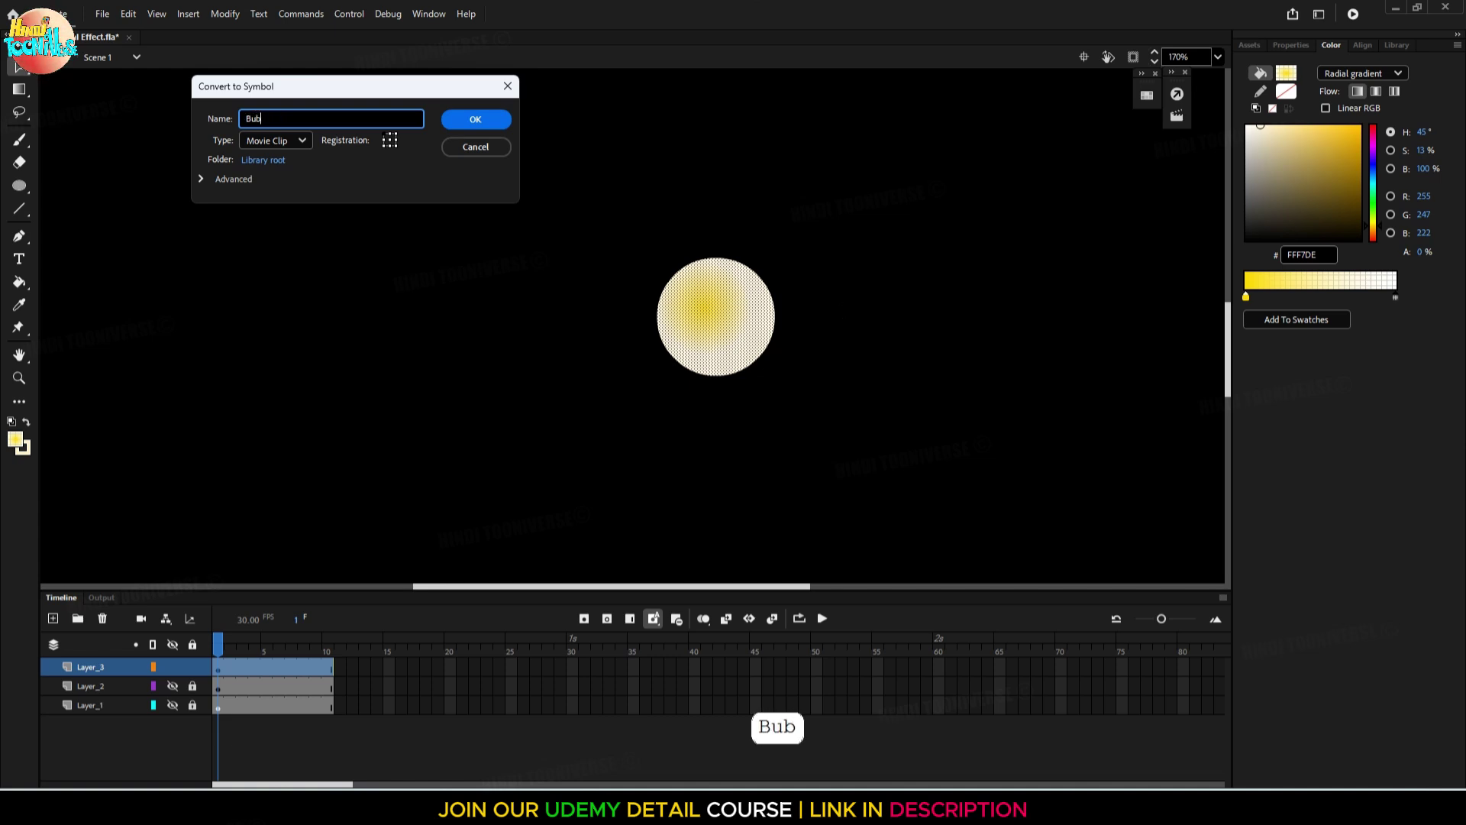
pyautogui.click(454, 120)
# Create a motion tween on Layer_1 inside the Bubl movie clip and trim its span to 10 frames
pyautogui.doubleClick(710, 290)
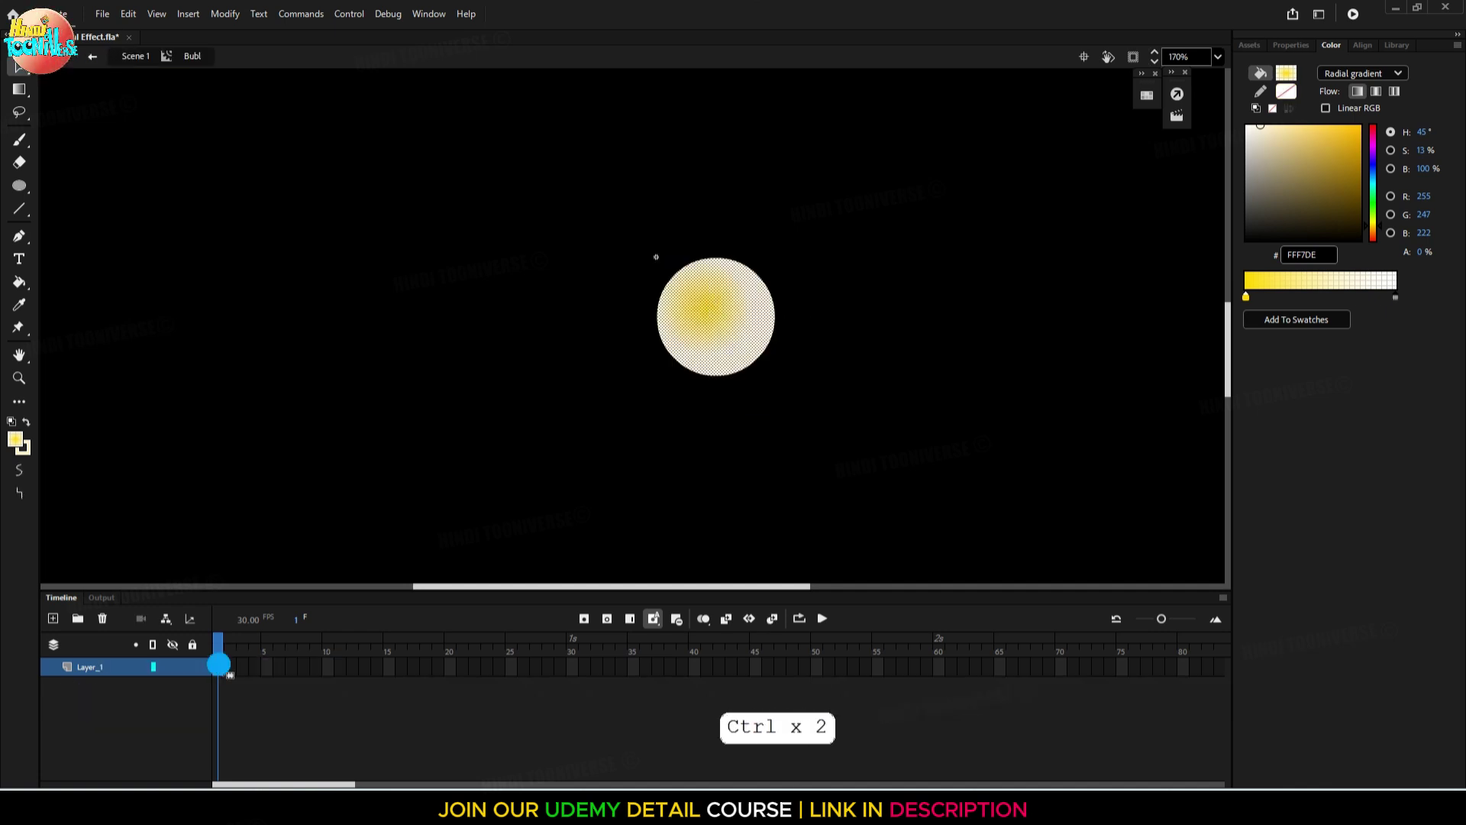
pyautogui.rightClick(218, 667)
pyautogui.click(326, 225)
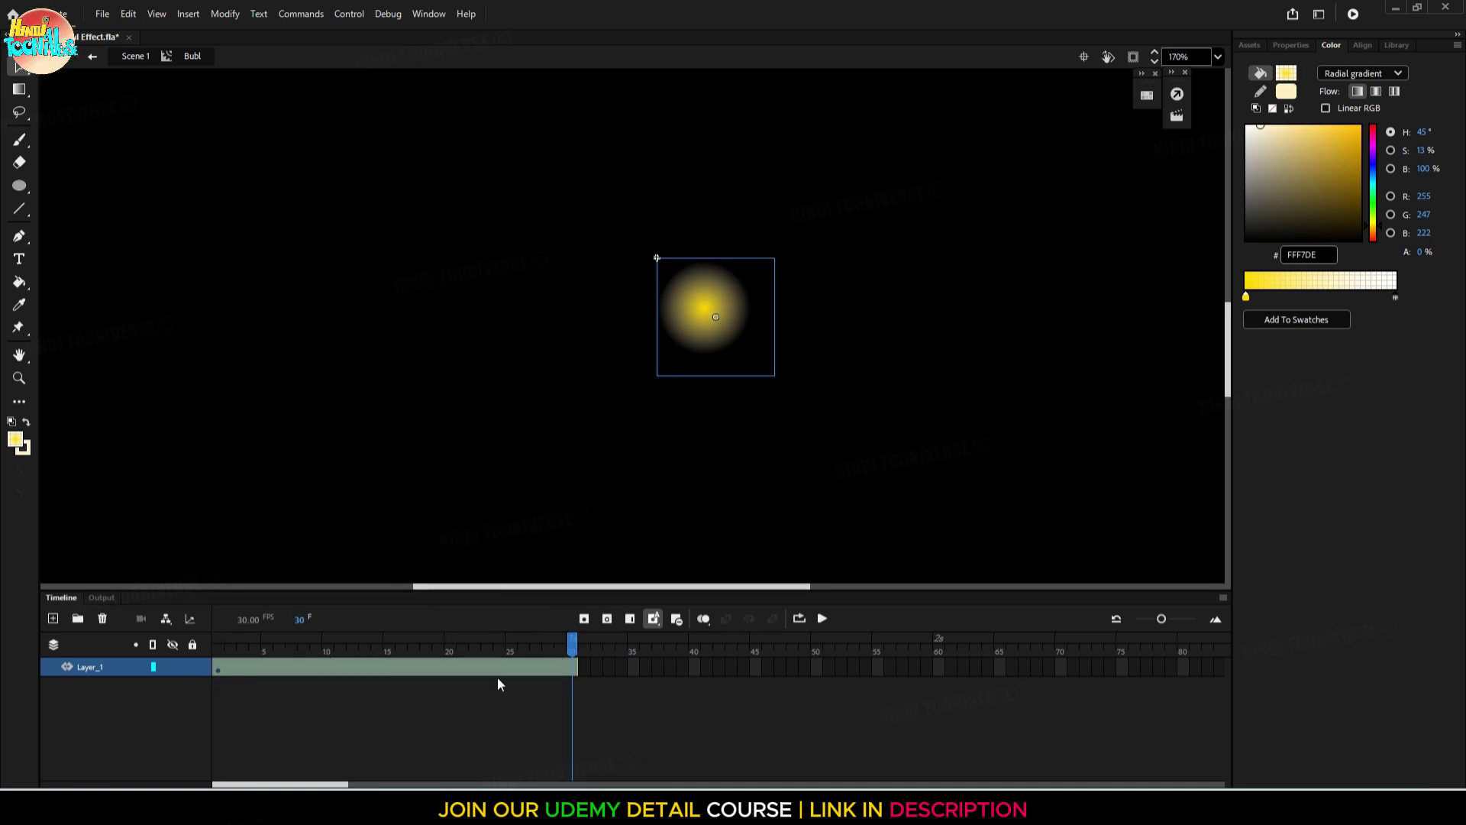
pyautogui.moveTo(576, 663); pyautogui.dragTo(337, 667)
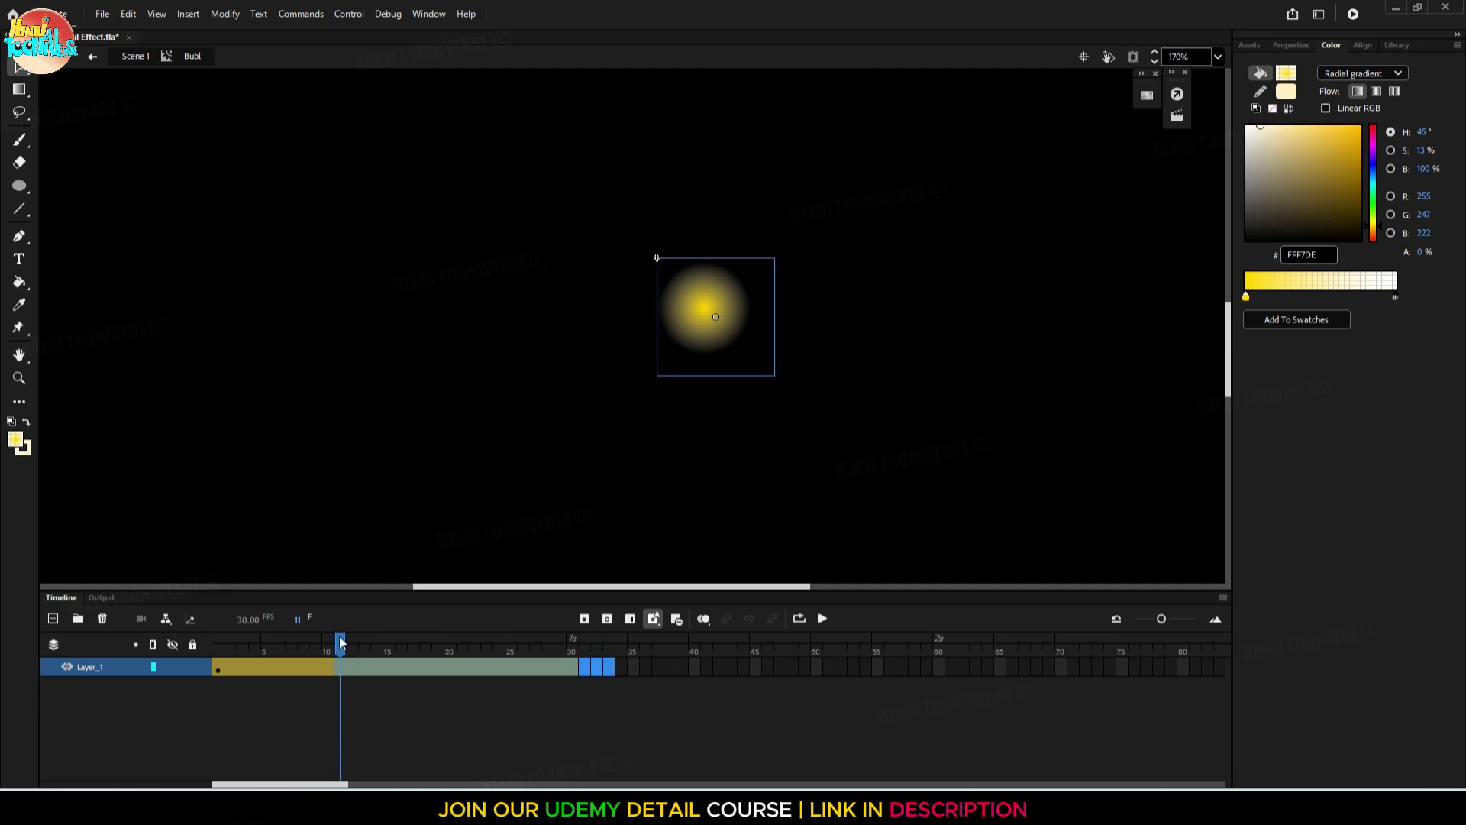
pyautogui.hotkey('shift', 'F5')
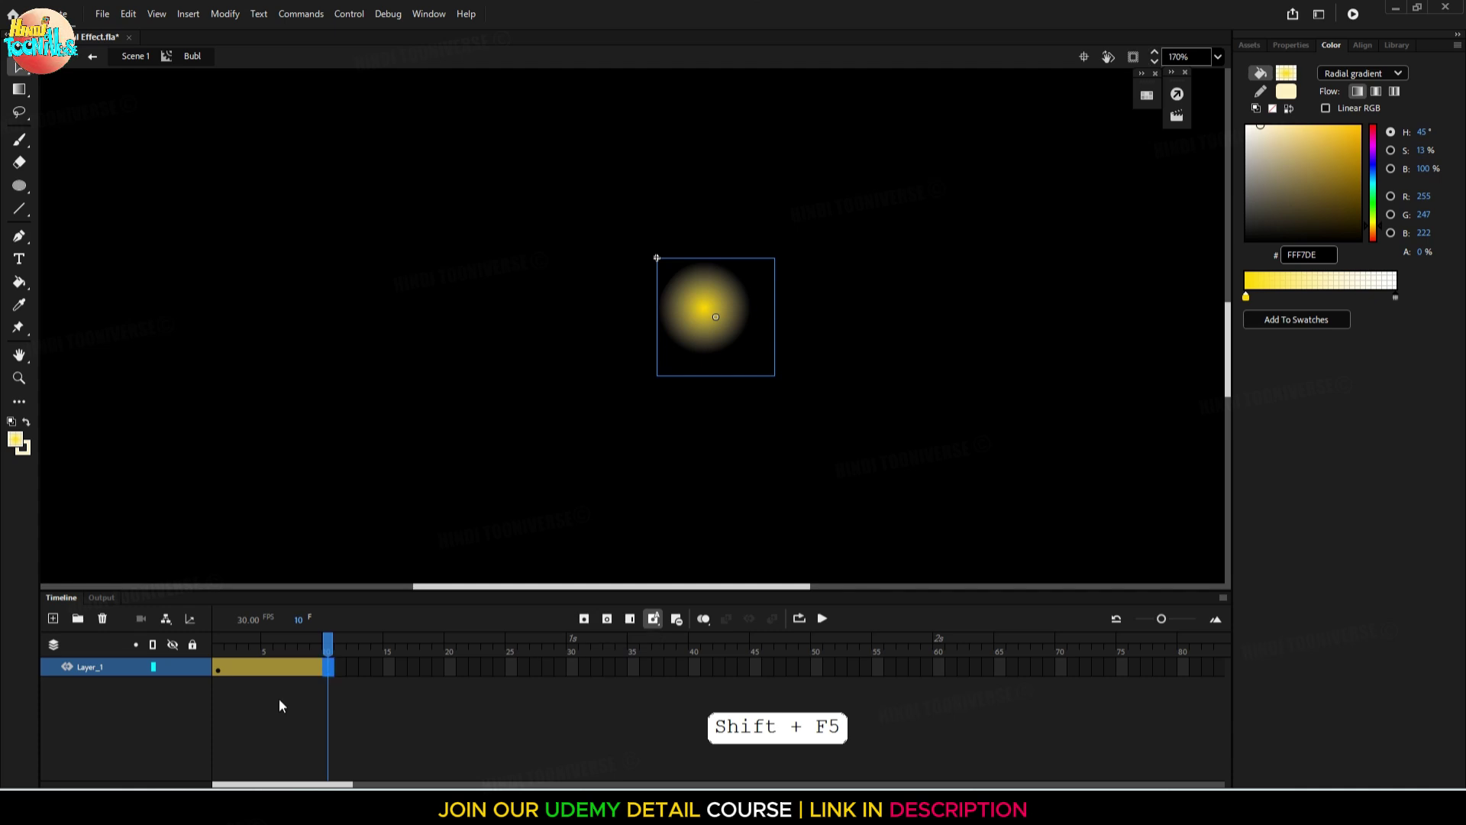
# At frame 1 of the Bubl tween, move the bubble well to the left and shrink it to a tiny dot
pyautogui.click(218, 667)
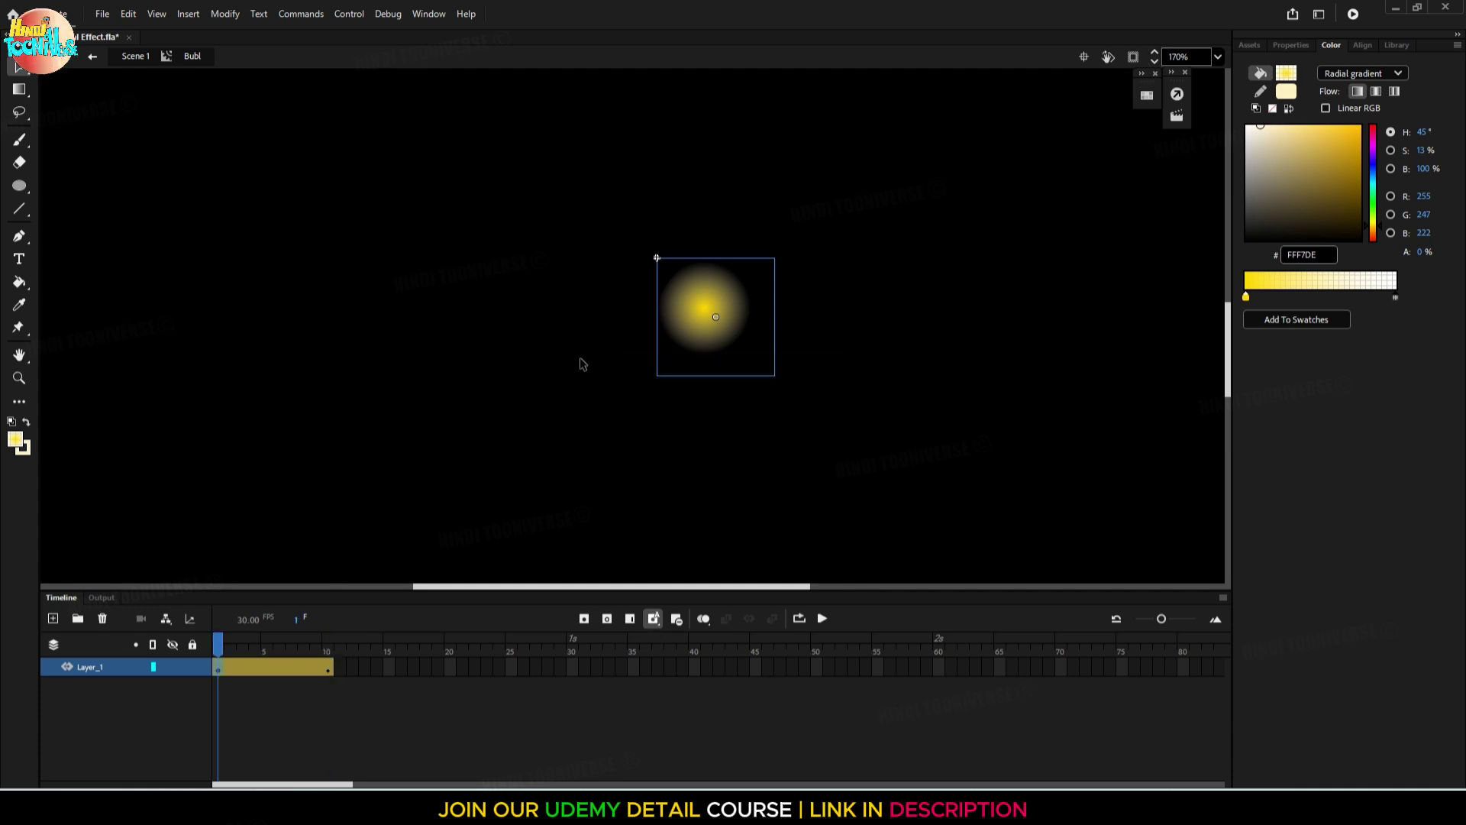
pyautogui.scroll(-1, 581, 359)
pyautogui.press('space')
pyautogui.click(626, 351)
pyautogui.scroll(2, 640, 332)
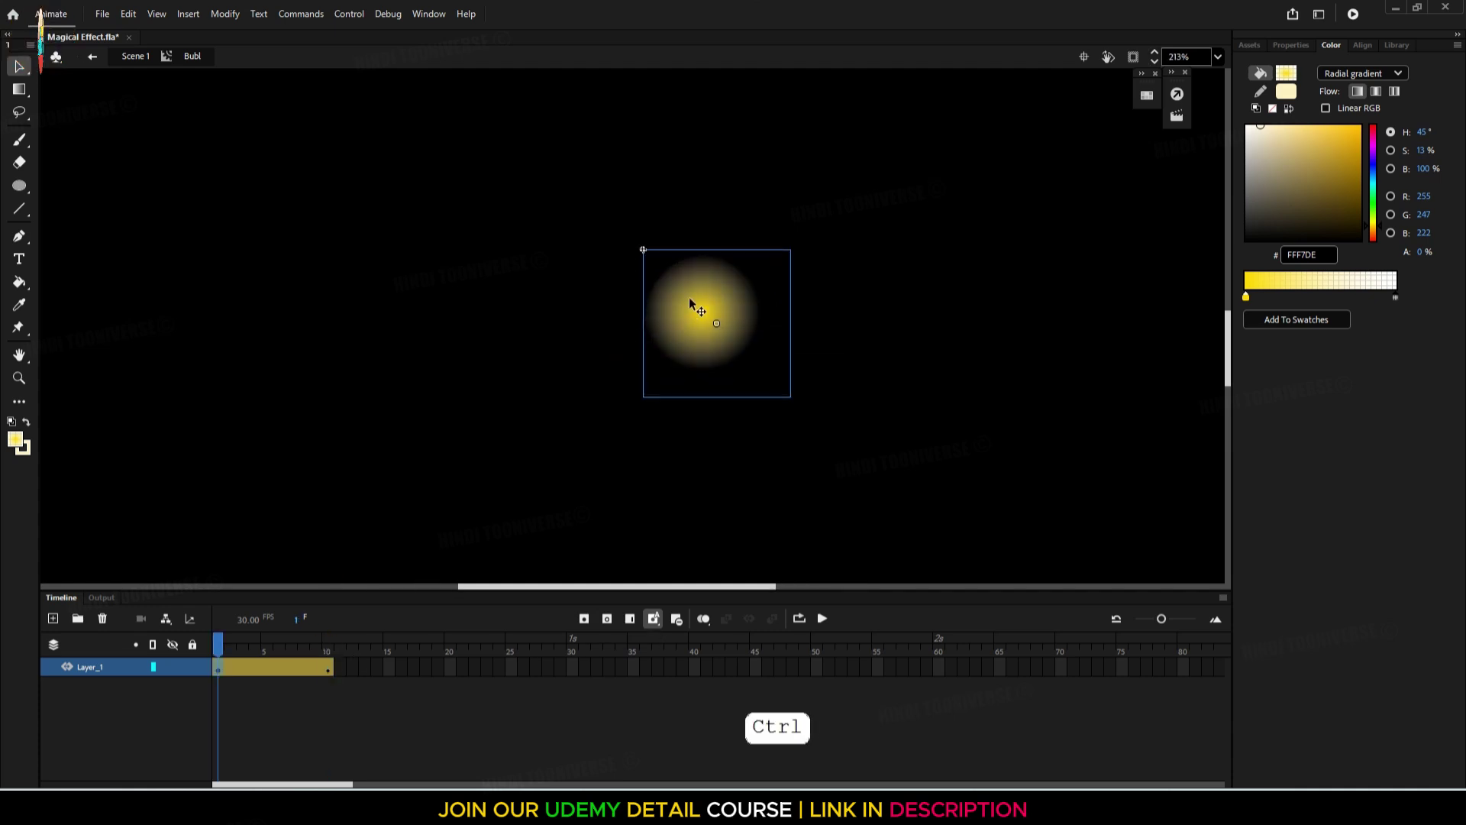
pyautogui.moveTo(708, 285); pyautogui.dragTo(407, 298)
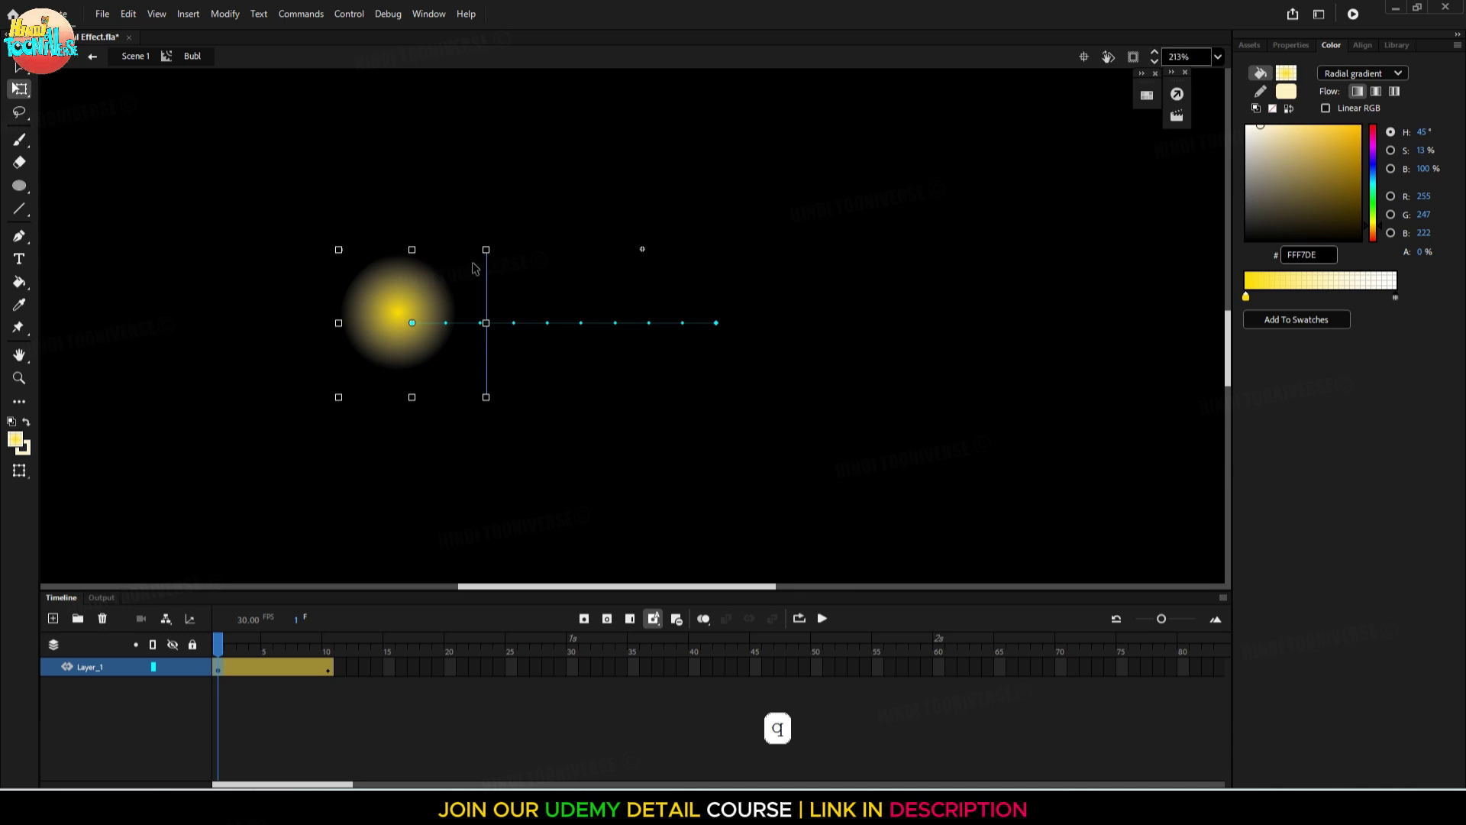
pyautogui.scroll(1, 474, 252)
pyautogui.moveTo(490, 248); pyautogui.dragTo(404, 332)
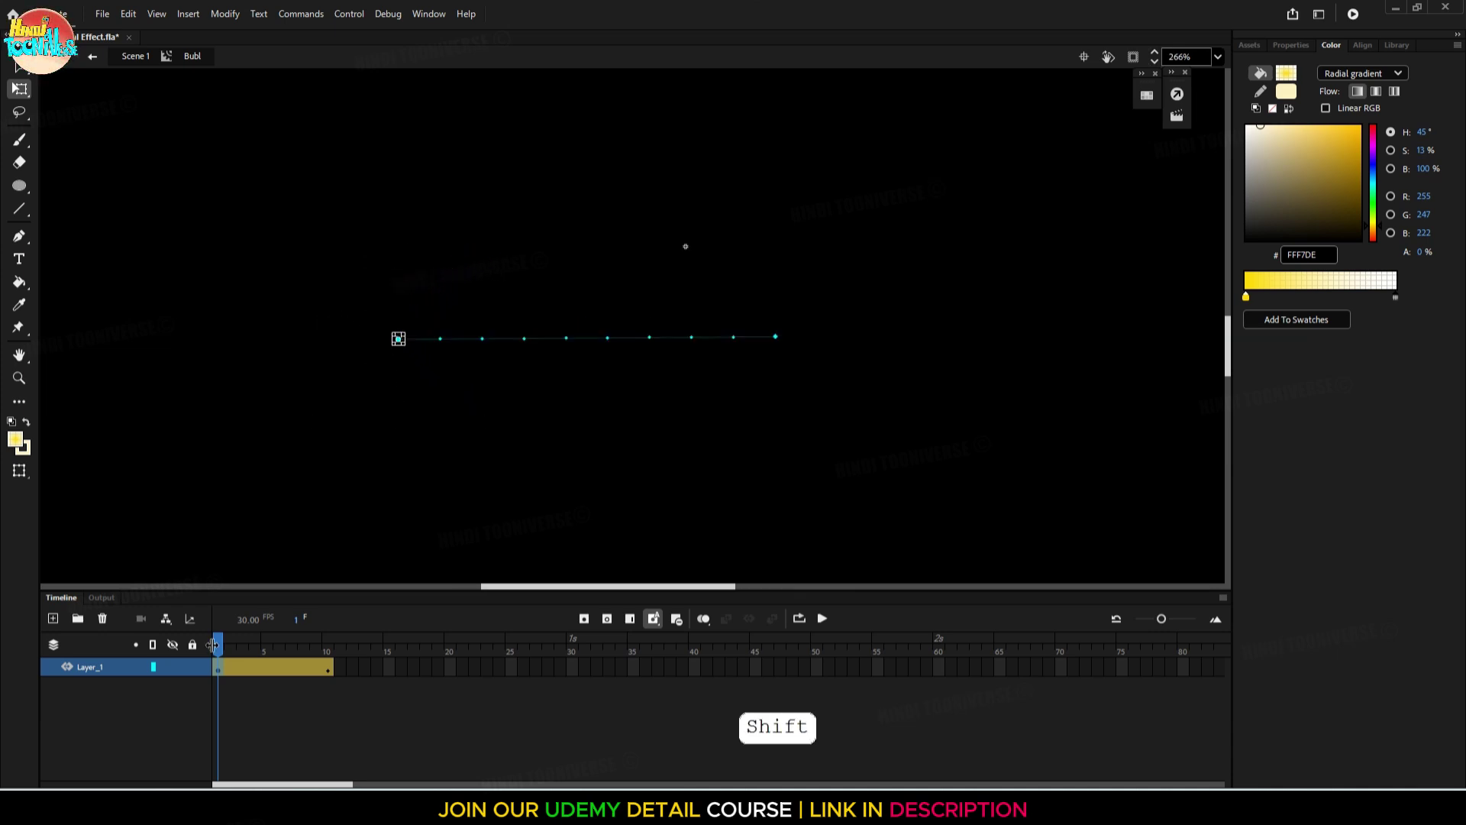
# Scale the bubble down moderately at frame 10 of the tween
pyautogui.moveTo(217, 647); pyautogui.dragTo(327, 671)
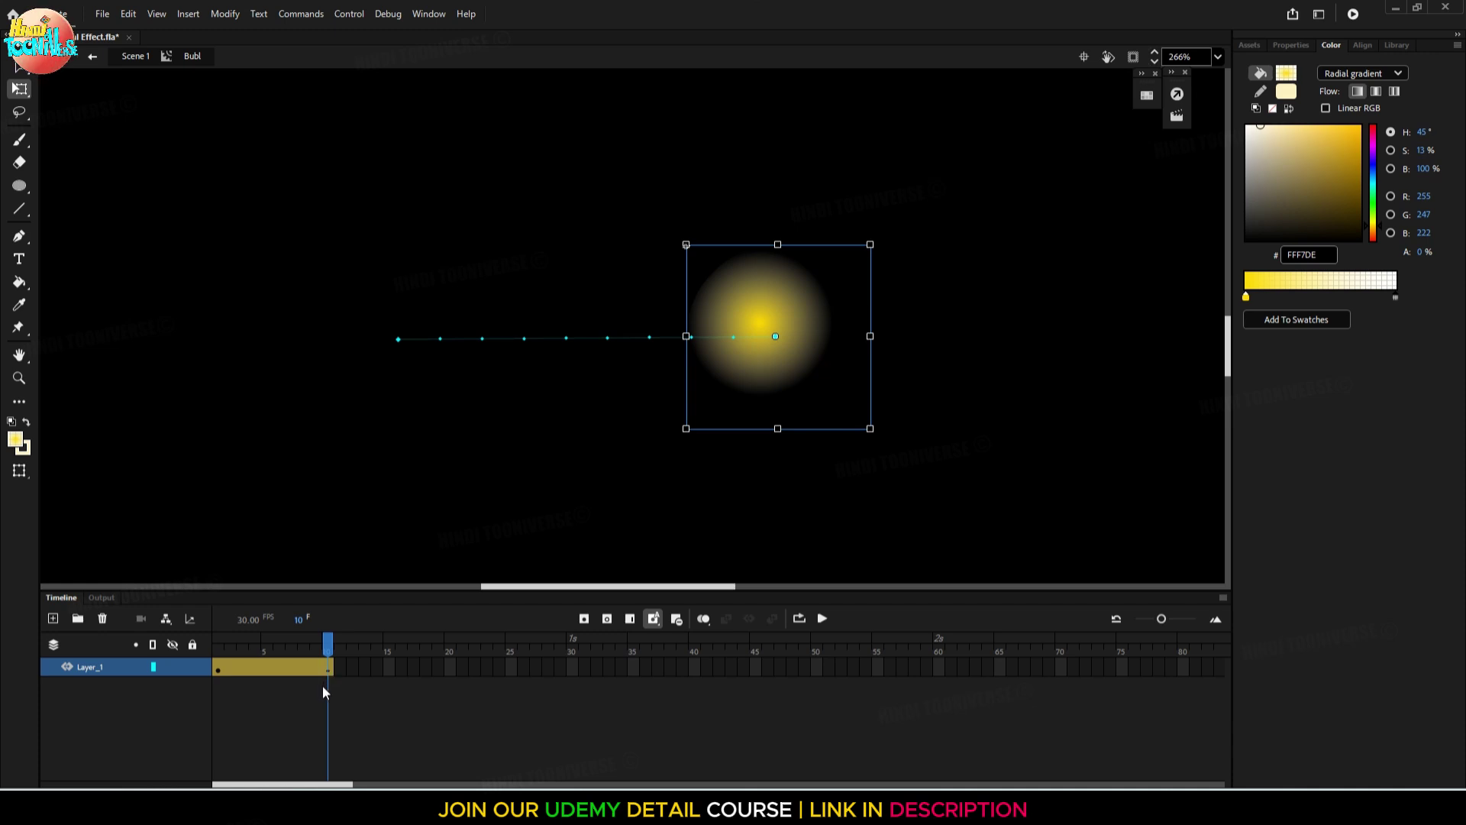
pyautogui.click(329, 669)
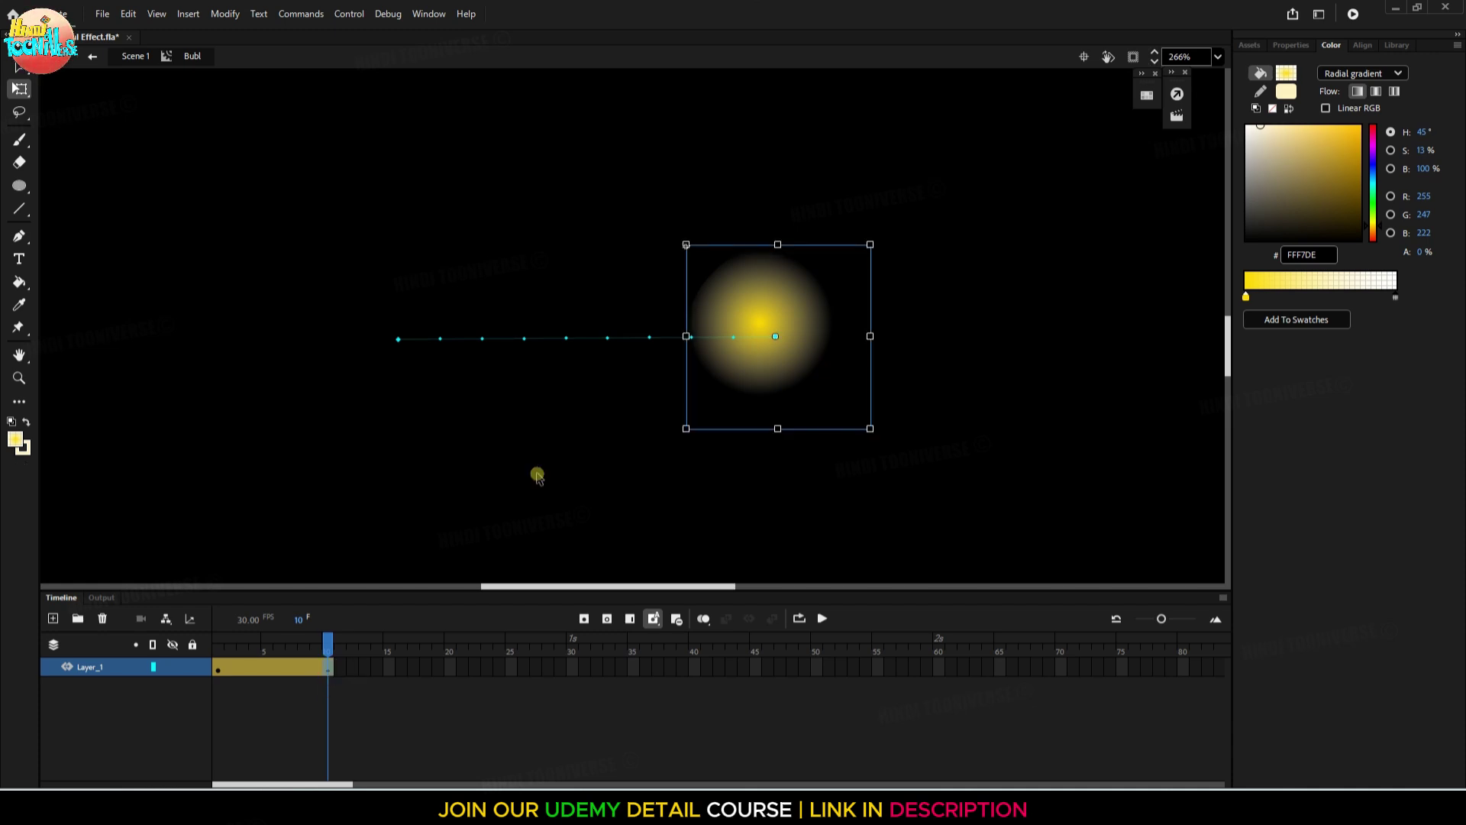
pyautogui.moveTo(869, 243); pyautogui.dragTo(843, 272)
# Insert keyframes at frames 3 and 6 of the bubble's motion tween
pyautogui.moveTo(255, 673)
pyautogui.mouseDown()
pyautogui.moveTo(242, 678)
pyautogui.moveTo(247, 666)
pyautogui.mouseUp()
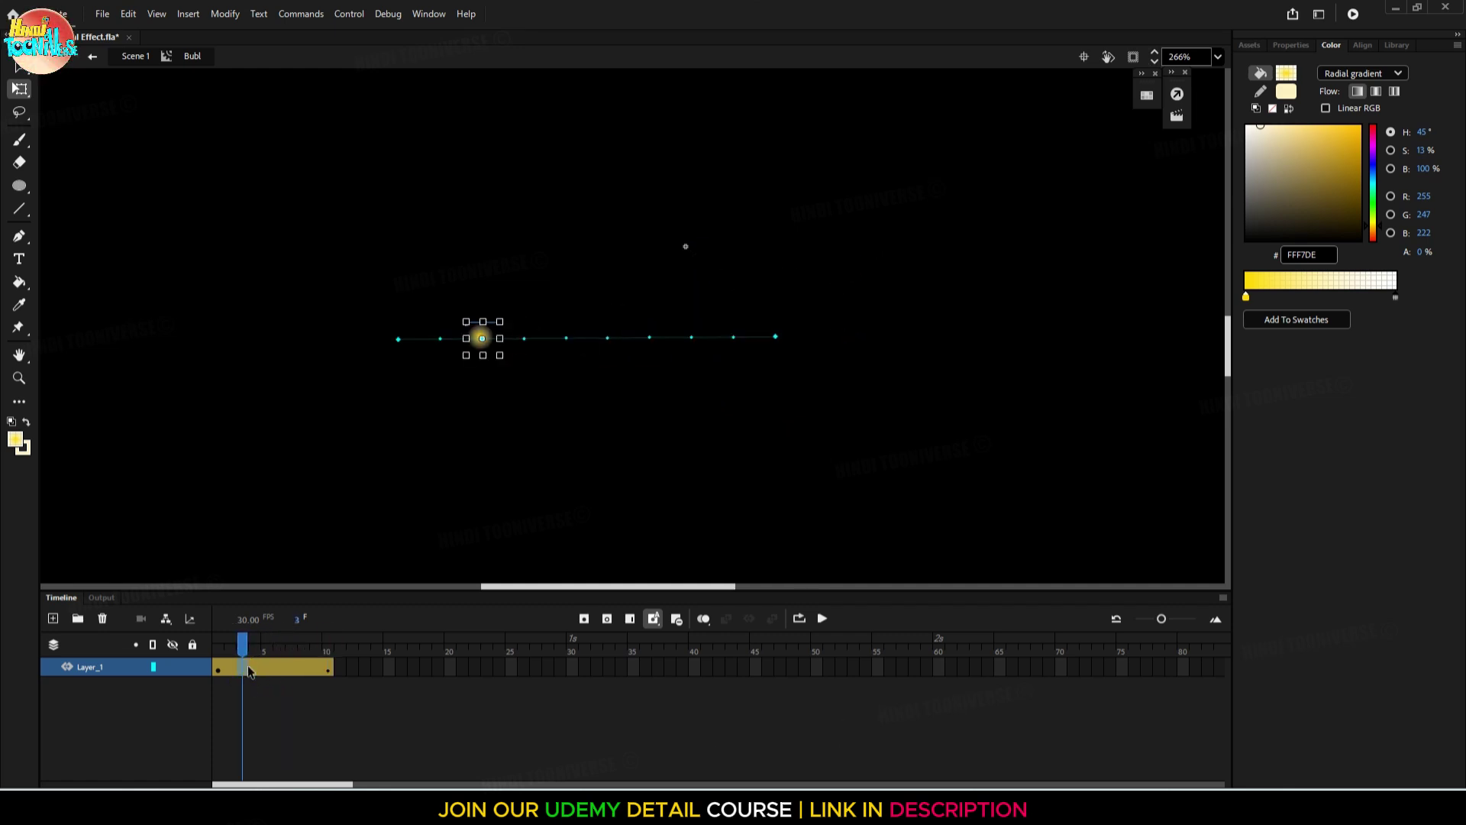
pyautogui.click(583, 617)
pyautogui.click(281, 668)
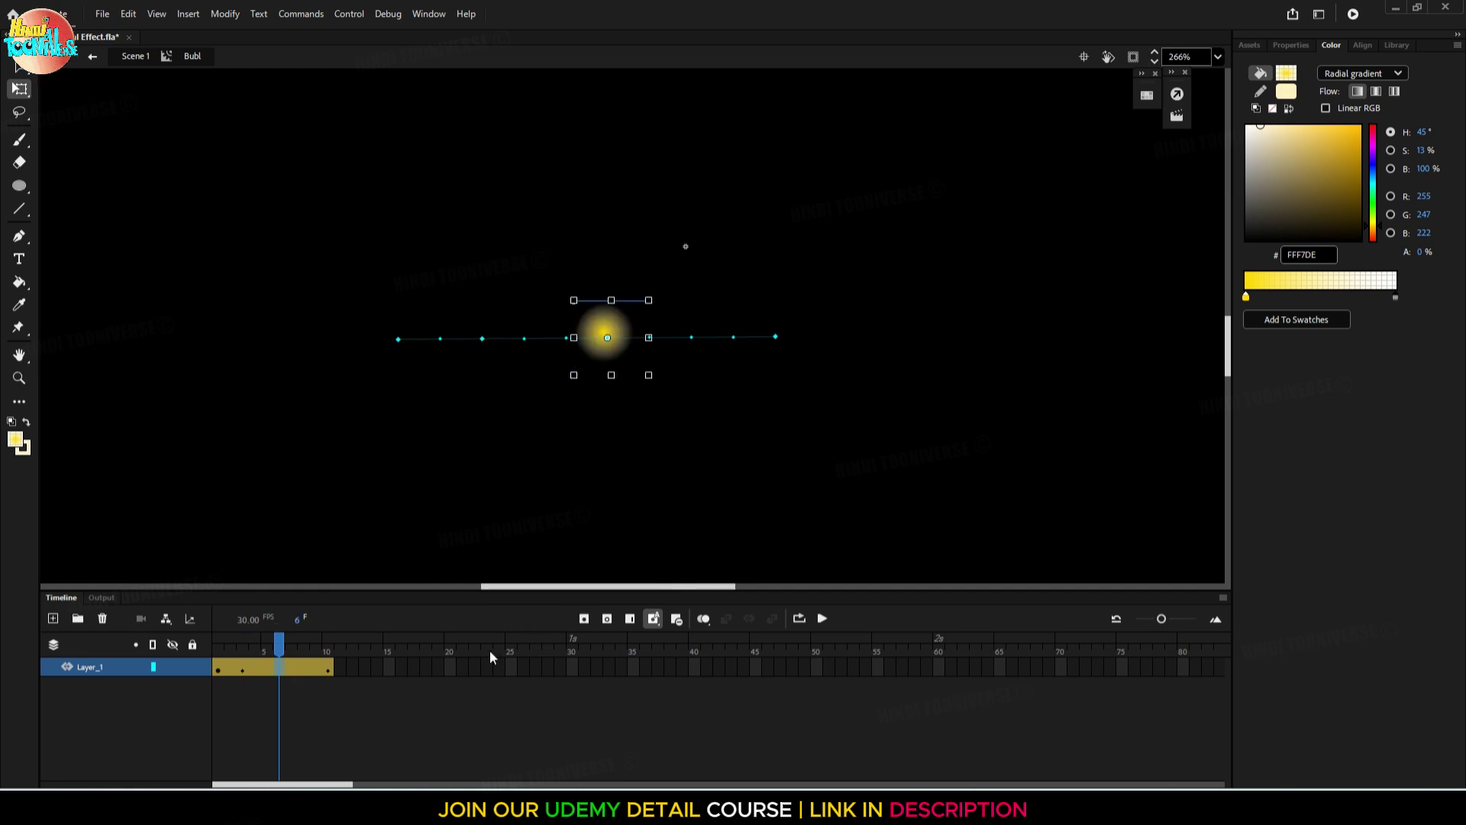
pyautogui.click(584, 619)
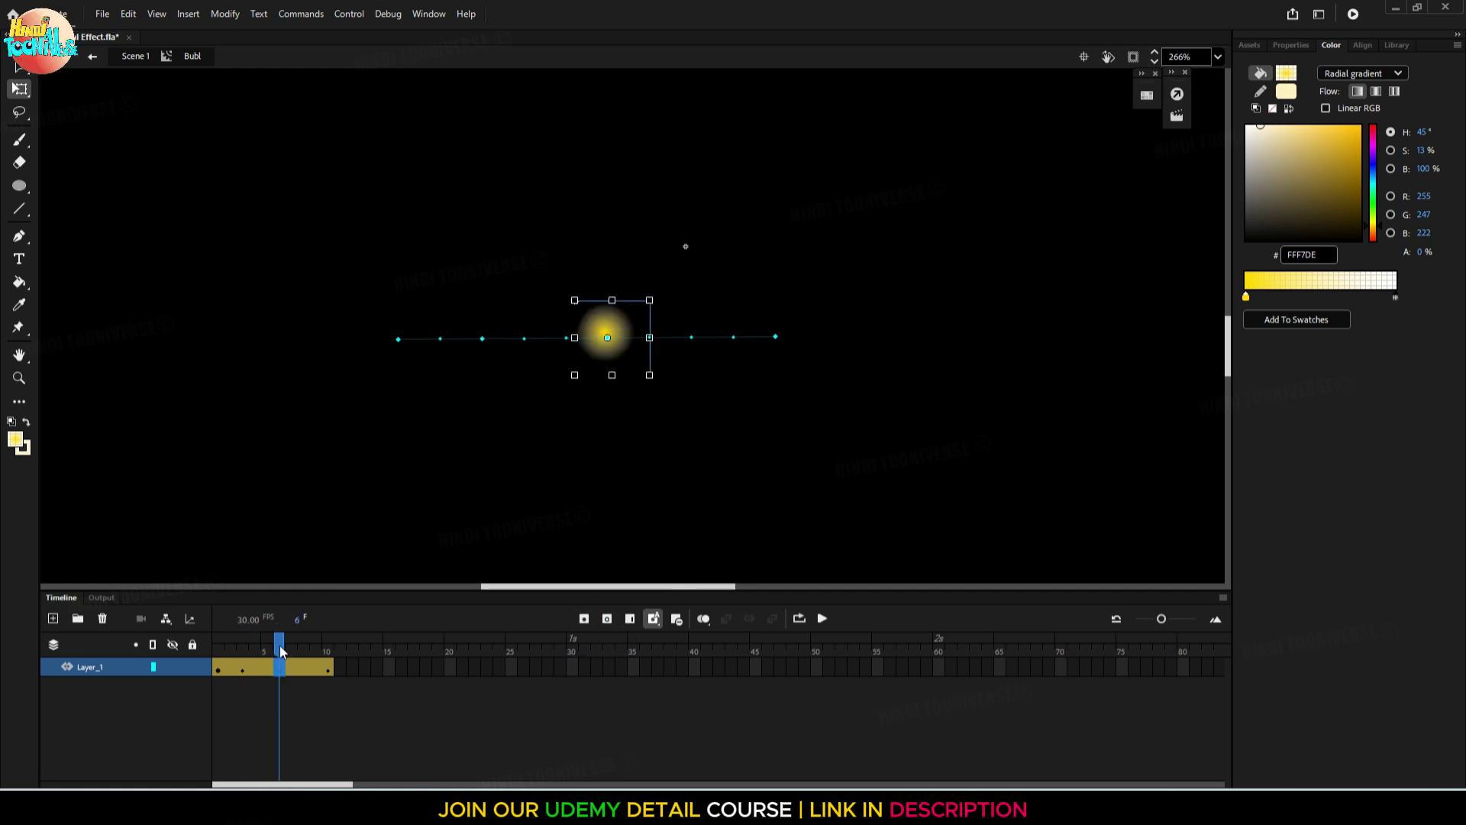
# Bend the motion path downward by nudging the bubble down at the frame 3 keyframe
pyautogui.moveTo(281, 650); pyautogui.dragTo(241, 686)
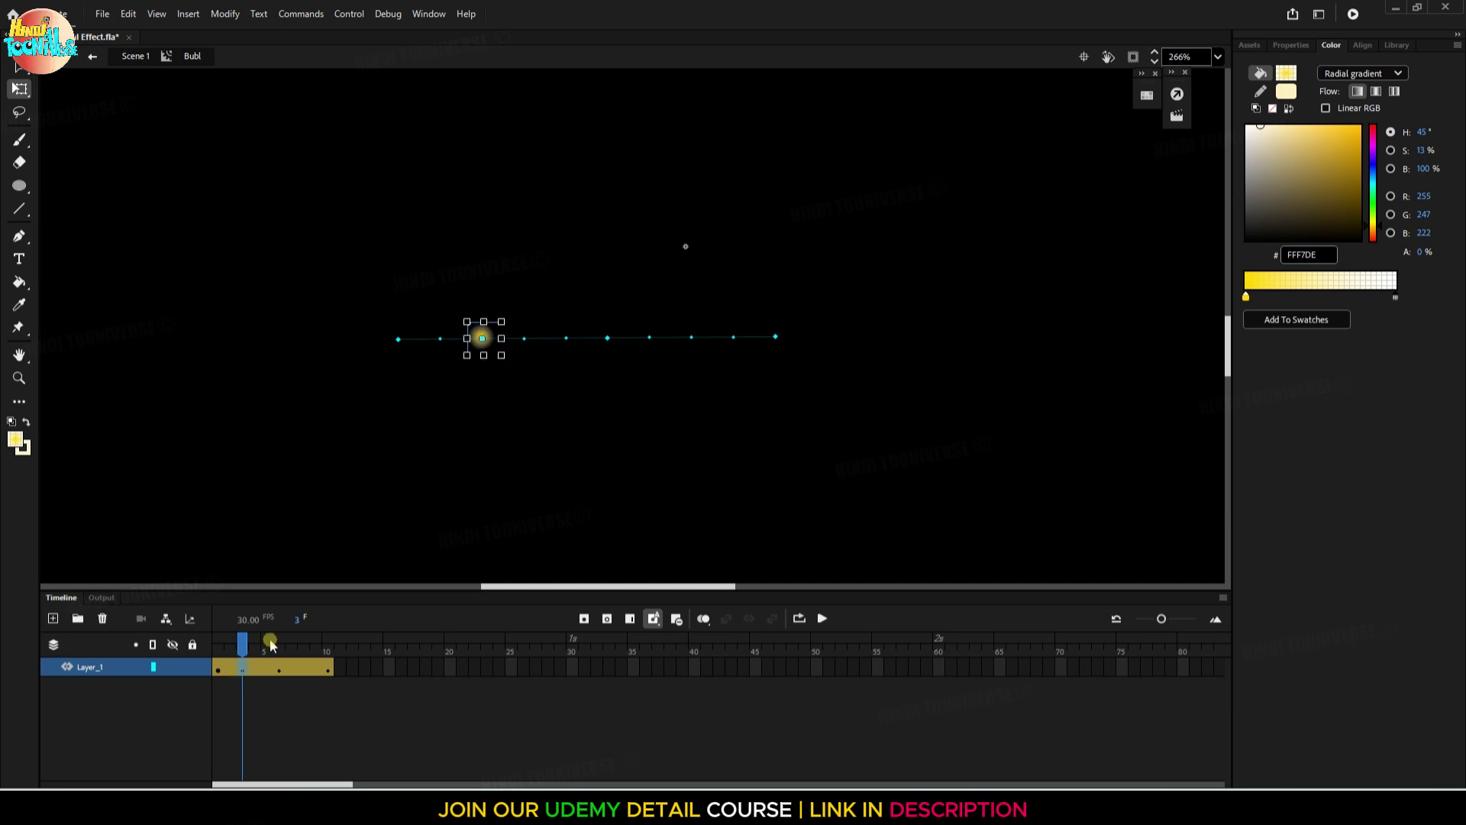
pyautogui.press('Down')
pyautogui.press('Down')
pyautogui.press('Down')
pyautogui.press('Down')
pyautogui.press('Down')
pyautogui.press('Down')
pyautogui.press('Down')
pyautogui.press('Down')
pyautogui.press('Down')
pyautogui.press('Down')
pyautogui.press('Down')
pyautogui.press('Down')
pyautogui.press('Down')
pyautogui.press('Down')
pyautogui.press('Down')
pyautogui.press('Down')
pyautogui.press('Down')
pyautogui.press('Down')
pyautogui.press('Down')
pyautogui.press('Down')
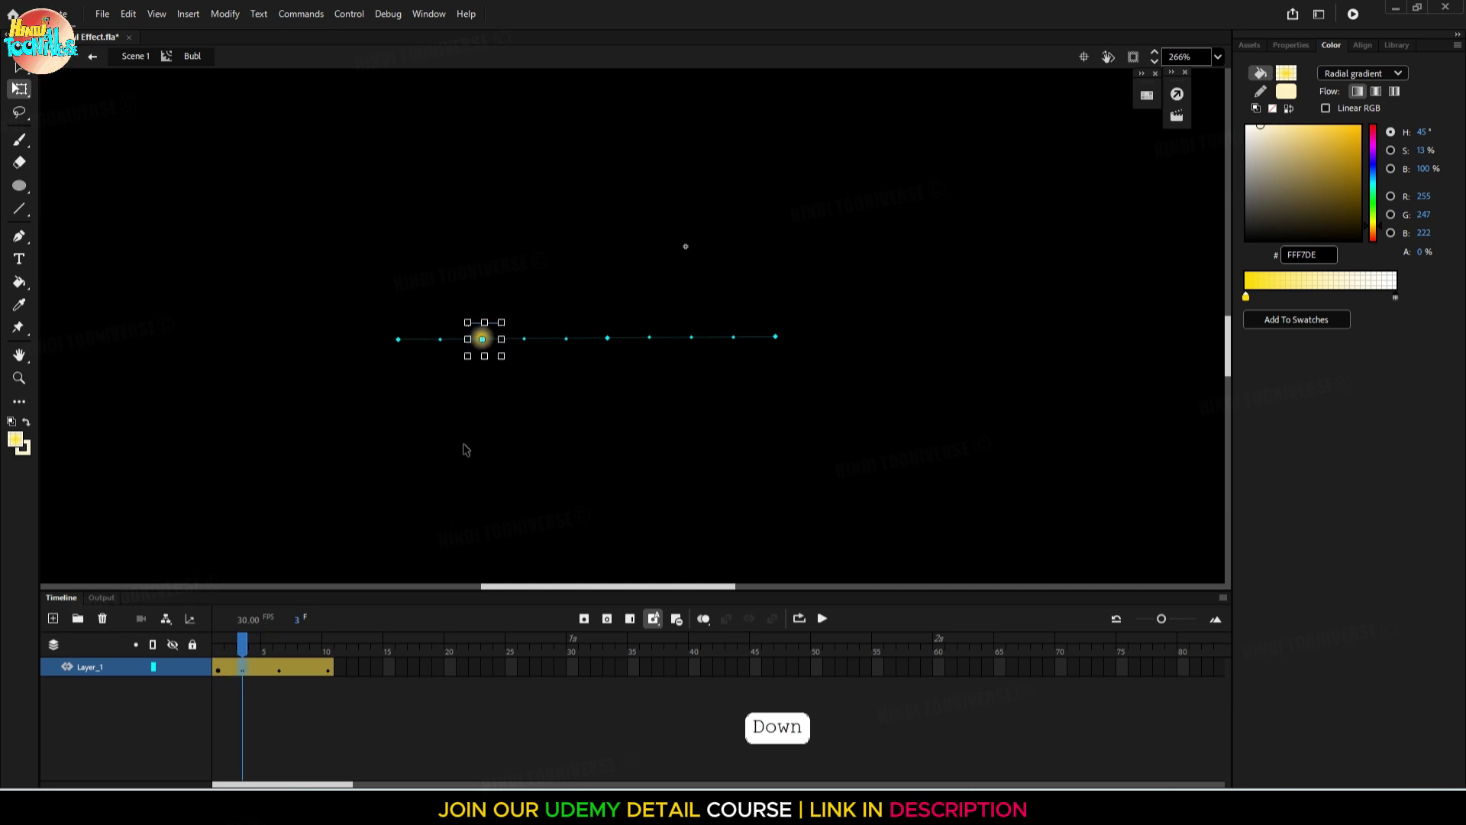
pyautogui.press('Down')
pyautogui.press('Down')
pyautogui.press('Down')
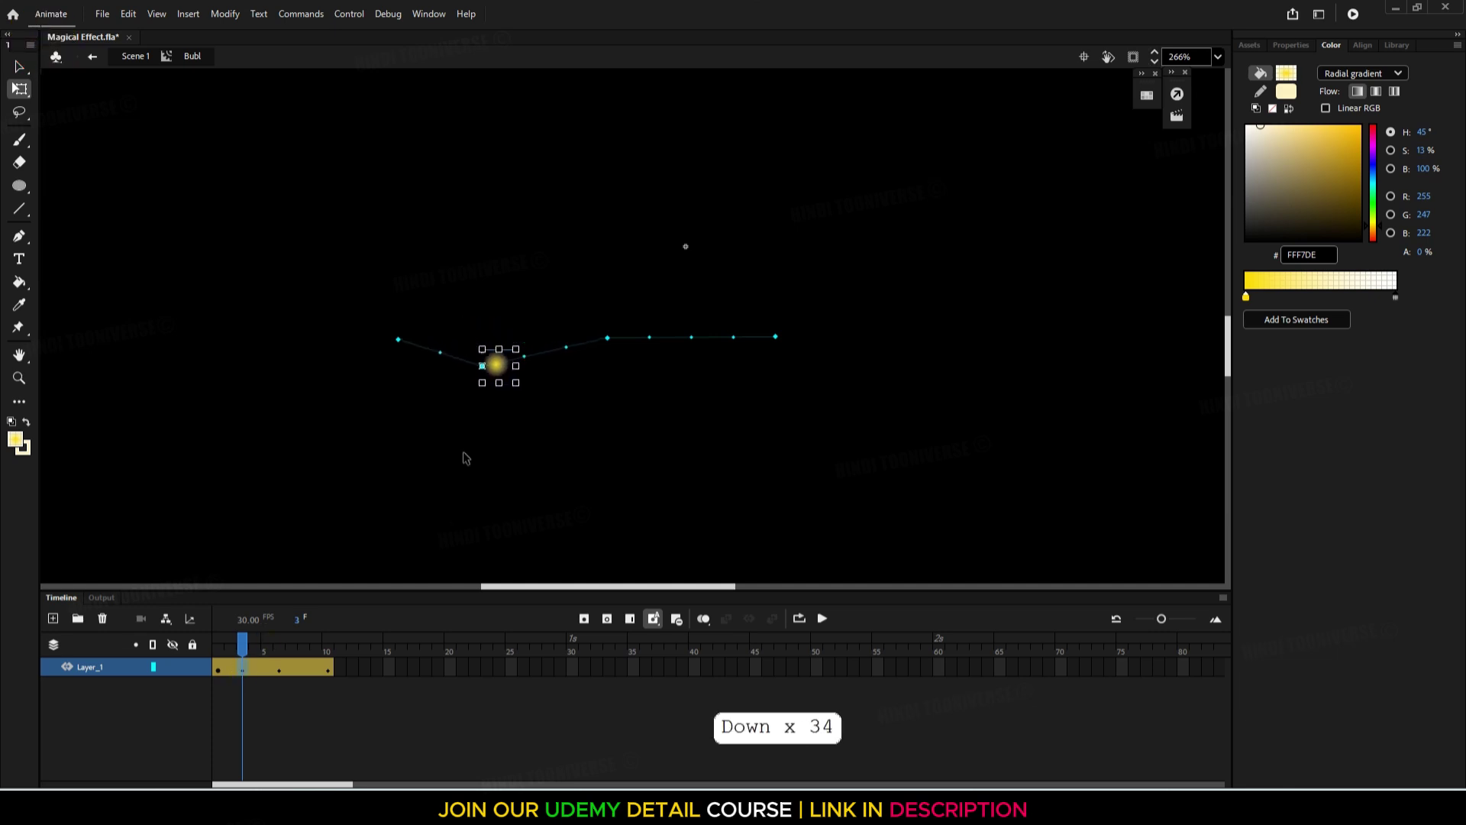
# Nudge the bubble vertically at the frame 6 keyframe
pyautogui.click(275, 669)
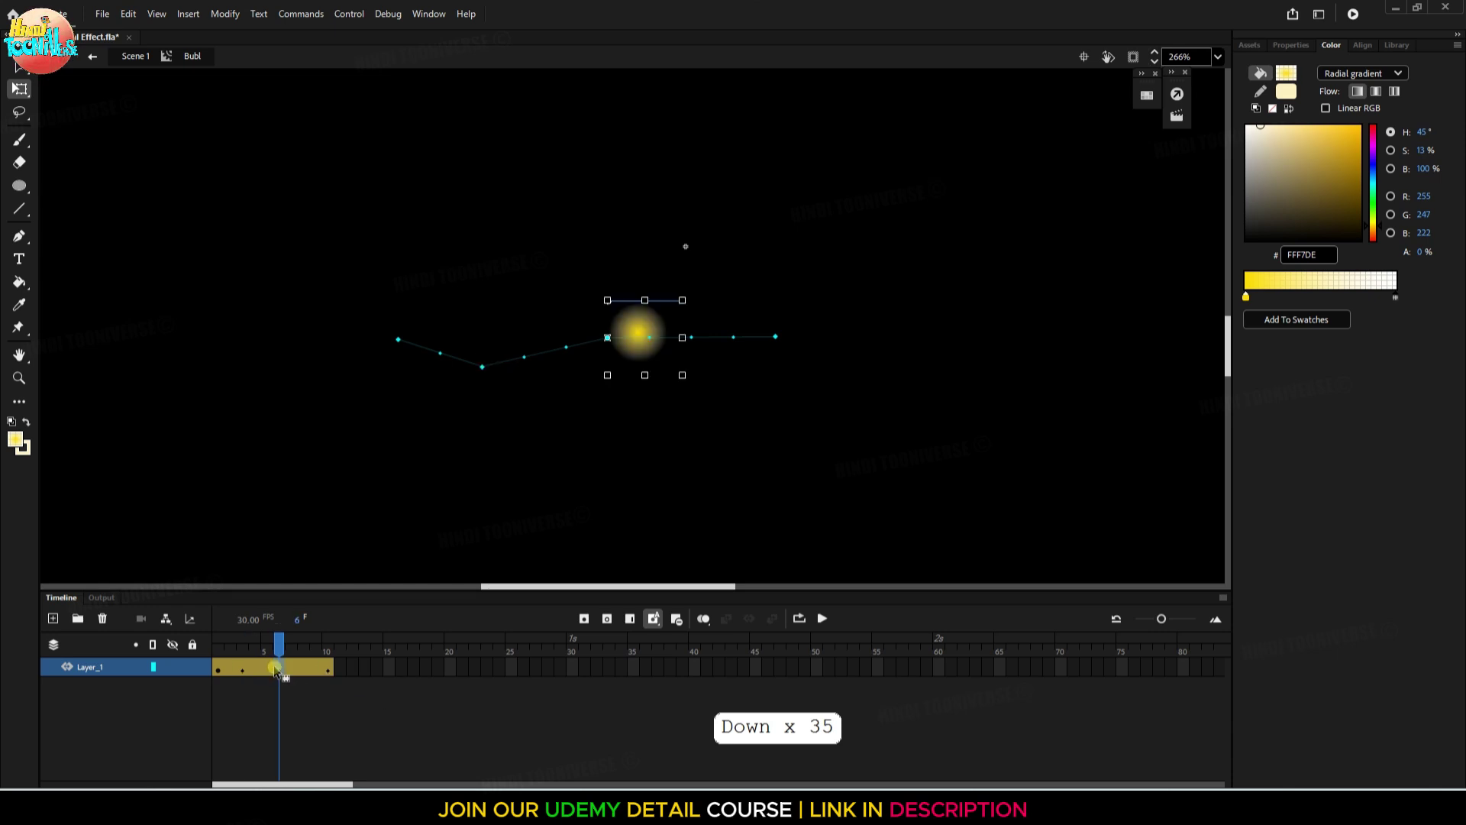
pyautogui.press('Up')
pyautogui.press('Down')
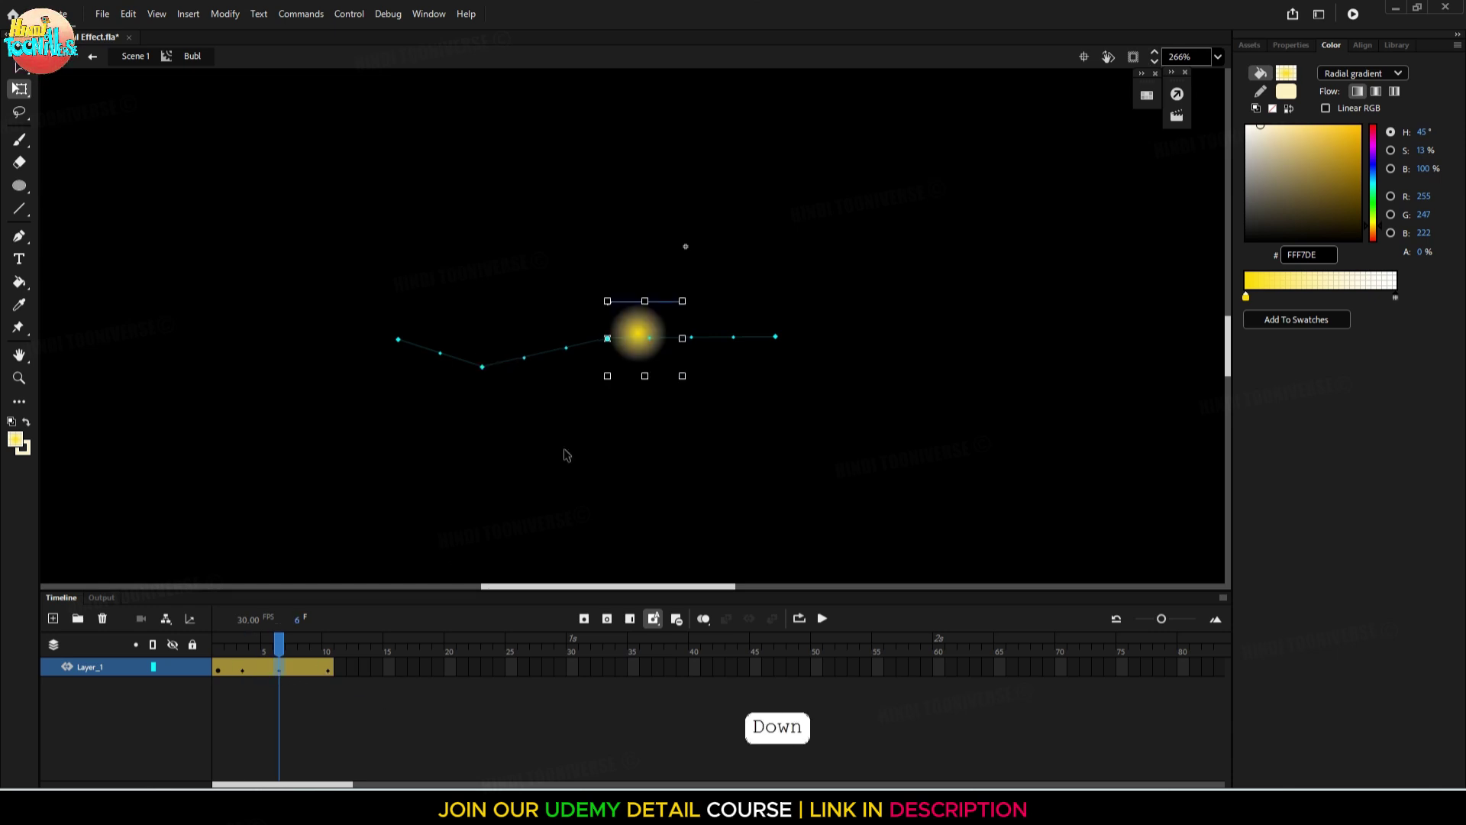
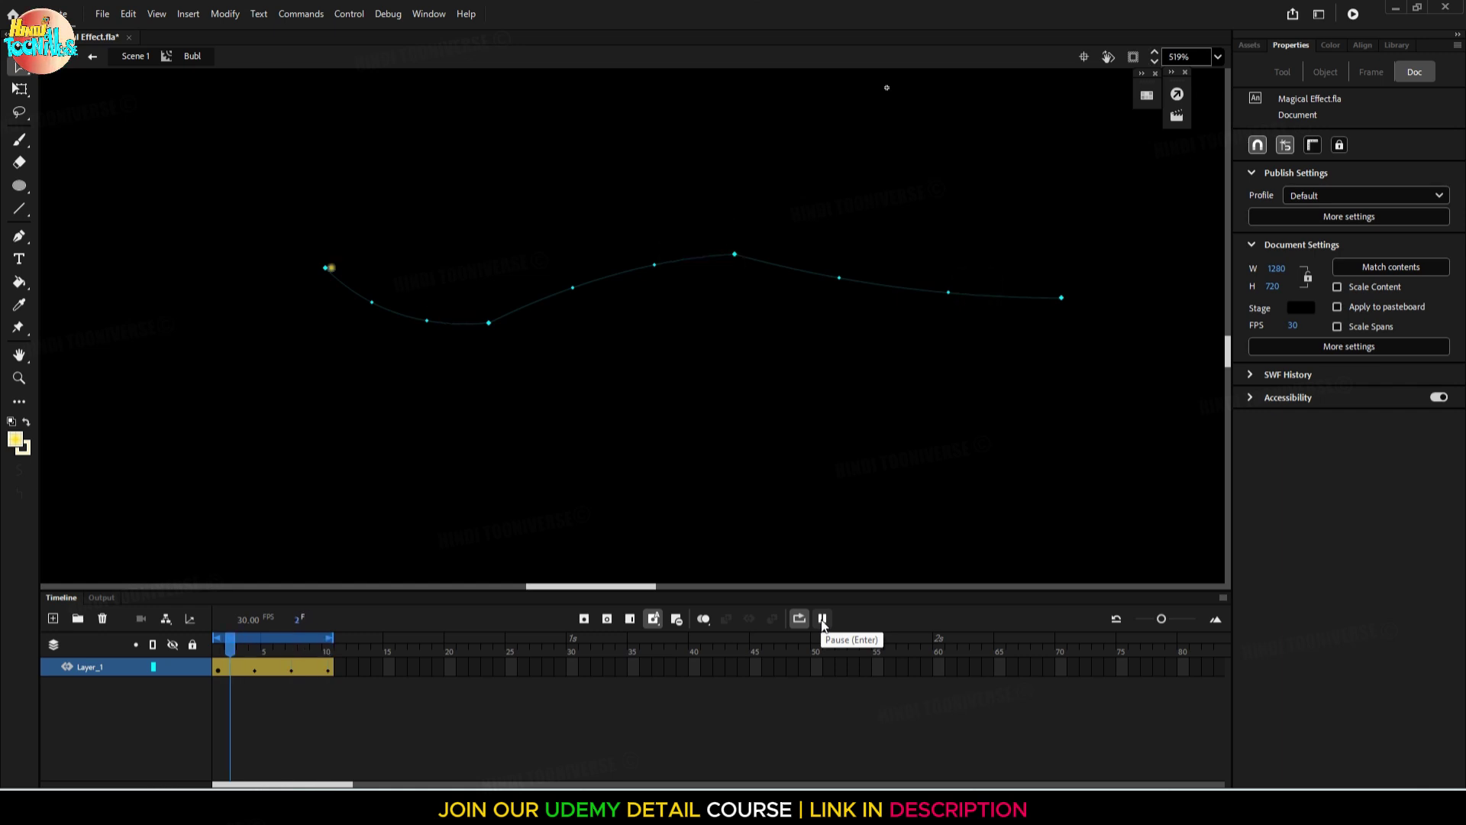
# Stop the looped playback, return to Scene 1 and test the movie with the animated bubble
pyautogui.click(822, 620)
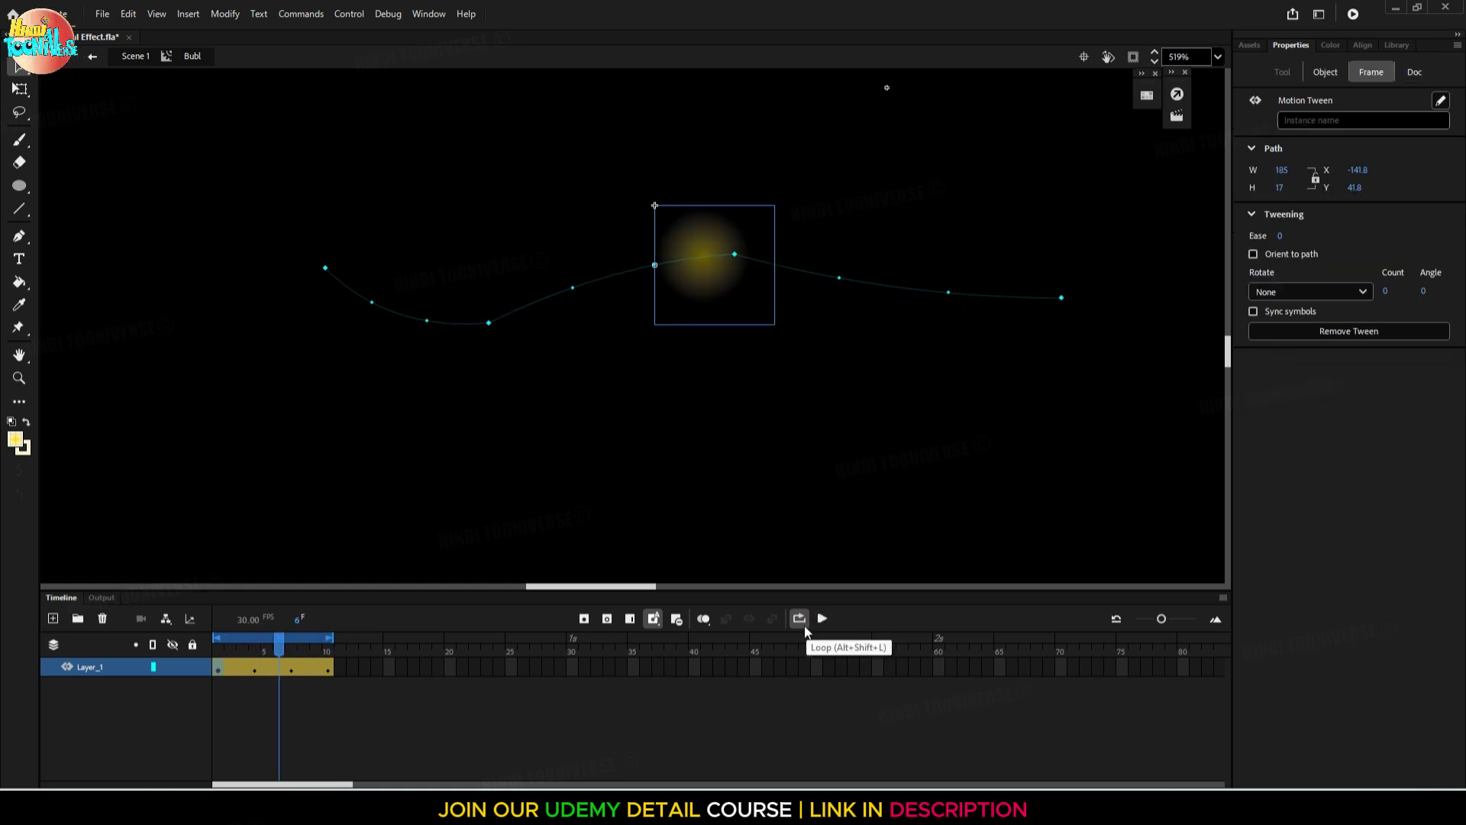
pyautogui.click(135, 56)
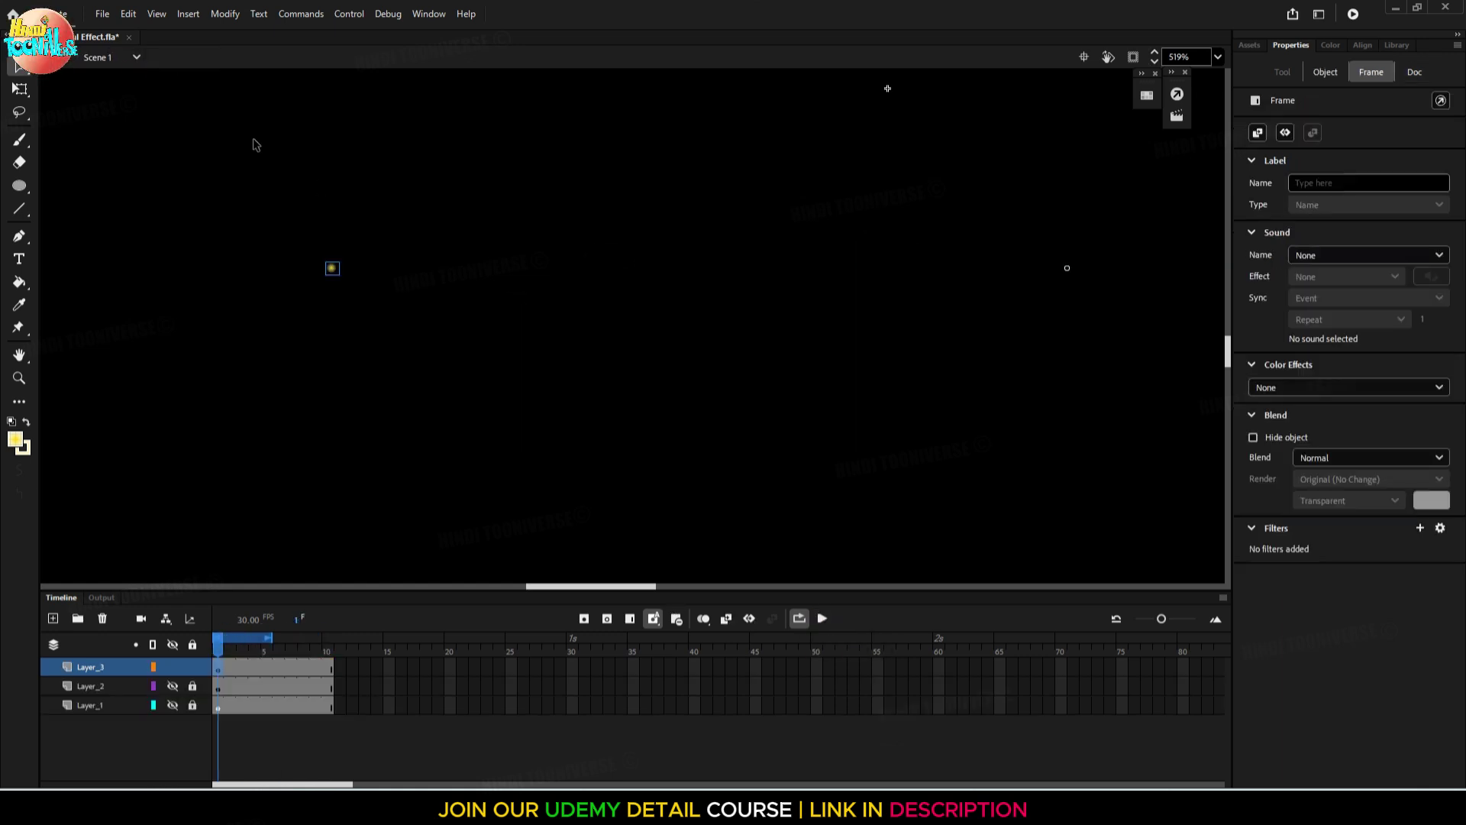
pyautogui.click(338, 655)
pyautogui.hotkey('ctrl', 'Return')
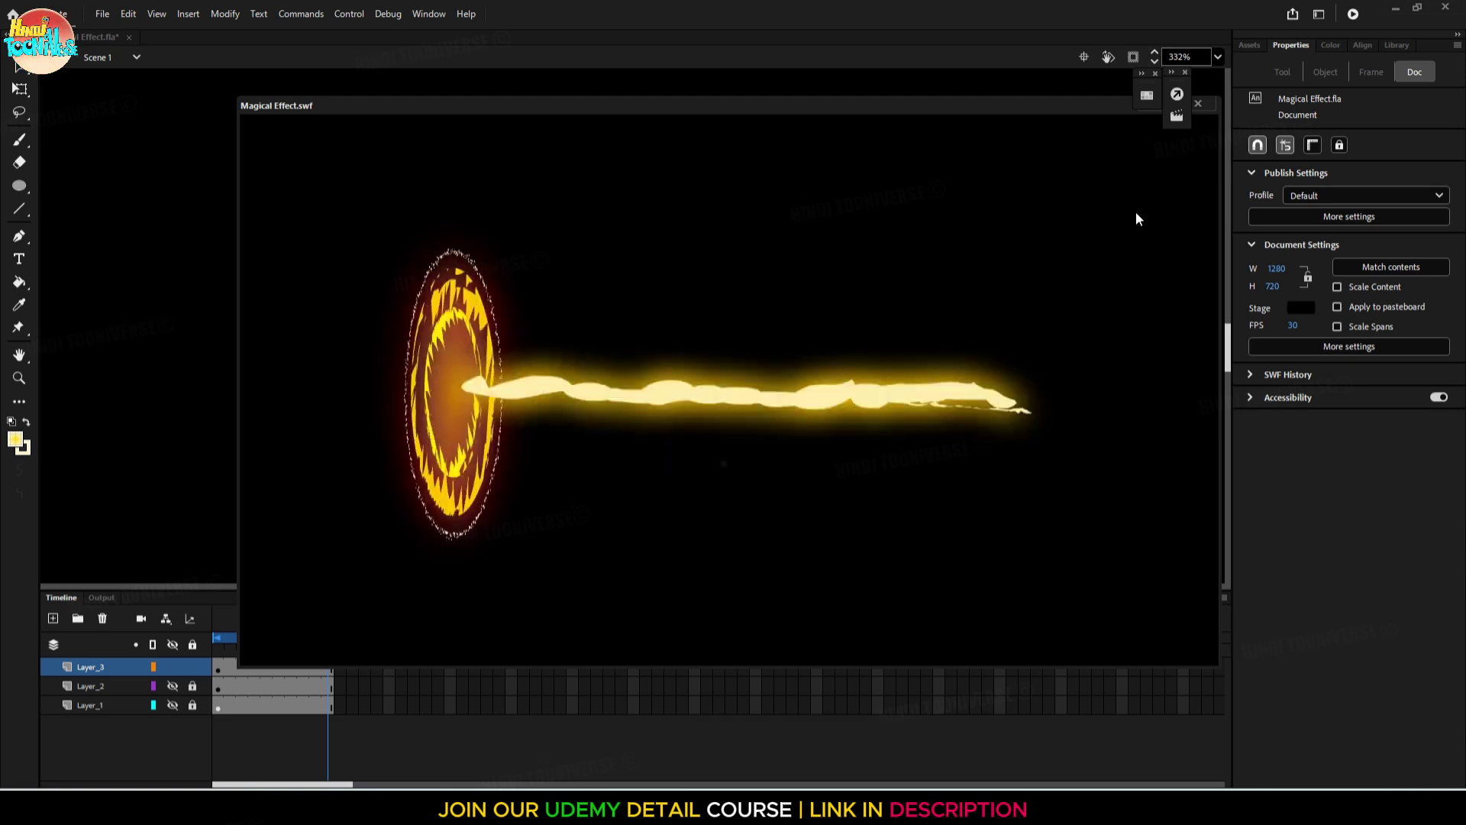
pyautogui.click(1198, 103)
# Rewind the Bubl clip's timeline to frame 1 and return to Scene 1
pyautogui.click(245, 659)
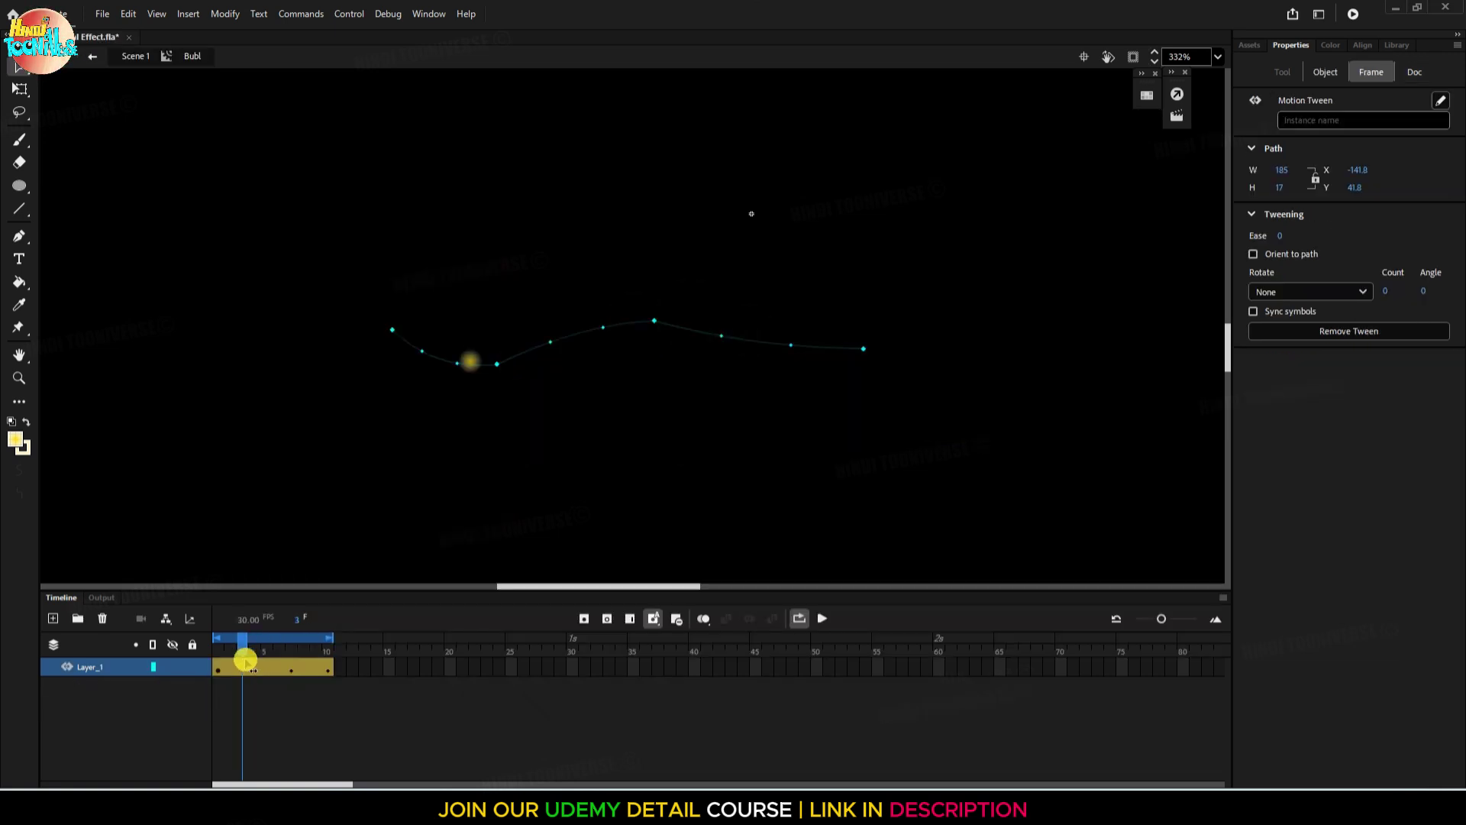
pyautogui.moveTo(245, 659); pyautogui.dragTo(218, 659)
pyautogui.click(113, 165)
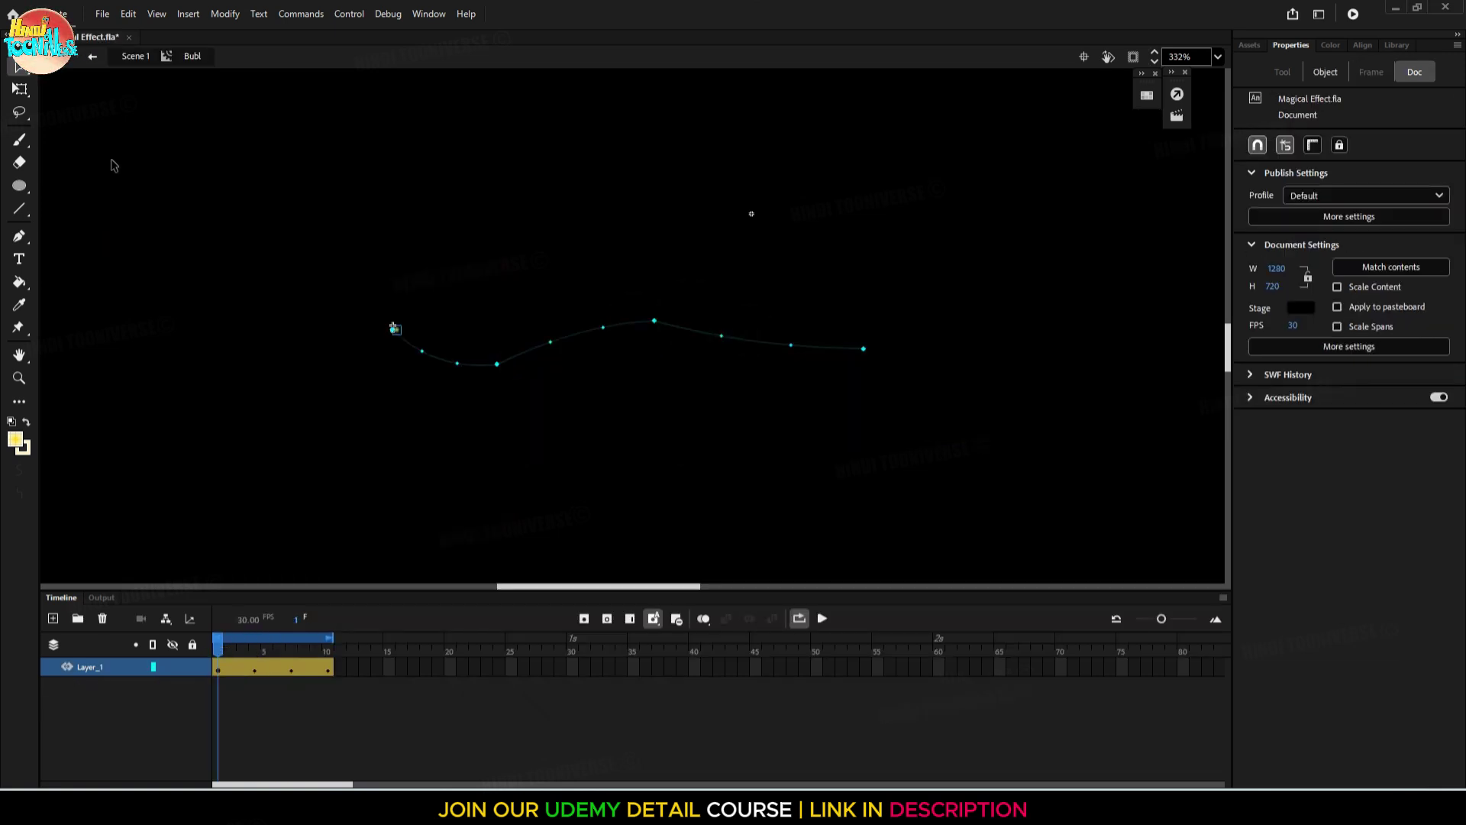
pyautogui.click(134, 56)
# Duplicate the bubble instance in Scene 1 repeatedly to build a scattered cluster of glowing particles
pyautogui.scroll(5, 405, 369)
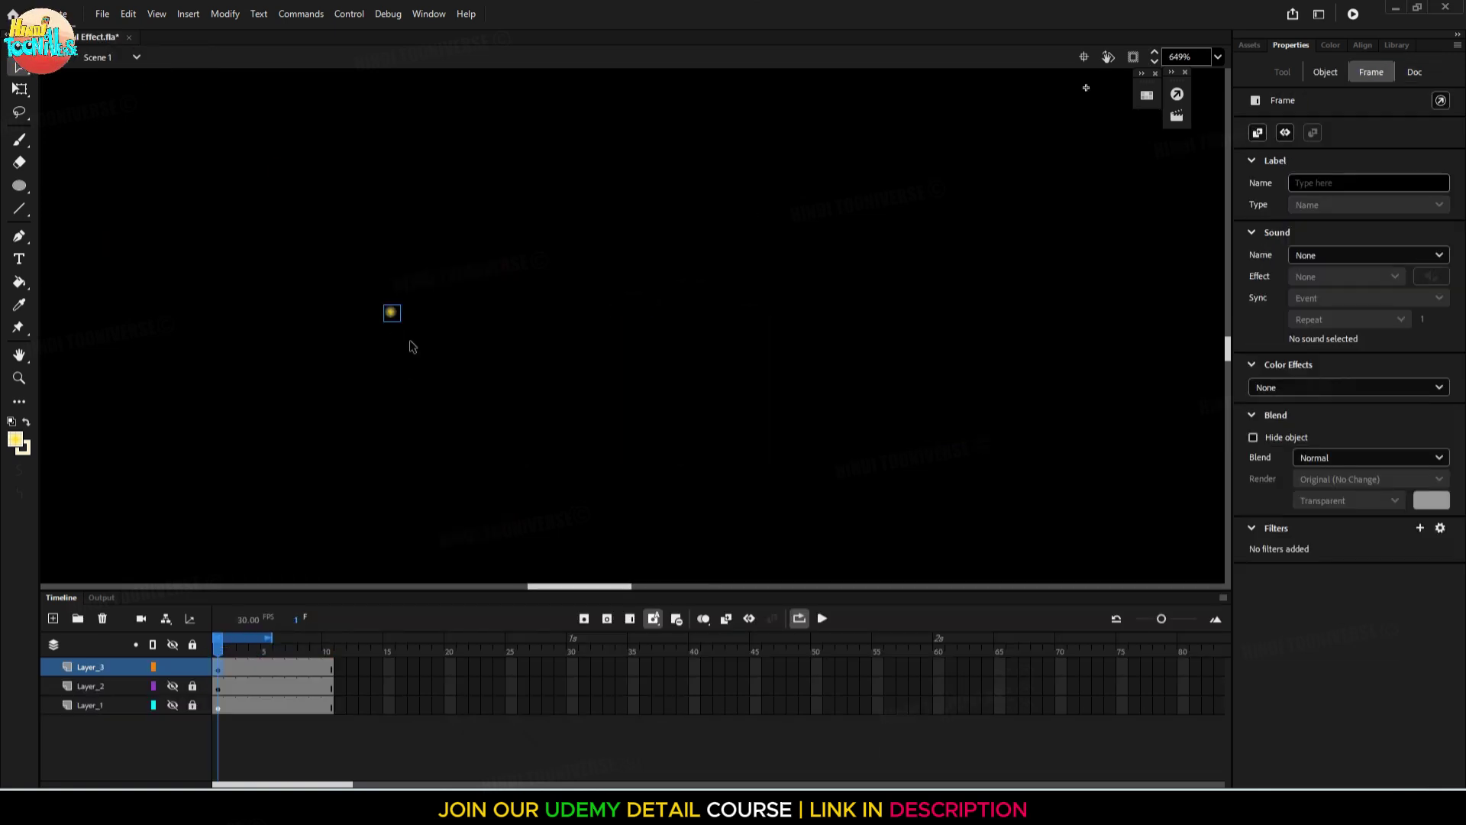
pyautogui.moveTo(364, 269); pyautogui.dragTo(473, 347)
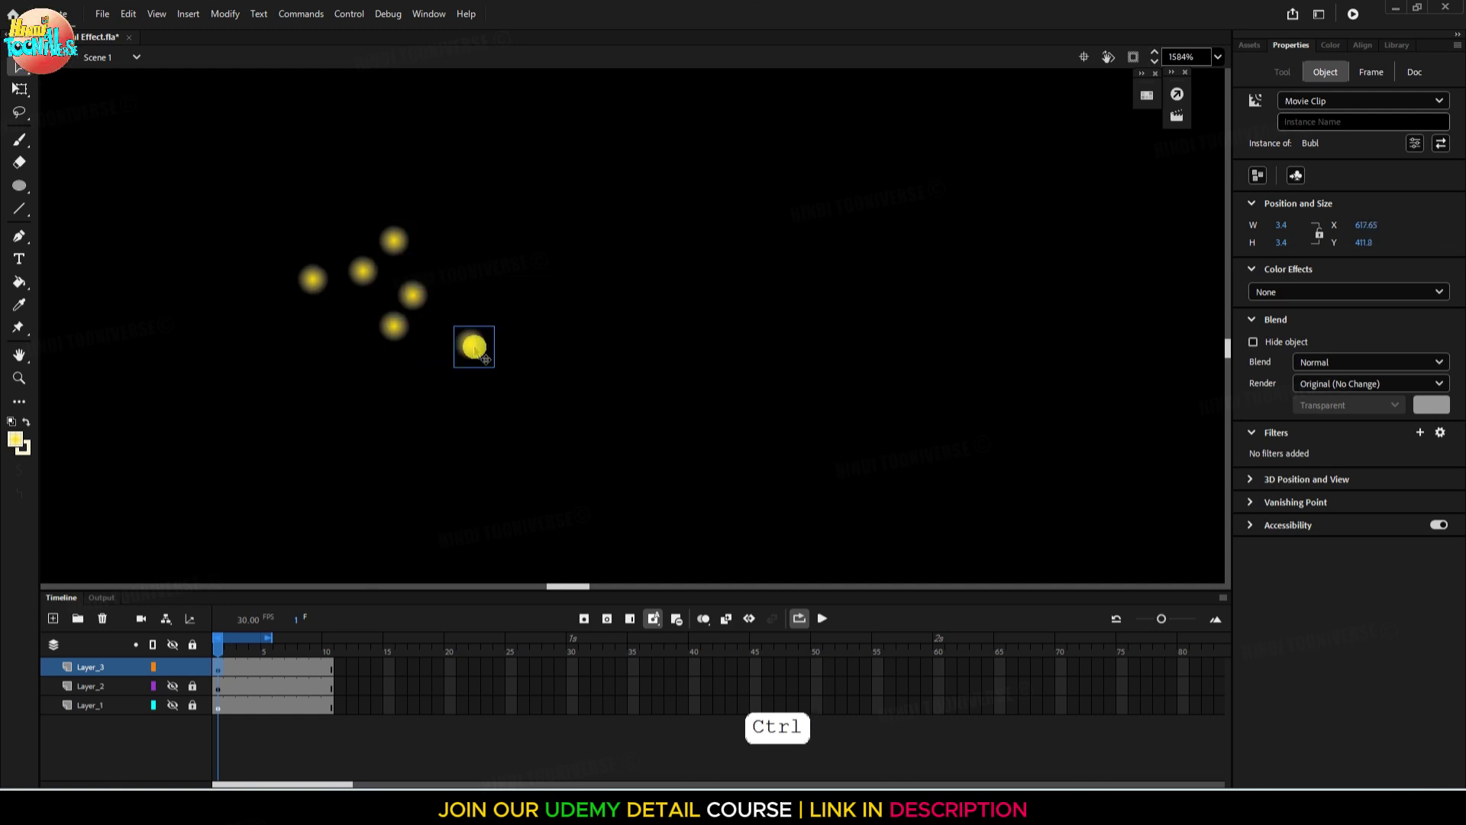
pyautogui.moveTo(486, 184); pyautogui.dragTo(236, 377)
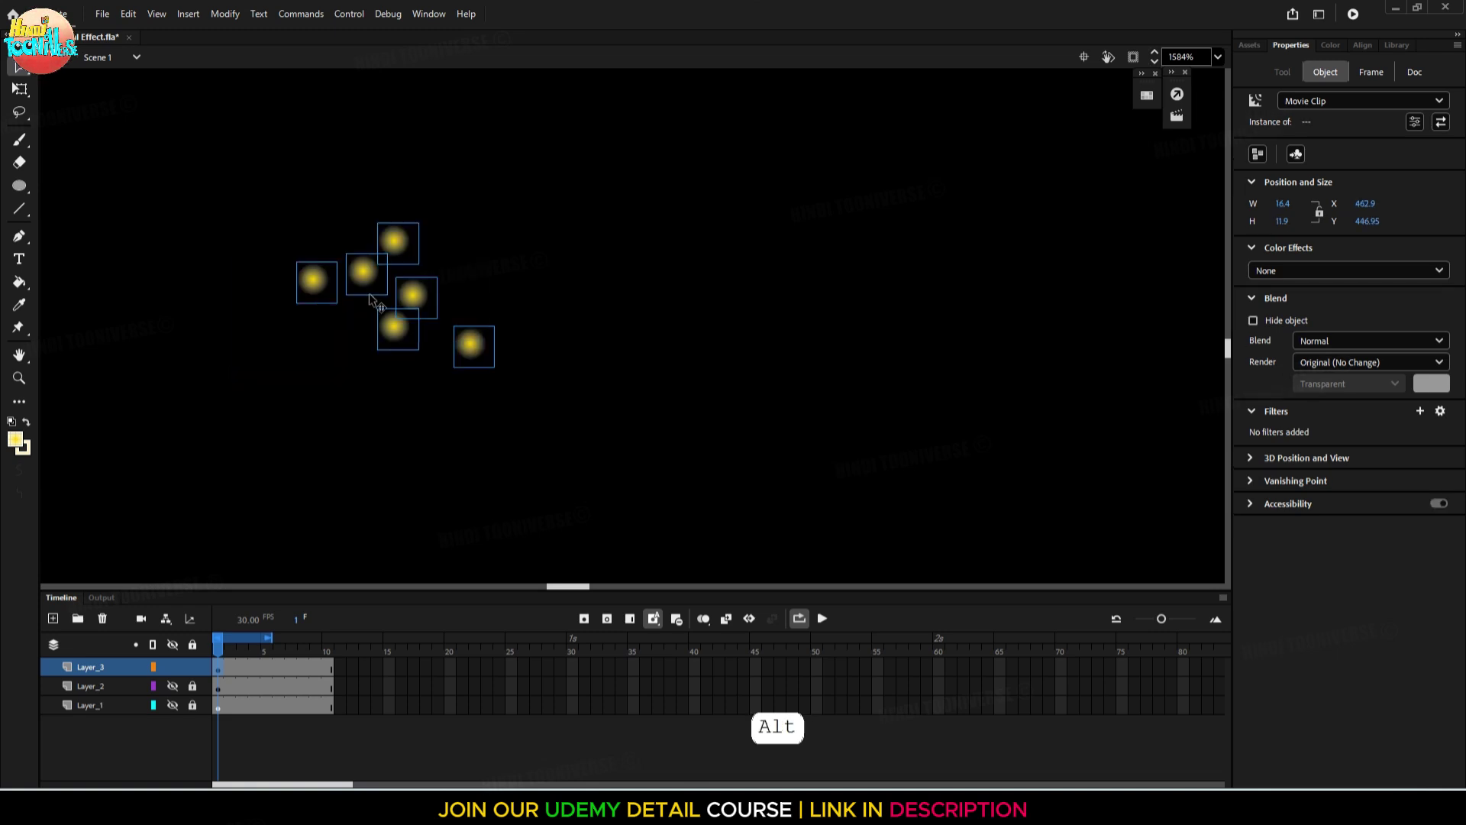
pyautogui.moveTo(374, 301); pyautogui.dragTo(467, 274)
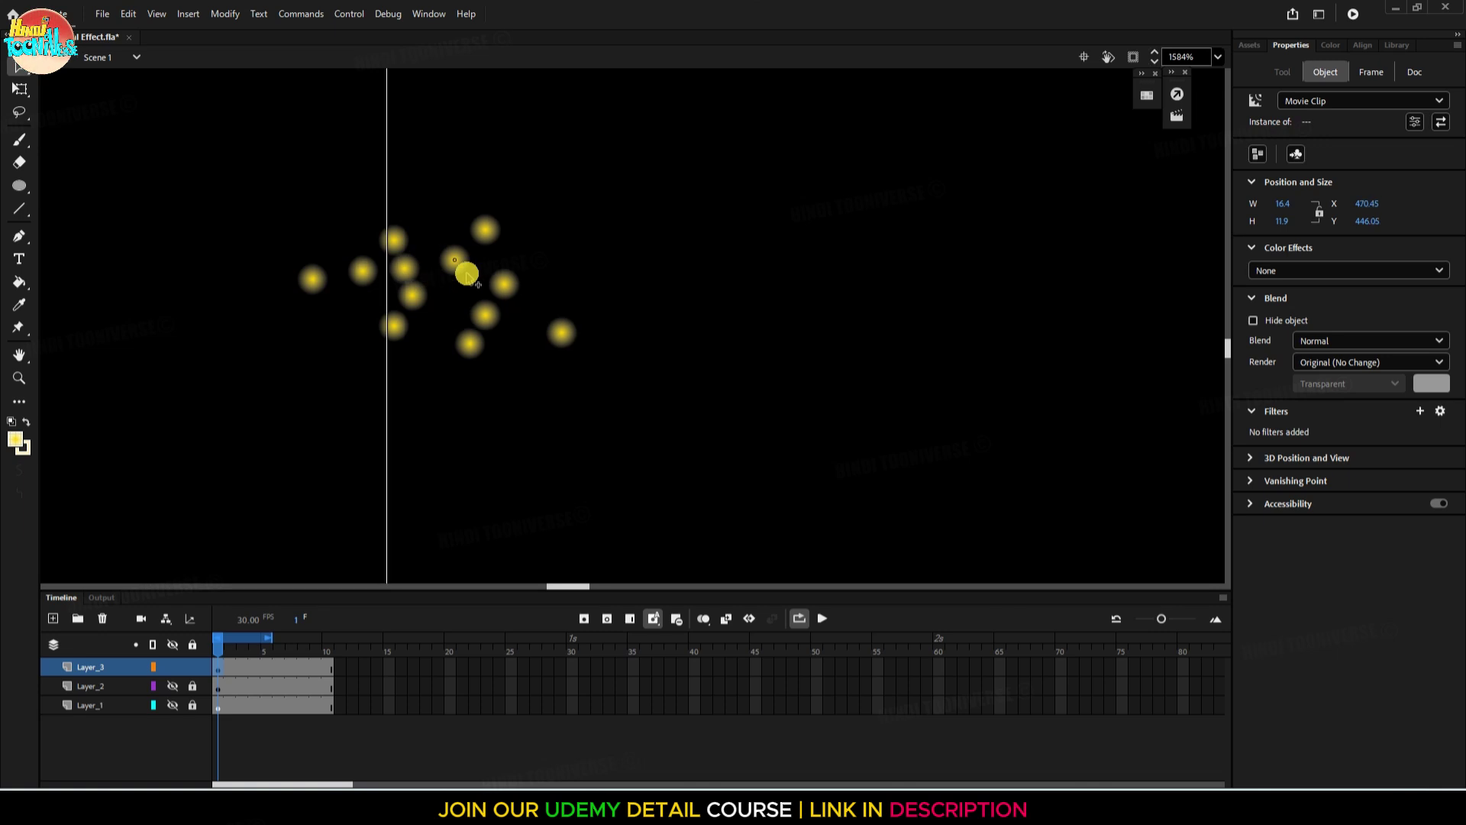
pyautogui.moveTo(466, 274); pyautogui.dragTo(448, 275)
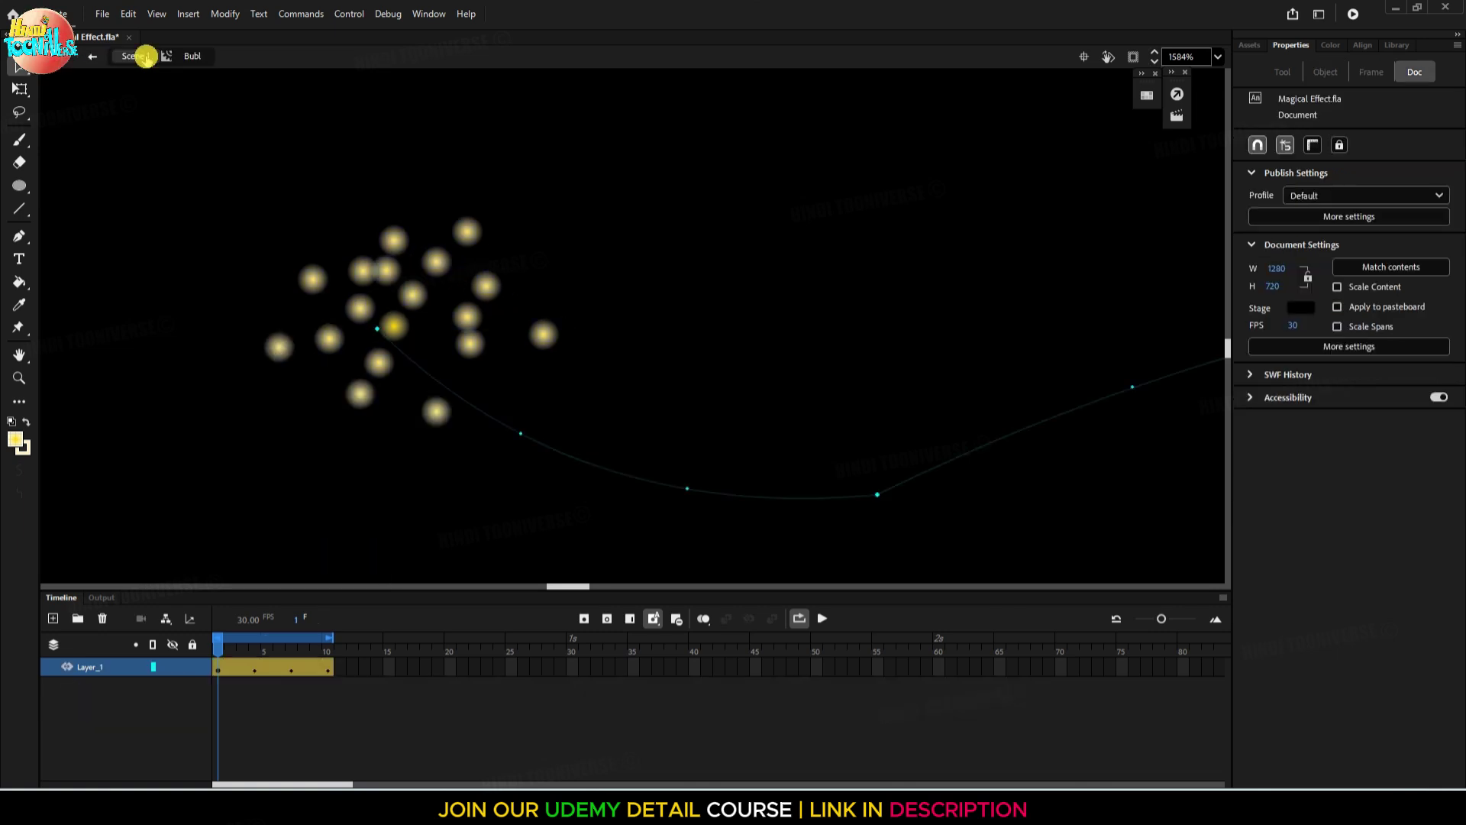
pyautogui.click(145, 56)
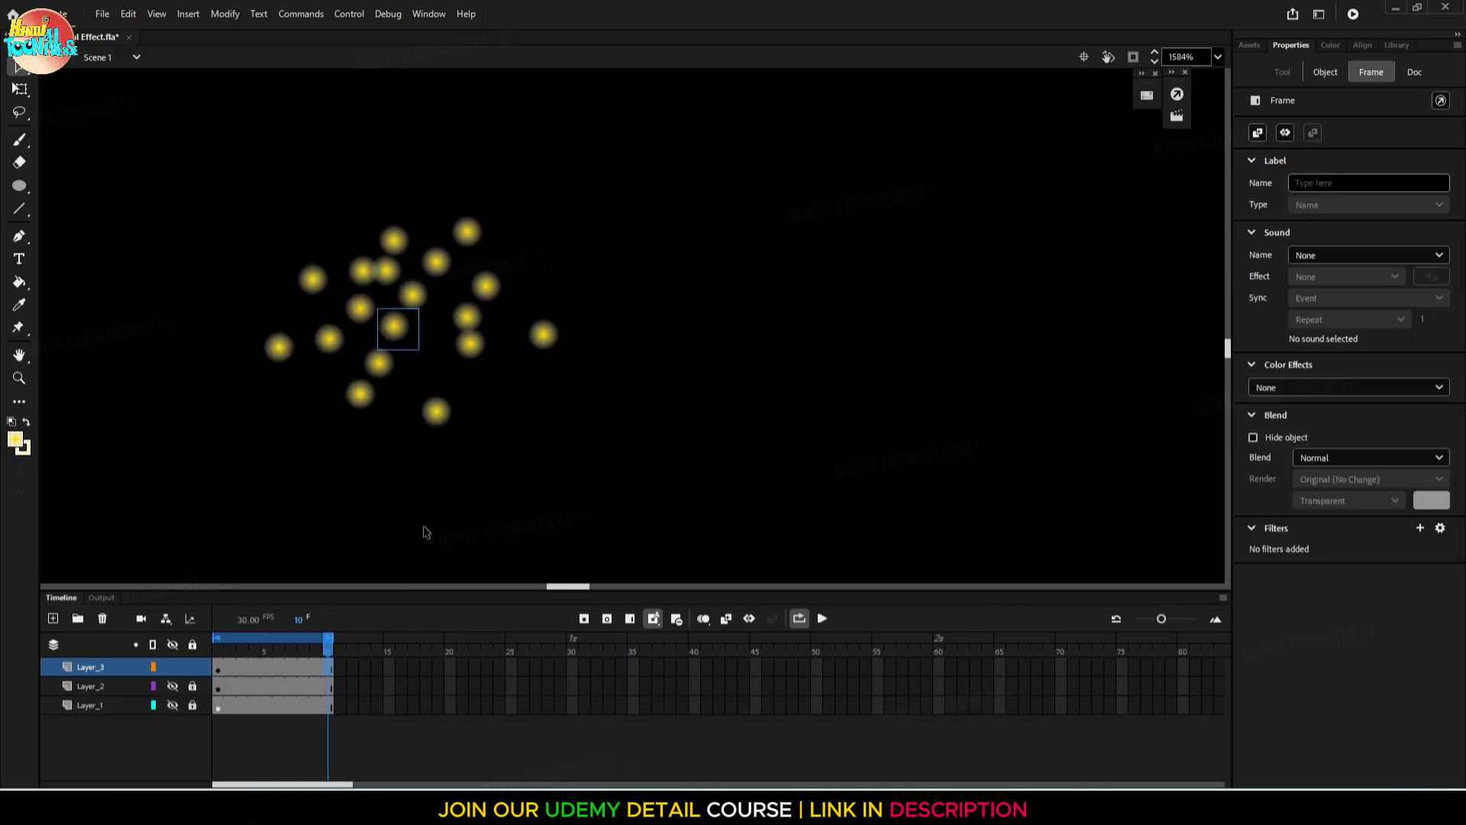
# Scale the whole bubble cluster at frame 10 up to about 72.7 by 52.6 px and test the movie
pyautogui.scroll(-2, 427, 533)
pyautogui.scroll(-2, 458, 429)
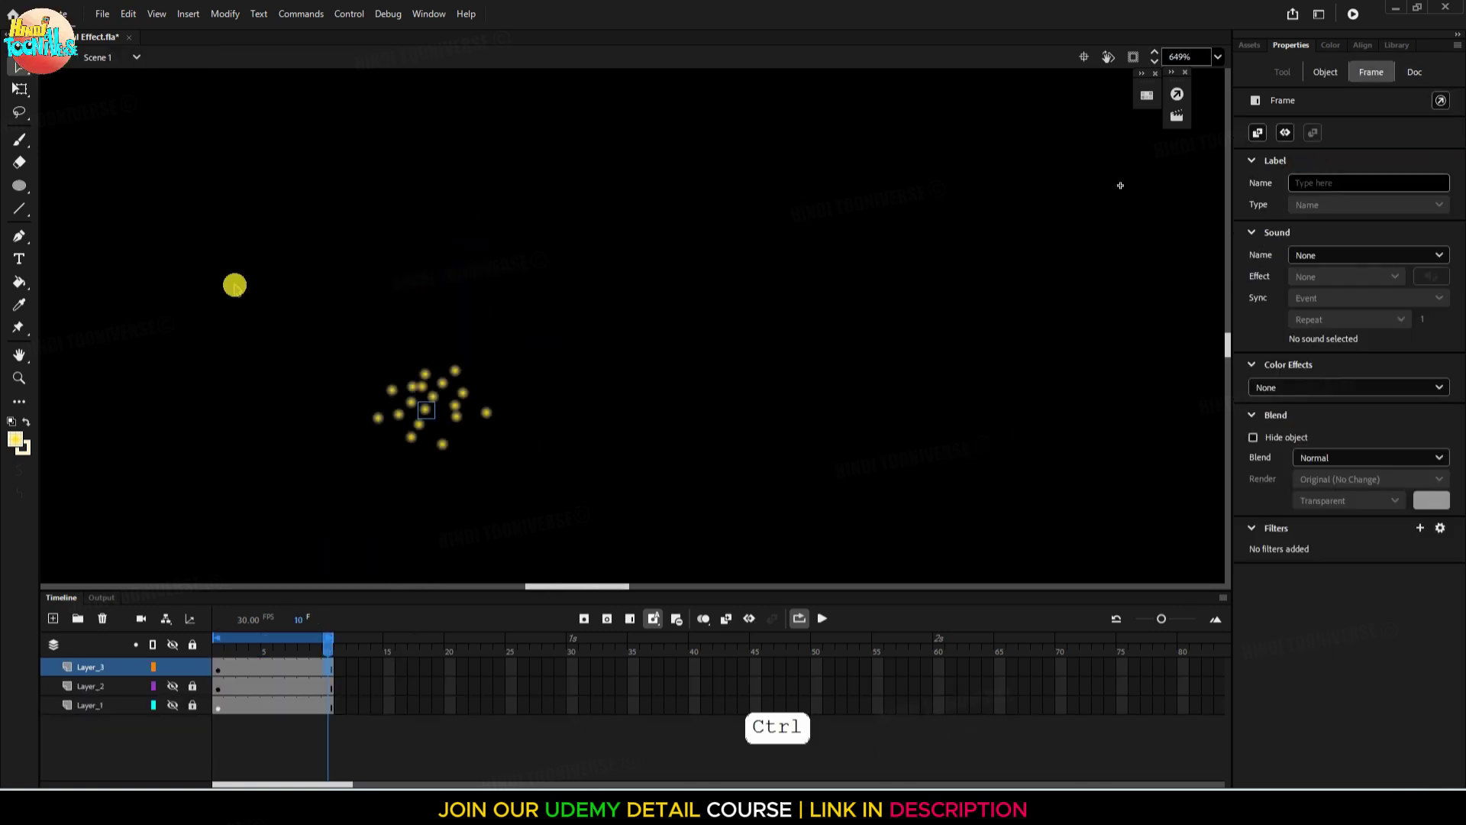
pyautogui.moveTo(226, 272); pyautogui.dragTo(544, 519)
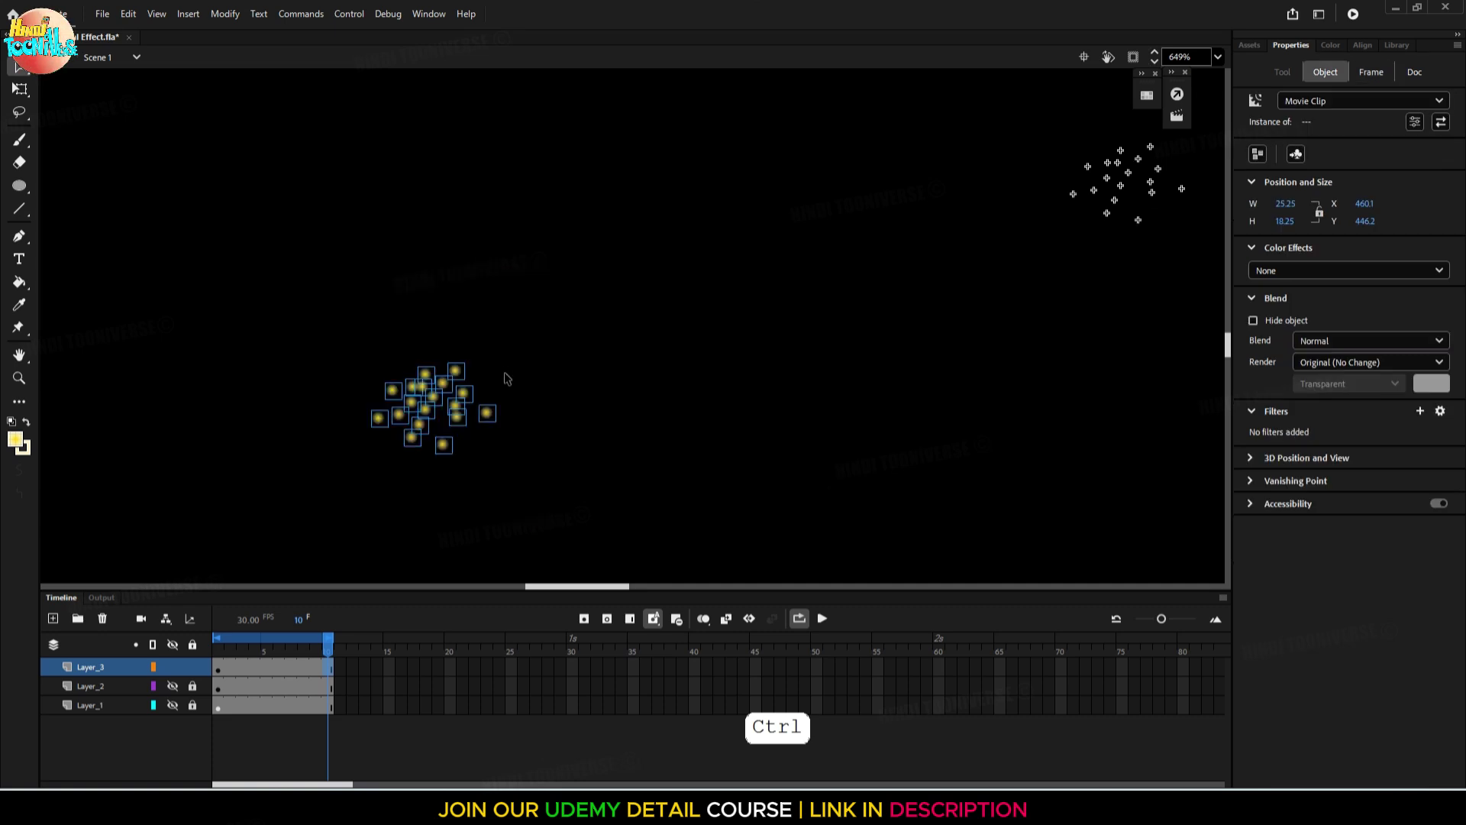
pyautogui.press('q')
pyautogui.moveTo(497, 364); pyautogui.dragTo(680, 284)
pyautogui.scroll(-5, 632, 328)
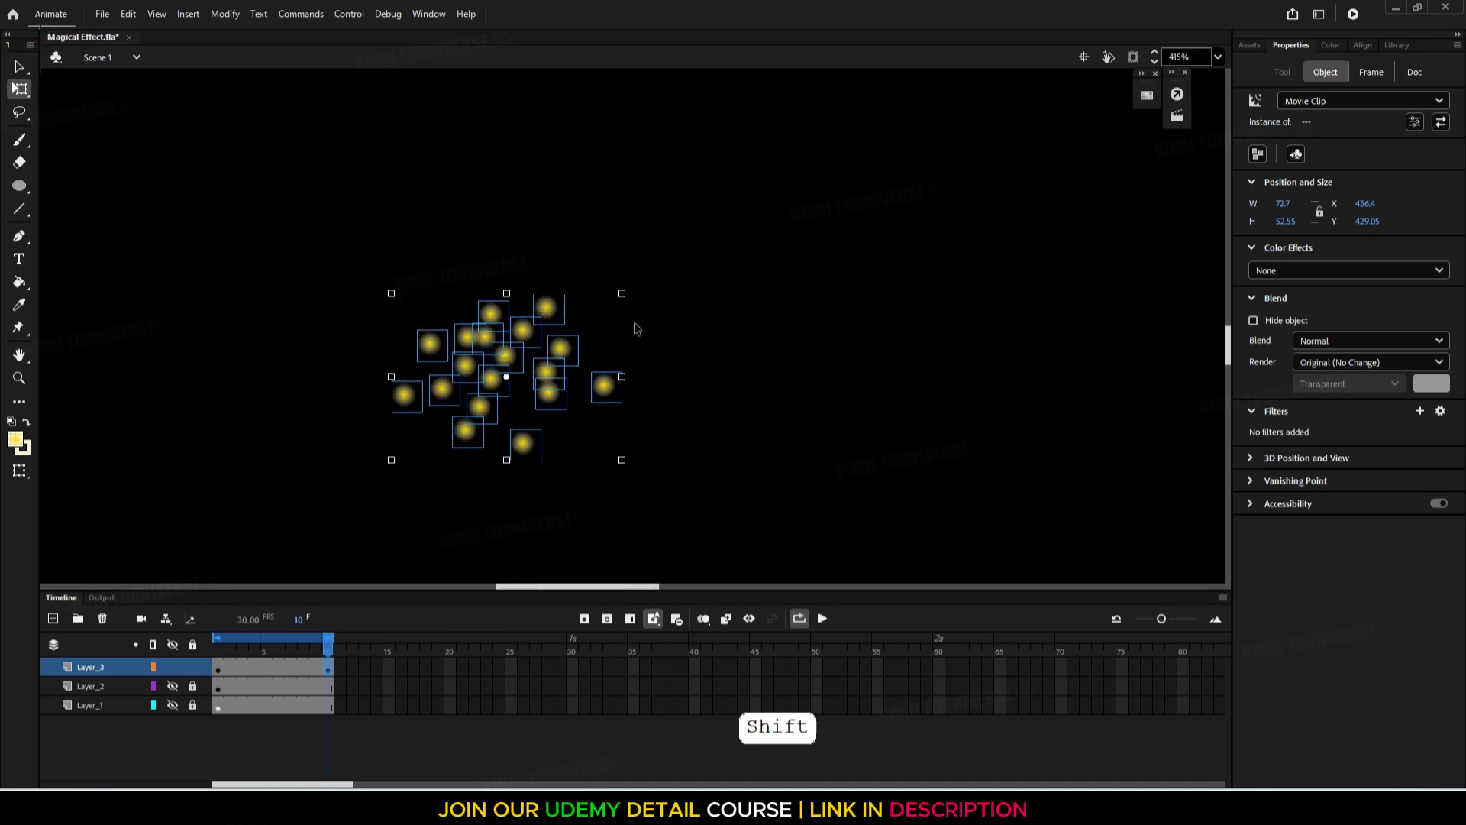
pyautogui.hotkey('ctrl', 'Return')
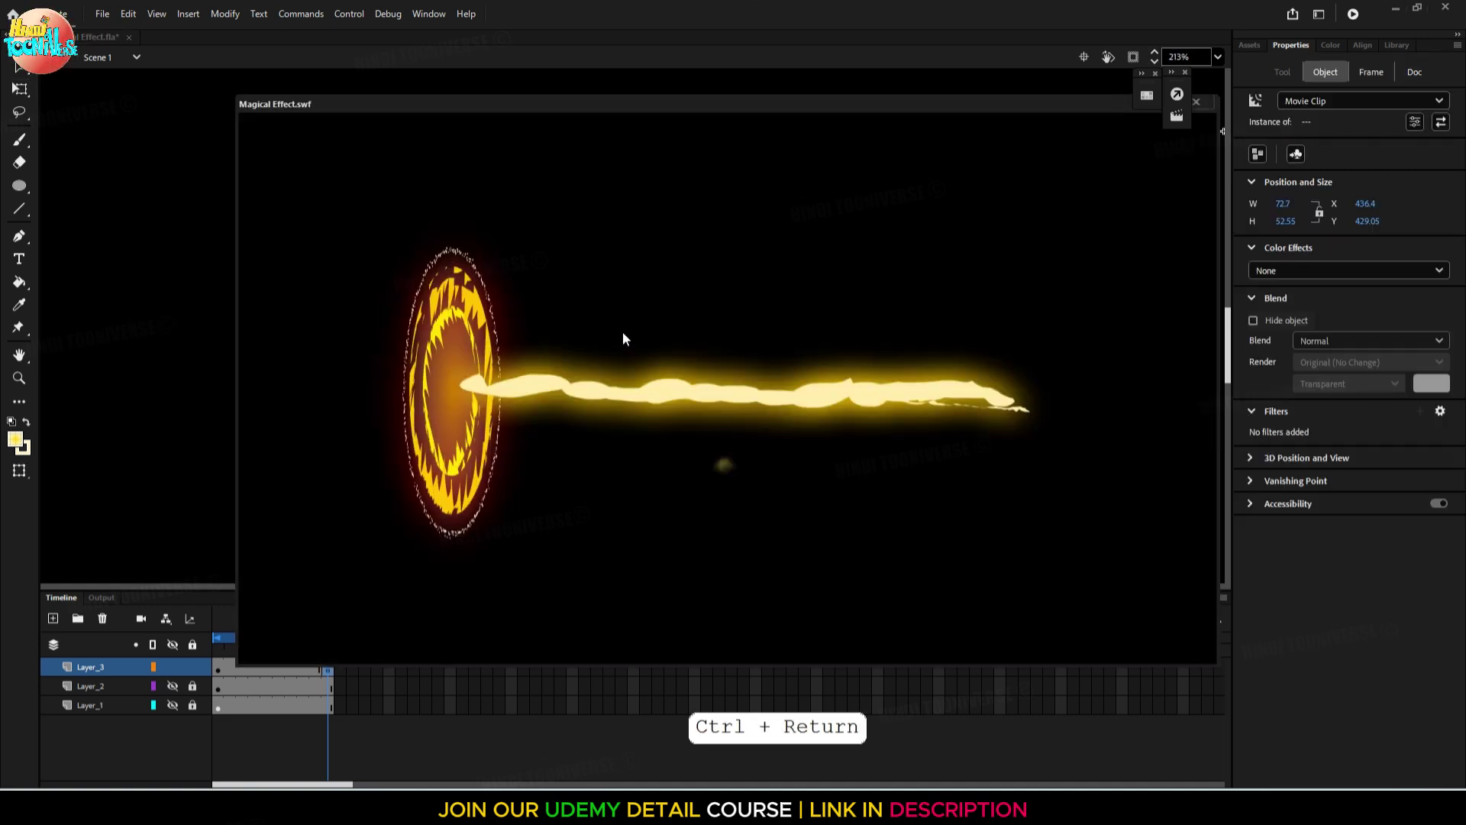
pyautogui.click(1196, 102)
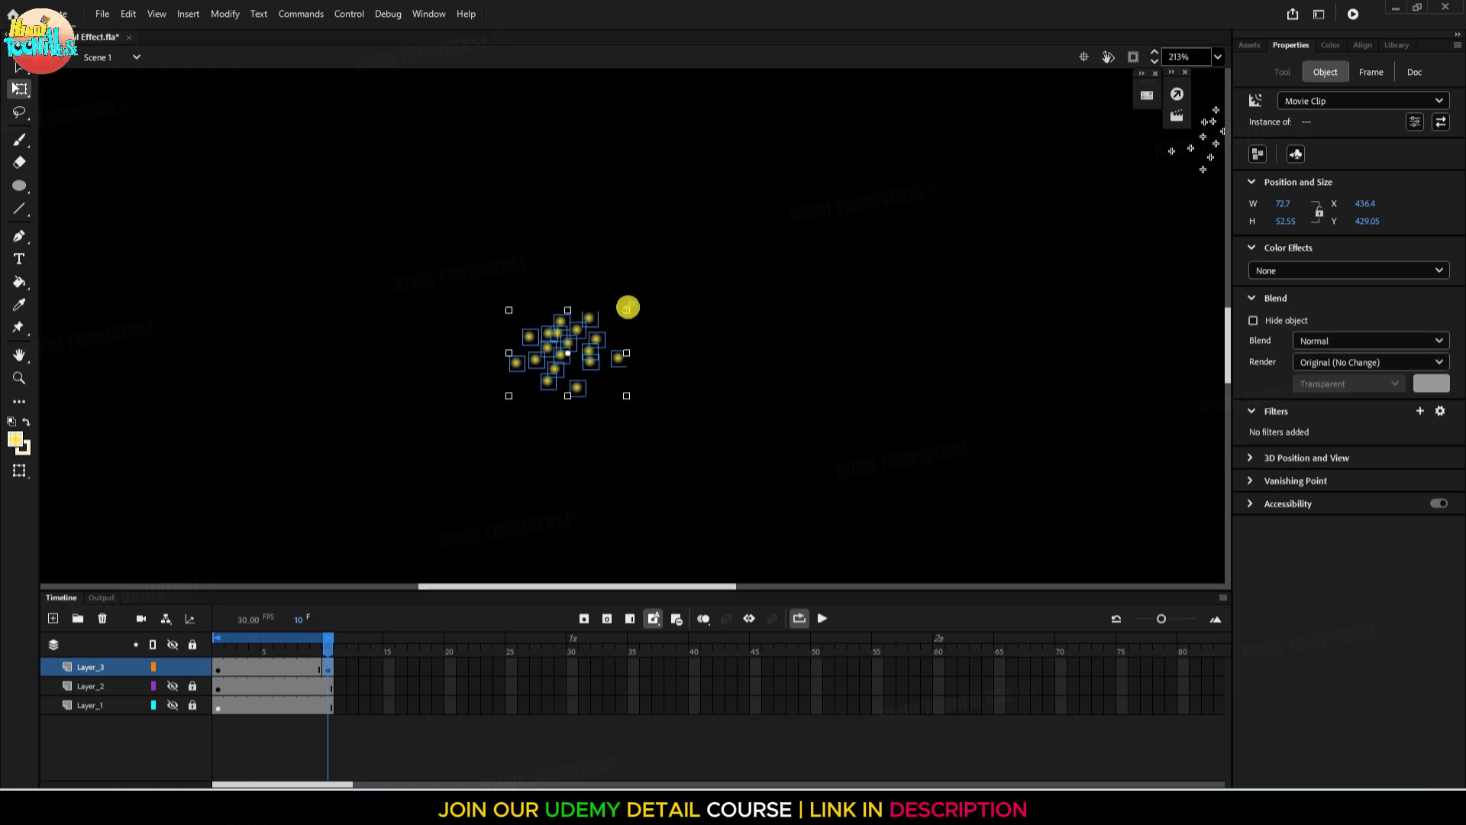
# Enlarge the bubble cluster at frame 10 to about 372 by 268.75 px and test the movie
pyautogui.moveTo(628, 306); pyautogui.dragTo(870, 102)
pyautogui.scroll(-9, 517, 336)
pyautogui.scroll(3, 513, 335)
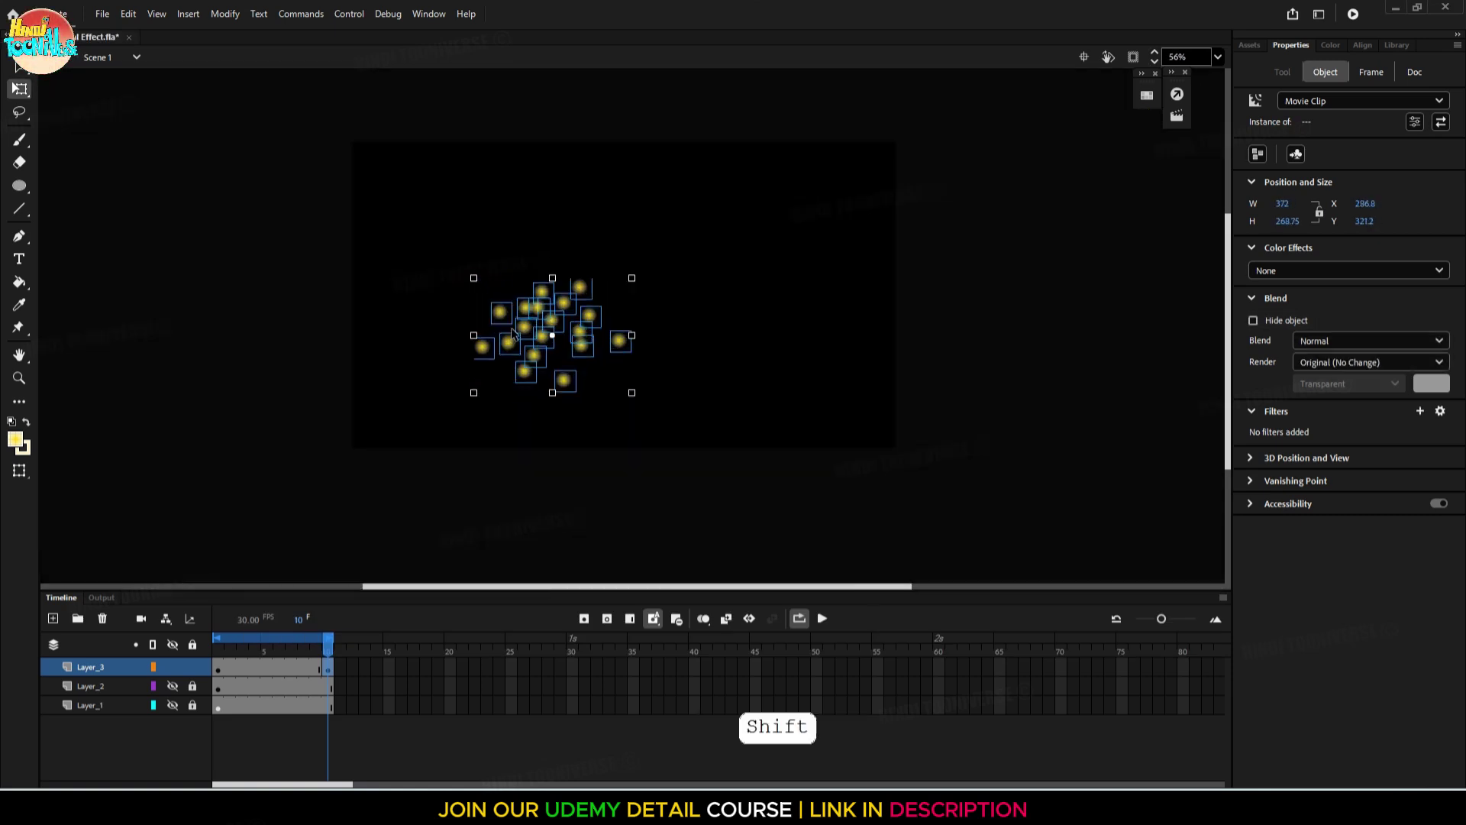
pyautogui.scroll(1, 512, 334)
pyautogui.hotkey('ctrl', 'Return')
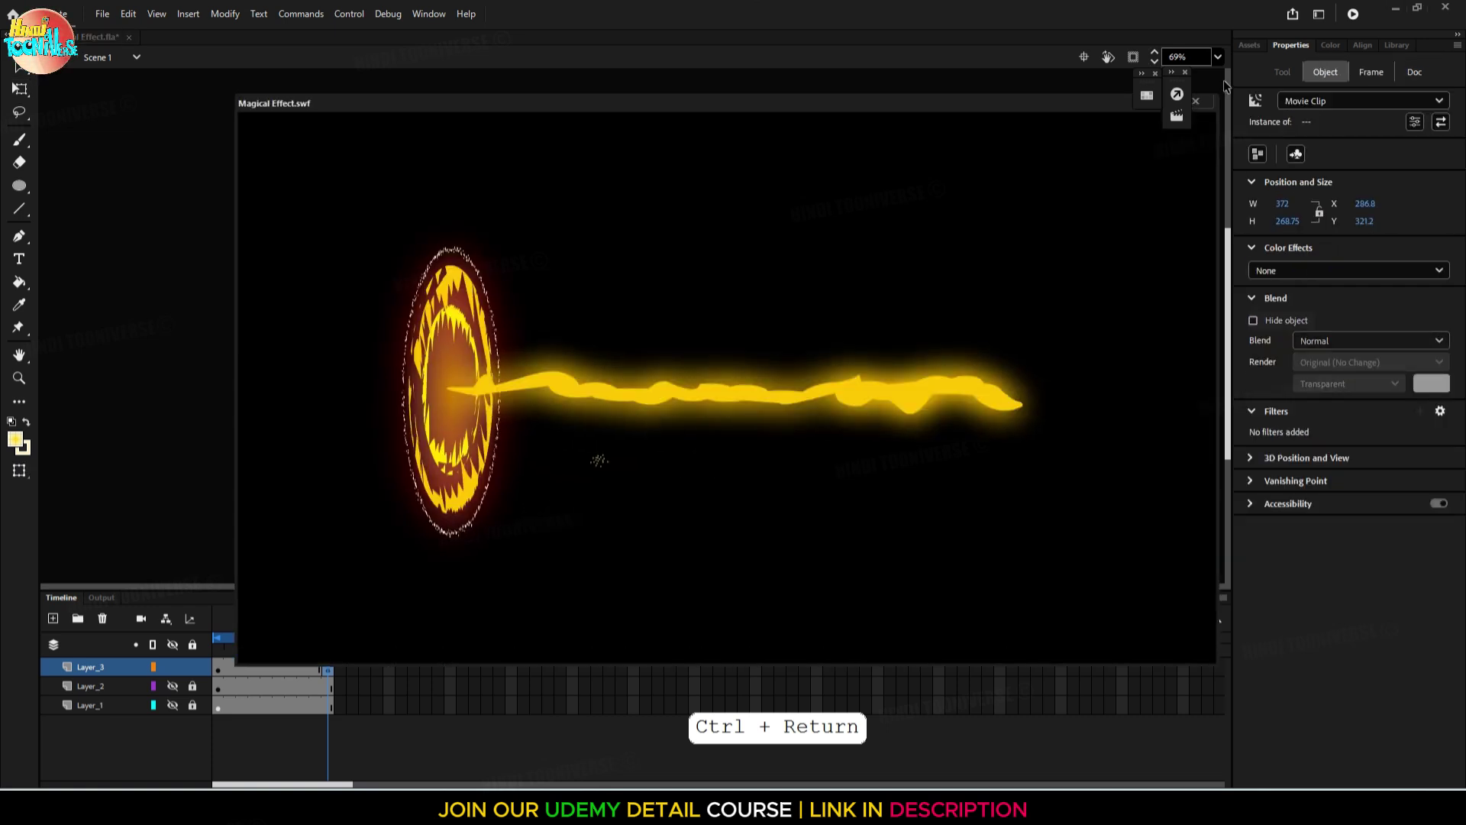
pyautogui.click(1195, 100)
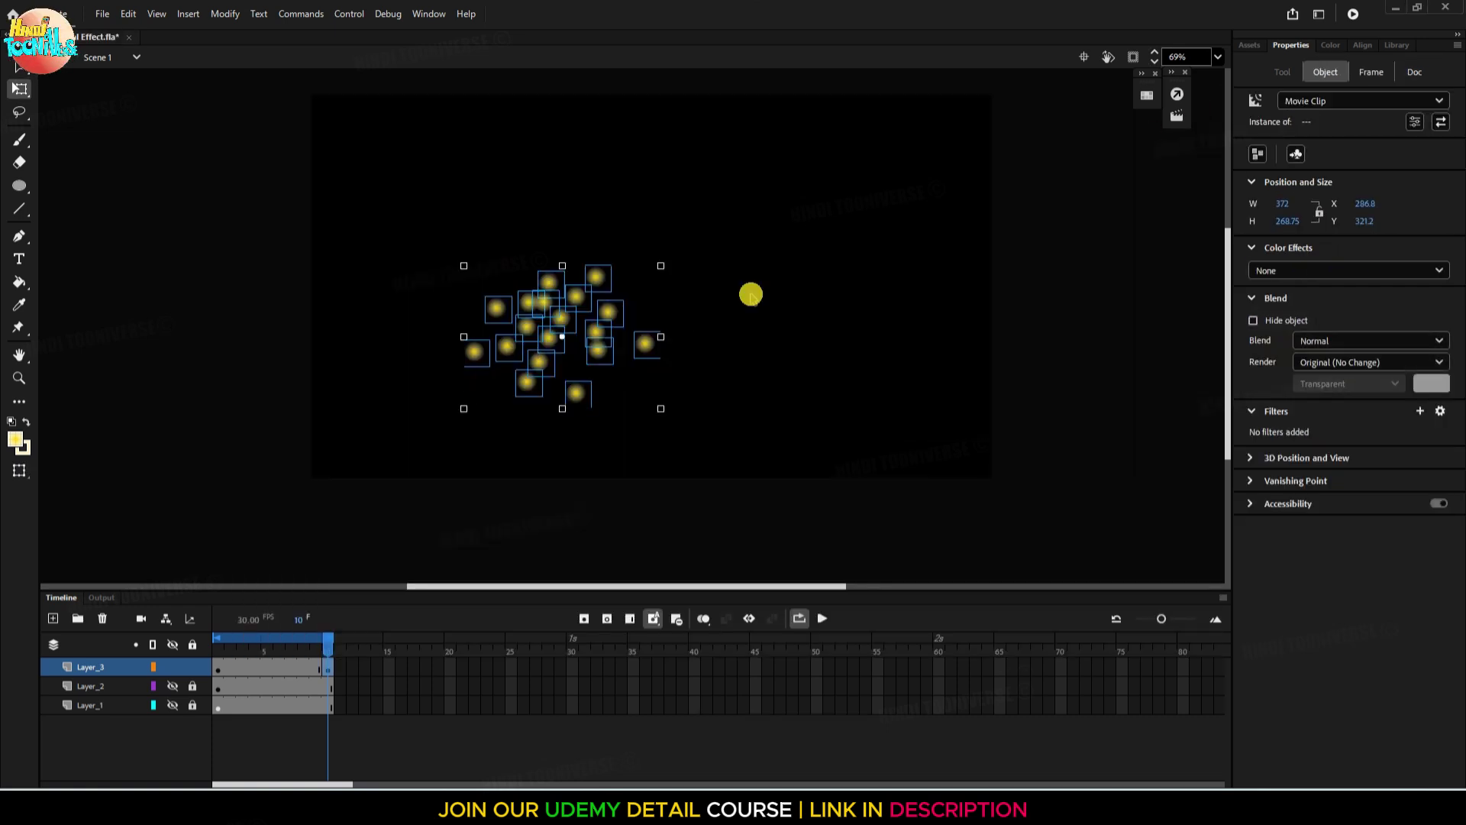
# Move Layer_3's frame 10 keyframe to frame 1 and test the movie
pyautogui.click(751, 294)
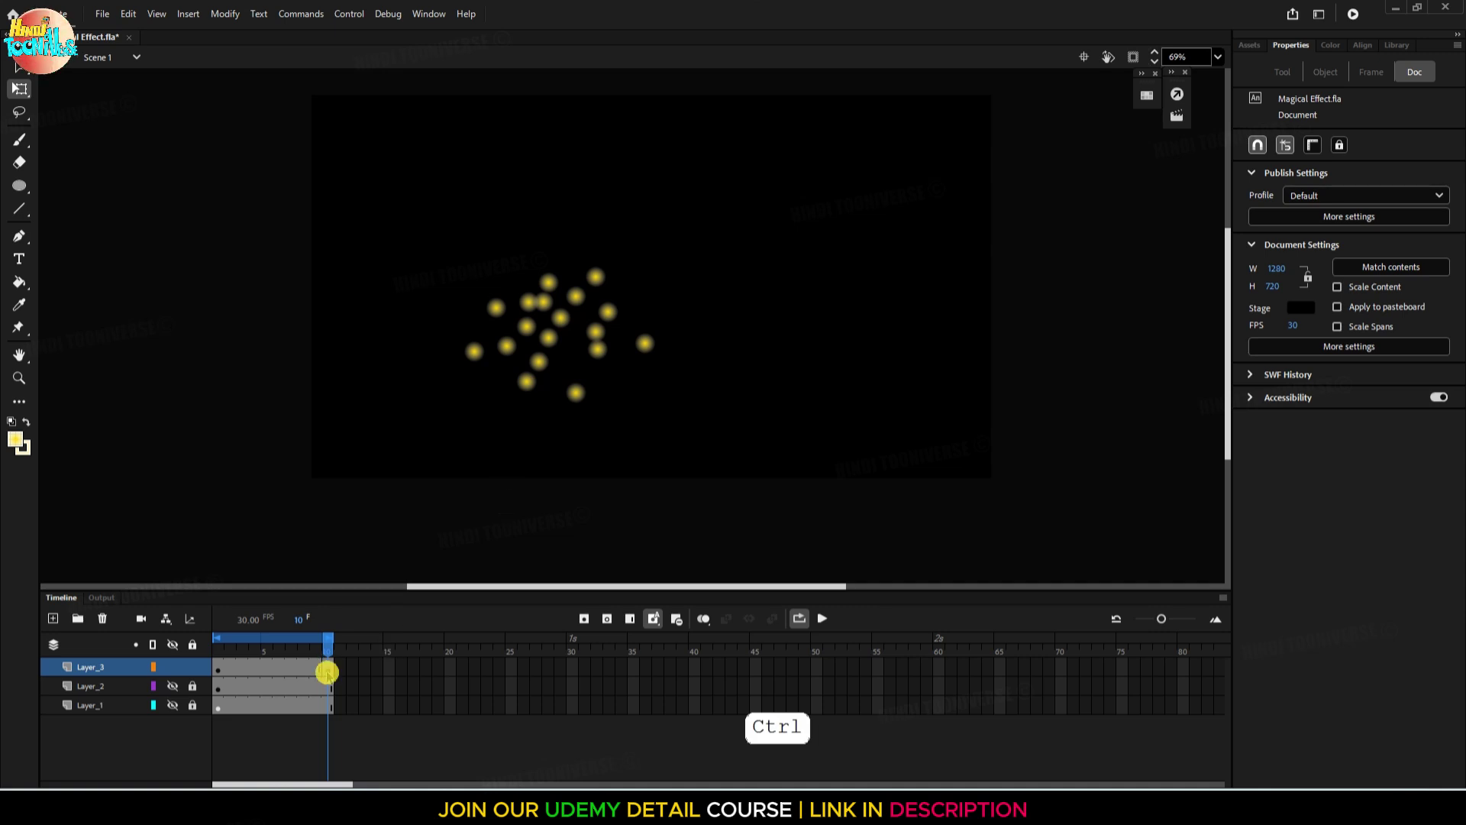
pyautogui.click(327, 672)
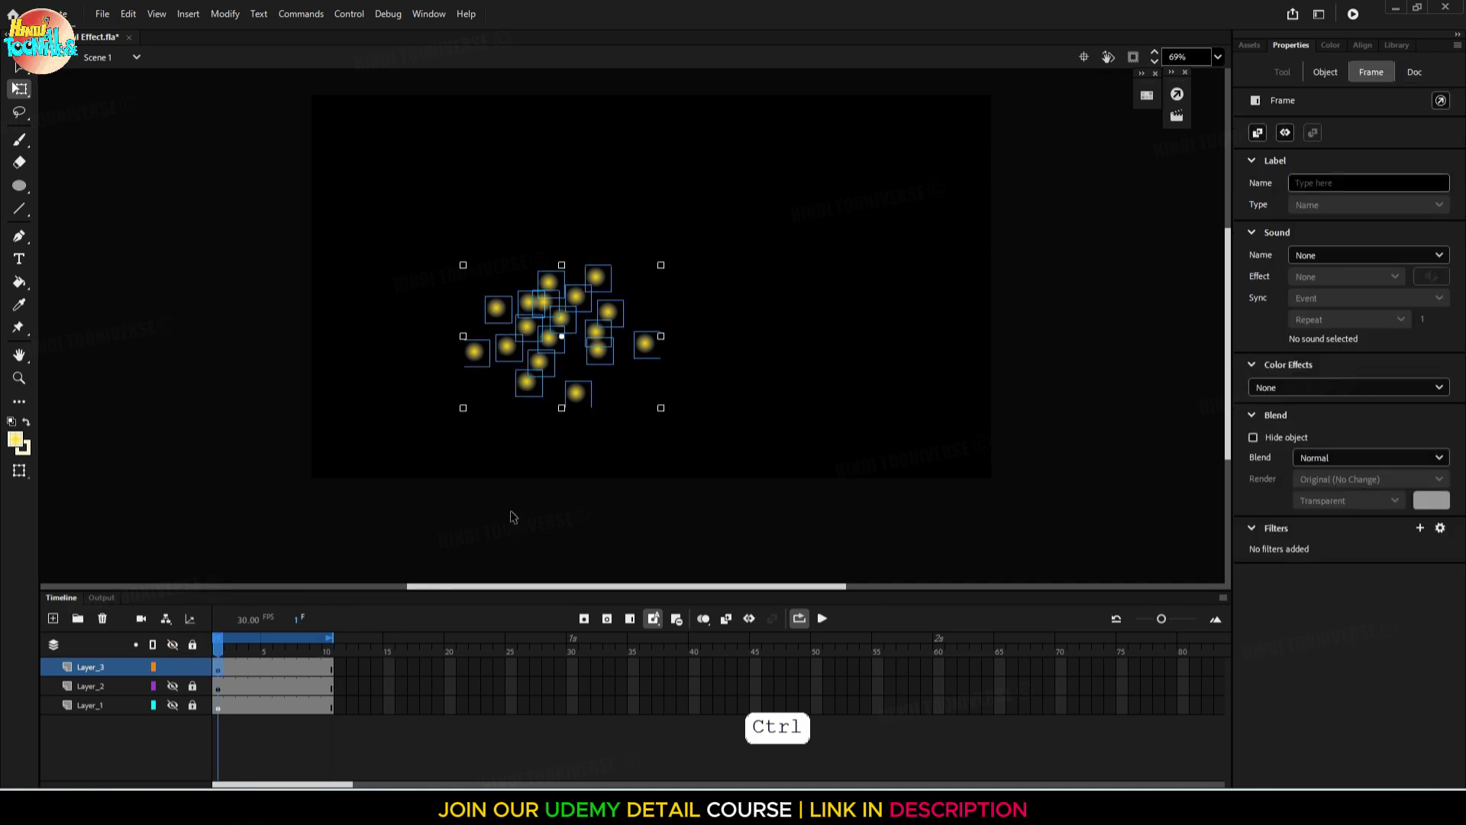
pyautogui.hotkey('ctrl', 'Return')
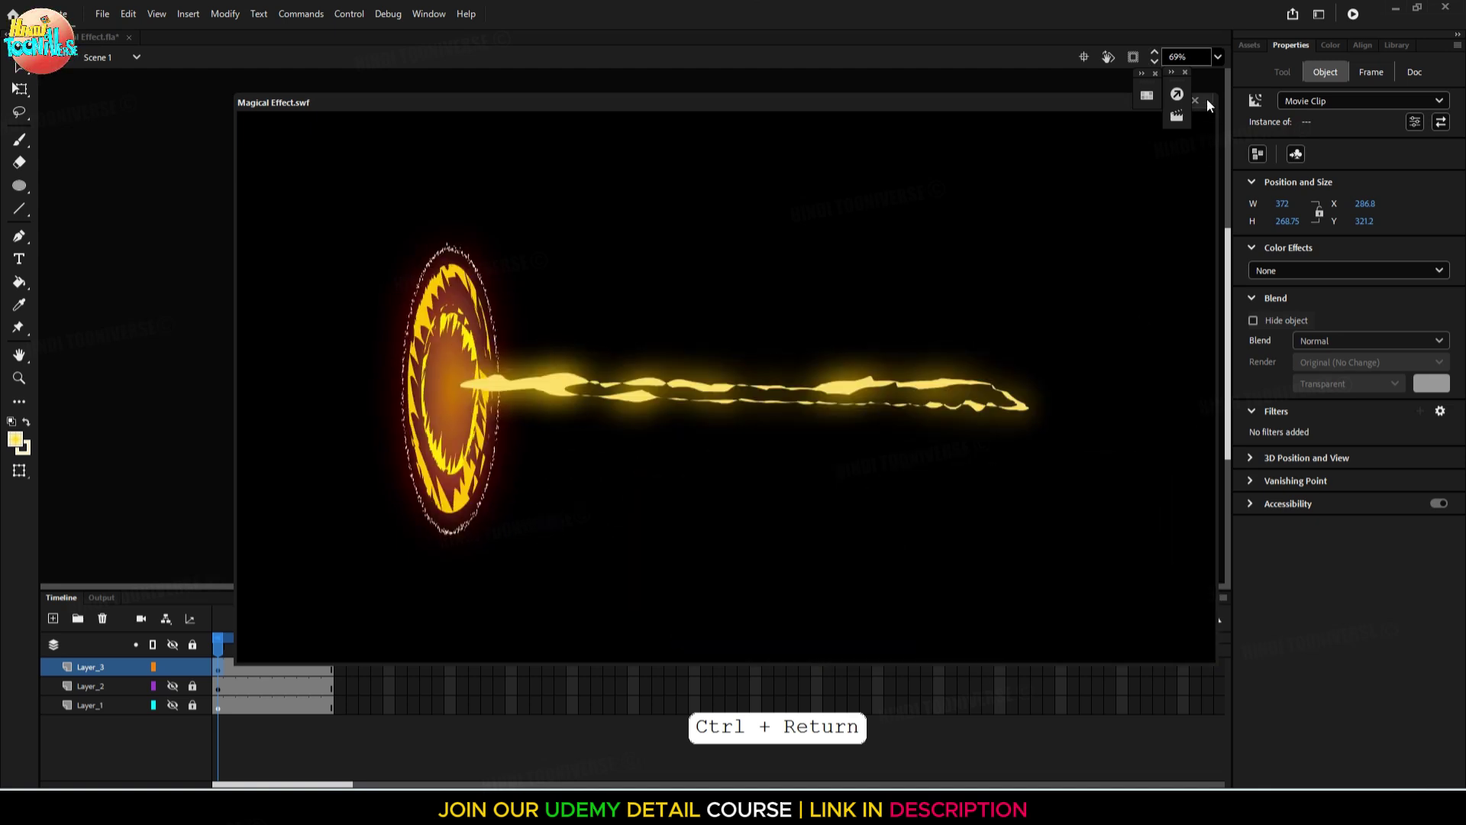
pyautogui.click(1196, 100)
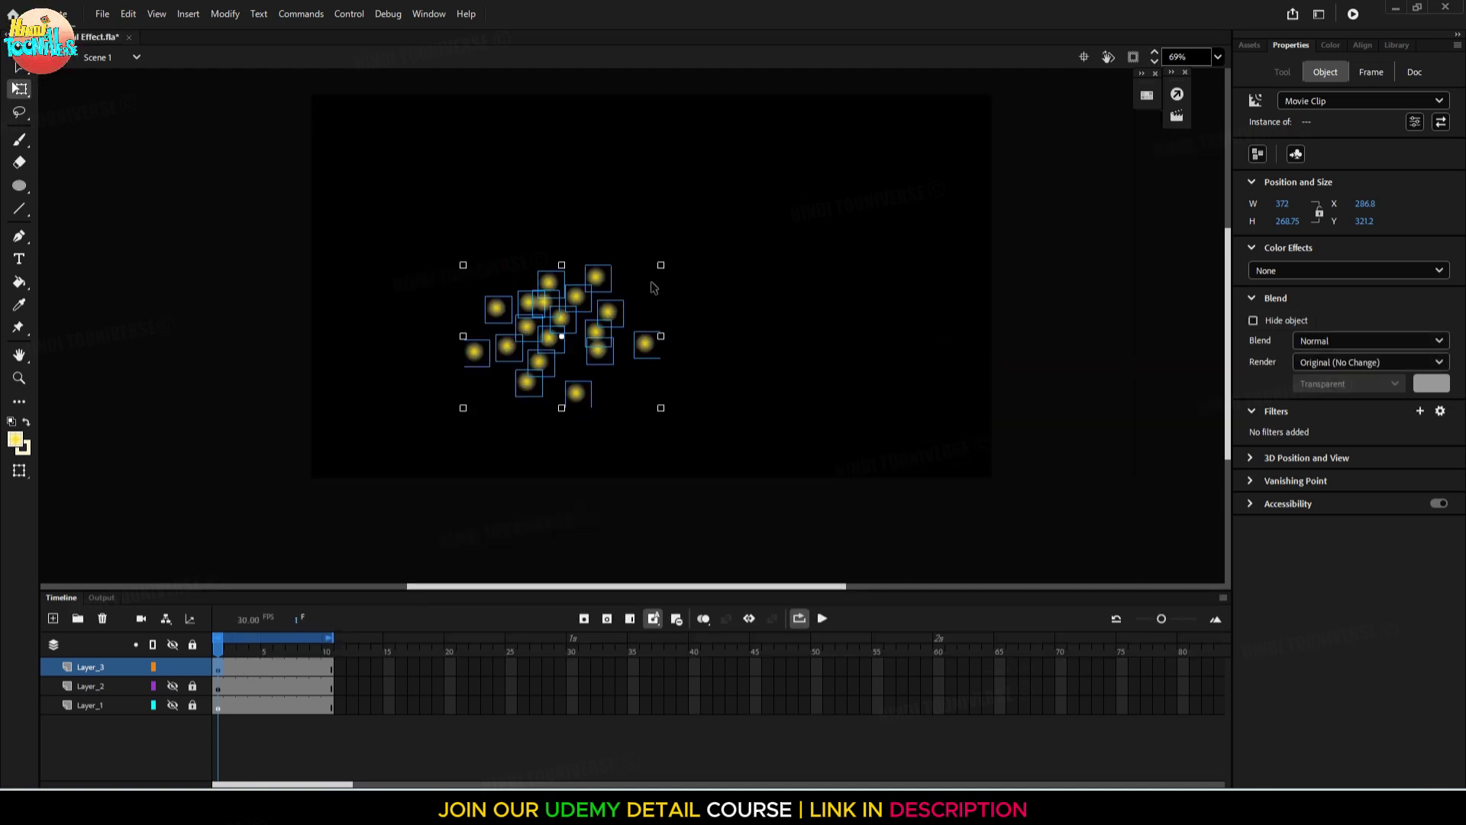
# Show Layer_1 and Layer_2, shrink the bubble cluster to about 134.2 by 96.9 px and place it where the beam leaves the ring
pyautogui.moveTo(661, 265); pyautogui.dragTo(634, 283)
pyautogui.click(172, 686)
pyautogui.click(173, 705)
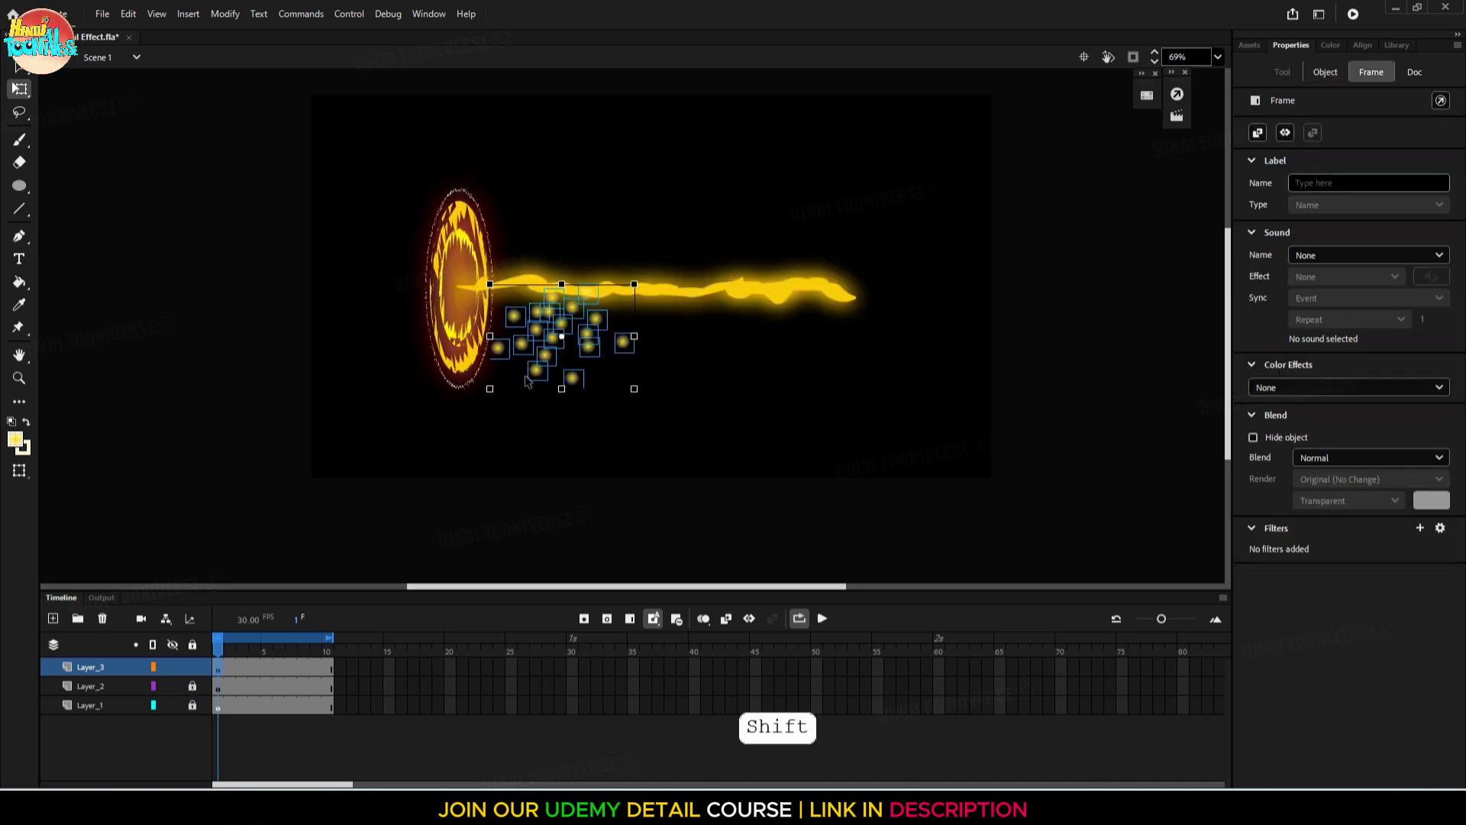
pyautogui.moveTo(589, 342); pyautogui.dragTo(528, 294)
pyautogui.moveTo(574, 238); pyautogui.dragTo(519, 318)
pyautogui.press('shift')
pyautogui.press('shift')
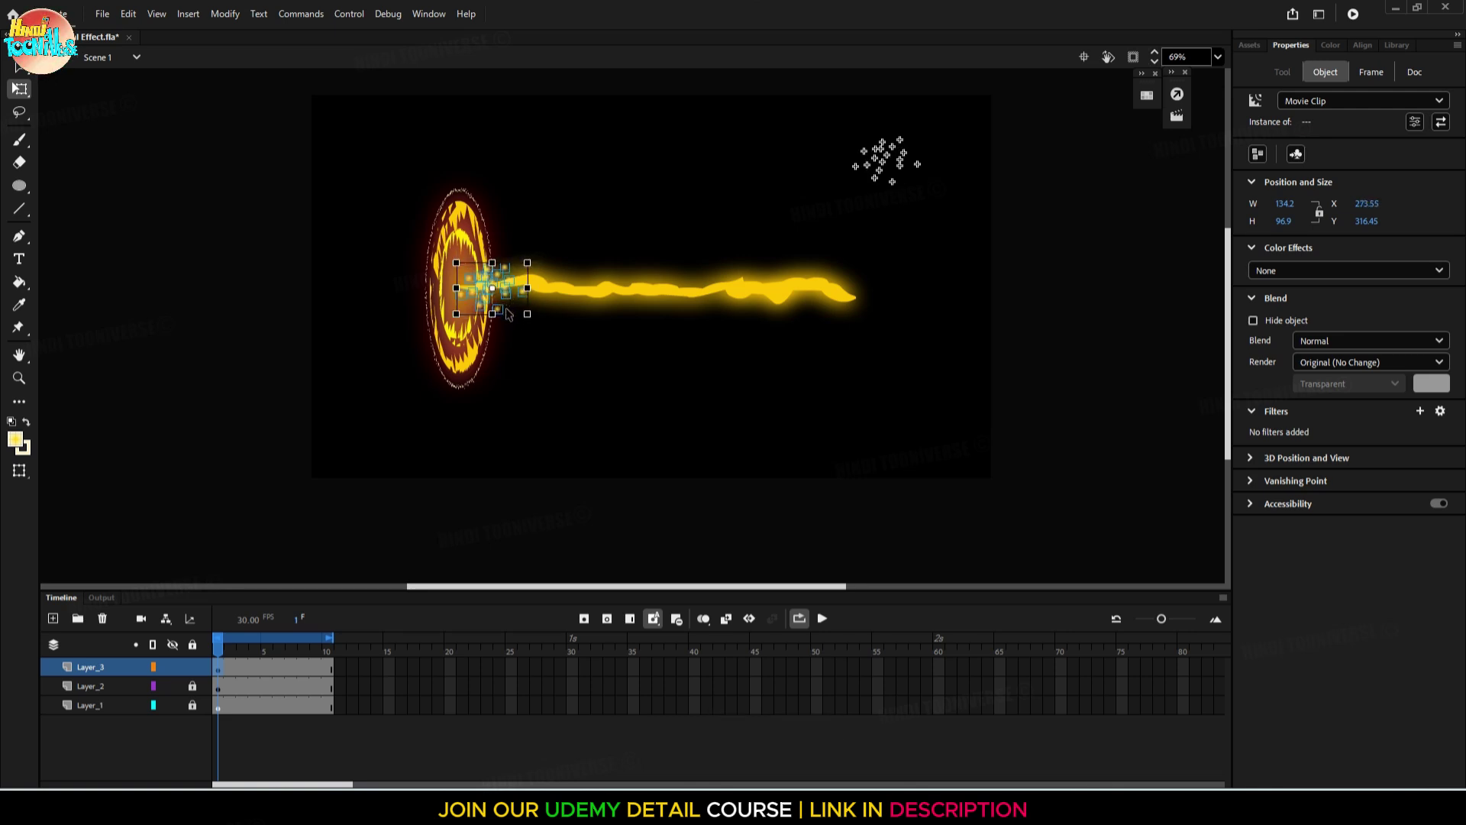
# Play the timeline and test the movie to check the repositioned bubble cluster
pyautogui.click(826, 624)
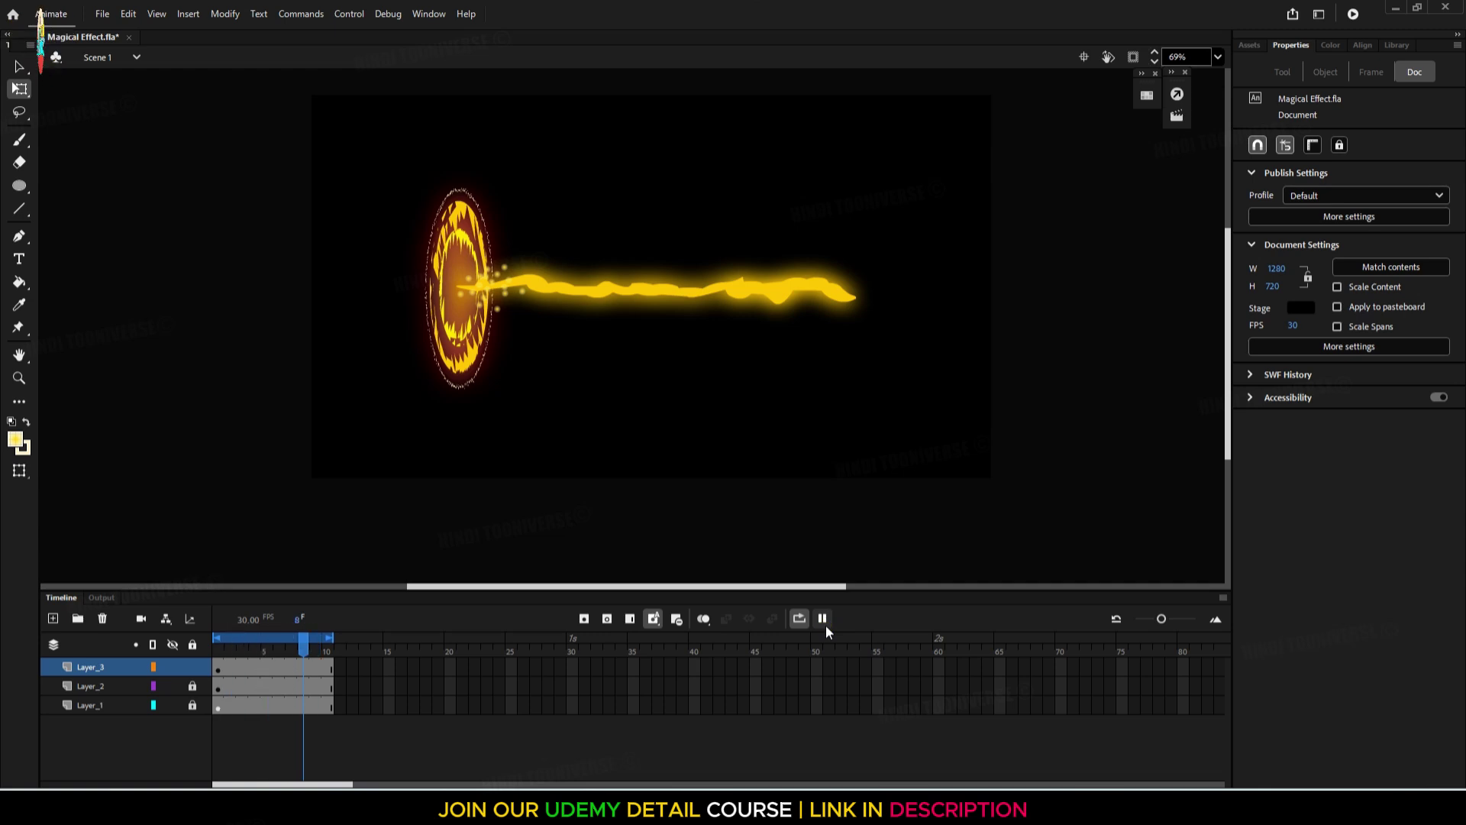
pyautogui.hotkey('ctrl', 'Return')
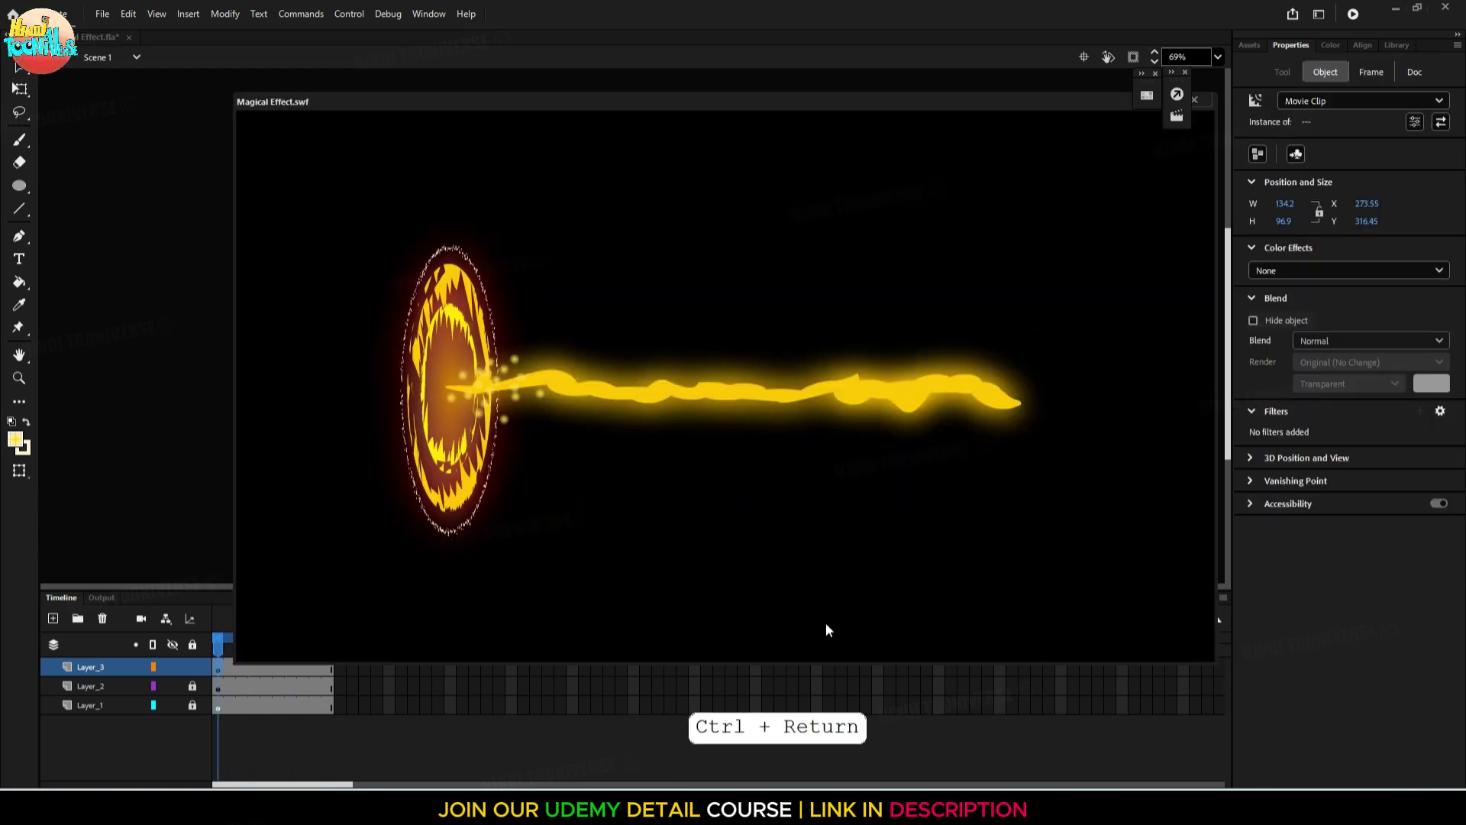
pyautogui.click(1205, 102)
# Scale the bubble cluster down to about 81.85 by 59.15 px and move it inside the ring's centre
pyautogui.keyDown('ctrl'); pyautogui.scroll(4, 487, 293); pyautogui.keyUp('ctrl')
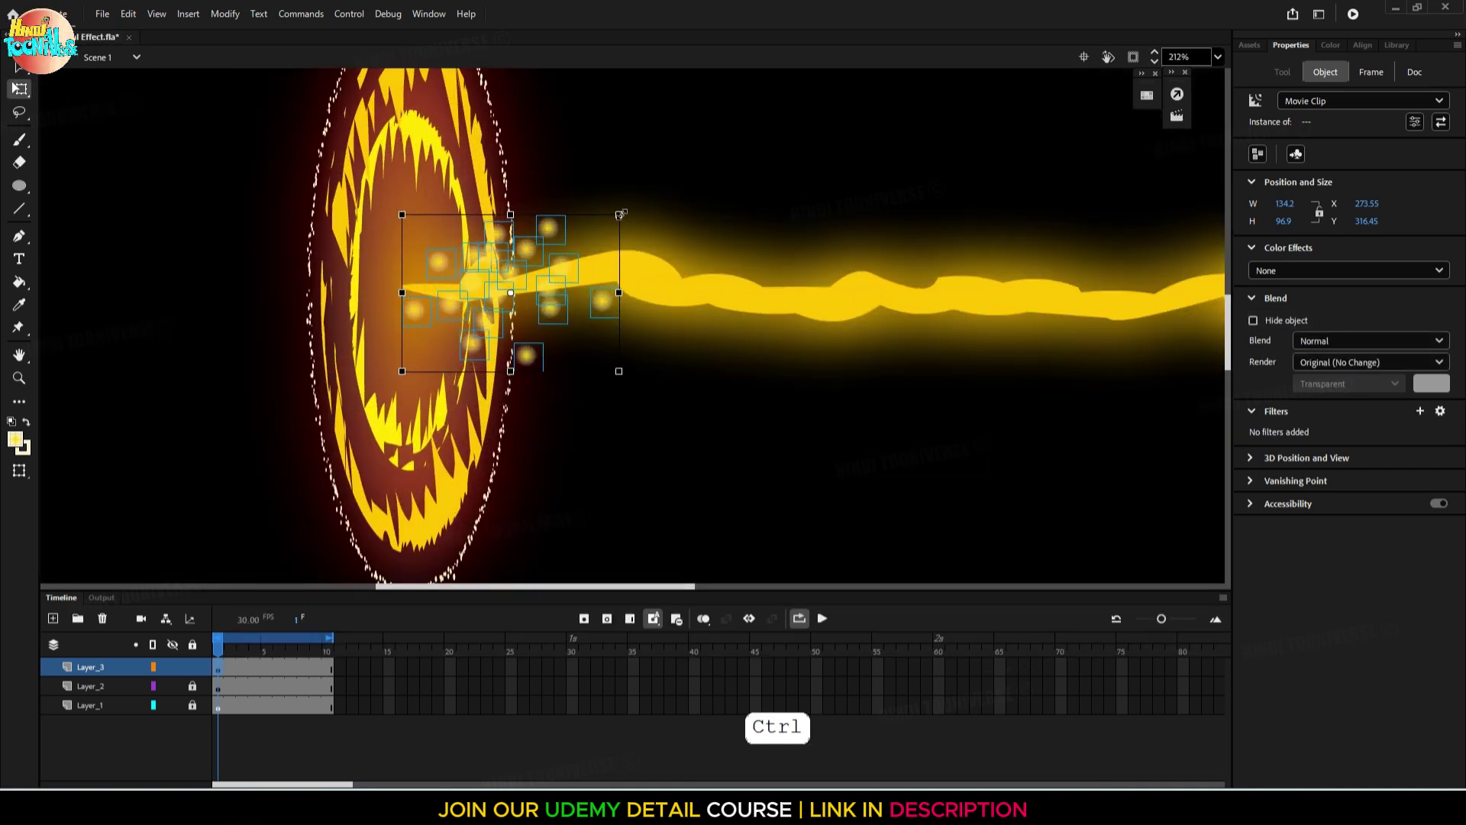
pyautogui.moveTo(620, 214); pyautogui.dragTo(576, 246)
pyautogui.moveTo(540, 313); pyautogui.dragTo(481, 304)
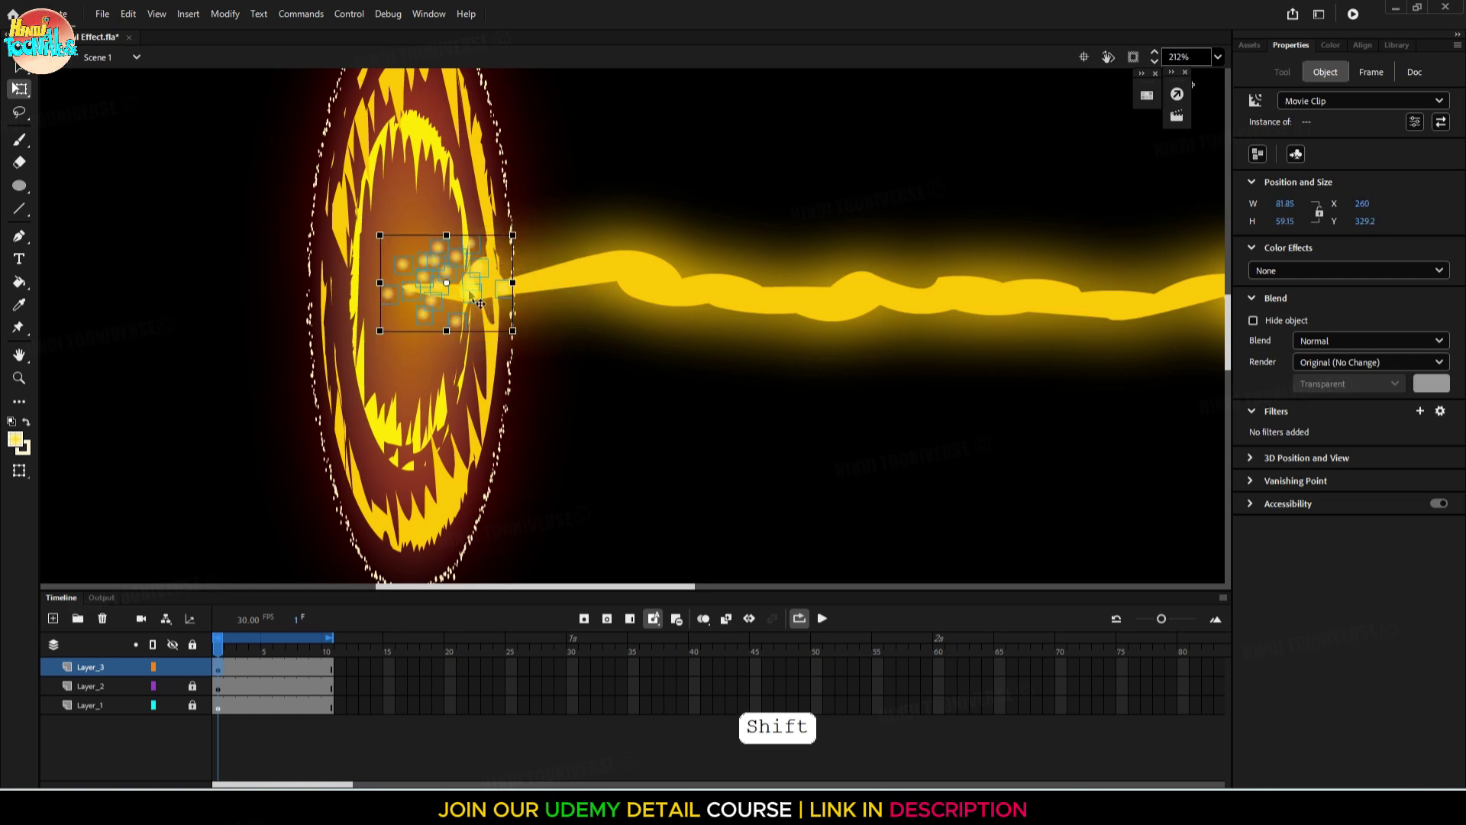
# Add a yellow Glow filter to Layer_3's frame and test the movie
pyautogui.click(99, 672)
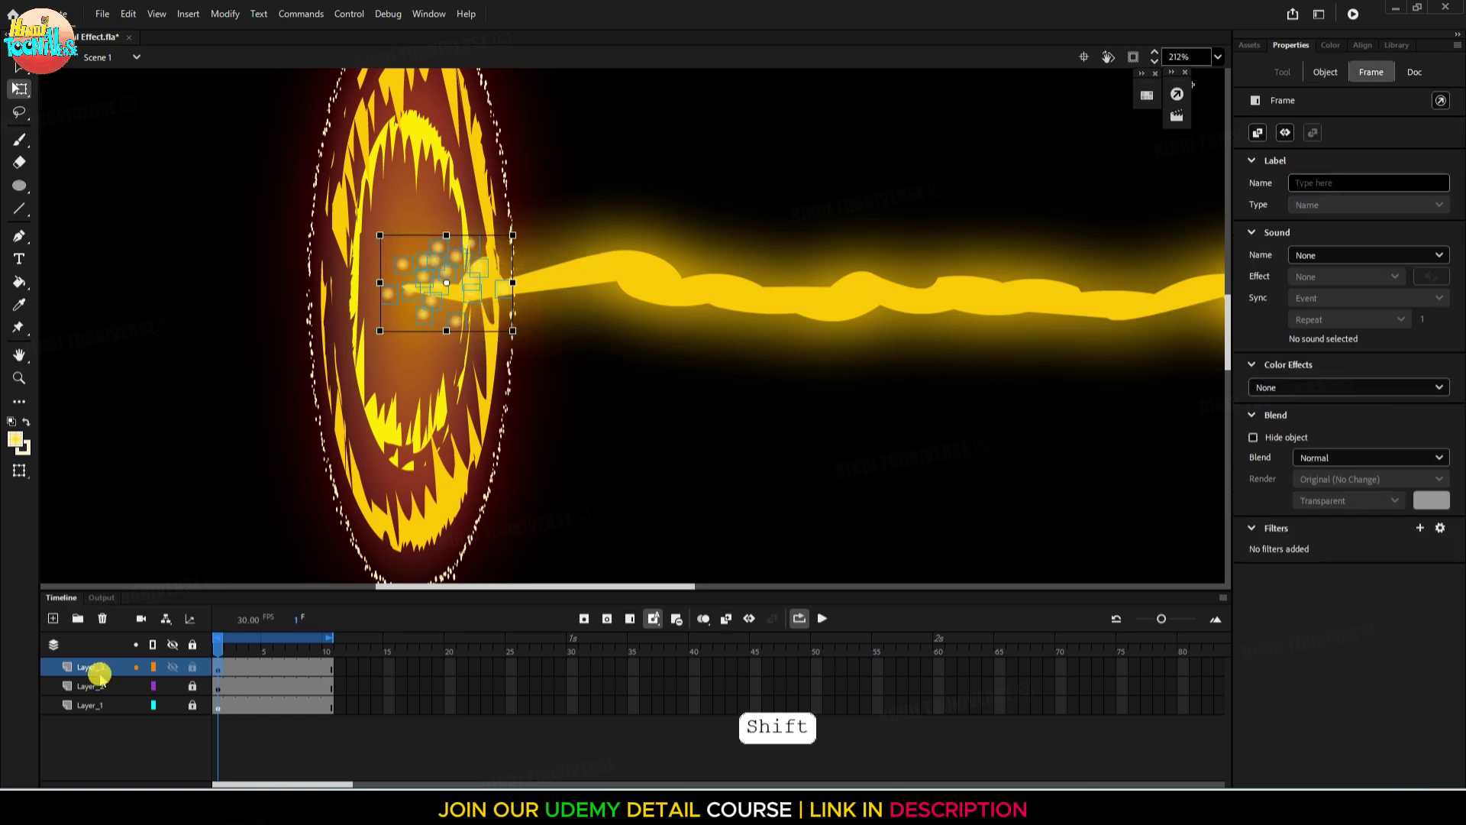
pyautogui.click(1420, 527)
pyautogui.click(1384, 585)
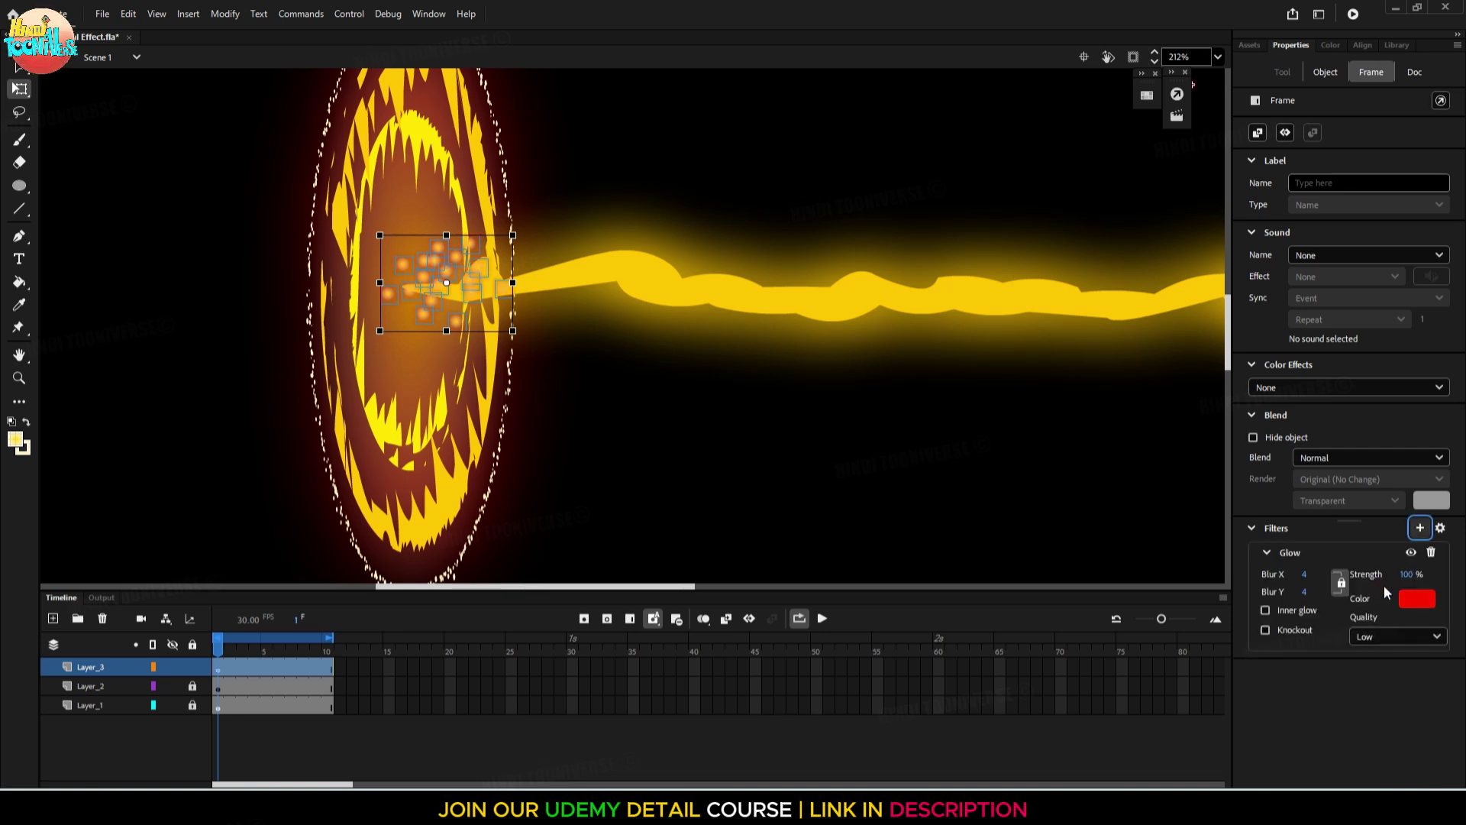
pyautogui.click(1403, 601)
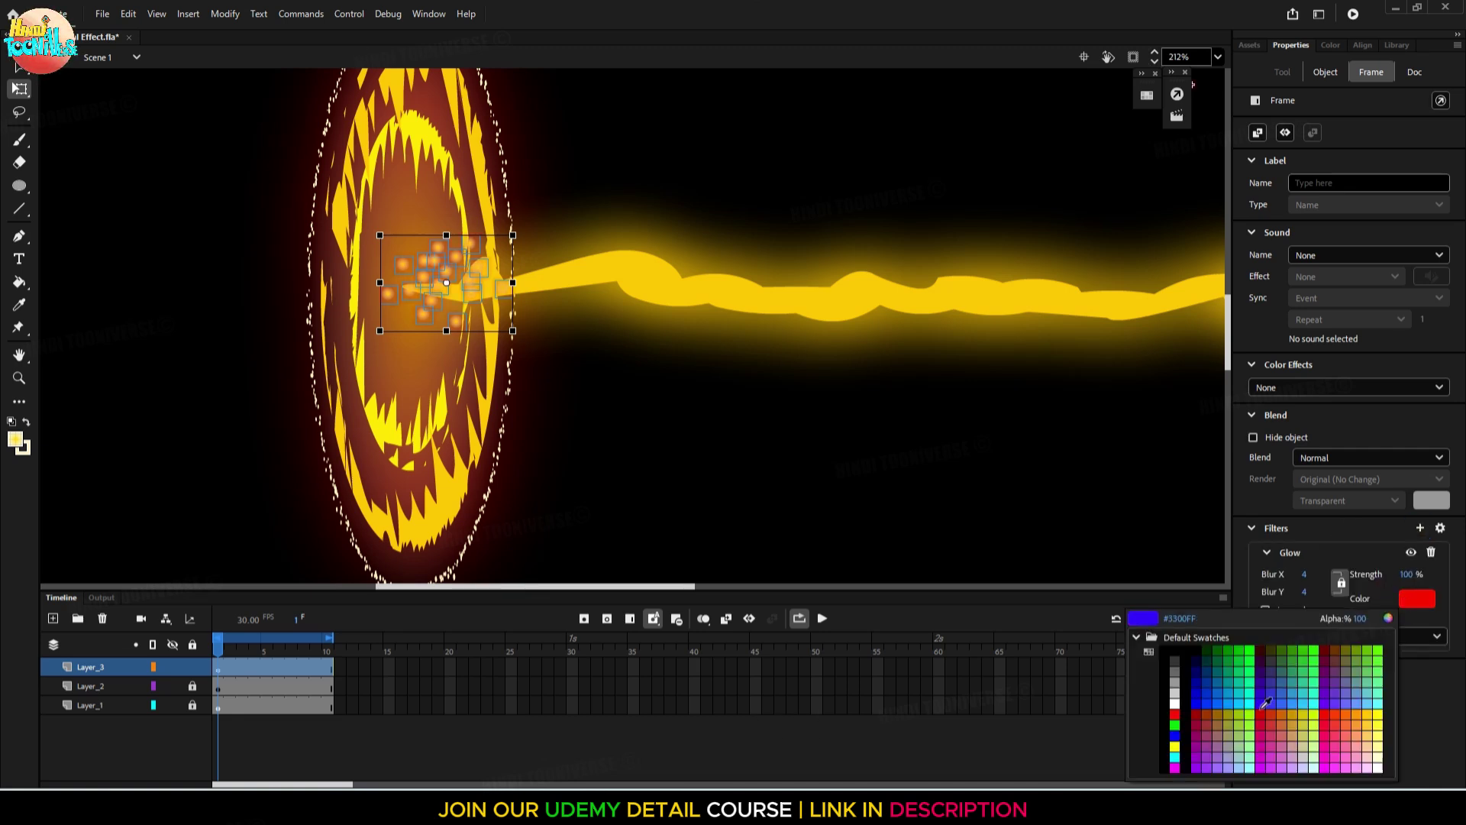
pyautogui.click(1184, 746)
pyautogui.hotkey('ctrl', 'Return')
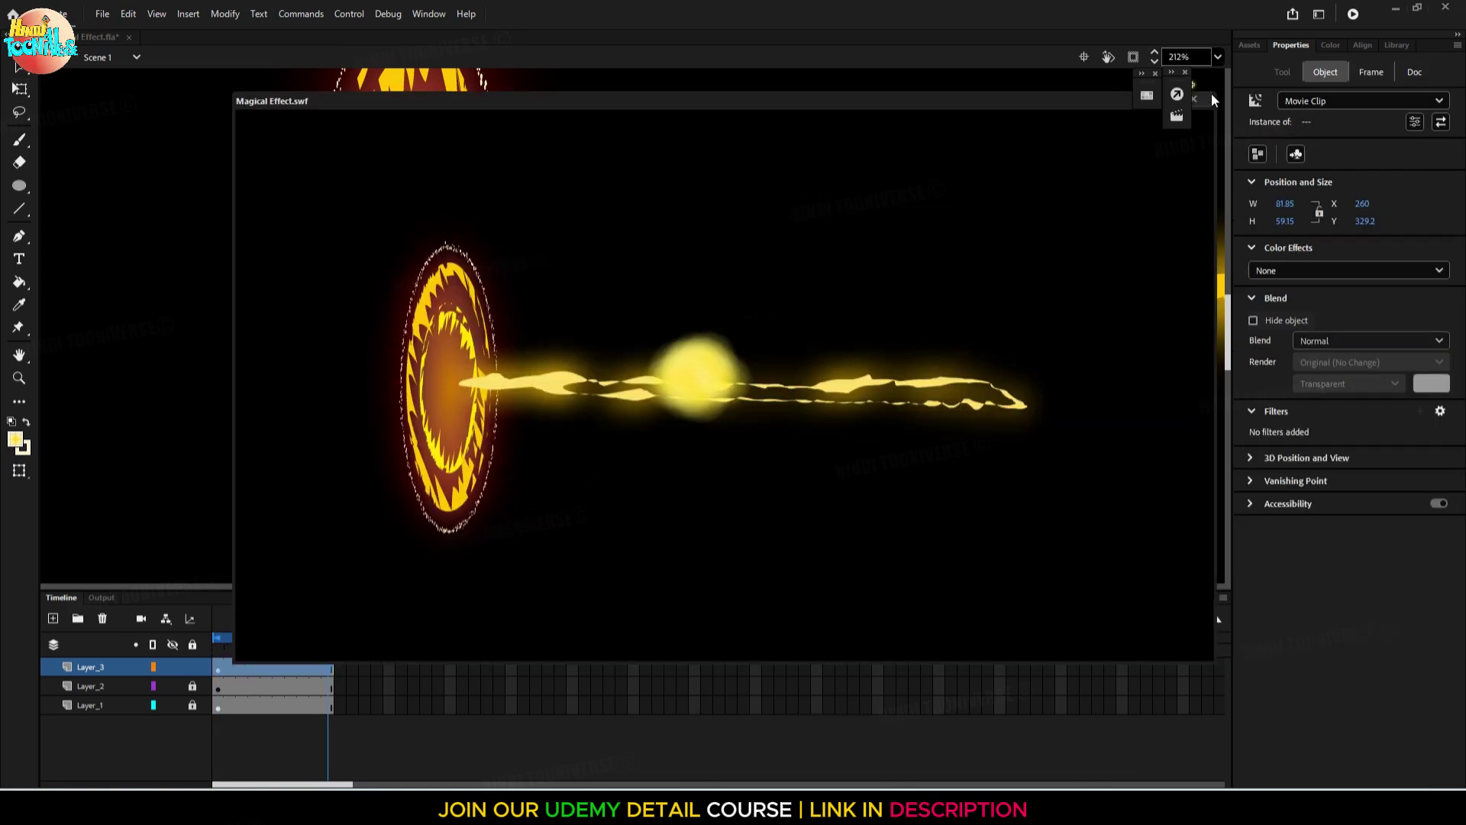
pyautogui.click(1211, 93)
# Fit the whole stage in view and unlock all three layers
pyautogui.hotkey('ctrl', '2')
pyautogui.click(182, 652)
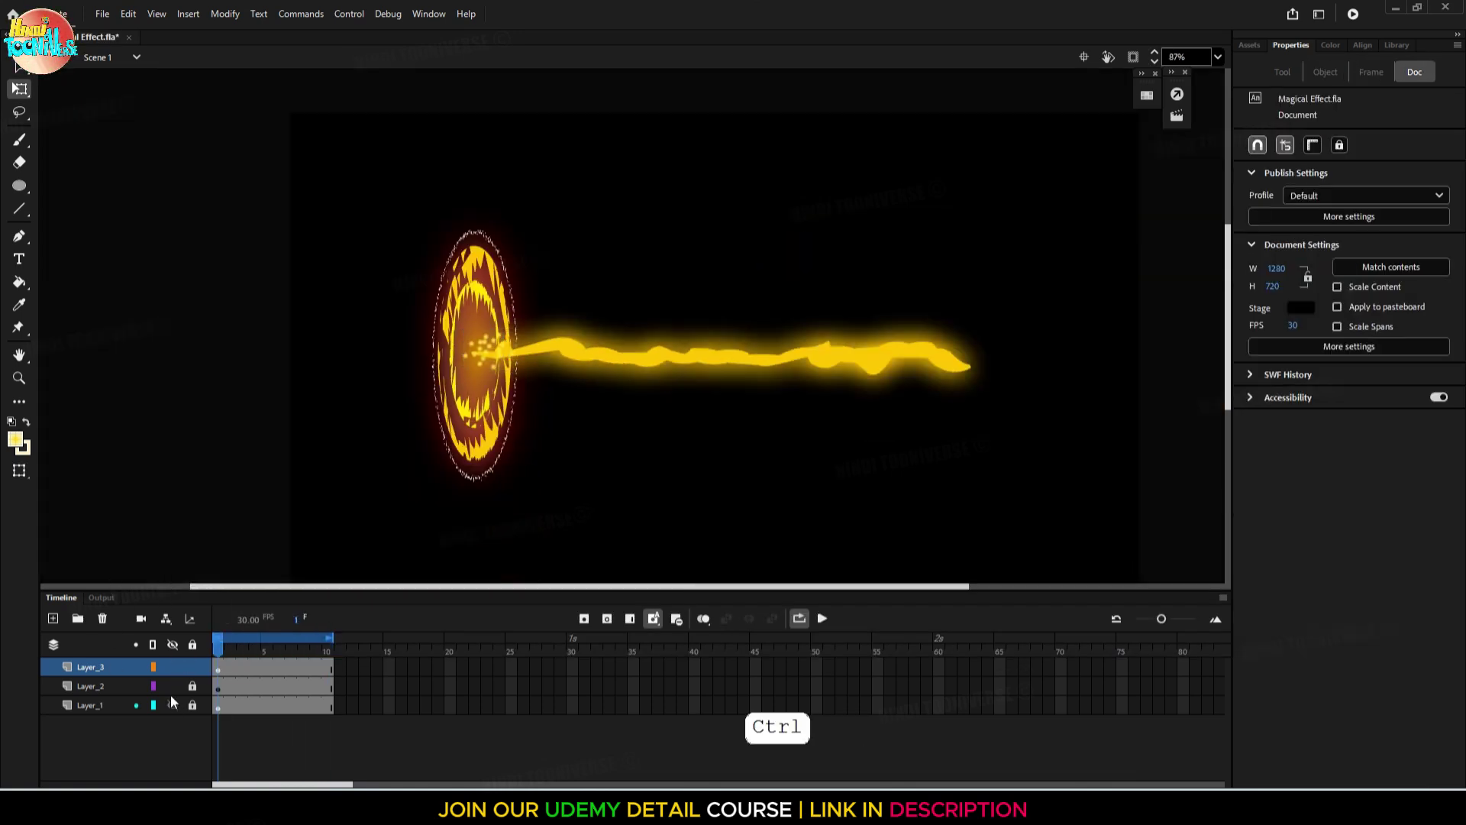
pyautogui.click(116, 685)
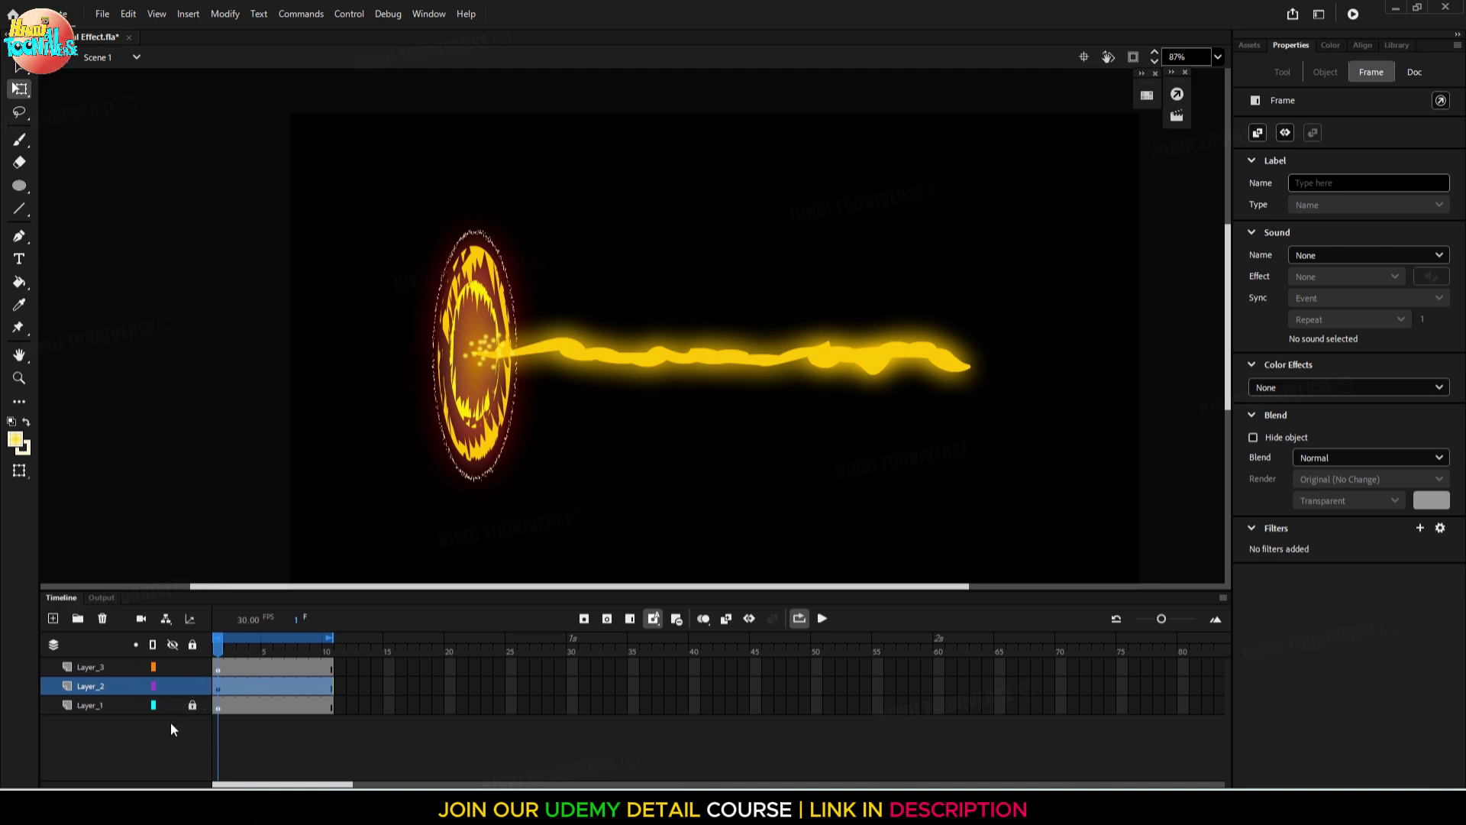
pyautogui.click(103, 679)
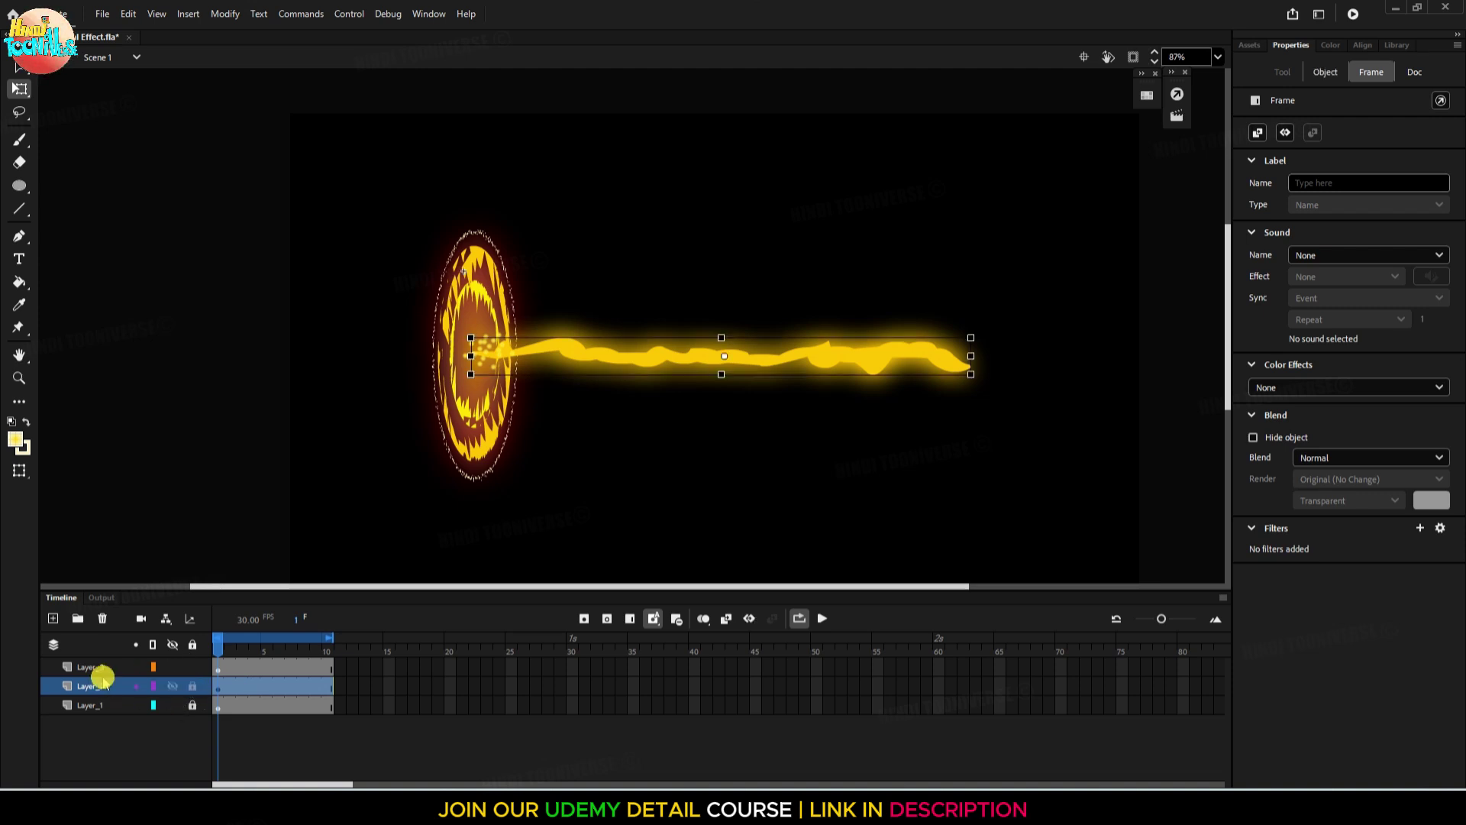
pyautogui.click(191, 666)
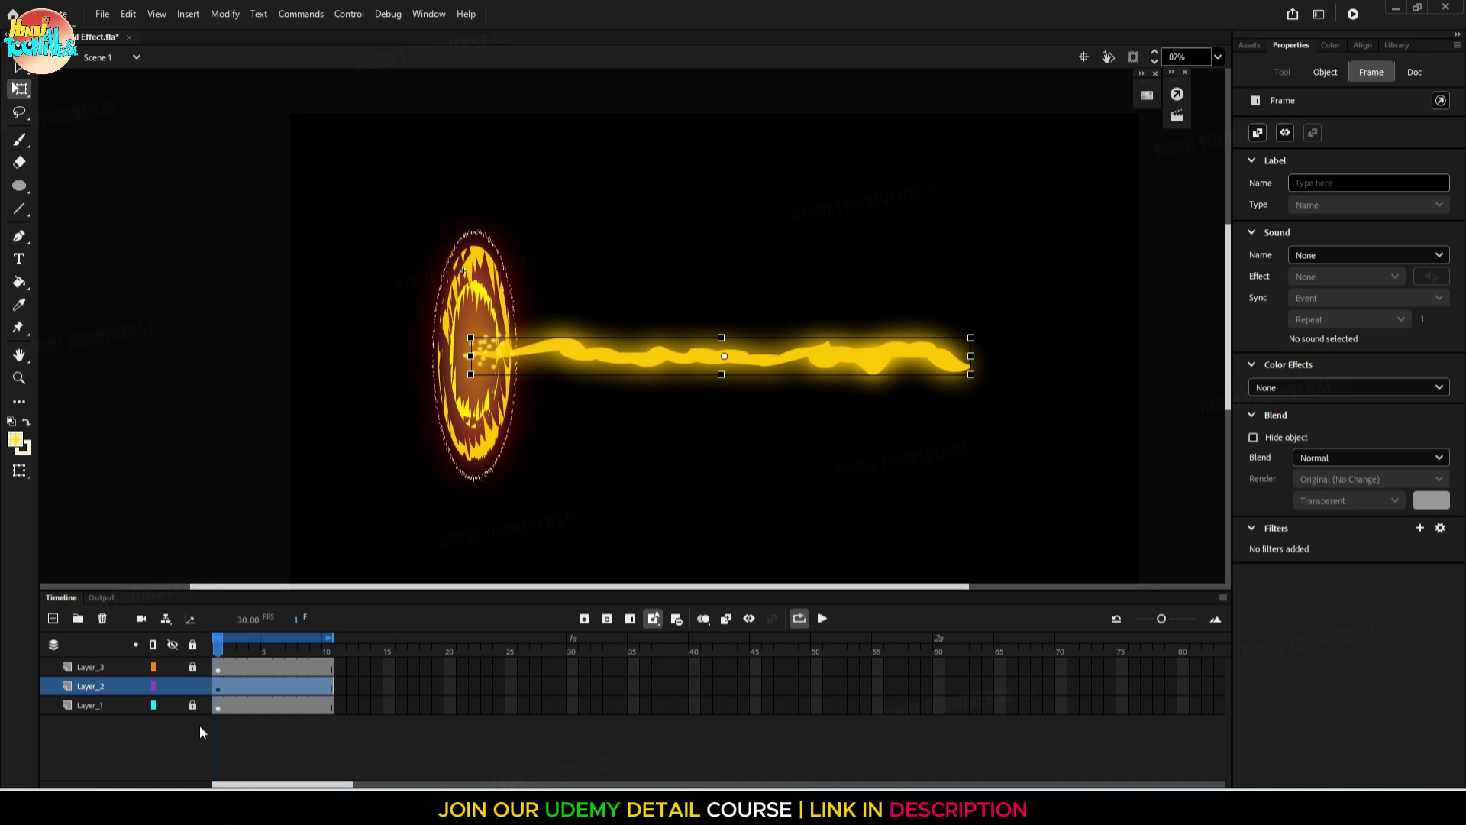
pyautogui.moveTo(203, 701)
pyautogui.mouseDown()
pyautogui.moveTo(321, 702)
pyautogui.moveTo(186, 716)
pyautogui.mouseUp()
# Select the ring, beam and bubbles together and move them off the stage's left side, to X about -938.4
pyautogui.click(432, 422)
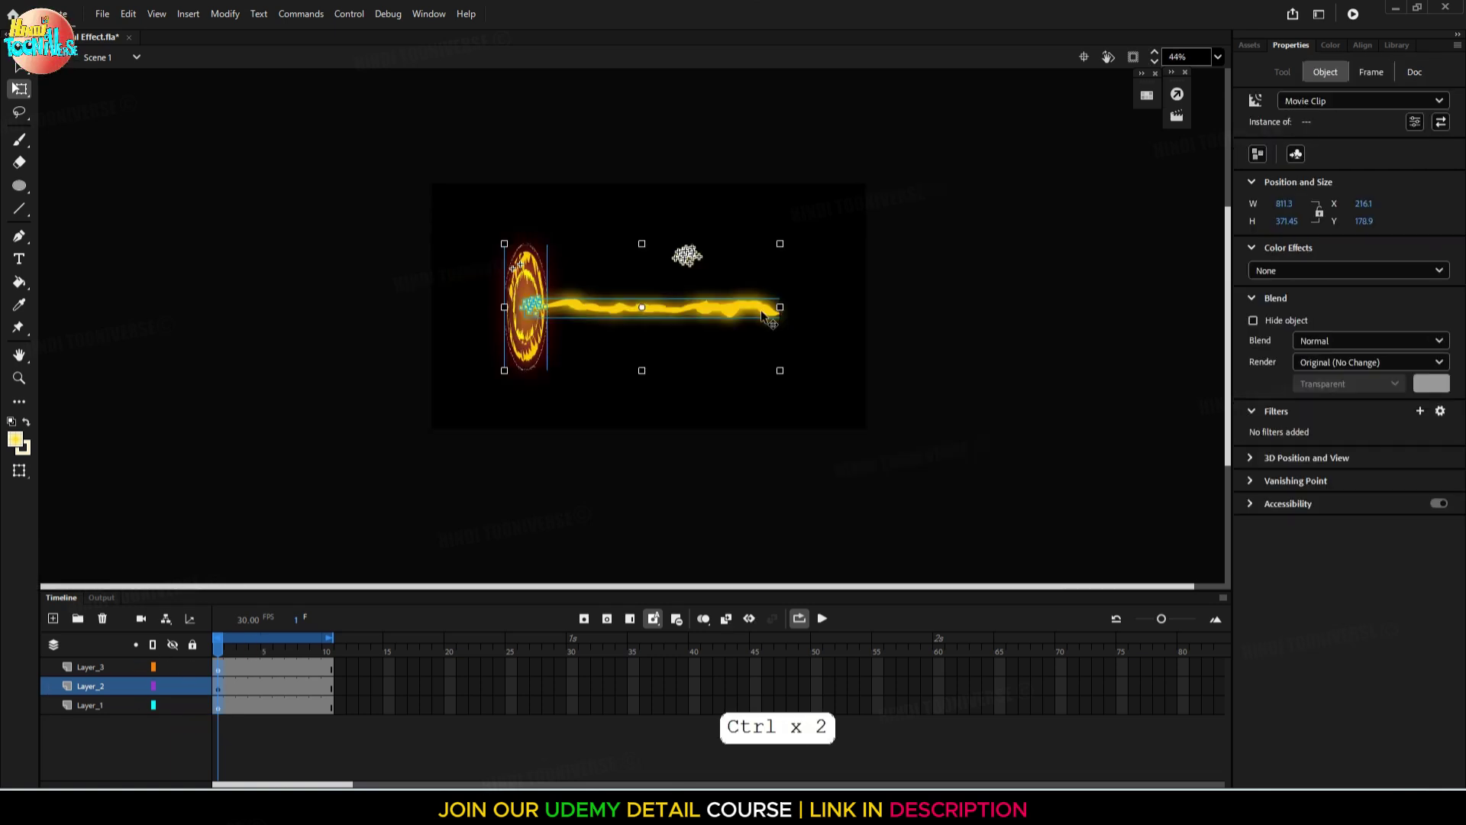
pyautogui.moveTo(740, 314); pyautogui.dragTo(653, 302)
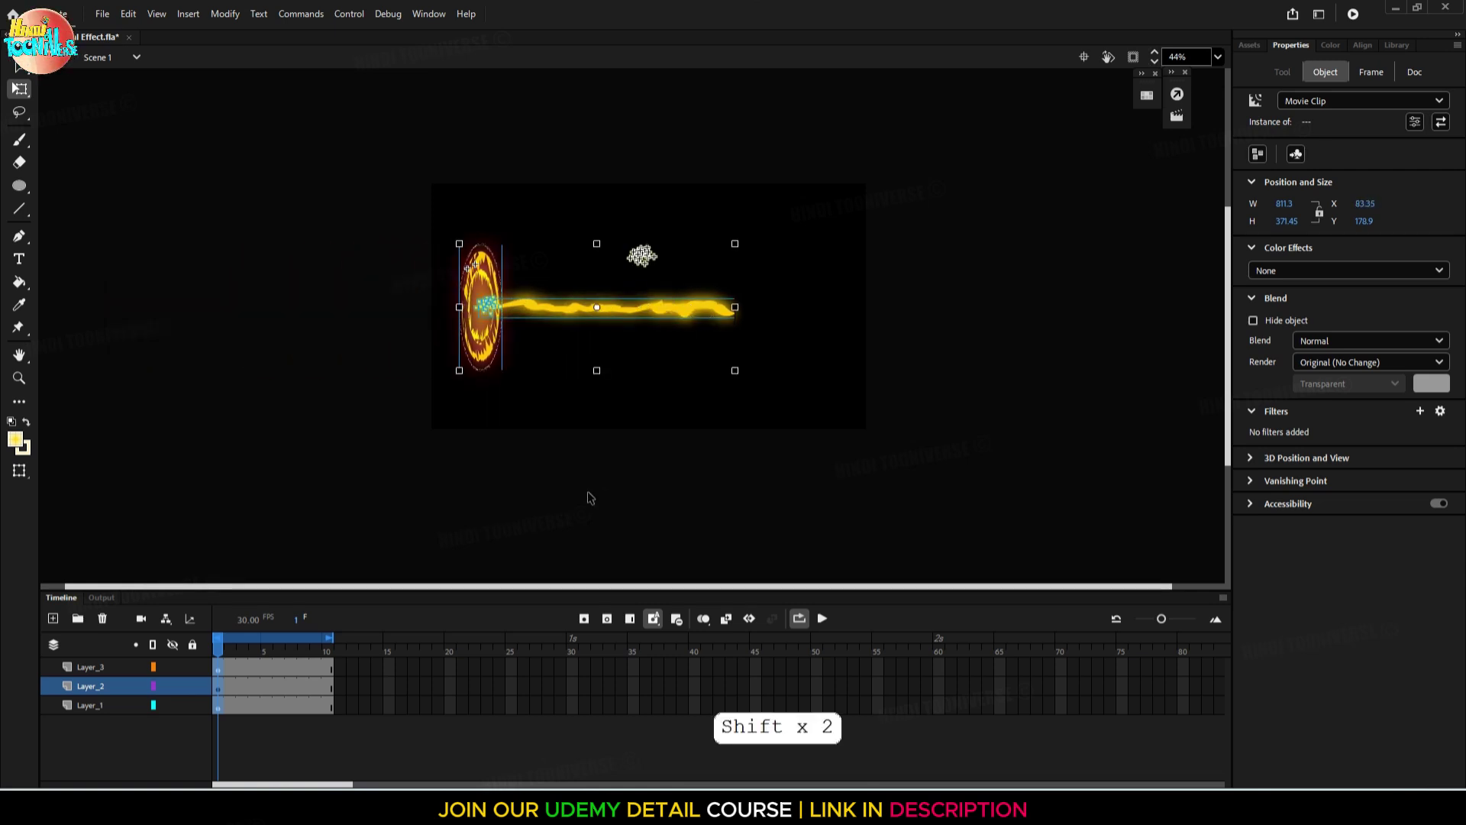
pyautogui.press('shift')
pyautogui.press('shift')
pyautogui.hotkey('ctrl', 'z')
pyautogui.hotkey('ctrl', 'z')
pyautogui.hotkey('ctrl', 'z')
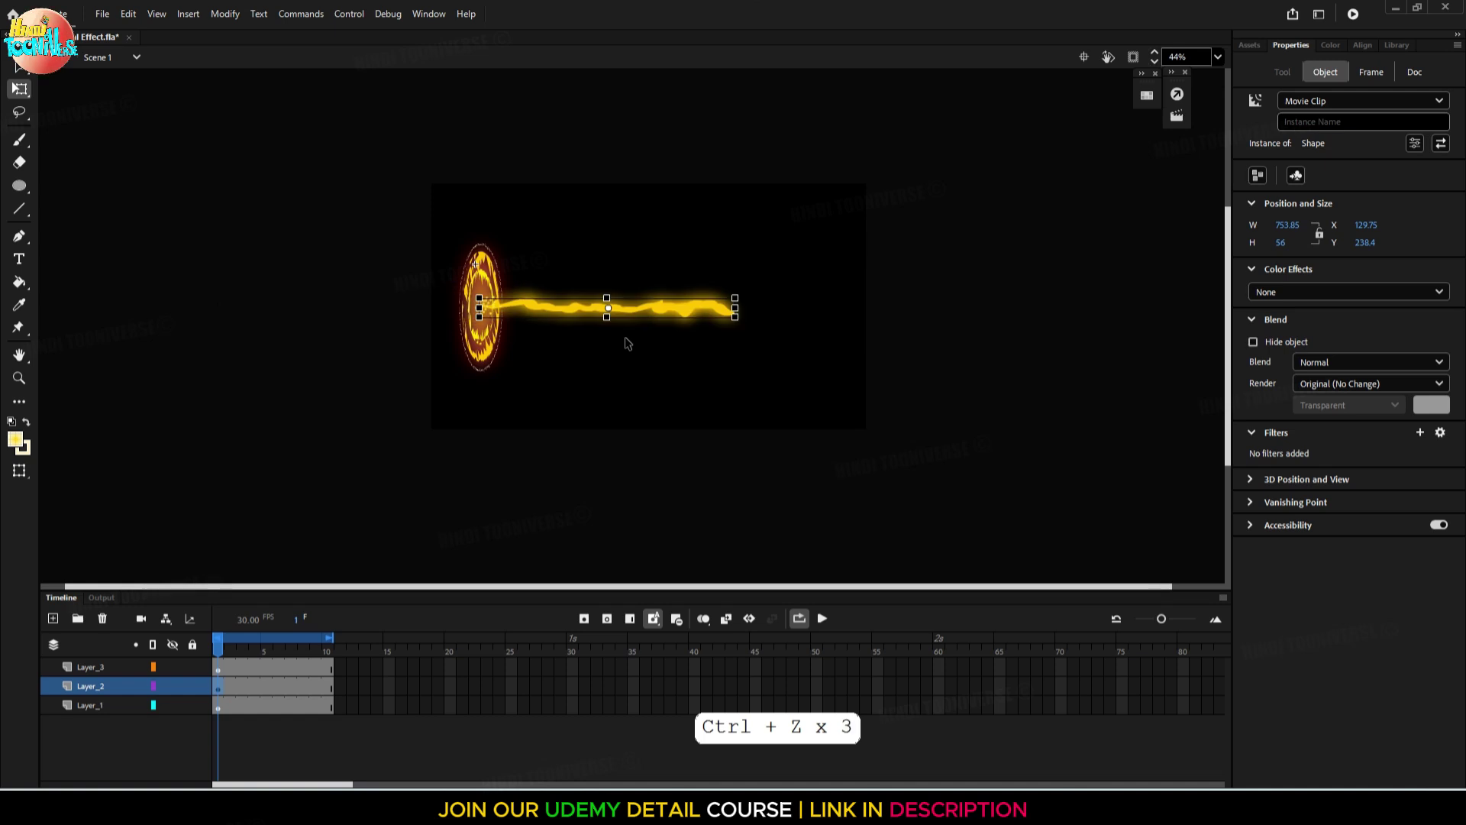
pyautogui.click(628, 347)
pyautogui.hotkey('ctrl', 'z')
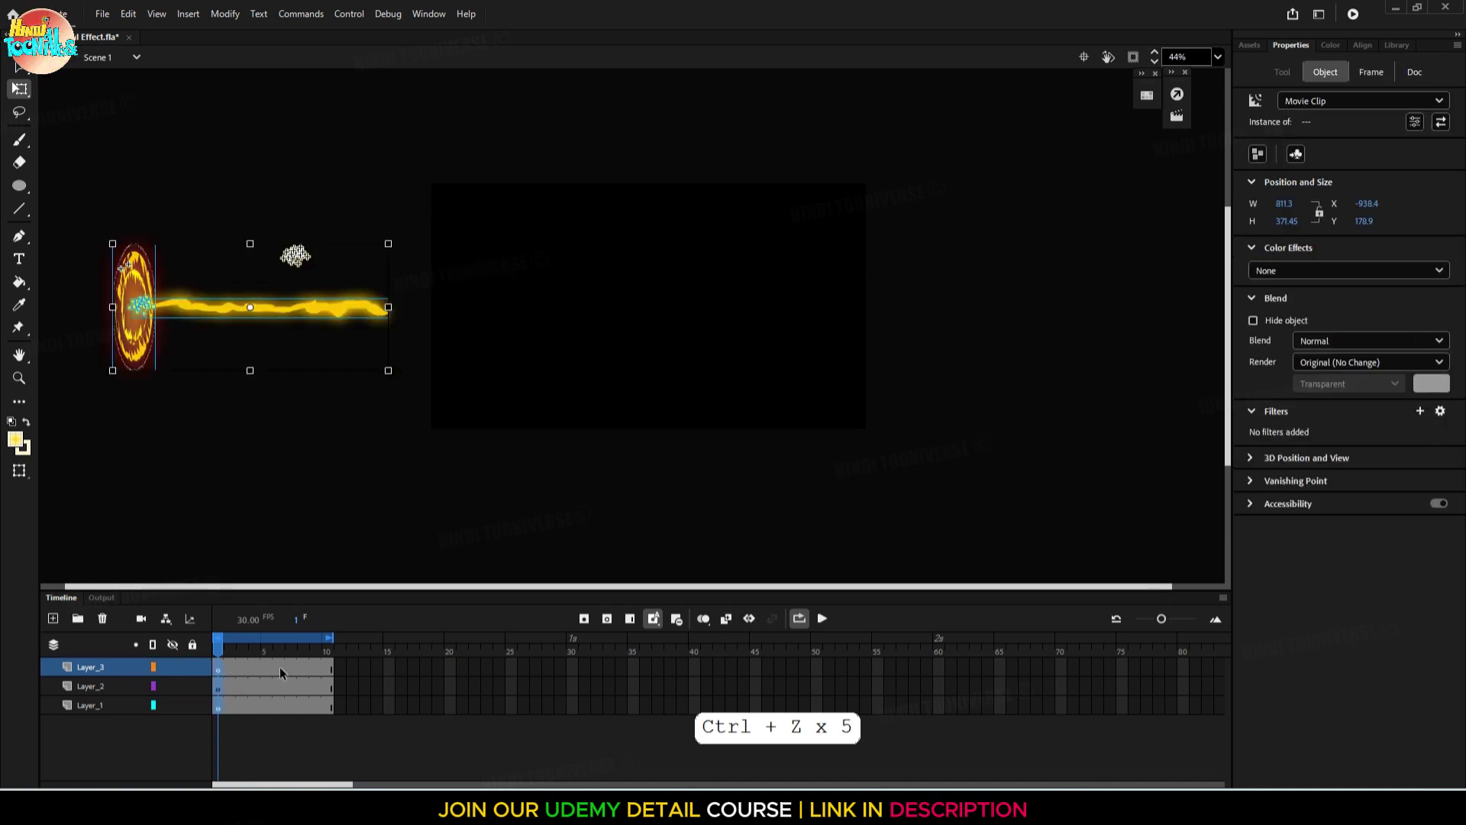
# Extend all three layers to frame 60 and insert keyframes on them at frame 10
pyautogui.moveTo(946, 664); pyautogui.dragTo(940, 716)
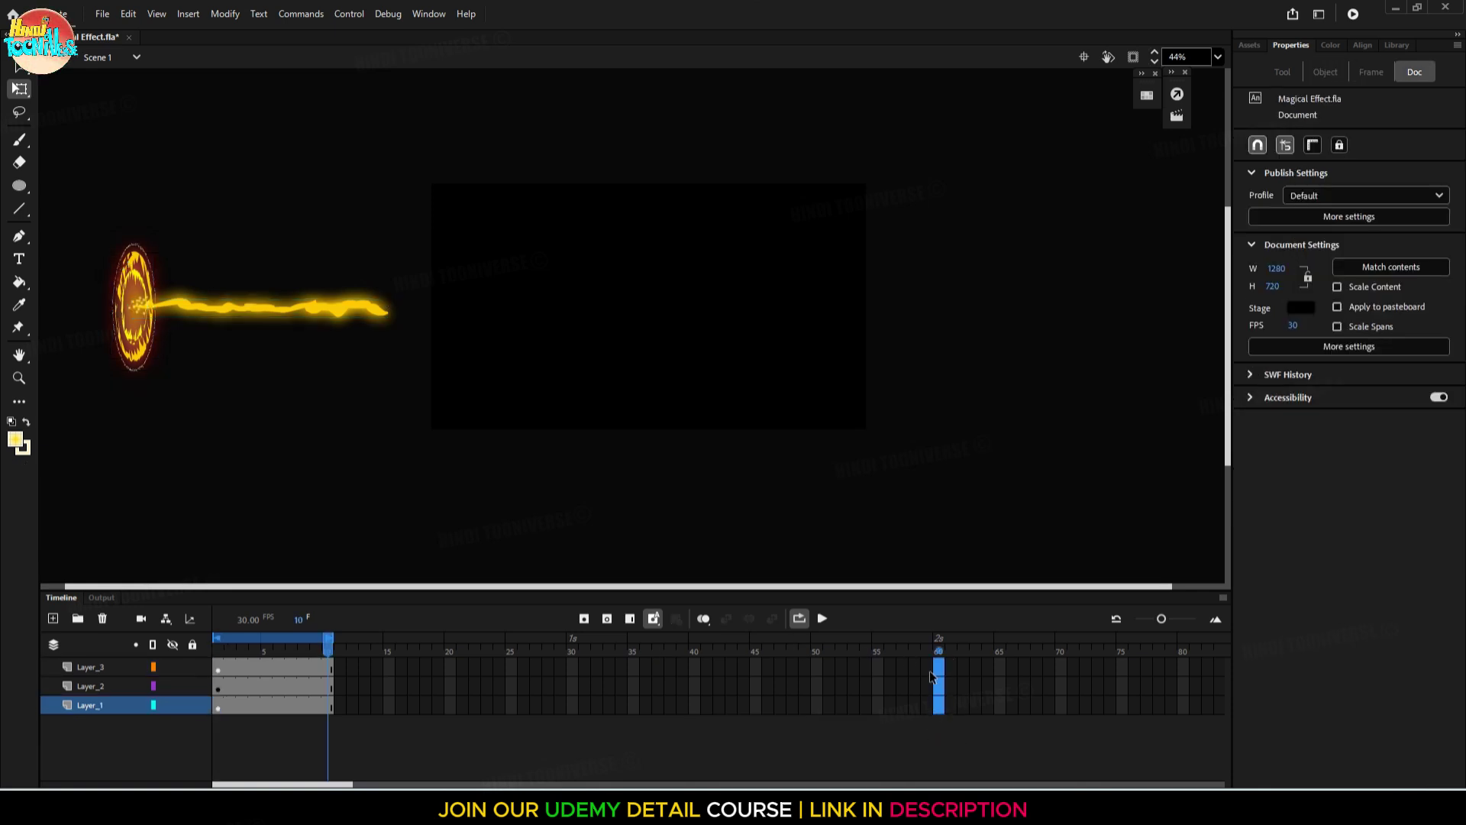
pyautogui.press('F5')
pyautogui.moveTo(328, 662); pyautogui.dragTo(326, 708)
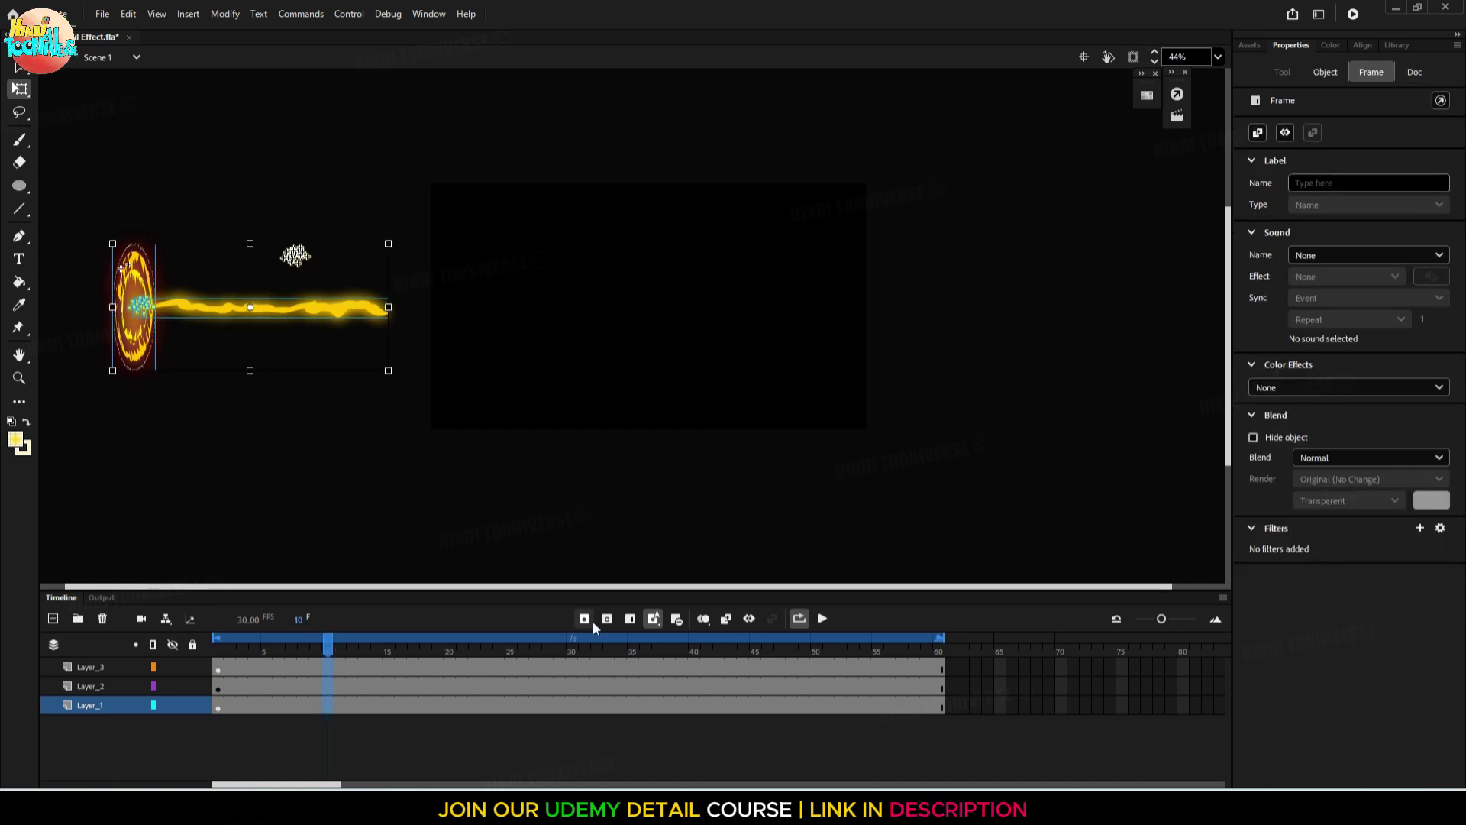
# Create classic tweens between frames 1 and 10 on all three layers
pyautogui.moveTo(332, 648); pyautogui.dragTo(219, 698)
pyautogui.rightClick(218, 698)
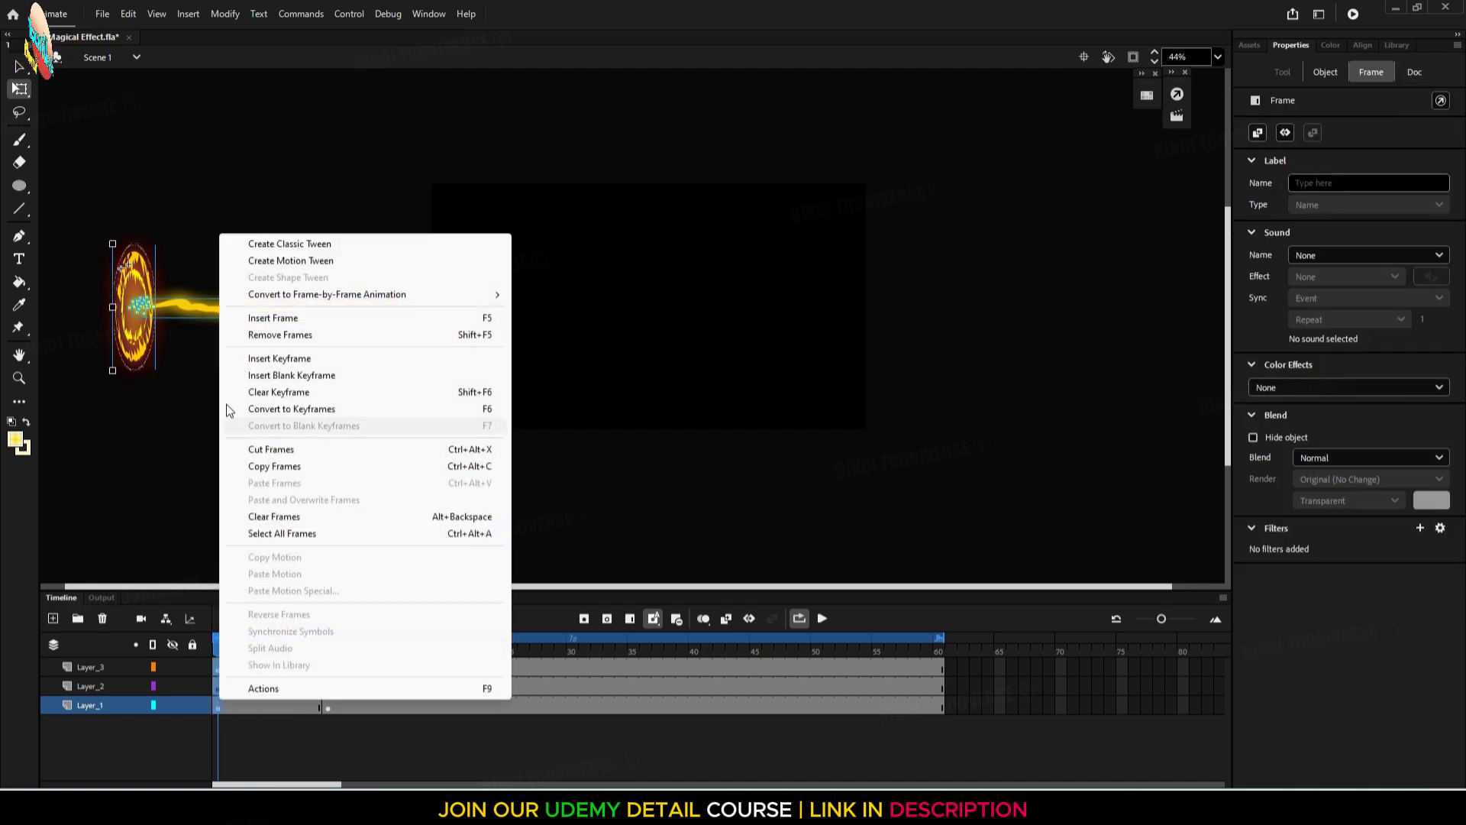
pyautogui.click(277, 252)
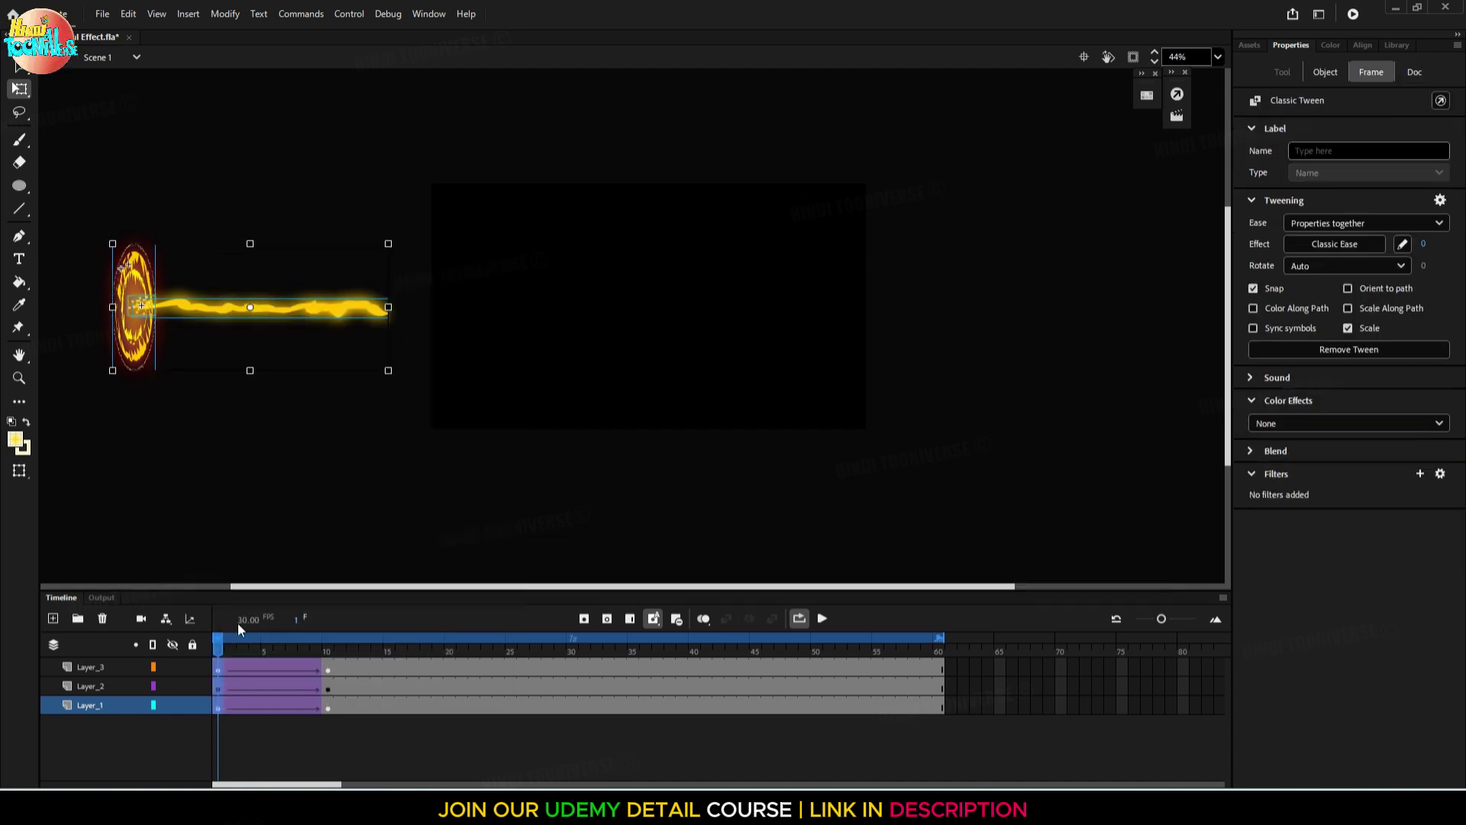
# At frame 10, move the ring, beam and bubbles together onto the stage near its left edge
pyautogui.click(329, 649)
pyautogui.click(327, 673)
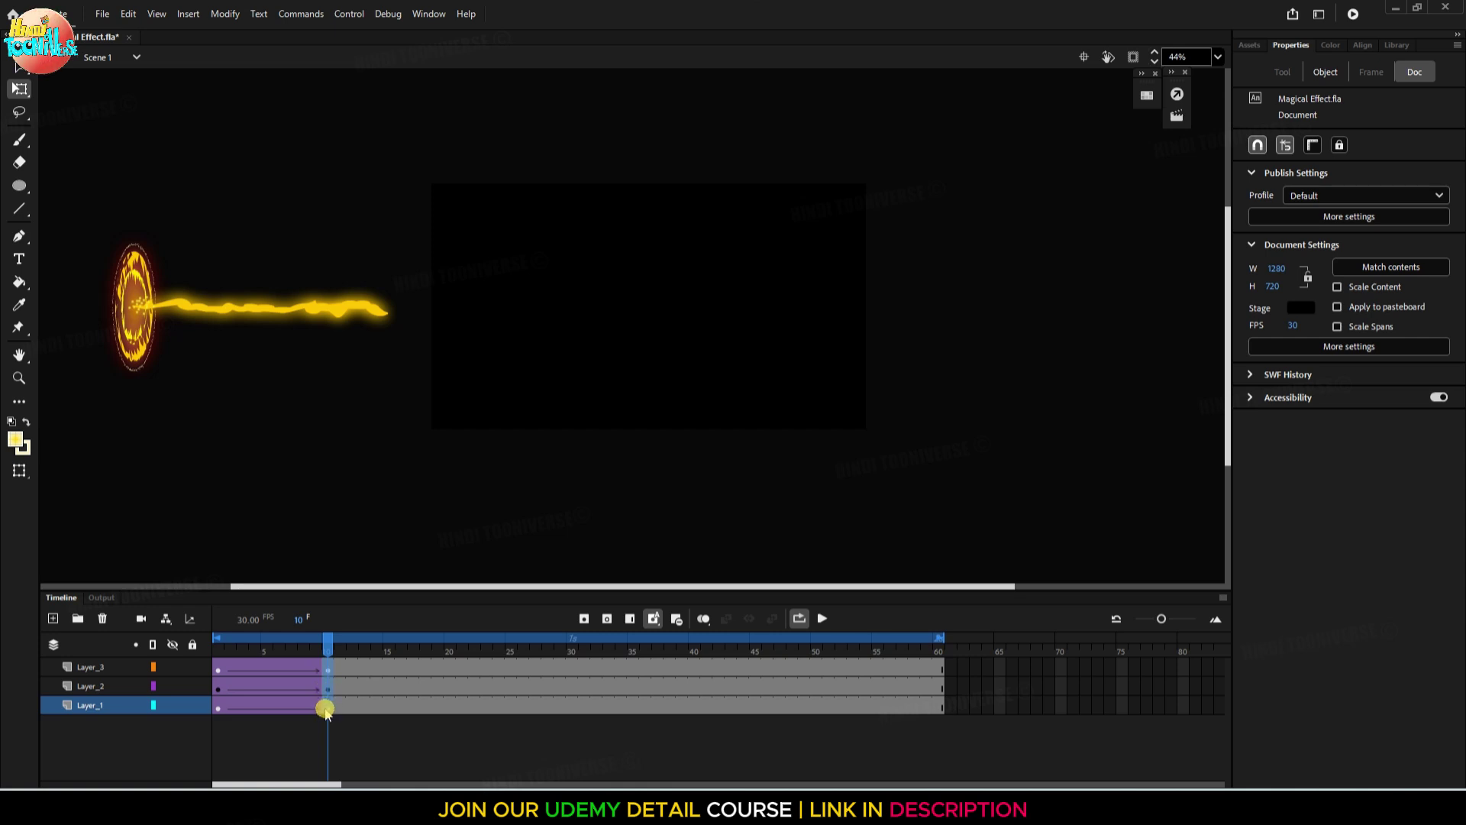
pyautogui.click(326, 708)
pyautogui.moveTo(126, 321); pyautogui.dragTo(473, 341)
# Move only the beam at frame 10 back off the stage's left side and test the movie
pyautogui.click(620, 325)
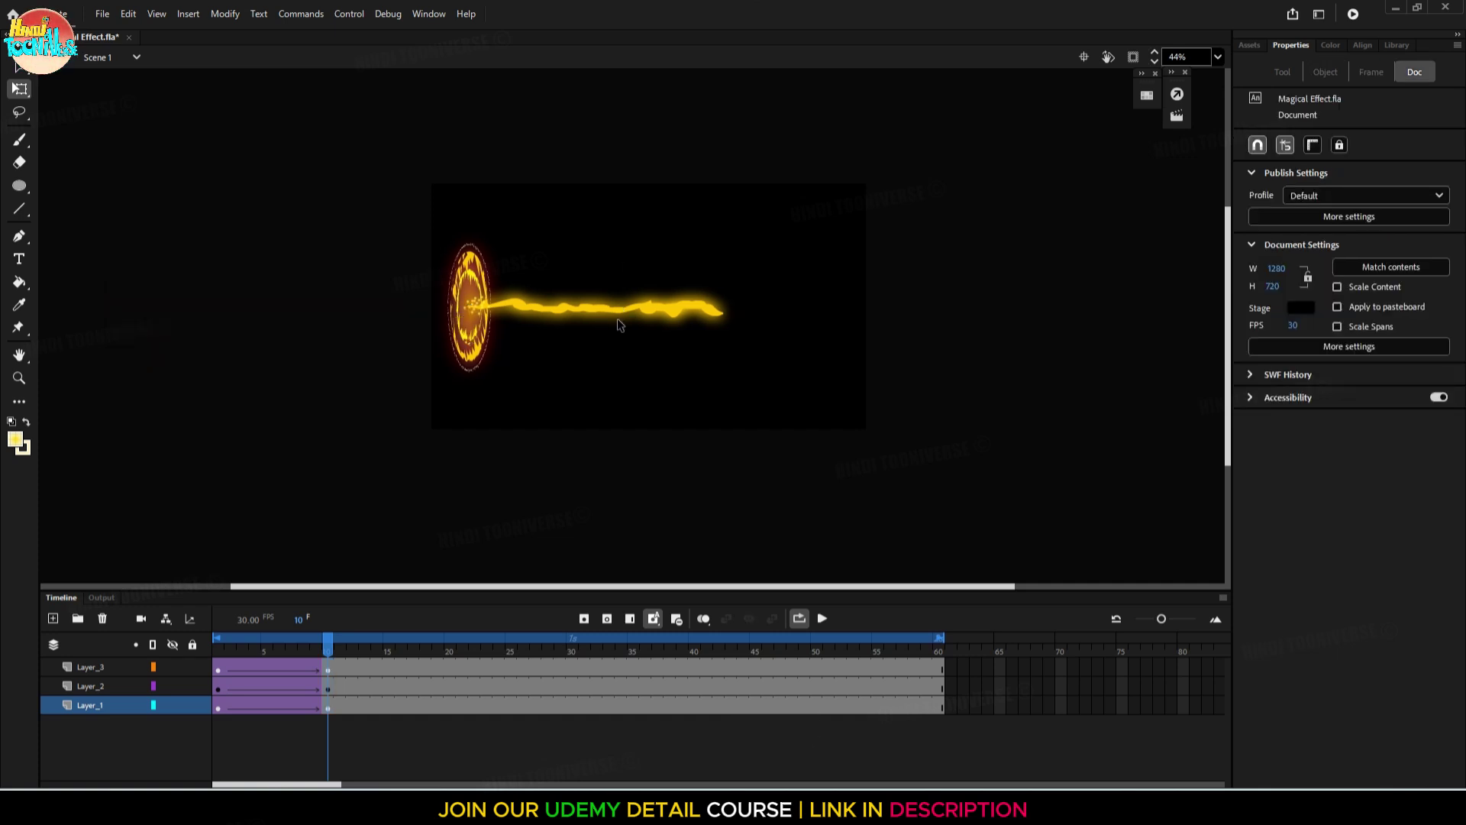
pyautogui.click(633, 327)
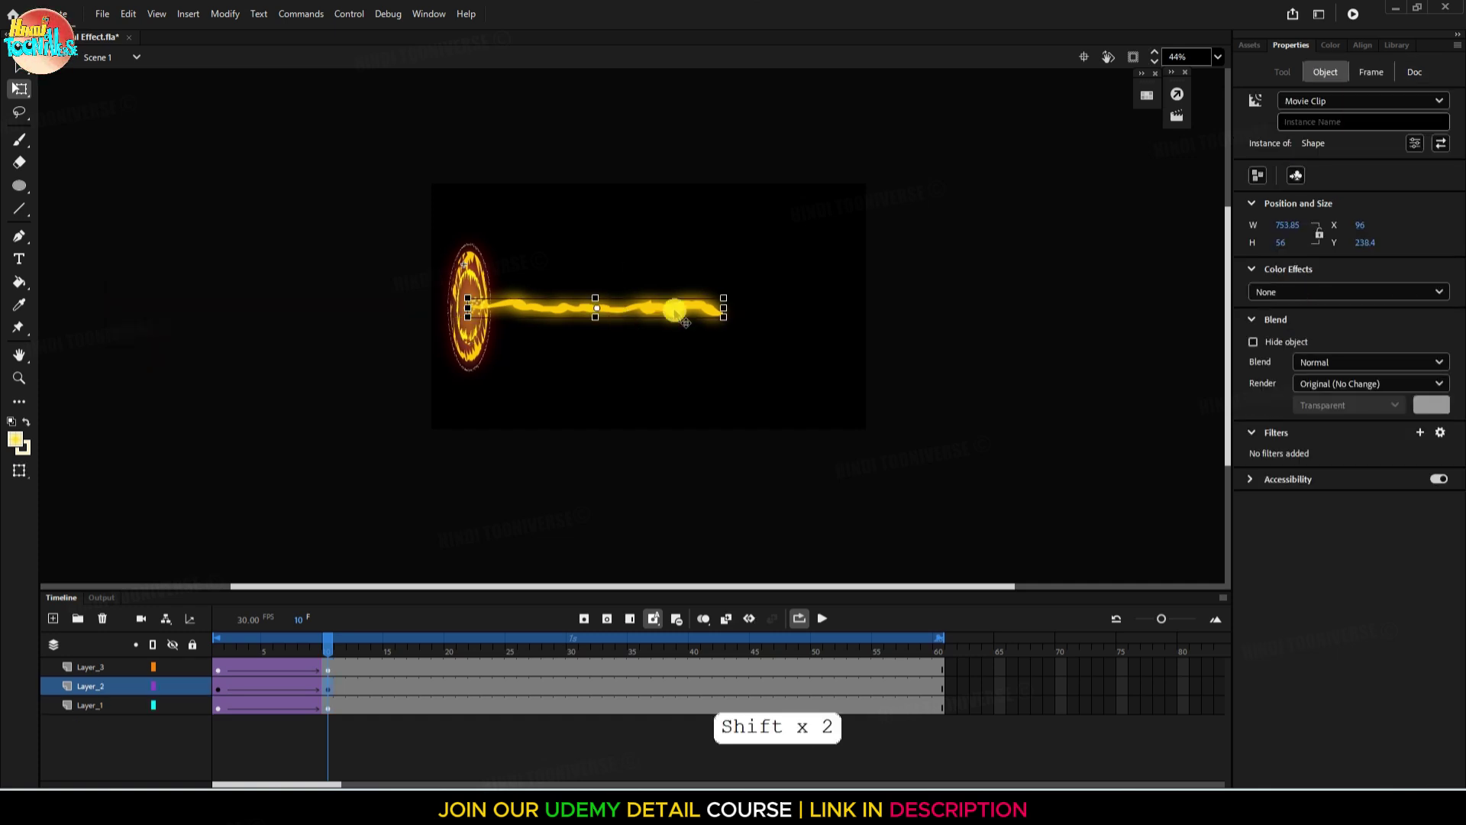
pyautogui.moveTo(685, 322); pyautogui.dragTo(401, 323)
pyautogui.hotkey('ctrl', 'Return')
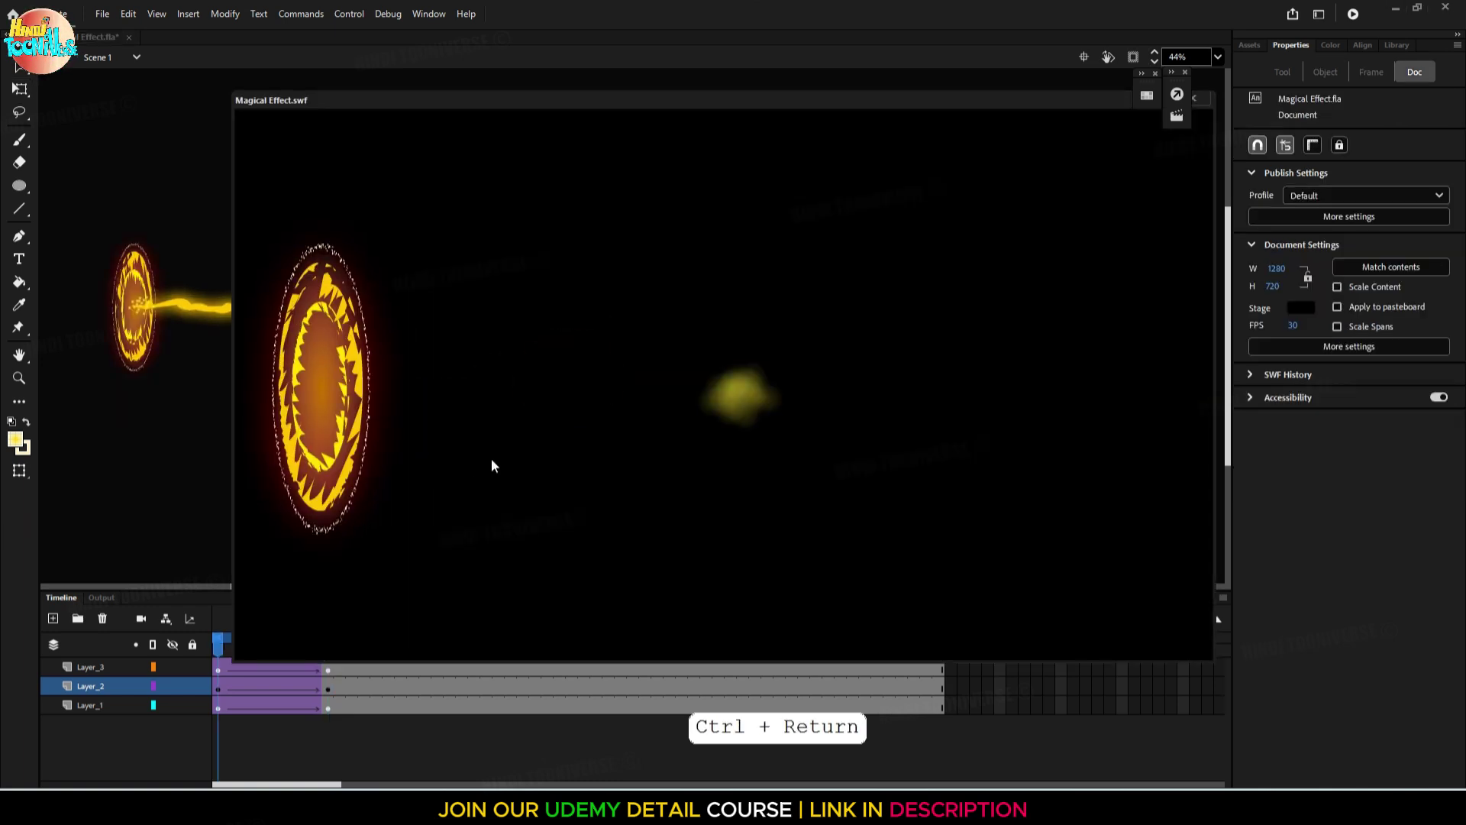
pyautogui.click(1208, 97)
# Move the frame 10 keyframes of Layer_3 and Layer_1 to frame 15
pyautogui.moveTo(327, 652); pyautogui.dragTo(389, 669)
pyautogui.click(327, 669)
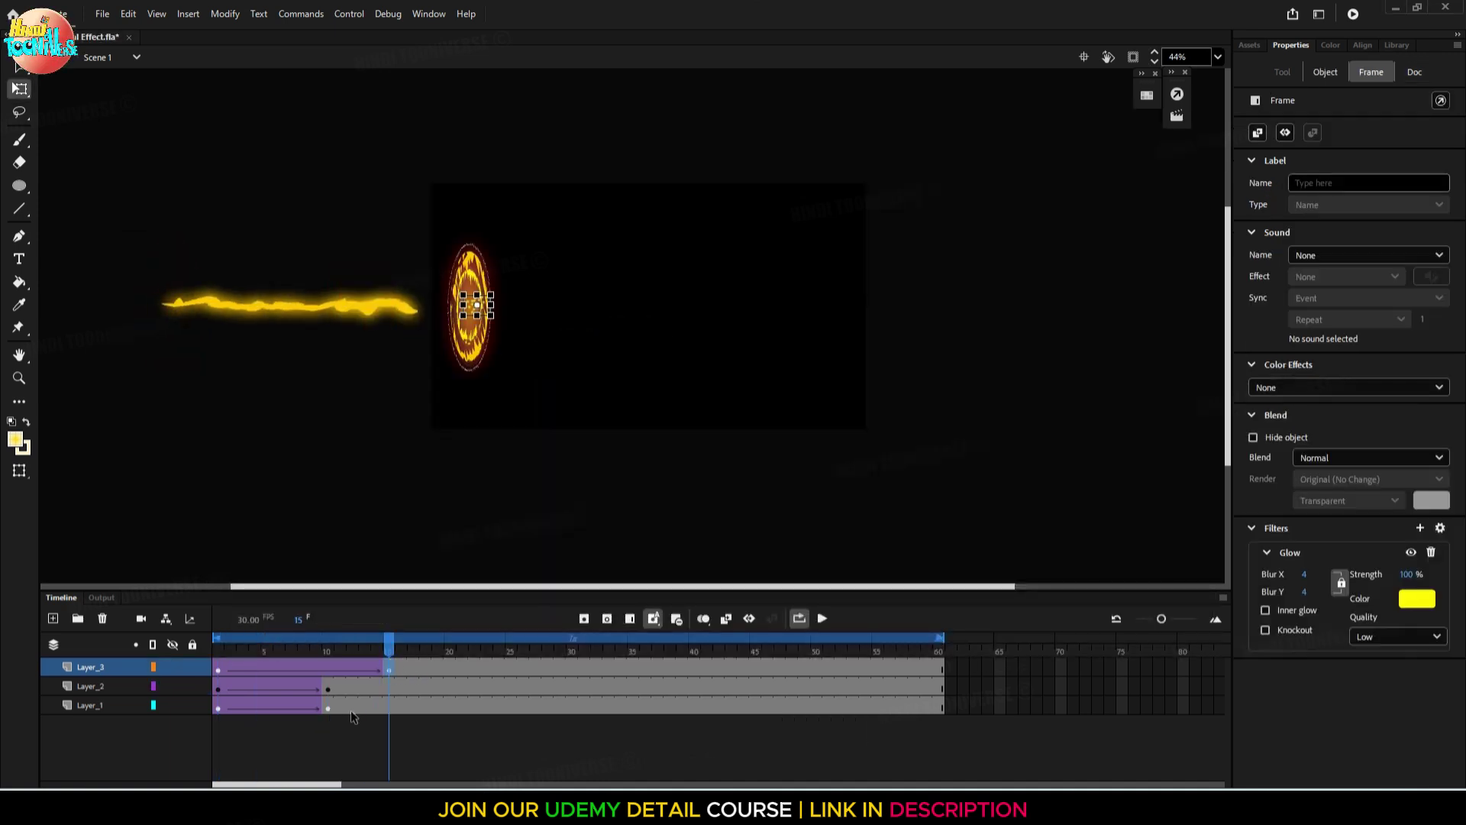
pyautogui.click(324, 709)
pyautogui.moveTo(327, 708); pyautogui.dragTo(388, 706)
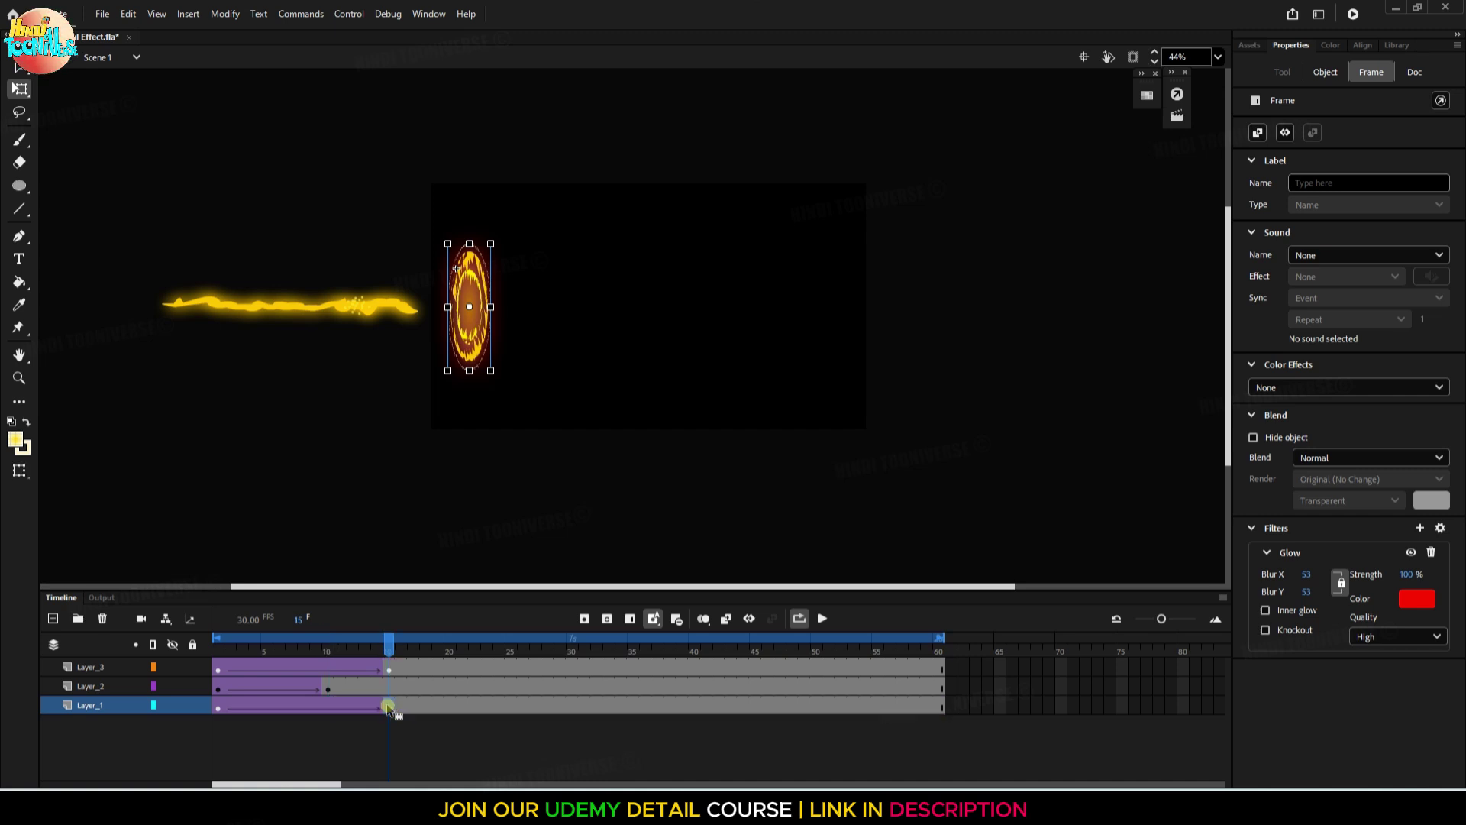
# Clear the frame 10 keyframe on Layer_2 and remove that layer's classic tween
pyautogui.click(329, 687)
pyautogui.hotkey('shift', 'F6')
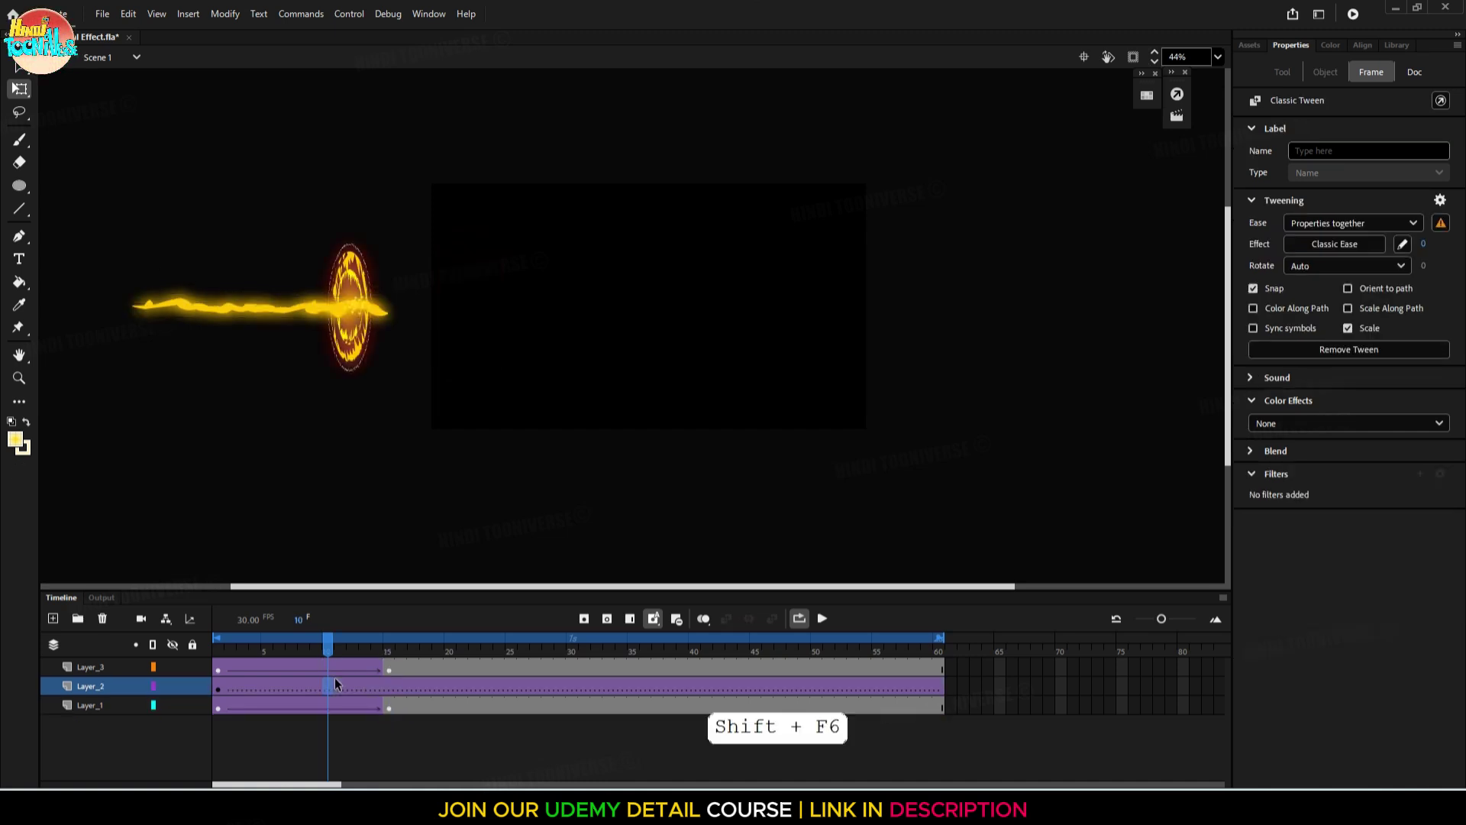
pyautogui.rightClick(272, 678)
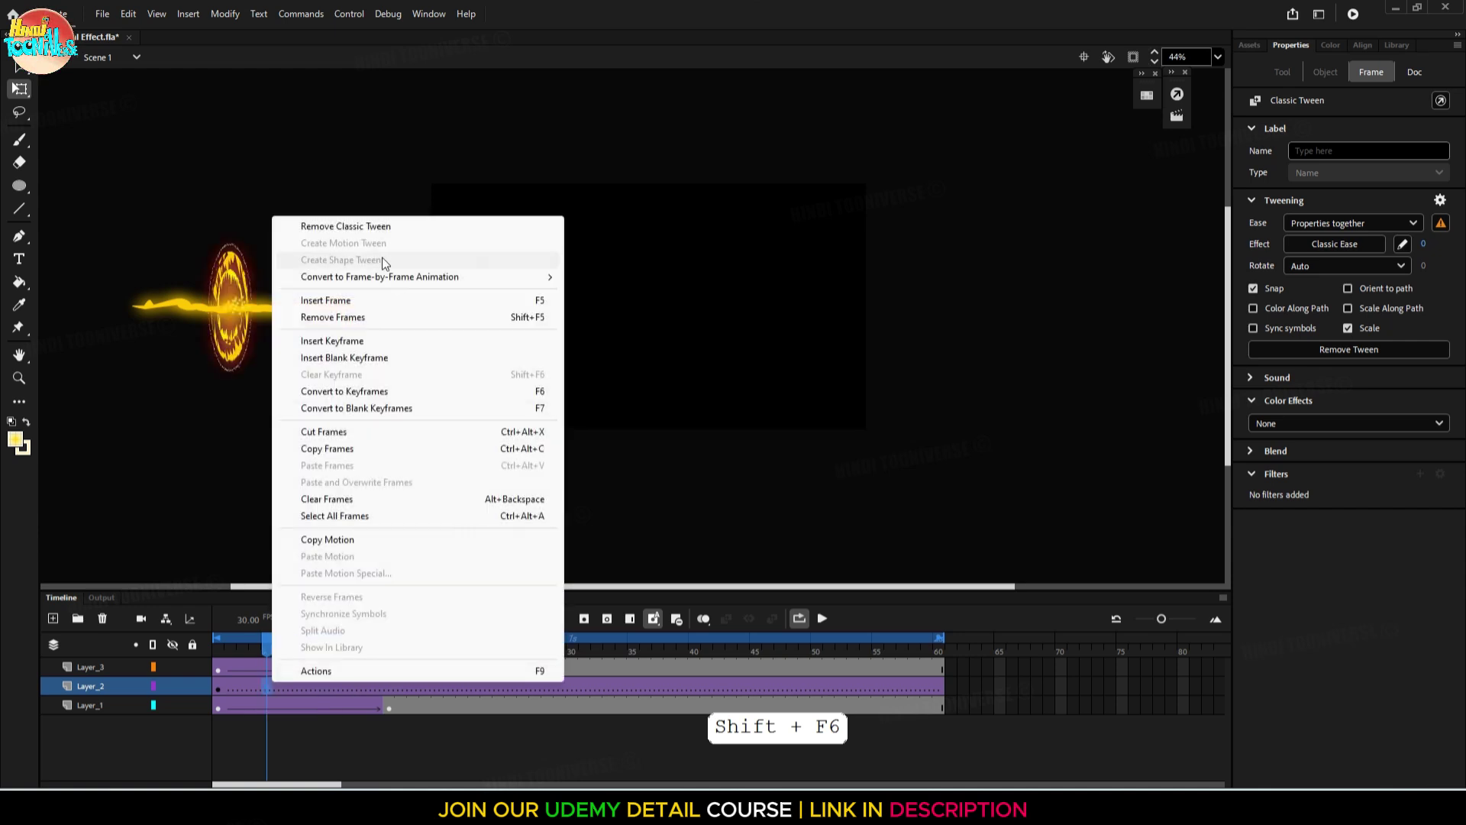
pyautogui.click(355, 226)
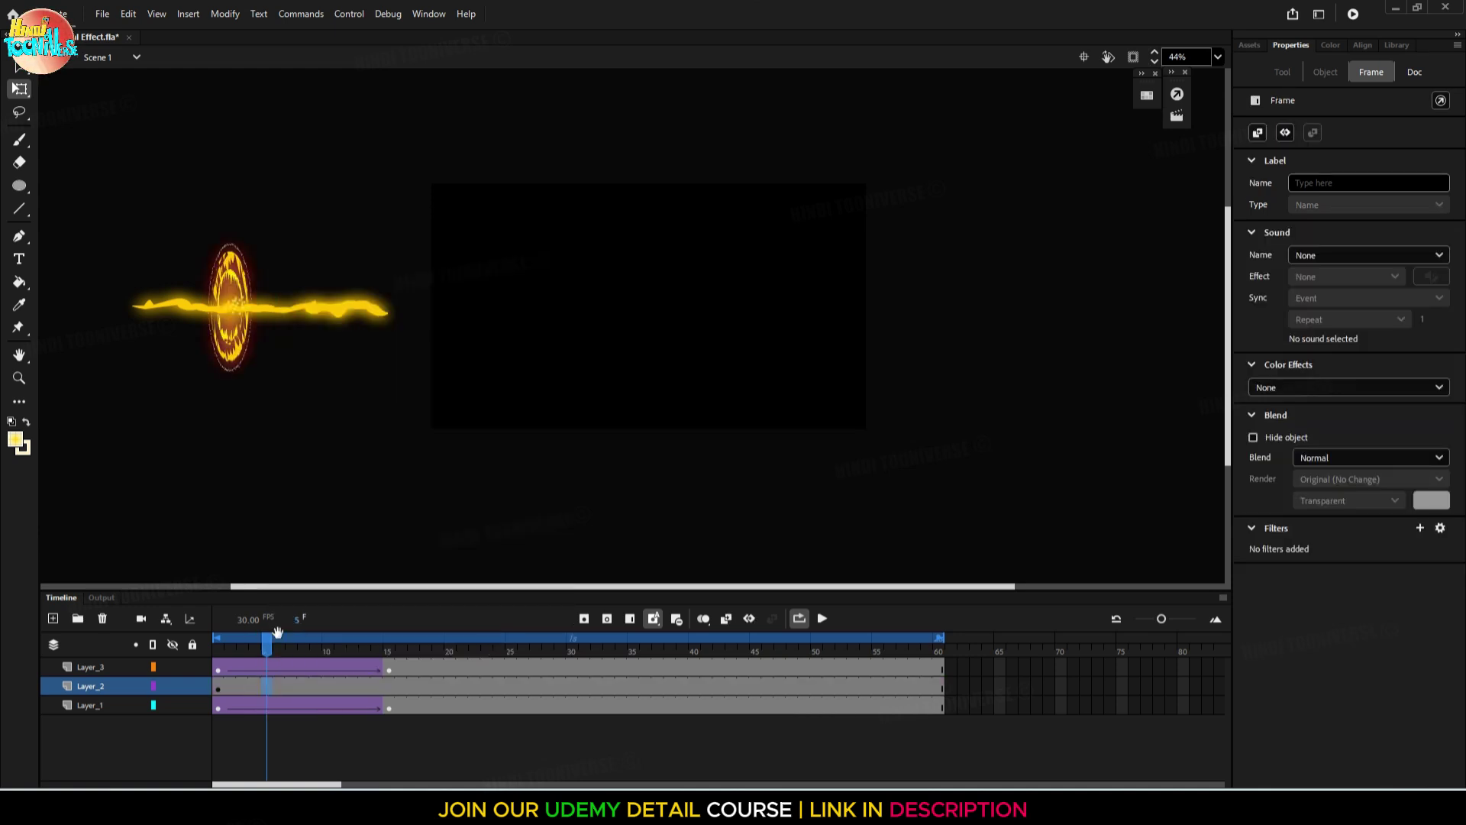
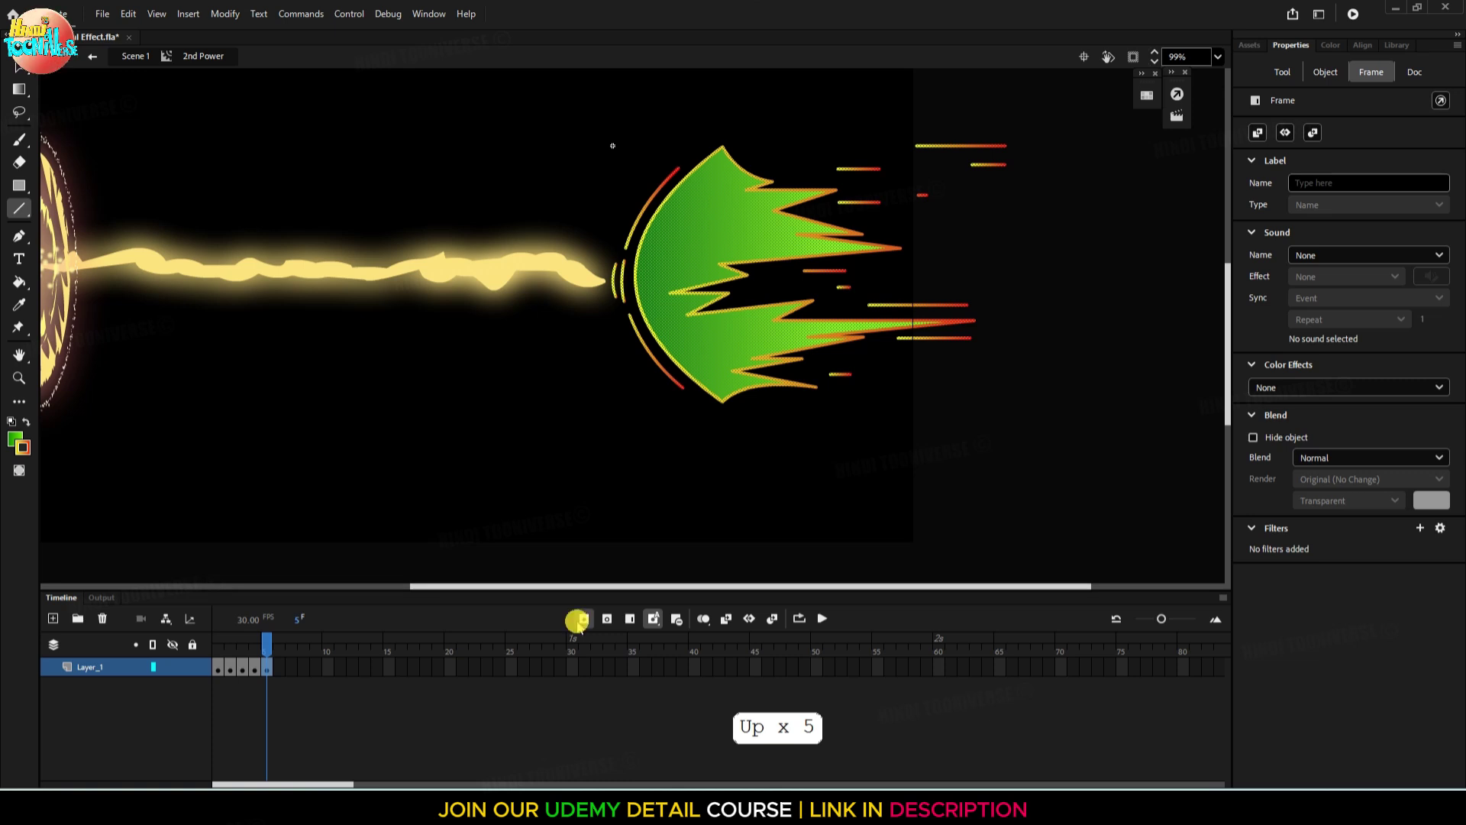
# Insert a keyframe at frame 6 of the 2nd Power clip and nudge its artwork five steps to the right
pyautogui.click(581, 618)
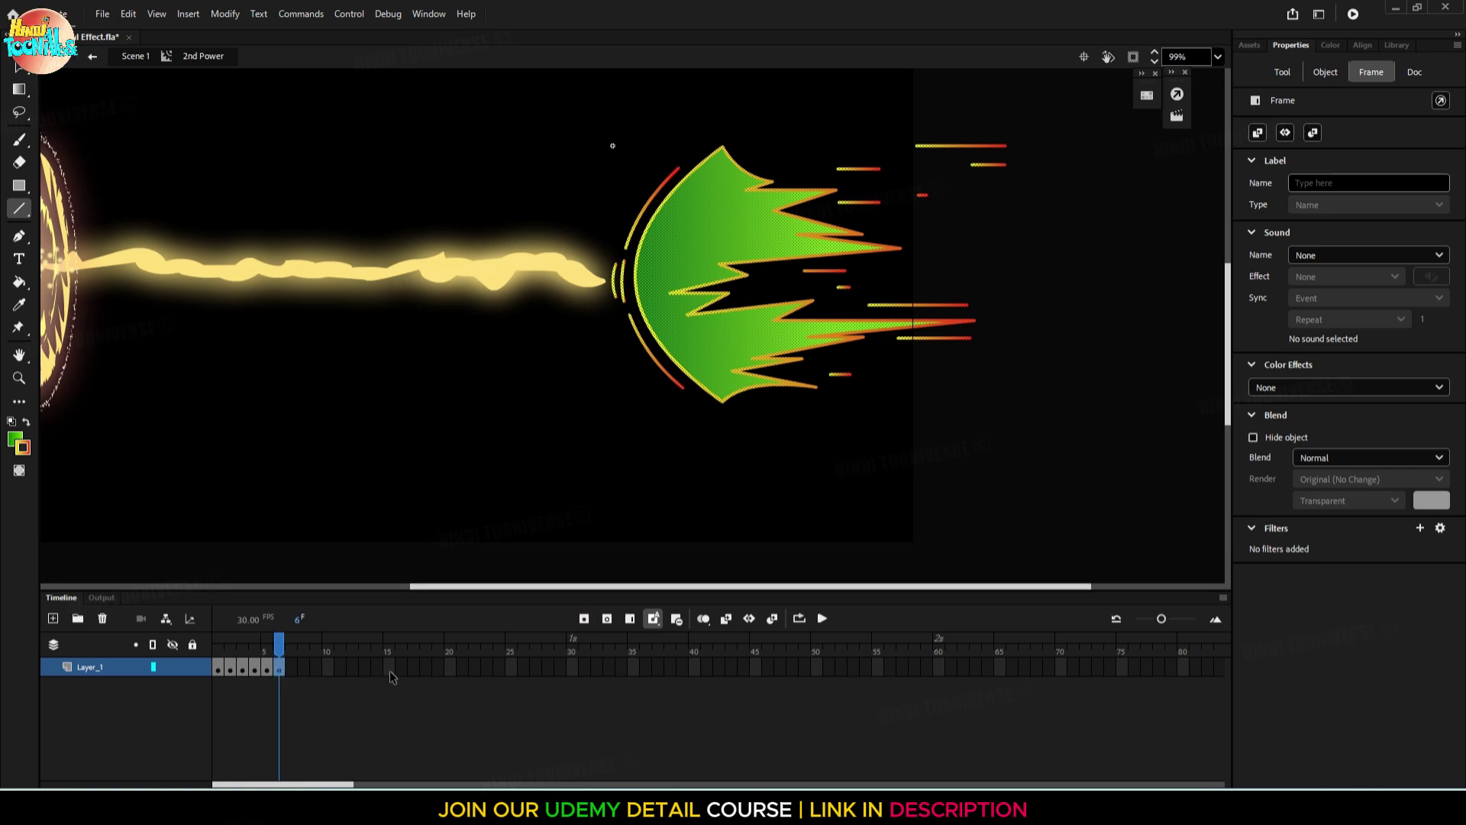
pyautogui.press('Right')
pyautogui.press('Right')
pyautogui.press('Right')
pyautogui.press('Right')
pyautogui.press('Right')
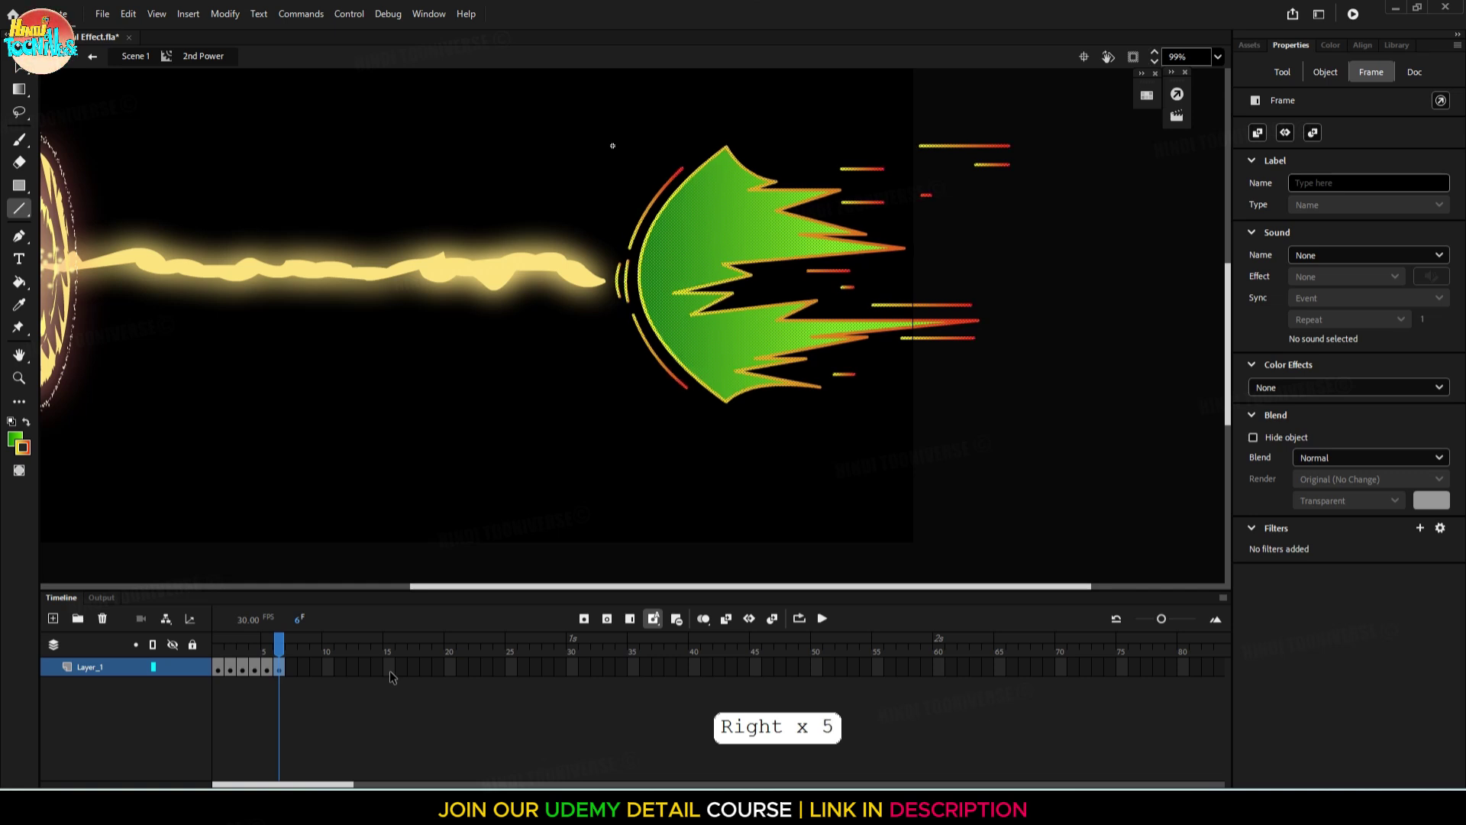
# Insert a keyframe at frame 7, delete its artwork, and paste a copy of frame 1 in its place
pyautogui.click(584, 619)
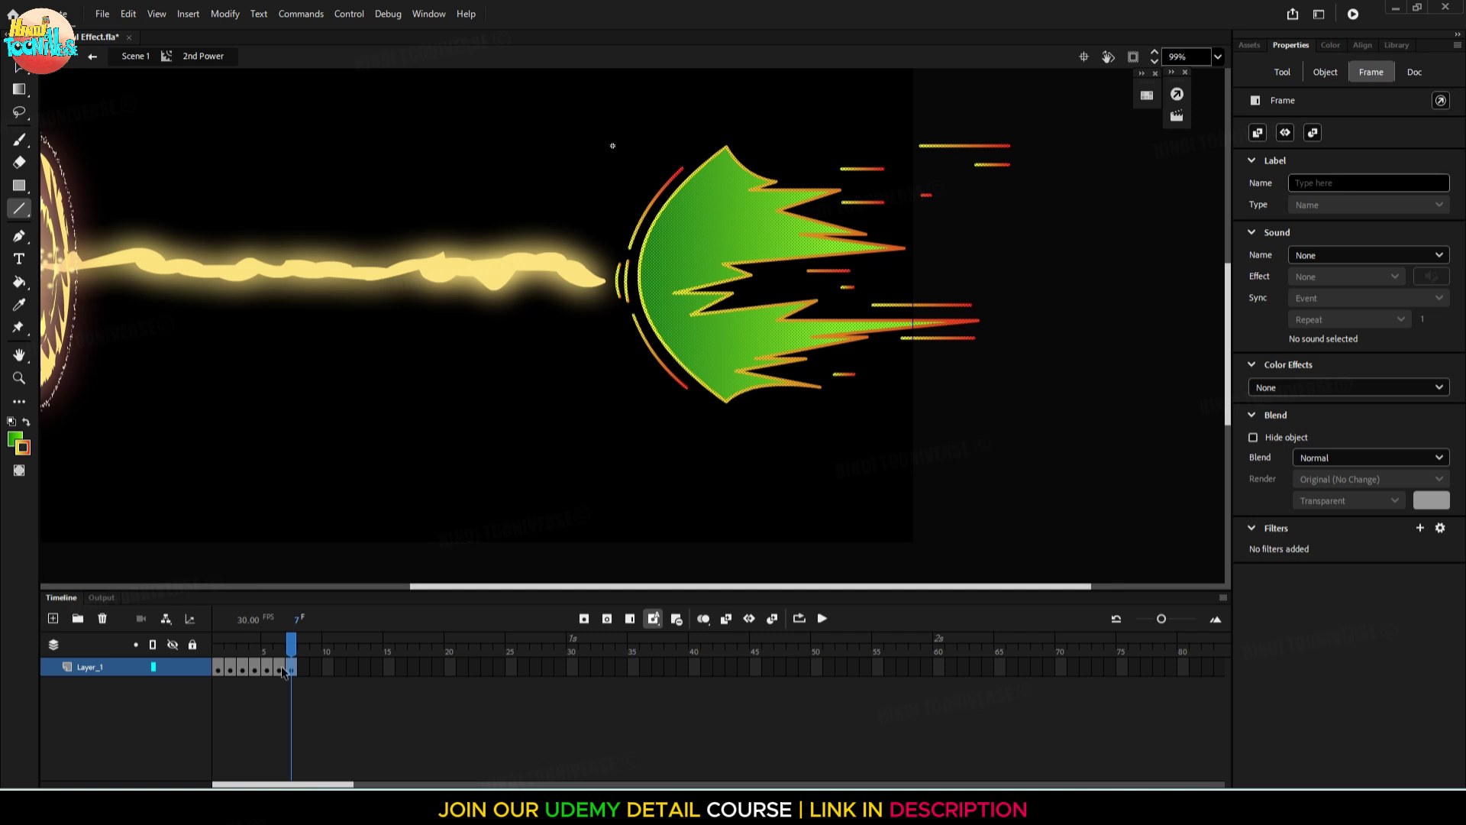
pyautogui.press('Delete')
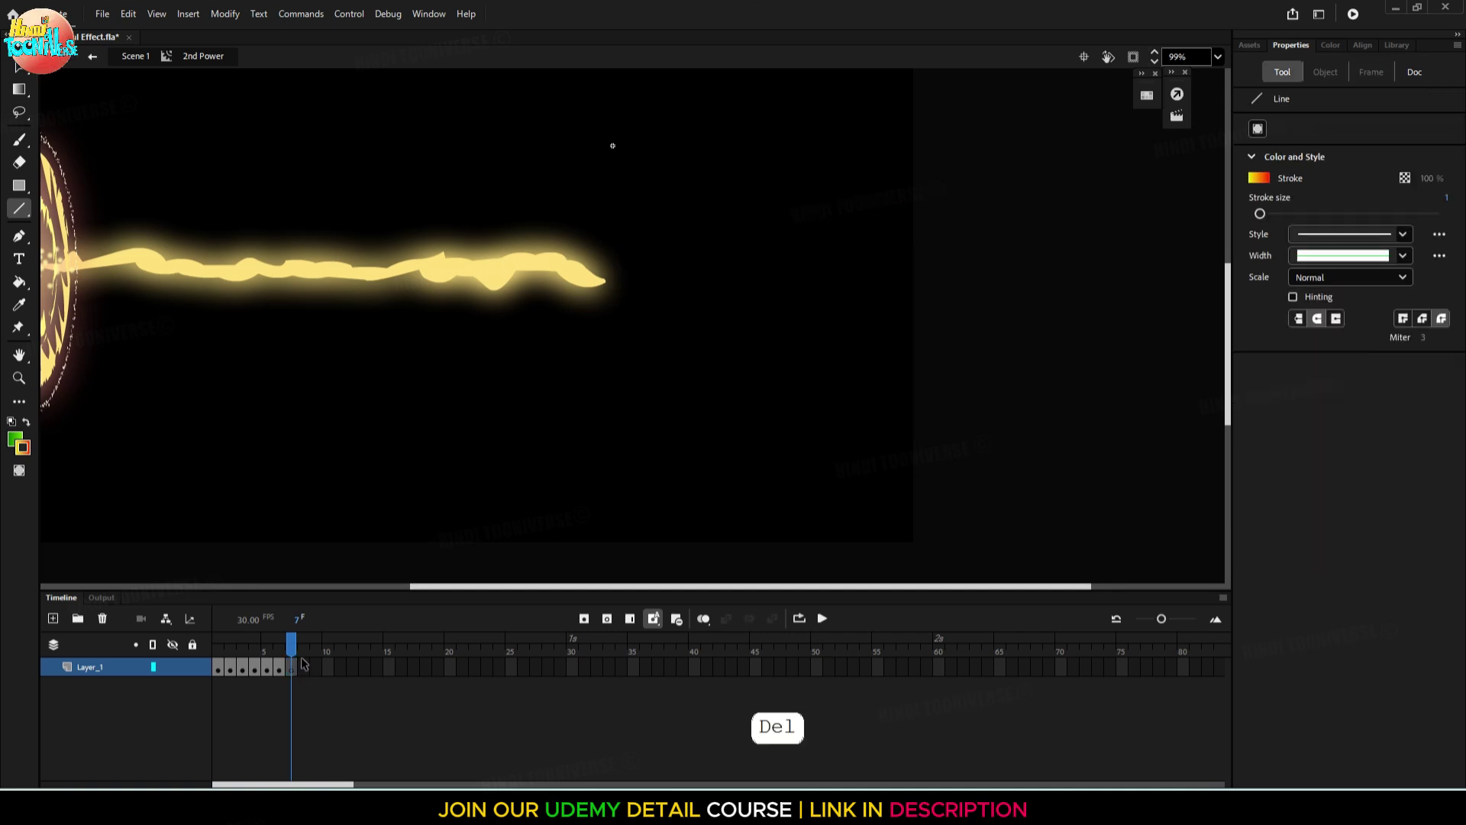
pyautogui.click(221, 669)
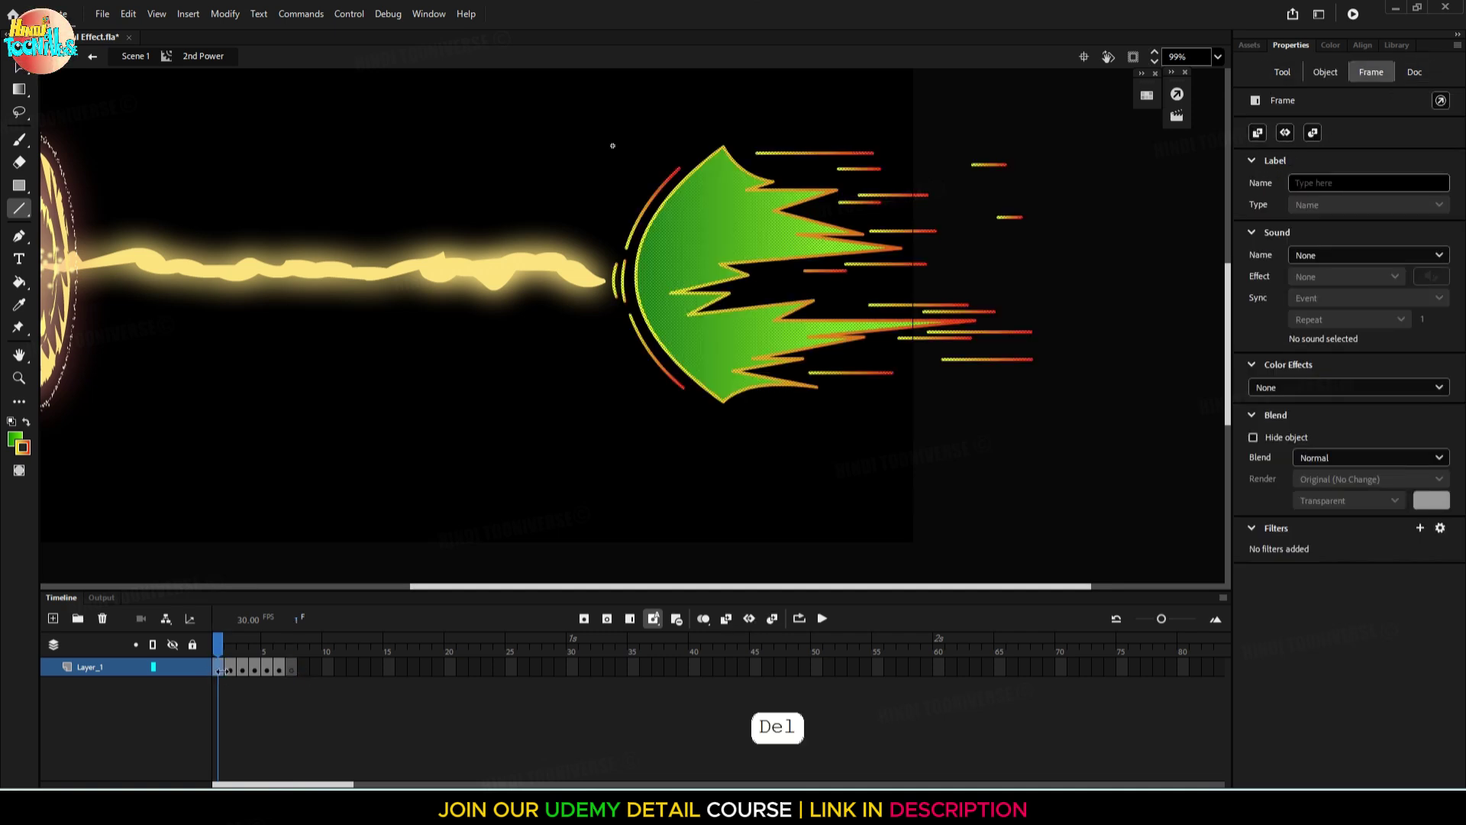
pyautogui.hotkey('ctrl', 'alt', 'c')
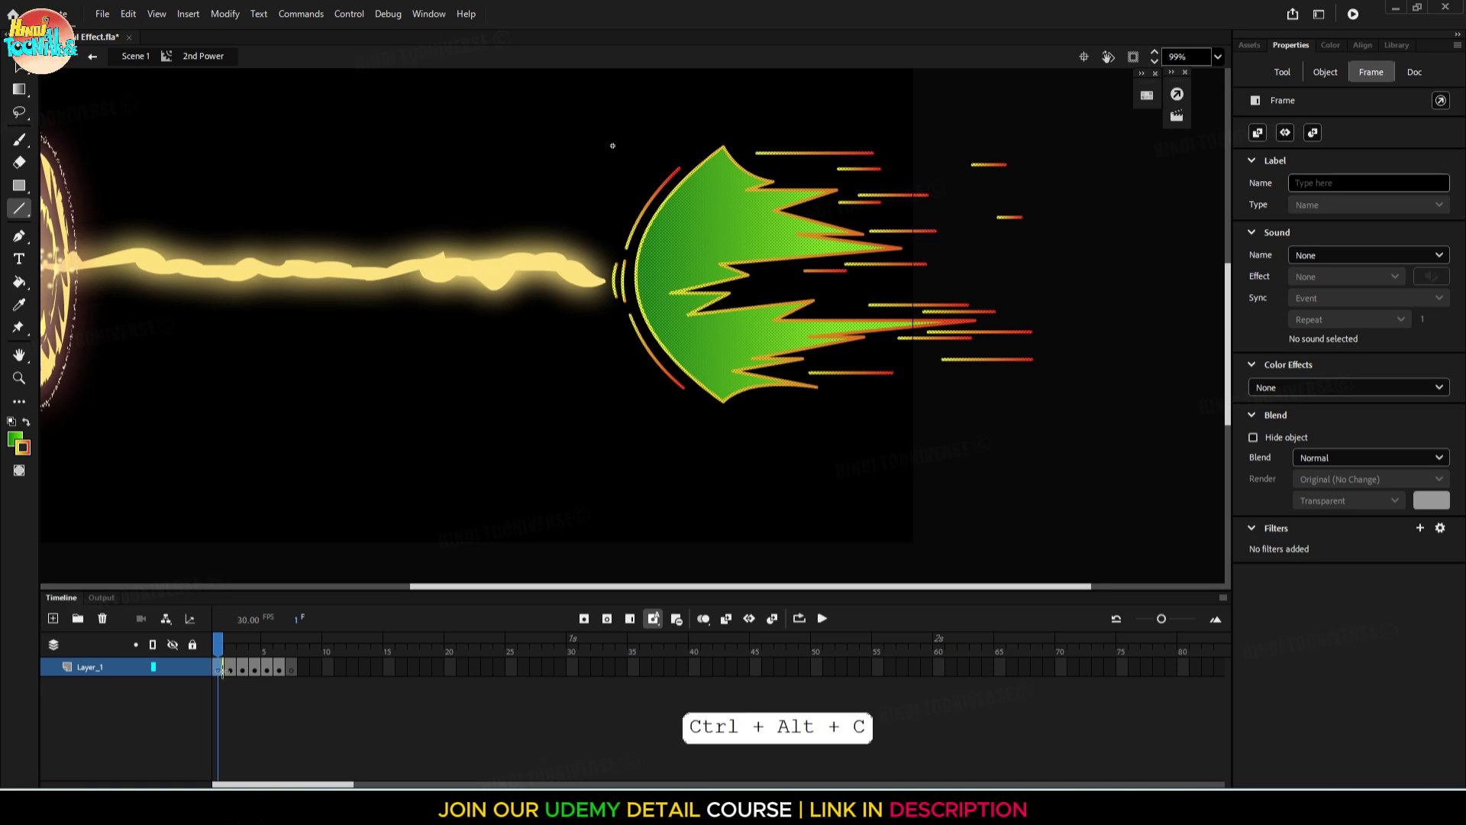
pyautogui.click(294, 668)
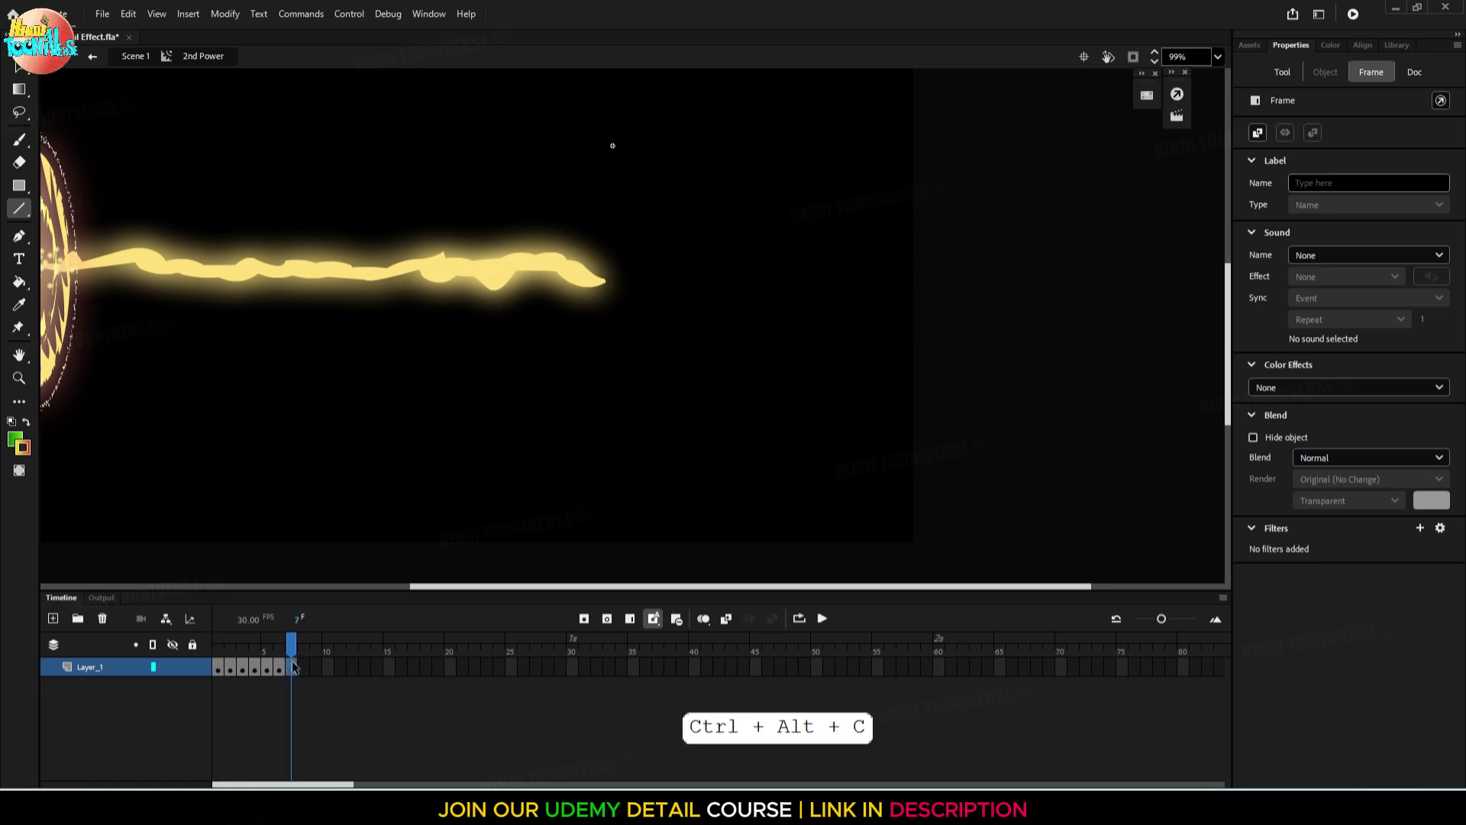
pyautogui.hotkey('ctrl', 'alt', 'v')
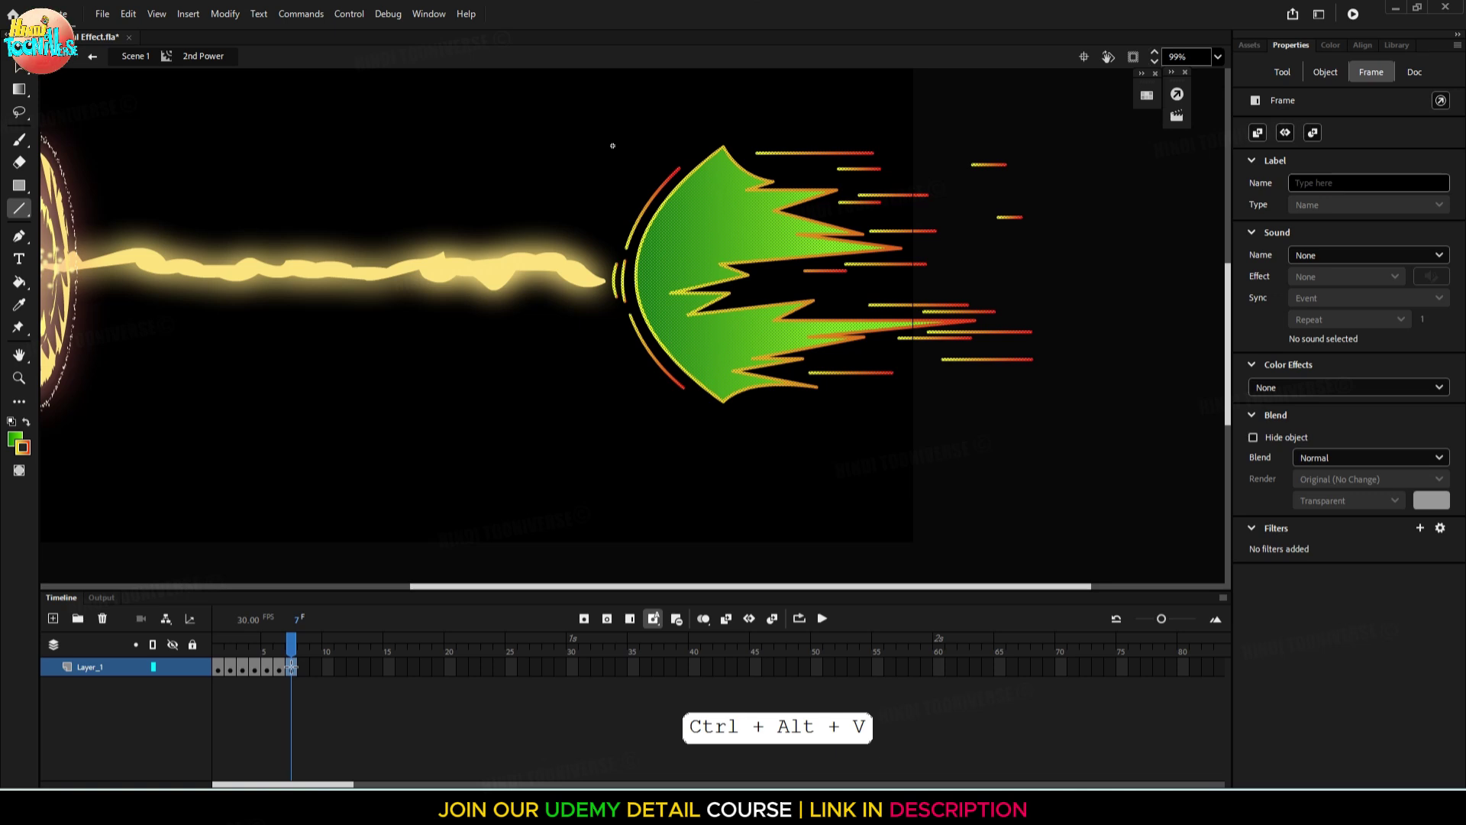
# Loop frames 1 to 7 of the 2nd Power clip and play the animation
pyautogui.moveTo(290, 642); pyautogui.dragTo(129, 630)
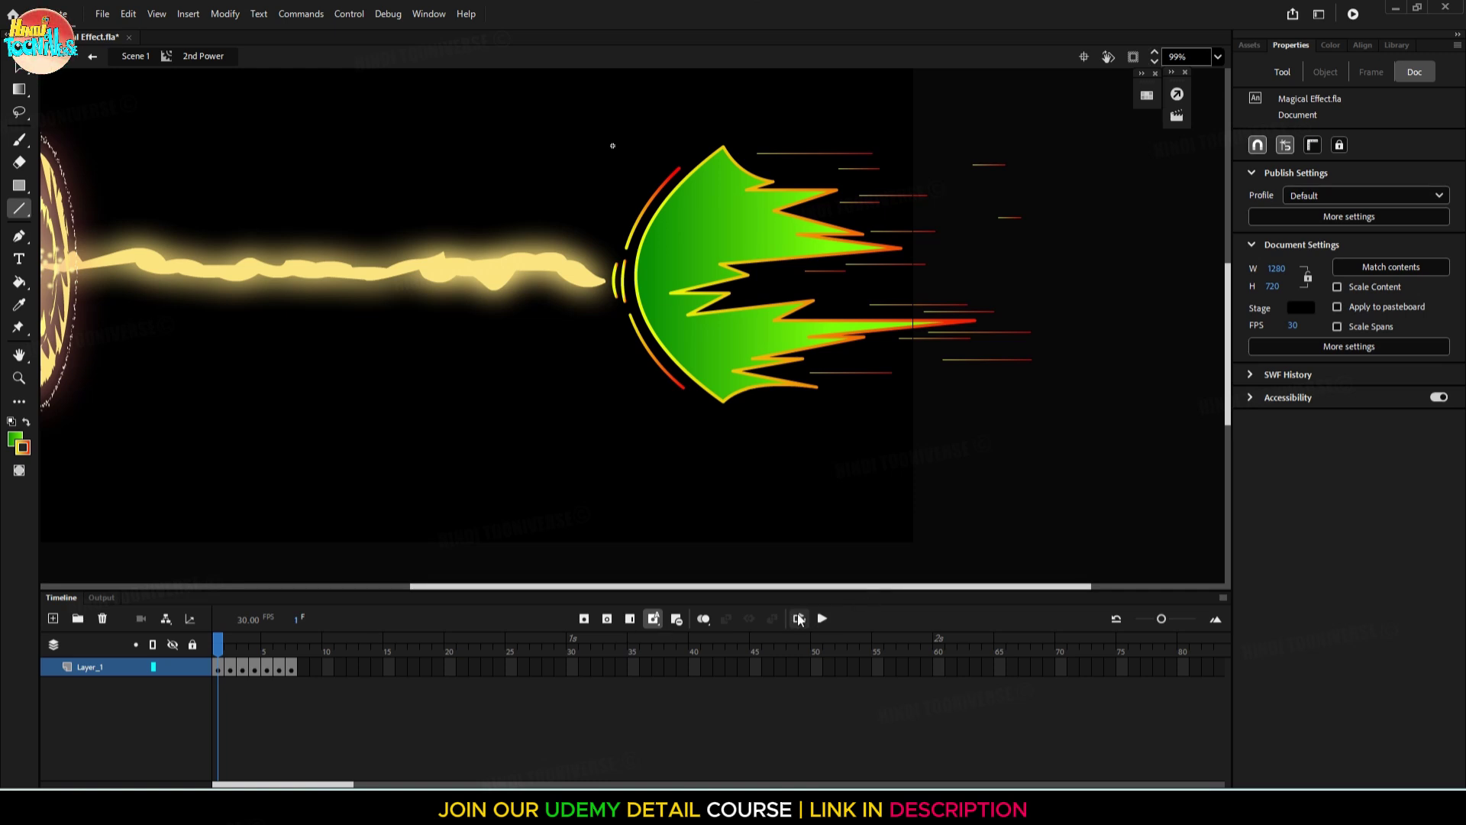
pyautogui.moveTo(246, 640); pyautogui.dragTo(296, 638)
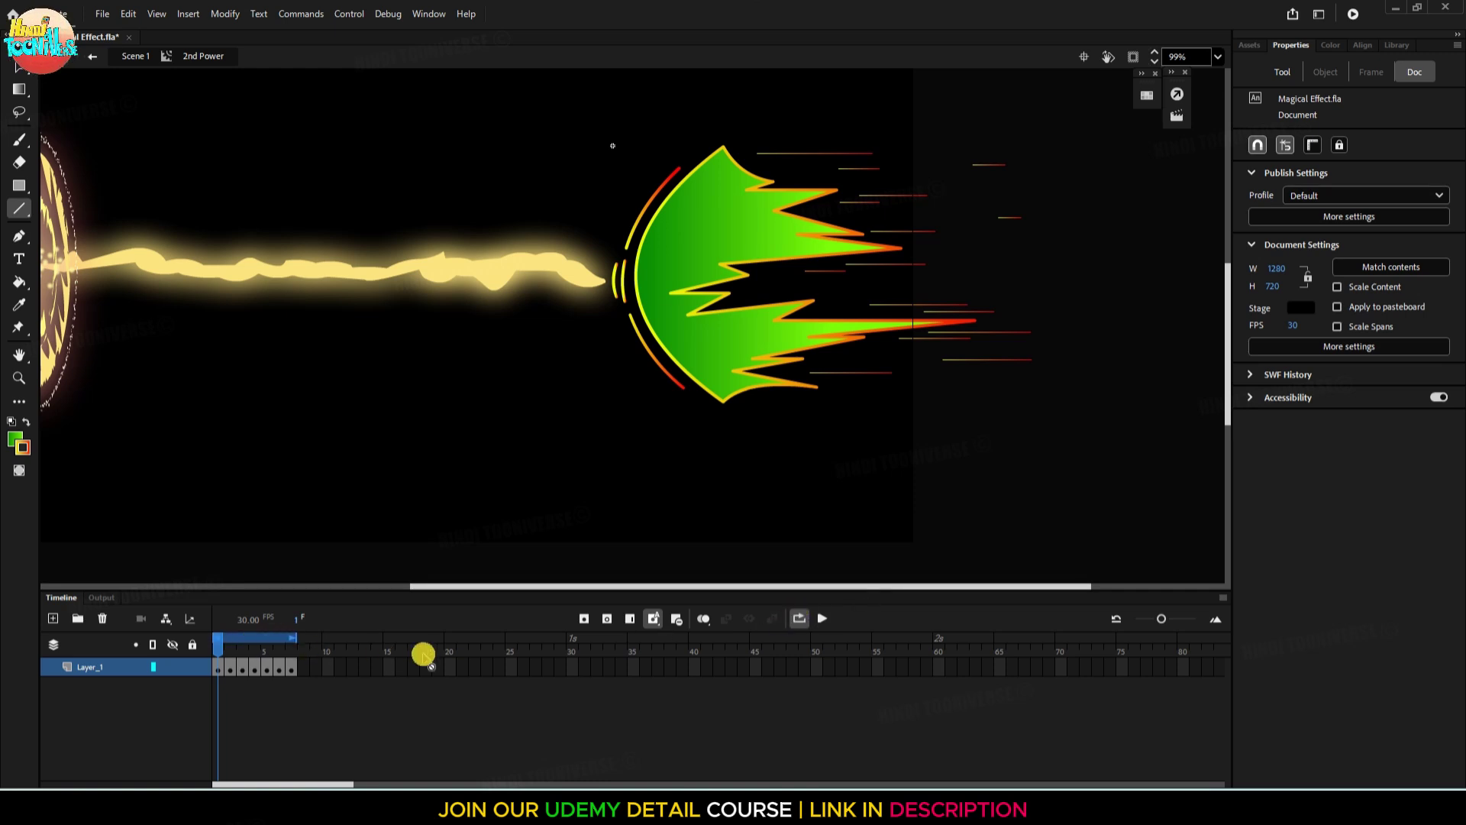
pyautogui.click(822, 618)
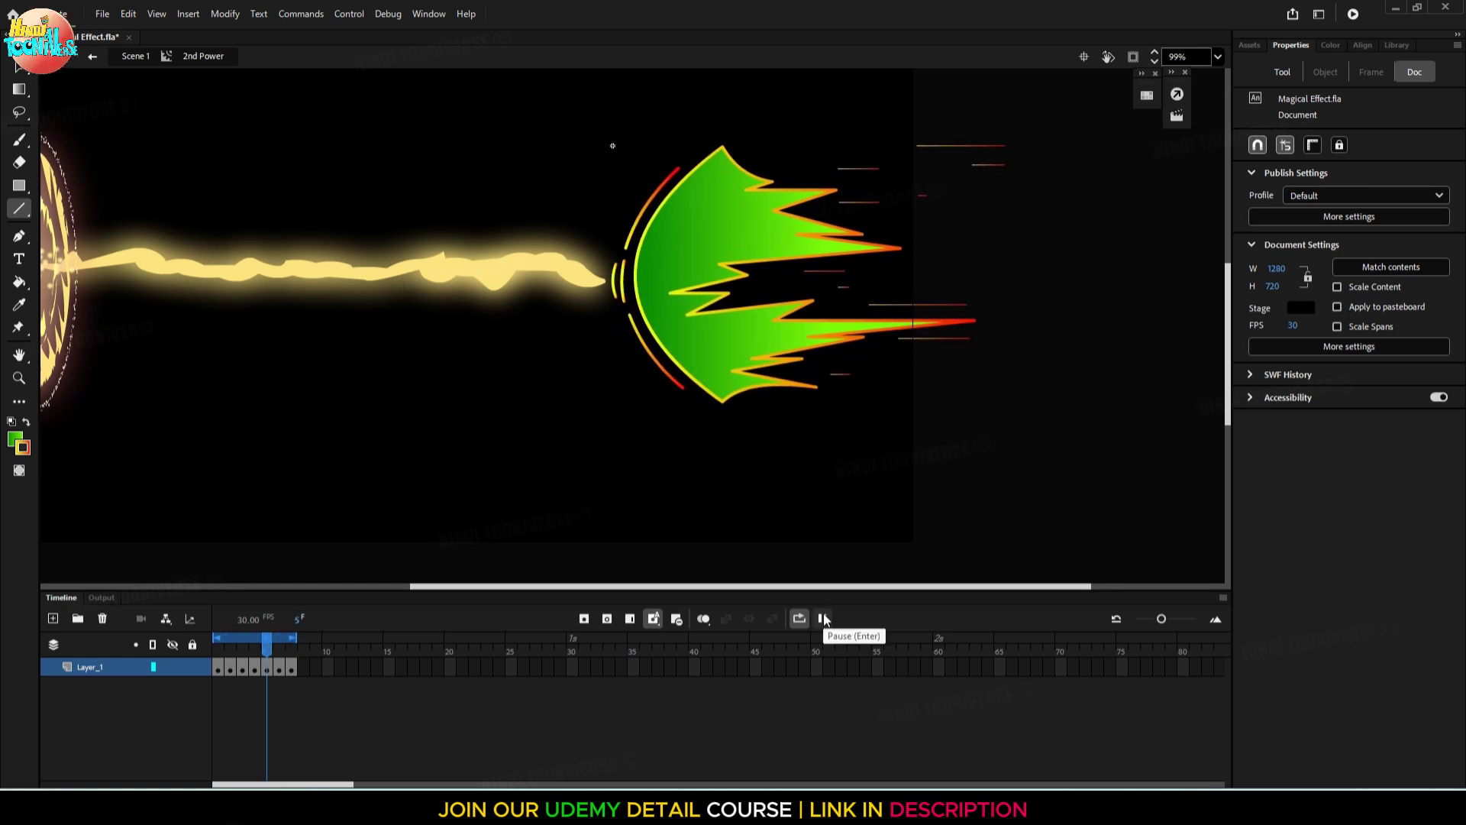
pyautogui.click(822, 619)
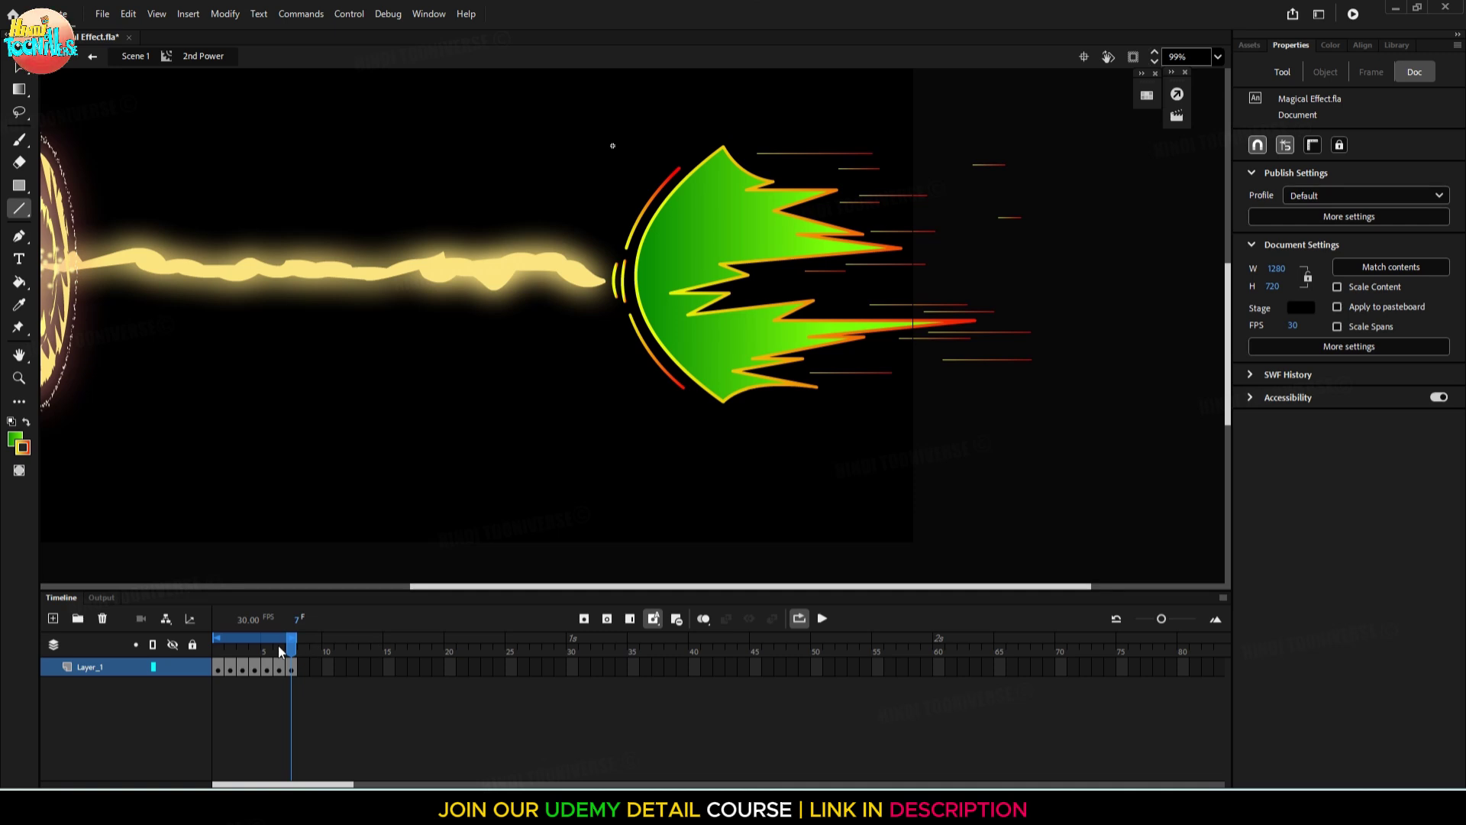
# On frame 2, reshape the green blast's upper spikes by pulling their corner points to new lengths and positions
pyautogui.moveTo(293, 647); pyautogui.dragTo(226, 656)
pyautogui.click(231, 670)
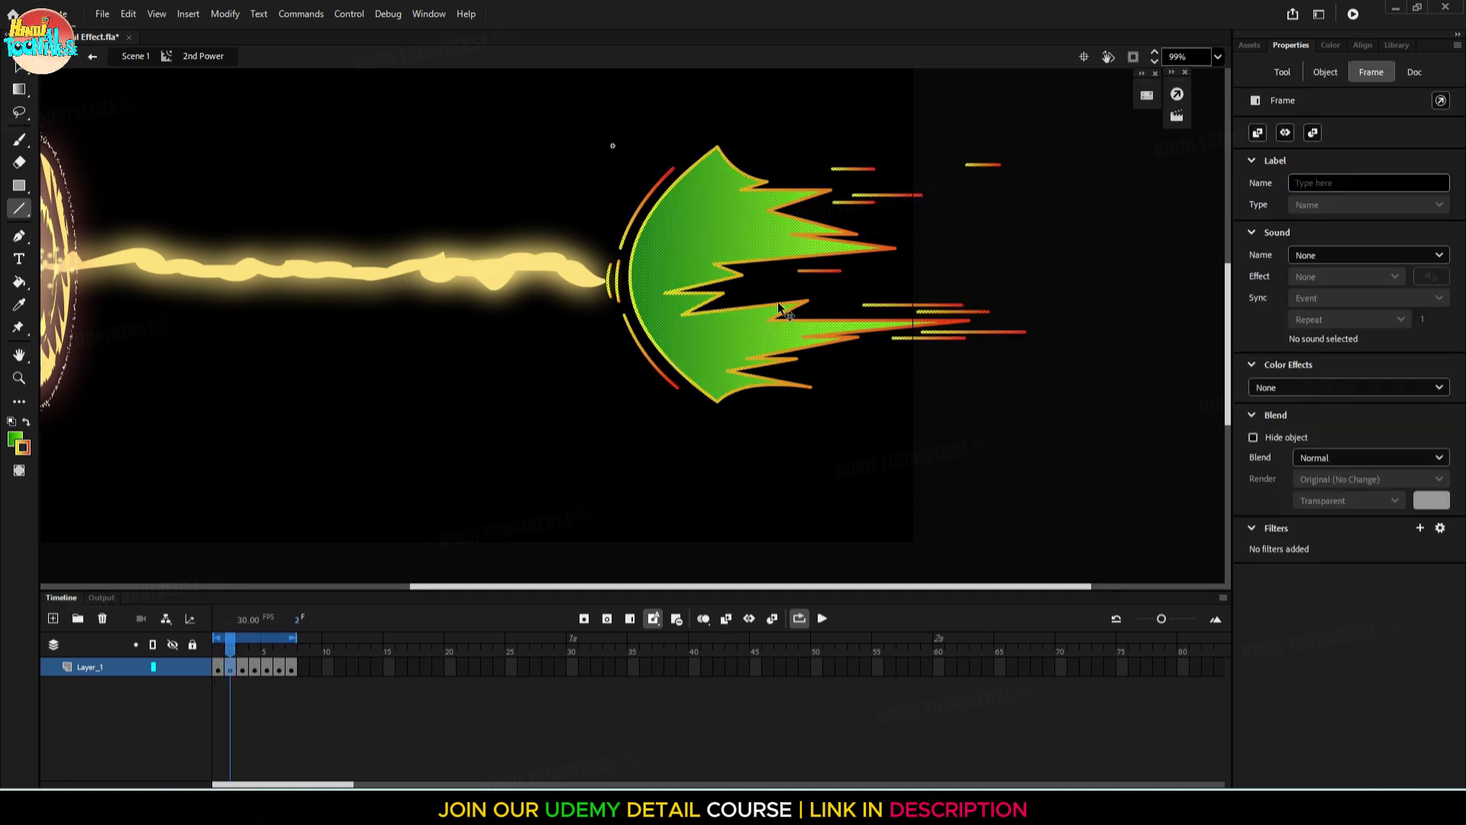
pyautogui.scroll(4, 779, 305)
pyautogui.click(959, 219)
pyautogui.moveTo(959, 219); pyautogui.dragTo(860, 337)
pyautogui.moveTo(965, 292)
pyautogui.mouseDown()
pyautogui.moveTo(800, 321)
pyautogui.moveTo(819, 296)
pyautogui.mouseUp()
pyautogui.moveTo(871, 260); pyautogui.dragTo(1157, 236)
pyautogui.moveTo(1103, 397); pyautogui.dragTo(936, 415)
pyautogui.moveTo(832, 437); pyautogui.dragTo(1107, 413)
pyautogui.scroll(-2, 855, 366)
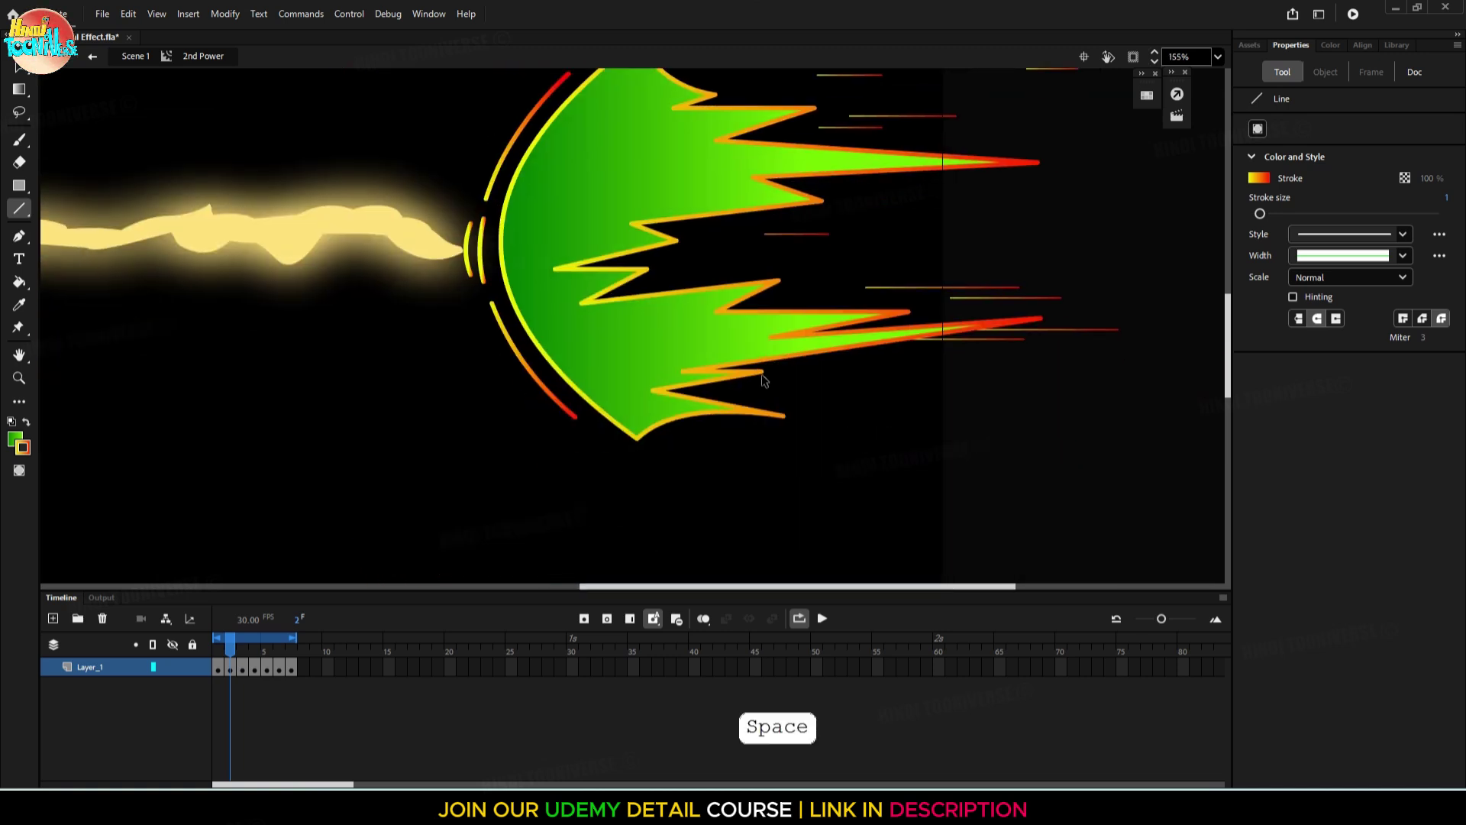
# On frame 2, lengthen the green blast's short lower spike and reshape the jagged teeth in its middle
pyautogui.moveTo(764, 378); pyautogui.dragTo(821, 371)
pyautogui.scroll(3, 809, 354)
pyautogui.click(871, 418)
pyautogui.click(855, 361)
pyautogui.moveTo(616, 395); pyautogui.dragTo(789, 396)
pyautogui.moveTo(674, 340); pyautogui.dragTo(720, 336)
pyautogui.moveTo(587, 306); pyautogui.dragTo(450, 308)
pyautogui.moveTo(434, 395); pyautogui.dragTo(659, 376)
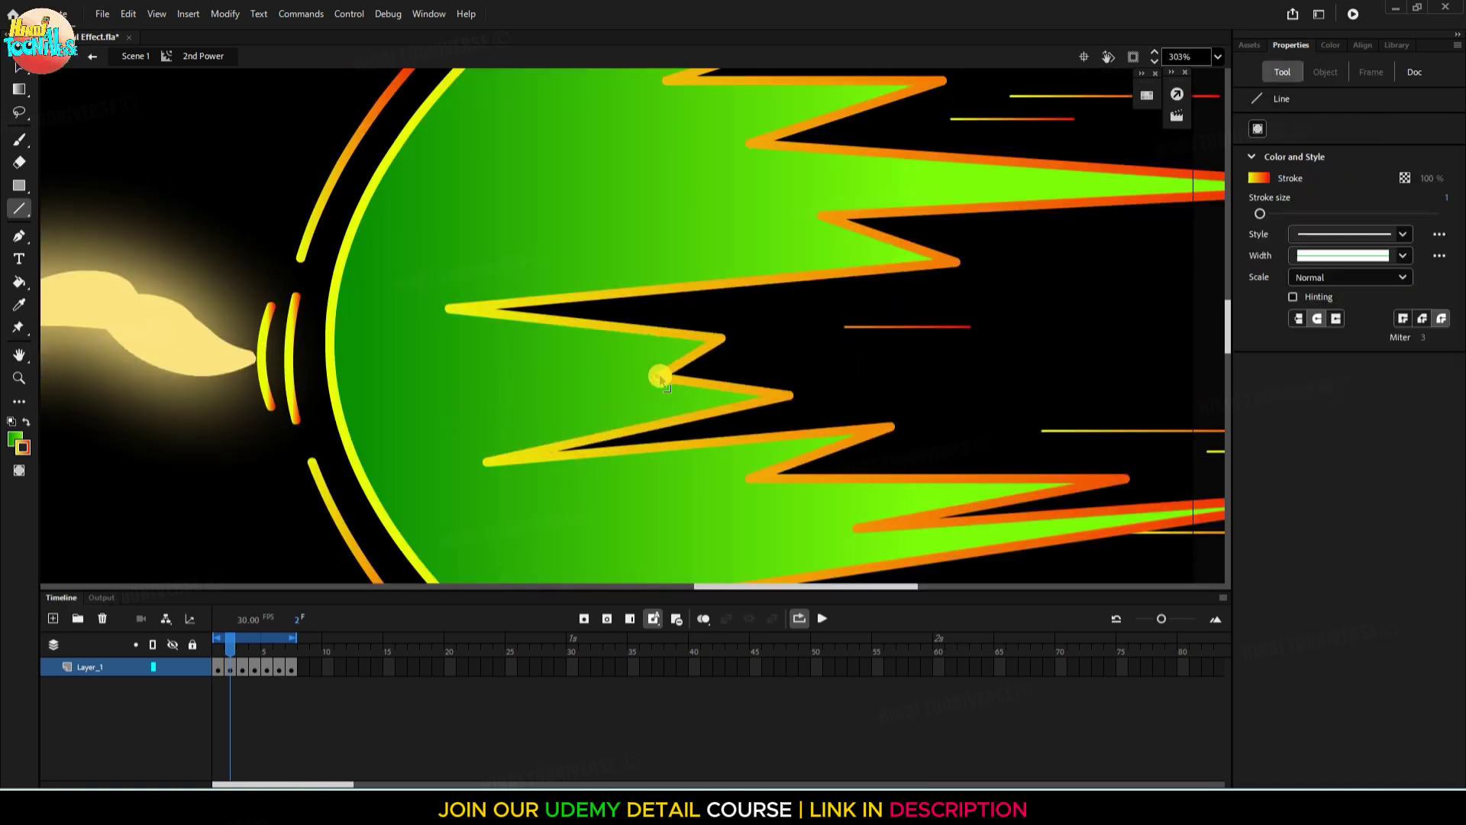
pyautogui.scroll(-2, 665, 367)
pyautogui.moveTo(752, 218); pyautogui.dragTo(720, 374)
pyautogui.scroll(-5, 771, 366)
pyautogui.moveTo(815, 417); pyautogui.dragTo(815, 323)
pyautogui.scroll(4, 810, 317)
pyautogui.click(231, 671)
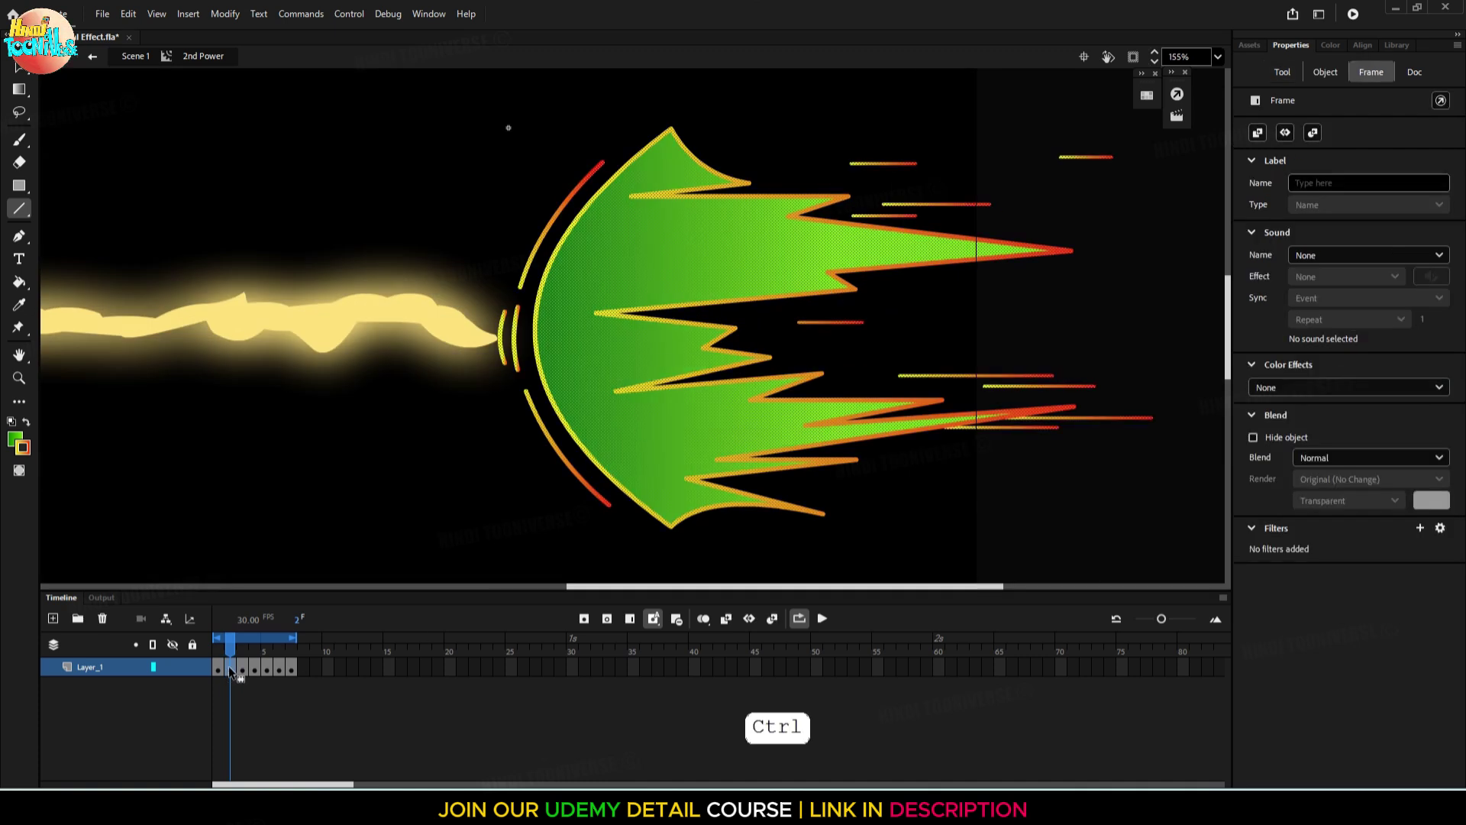
# Copy the reshaped green blast from frame 2 and paste it in place on frame 4
pyautogui.scroll(-1, 594, 508)
pyautogui.moveTo(1099, 134); pyautogui.dragTo(373, 565)
pyautogui.doubleClick(628, 305)
pyautogui.hotkey('ctrl', 'c')
pyautogui.hotkey('ctrl', 'c')
pyautogui.click(254, 668)
pyautogui.hotkey('ctrl', 'shift', 'v')
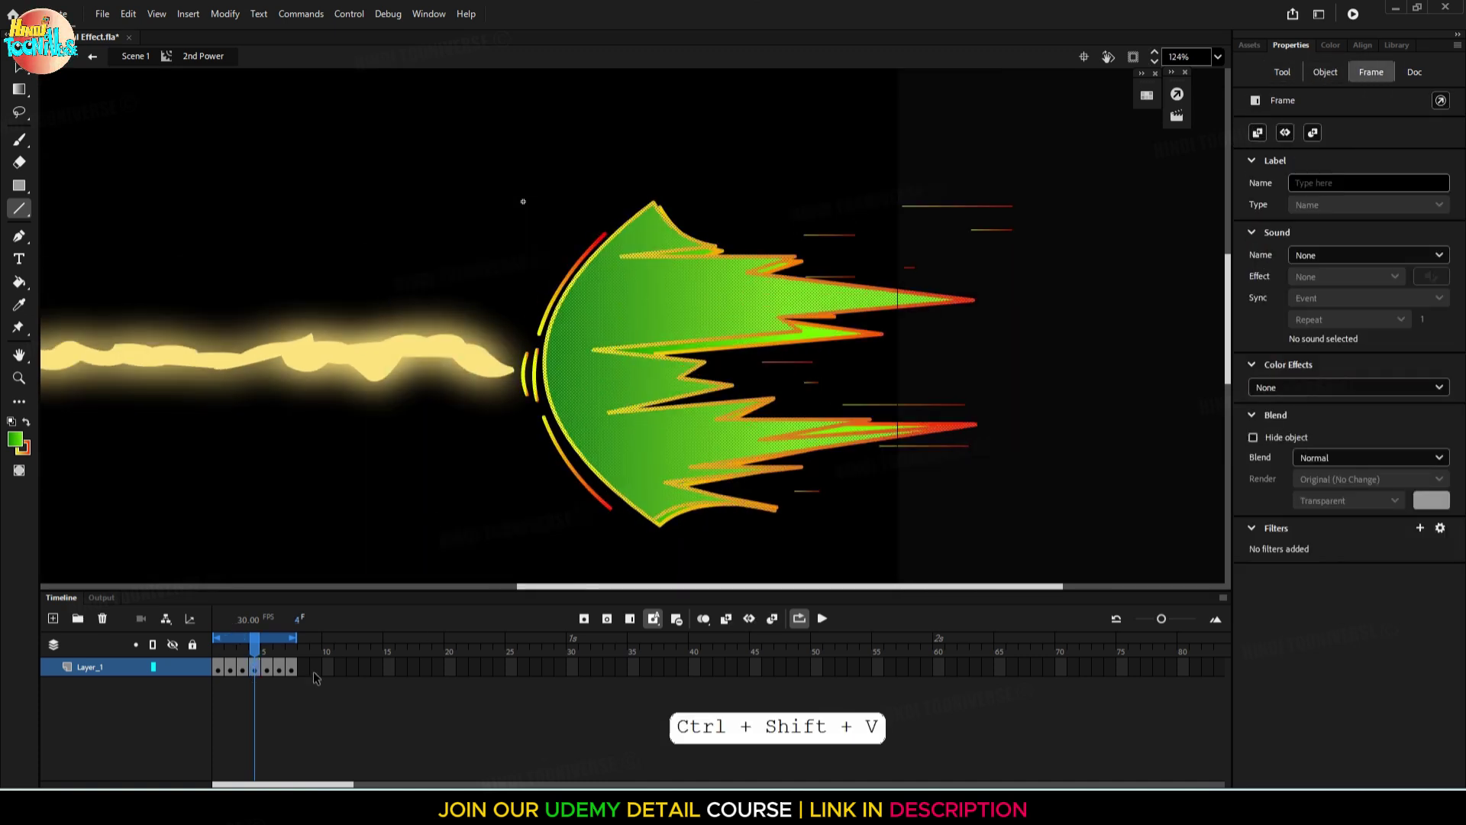
# Play the clip's animation from frame 1, and turn off loop playback
pyautogui.moveTo(294, 651); pyautogui.dragTo(184, 665)
pyautogui.click(827, 619)
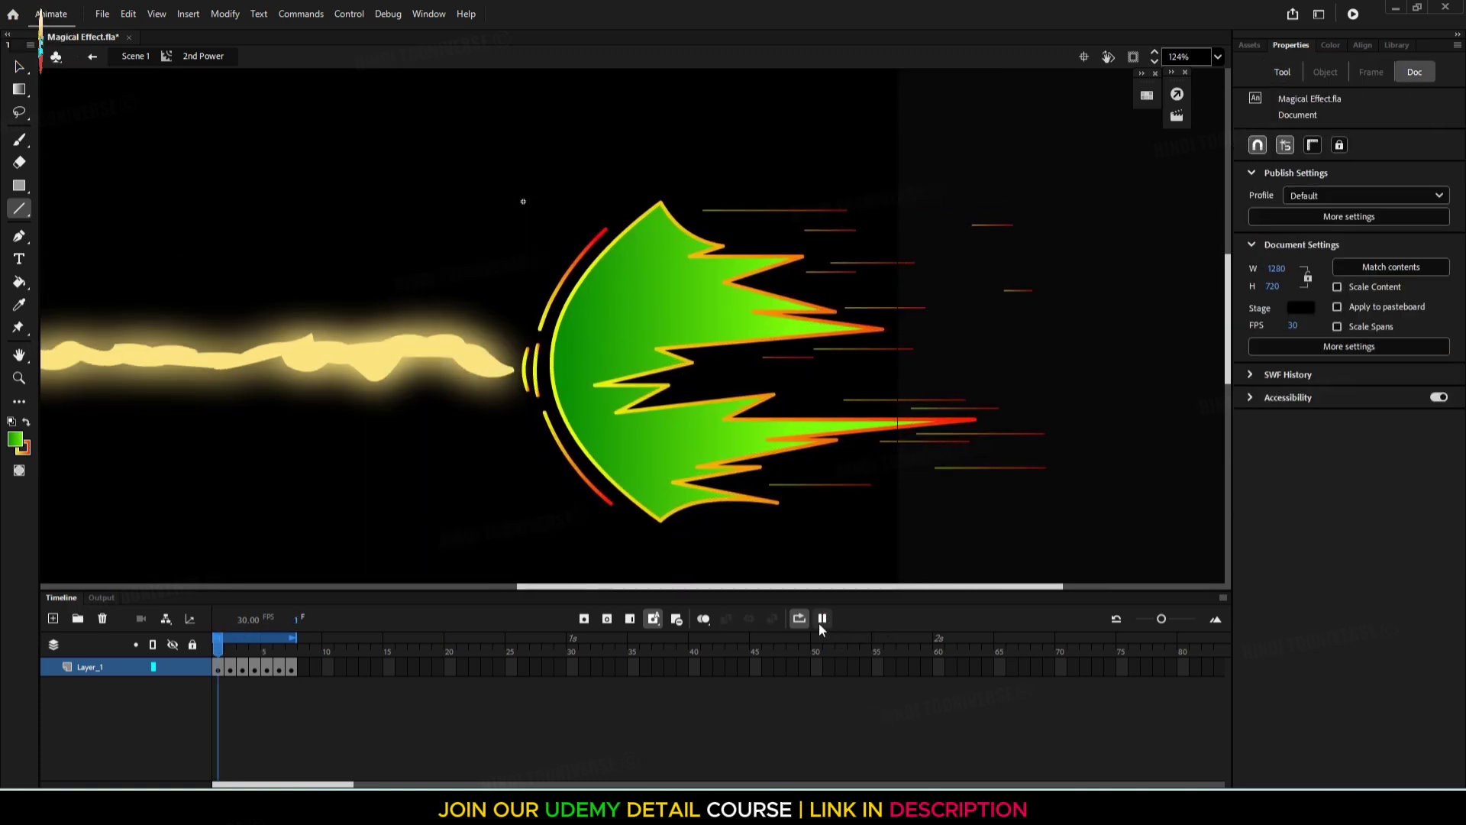
pyautogui.click(790, 618)
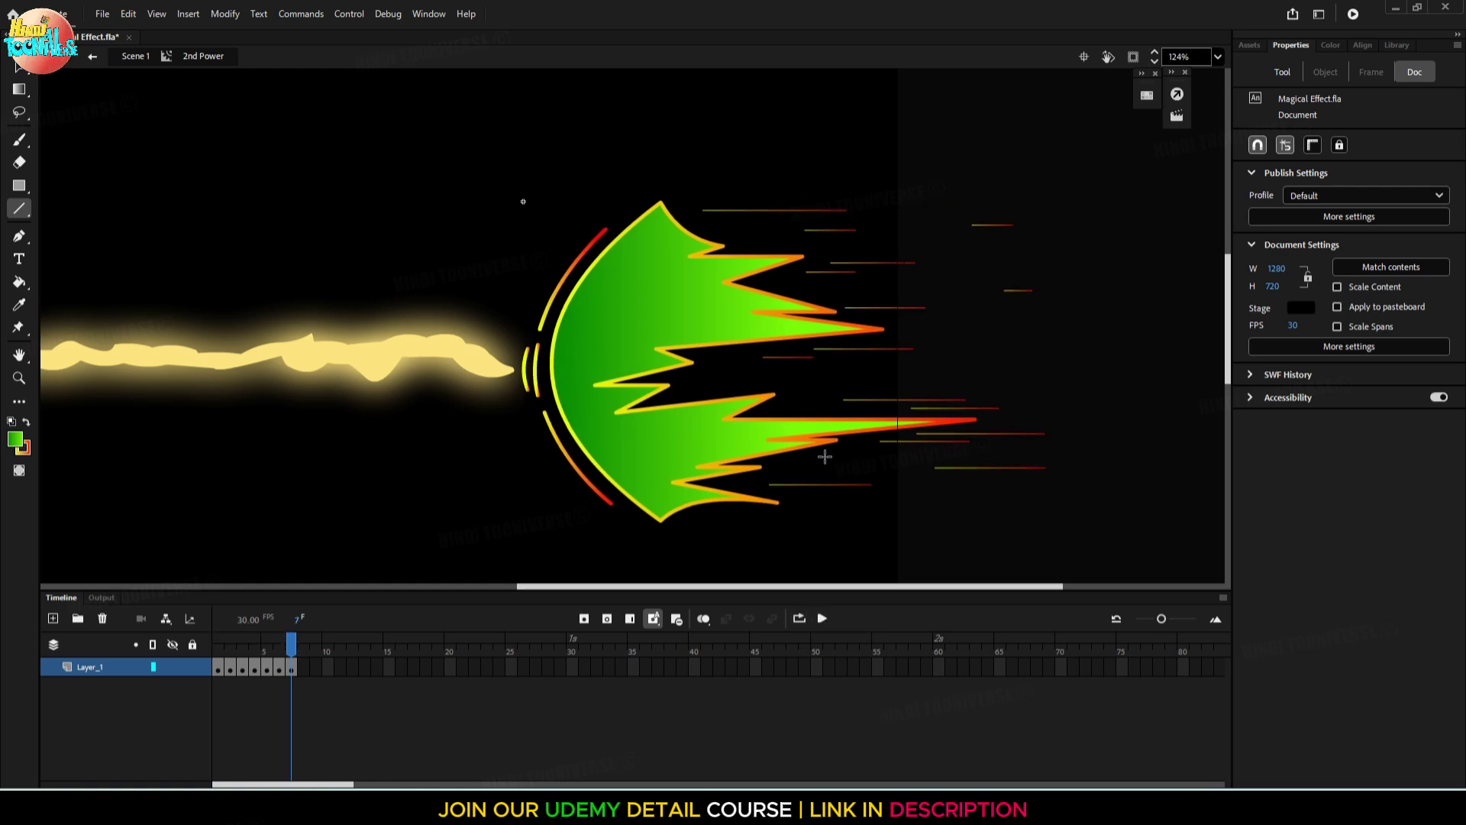
# Rewind the 2nd Power clip to frame 1 and return to Scene 1
pyautogui.scroll(-4, 836, 435)
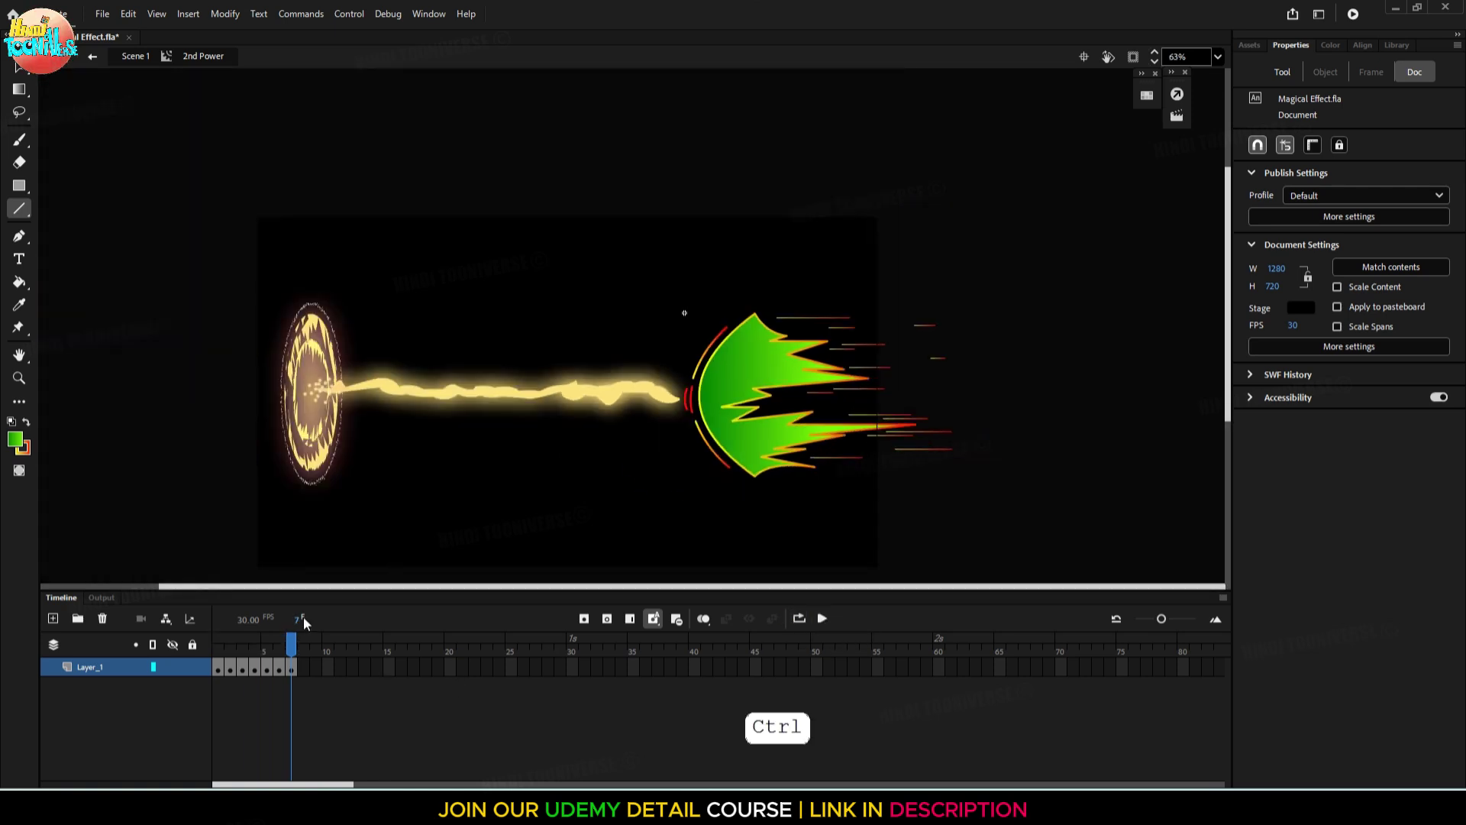
pyautogui.moveTo(287, 642); pyautogui.dragTo(203, 654)
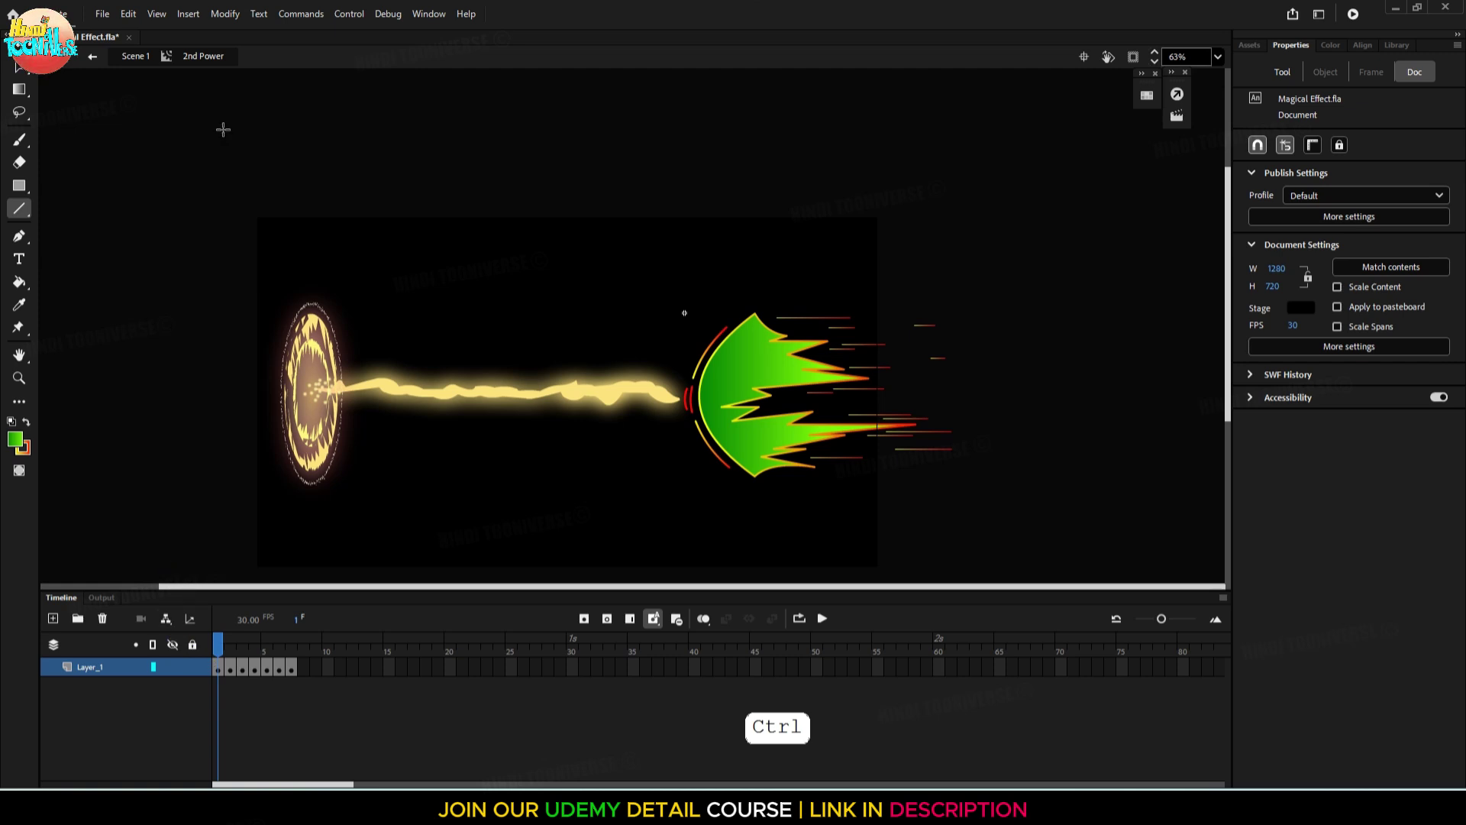
pyautogui.doubleClick(320, 120)
pyautogui.scroll(-2, 761, 377)
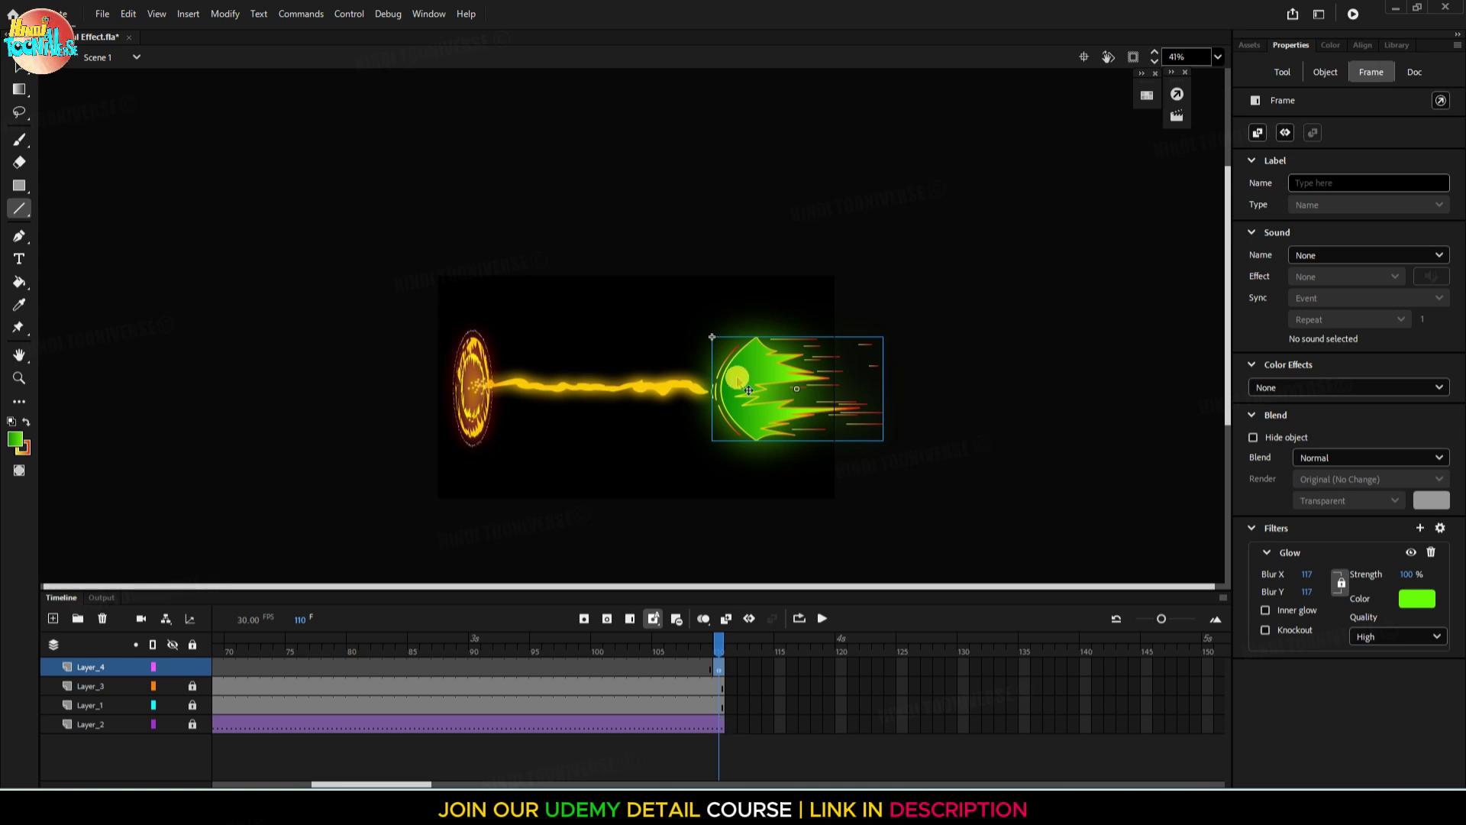
pyautogui.moveTo(736, 376); pyautogui.dragTo(1031, 379)
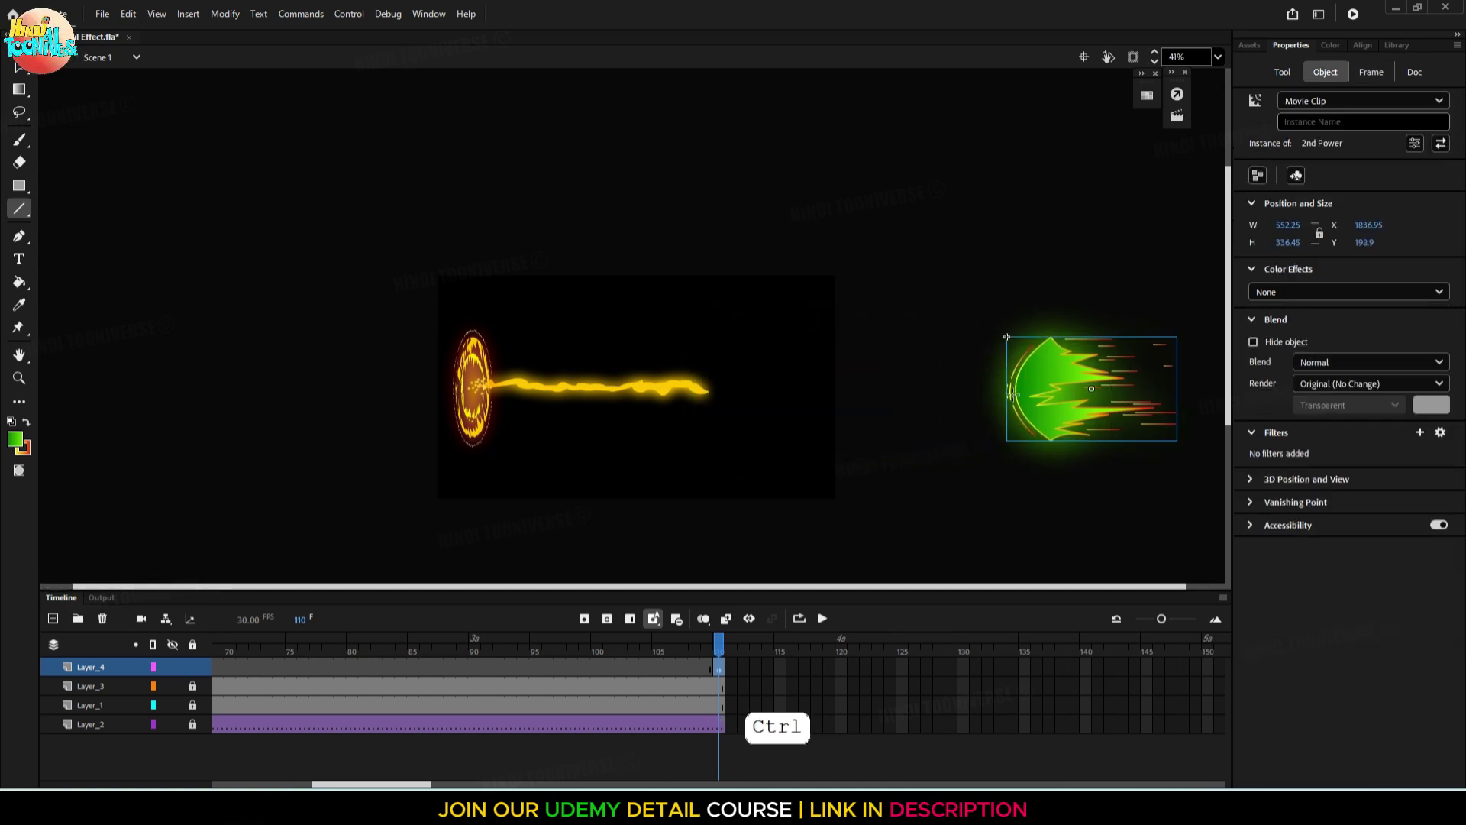
pyautogui.hotkey('ctrl', 'z')
pyautogui.scroll(1, 773, 455)
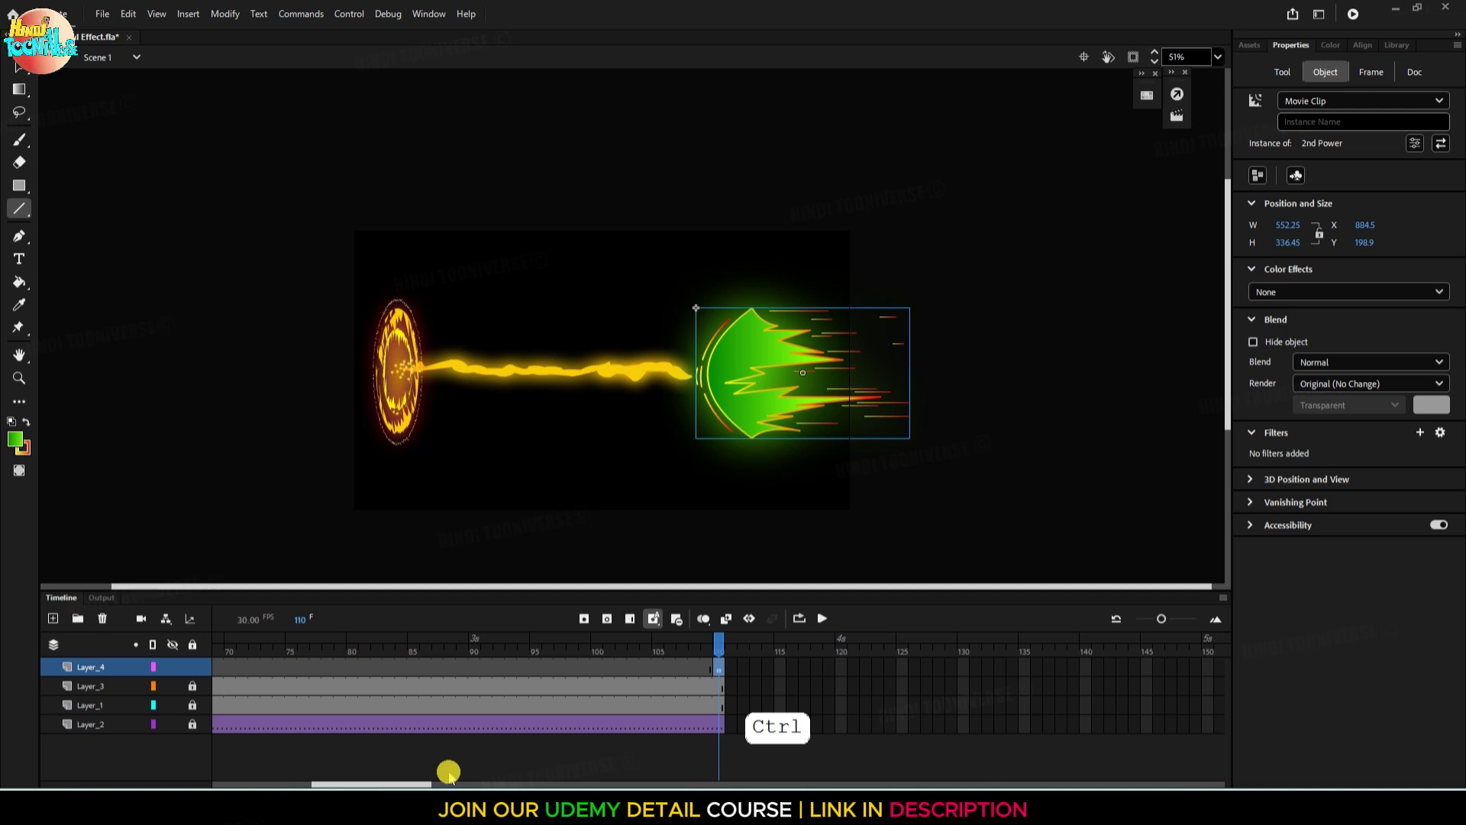
# Extend the frames of all four layers to about frame 300
pyautogui.moveTo(443, 783); pyautogui.dragTo(680, 783)
pyautogui.moveTo(884, 670); pyautogui.dragTo(878, 726)
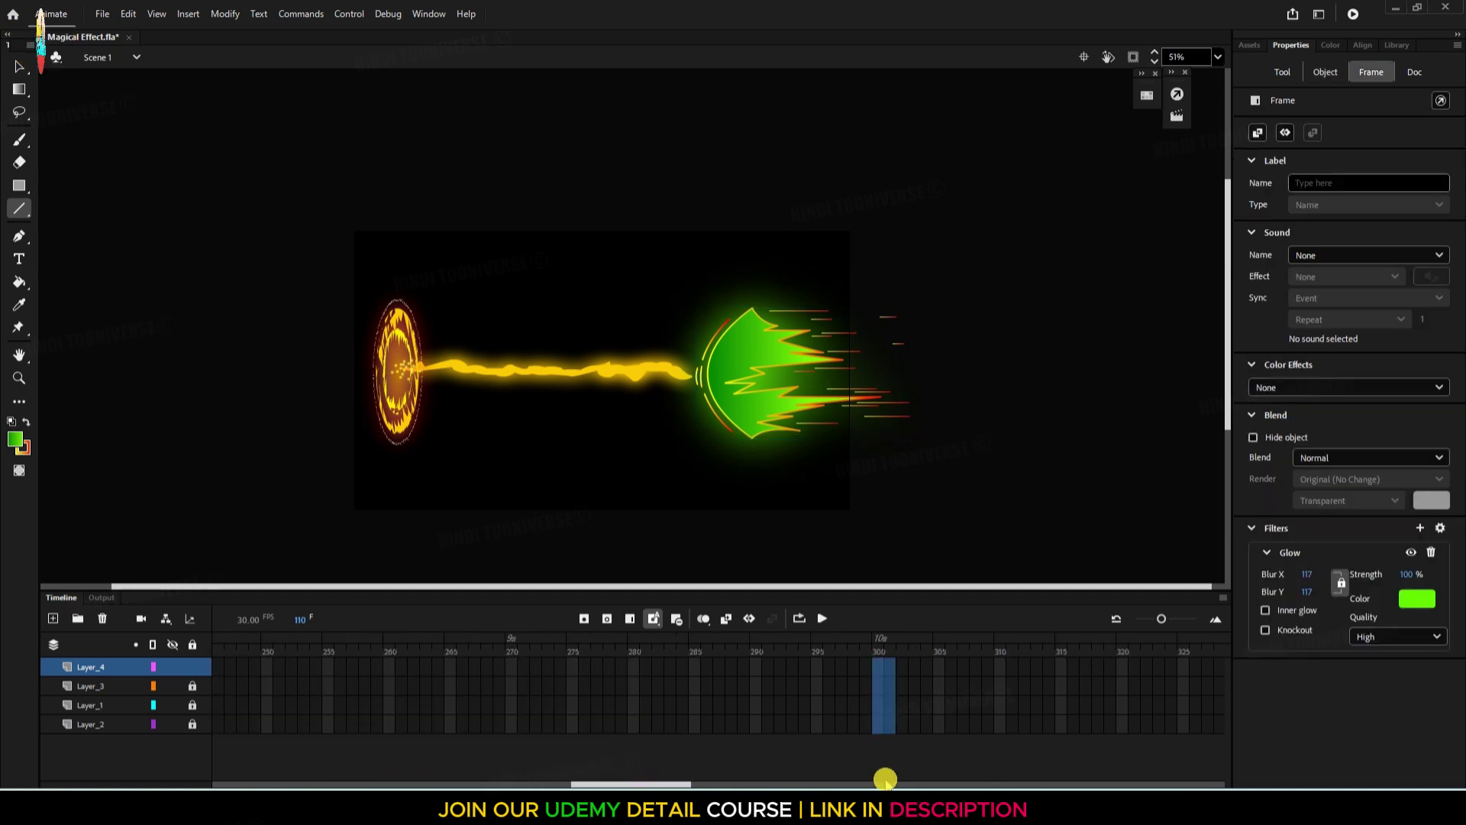
pyautogui.click(863, 672)
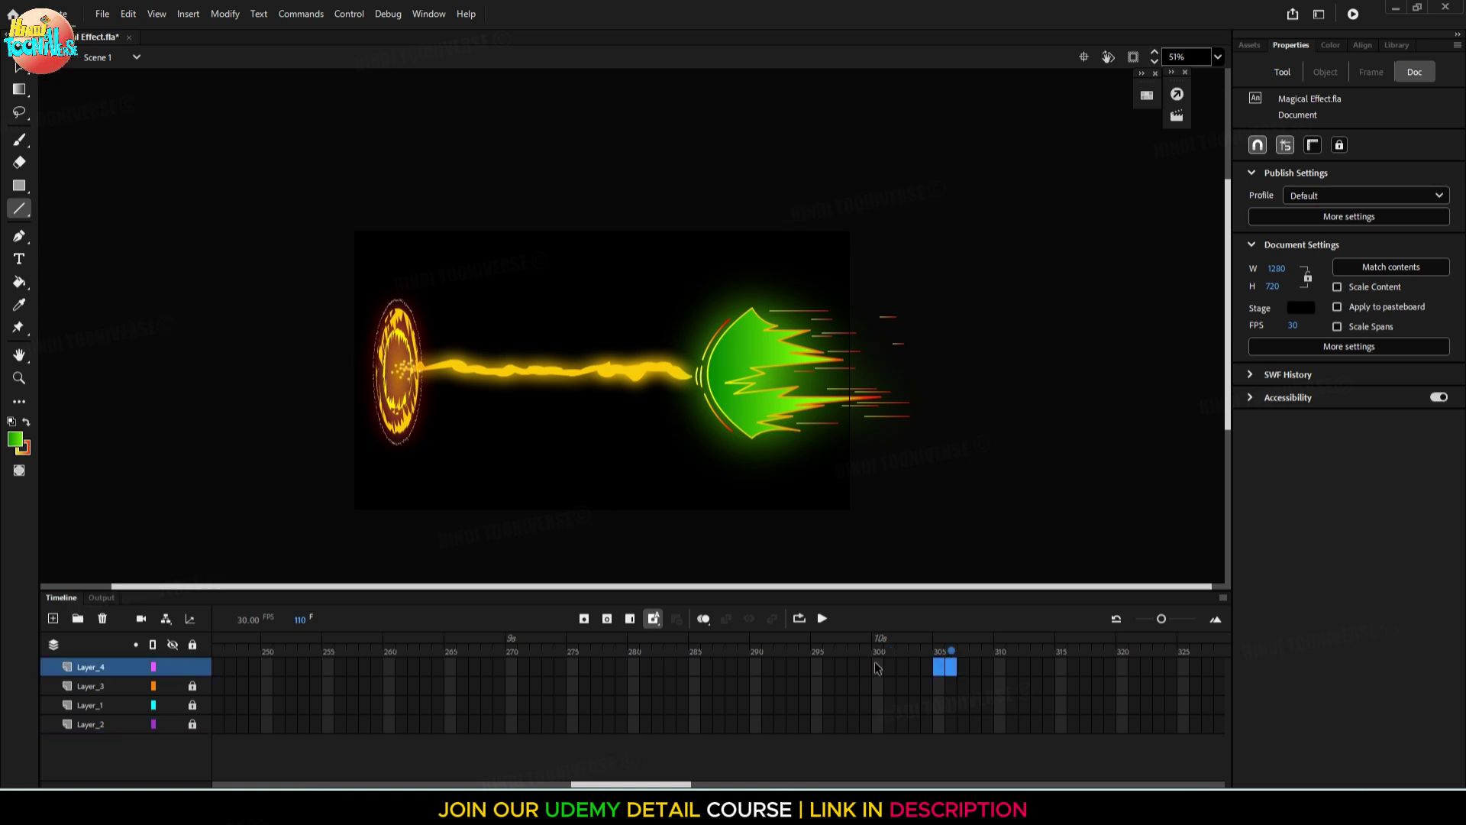
# Add a keyframe at frame 125 on Layer_4 and move the green blast at frame 110 off the stage's right side
pyautogui.moveTo(443, 643); pyautogui.dragTo(939, 667)
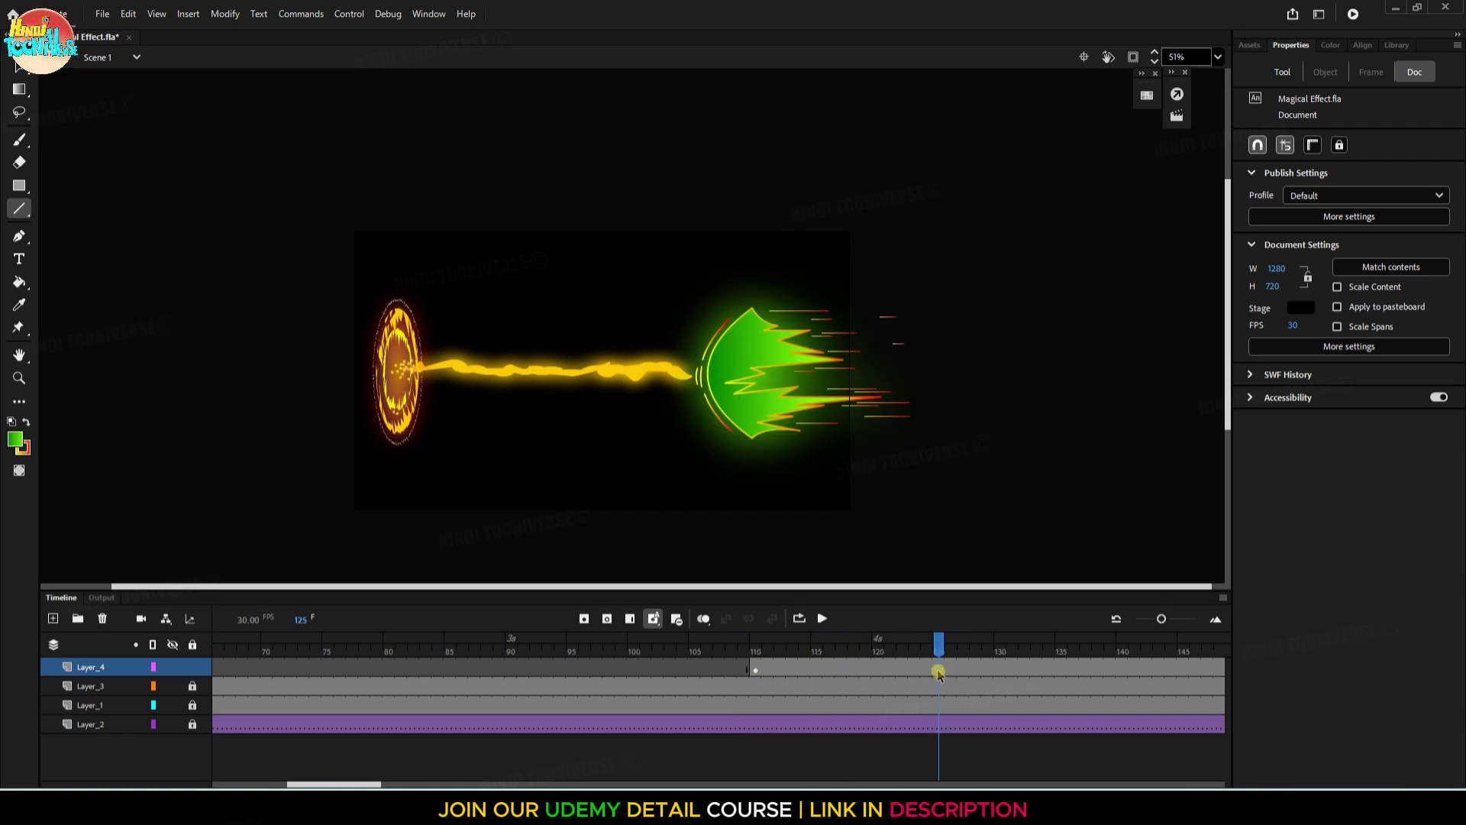
pyautogui.click(756, 668)
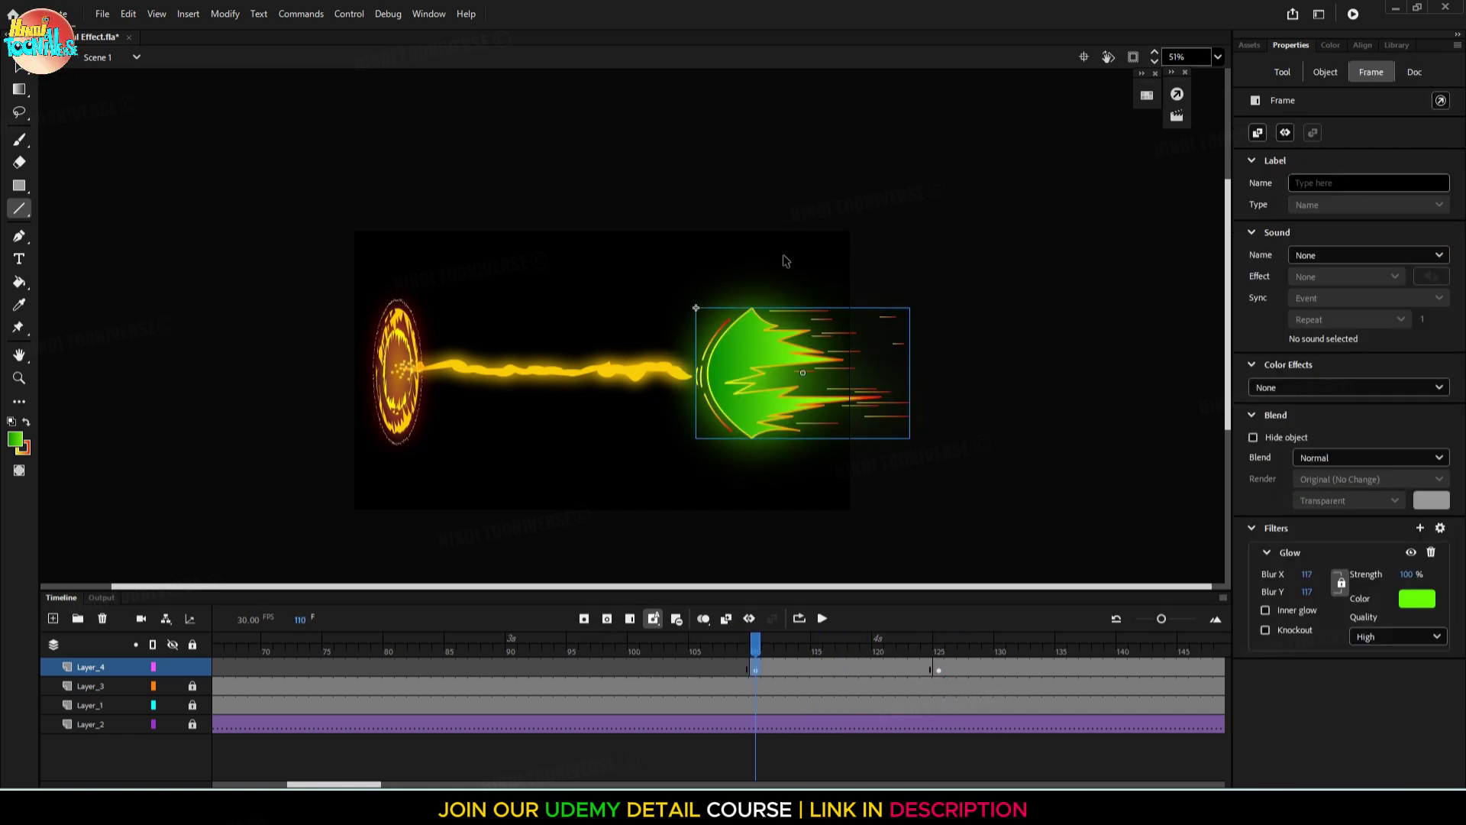
pyautogui.moveTo(724, 360); pyautogui.dragTo(963, 368)
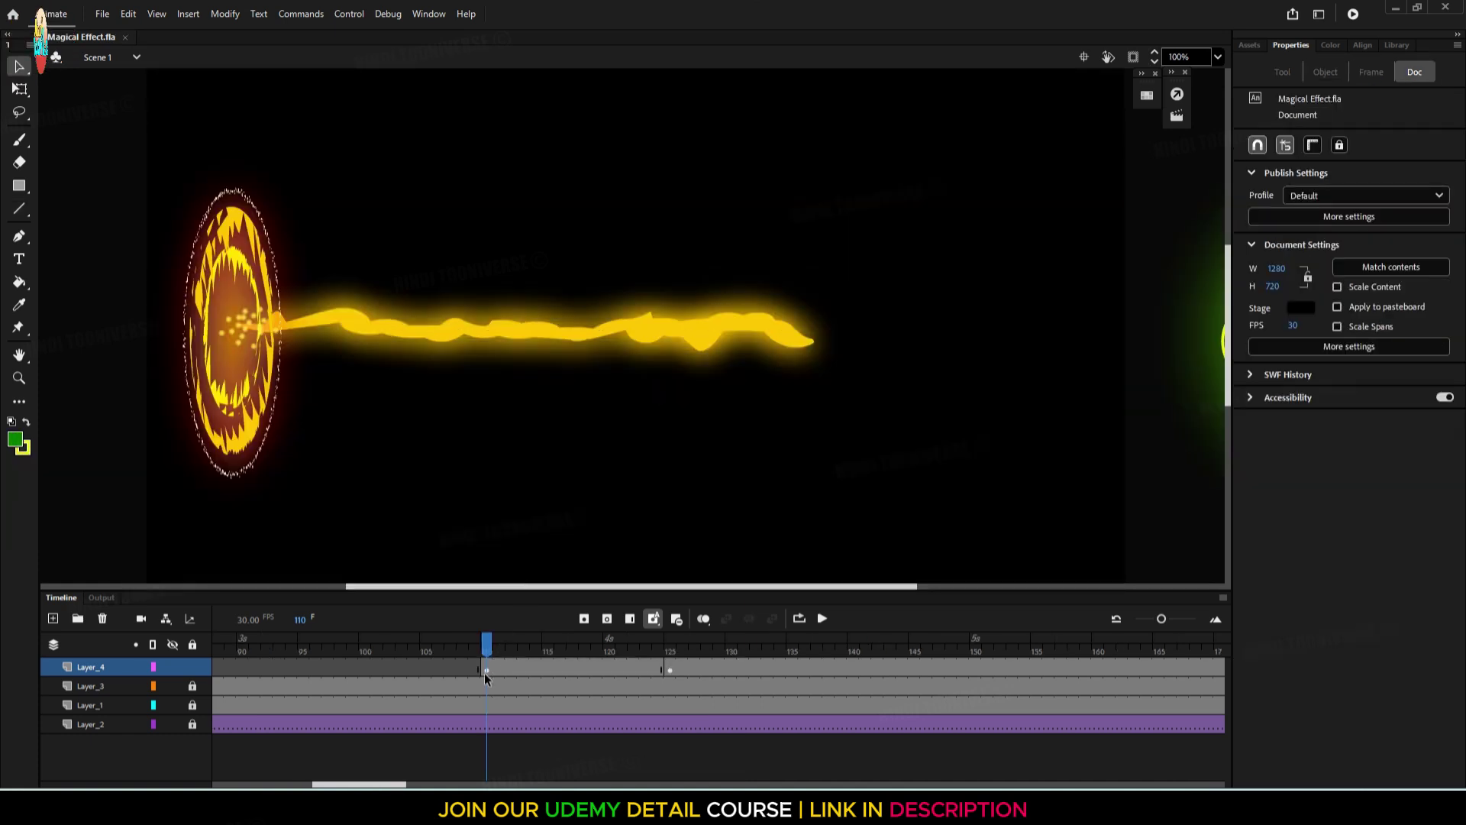
pyautogui.click(485, 670)
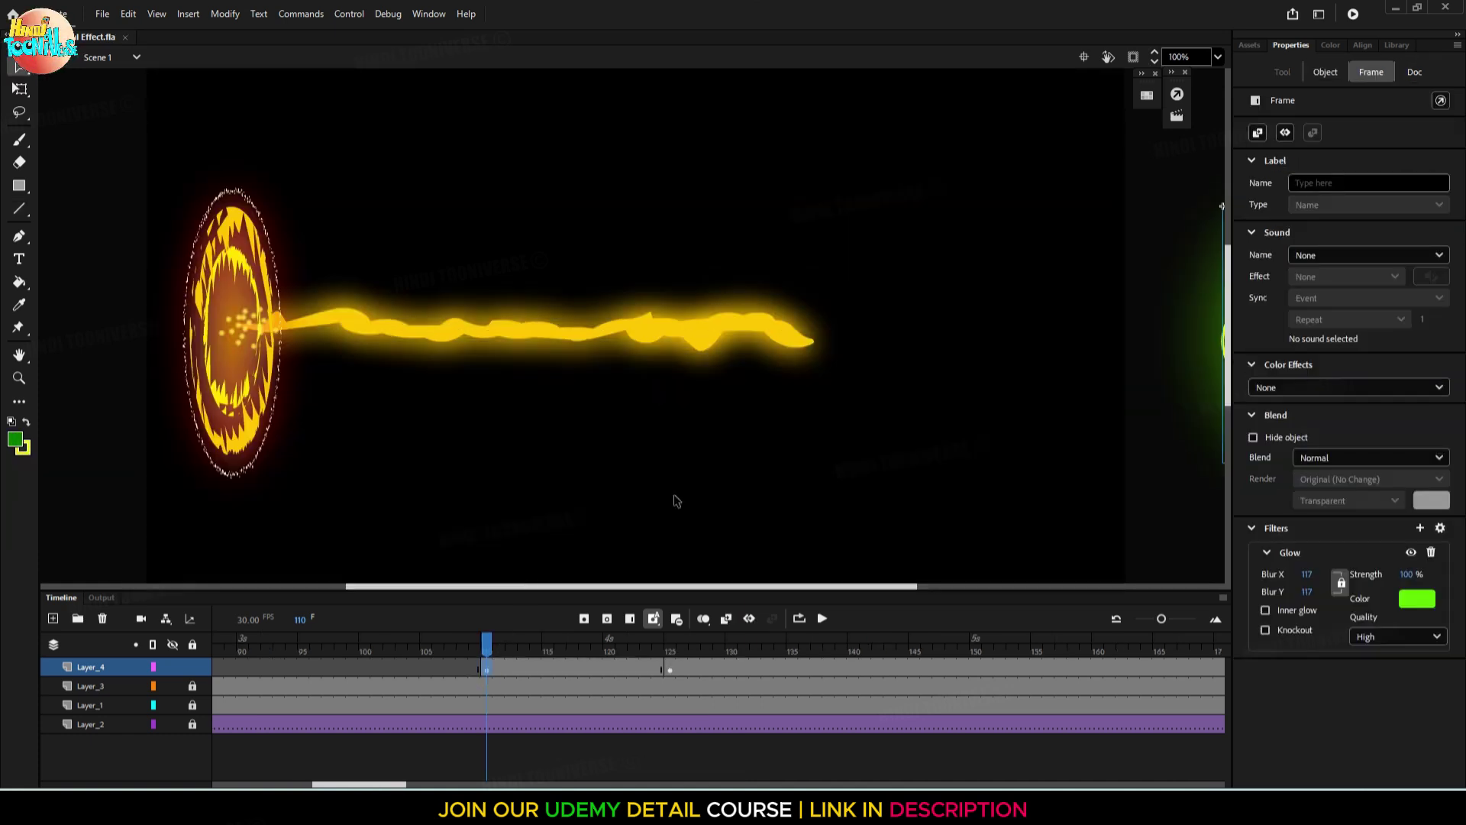
pyautogui.scroll(-2, 799, 425)
pyautogui.moveTo(851, 403); pyautogui.dragTo(728, 397)
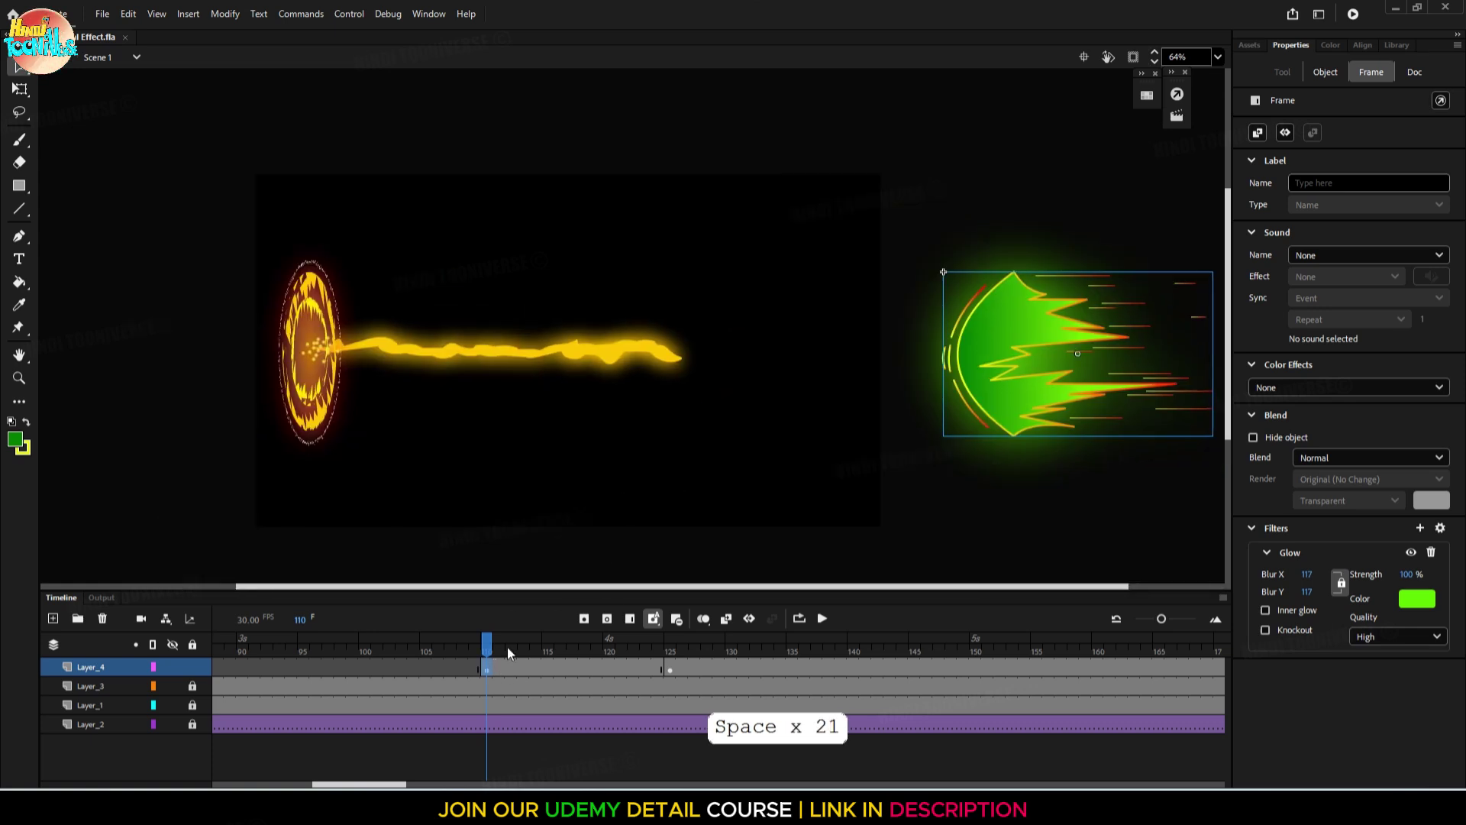
# Create a classic tween on Layer_4 between the keyframes at frames 110 and 125
pyautogui.click(486, 646)
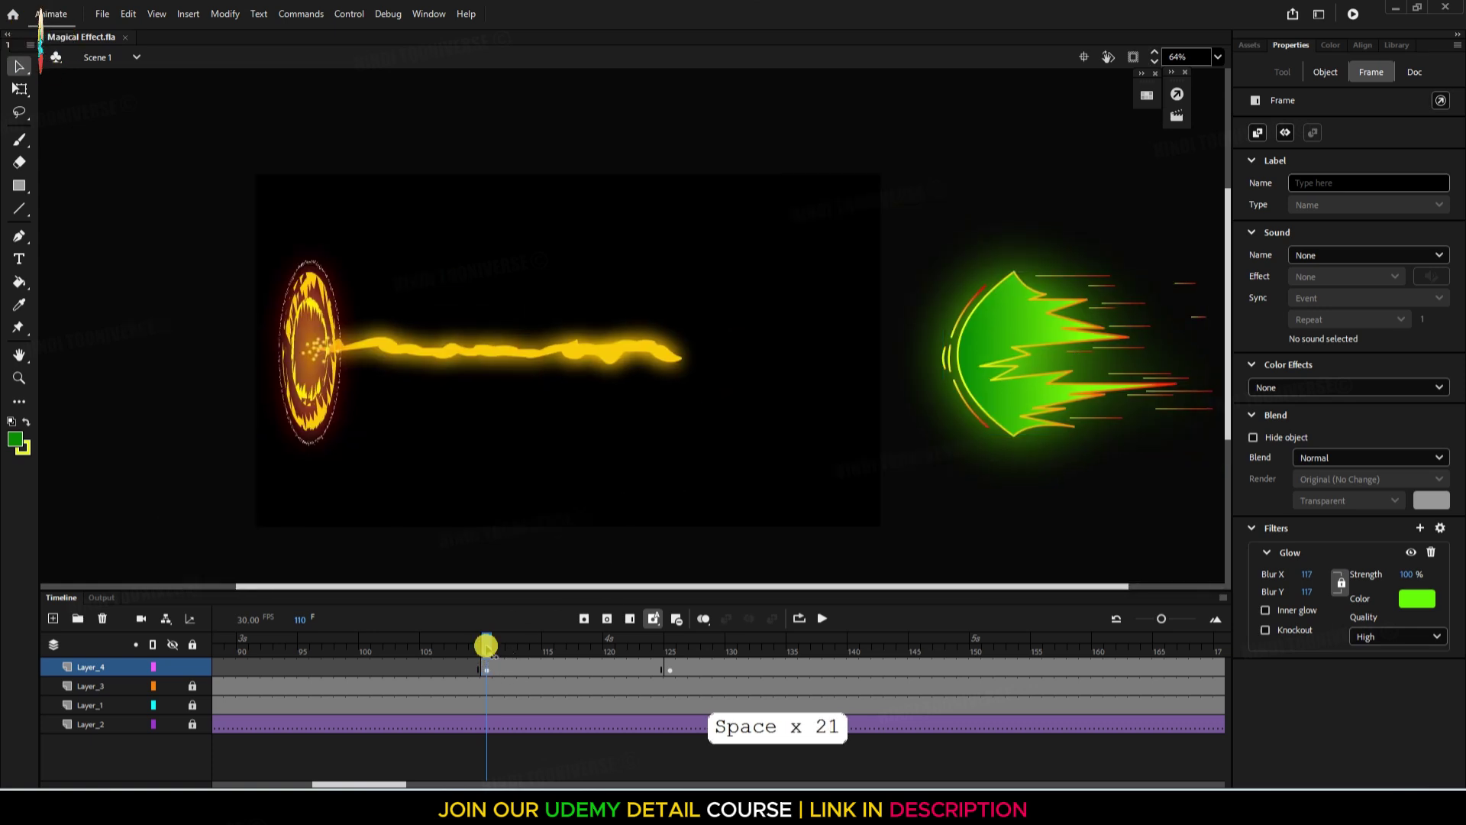
pyautogui.moveTo(486, 646)
pyautogui.mouseDown()
pyautogui.moveTo(665, 646)
pyautogui.moveTo(514, 646)
pyautogui.moveTo(487, 663)
pyautogui.mouseUp()
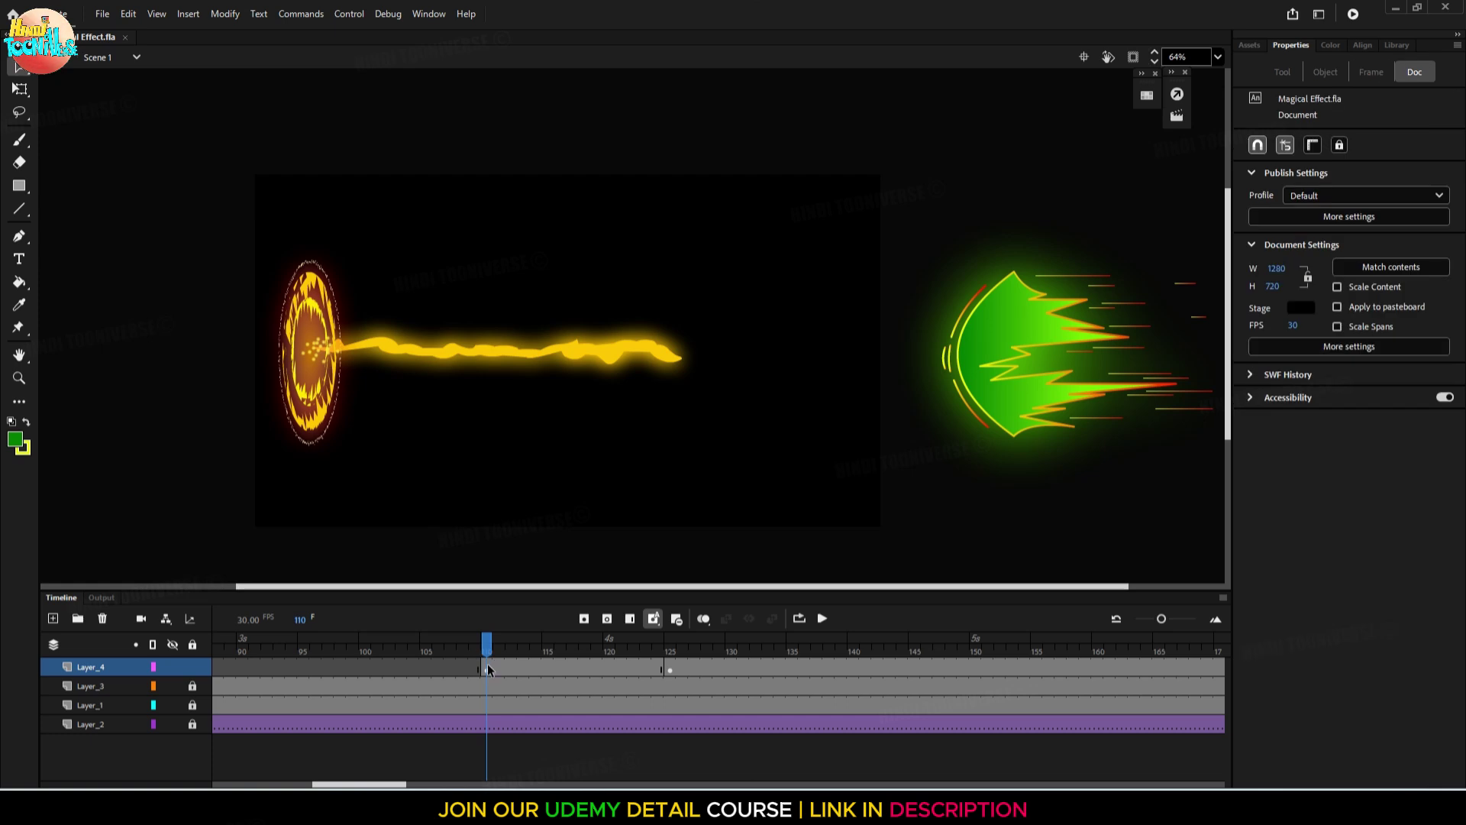
pyautogui.rightClick(488, 663)
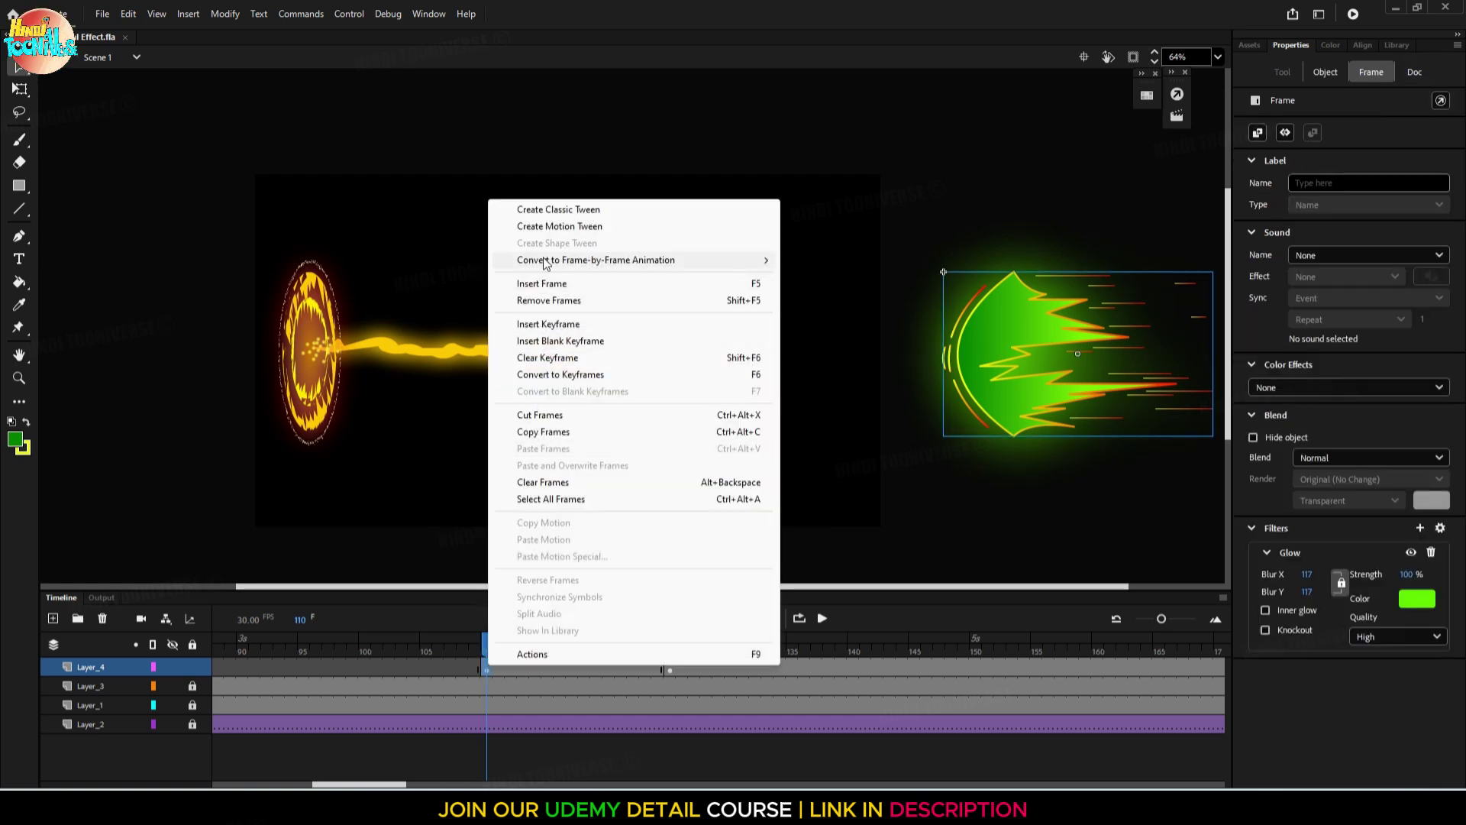
pyautogui.click(547, 209)
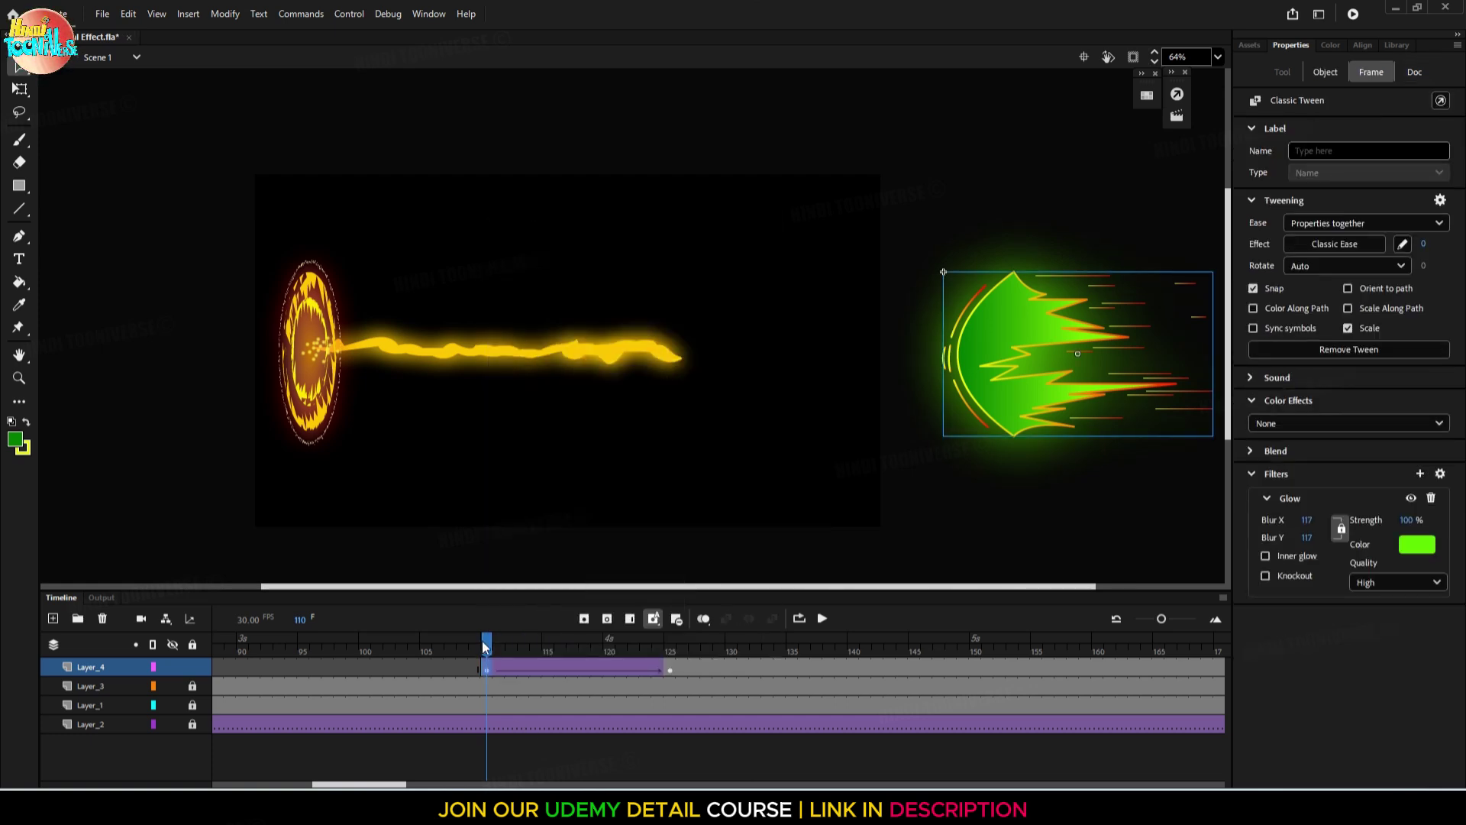
# Remove the empty frames before the green blast's tween on Layer_4 and shift the layer's frames so the tween starts at frame 45
pyautogui.moveTo(483, 646); pyautogui.dragTo(867, 659)
pyautogui.hotkey('shift', 'F5')
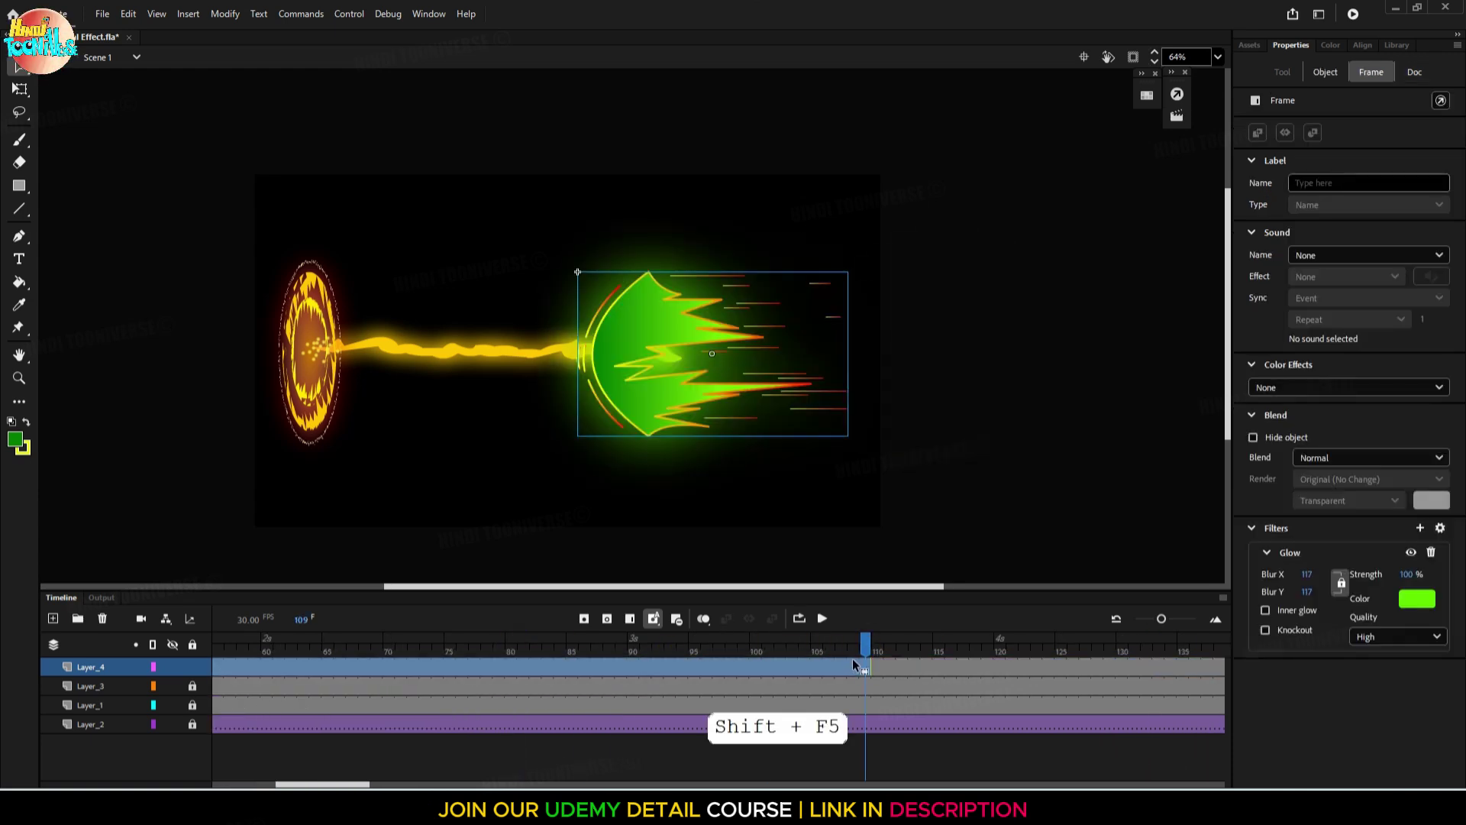
pyautogui.moveTo(866, 640); pyautogui.dragTo(810, 672)
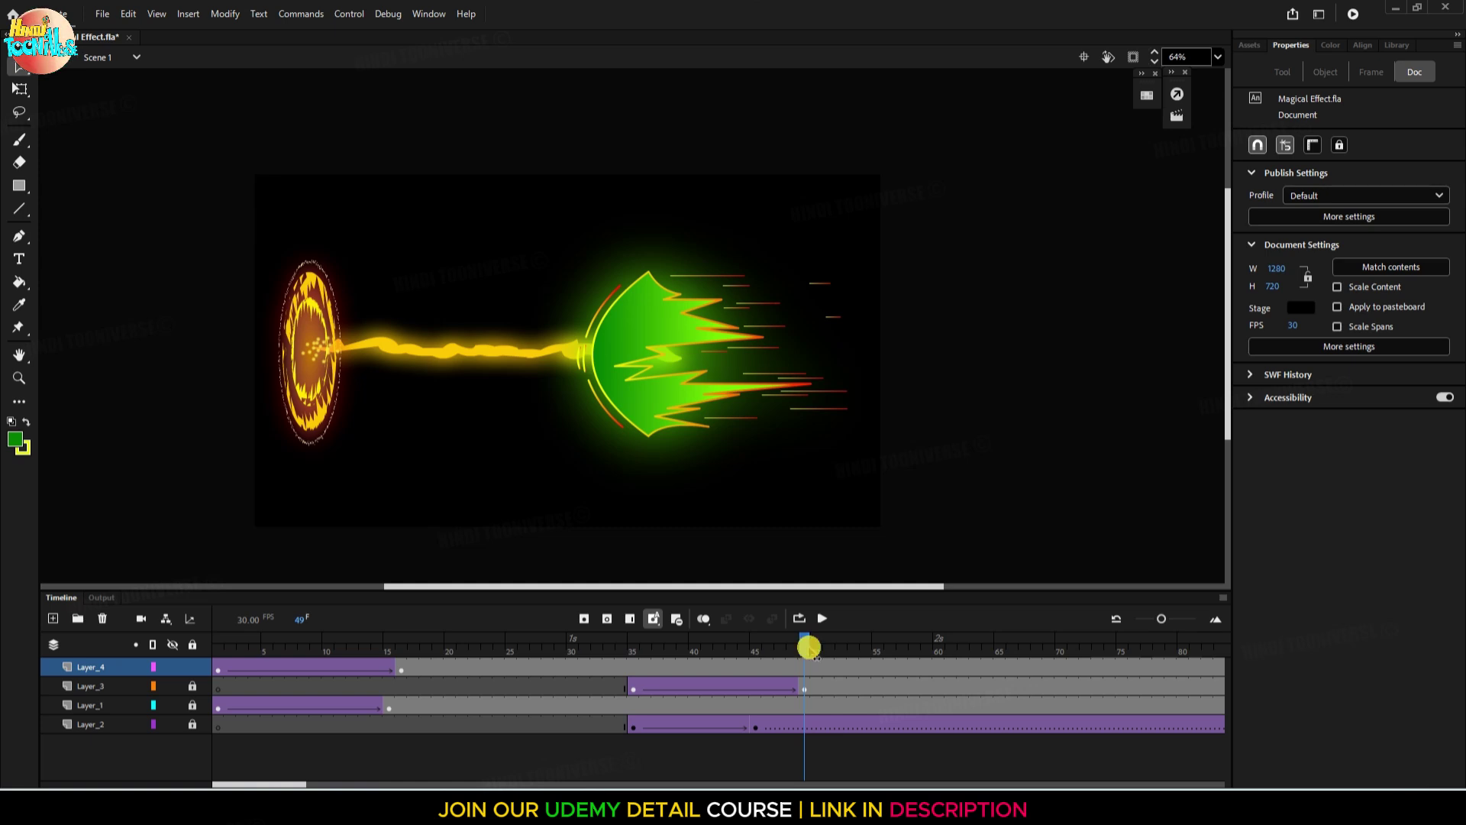
pyautogui.moveTo(809, 647); pyautogui.dragTo(759, 653)
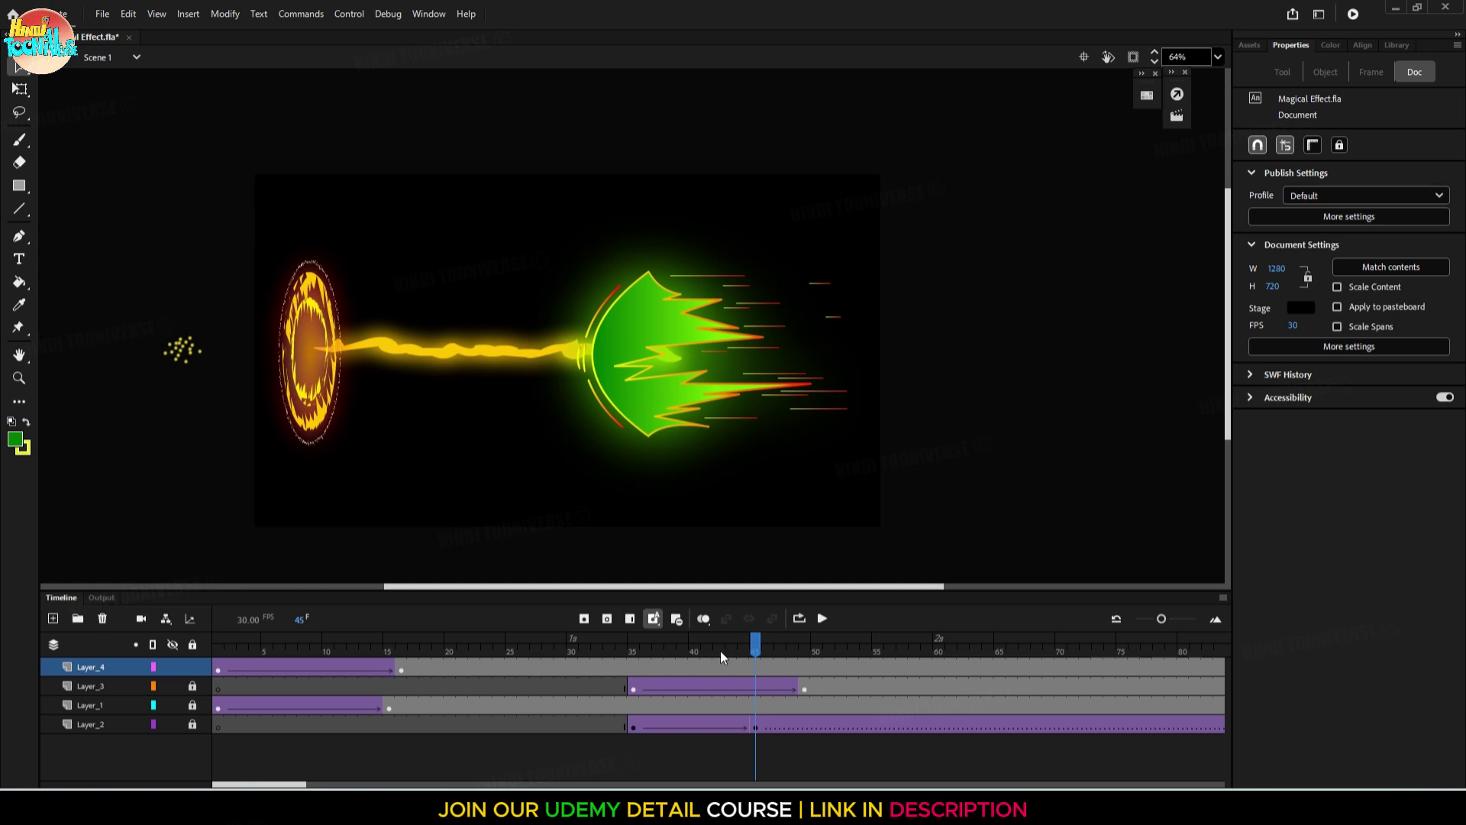
pyautogui.click(102, 669)
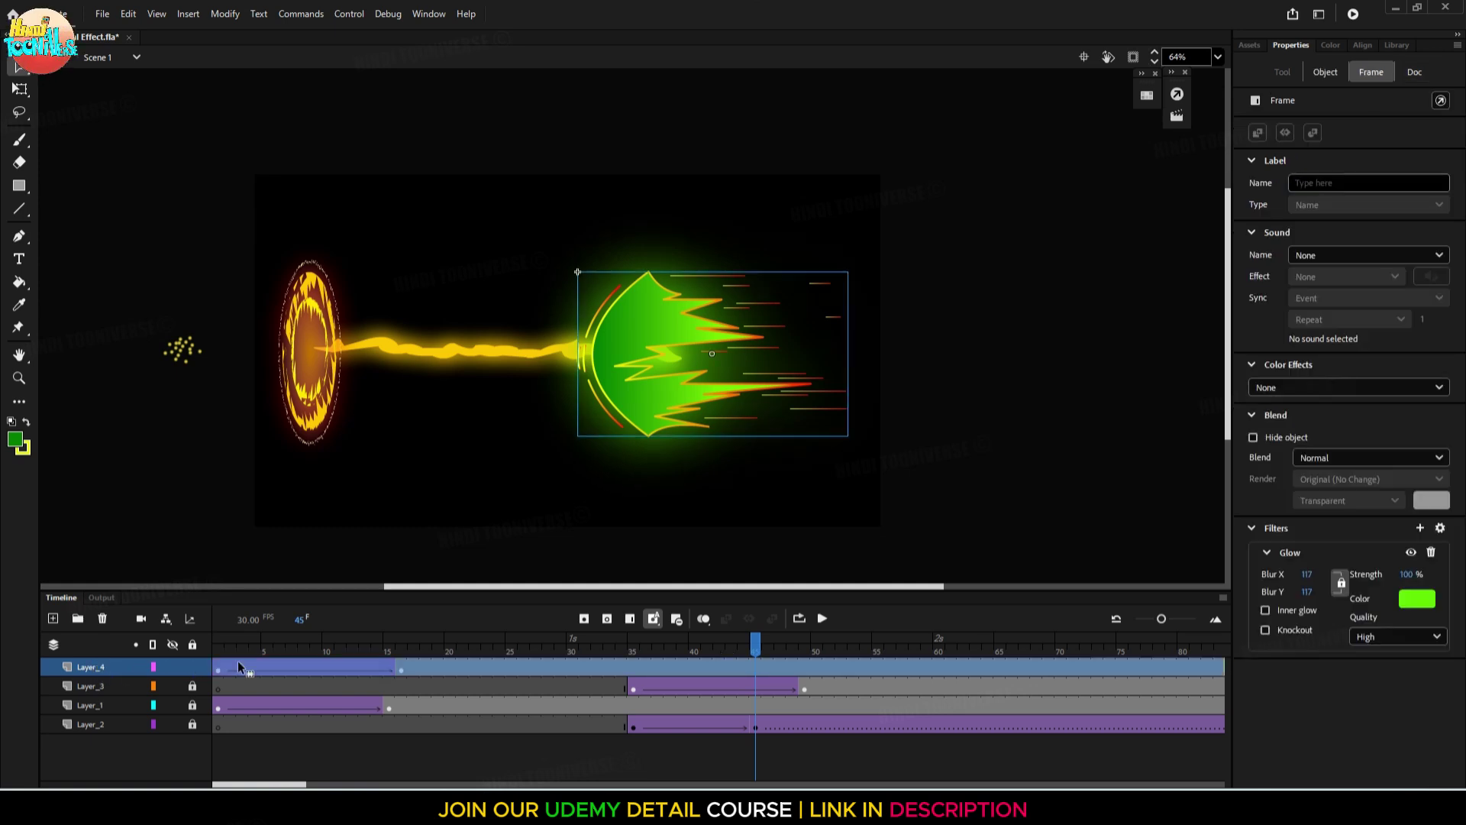
pyautogui.moveTo(218, 667); pyautogui.dragTo(30, 648)
# Play the animation on the timeline, and test the movie from frame 1
pyautogui.click(829, 625)
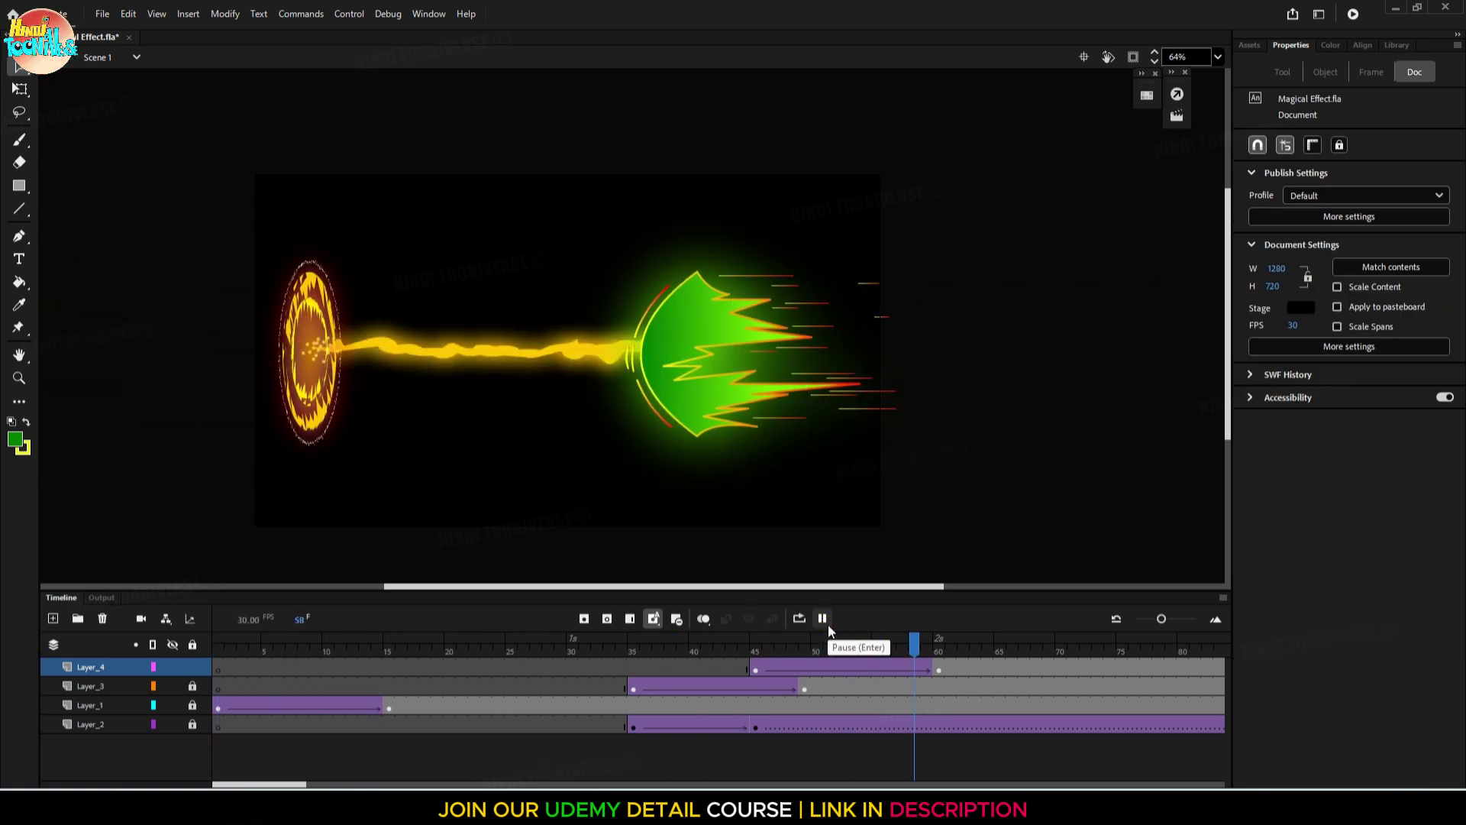
pyautogui.click(825, 622)
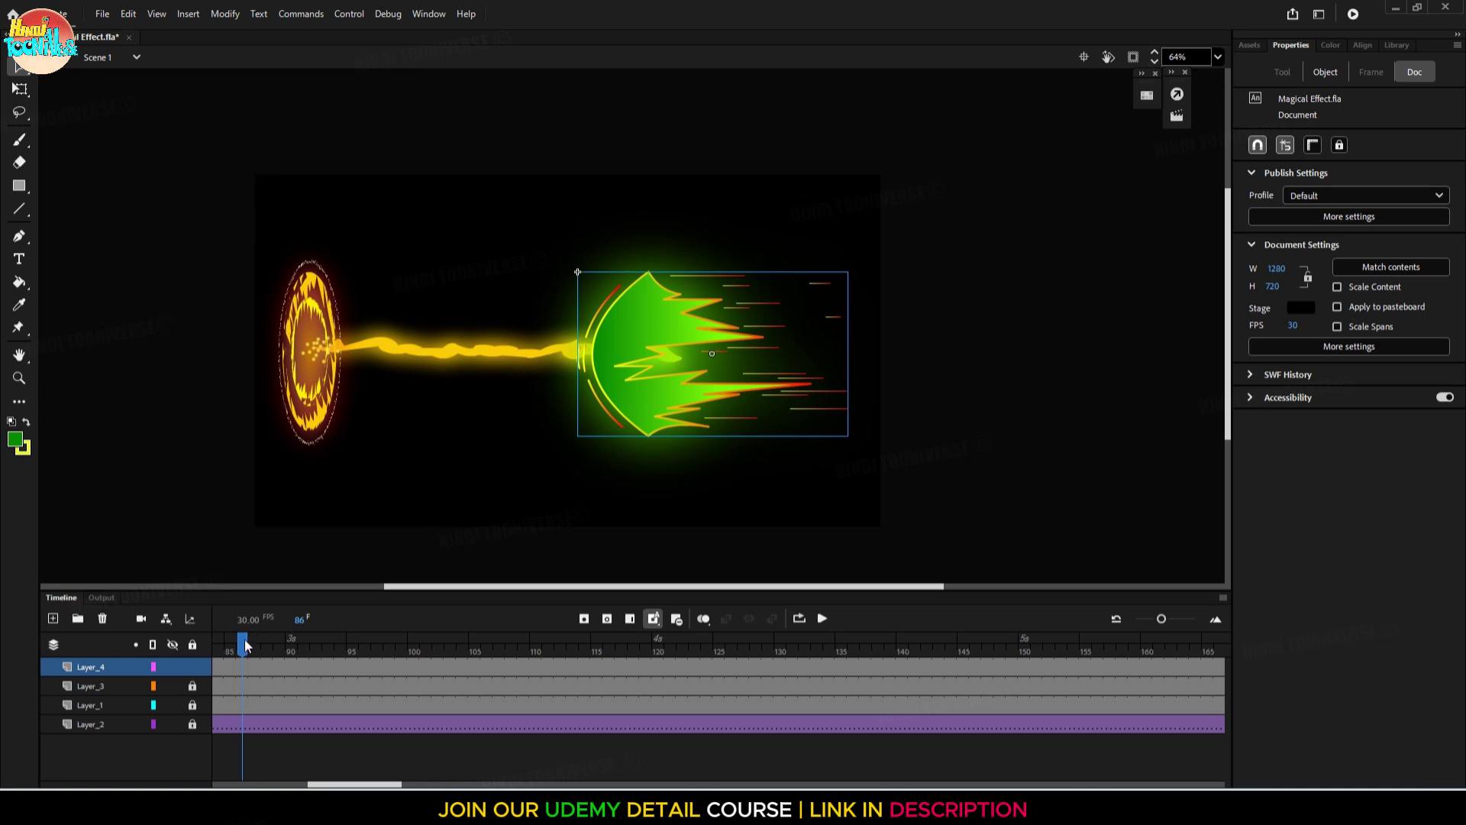
pyautogui.moveTo(246, 647); pyautogui.dragTo(4, 644)
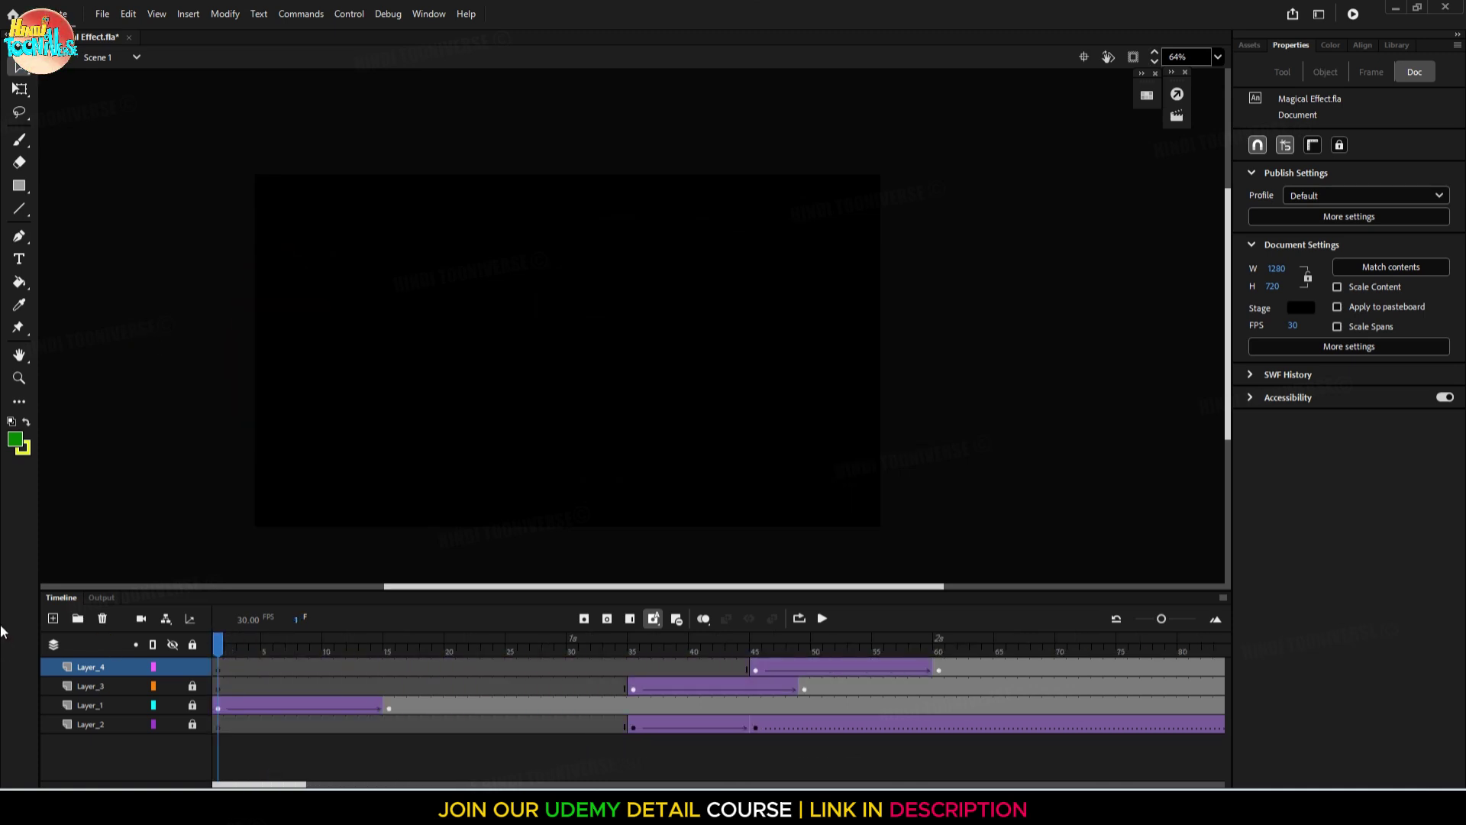
pyautogui.hotkey('ctrl', 'Return')
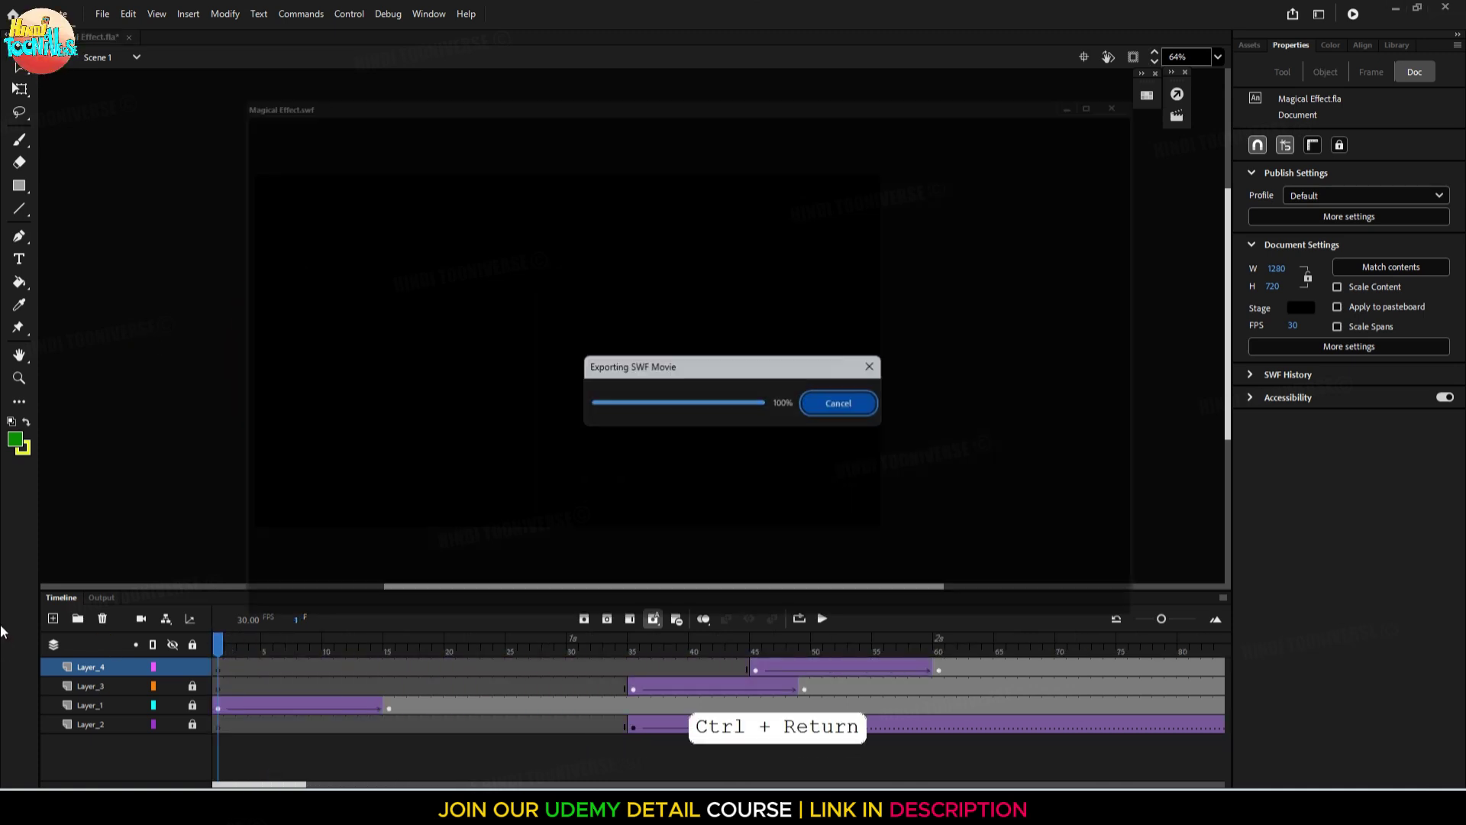